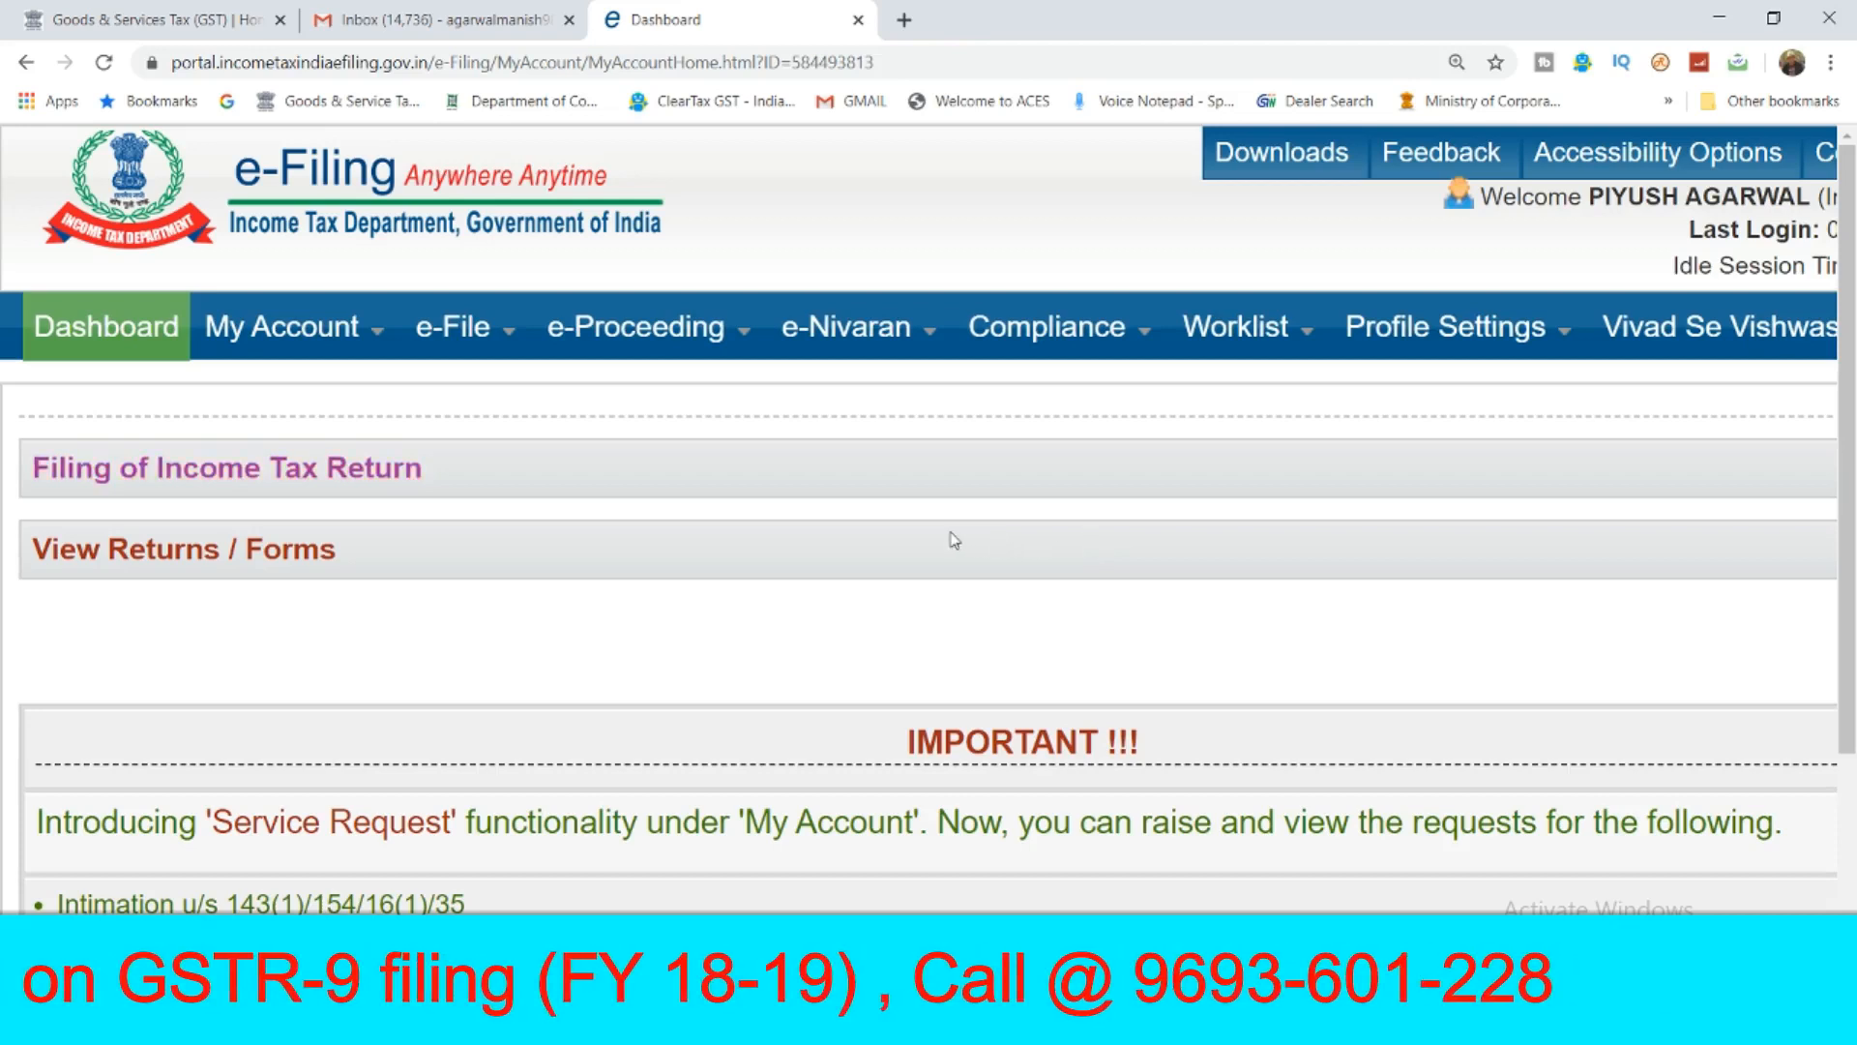
Open the income tax return filing page and choose assessment year 2020-21 with form ITR-1.
mouse_move(498, 334)
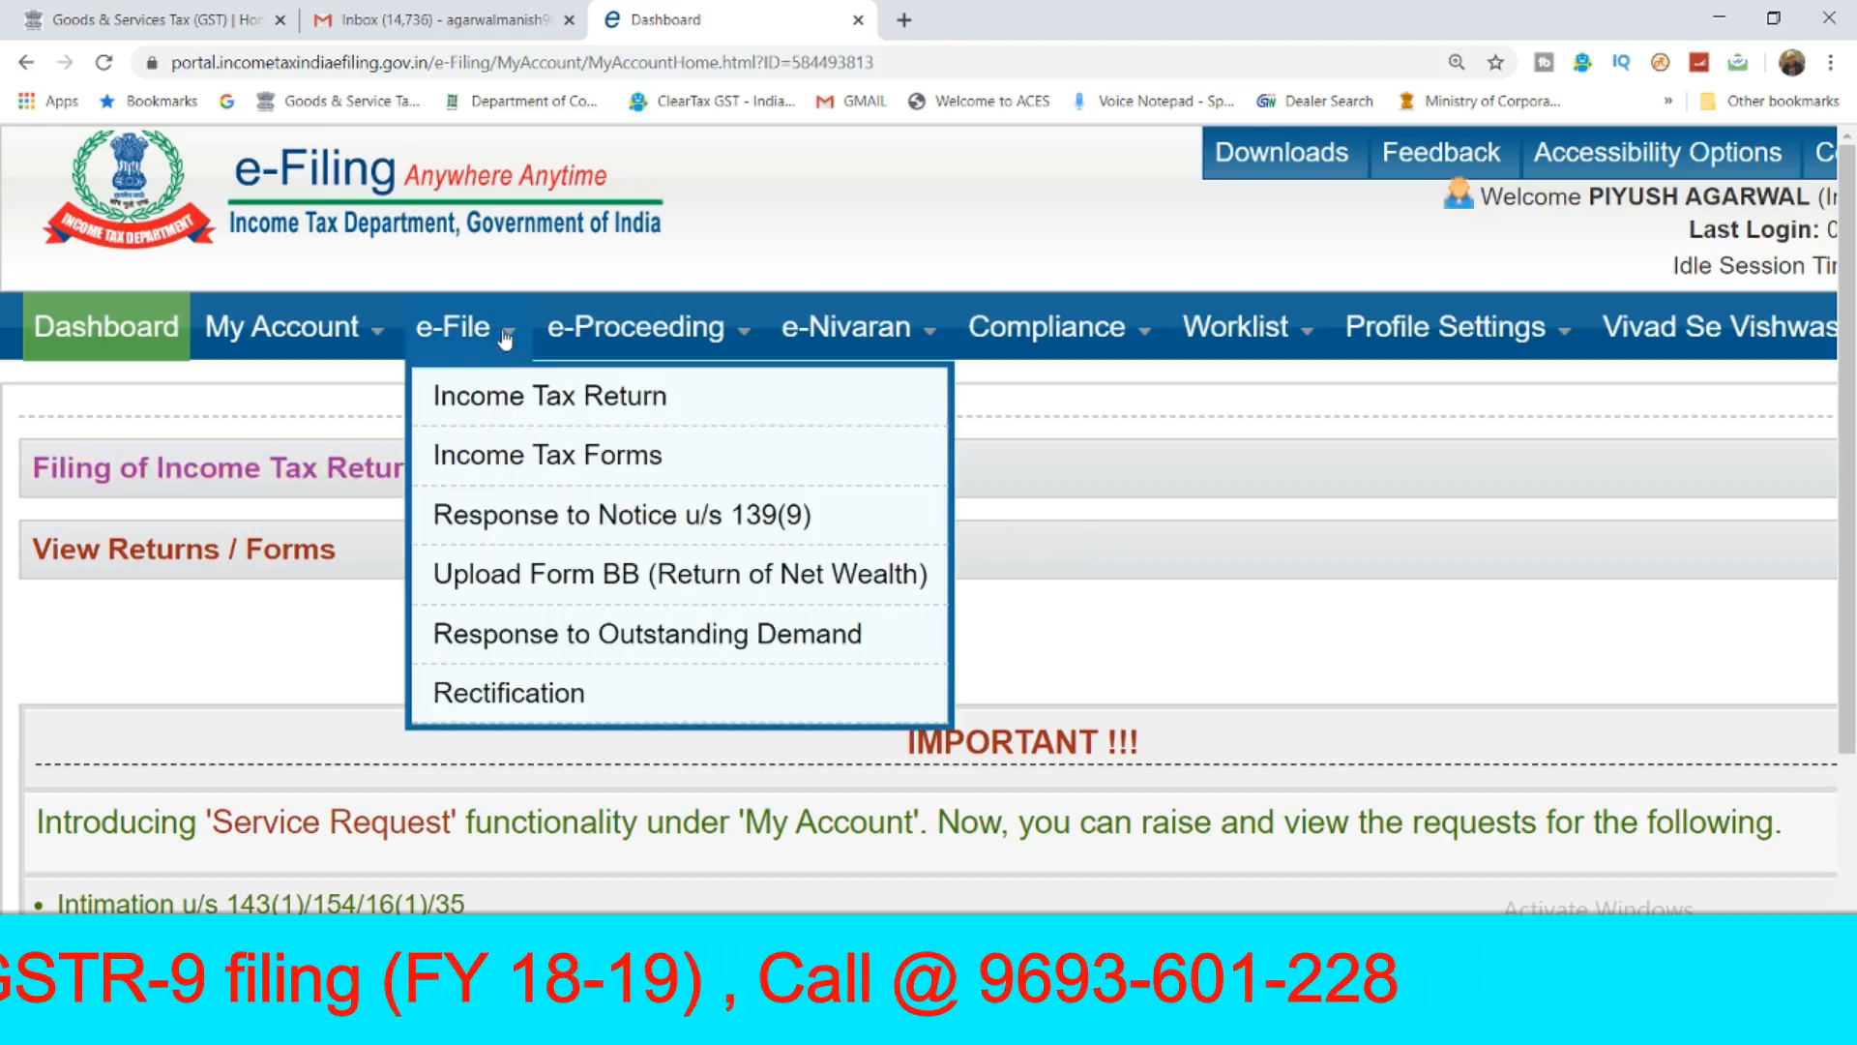
left_click(503, 396)
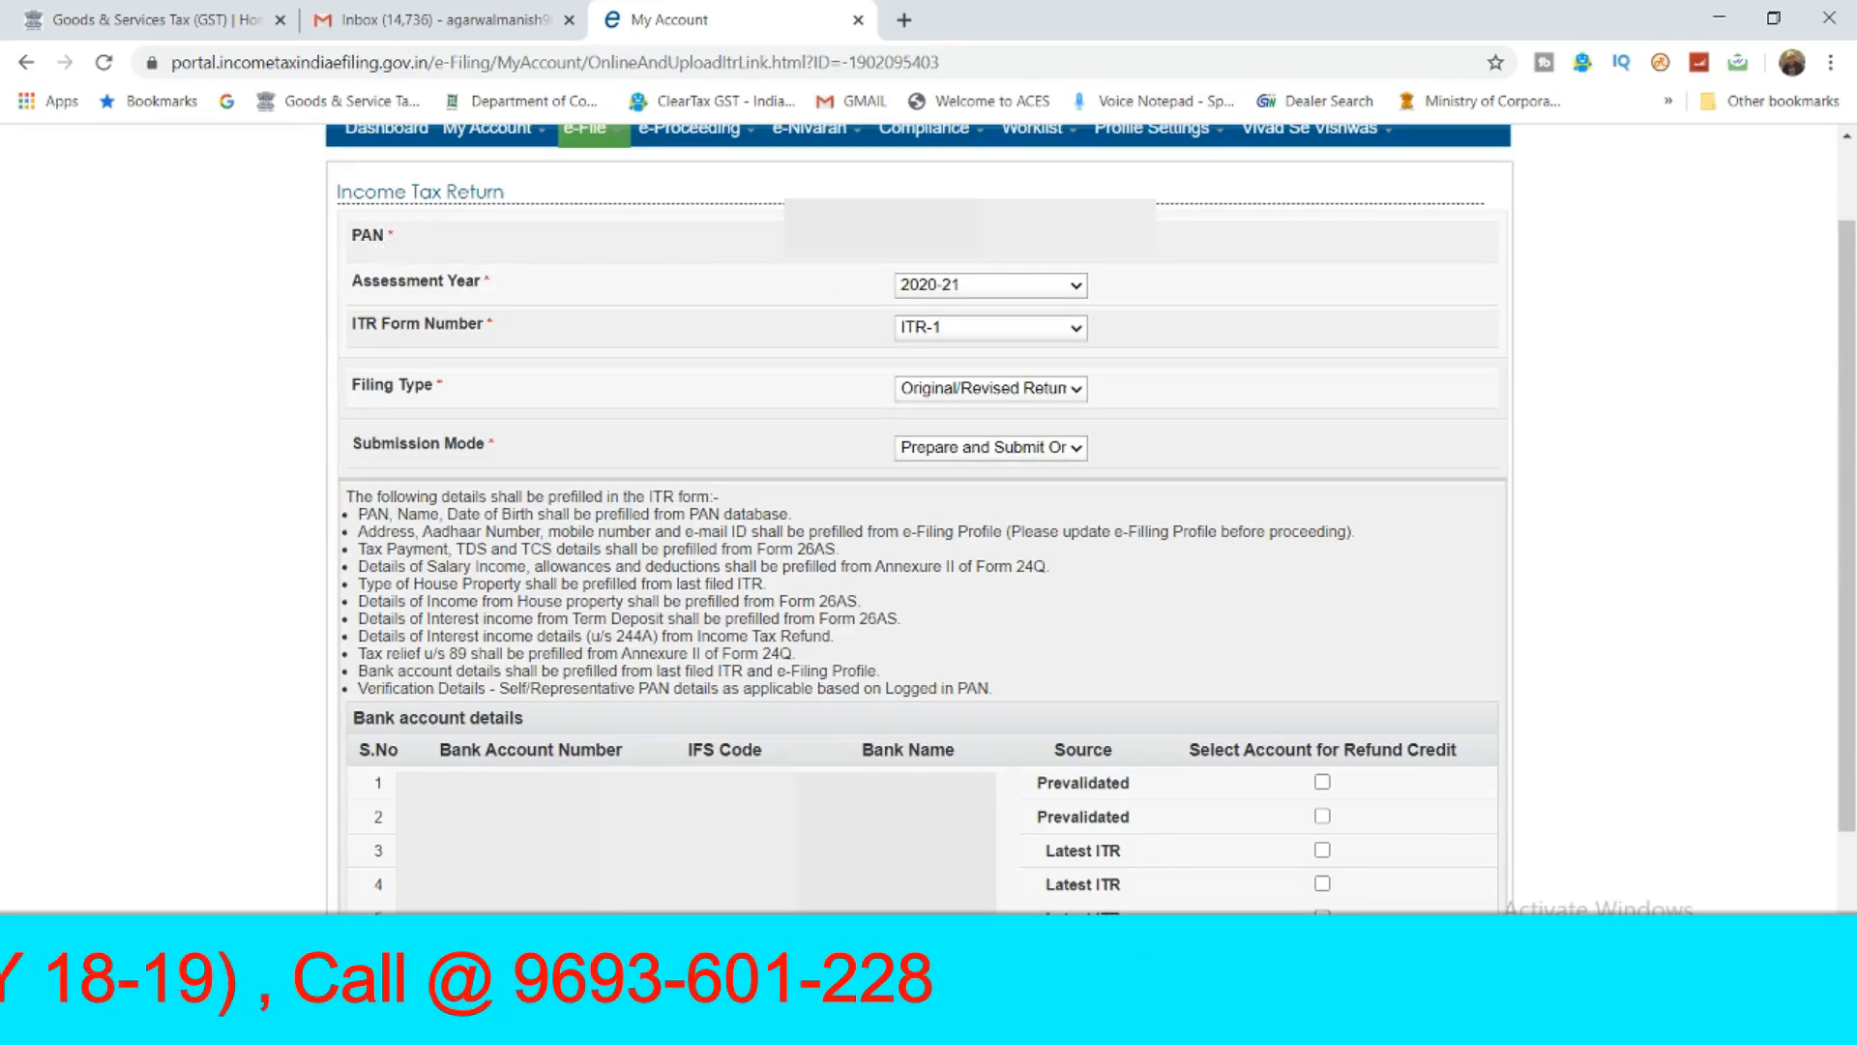
left_click(923, 286)
left_click(947, 328)
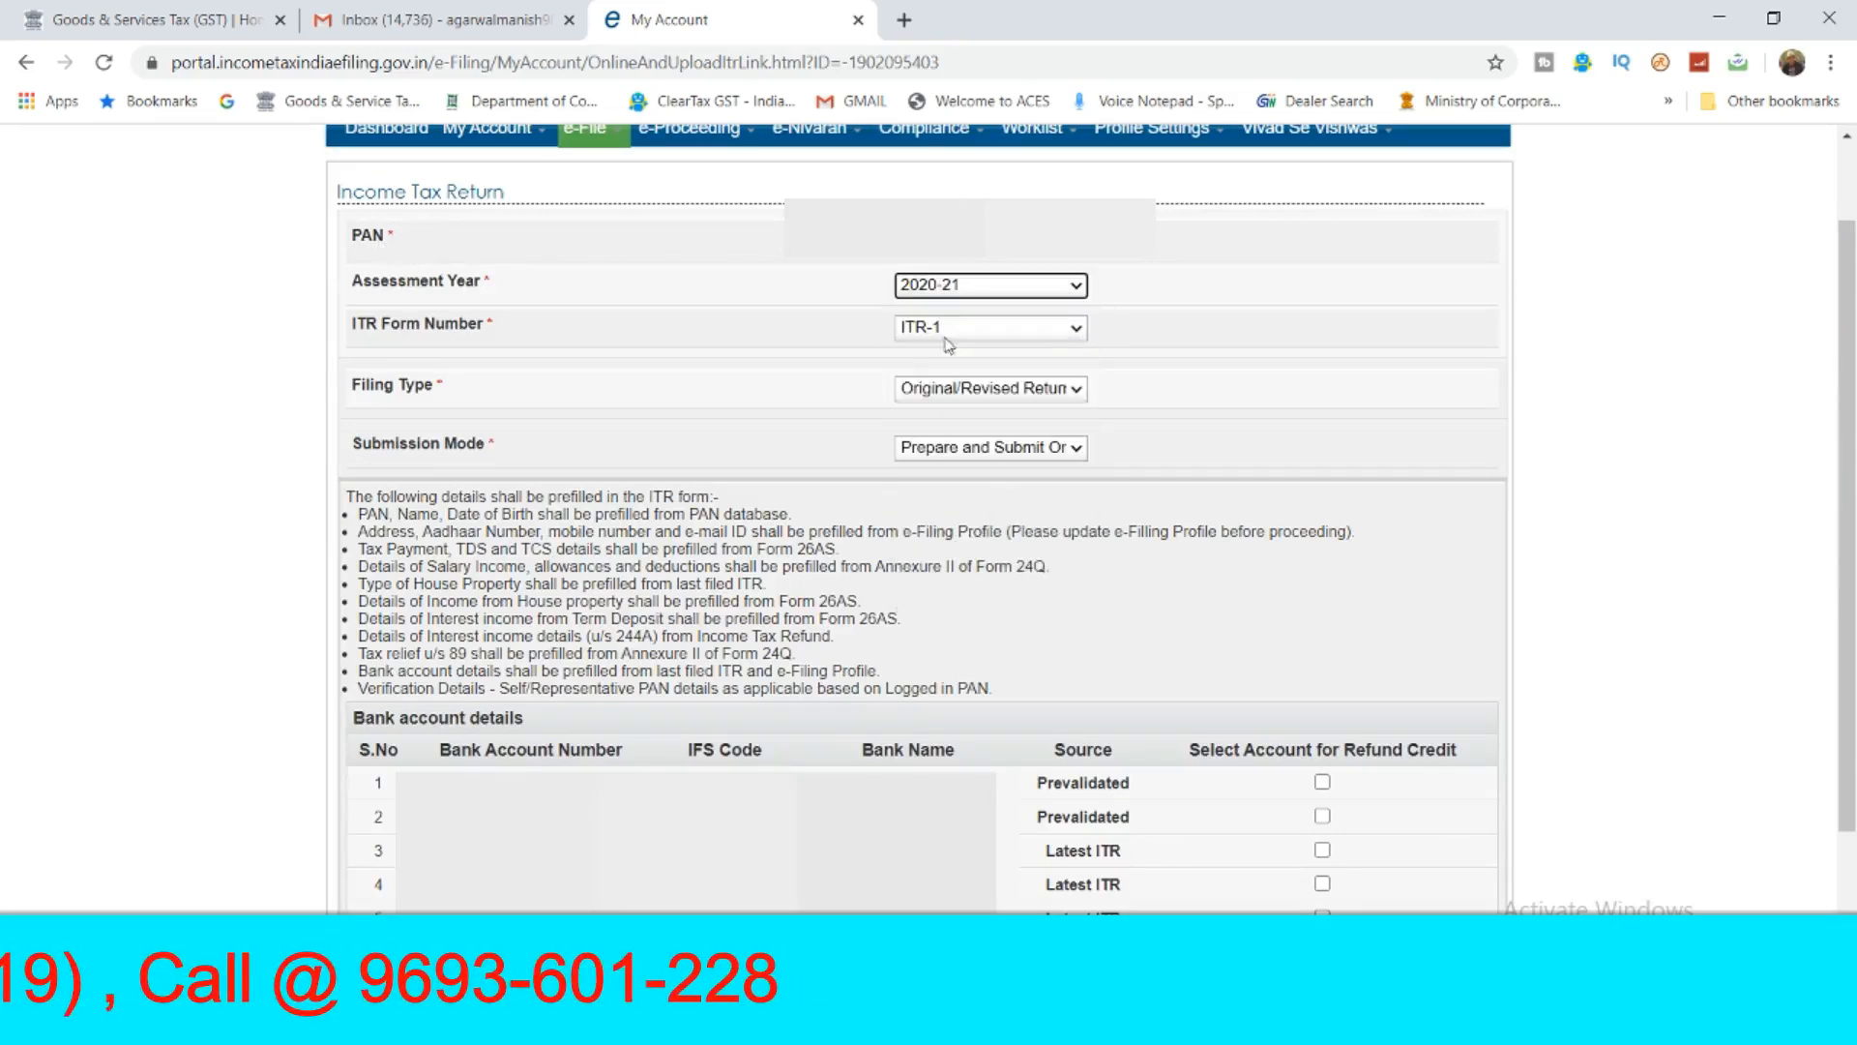
left_click(788, 320)
left_click(992, 326)
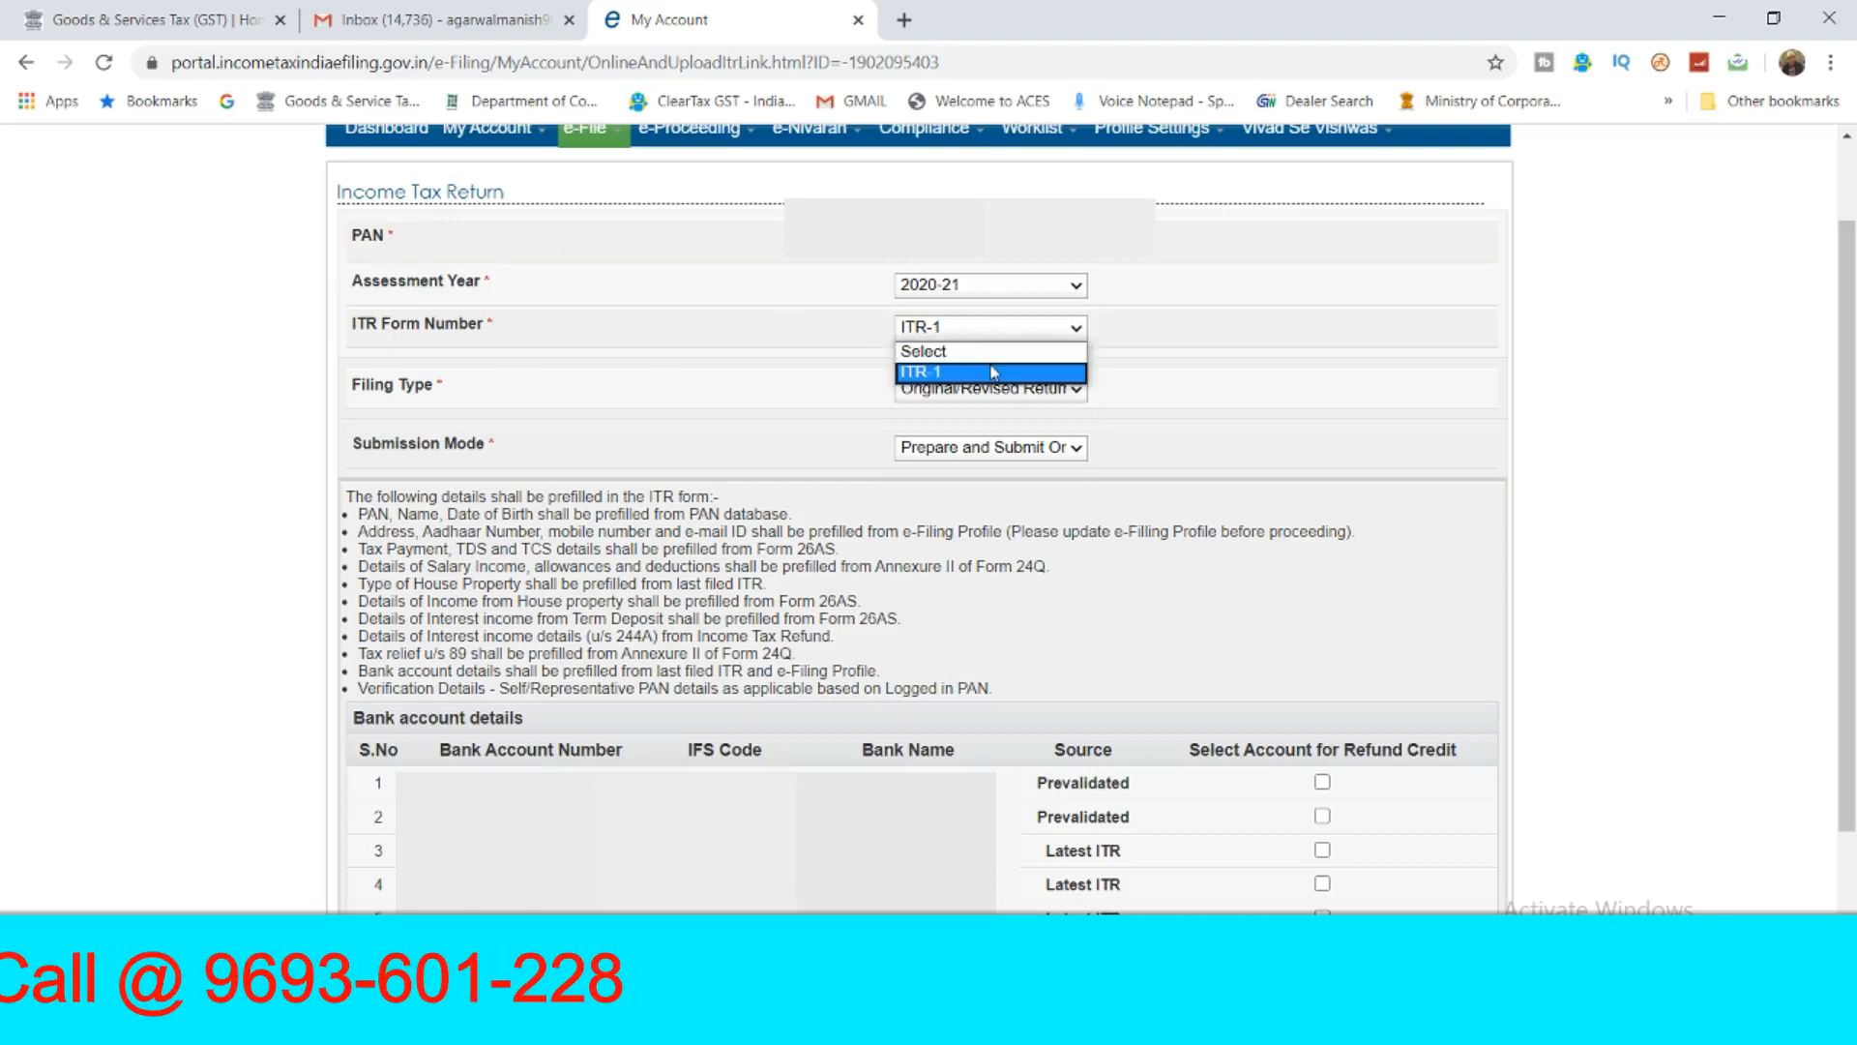
left_click(994, 370)
left_click(993, 370)
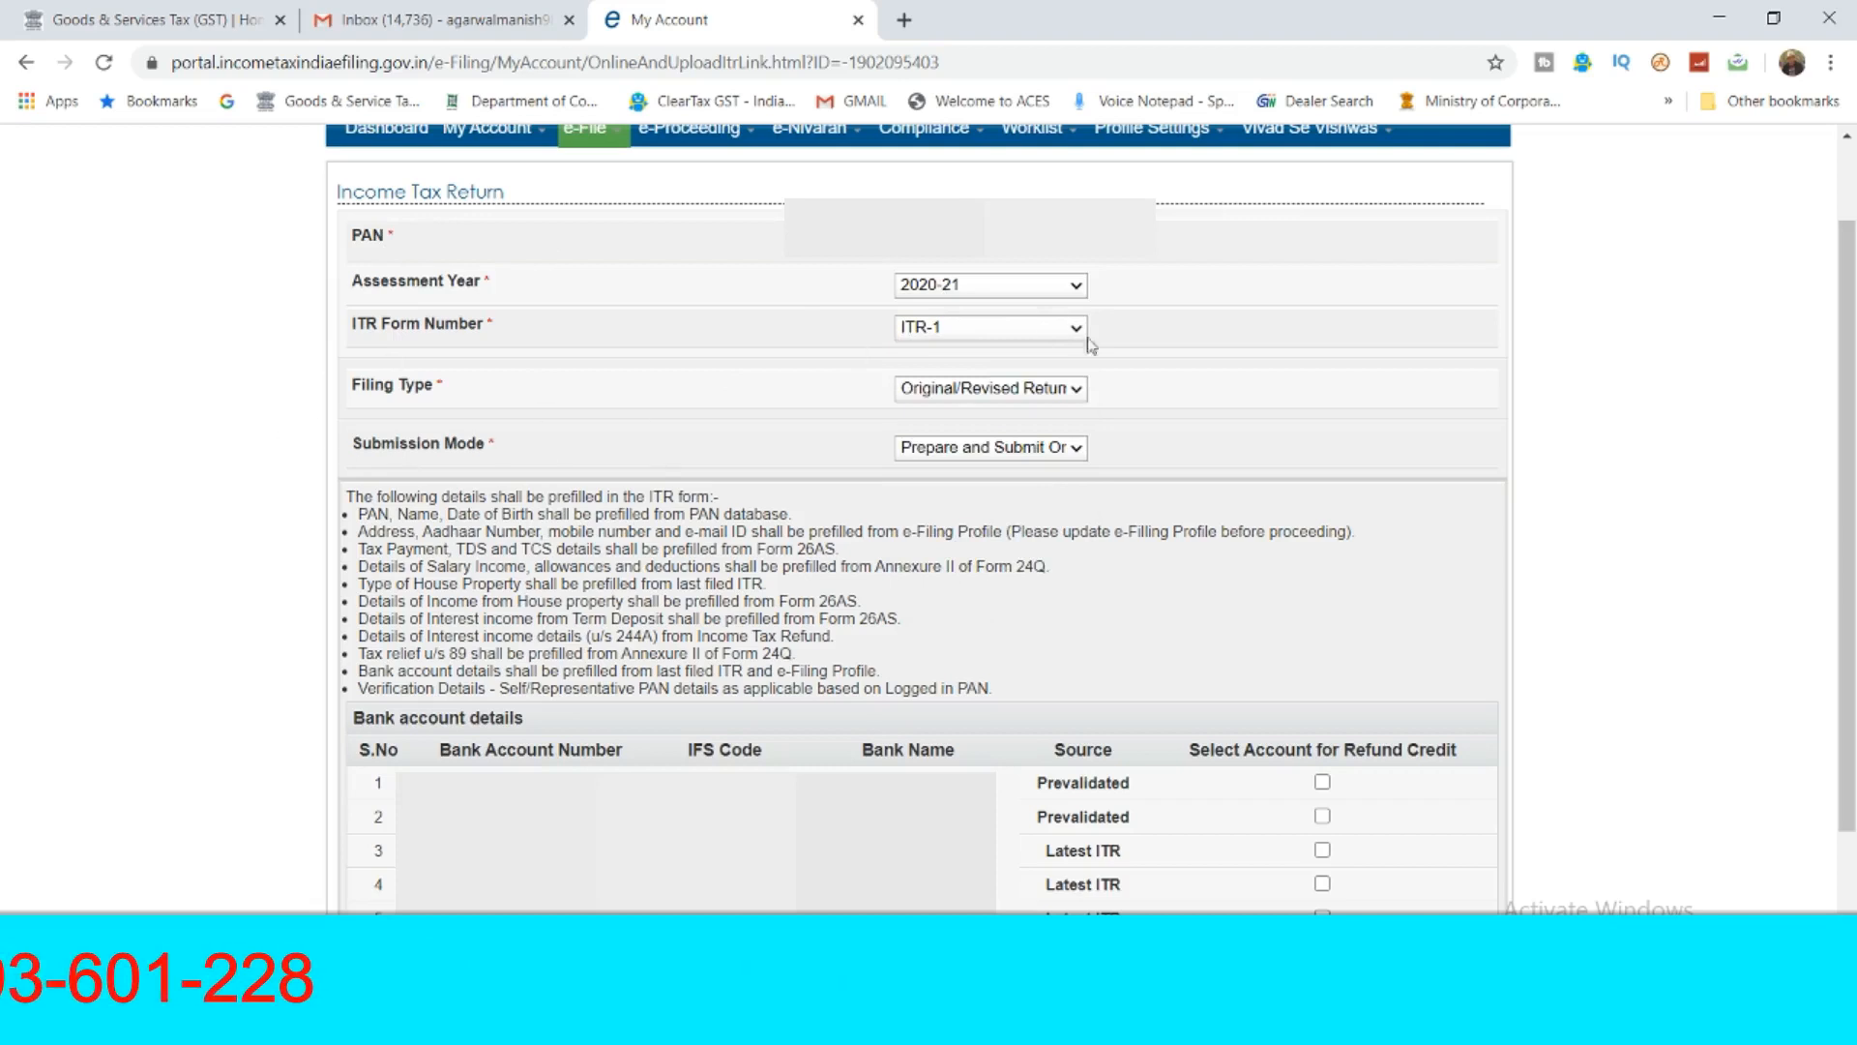
Set the filing type to Original/Revised Return and the submission mode to Prepare and Submit Online.
left_click(1042, 388)
left_click(1033, 435)
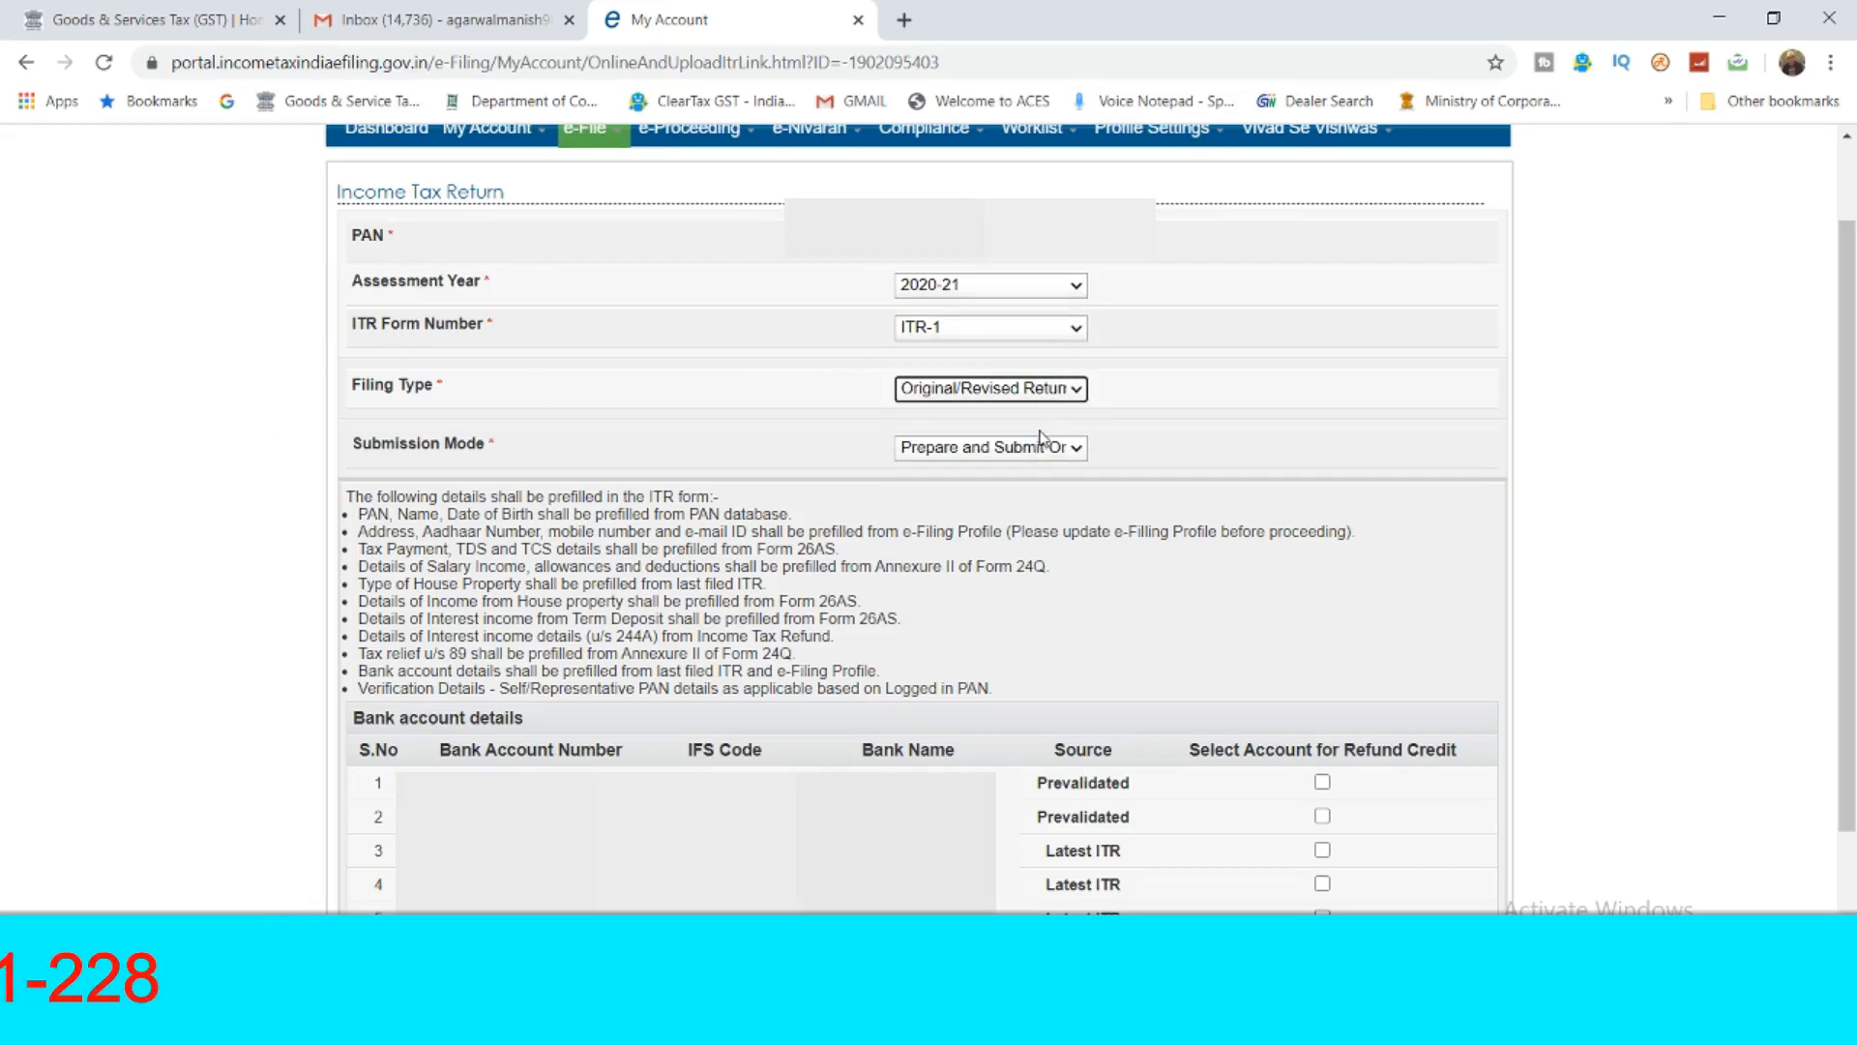
left_click(1264, 419)
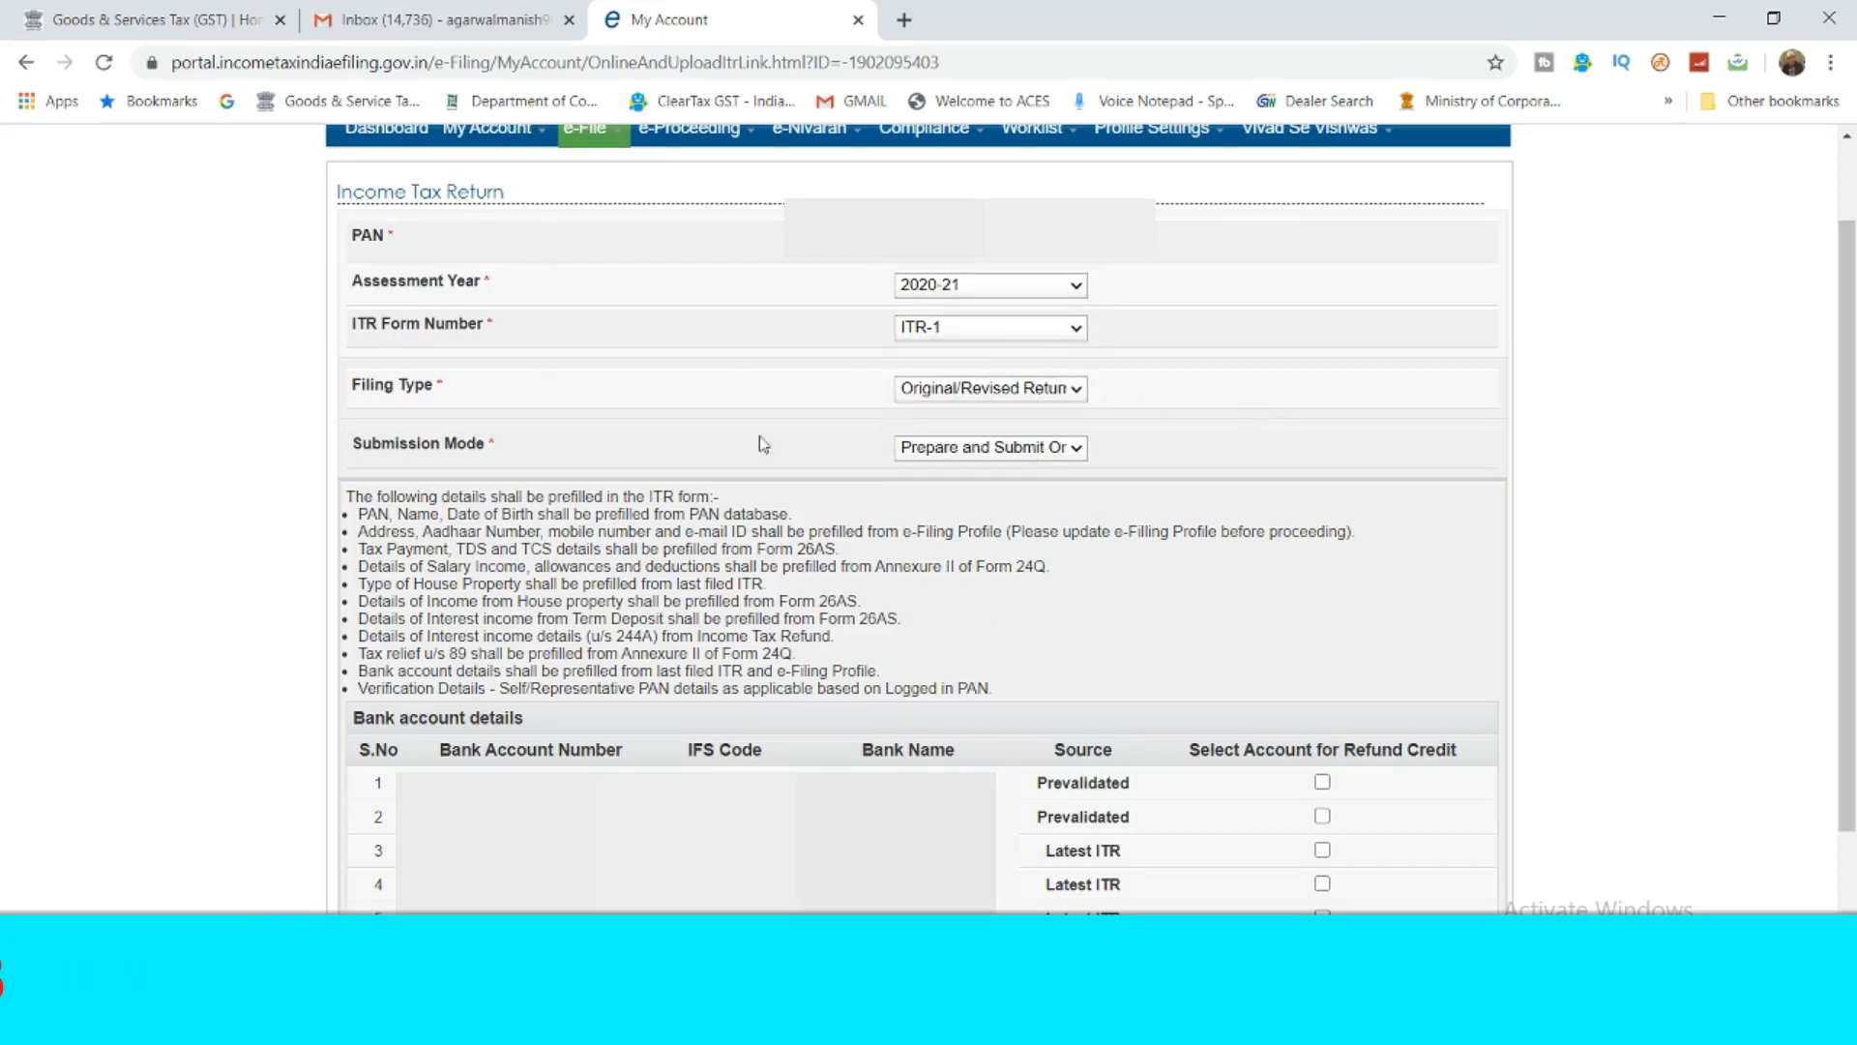
left_click(971, 448)
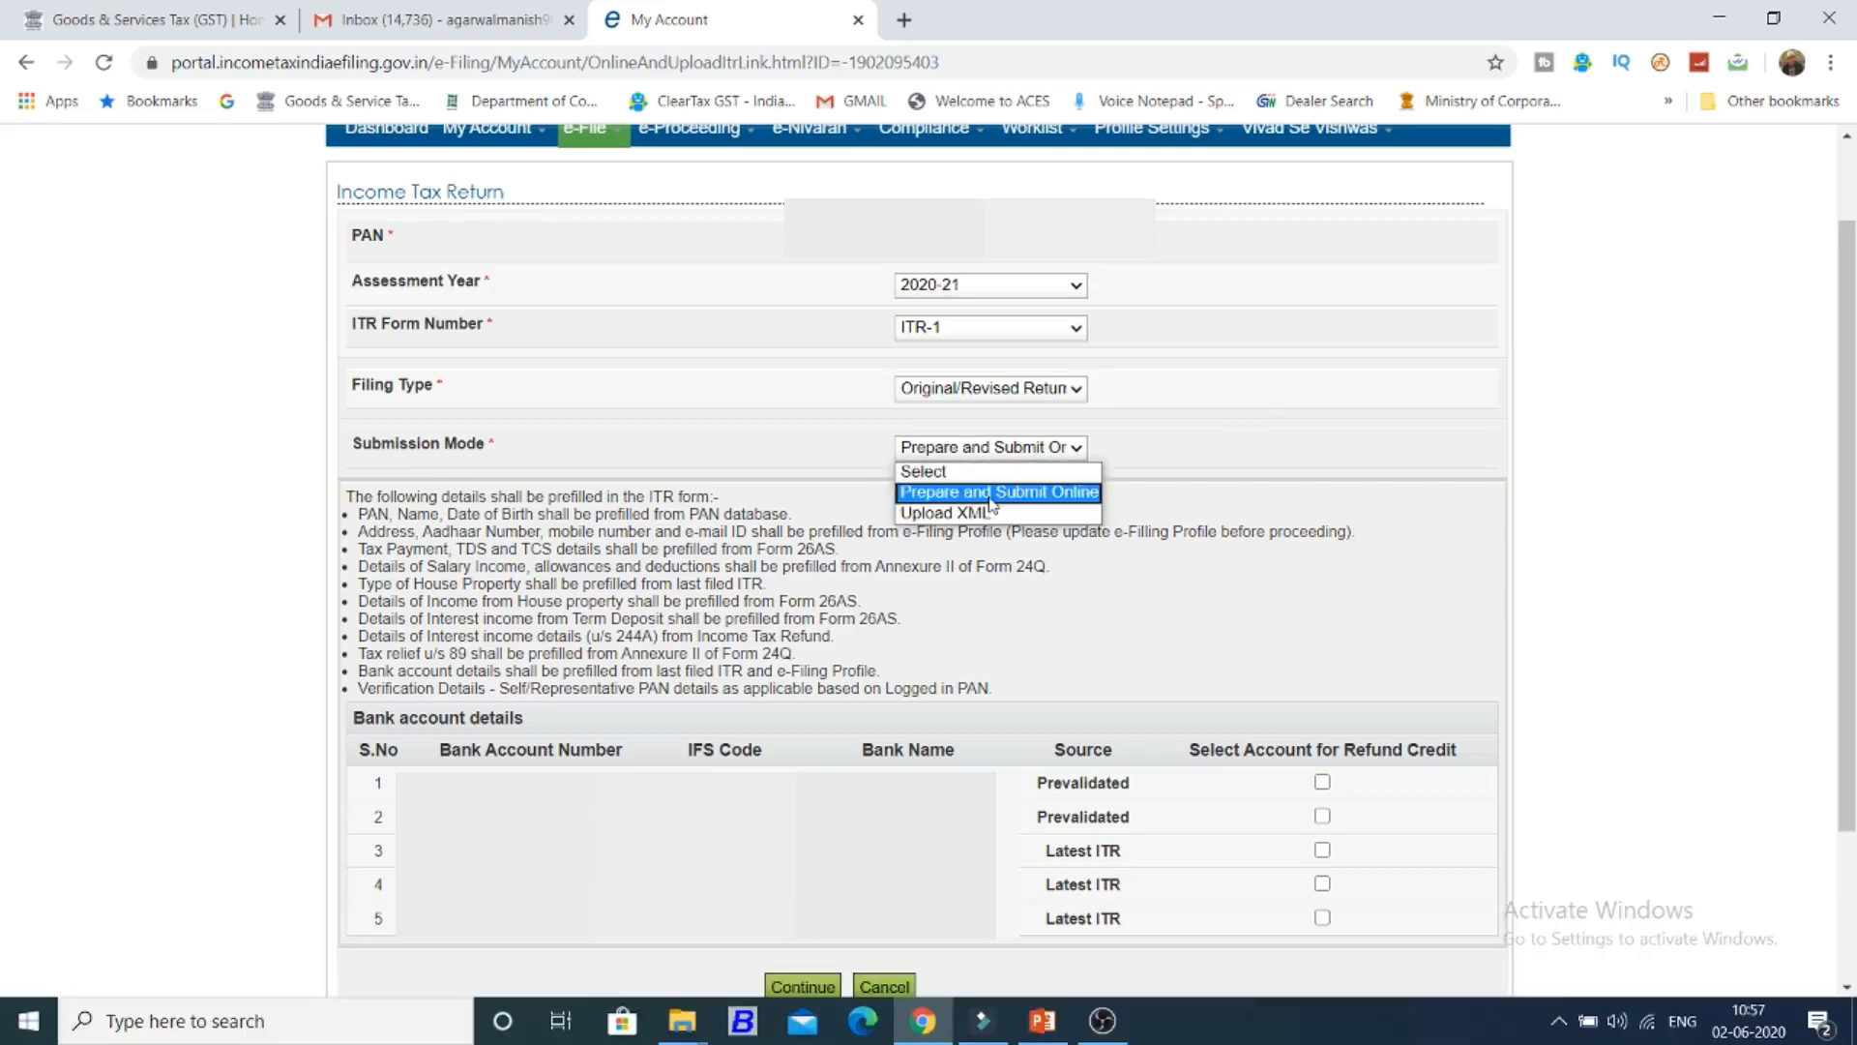
left_click(990, 501)
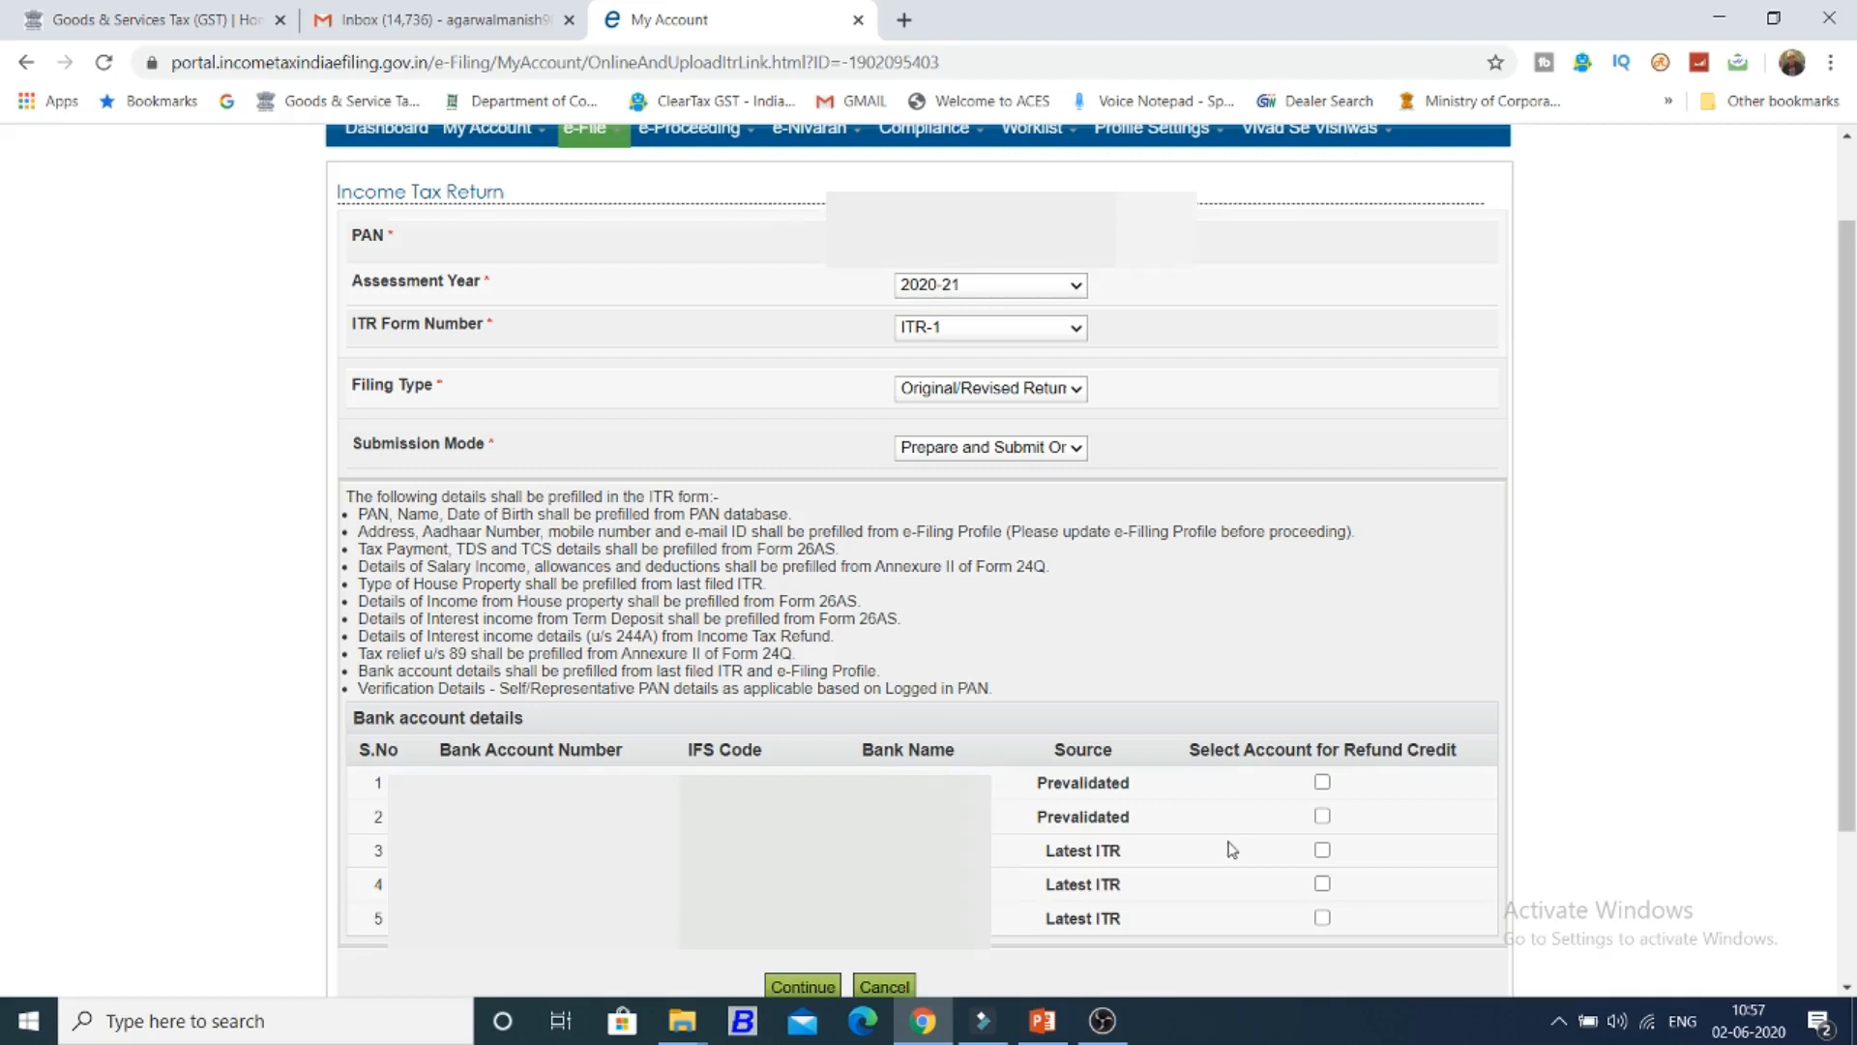
Try selecting the first two prevalidated bank accounts for refund credit.
left_click(1322, 781)
left_click(1322, 816)
left_click(1322, 782)
left_click(1322, 782)
left_click(1323, 782)
mouse_move(1148, 144)
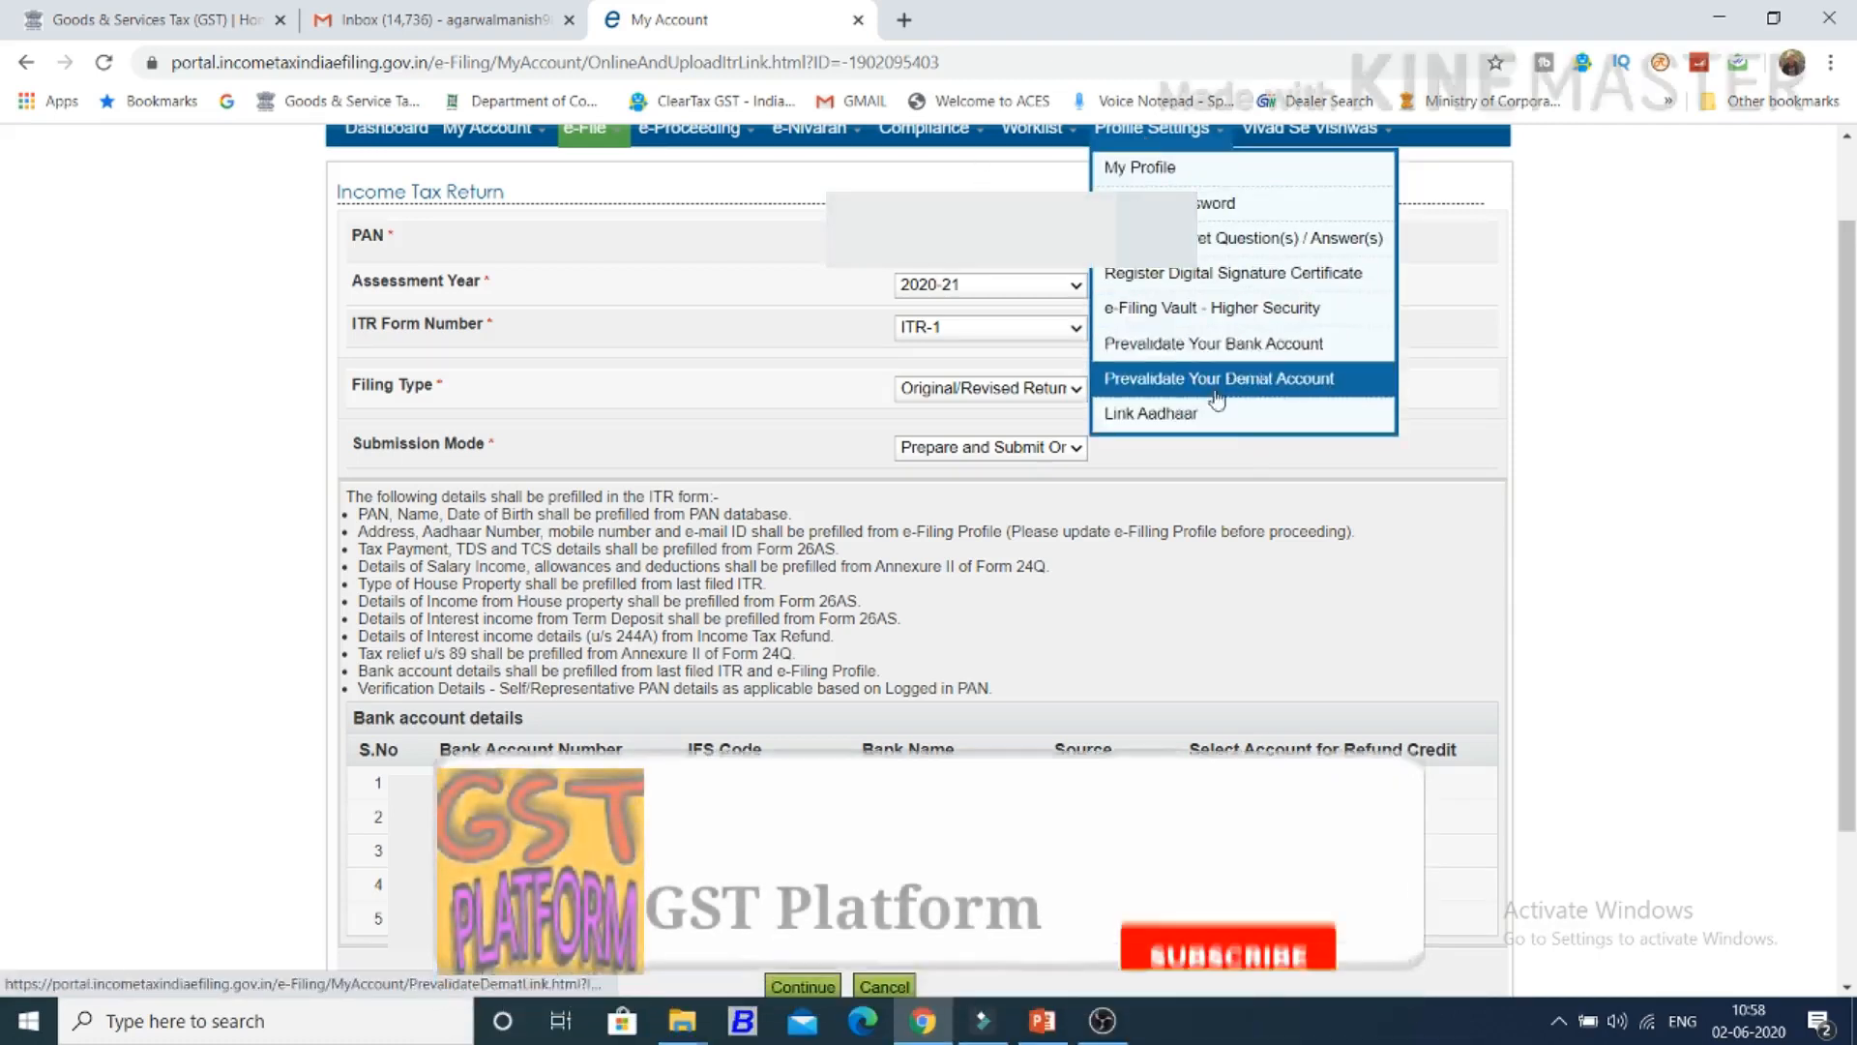
Proceed with the return and agree to the prefill consent to open the online ITR-1 form.
left_click(817, 984)
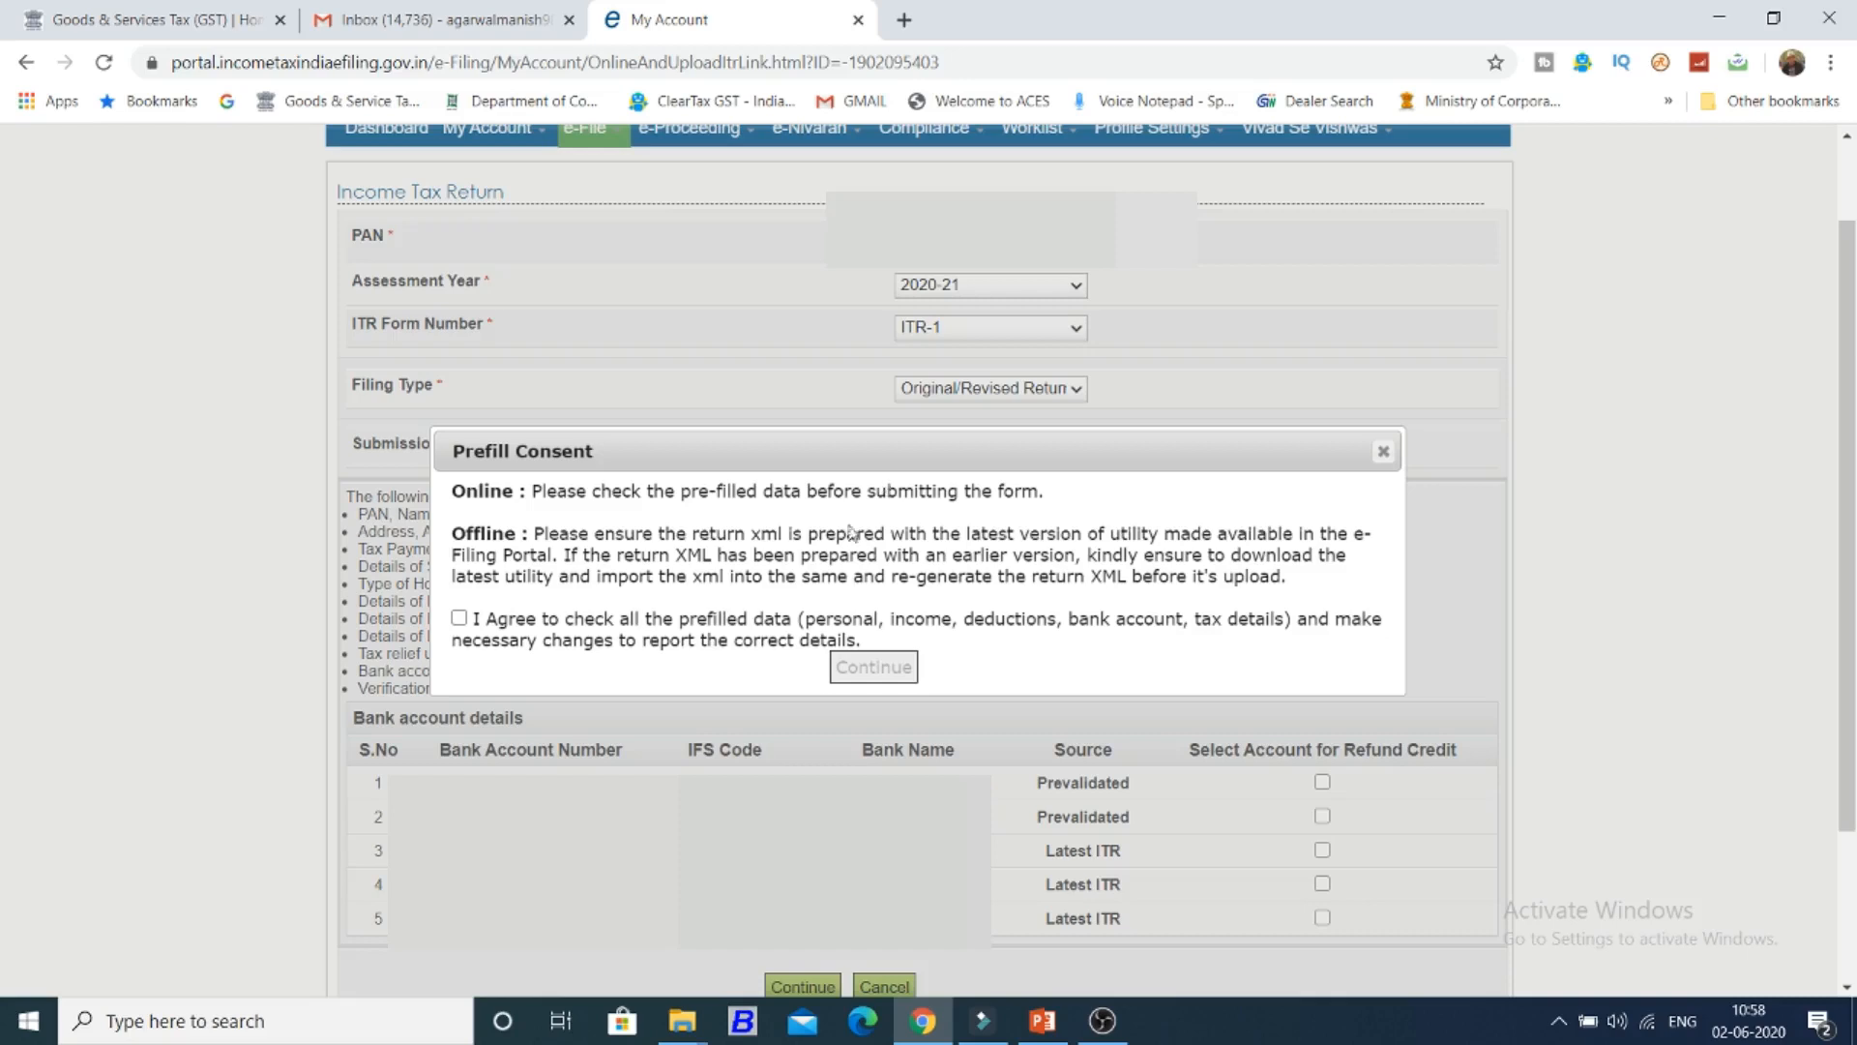
left_click(754, 636)
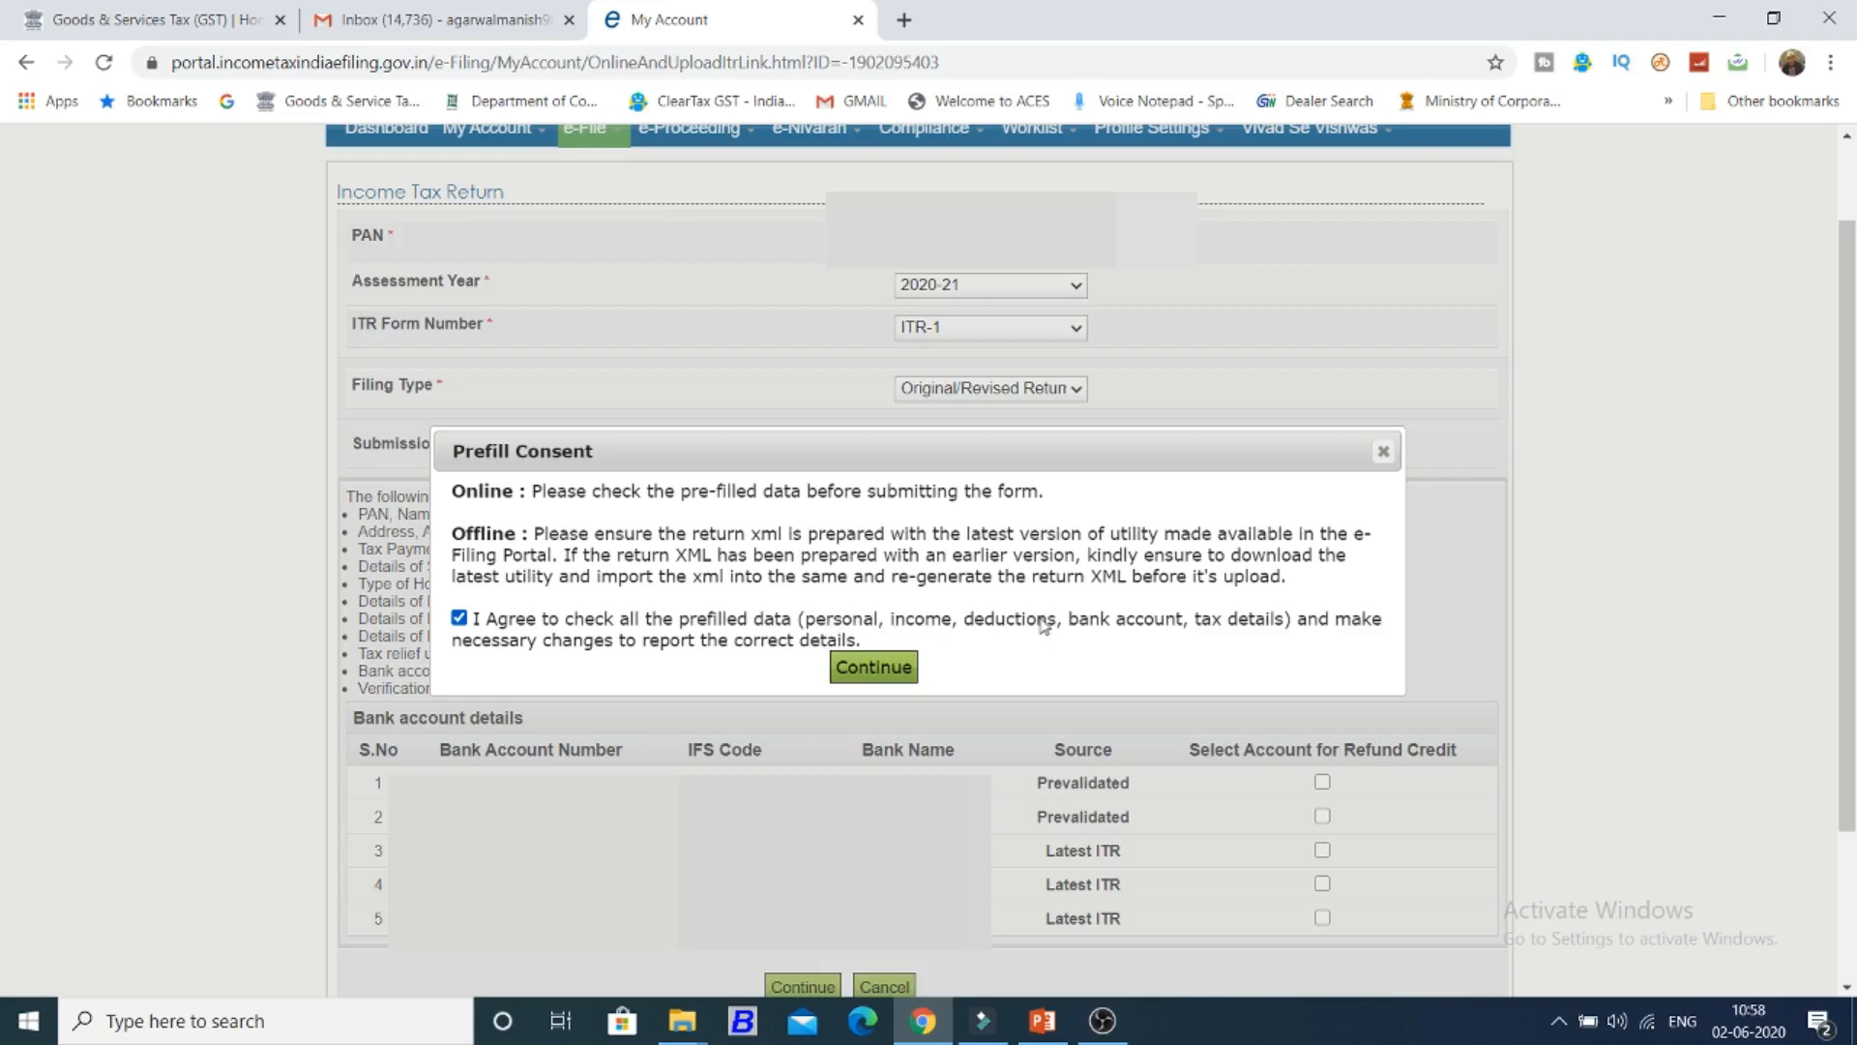
left_click(874, 669)
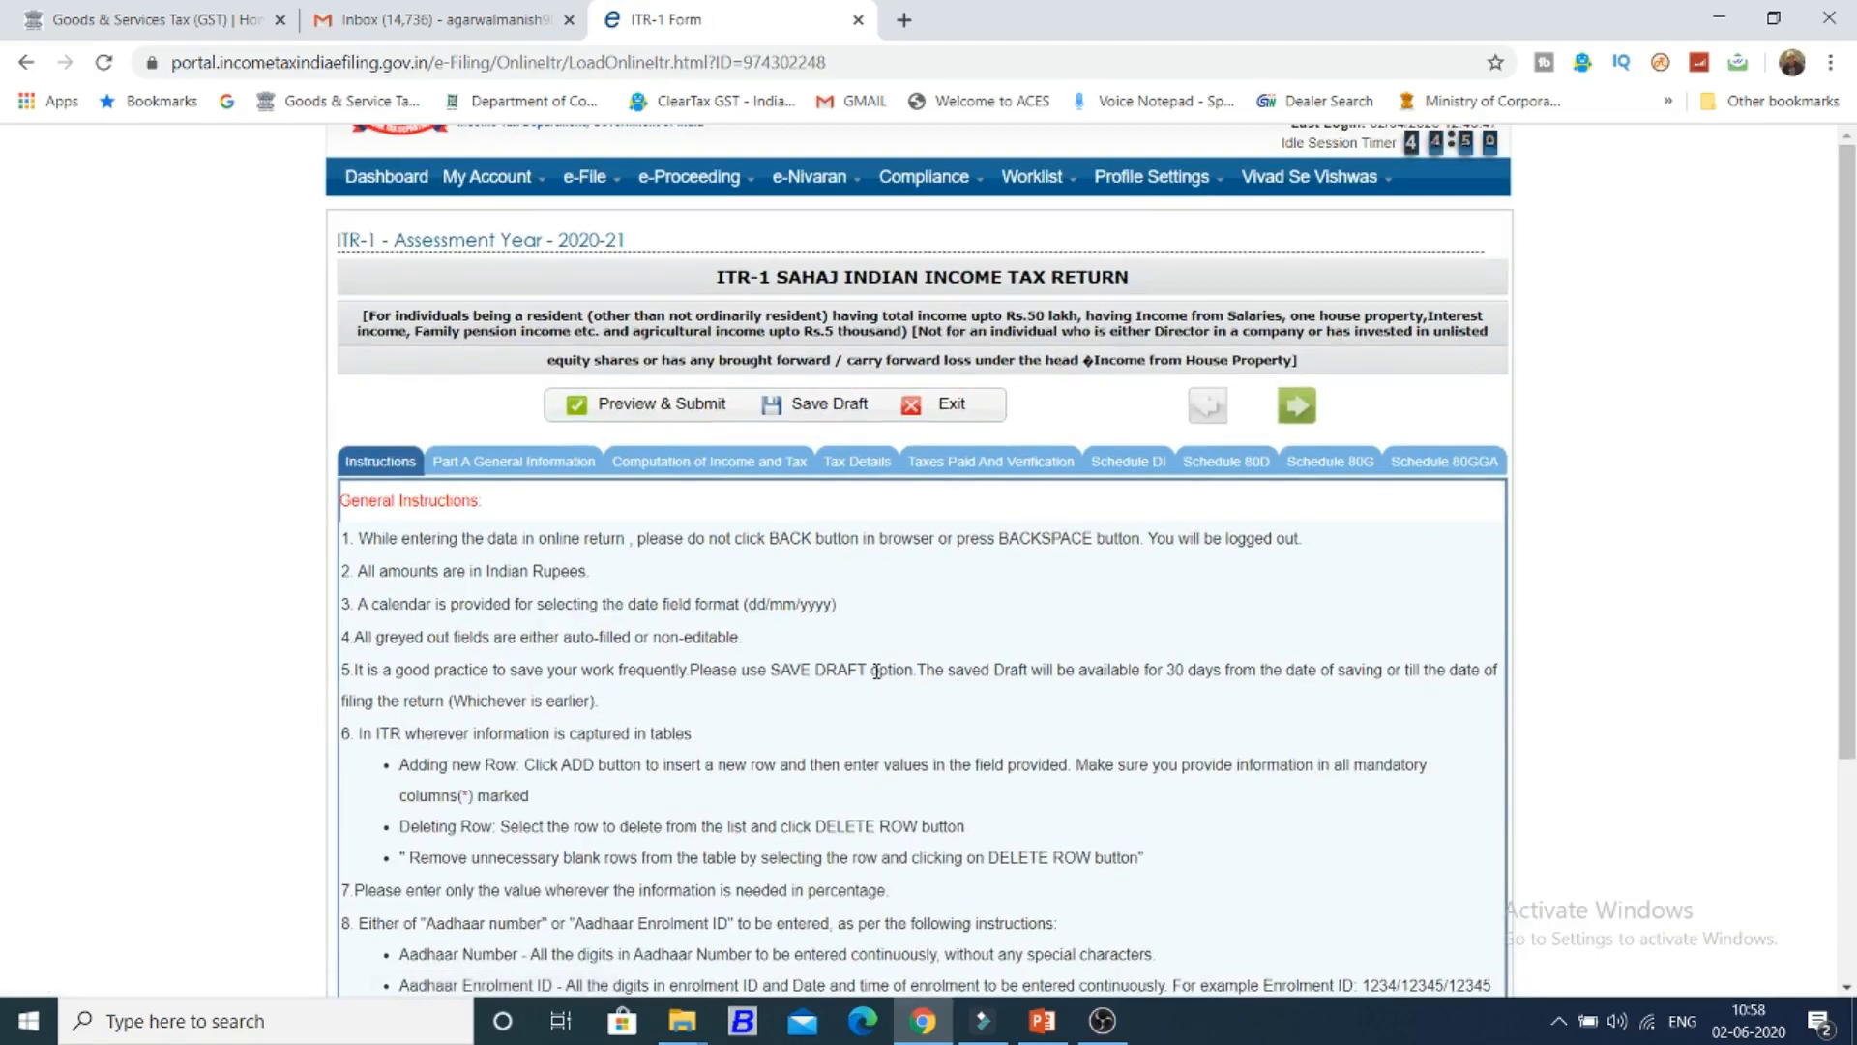
In Part A General Information, set the nature of employment to Central Government and Filed u/s to 139(1)-On or before due date.
scroll(876, 670, "down", 3)
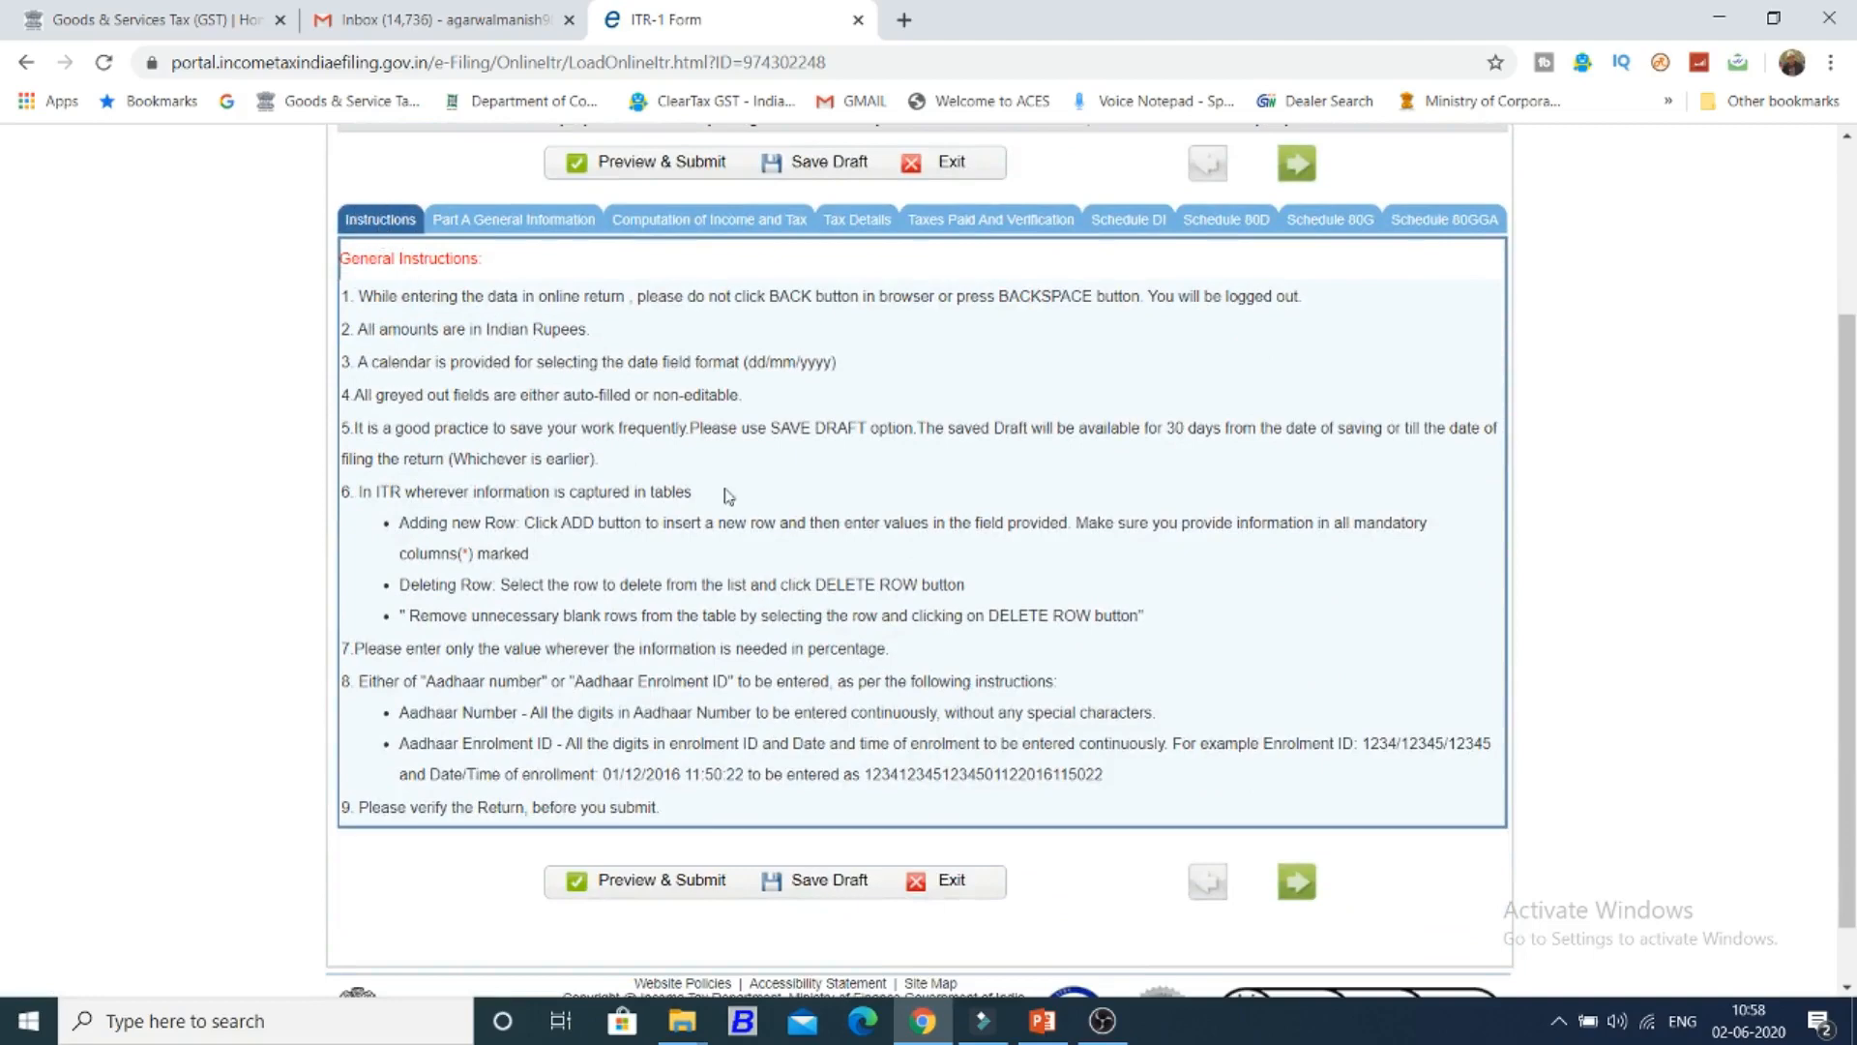
key("ctrl+plus")
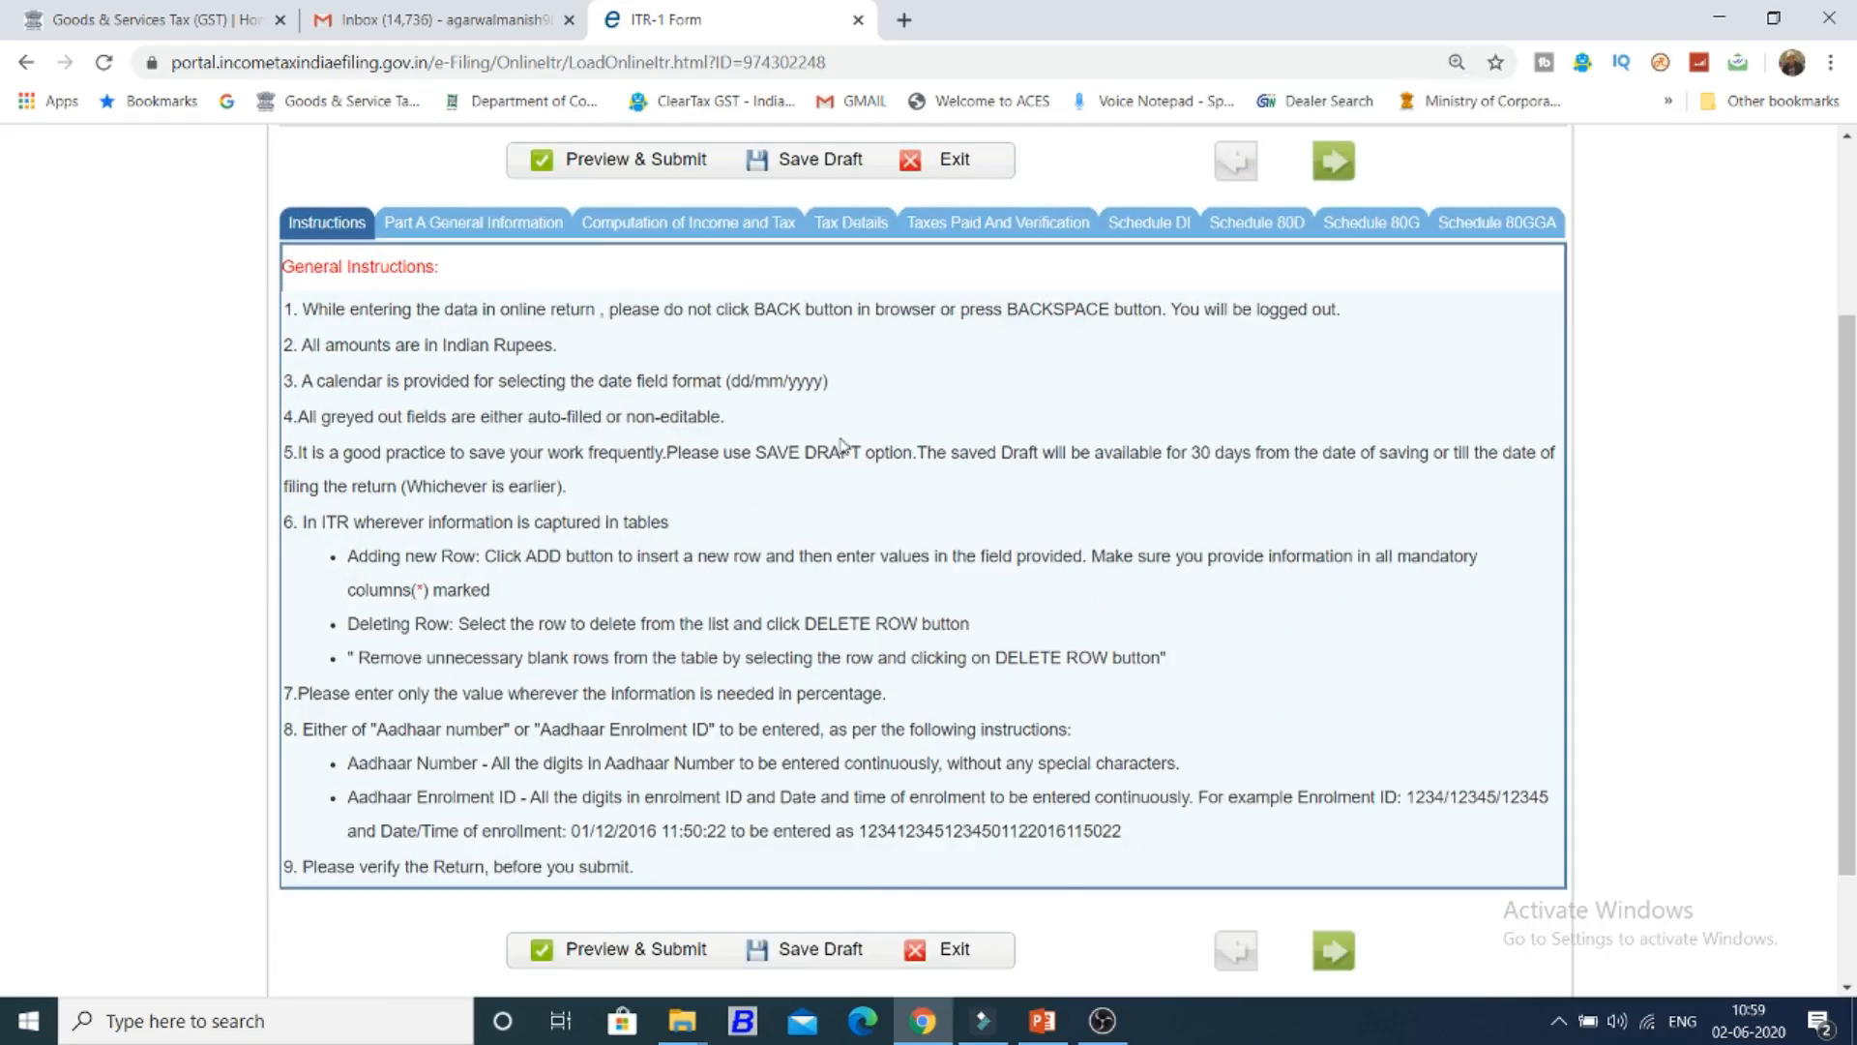
key("ctrl+plus")
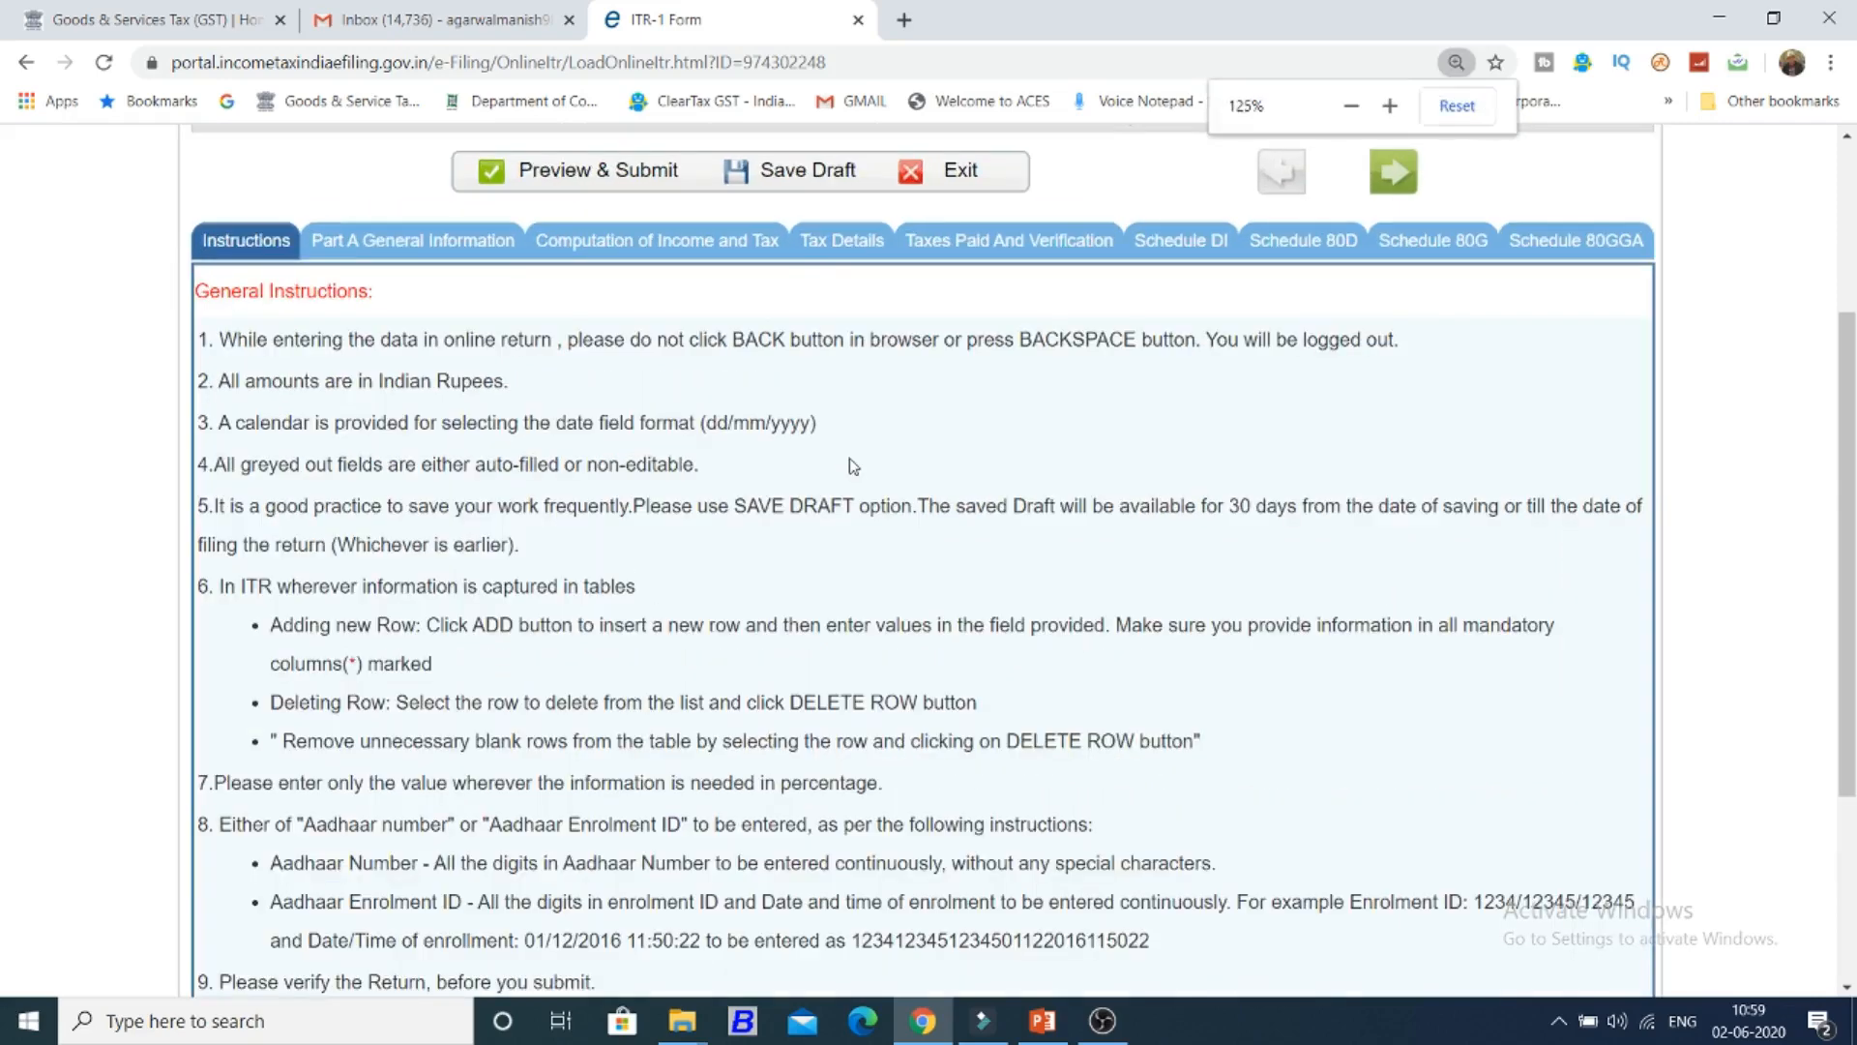
scroll(857, 461, "down", 1)
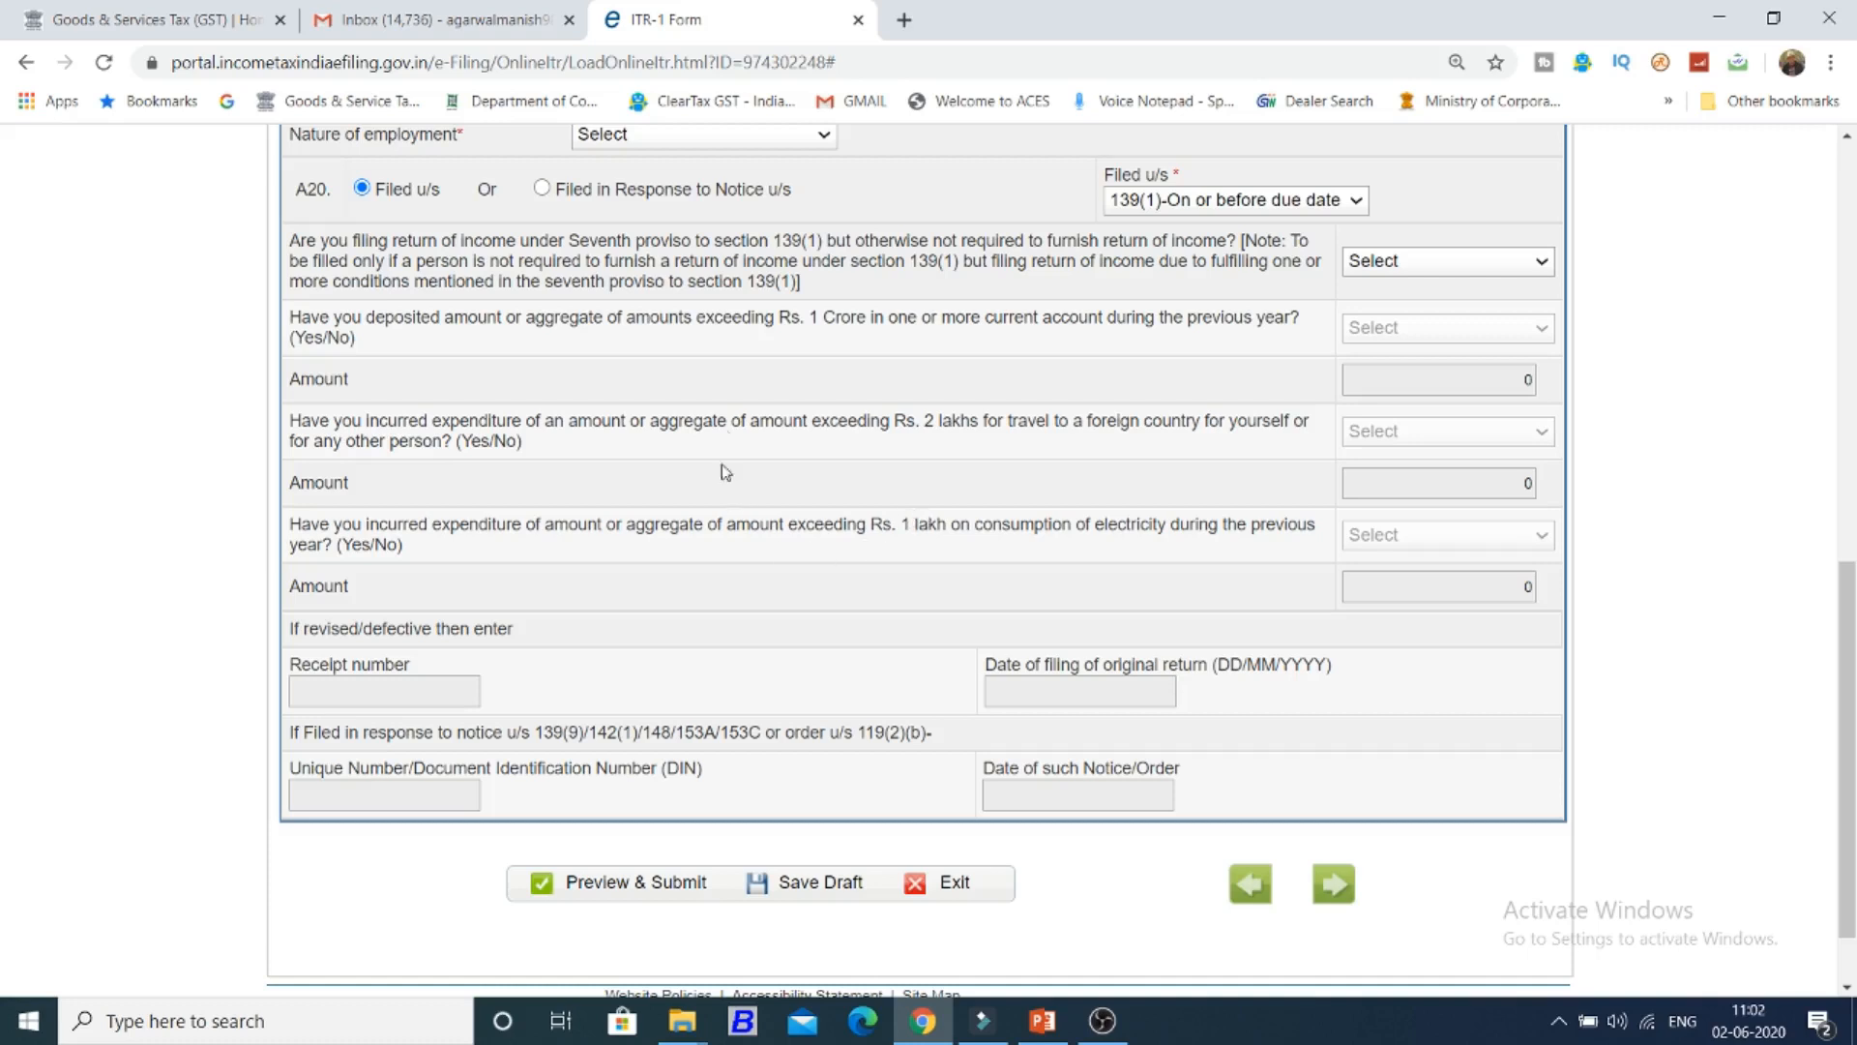
left_click(1846, 137)
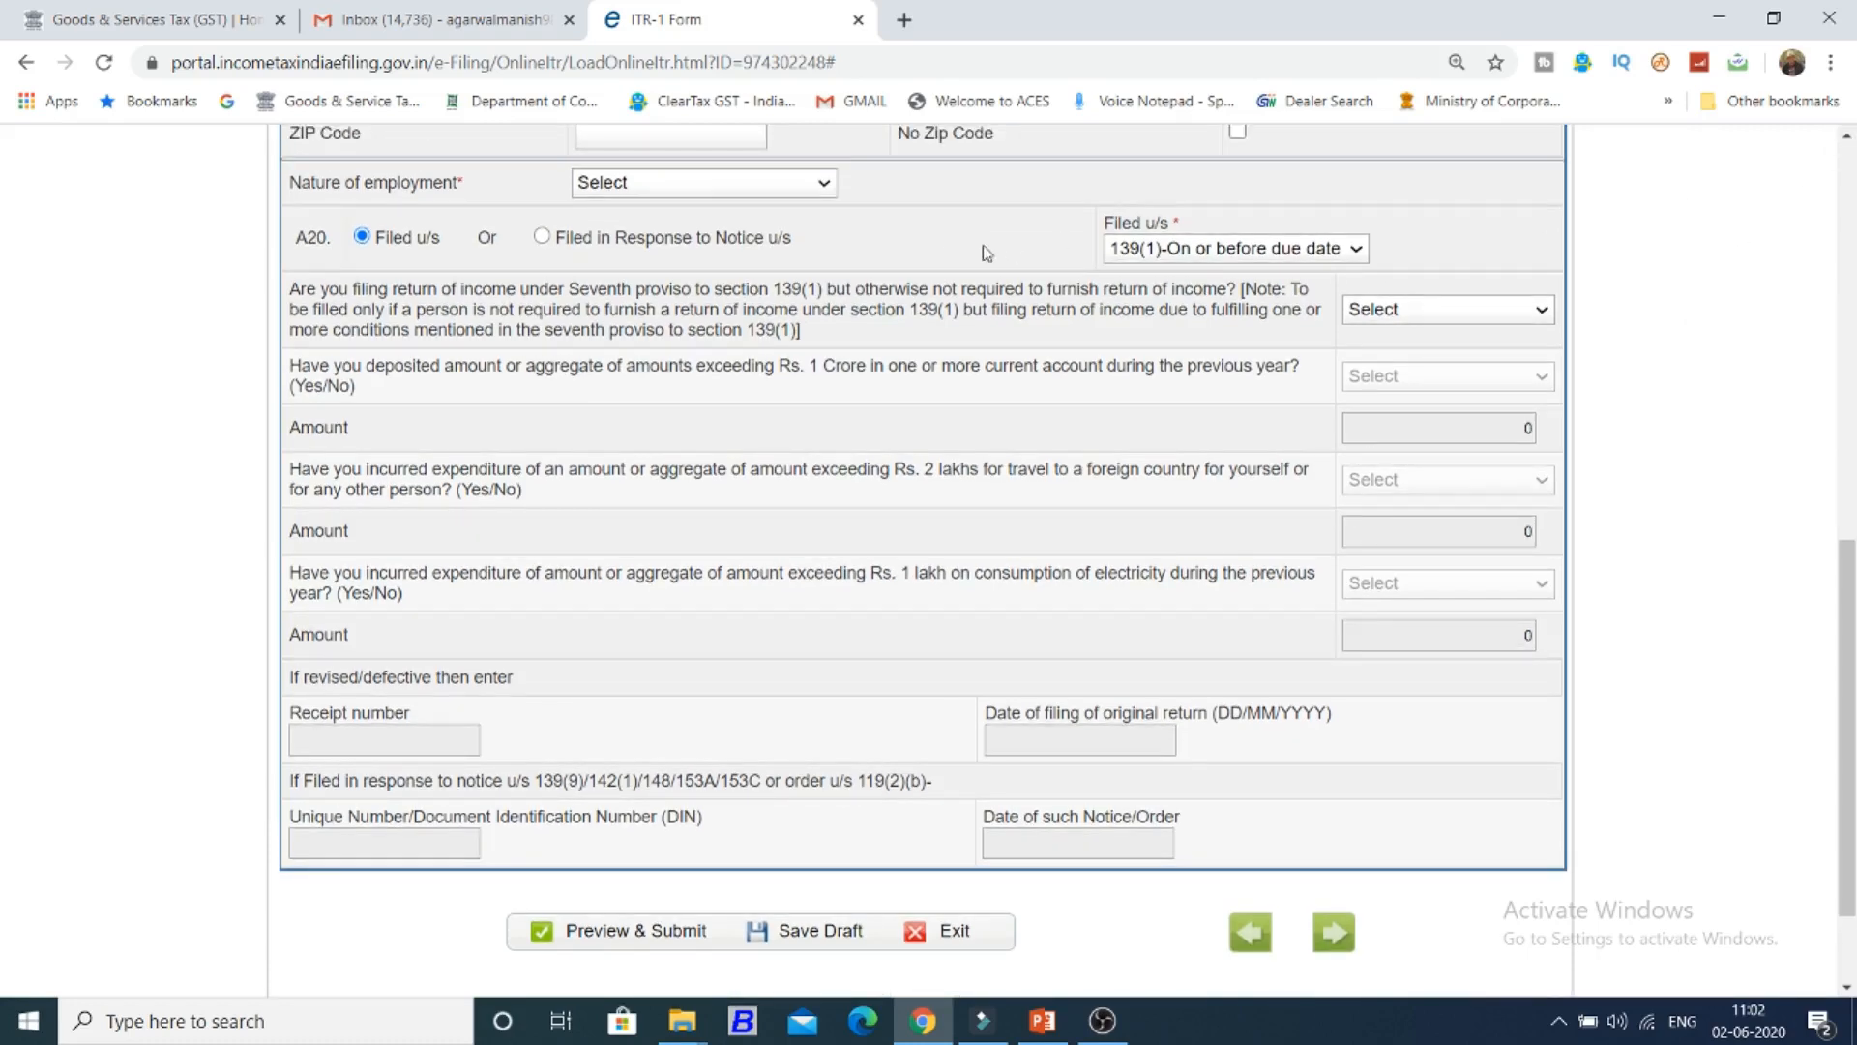
left_click(674, 187)
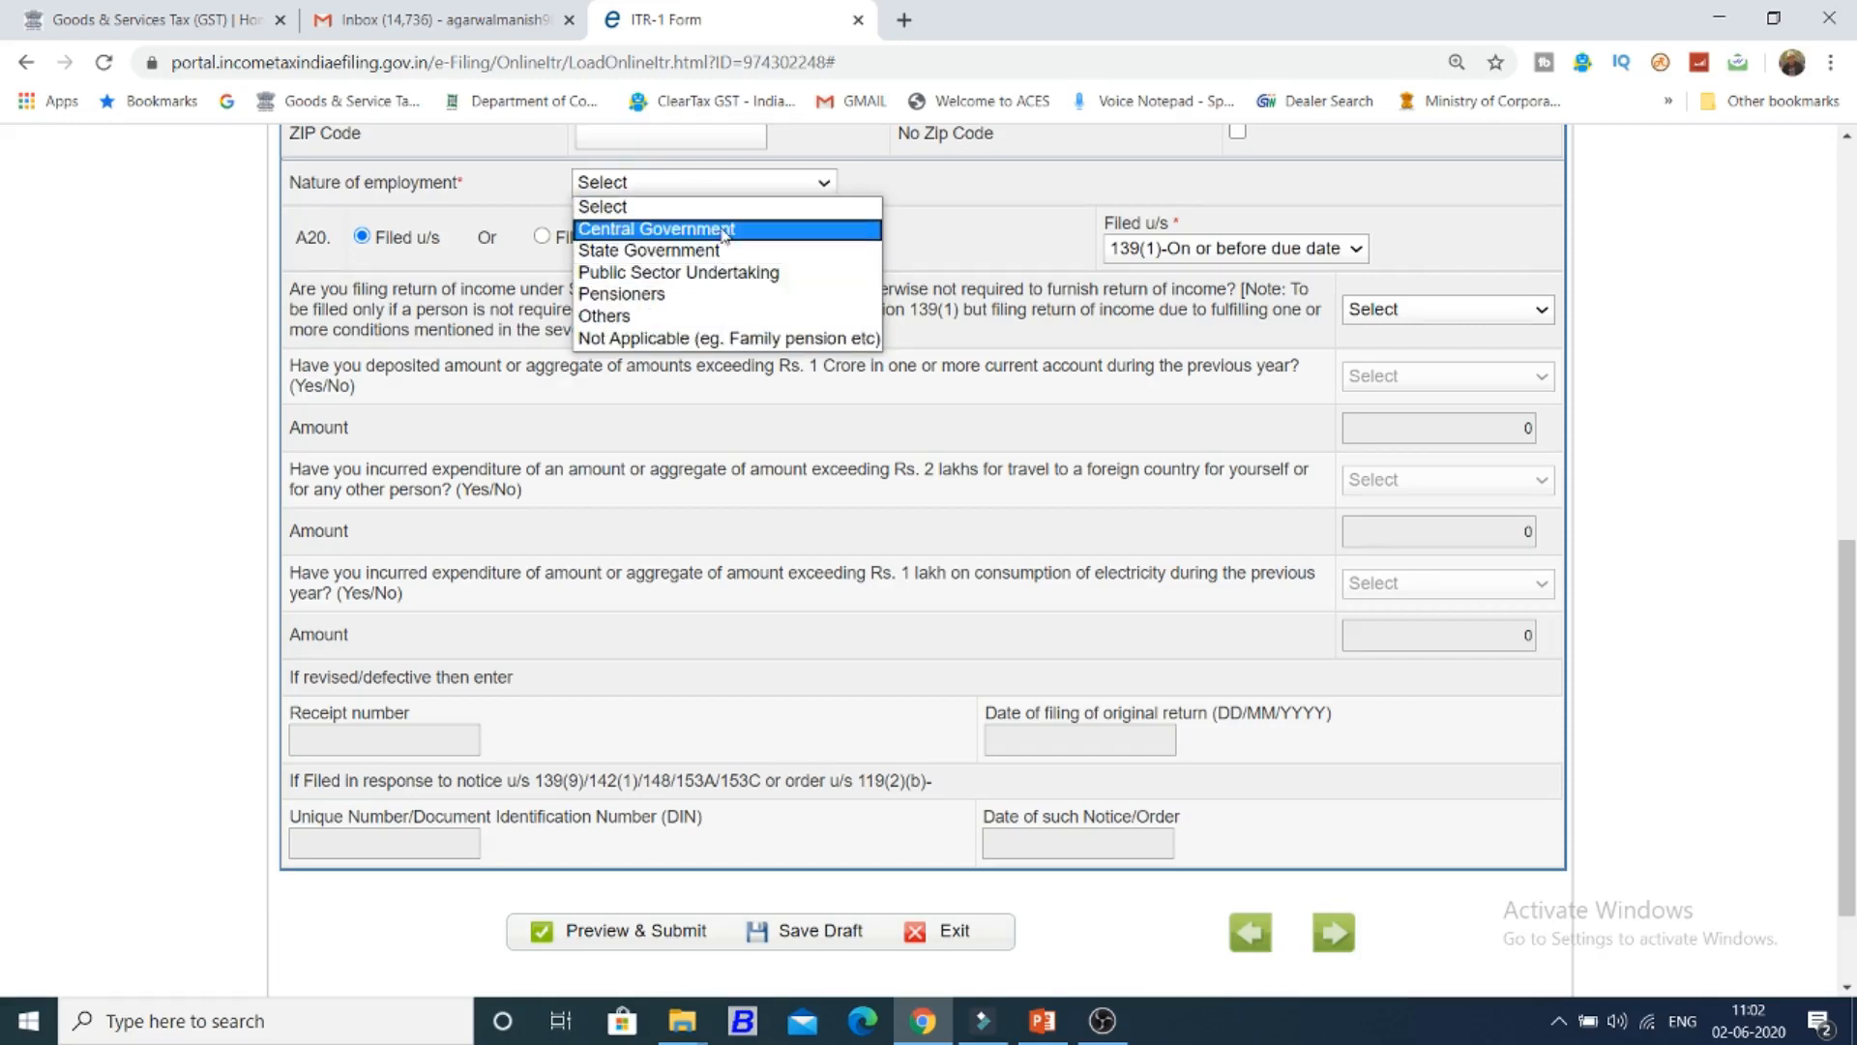
left_click(677, 228)
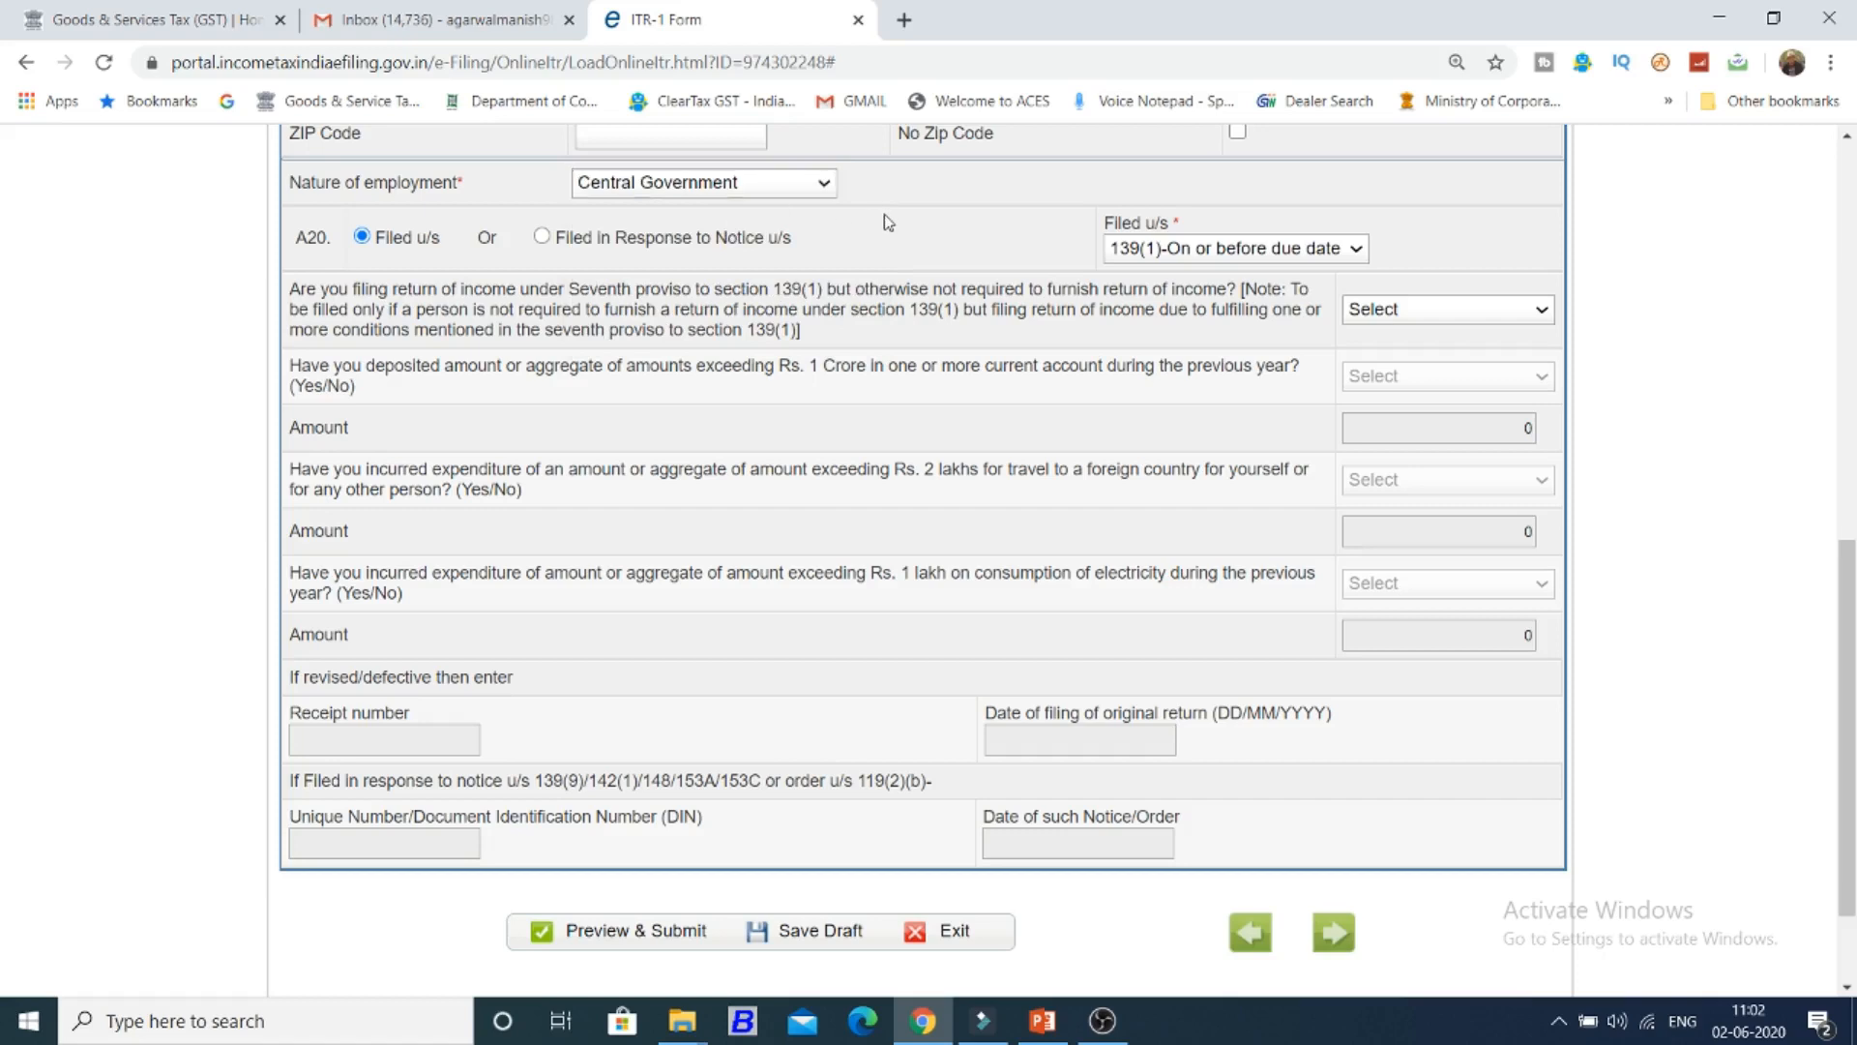
left_click(1192, 250)
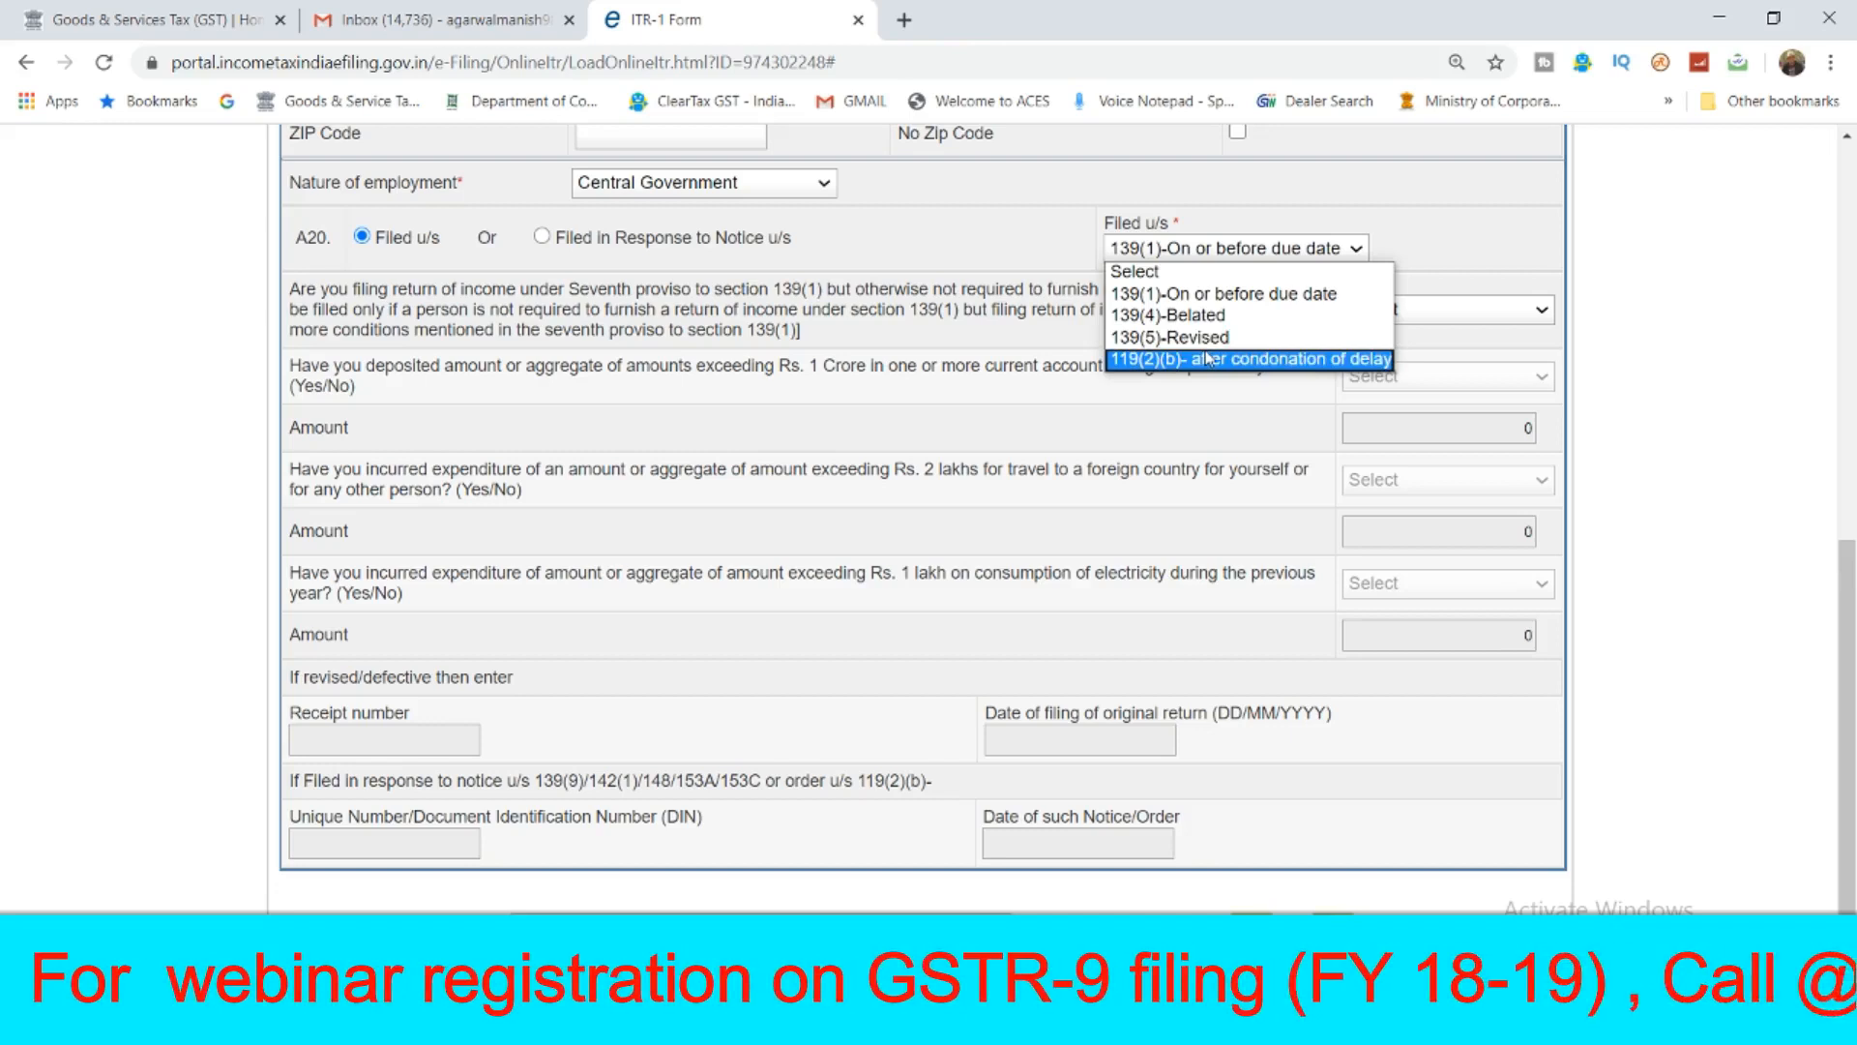
left_click(1231, 304)
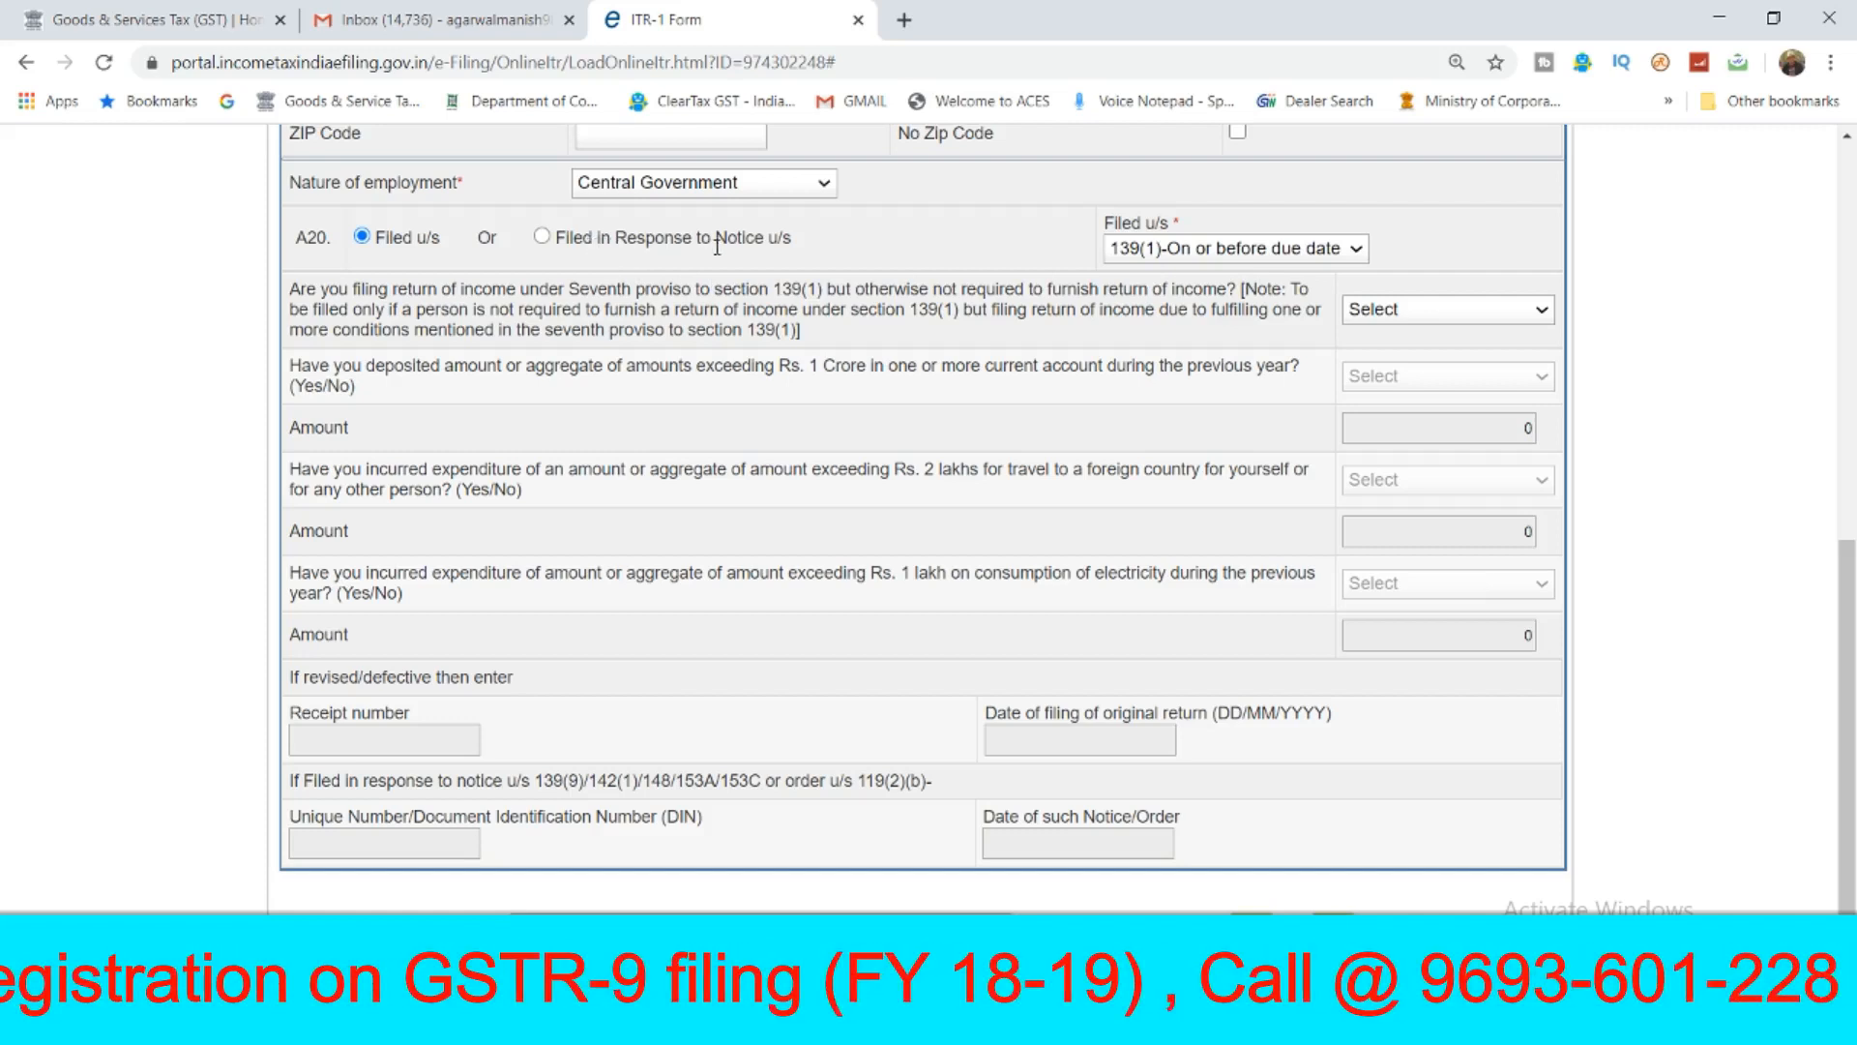
Try the Filed in Response to Notice option in A20, and restore Filed u/s with 139(1)-On or before due date.
left_click(562, 240)
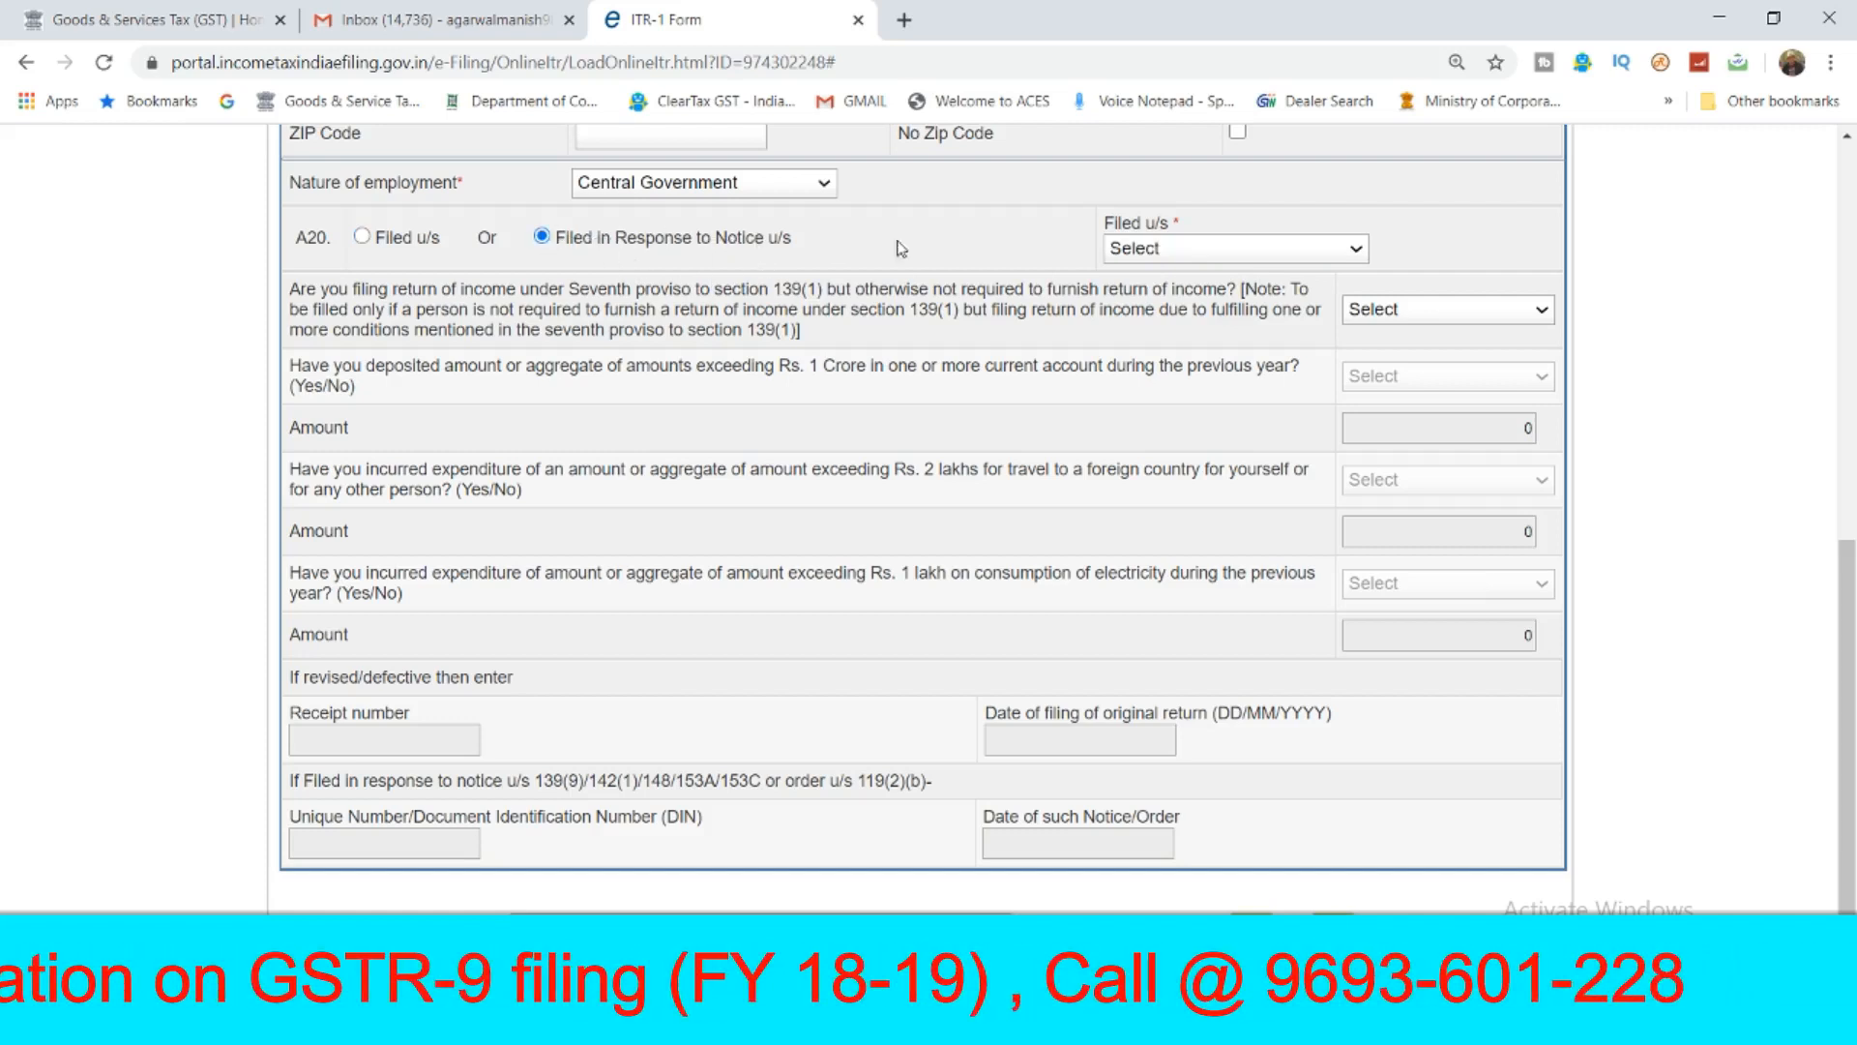
left_click(1170, 250)
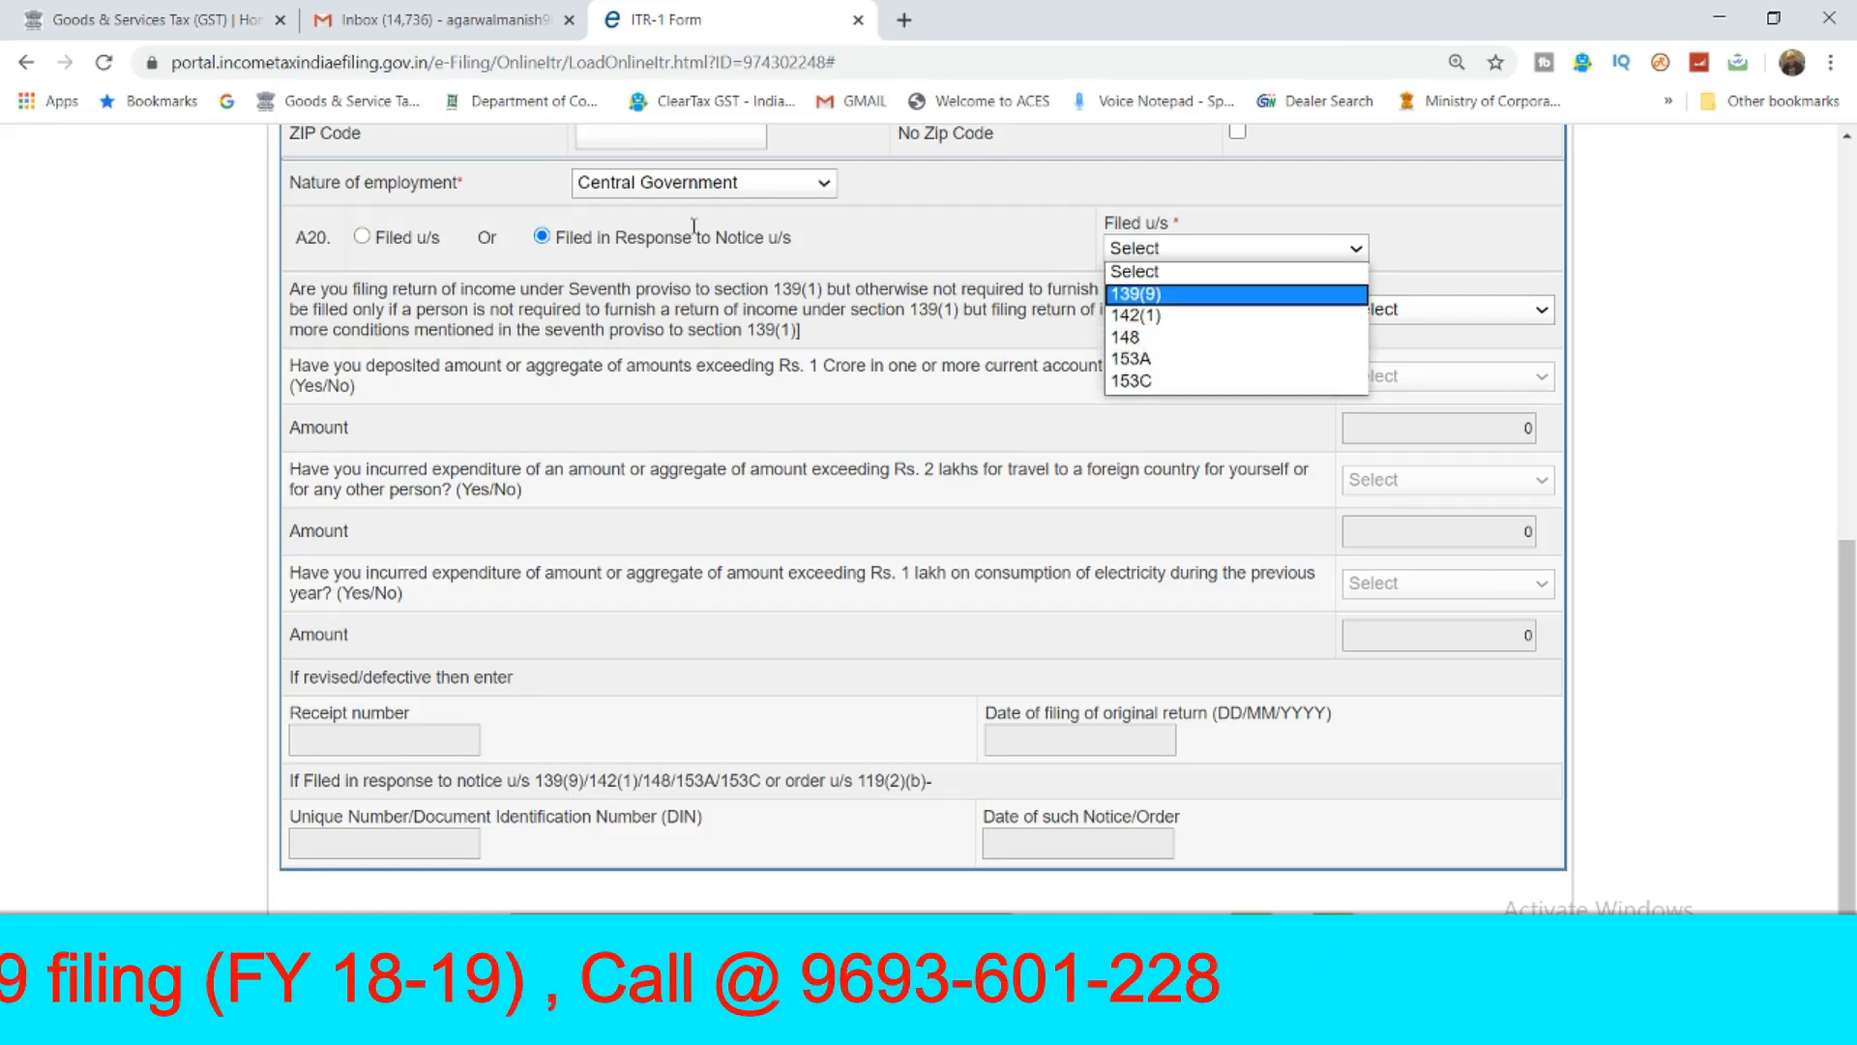
left_click(404, 228)
left_click(368, 262)
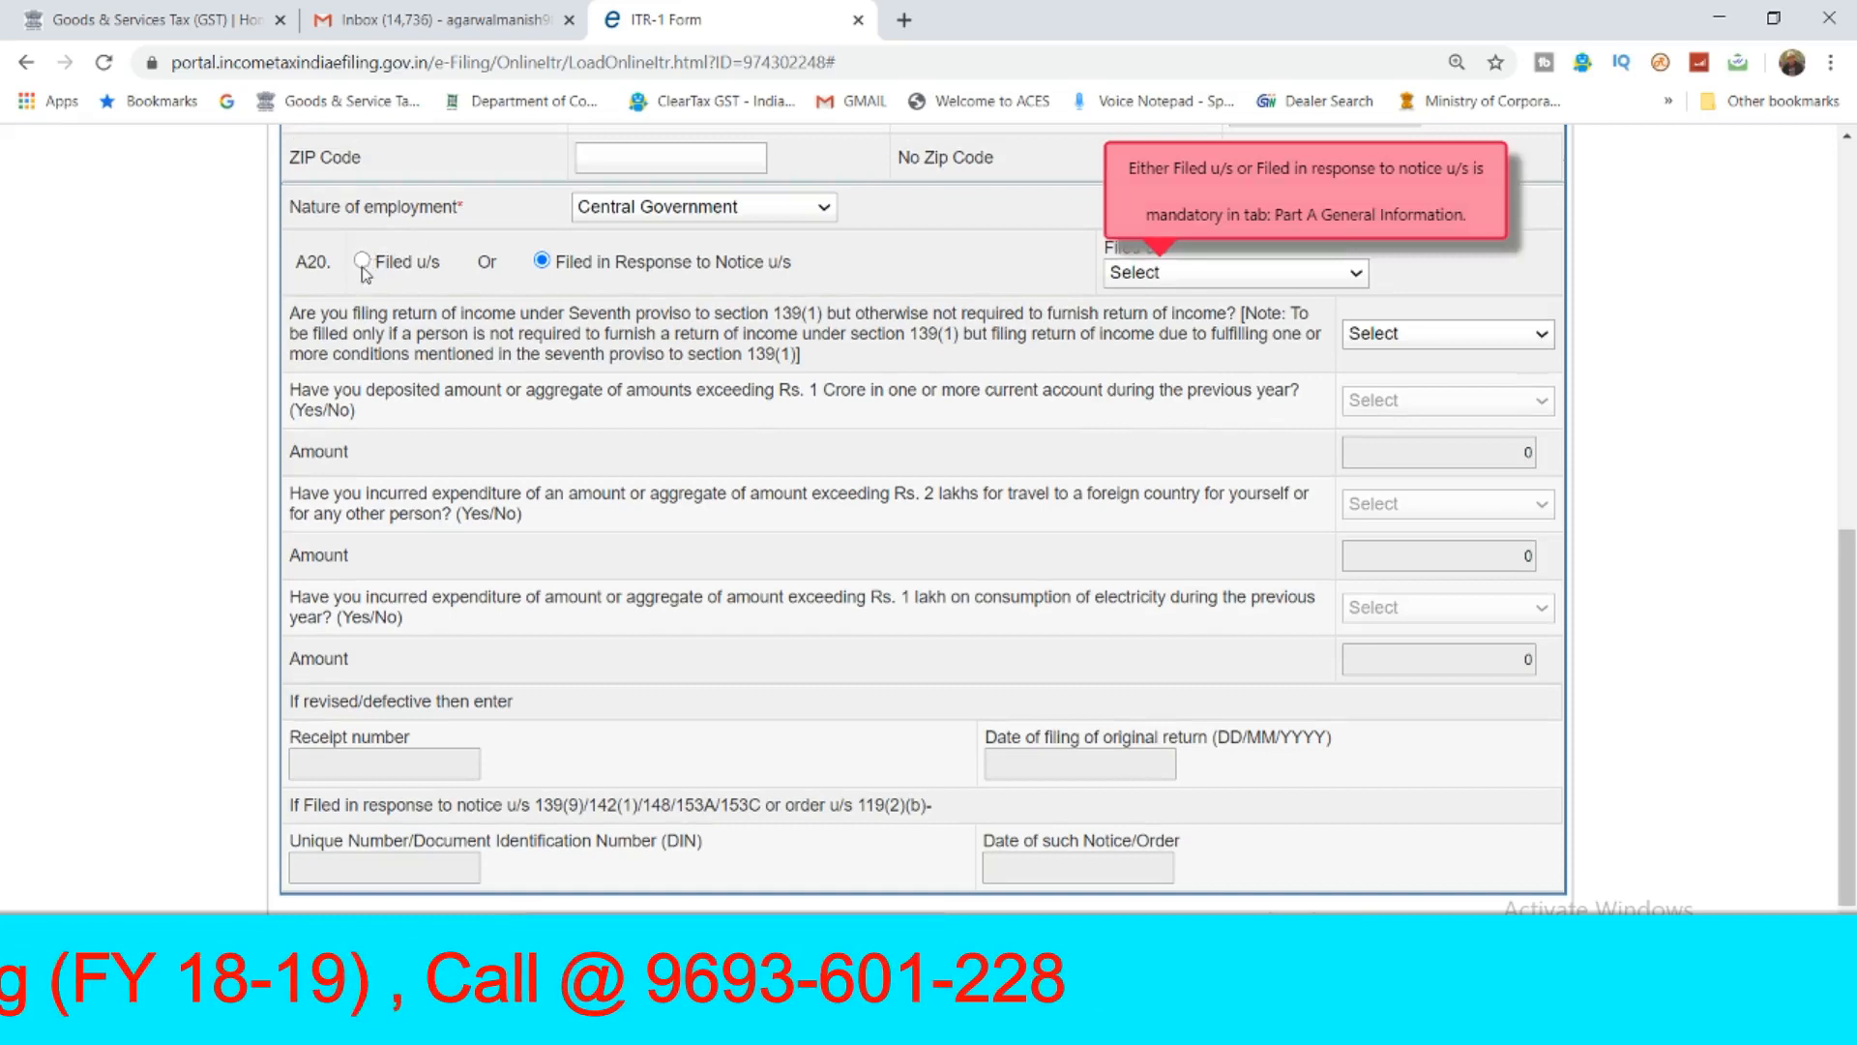
left_click(1240, 274)
left_click(1231, 307)
left_click(1243, 368)
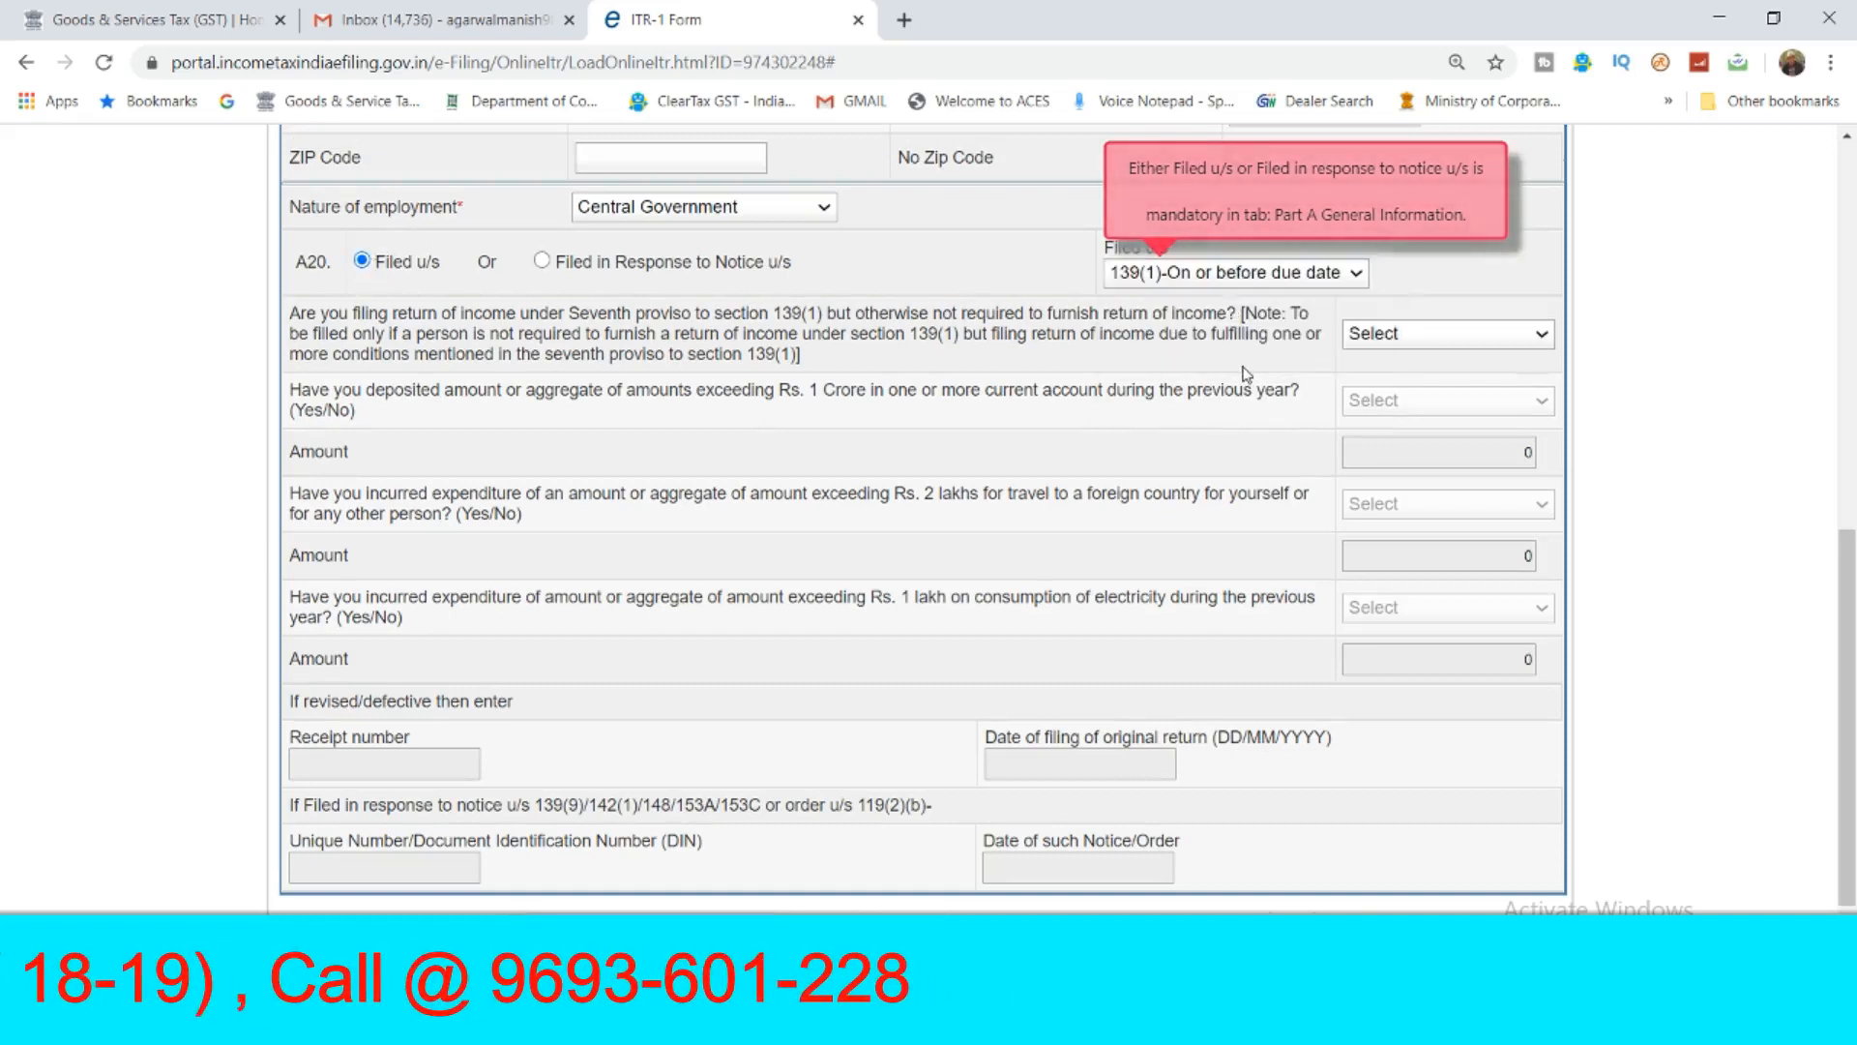
Dismiss the save-draft reminder over the seventh proviso questions in Part A.
scroll(1246, 374, "down", 1)
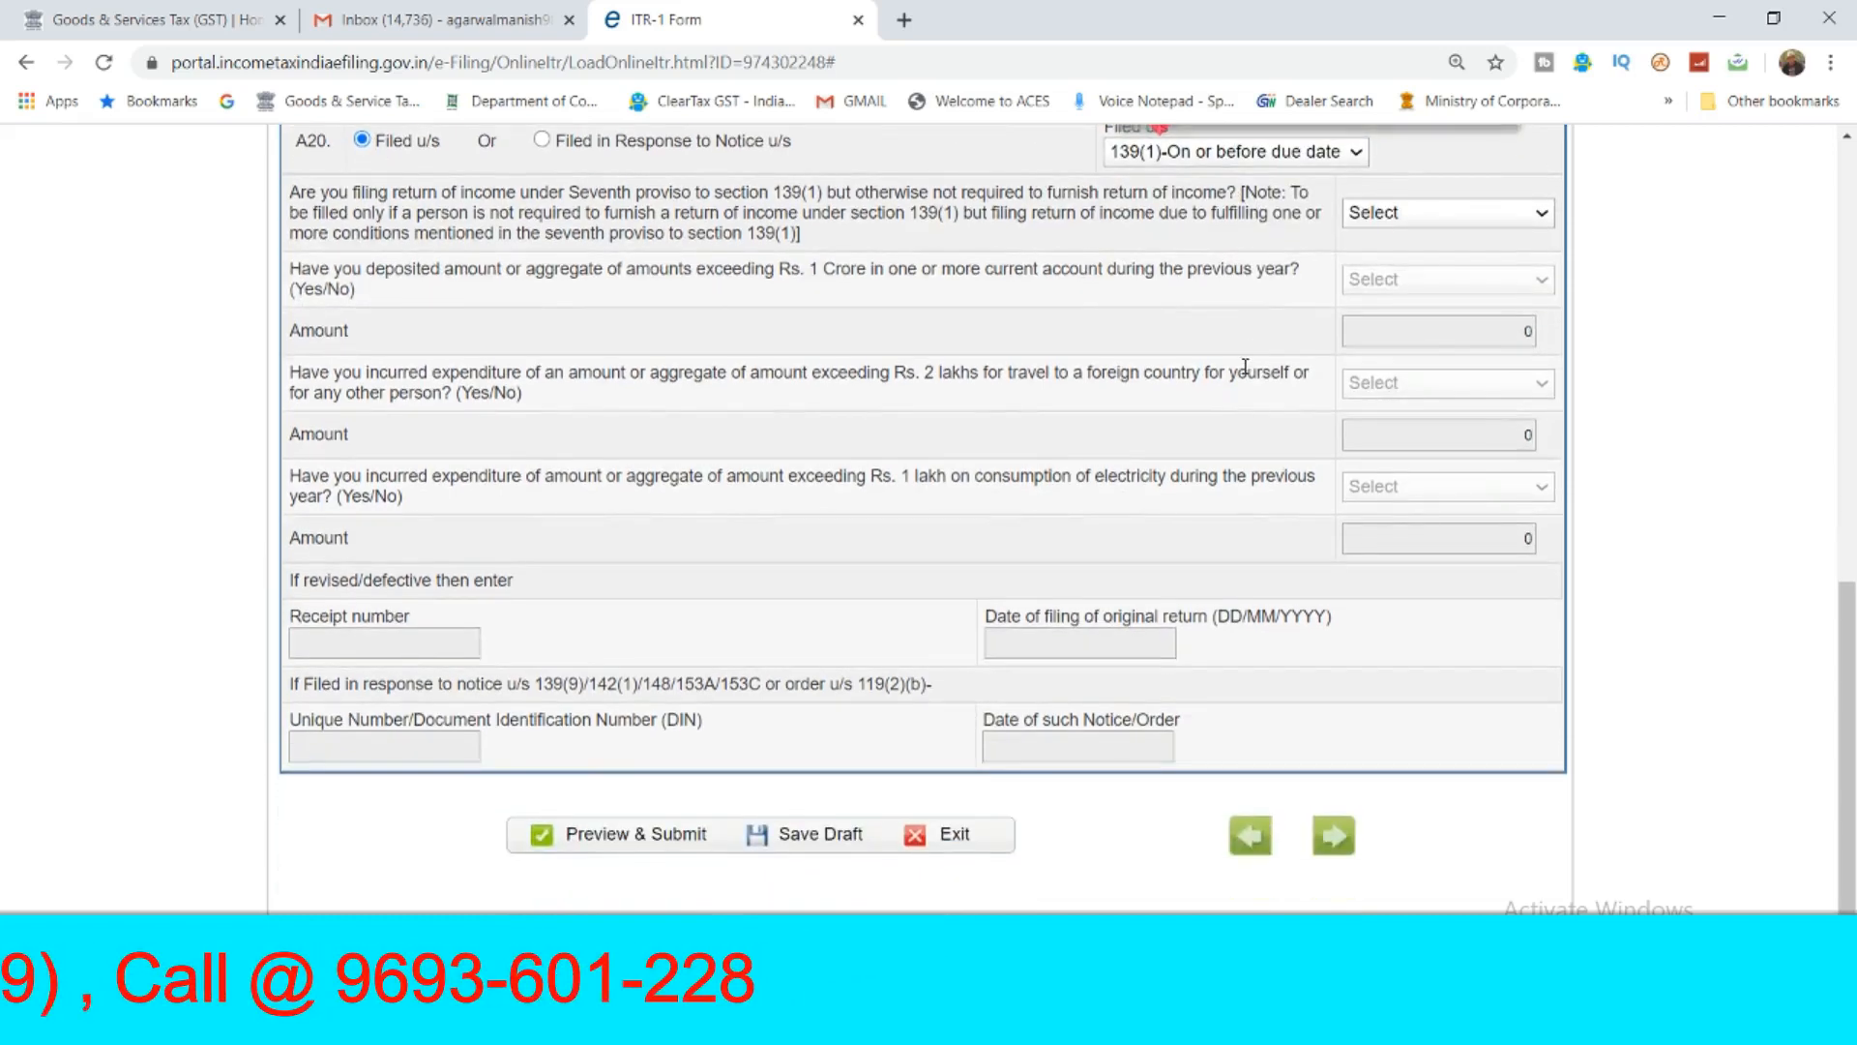
key("ctrl+plus")
key("ctrl+plus")
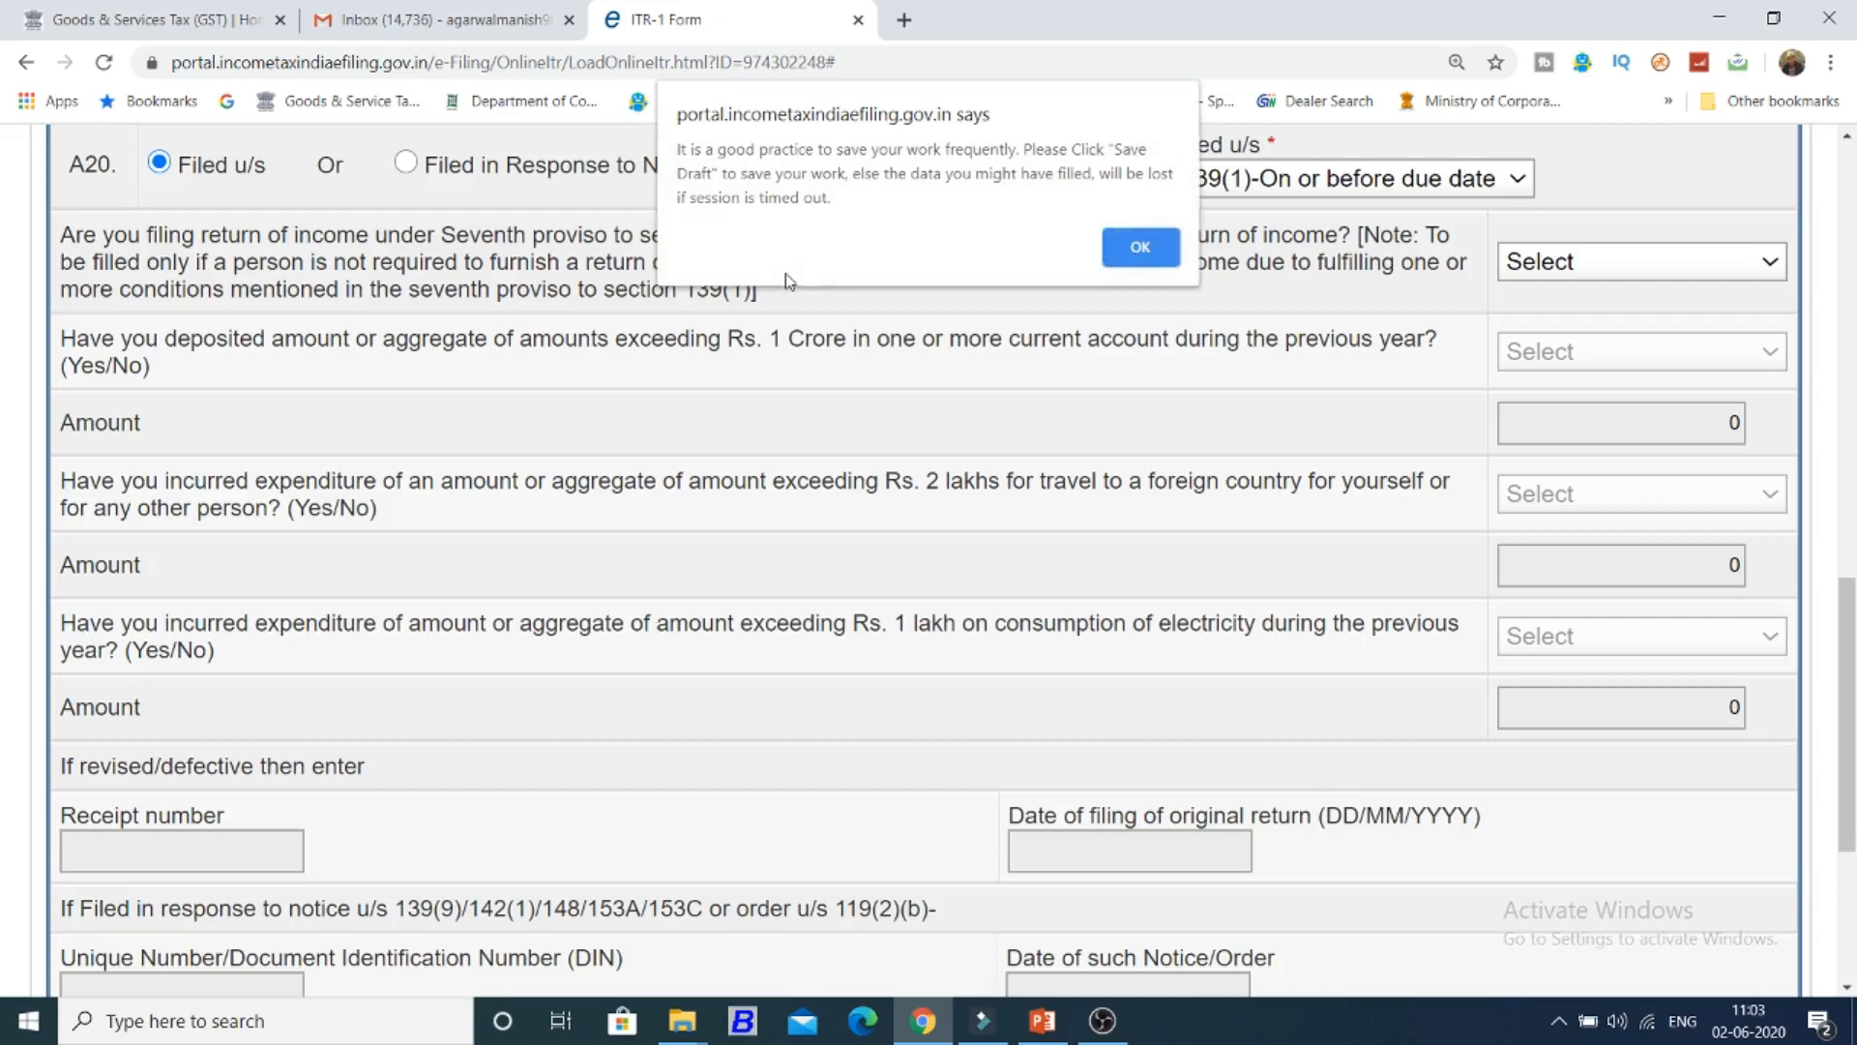
left_click(1154, 254)
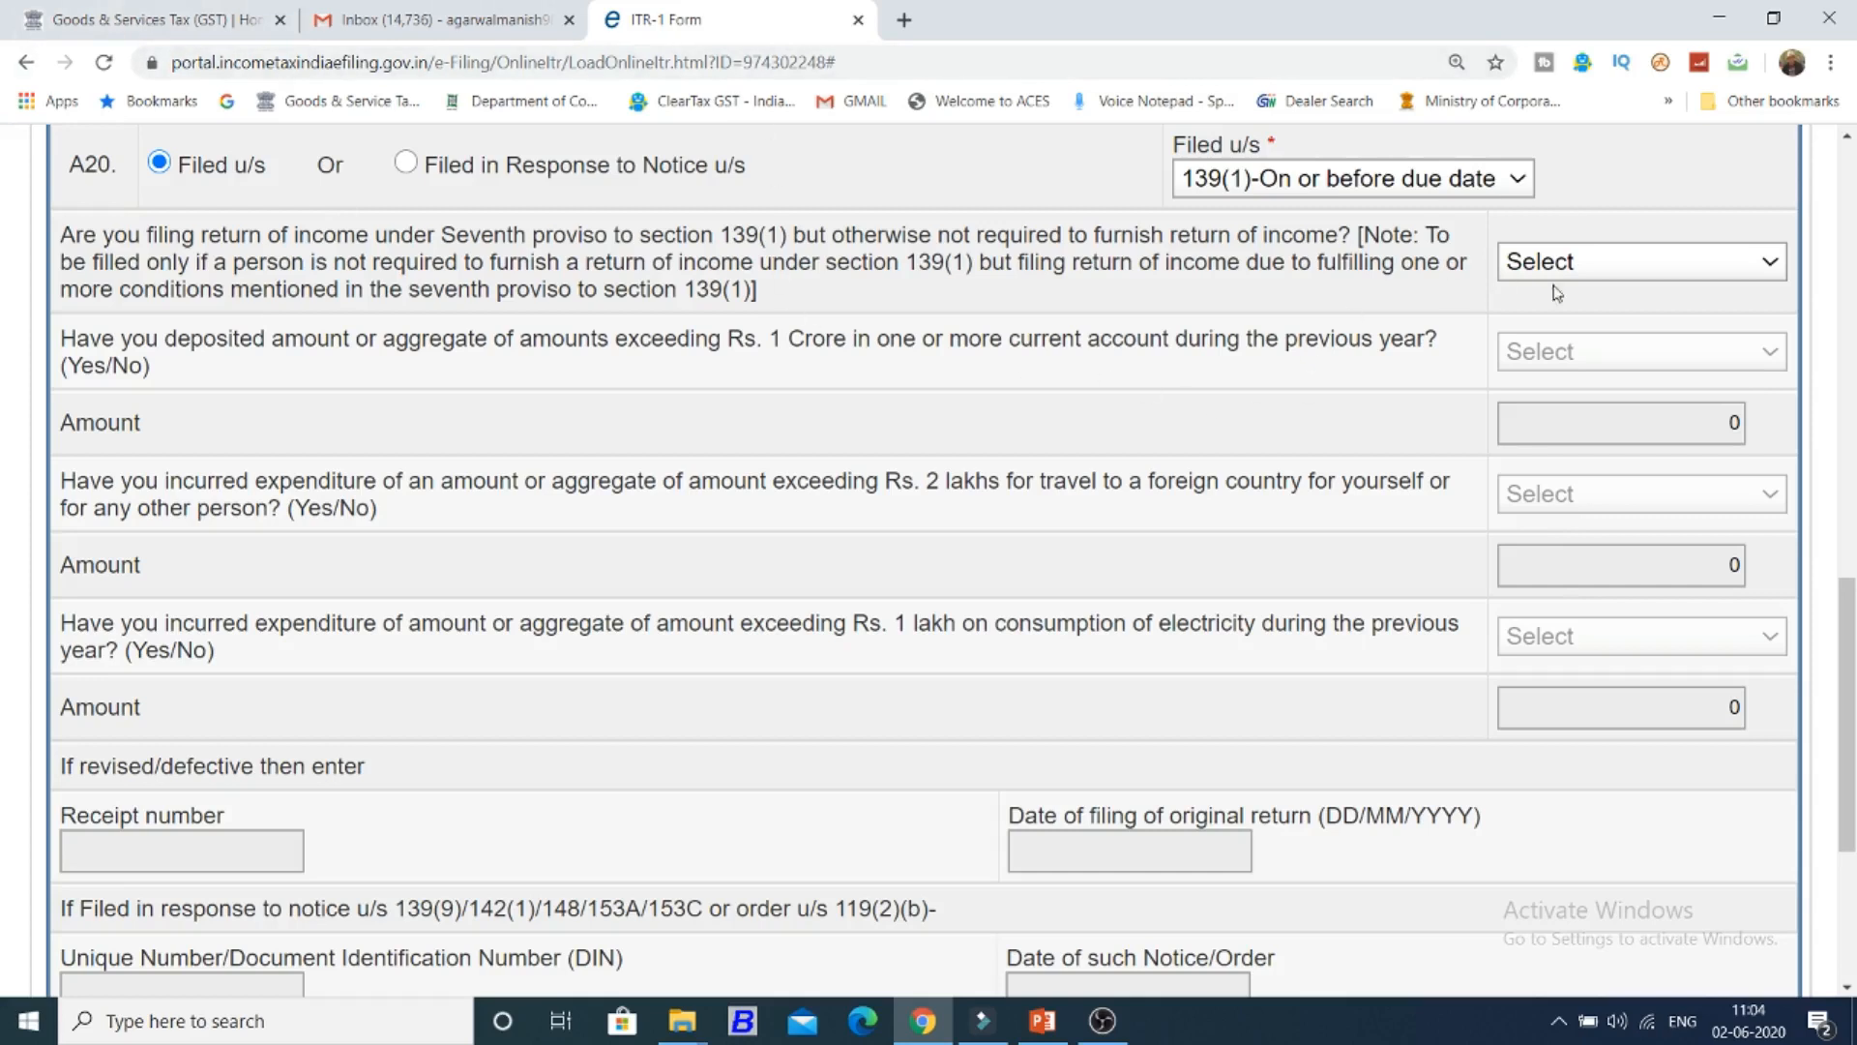
Answer NO to the question about filing the return under the seventh proviso to section 139(1).
left_click(1589, 271)
left_click(1572, 358)
left_click(1487, 362)
left_click(1601, 281)
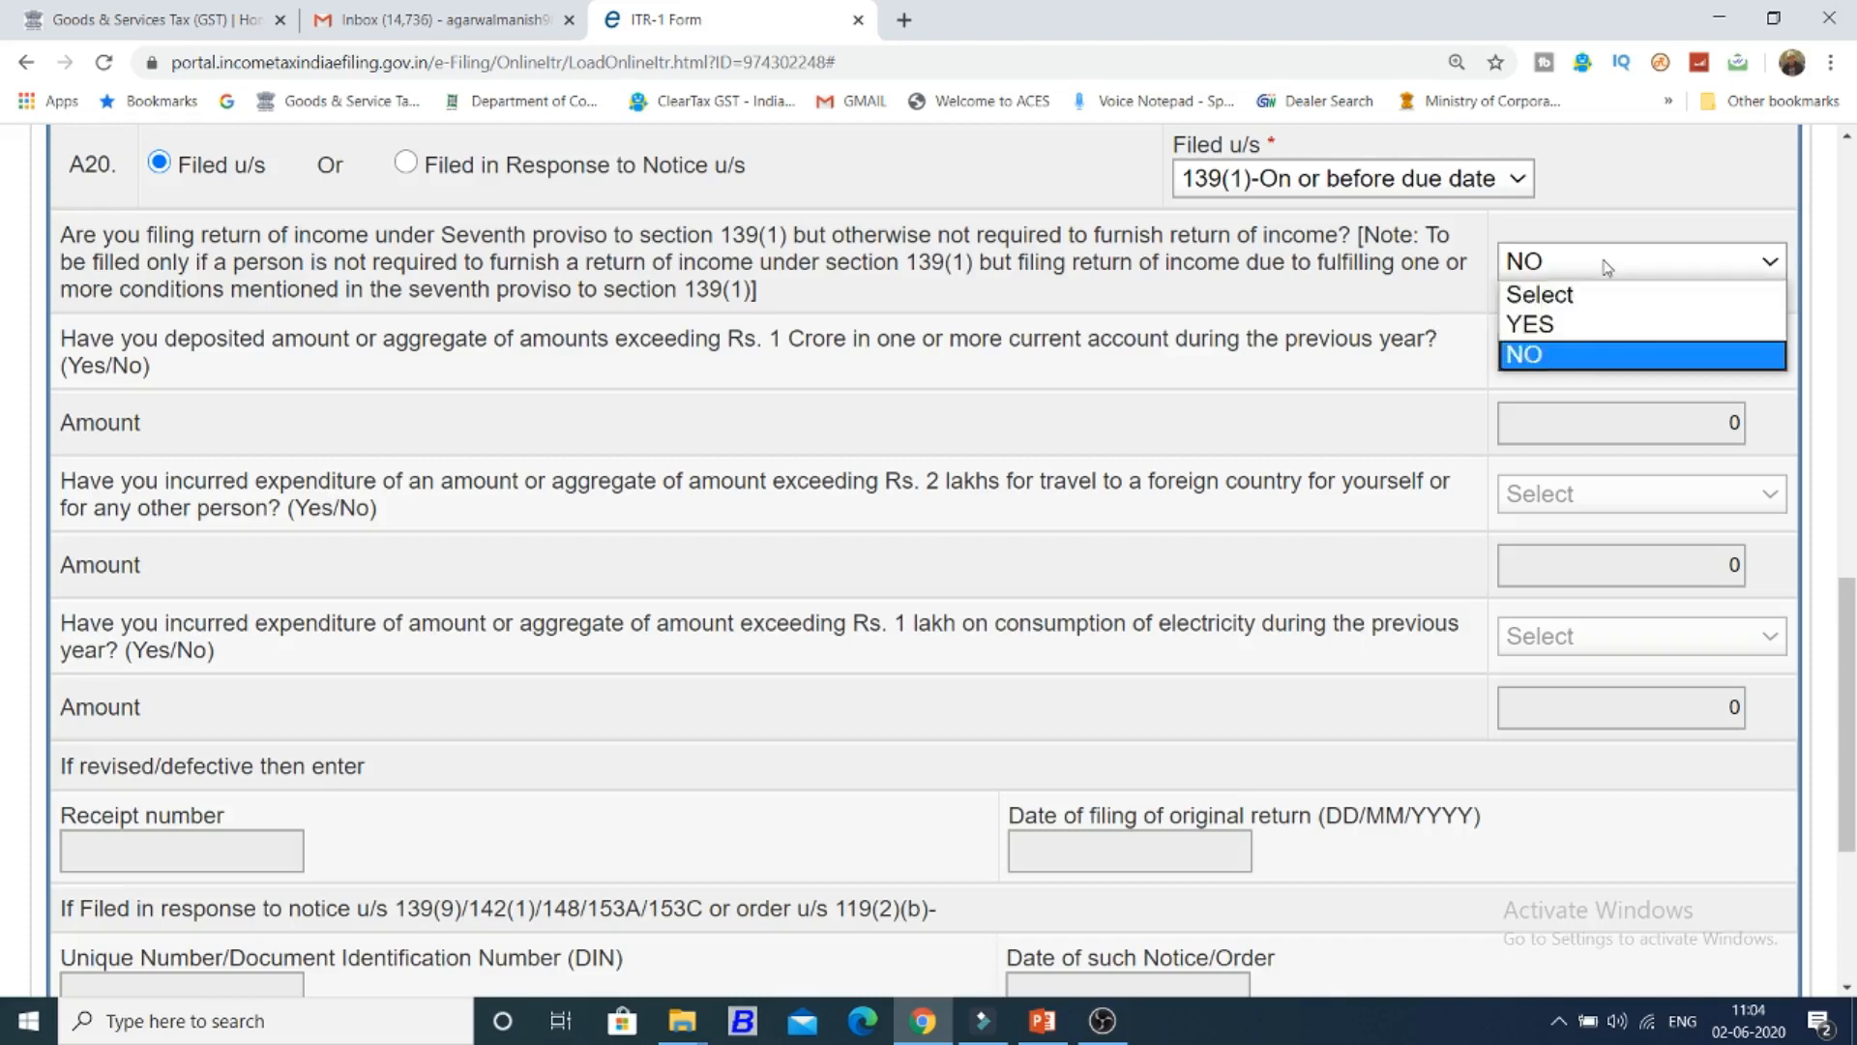
left_click(1588, 353)
left_click(1589, 312)
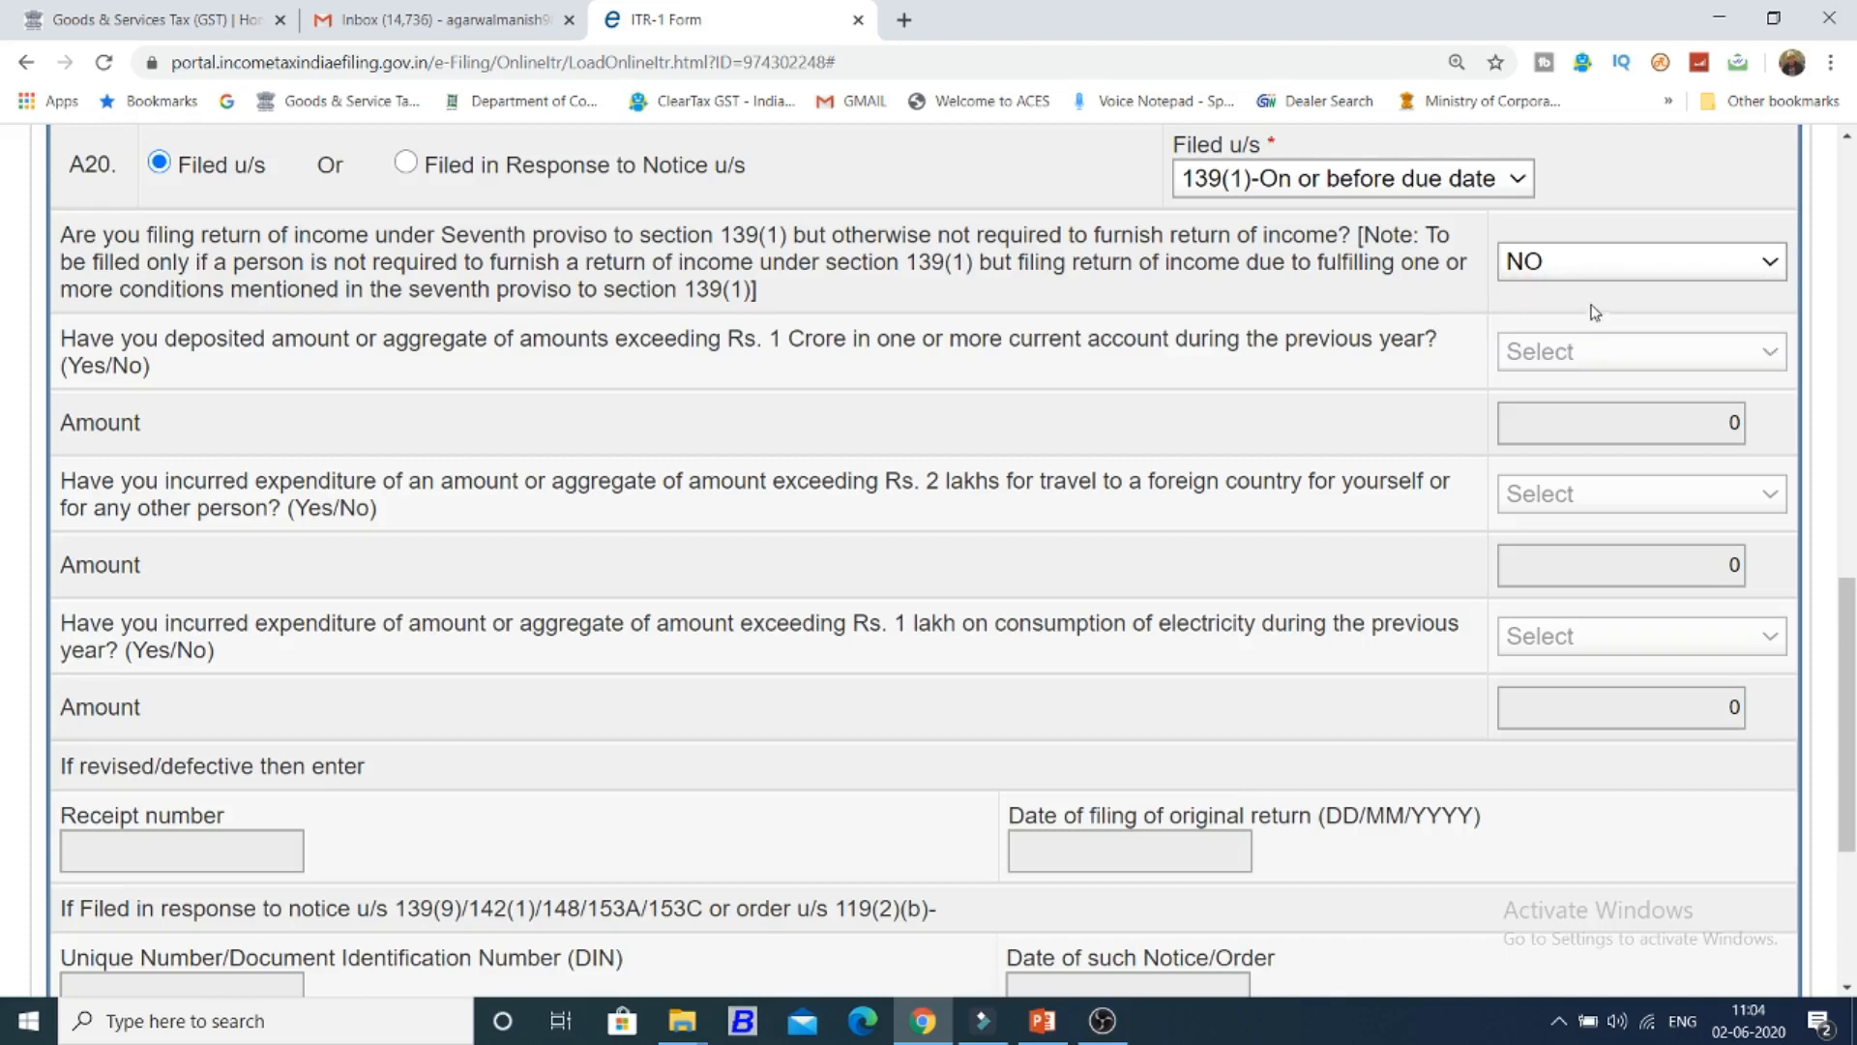
Answer YES to filing under the seventh proviso and NO to depositing over Rs. 1 Crore in current accounts.
left_click(1600, 268)
left_click(1581, 322)
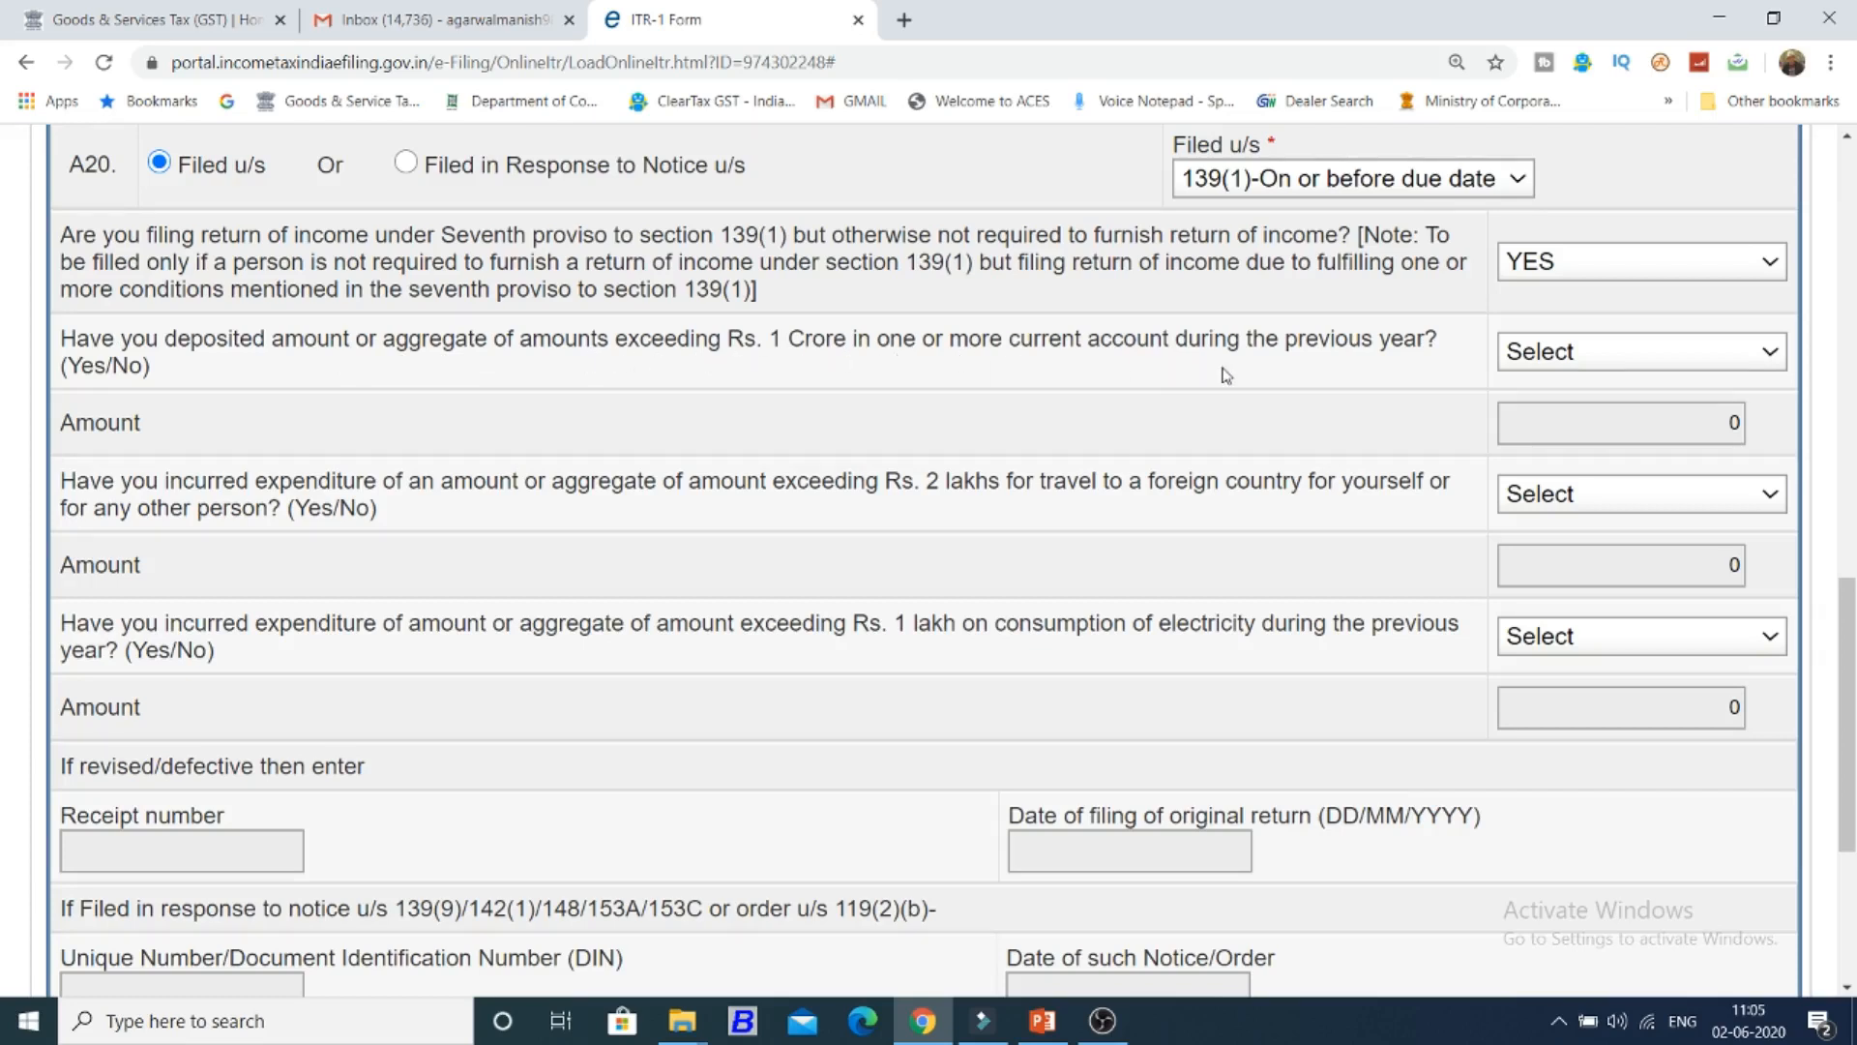
left_click(1560, 348)
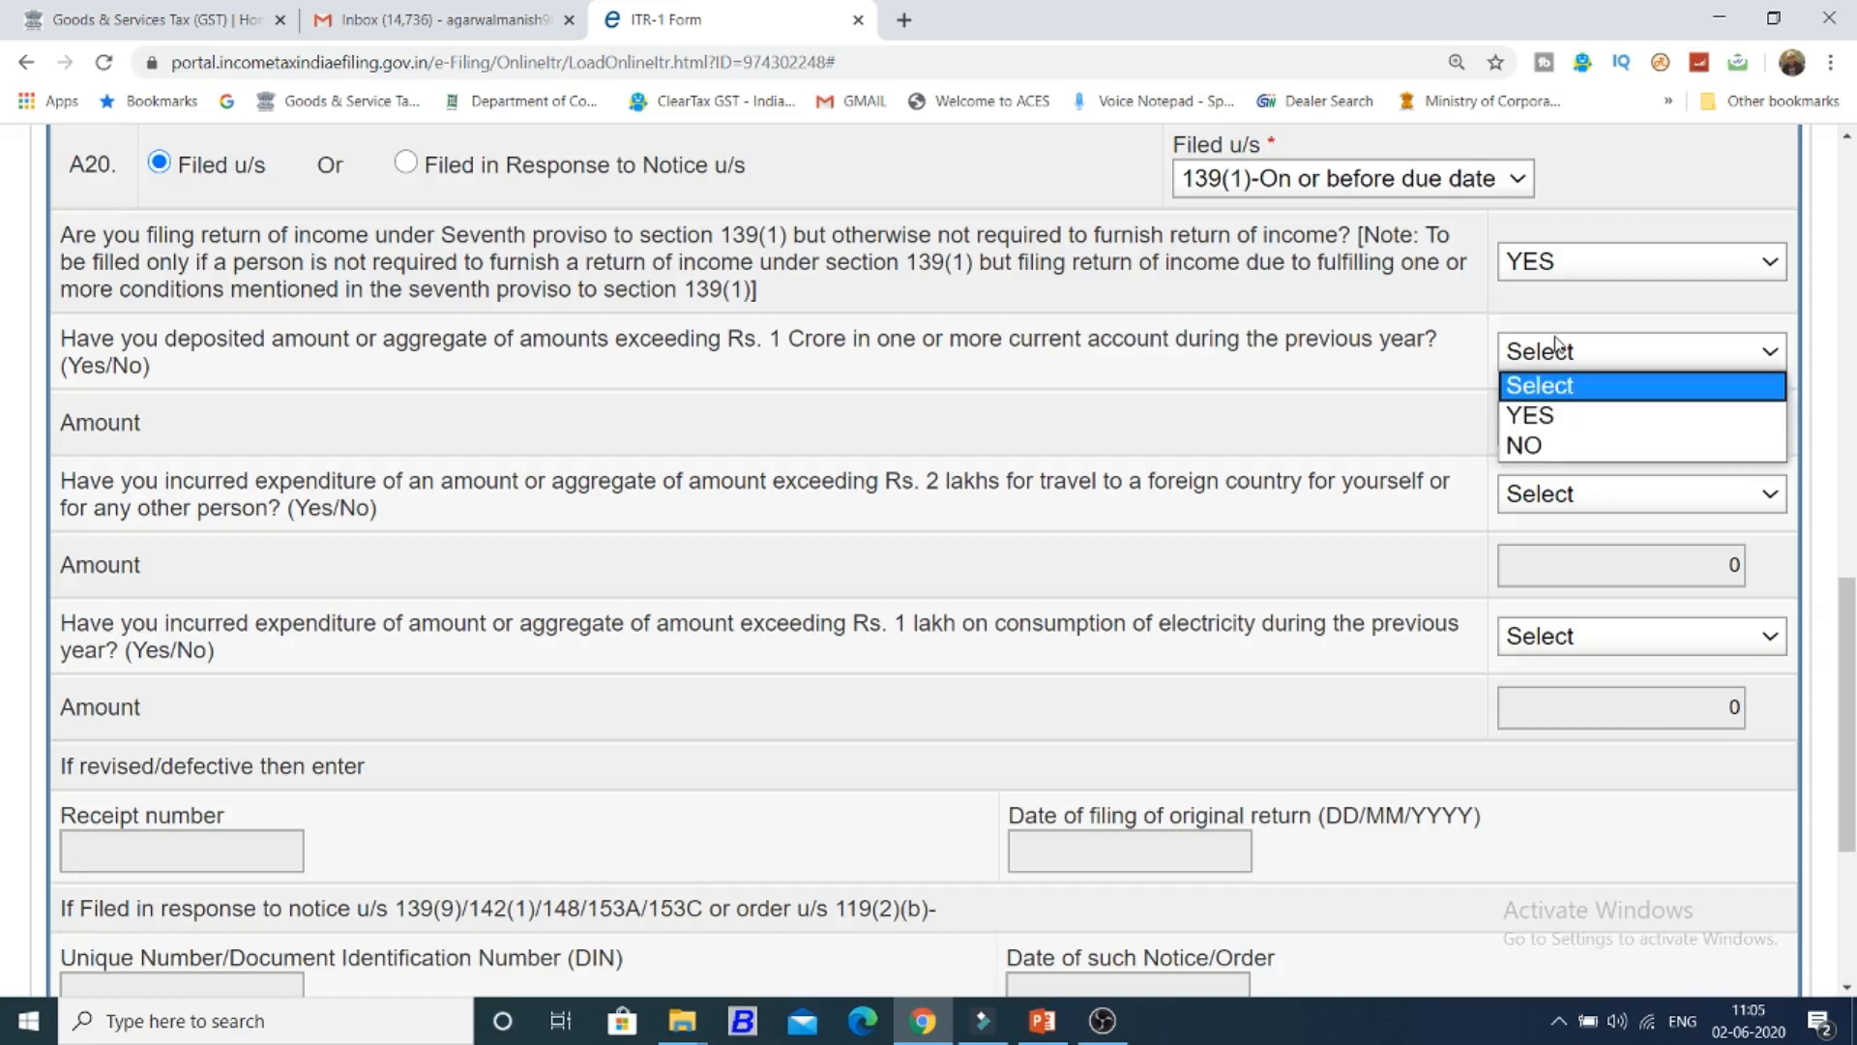
left_click(1560, 411)
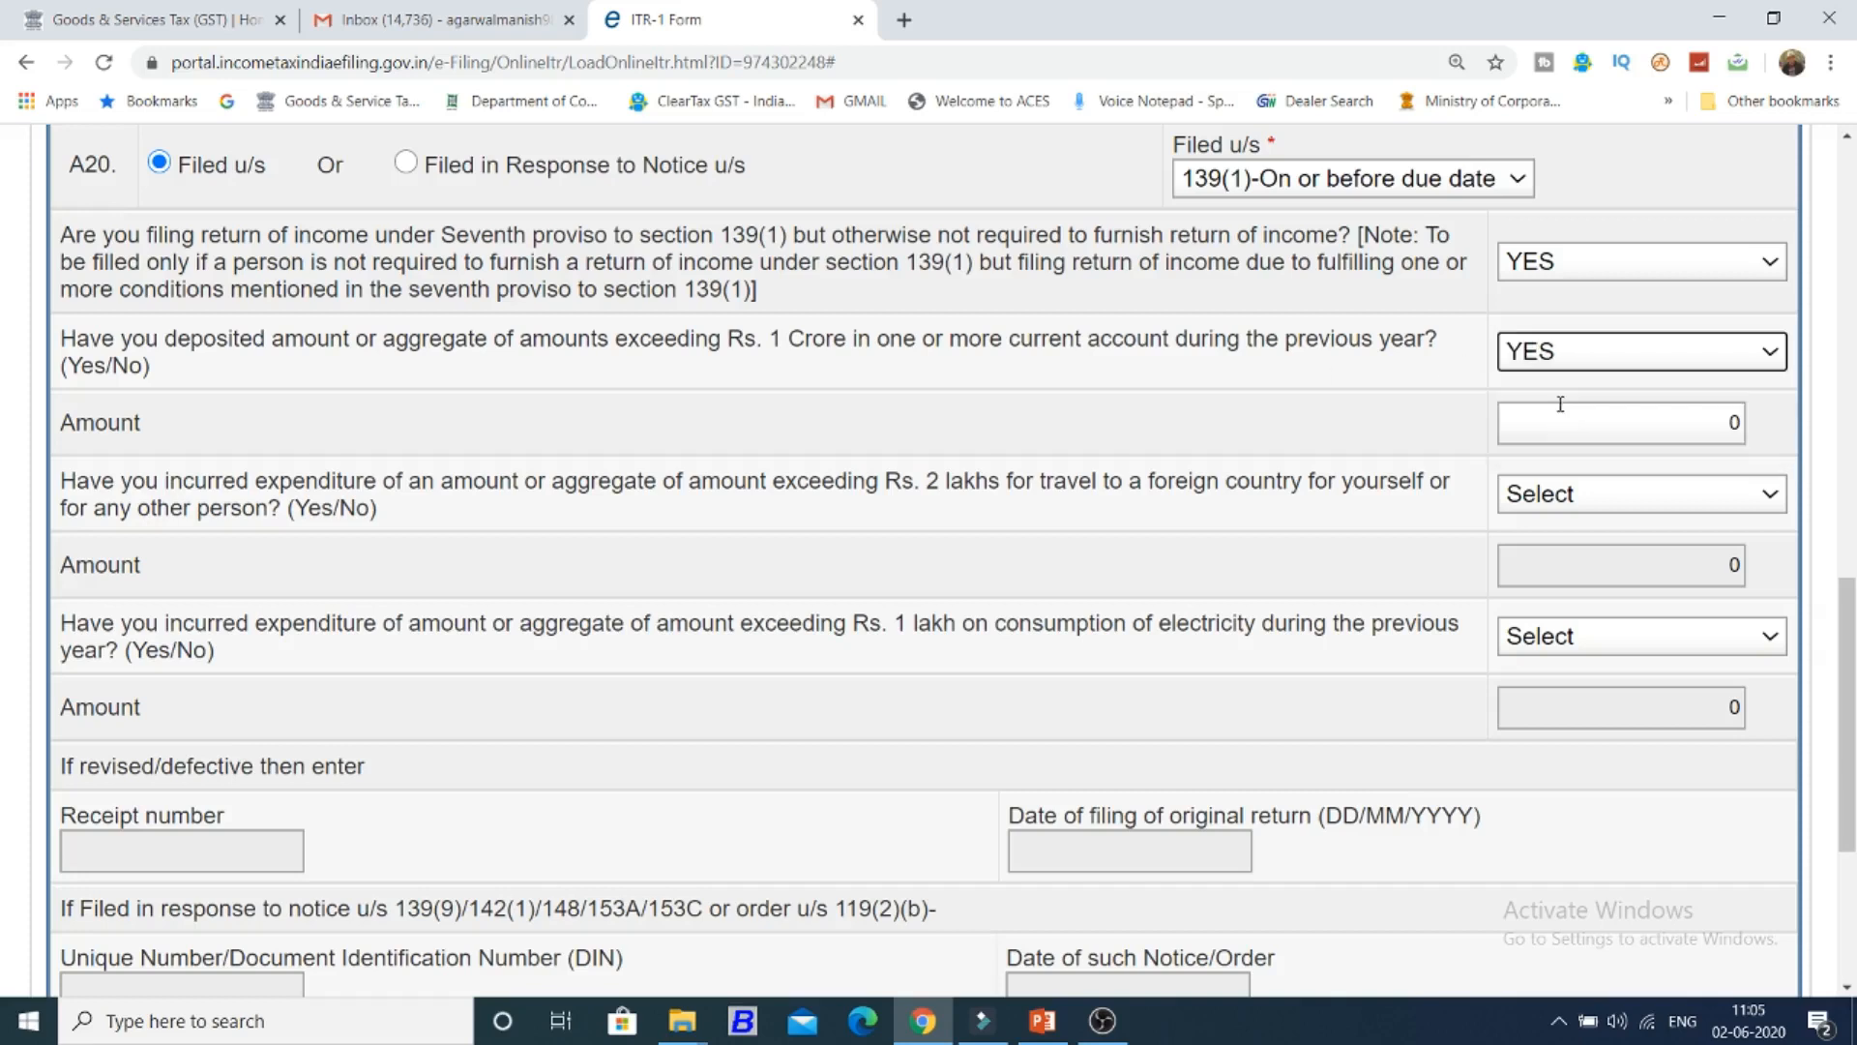
left_click(1572, 414)
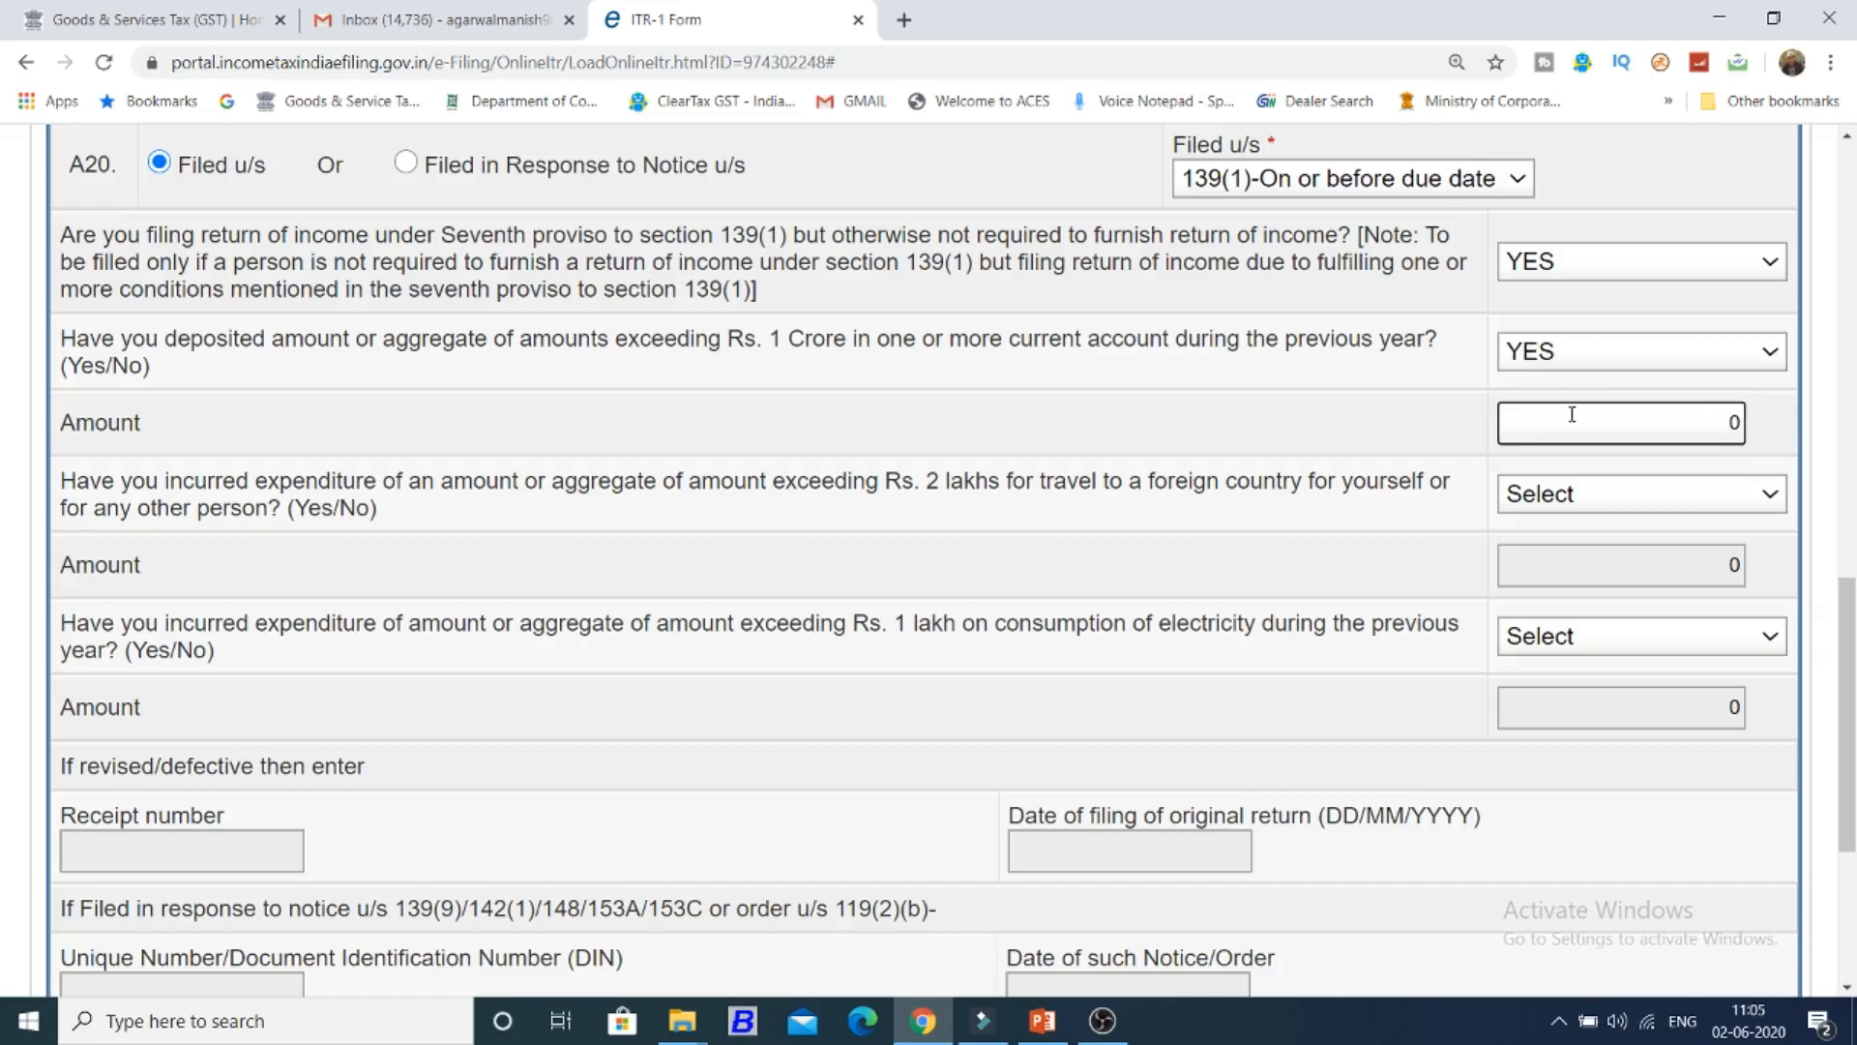
double_click(1680, 415)
left_click(1687, 349)
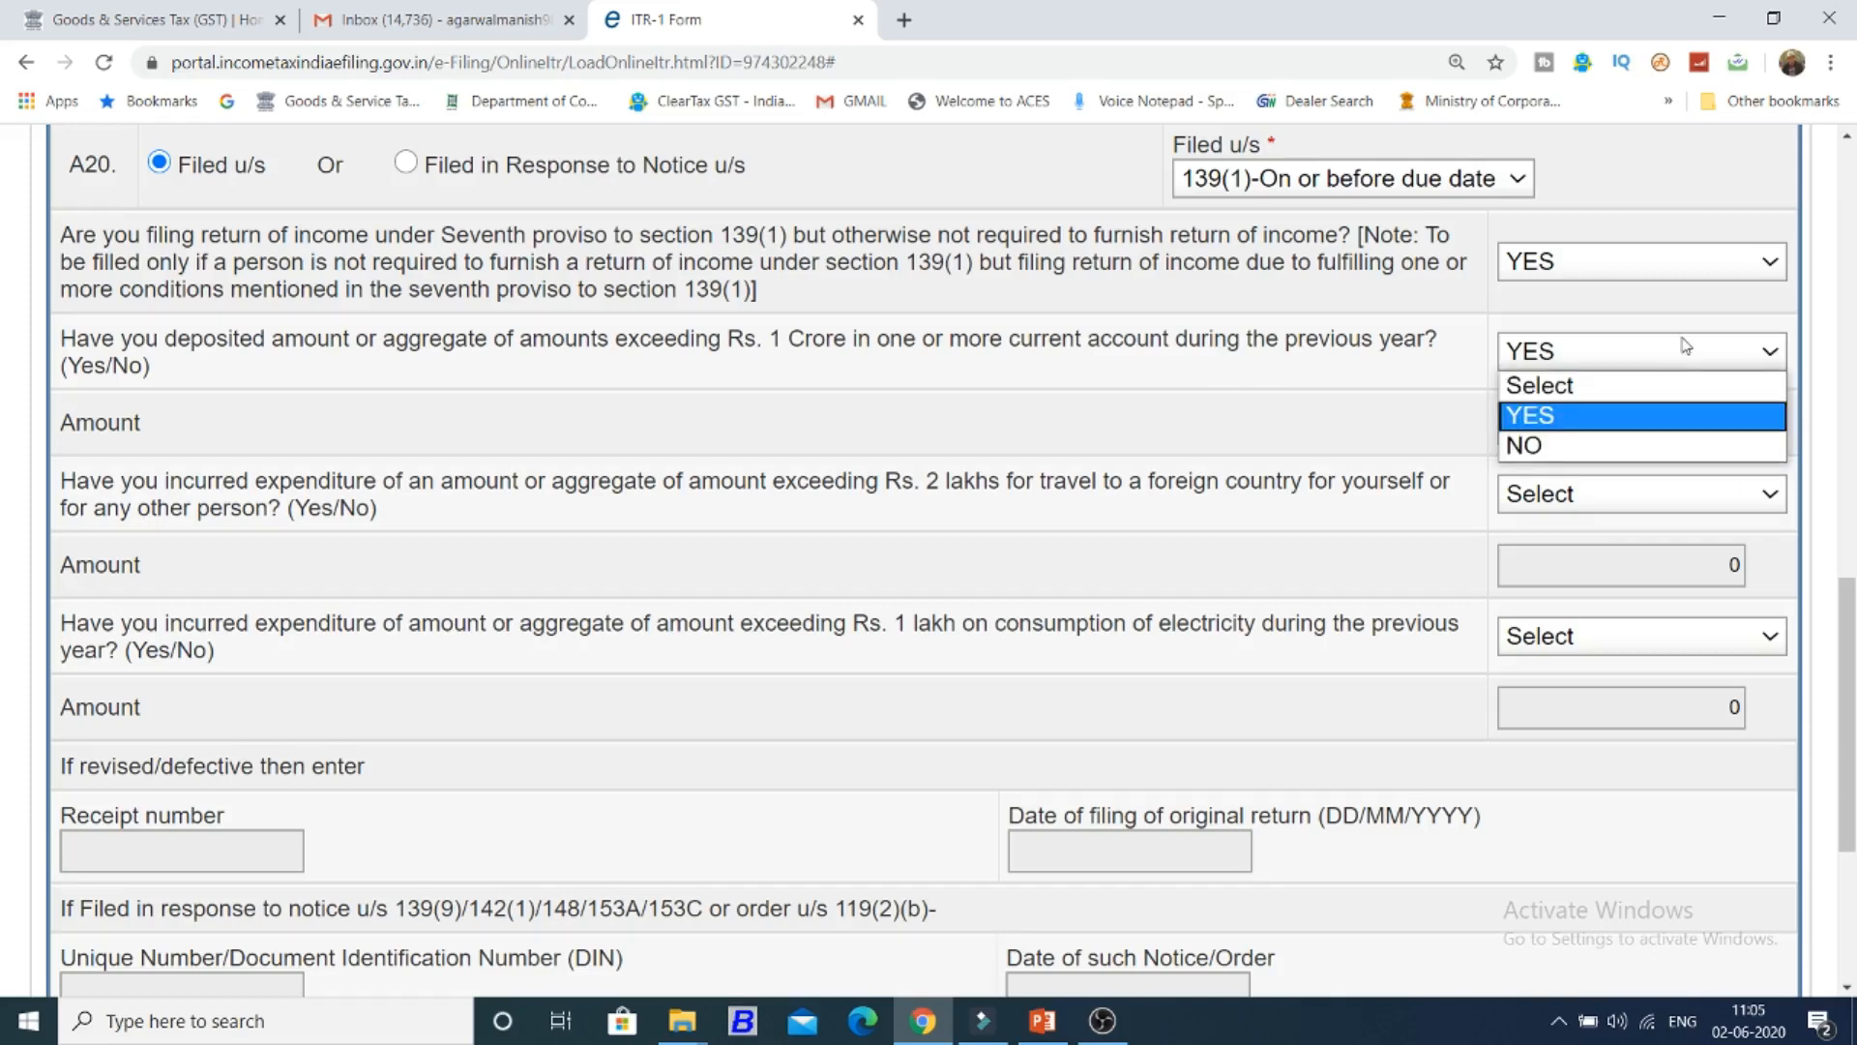
left_click(1668, 446)
key("Tab")
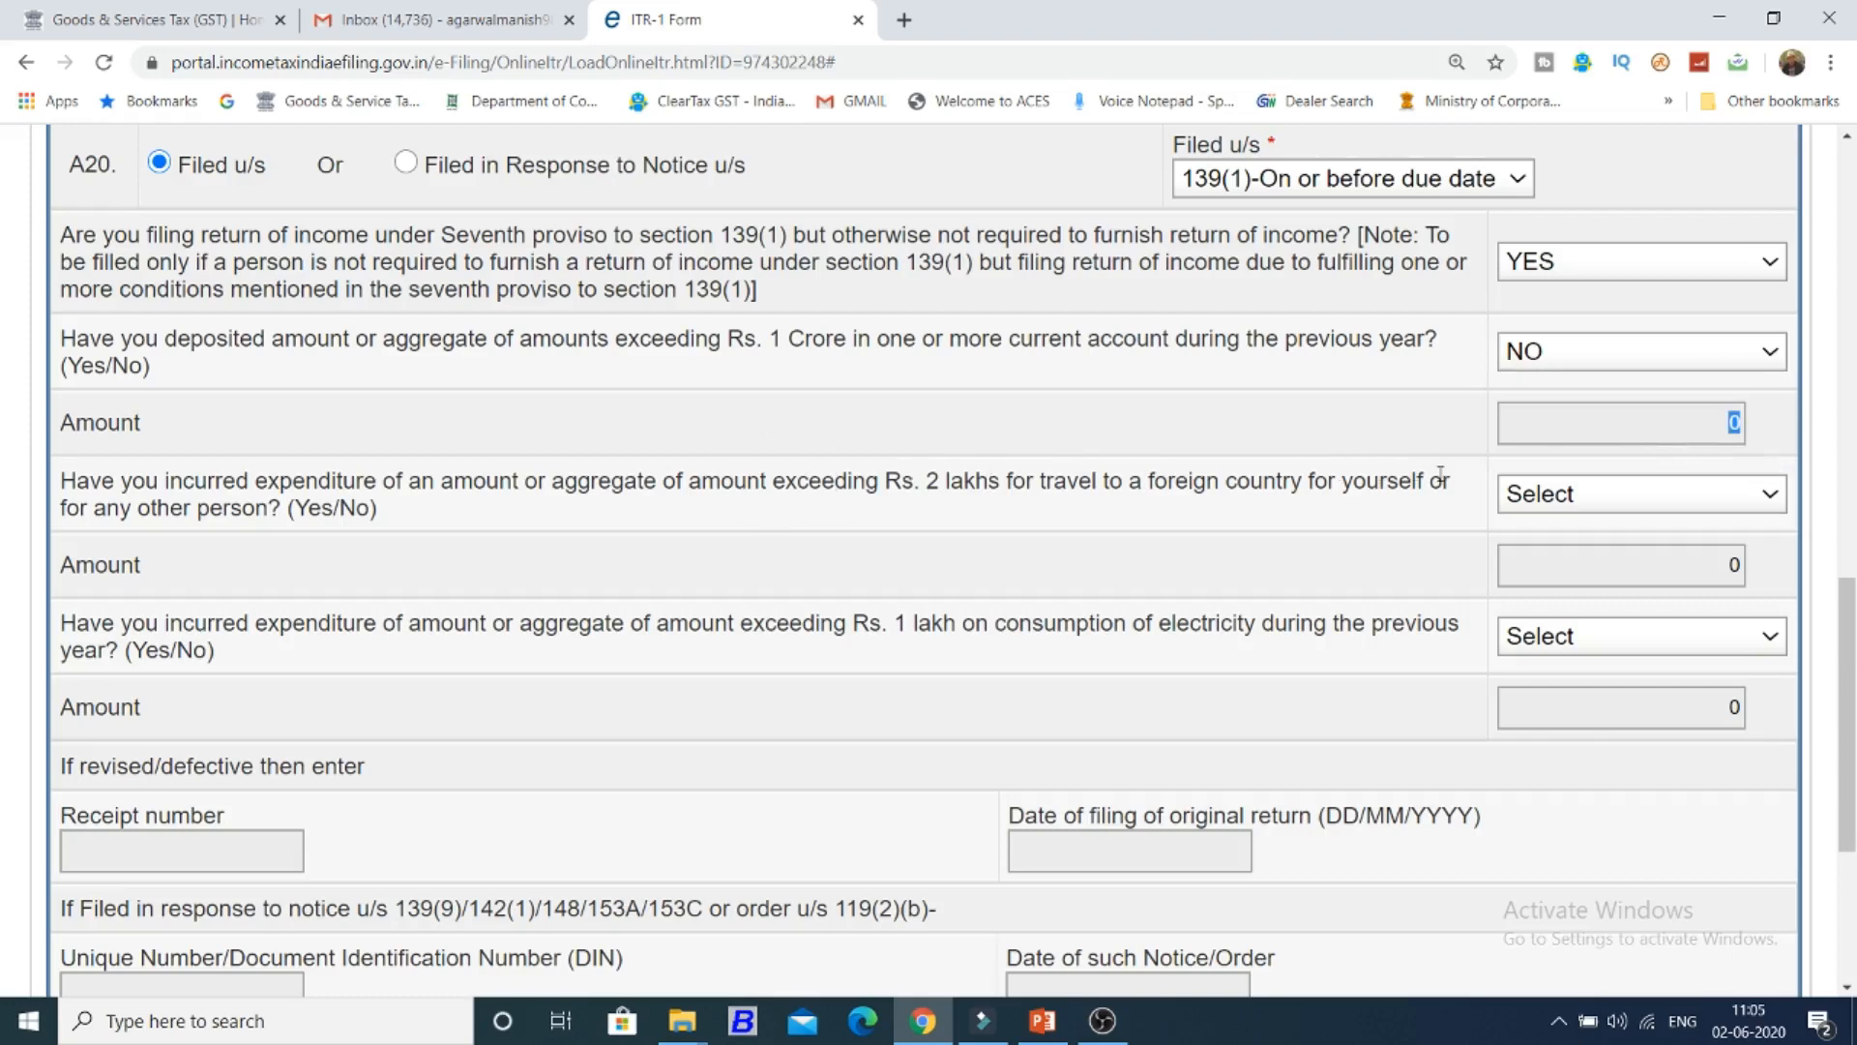
Answer NO to the question about spending more than Rs. 2 lakhs on travel to a foreign country.
left_click(1543, 495)
left_click(1540, 554)
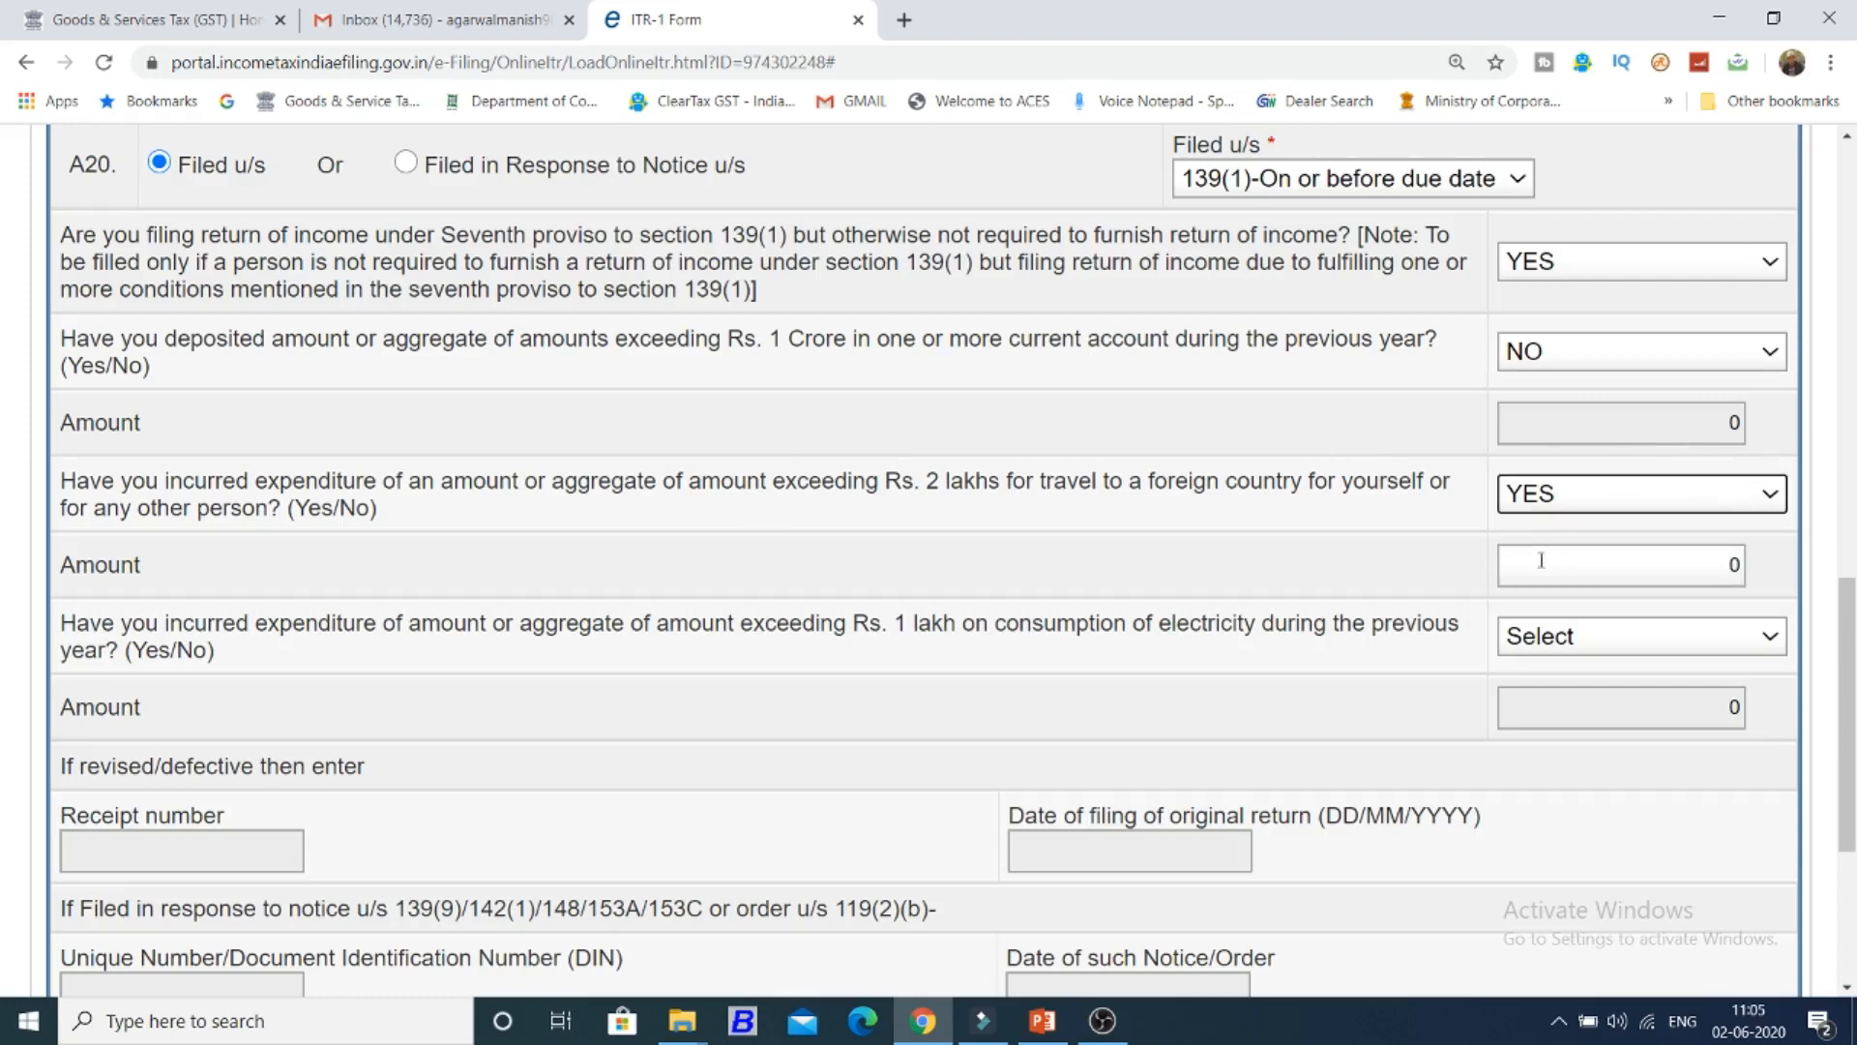
left_click(1577, 574)
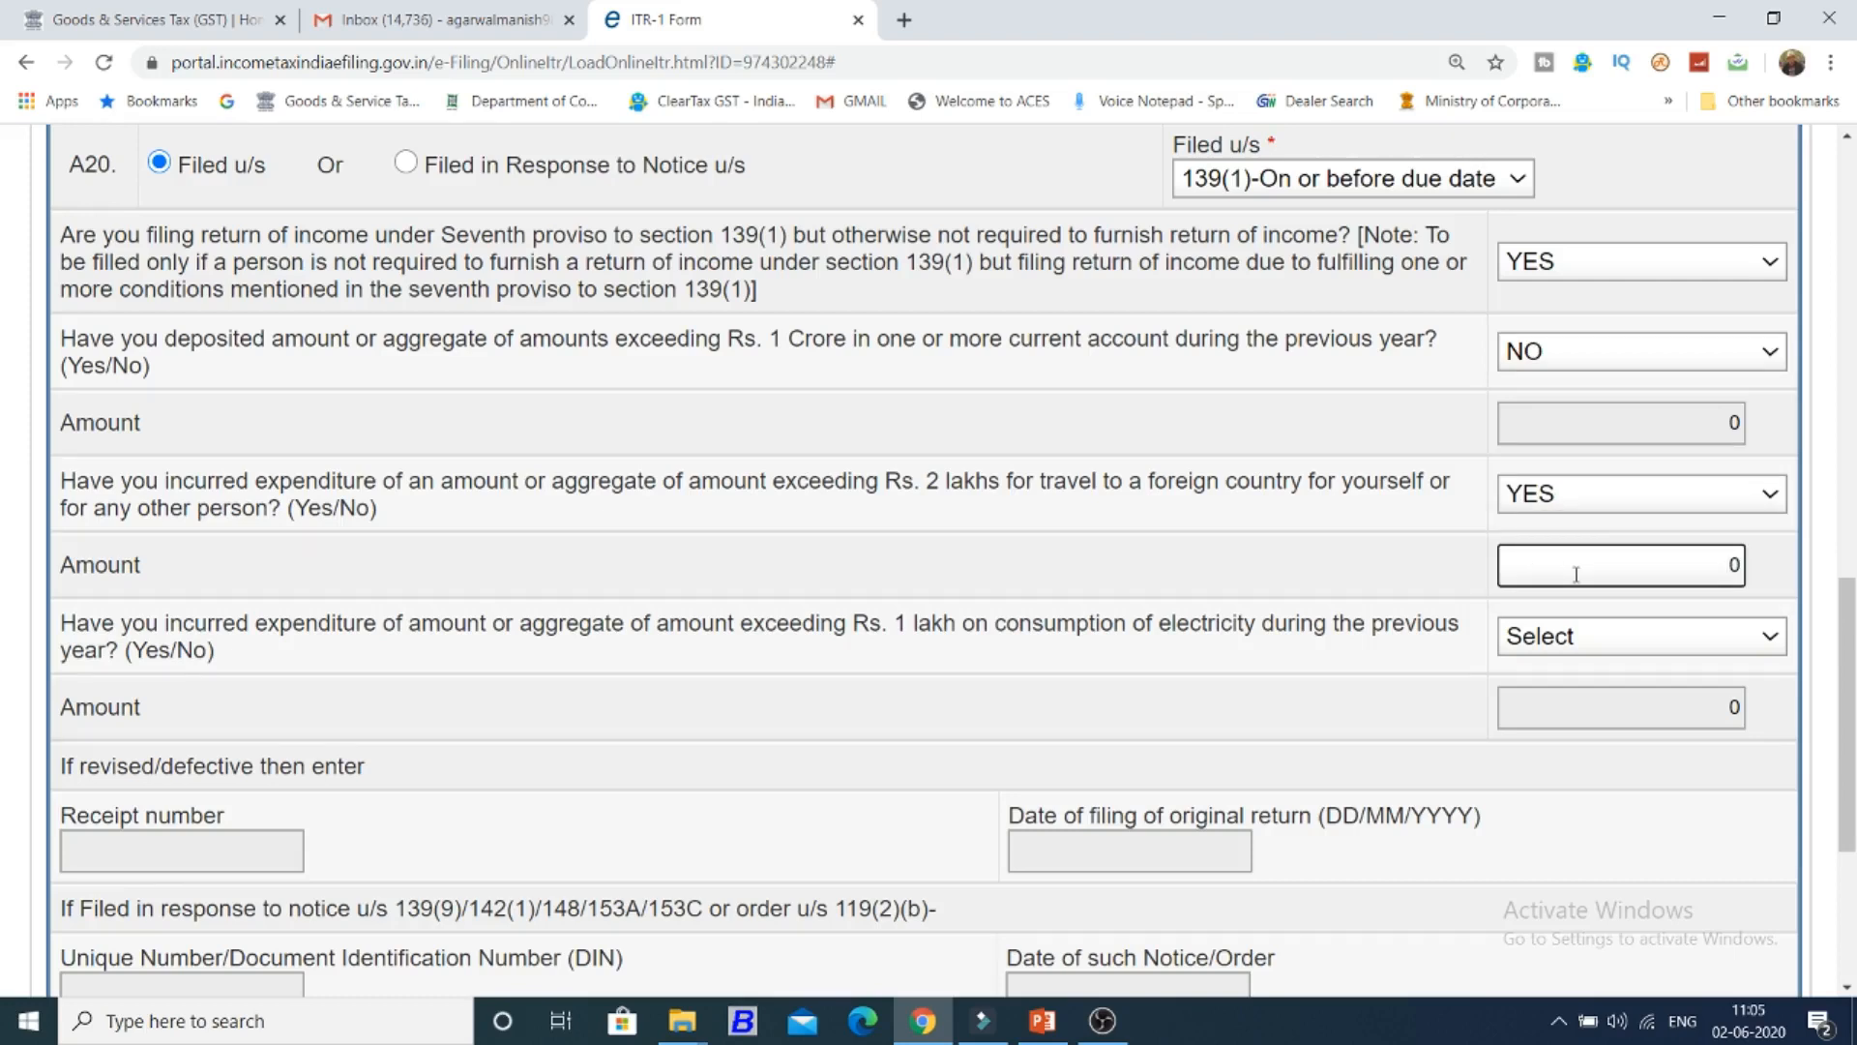
left_click(1579, 493)
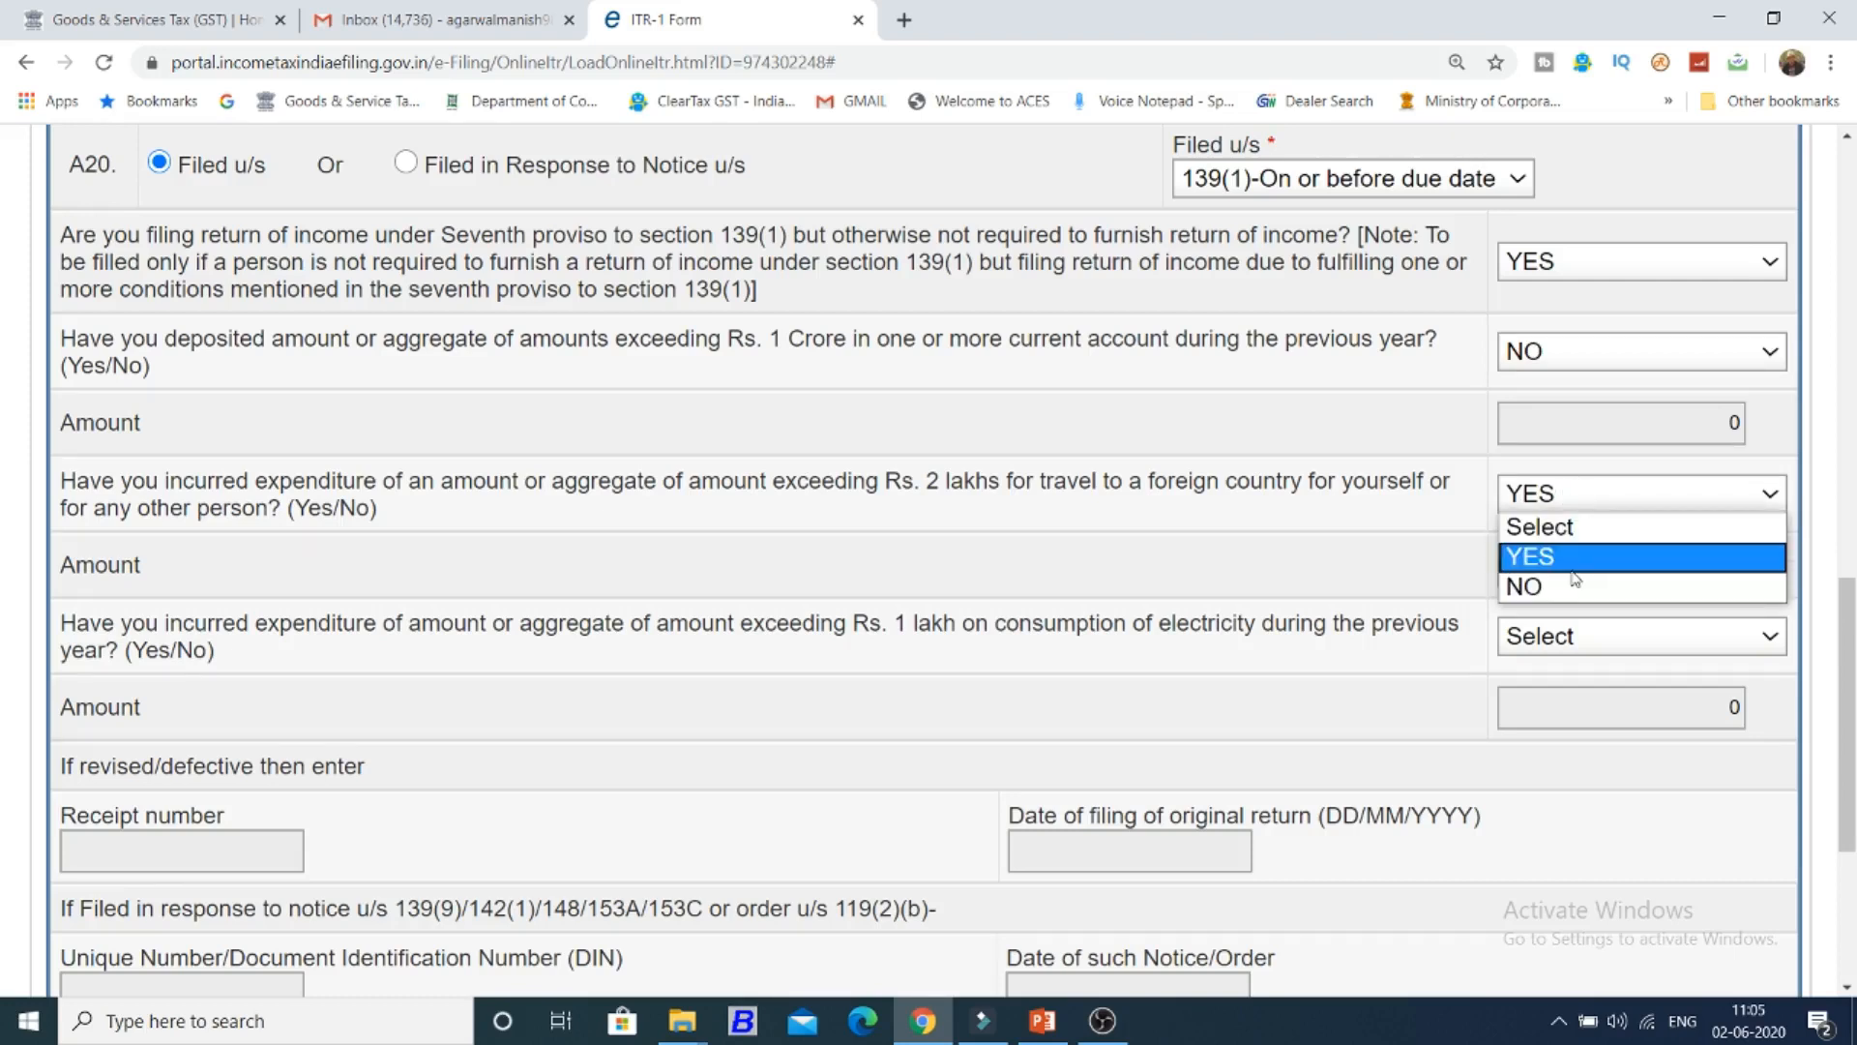
left_click(1577, 583)
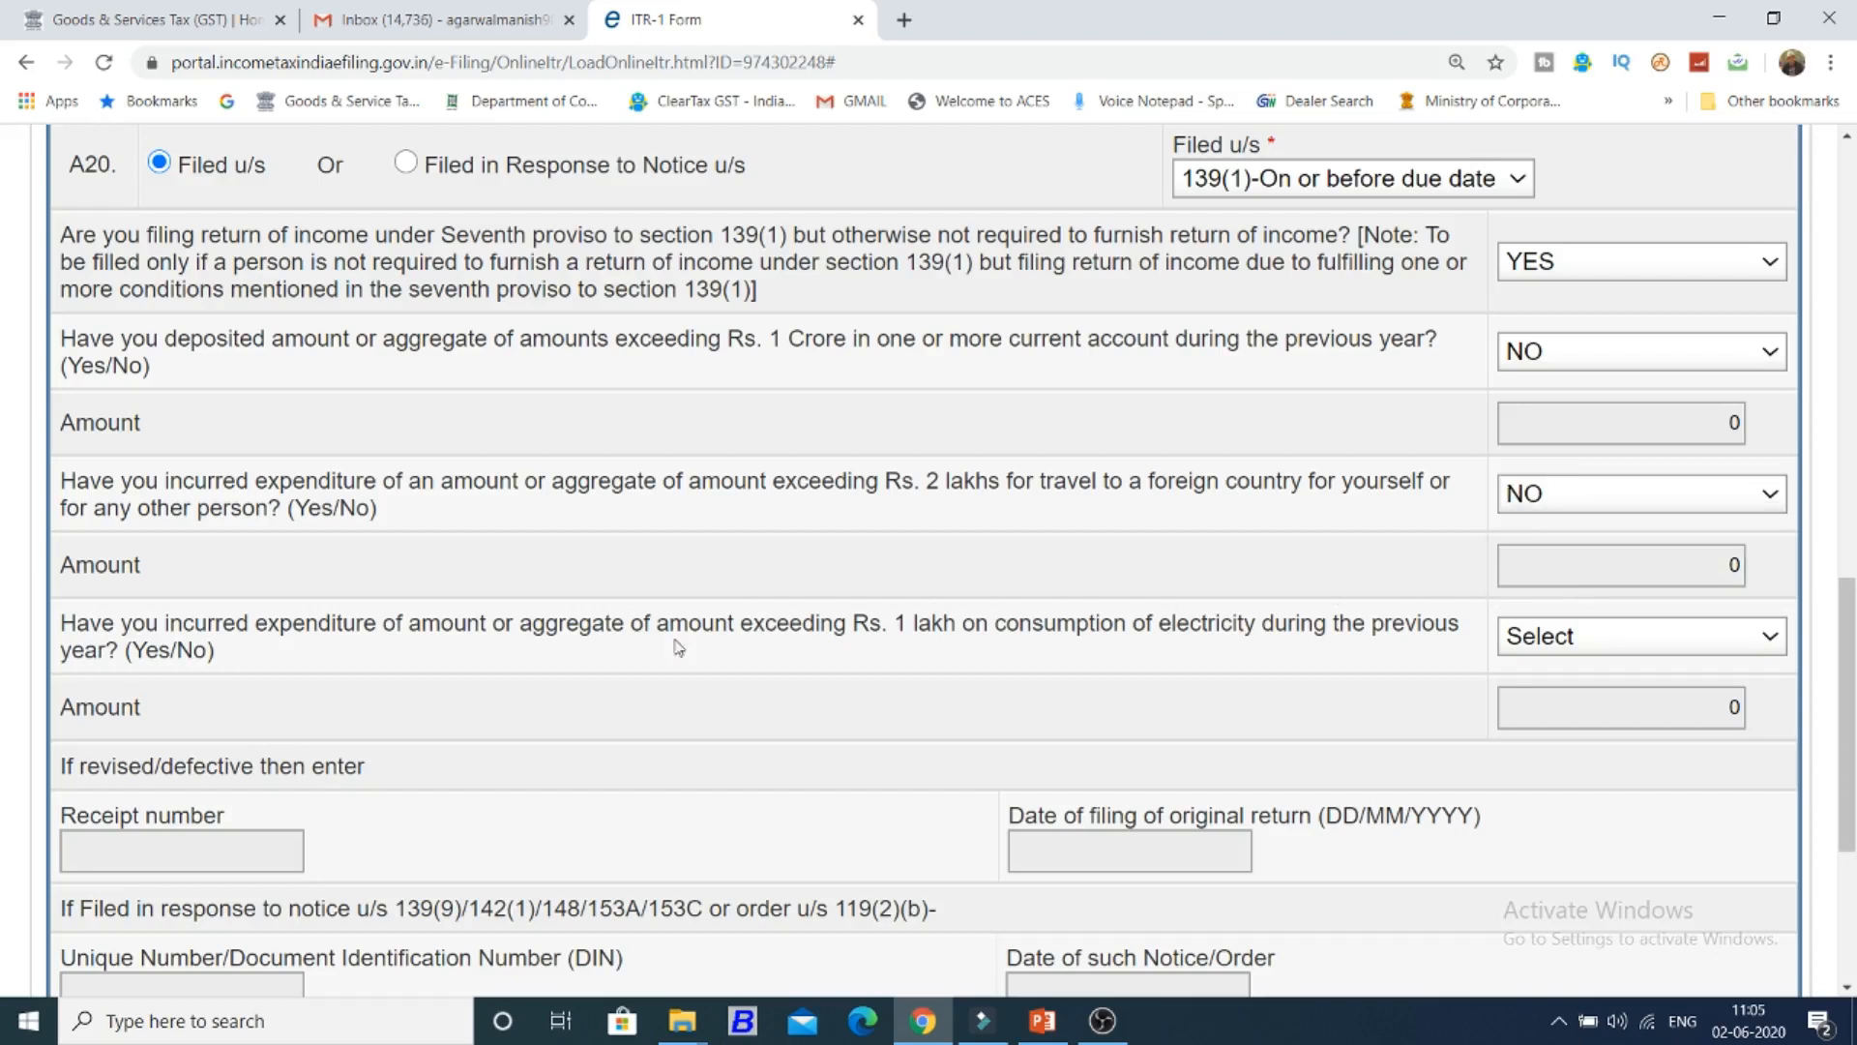
Answer NO to the question about spending more than Rs. 1 lakh on electricity consumption.
left_click(1548, 640)
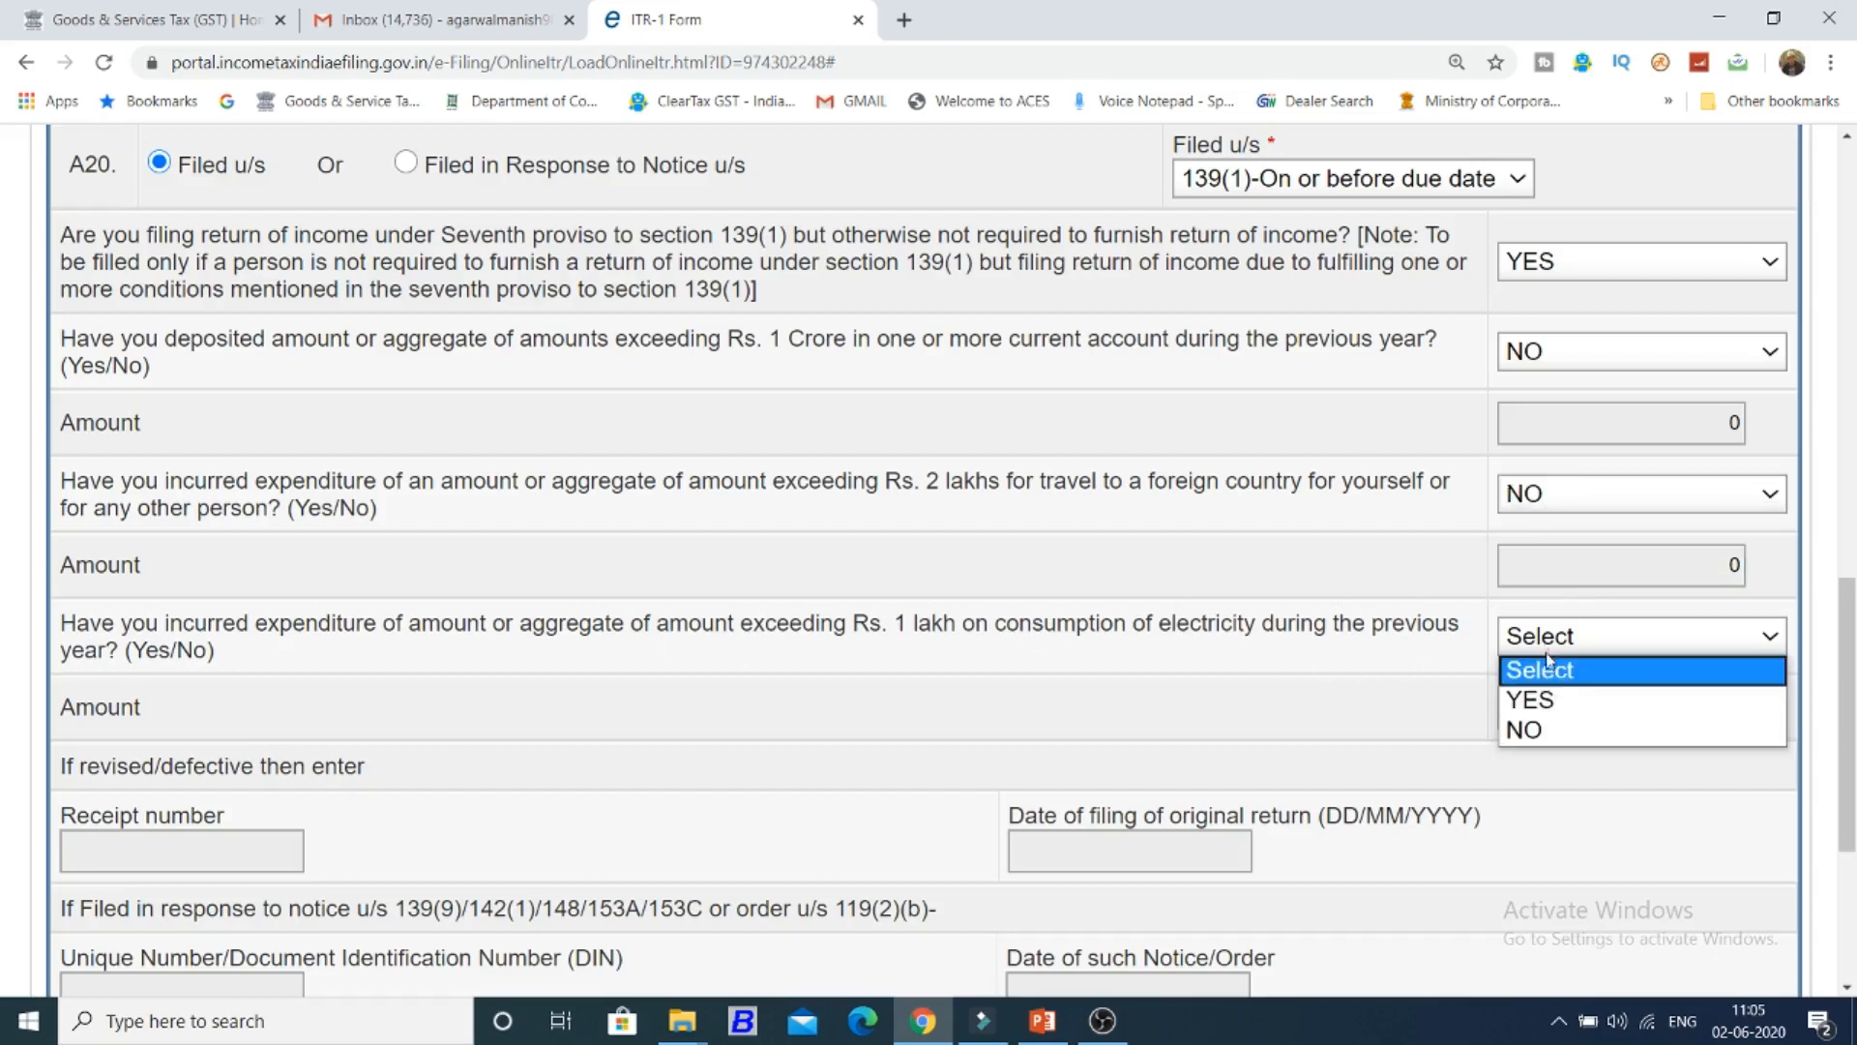
left_click(1547, 703)
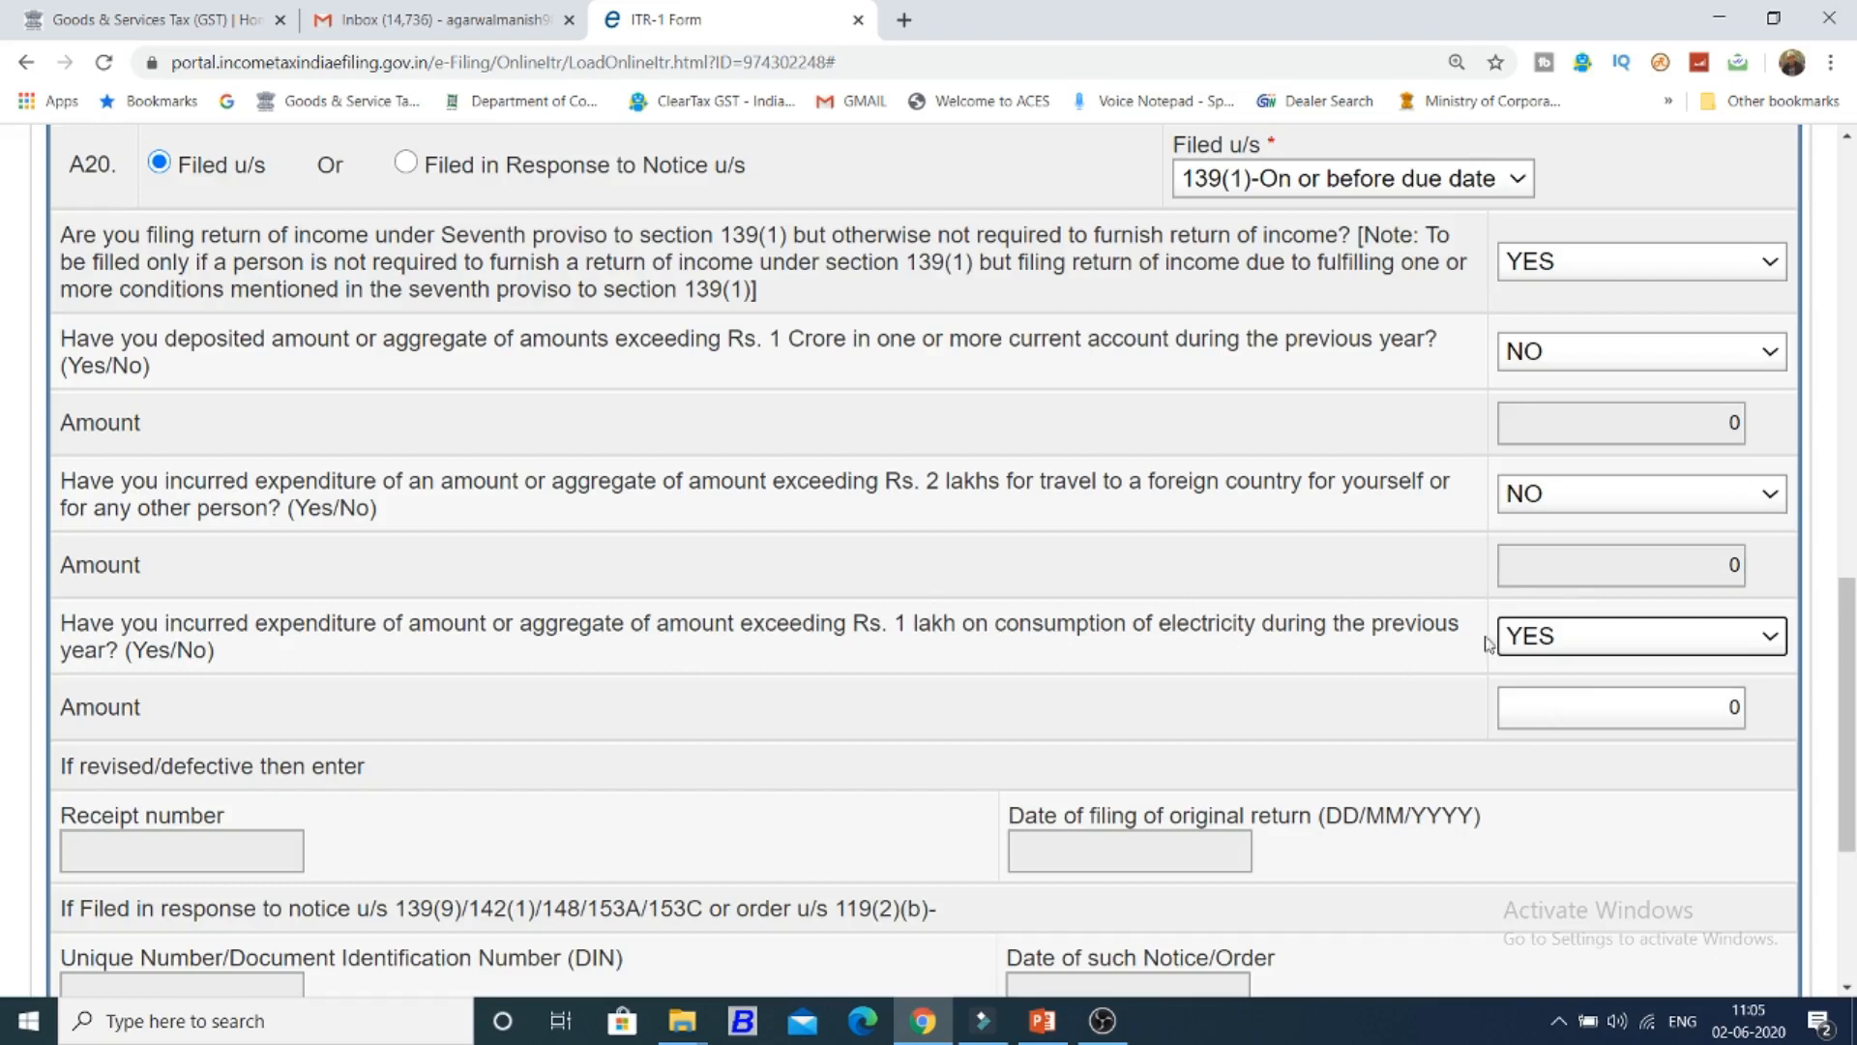
left_click(1594, 713)
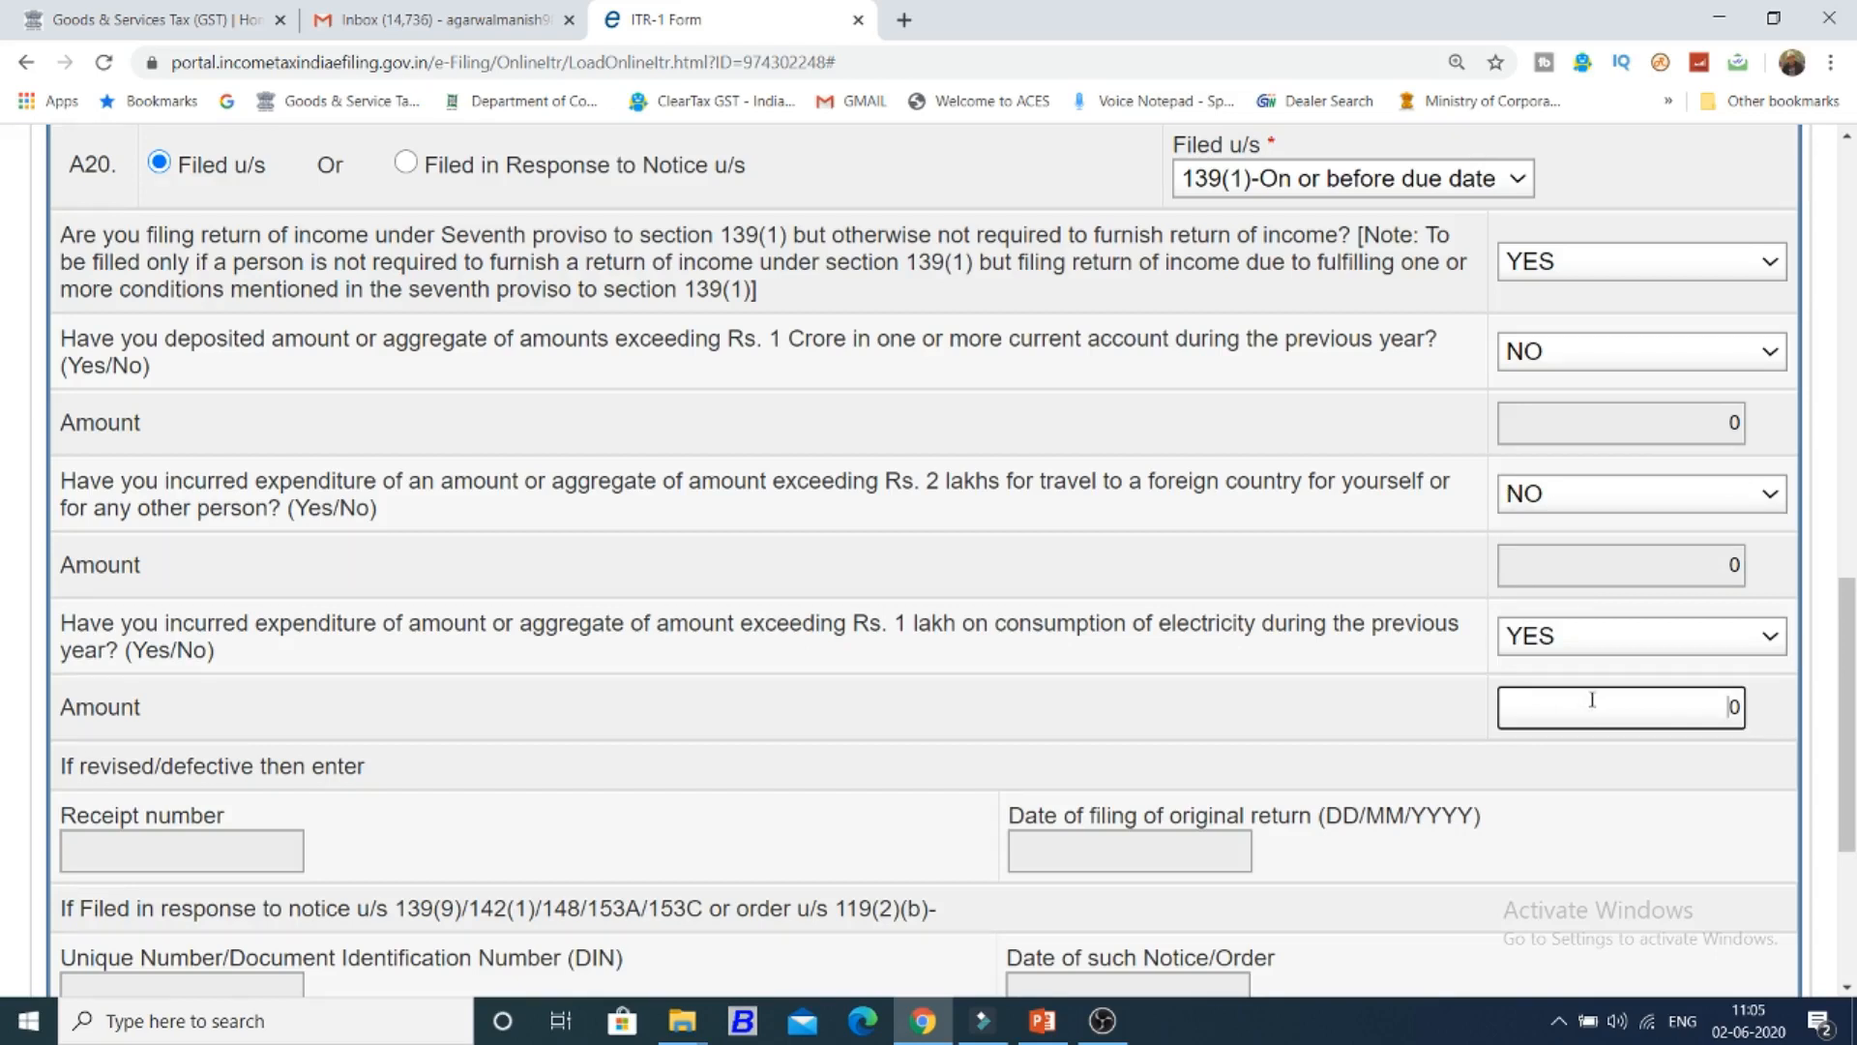
left_click(1607, 644)
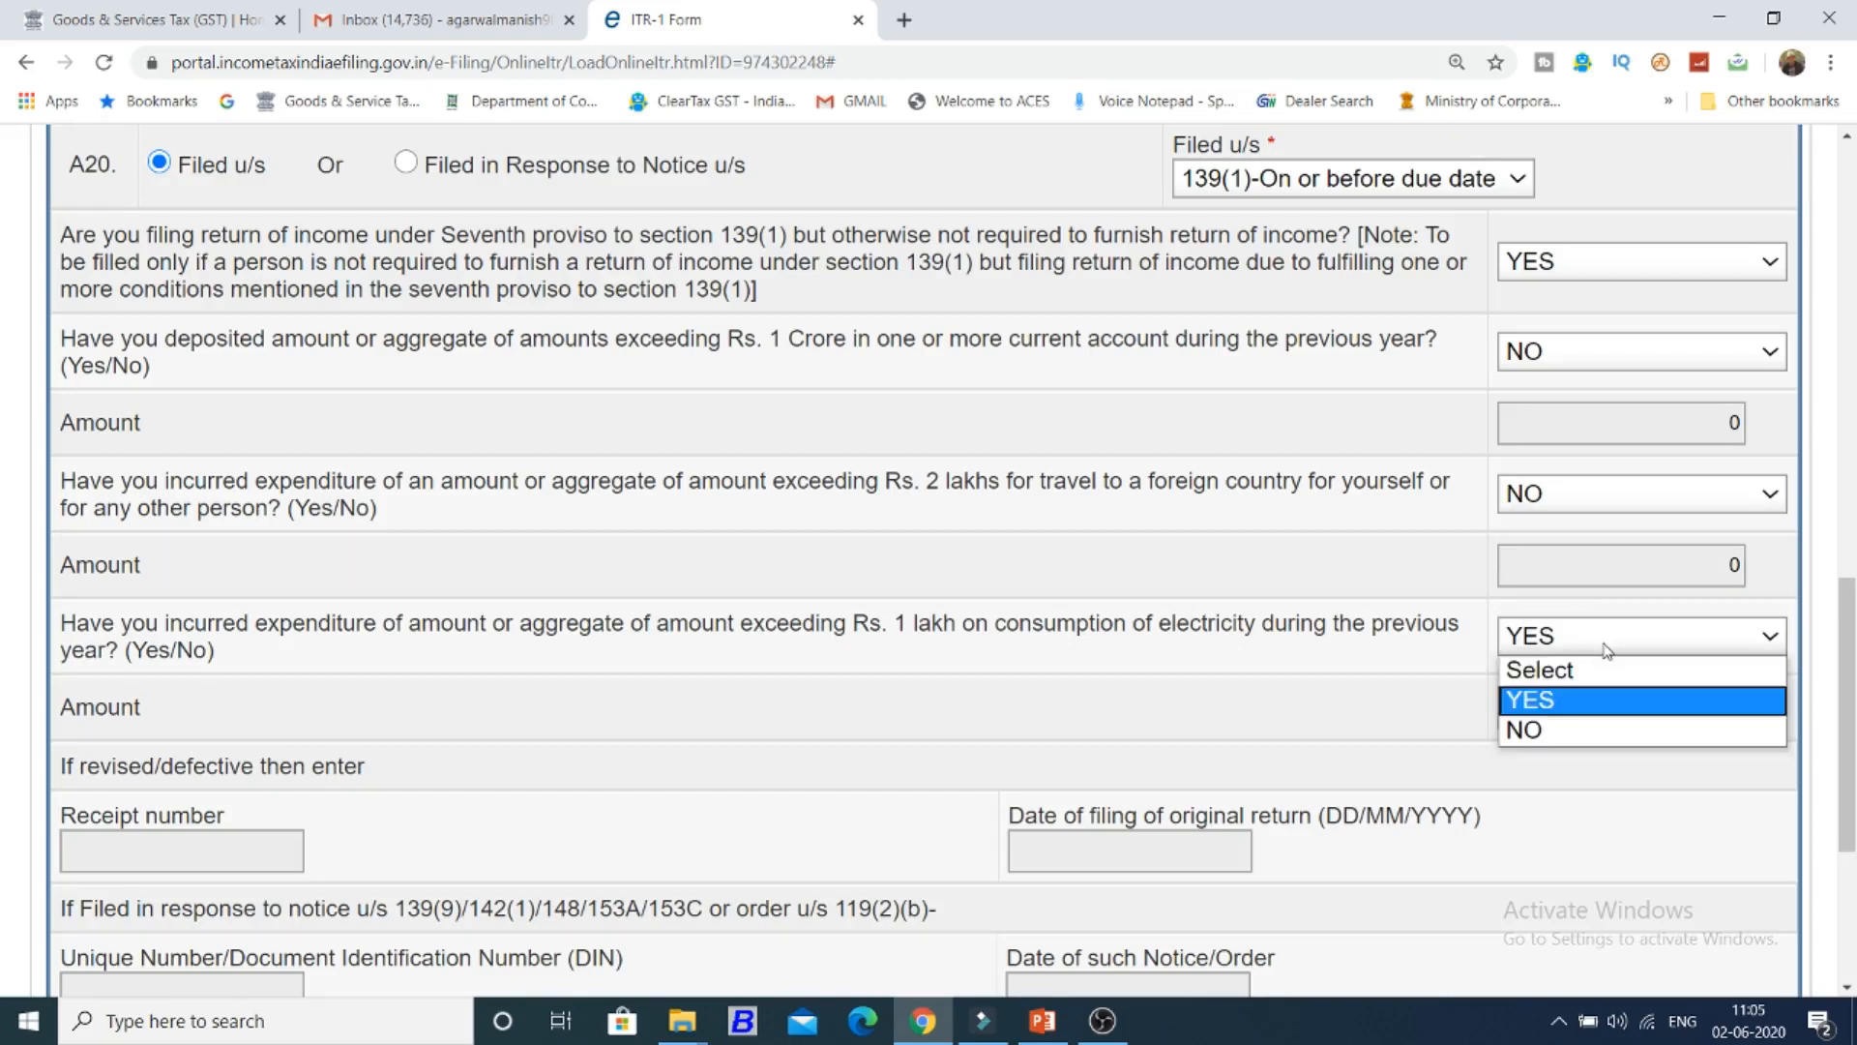
left_click(1587, 731)
Try 139(5)-Revised Return as the Filed u/s option, check the original return's date field, and restore 139(1)-On or before due date.
scroll(1390, 705, "down", 3)
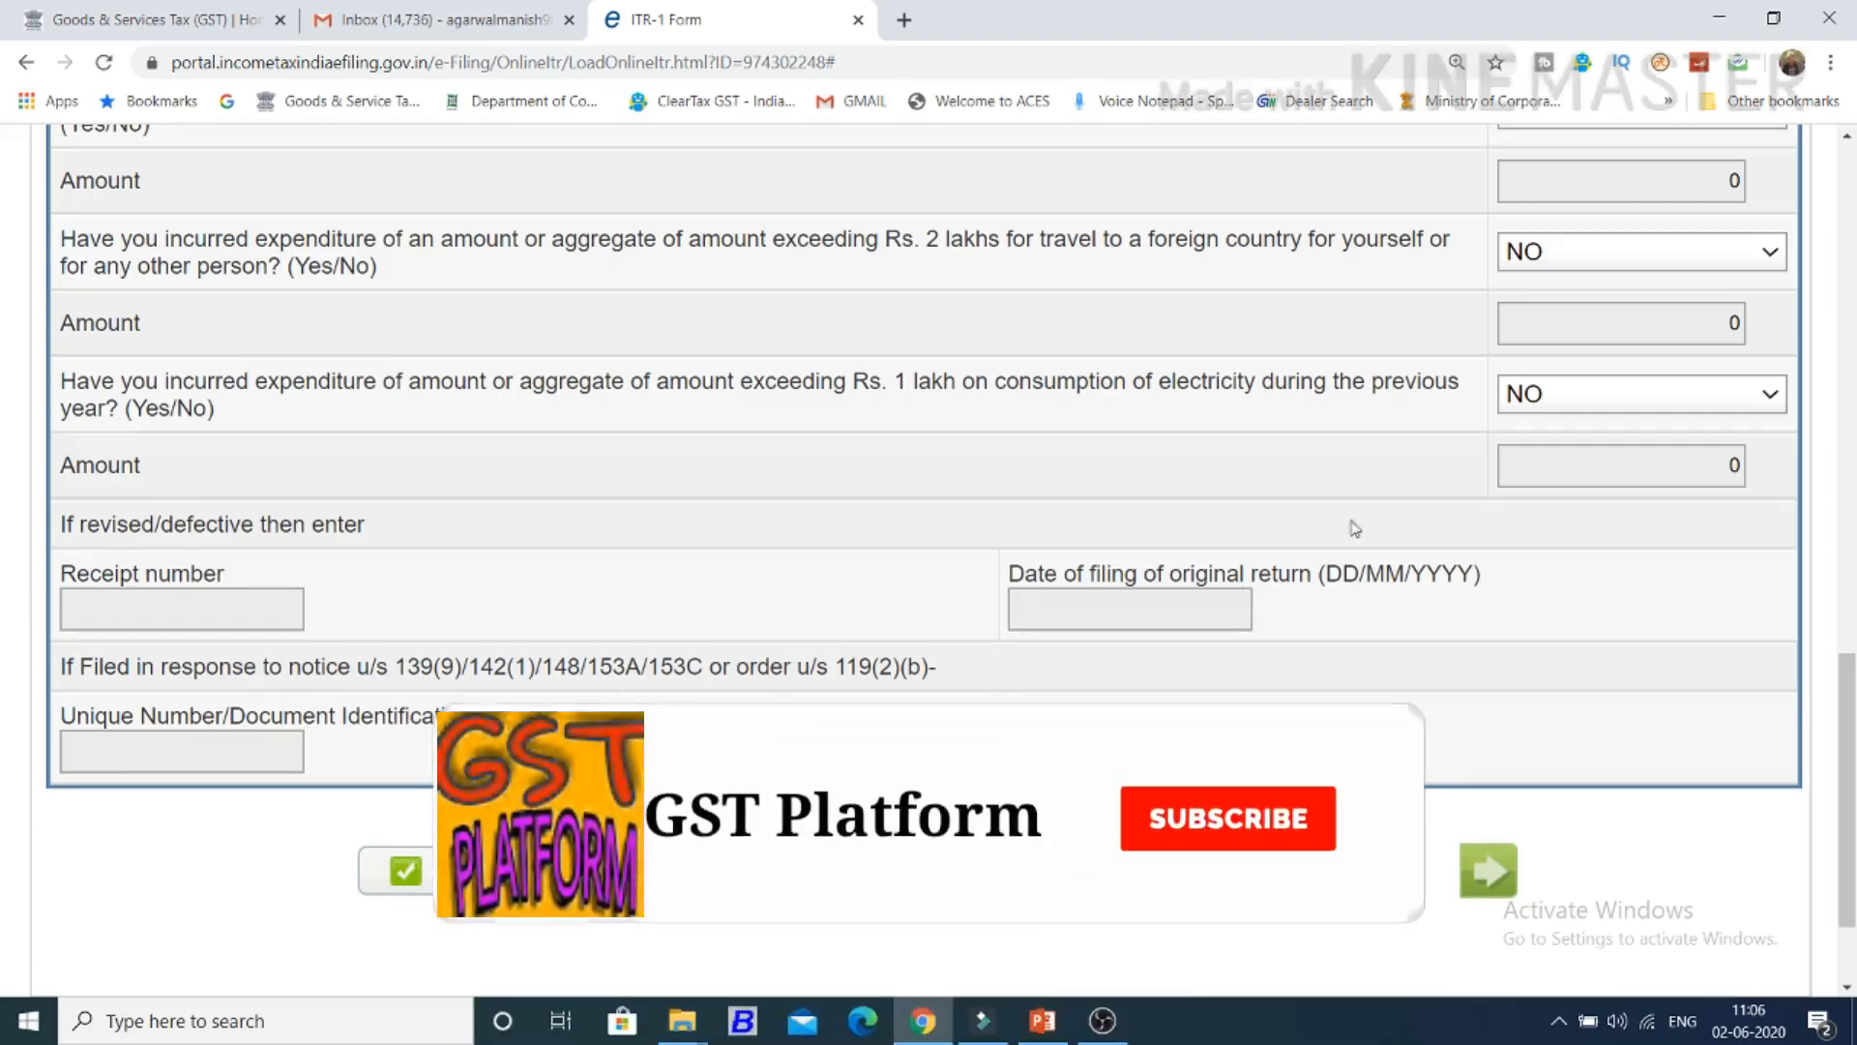
scroll(1466, 501, "up", 4)
scroll(1465, 501, "up", 1)
left_click(1396, 432)
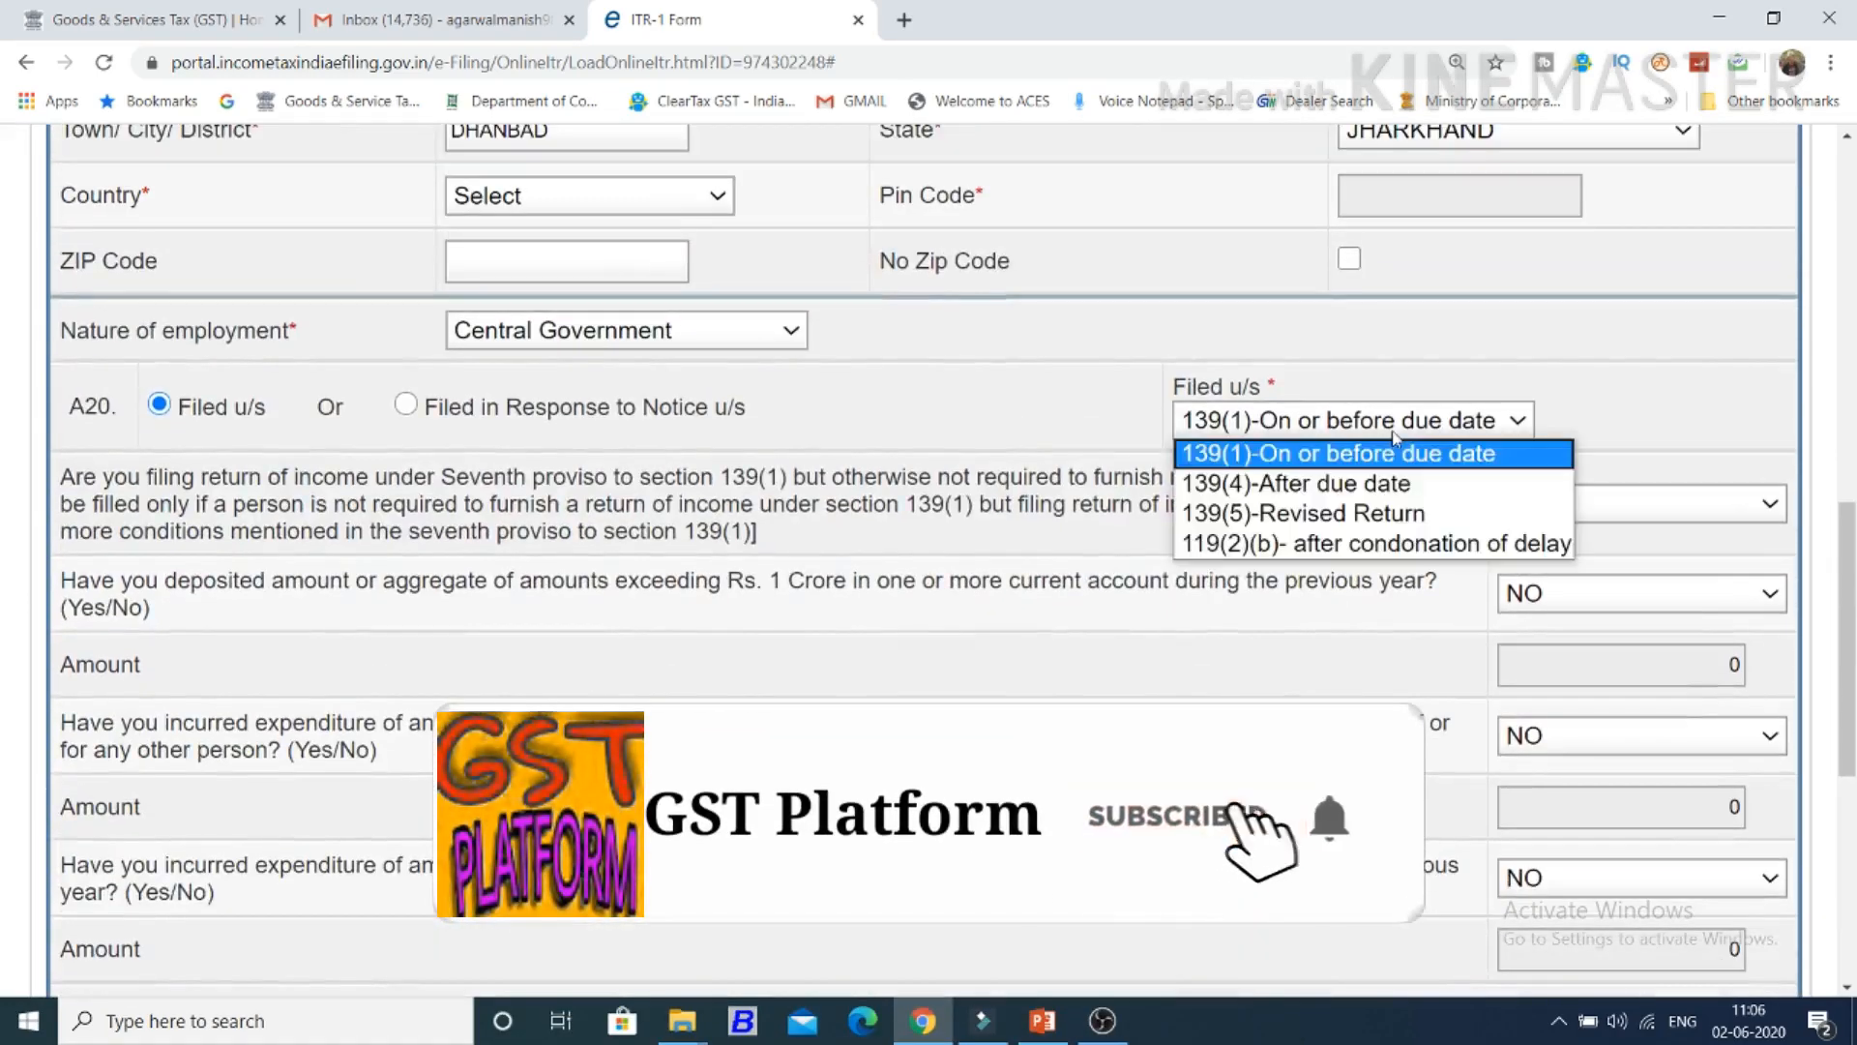
left_click(1396, 514)
scroll(1244, 576, "down", 8)
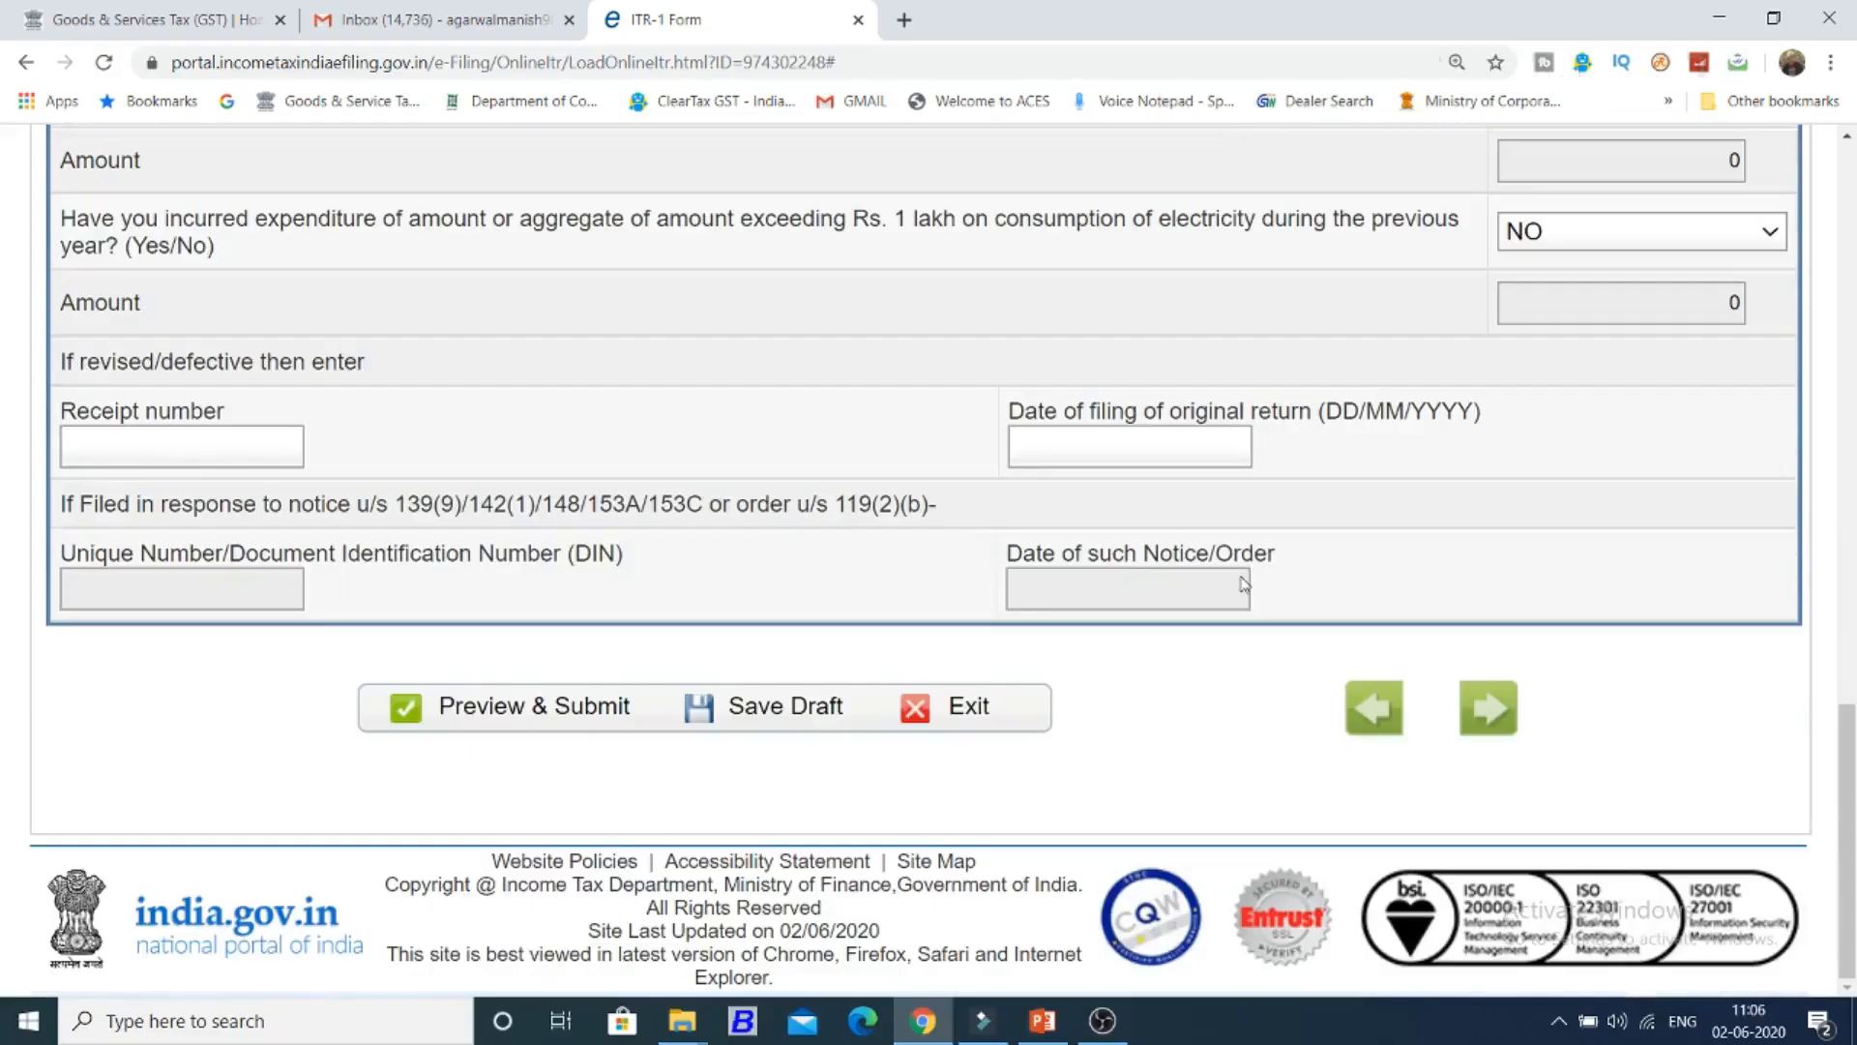
left_click(1226, 447)
left_click(1480, 548)
scroll(1451, 619, "up", 15)
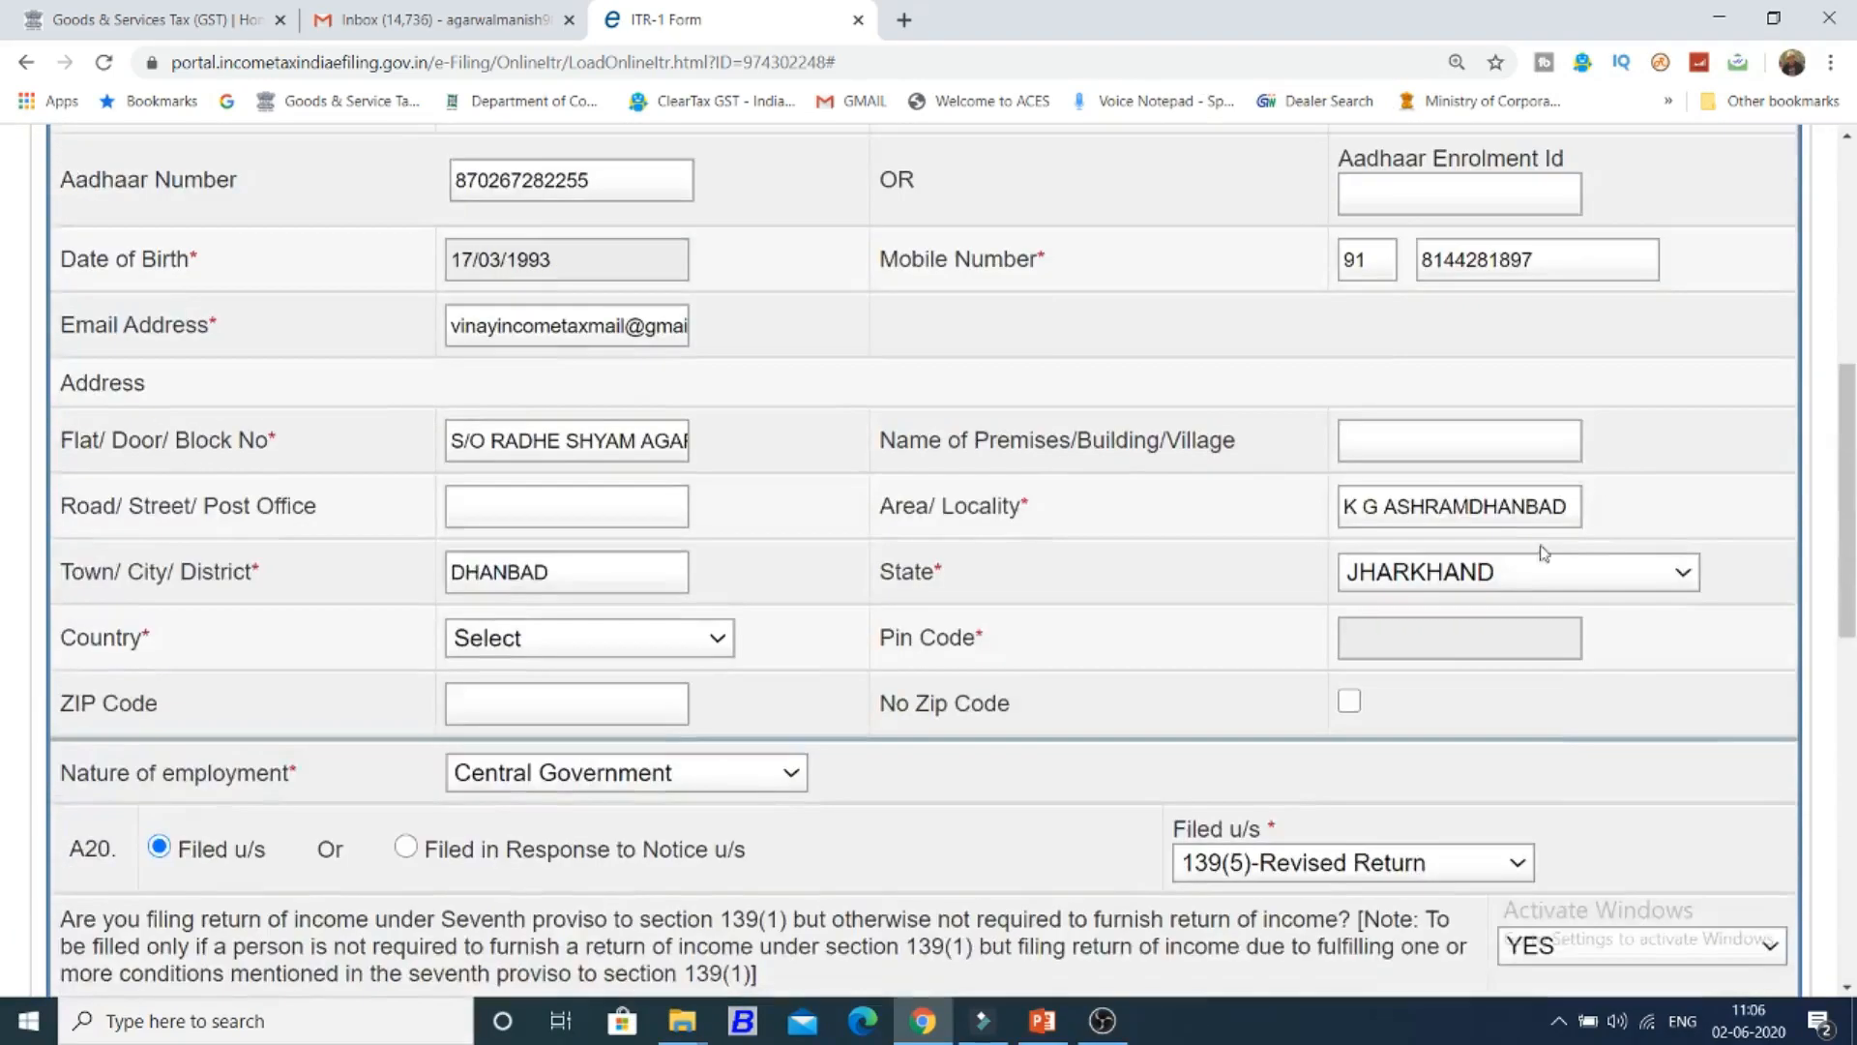
scroll(1441, 648, "down", 3)
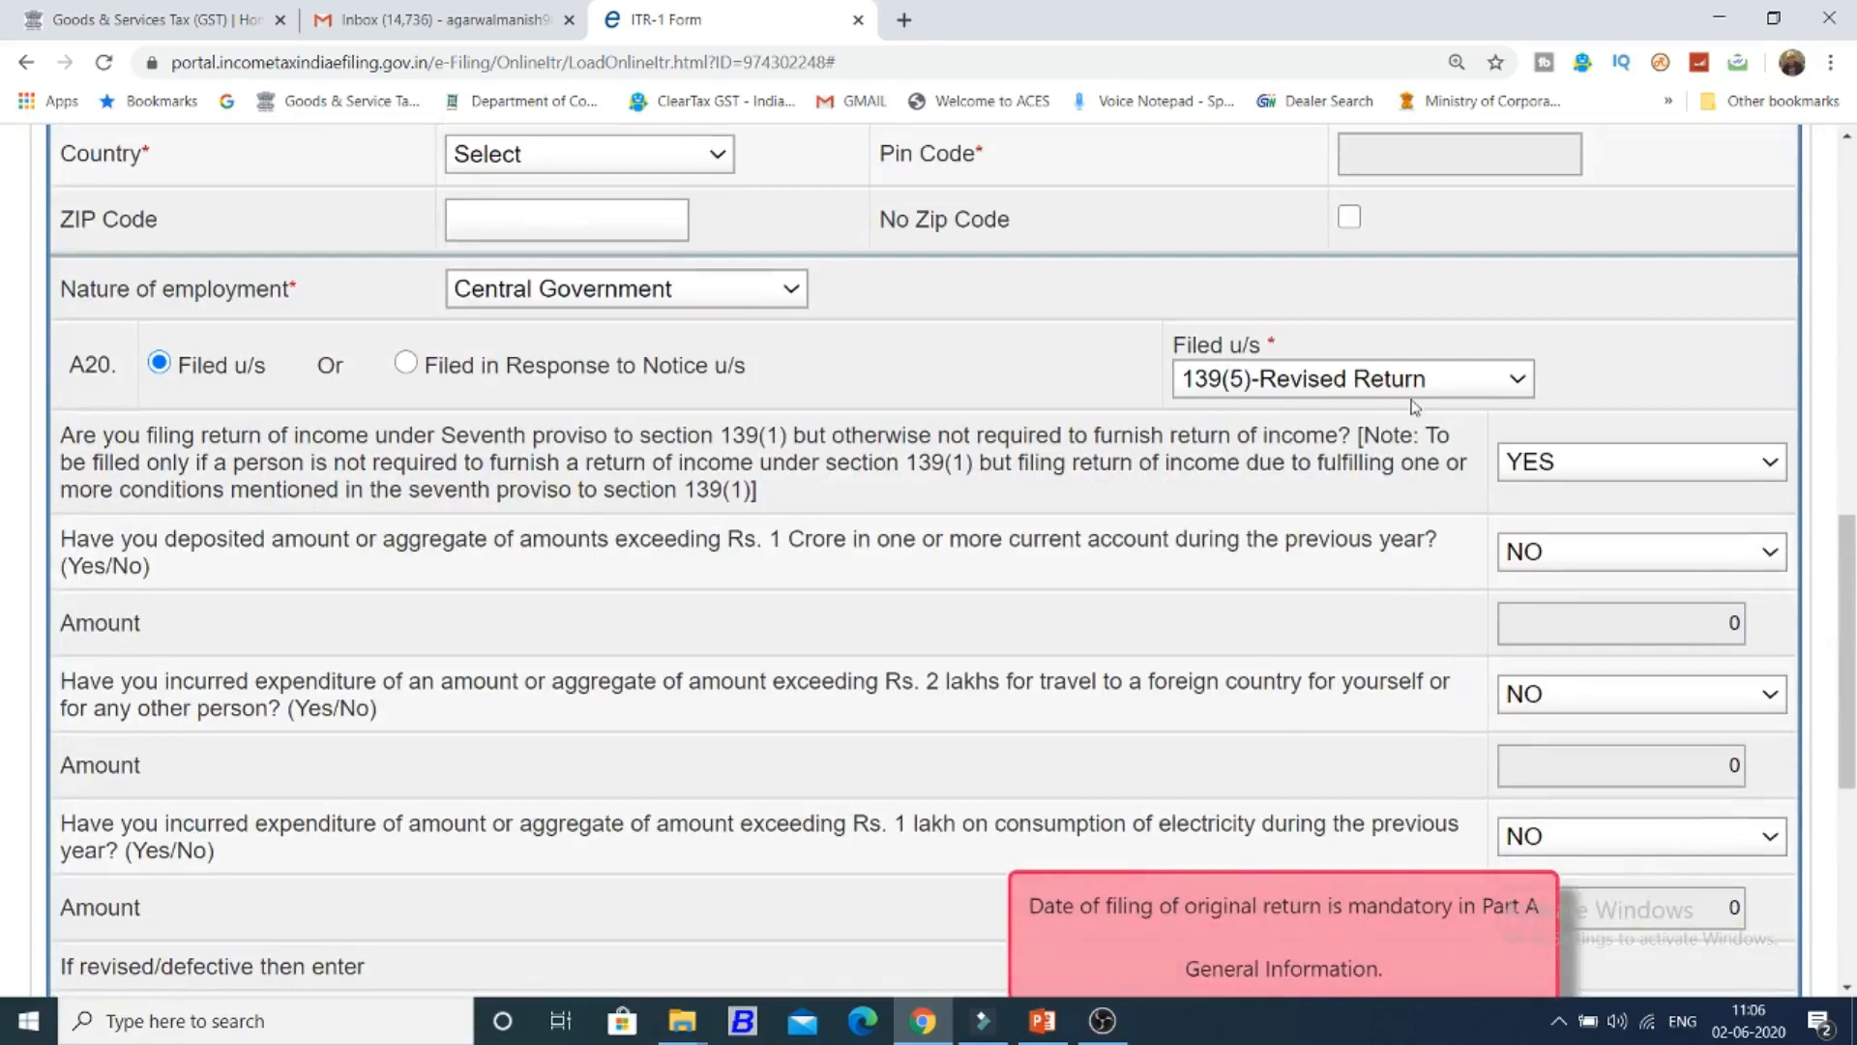
left_click(1418, 396)
left_click(1414, 418)
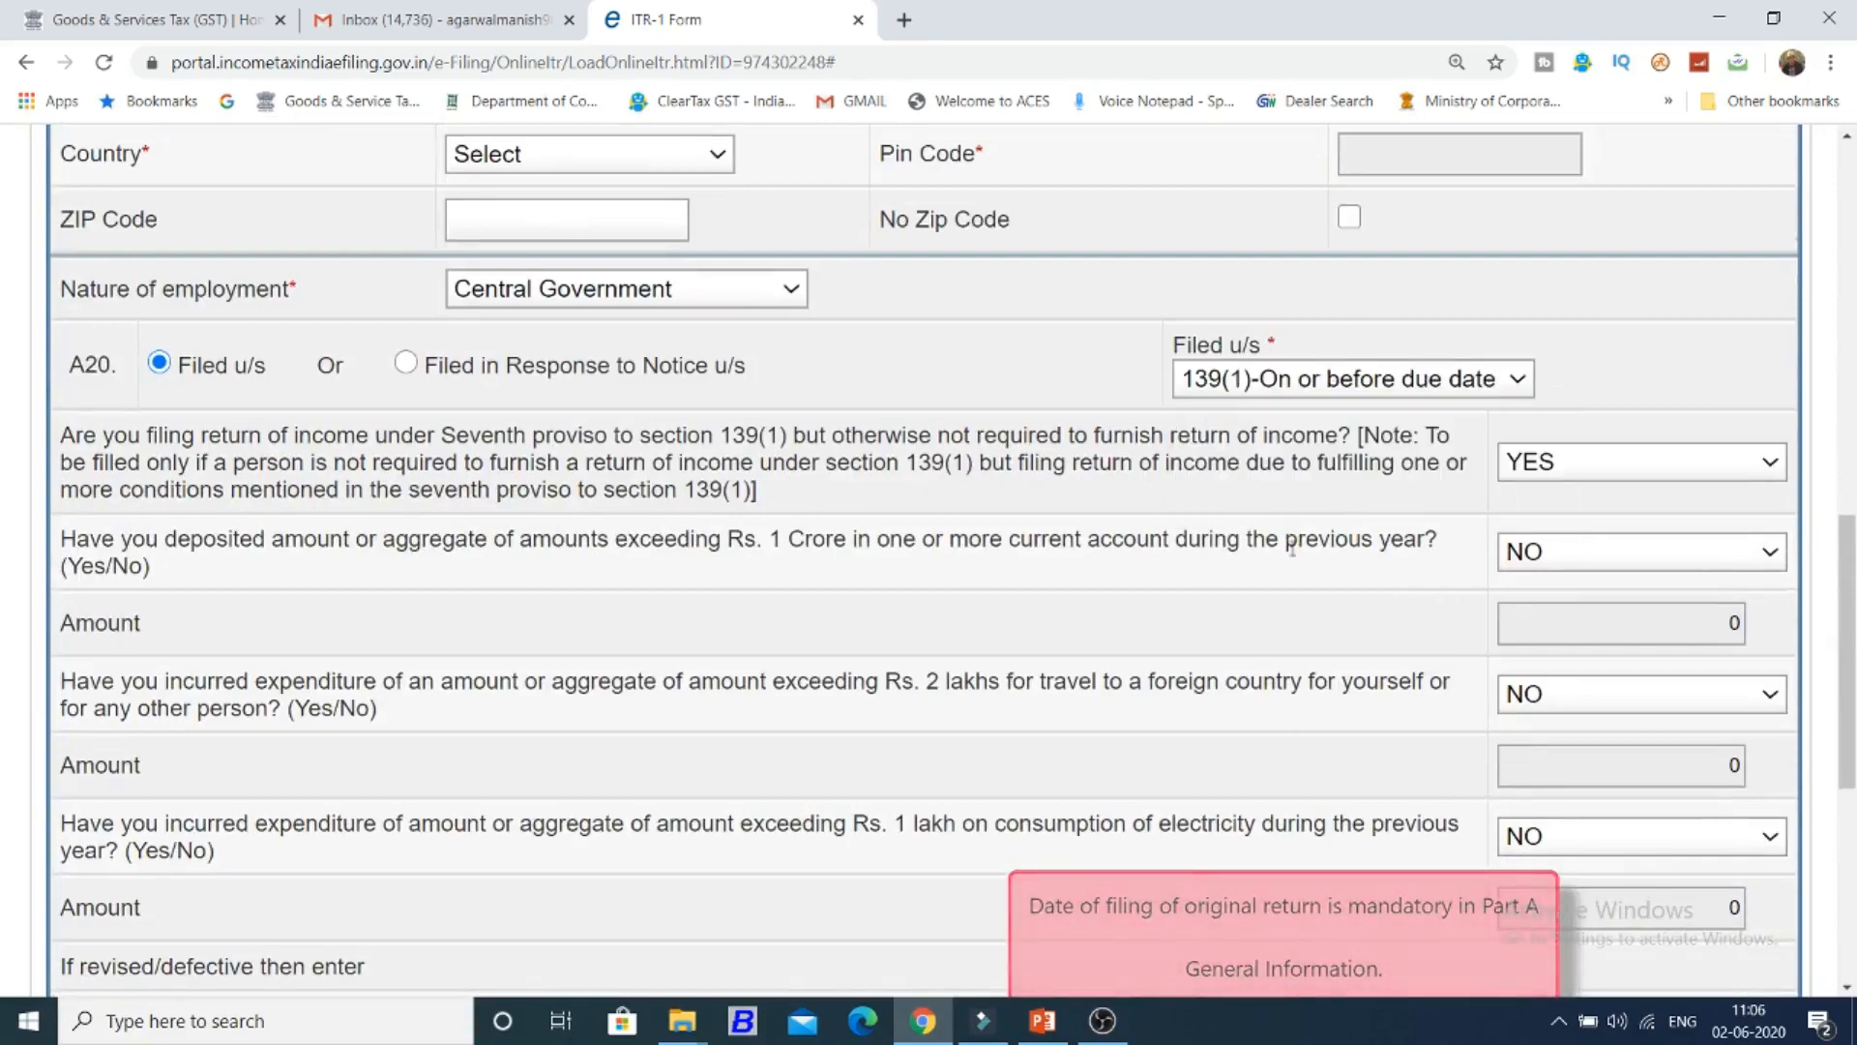
Save the return as a draft and open the Computation of Income and Tax section.
scroll(1294, 555, "down", 5)
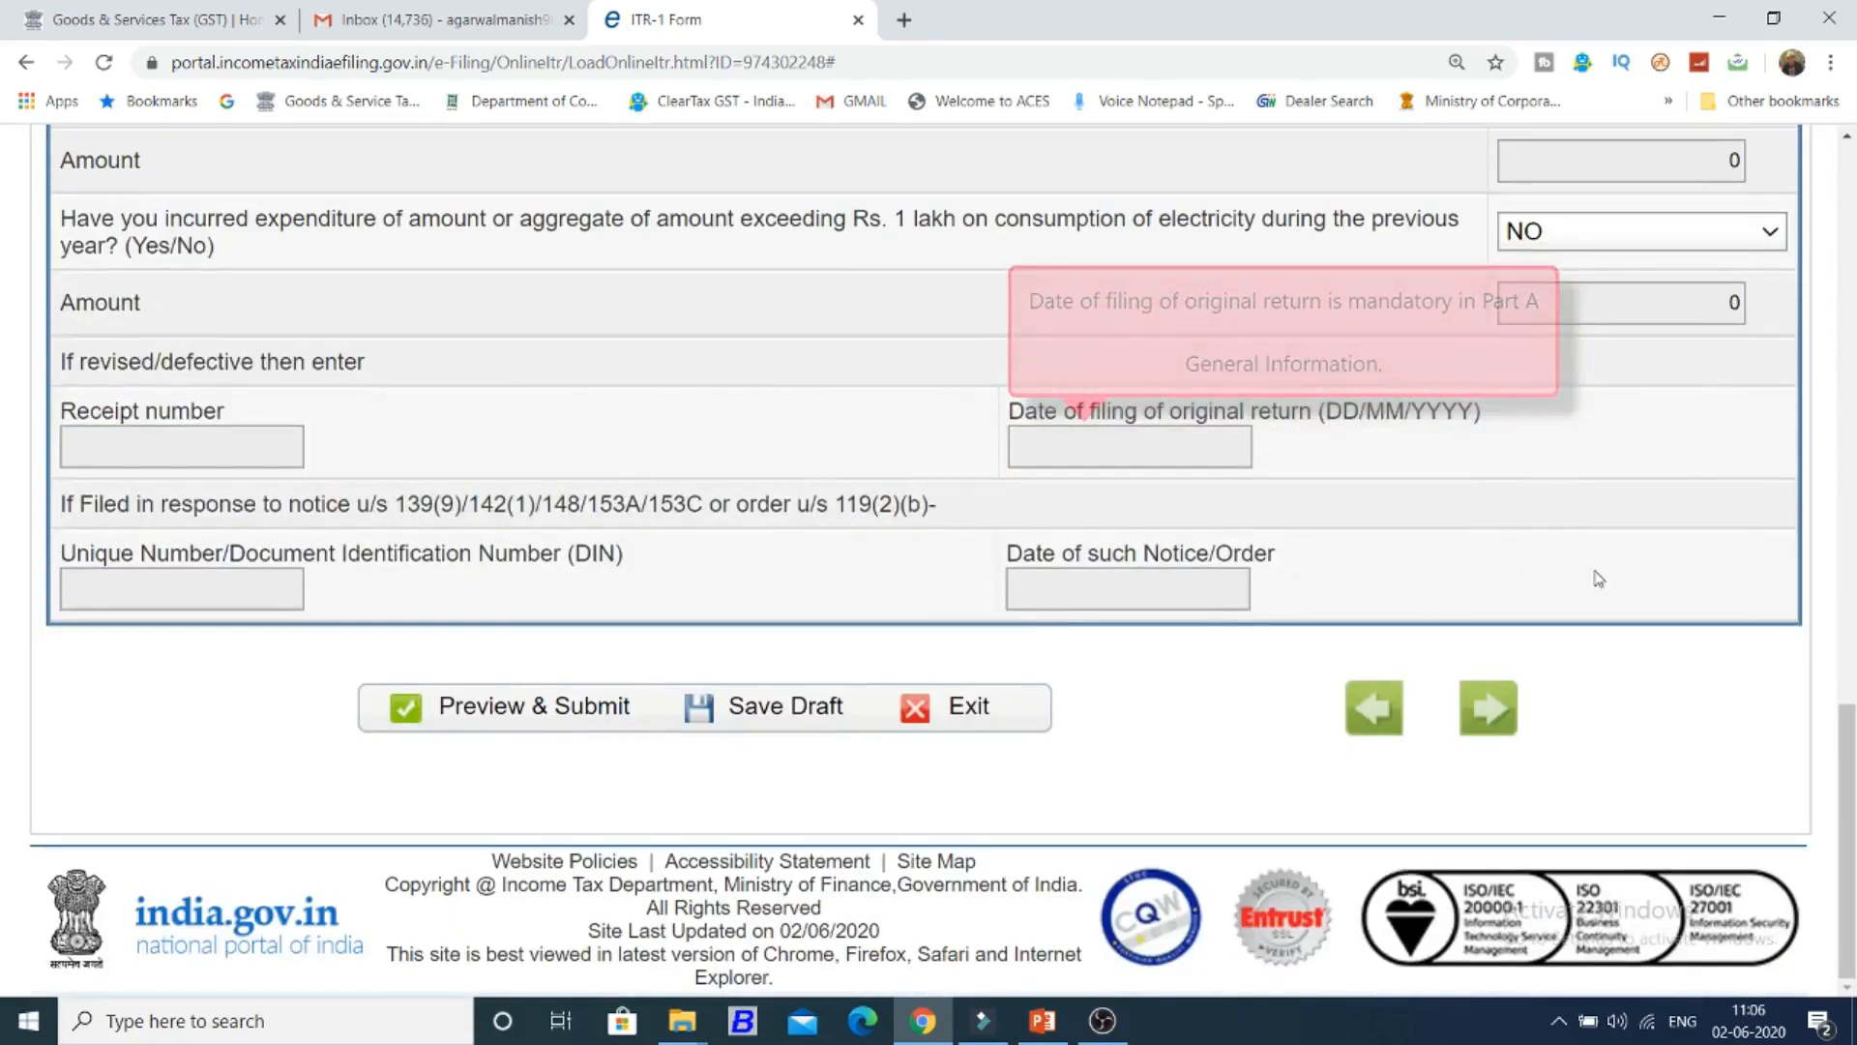
left_click(833, 709)
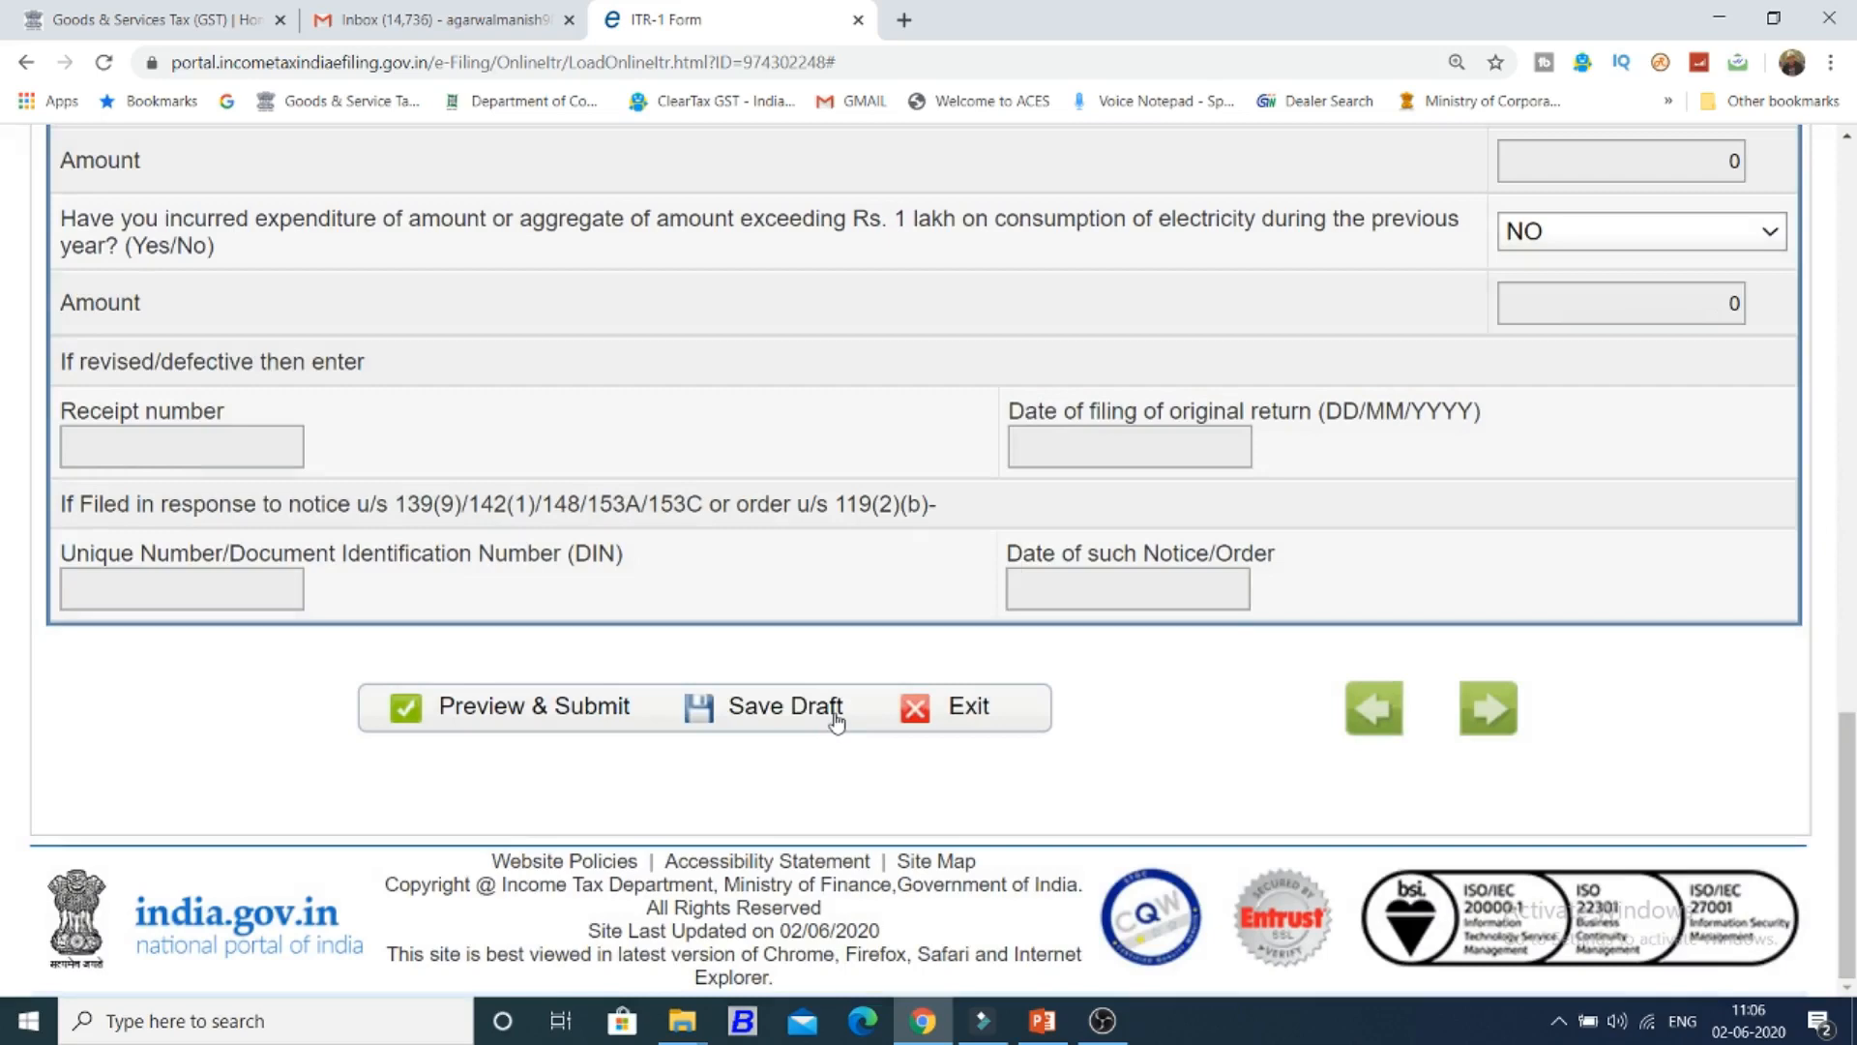
scroll(1476, 631, "up", 1)
scroll(1476, 631, "up", 15)
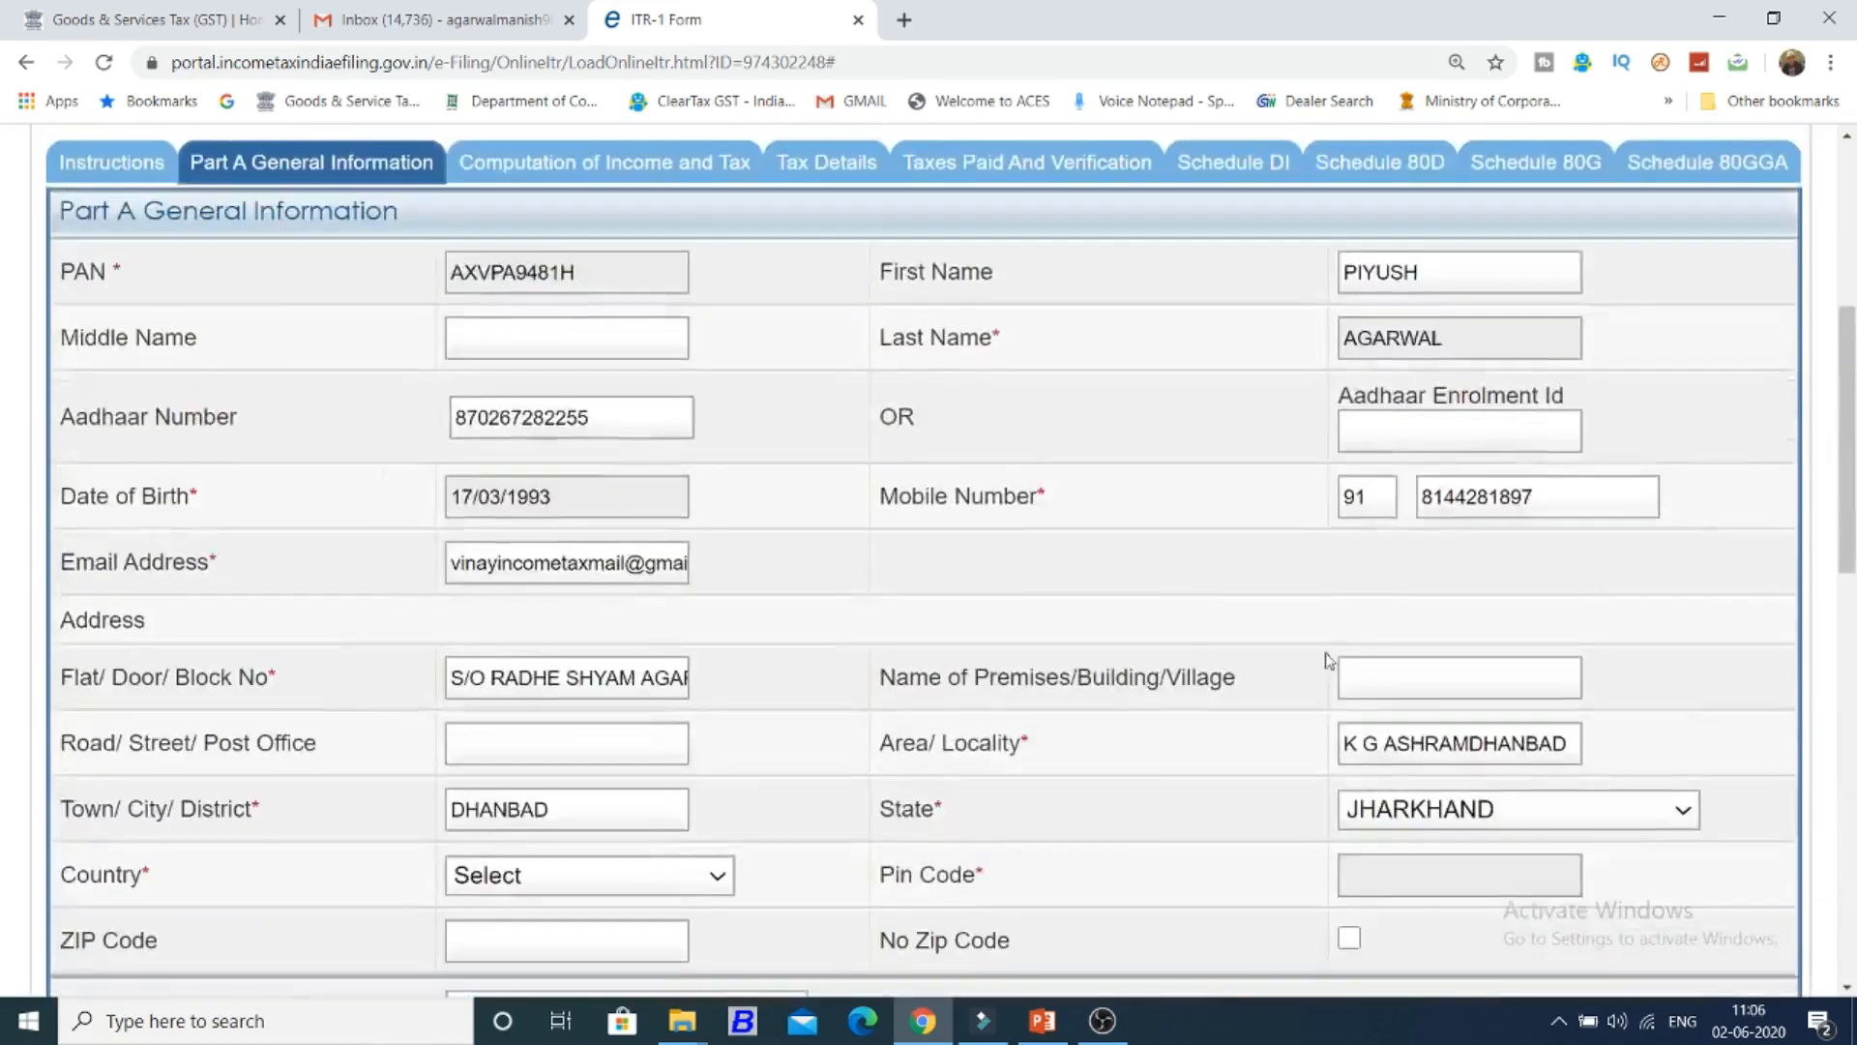
left_click(674, 420)
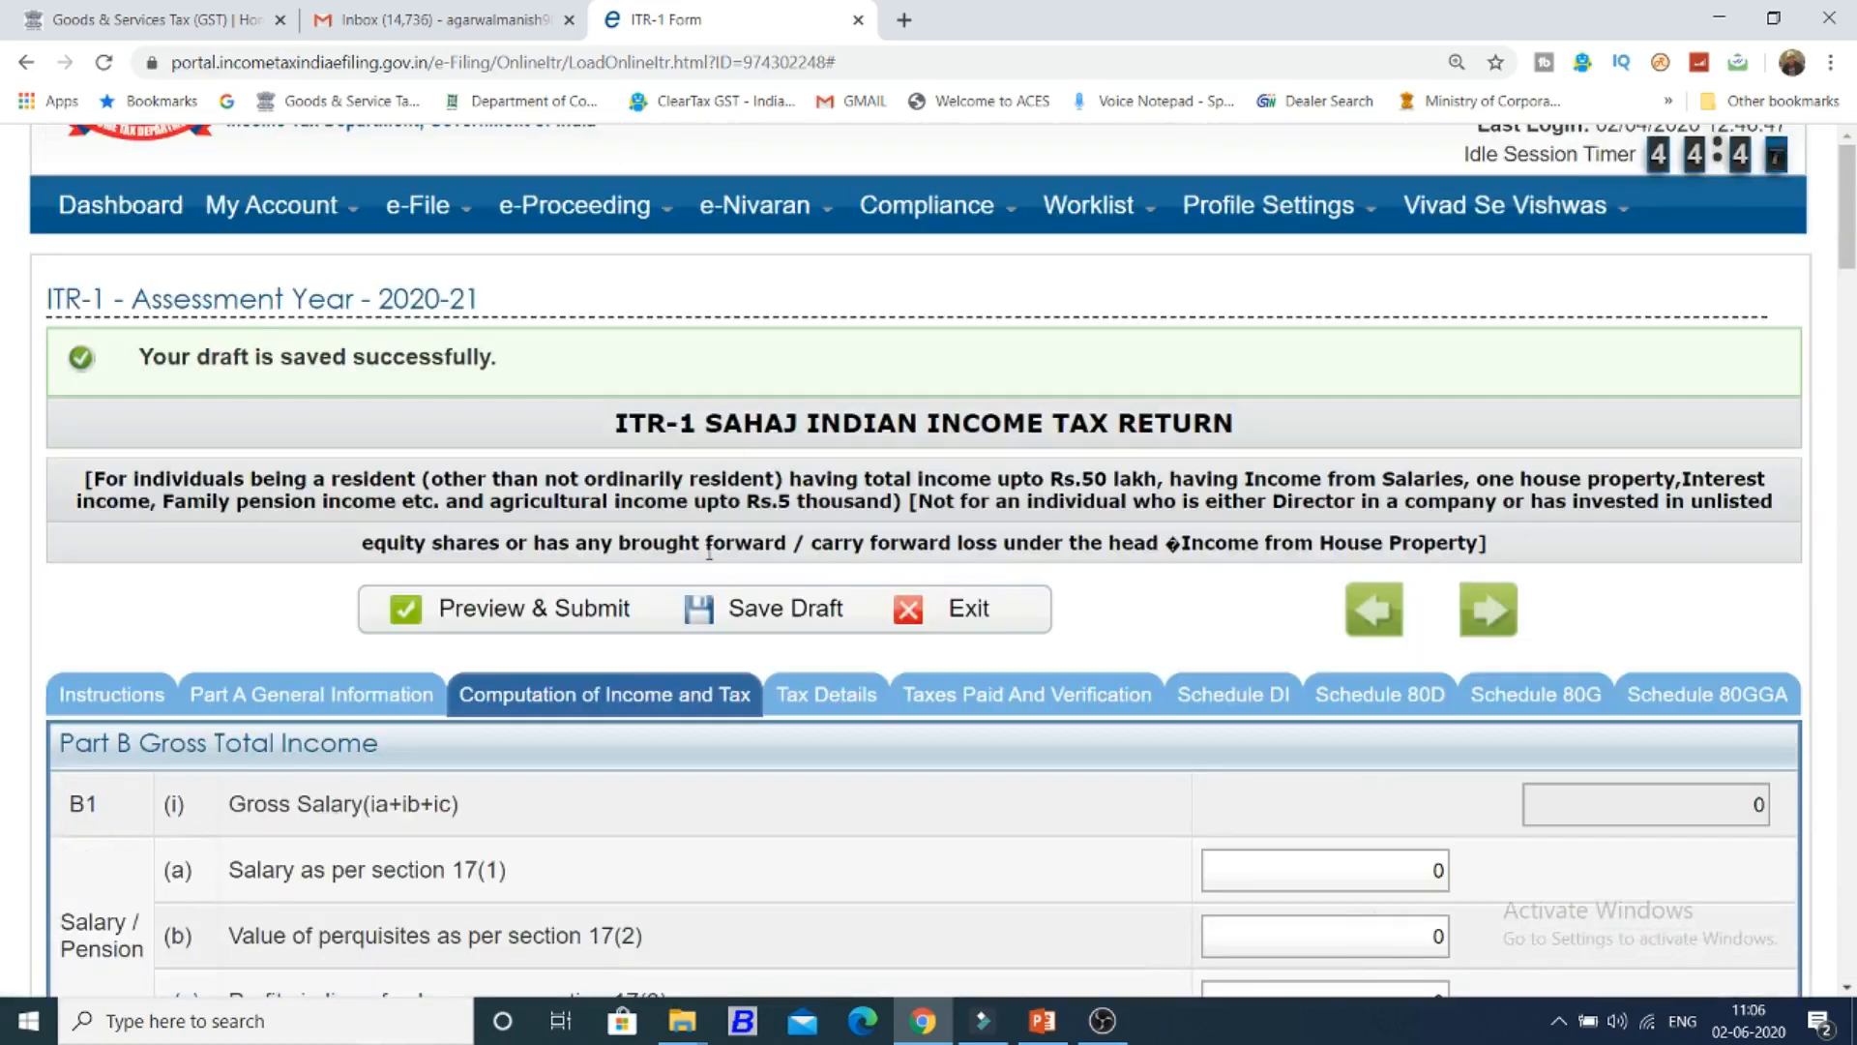
scroll(713, 566, "down", 1)
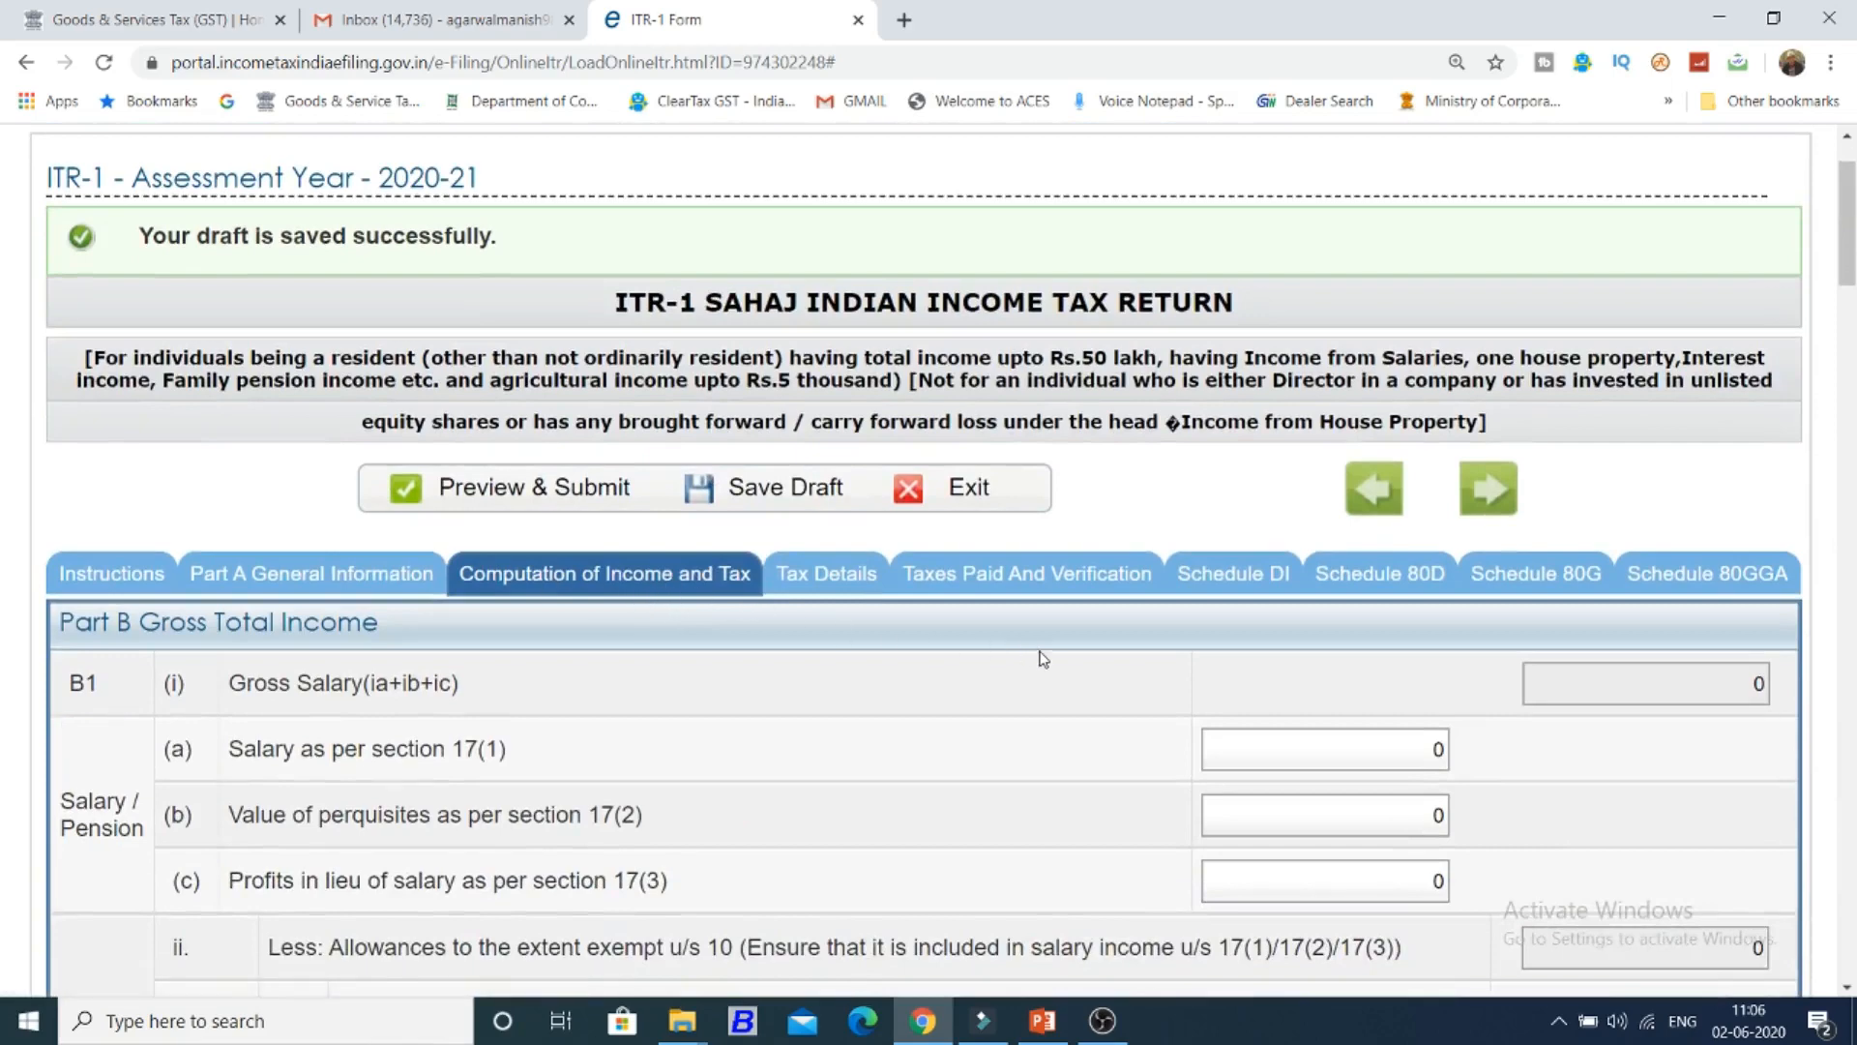
scroll(1189, 674, "up", 1)
scroll(1190, 674, "up", 1)
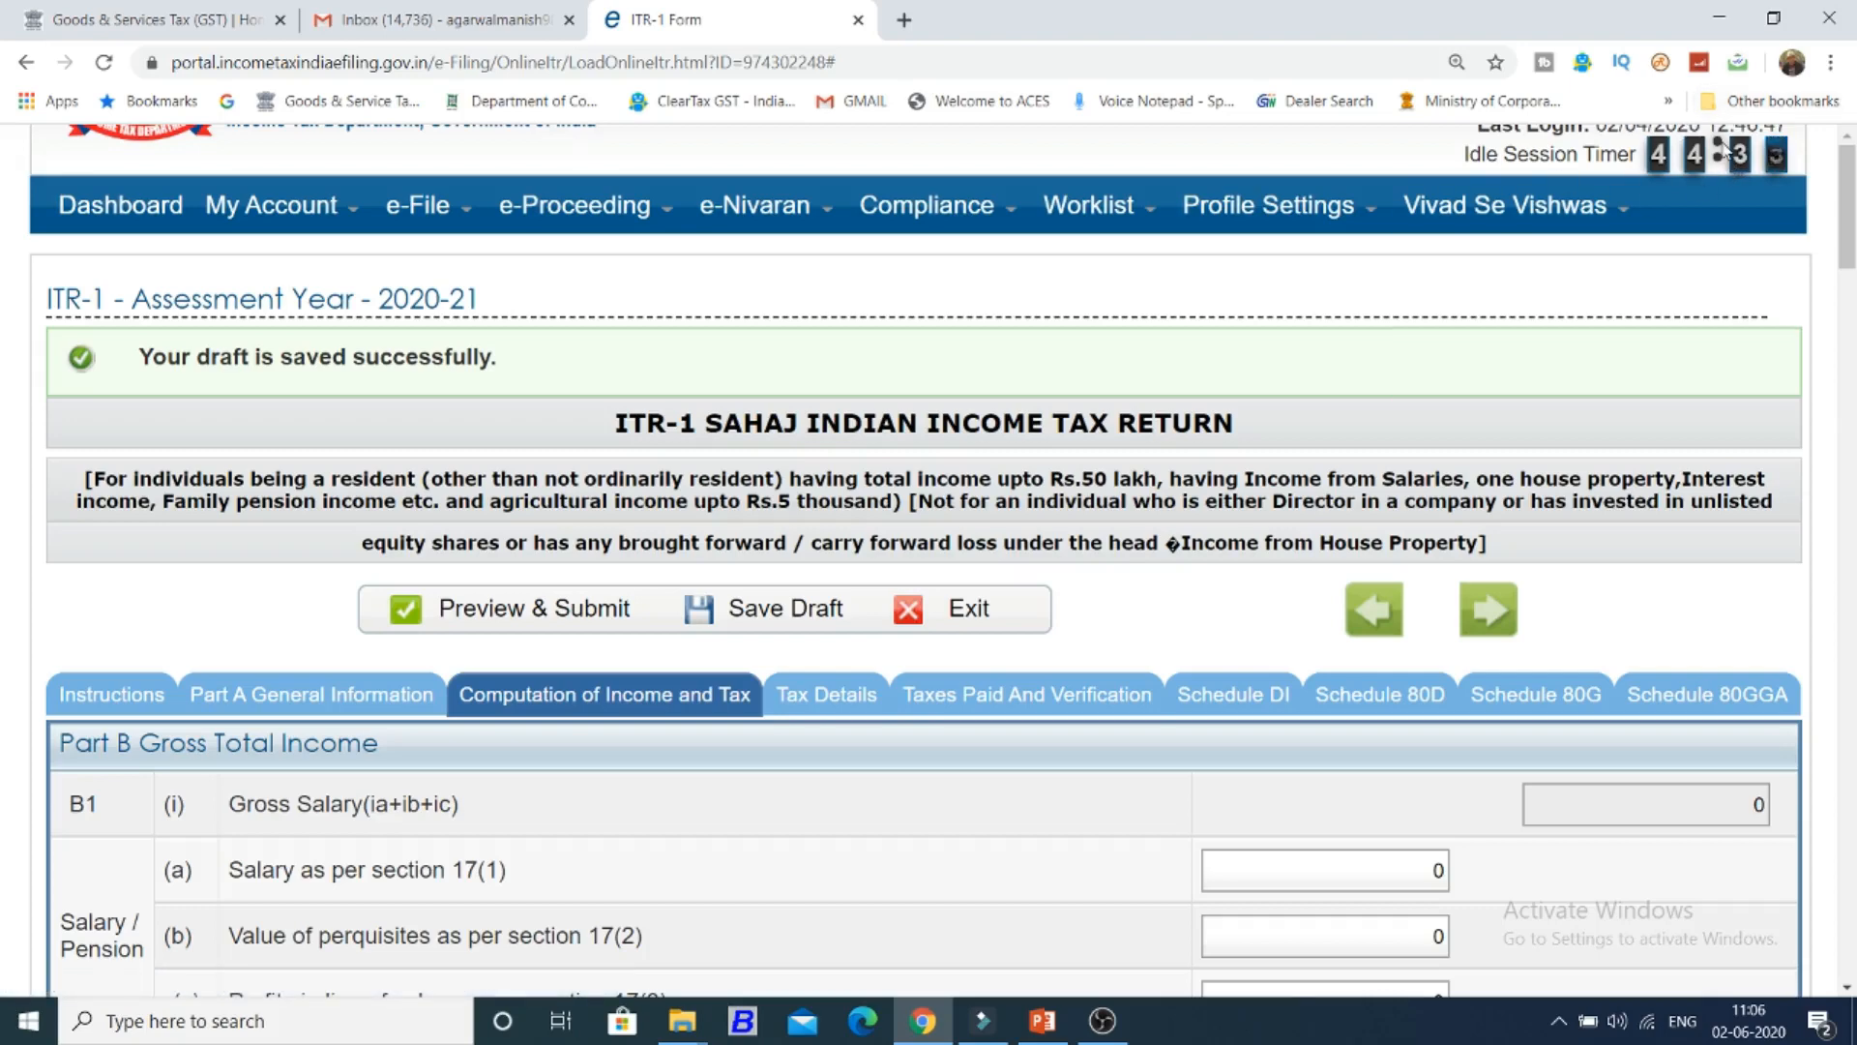
Enter 1500000 as the salary as per section 17(1) in Part B Gross Total Income.
scroll(1422, 365, "down", 2)
scroll(1422, 364, "down", 2)
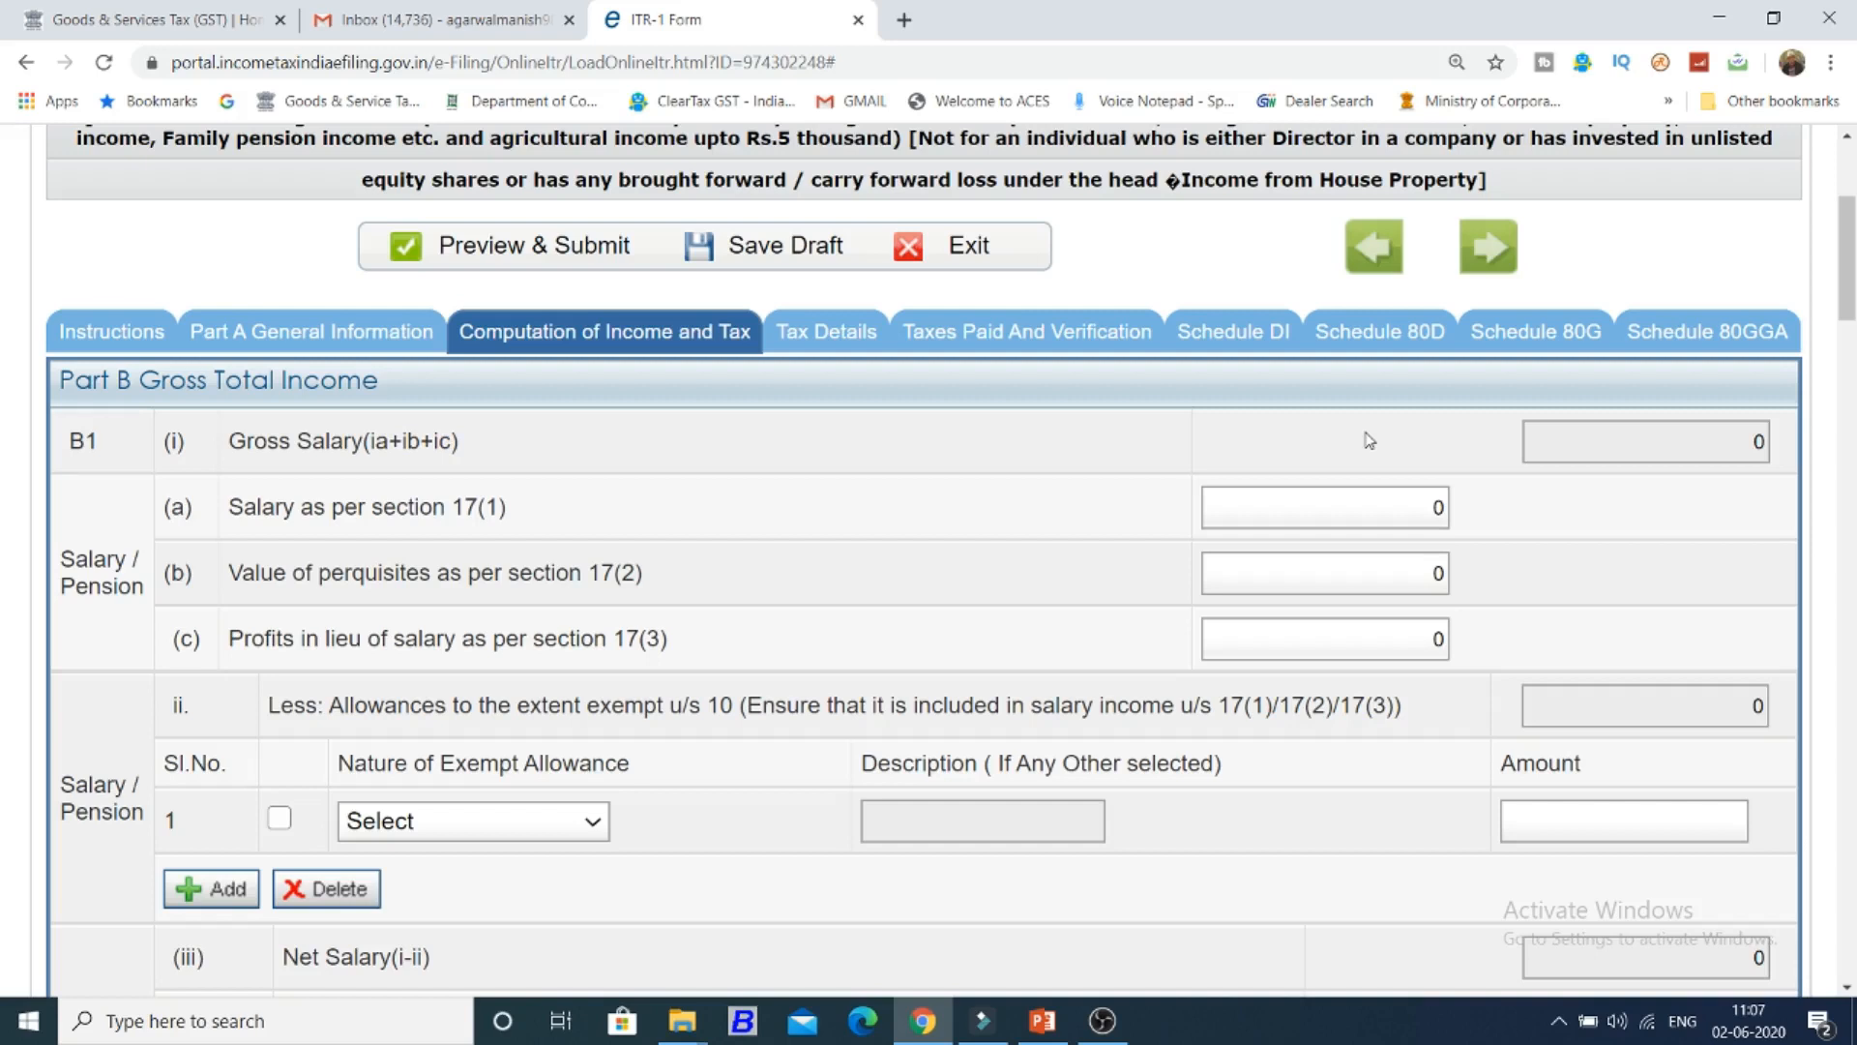
left_click(1381, 507)
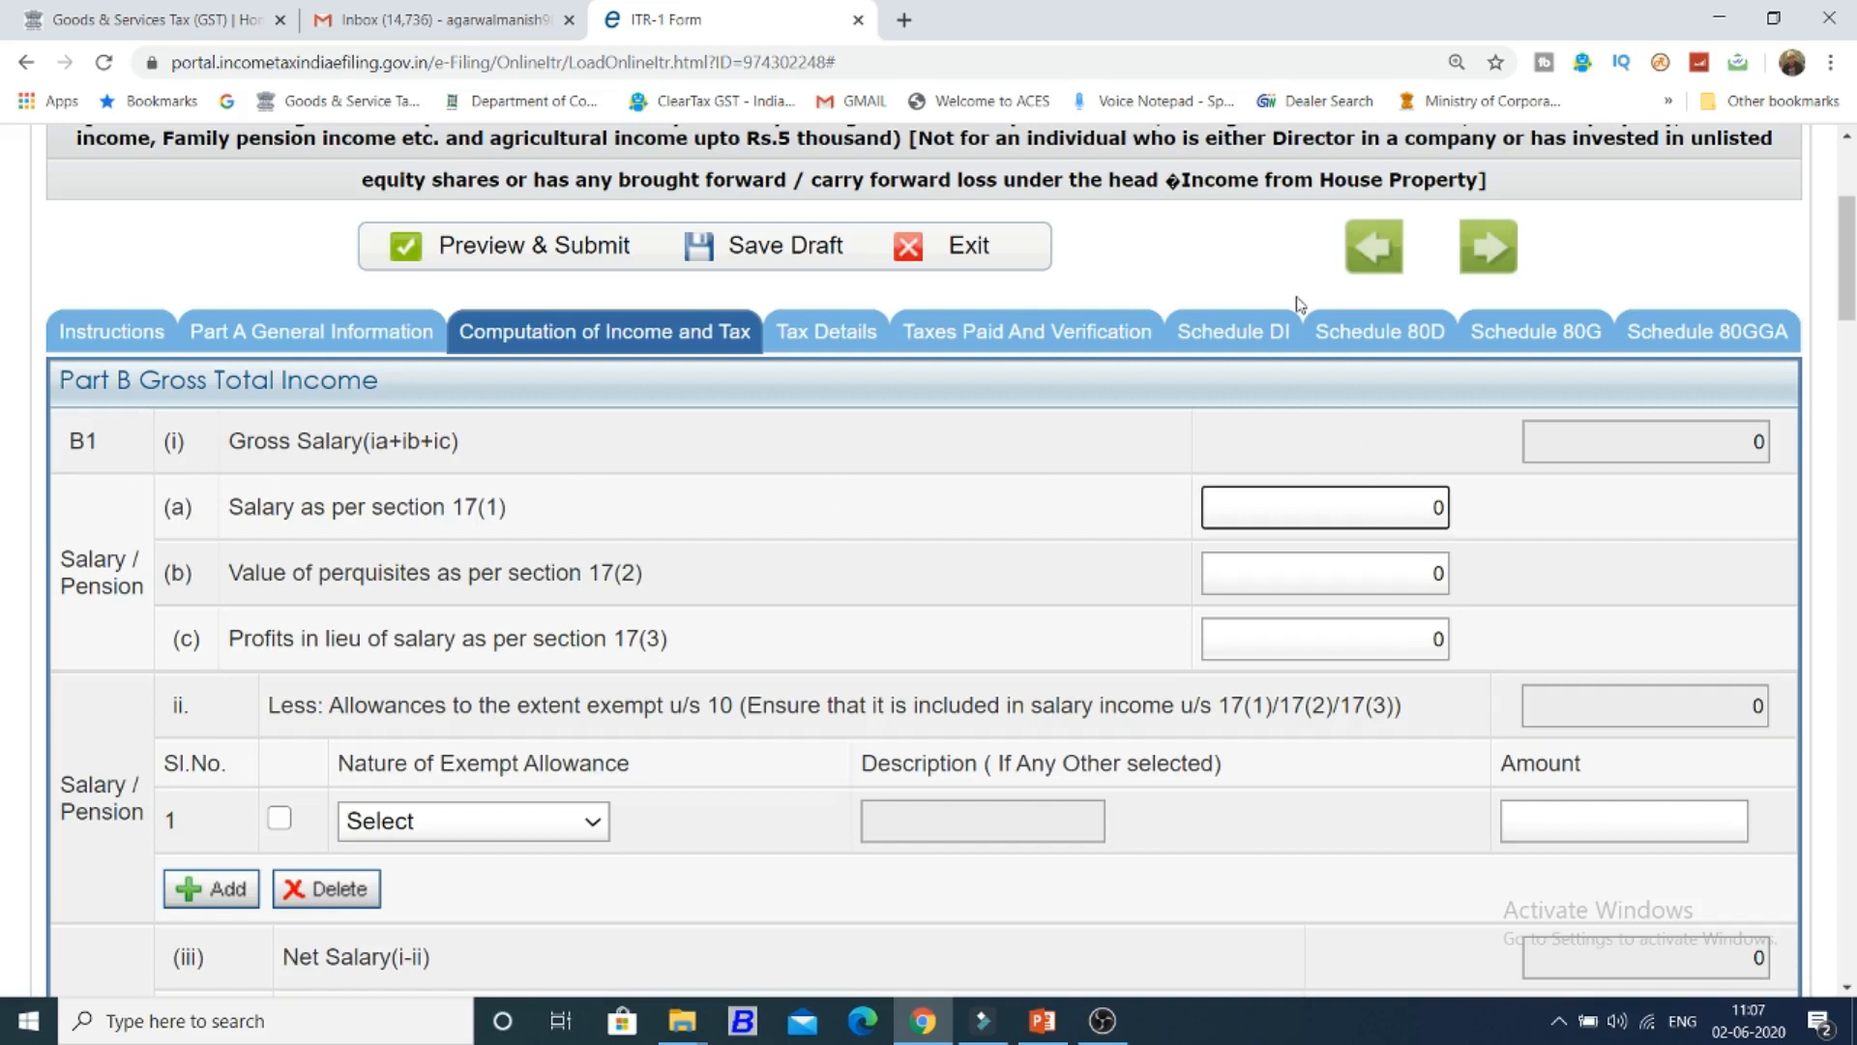
key("BackSpace")
type("1500000")
key("BackSpace")
left_click(1101, 508)
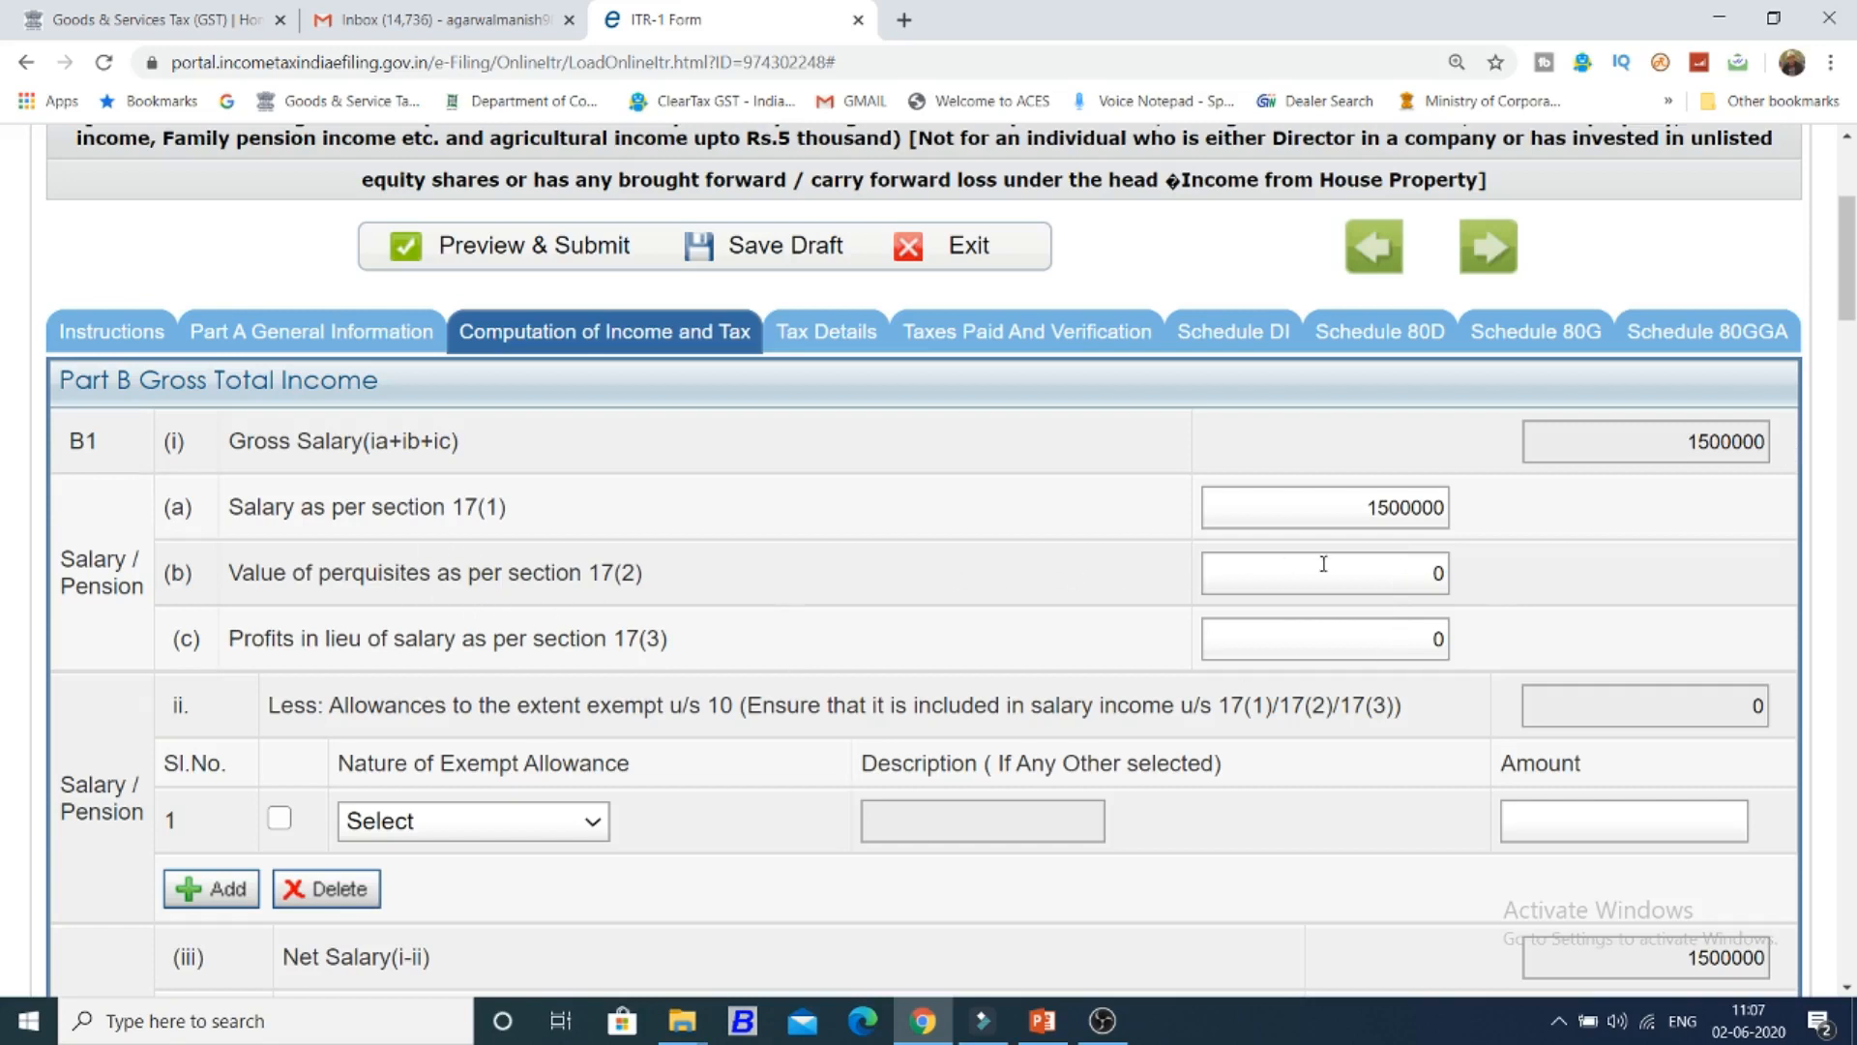
Enter 150000 as the value of perquisites as per section 17(2).
left_click(1357, 564)
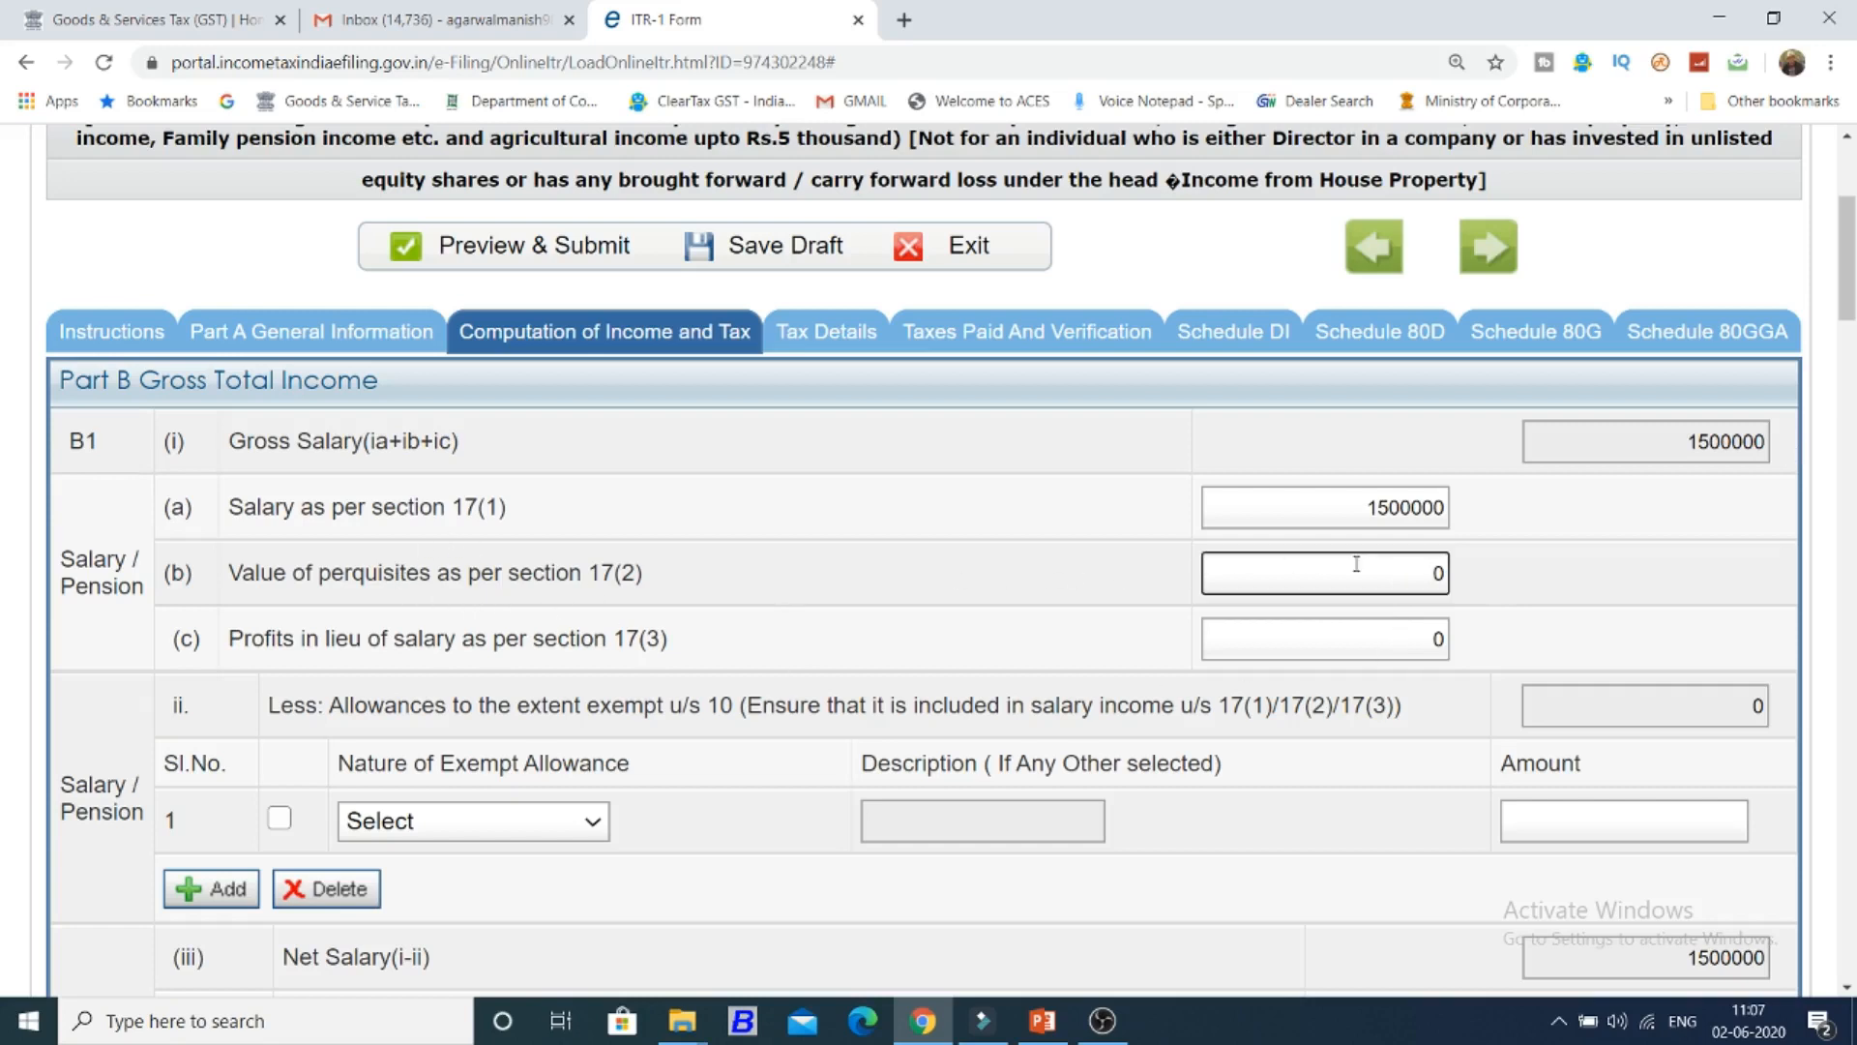
double_click(1422, 572)
type("150000")
left_click(1559, 580)
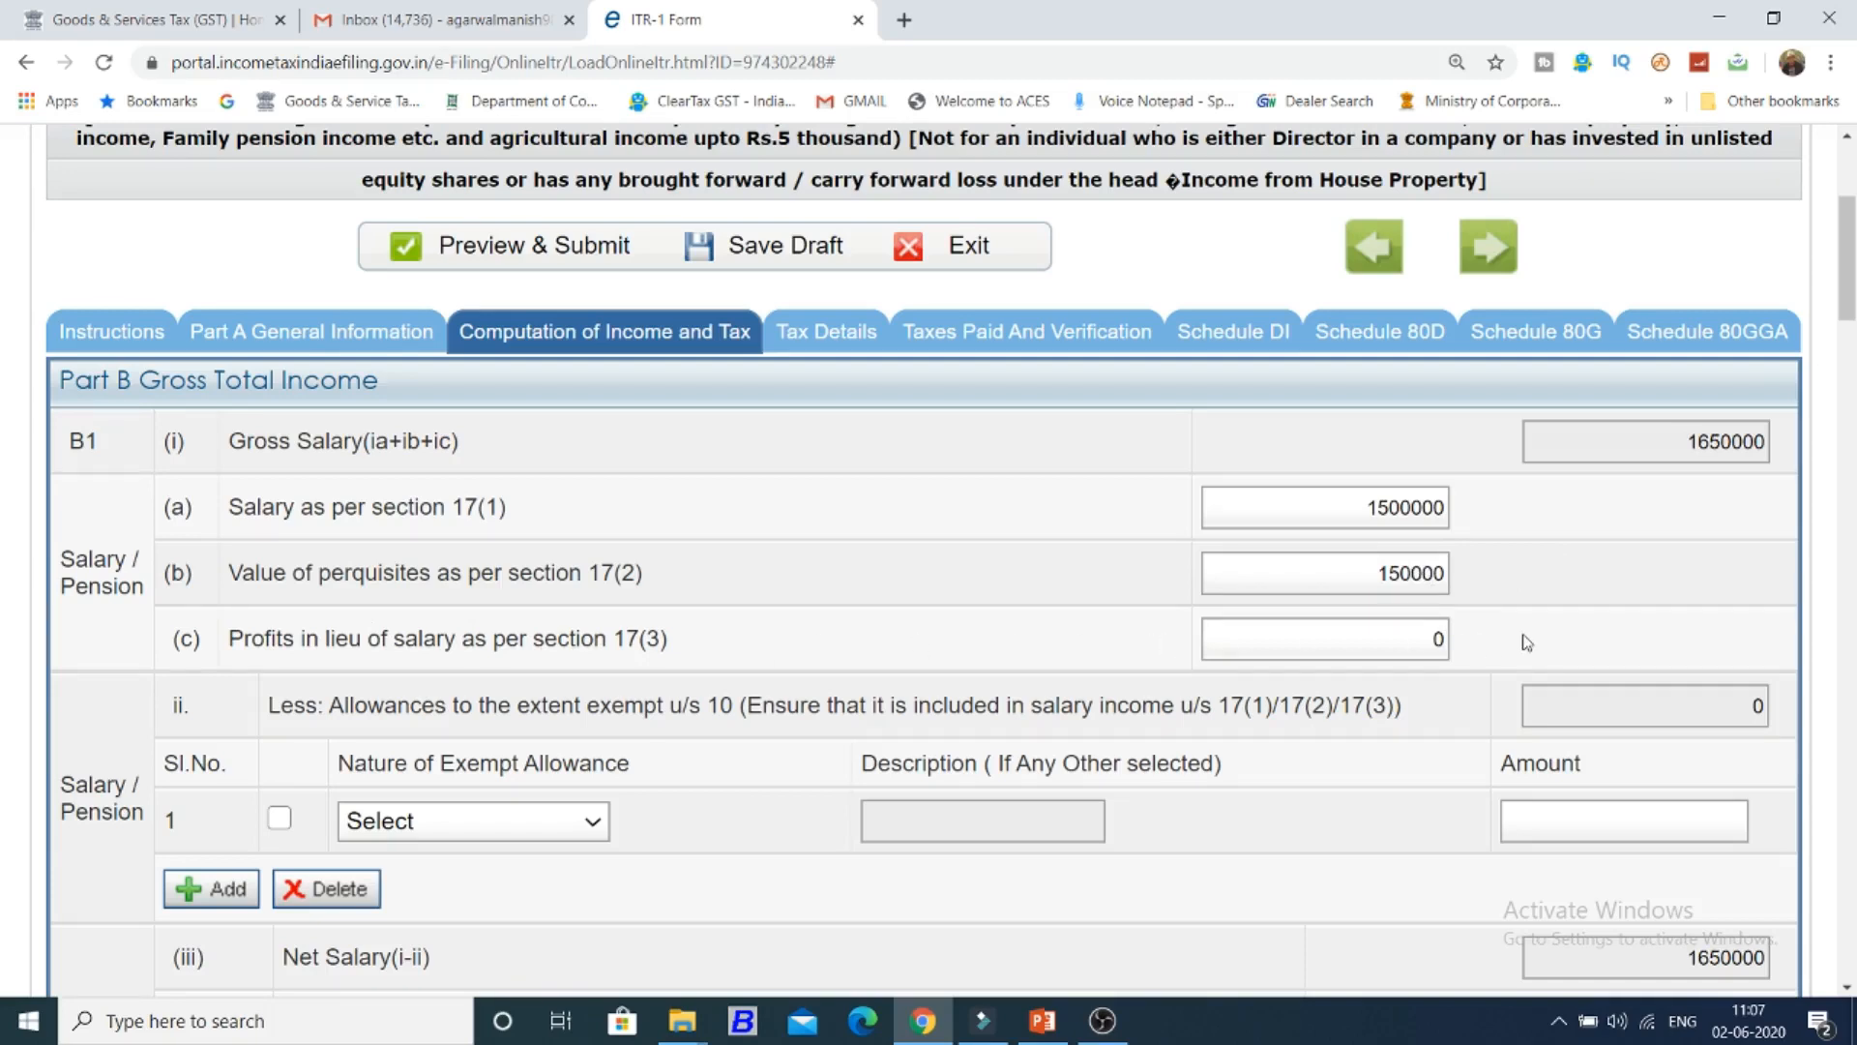
Add the Sec 10(13A) house rent allowance as an exempt allowance of 15000 and dismiss the save reminder.
scroll(1527, 642, "down", 1)
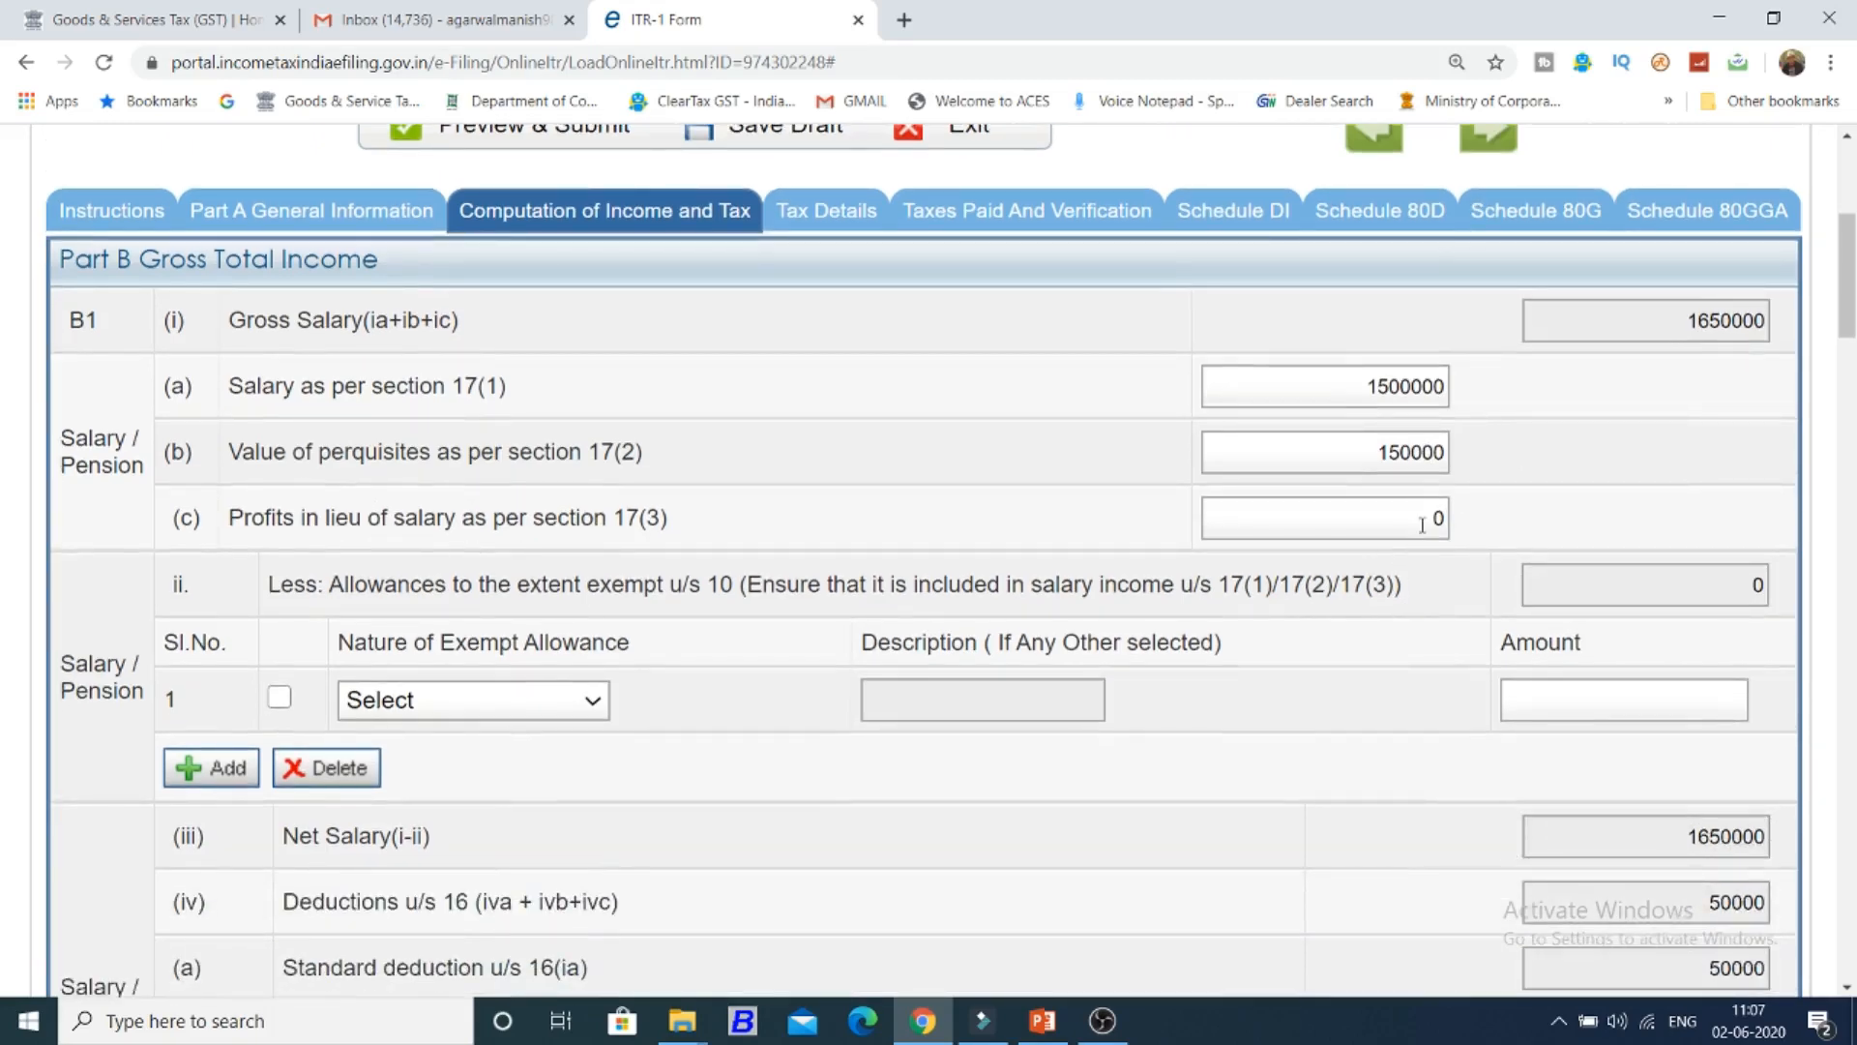
scroll(1415, 585, "down", 1)
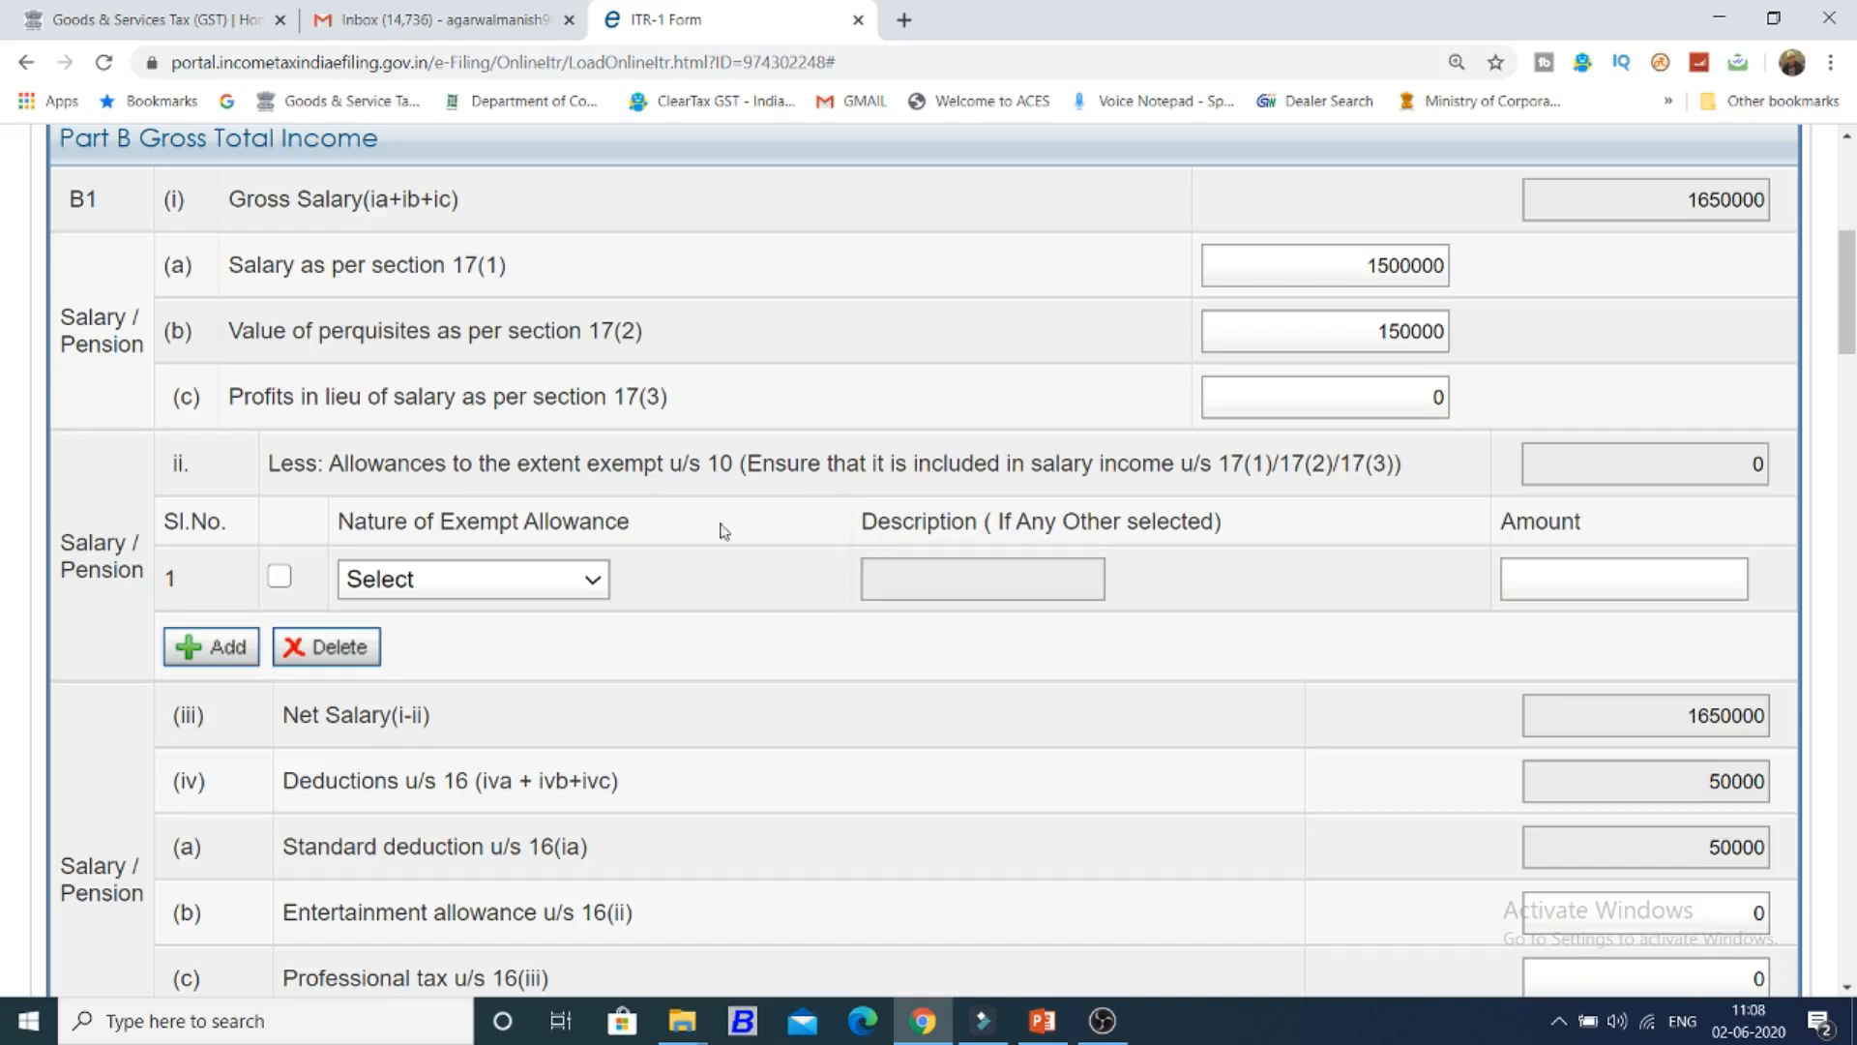
left_click(532, 599)
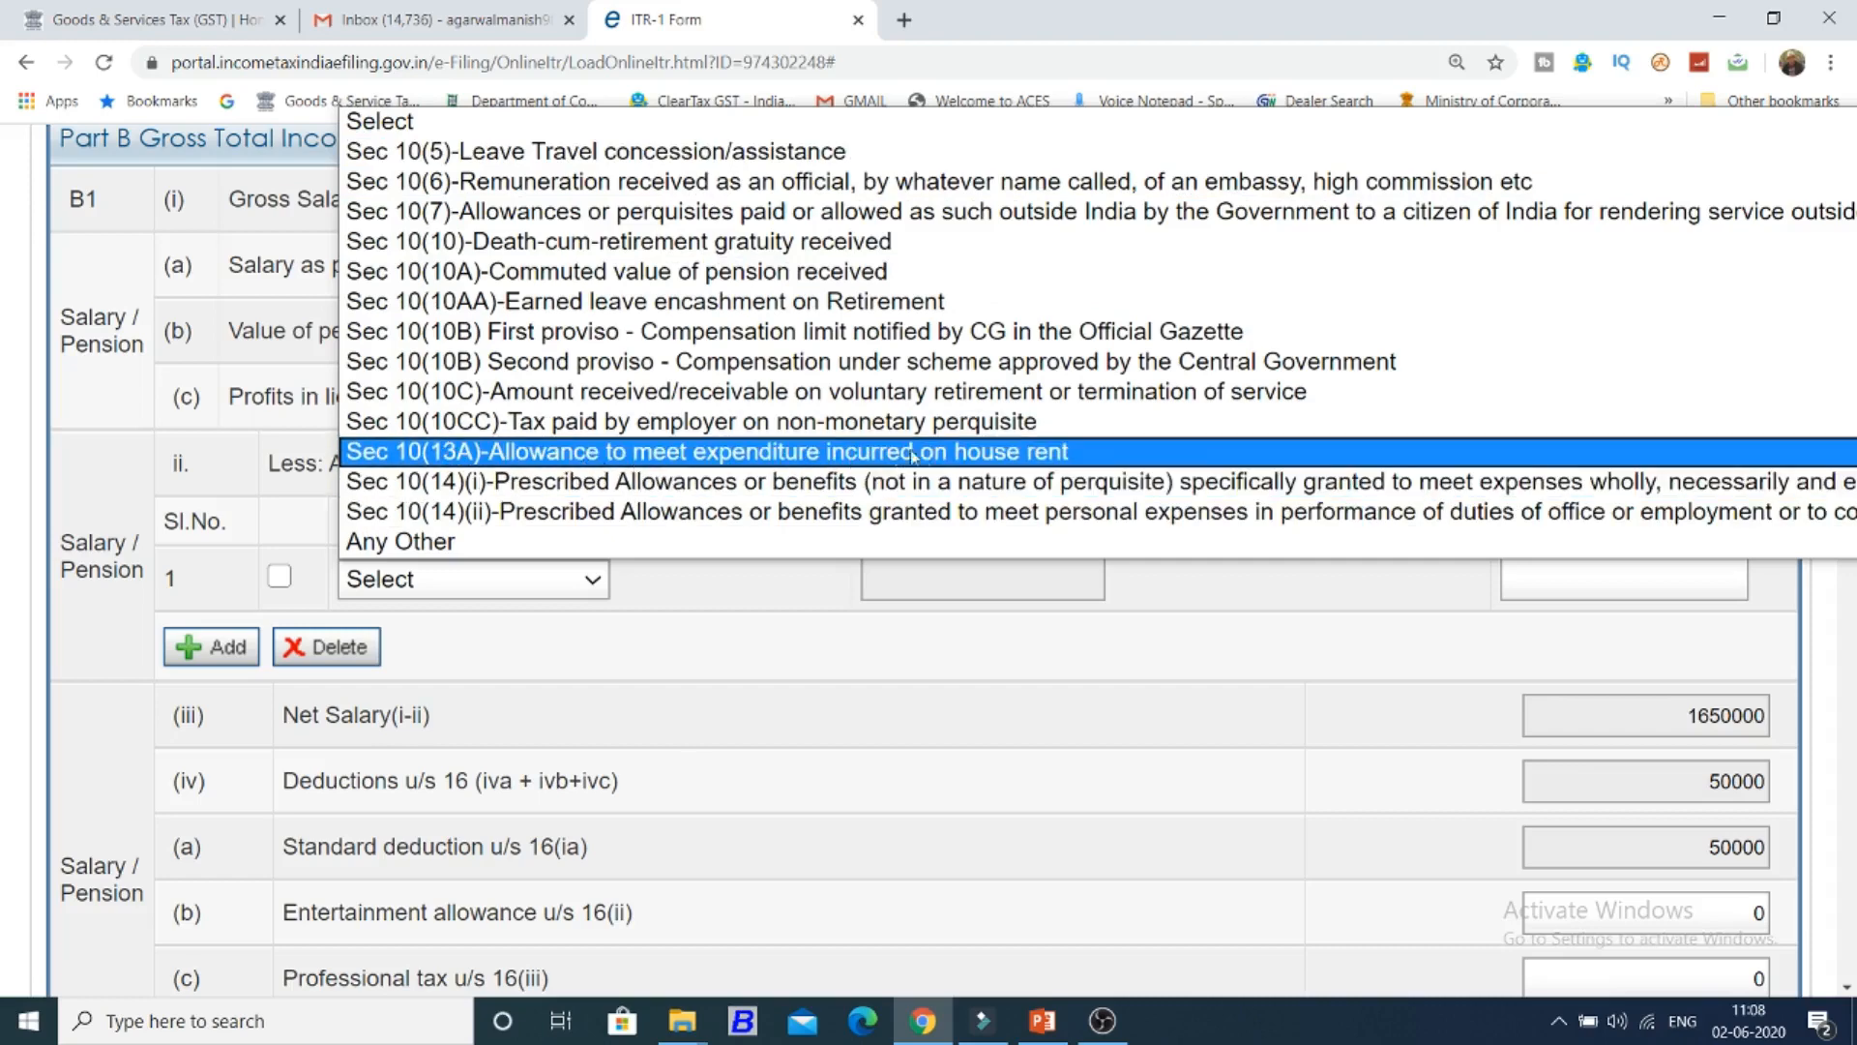
left_click(1065, 454)
left_click(1653, 583)
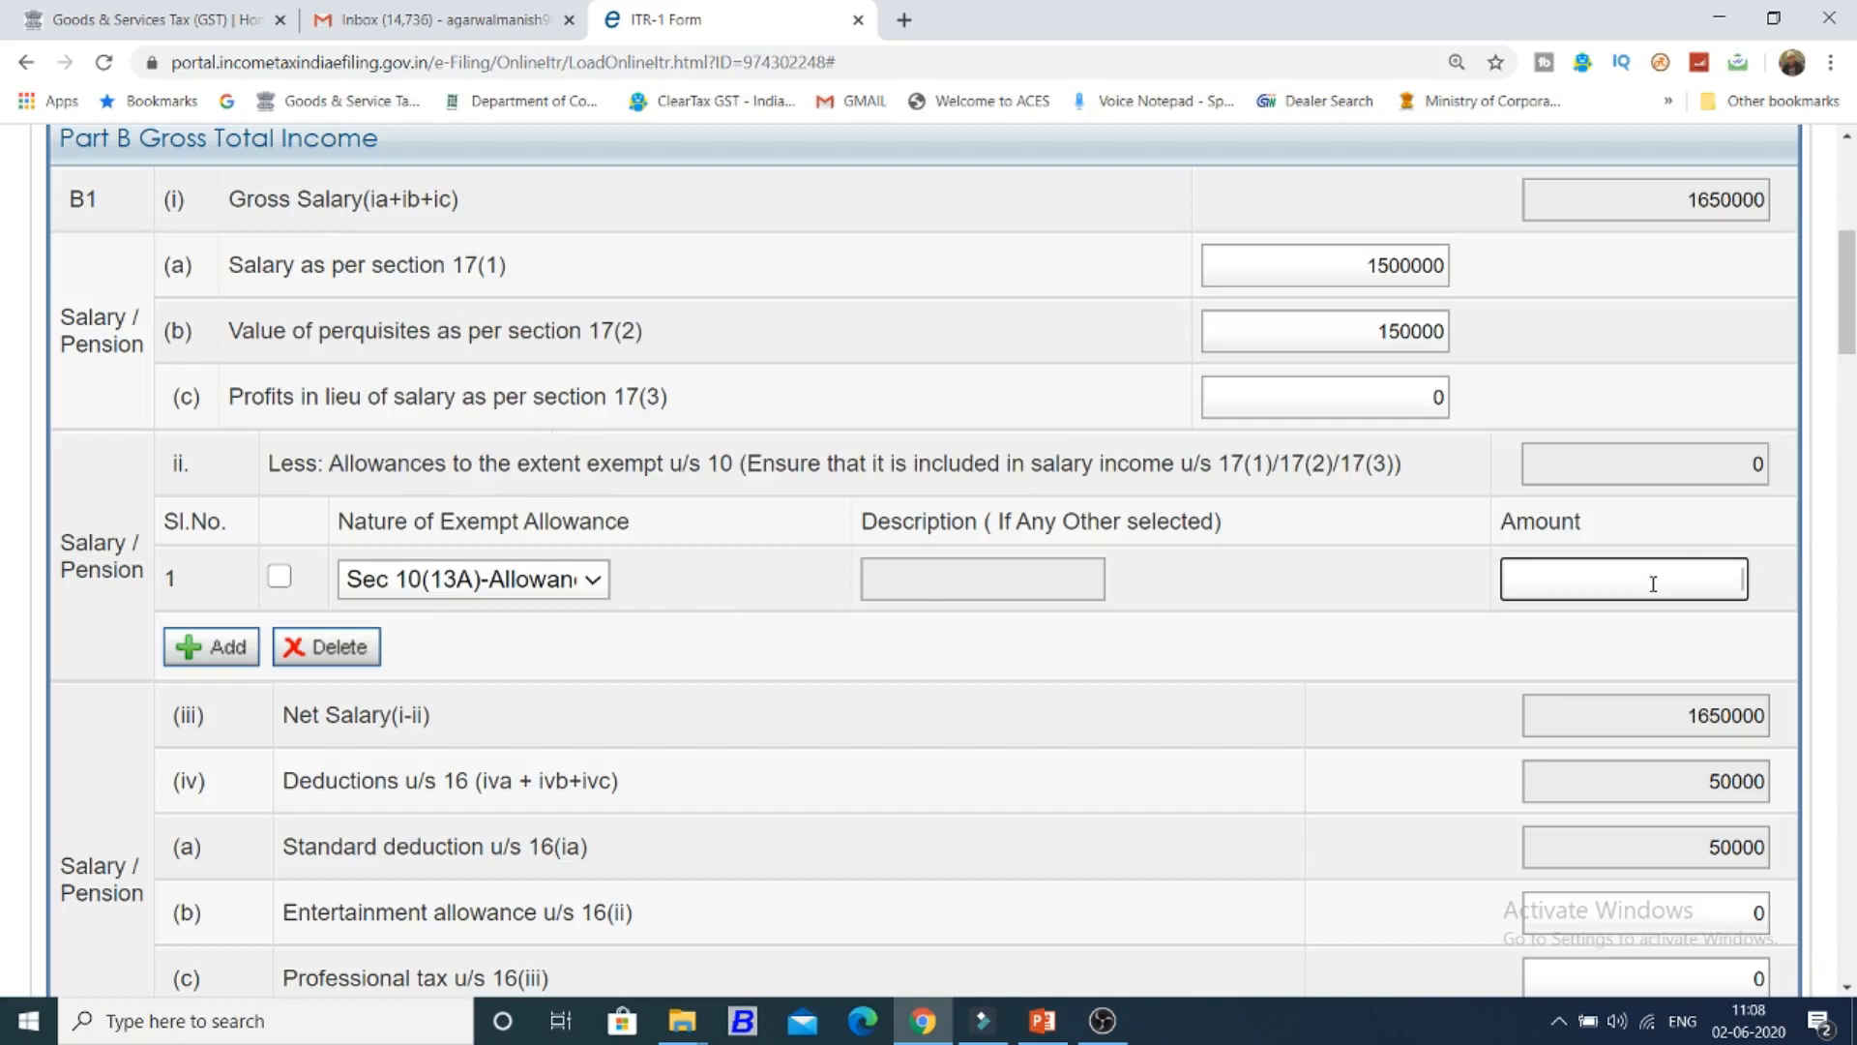
type("15000")
left_click(1209, 624)
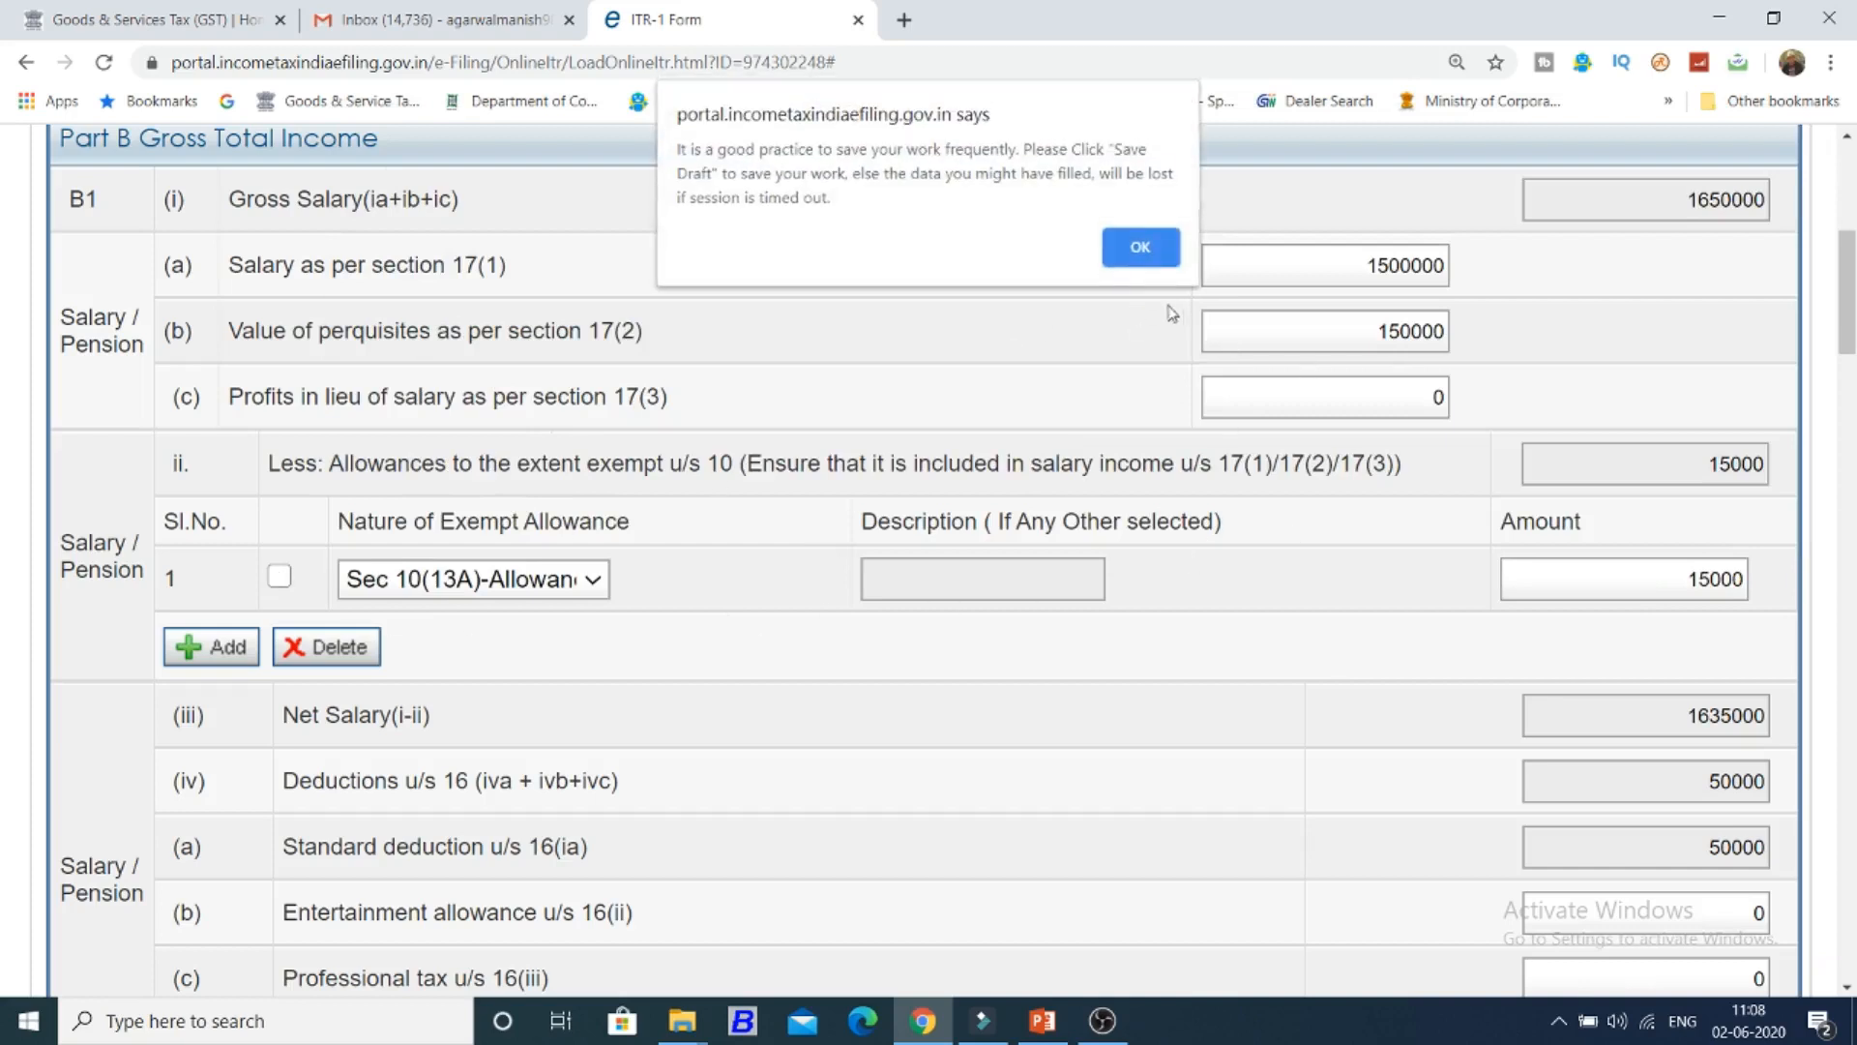
left_click(1140, 249)
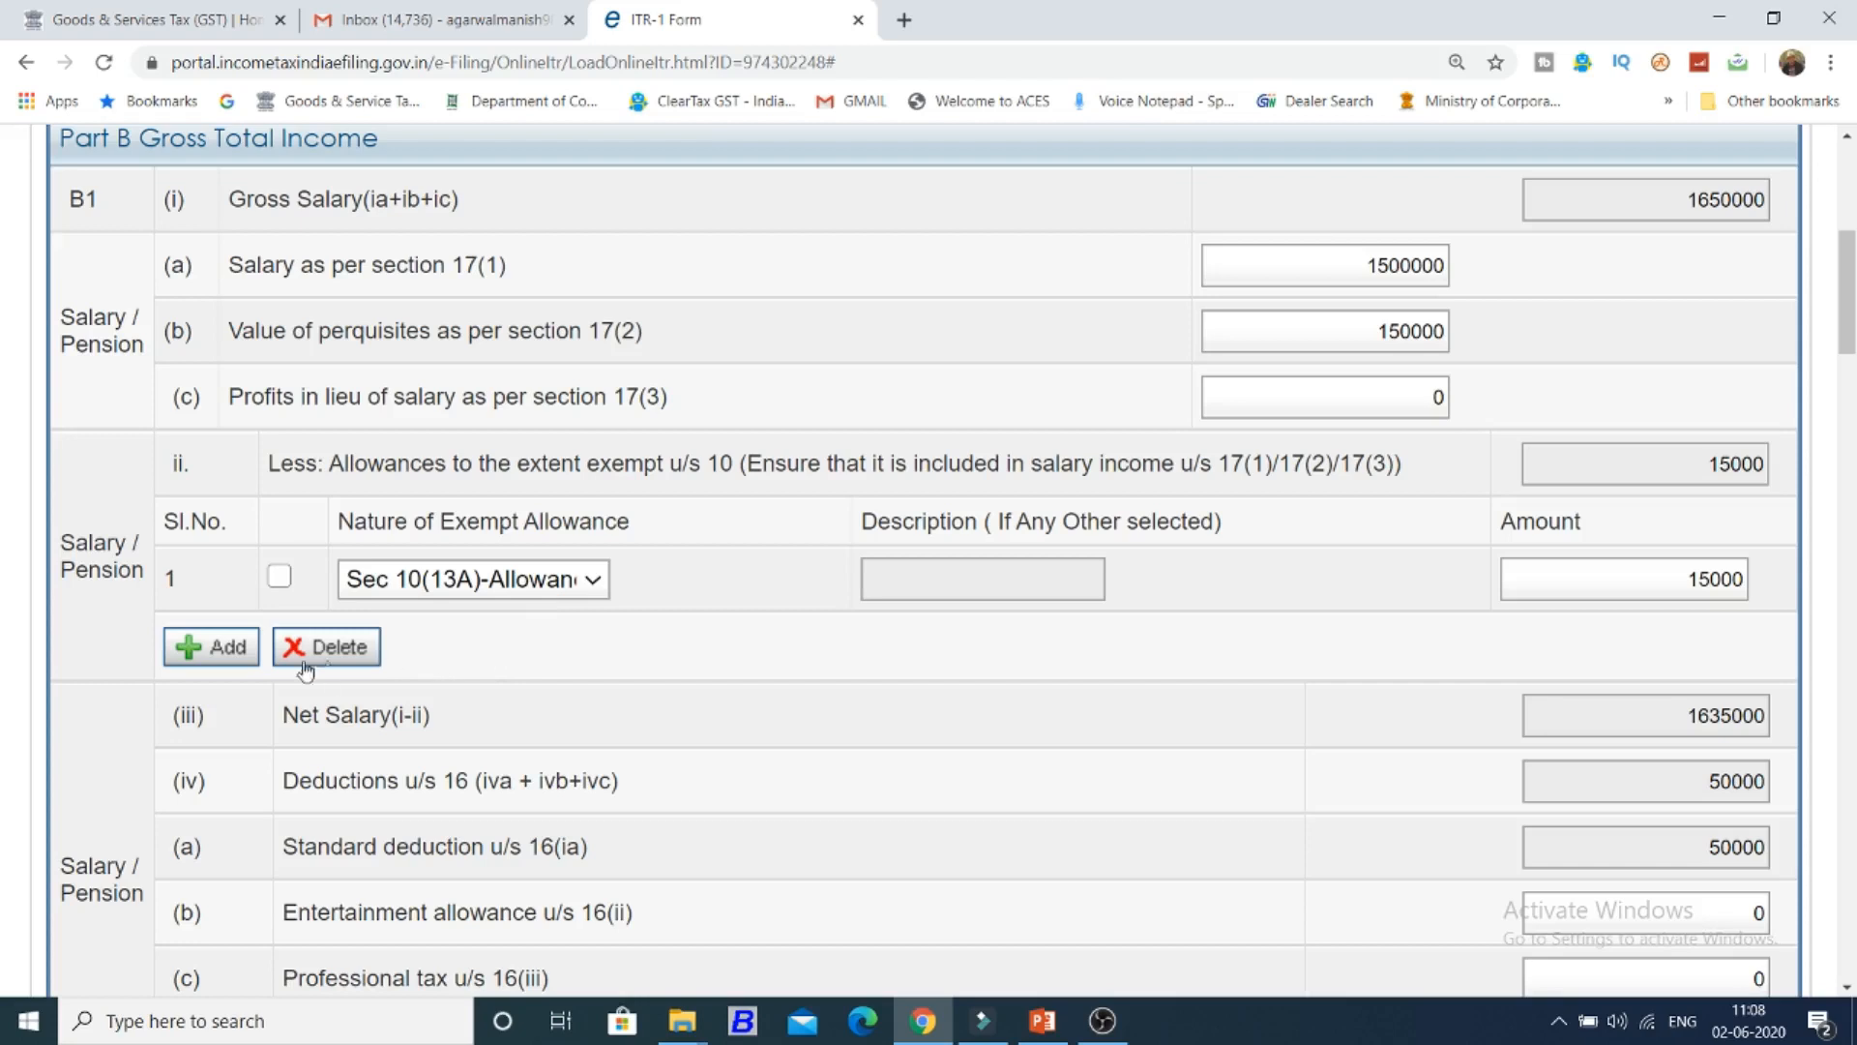
Try adding a second exempt allowance row and delete that empty row.
left_click(248, 660)
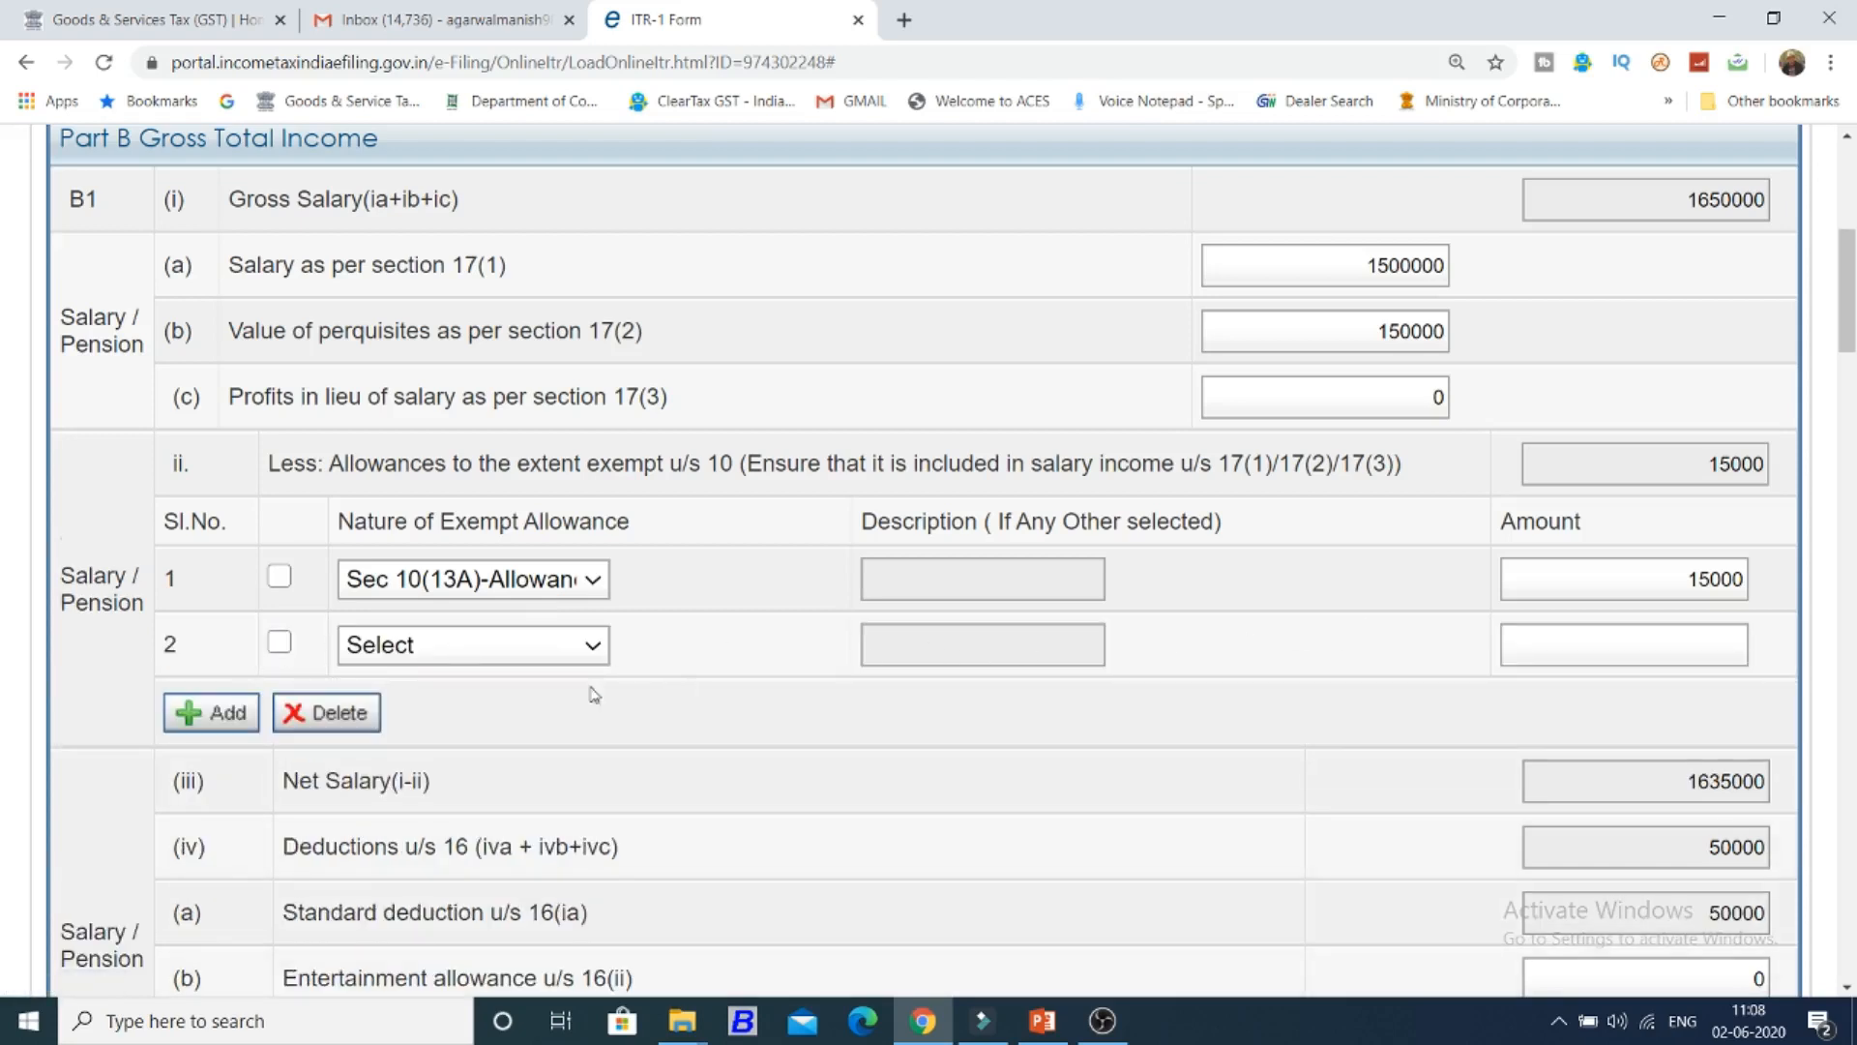
left_click(280, 642)
left_click(320, 711)
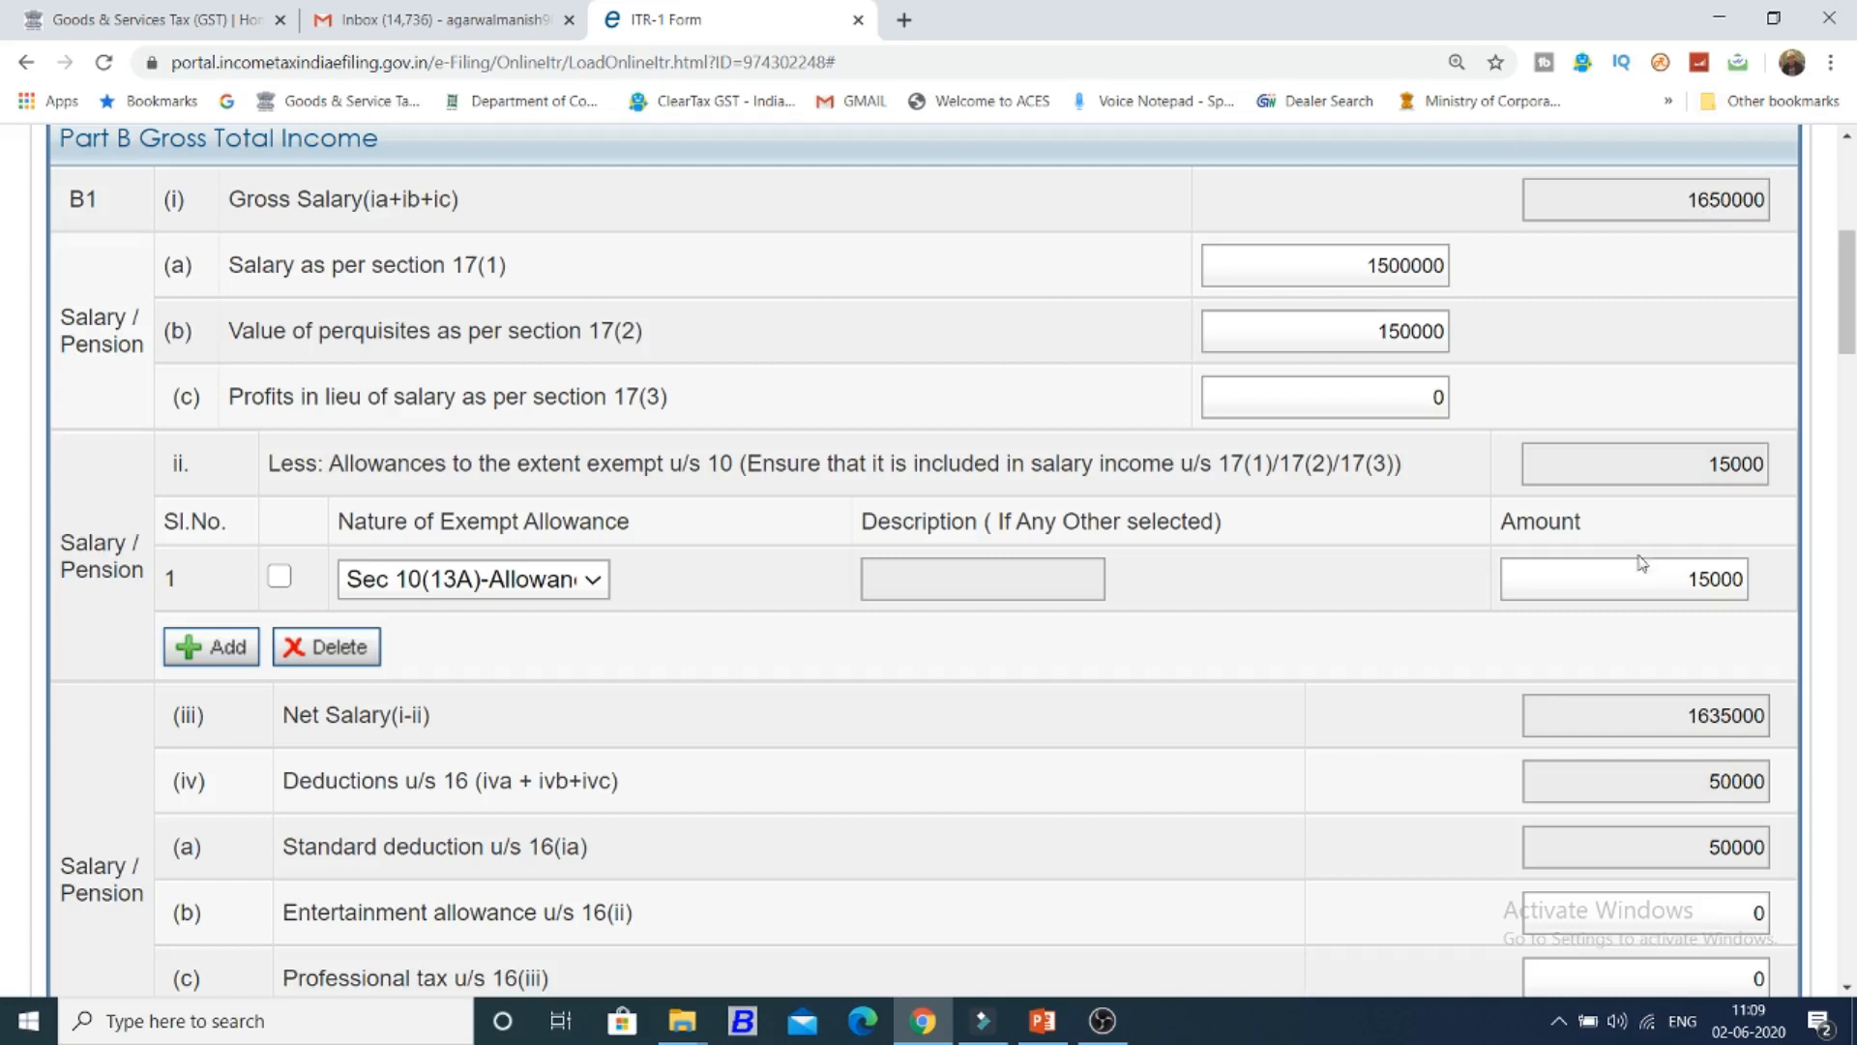
Review the net salary and section 16 deductions, including the standard deduction and the entertainment allowance field.
scroll(1682, 579, "down", 1)
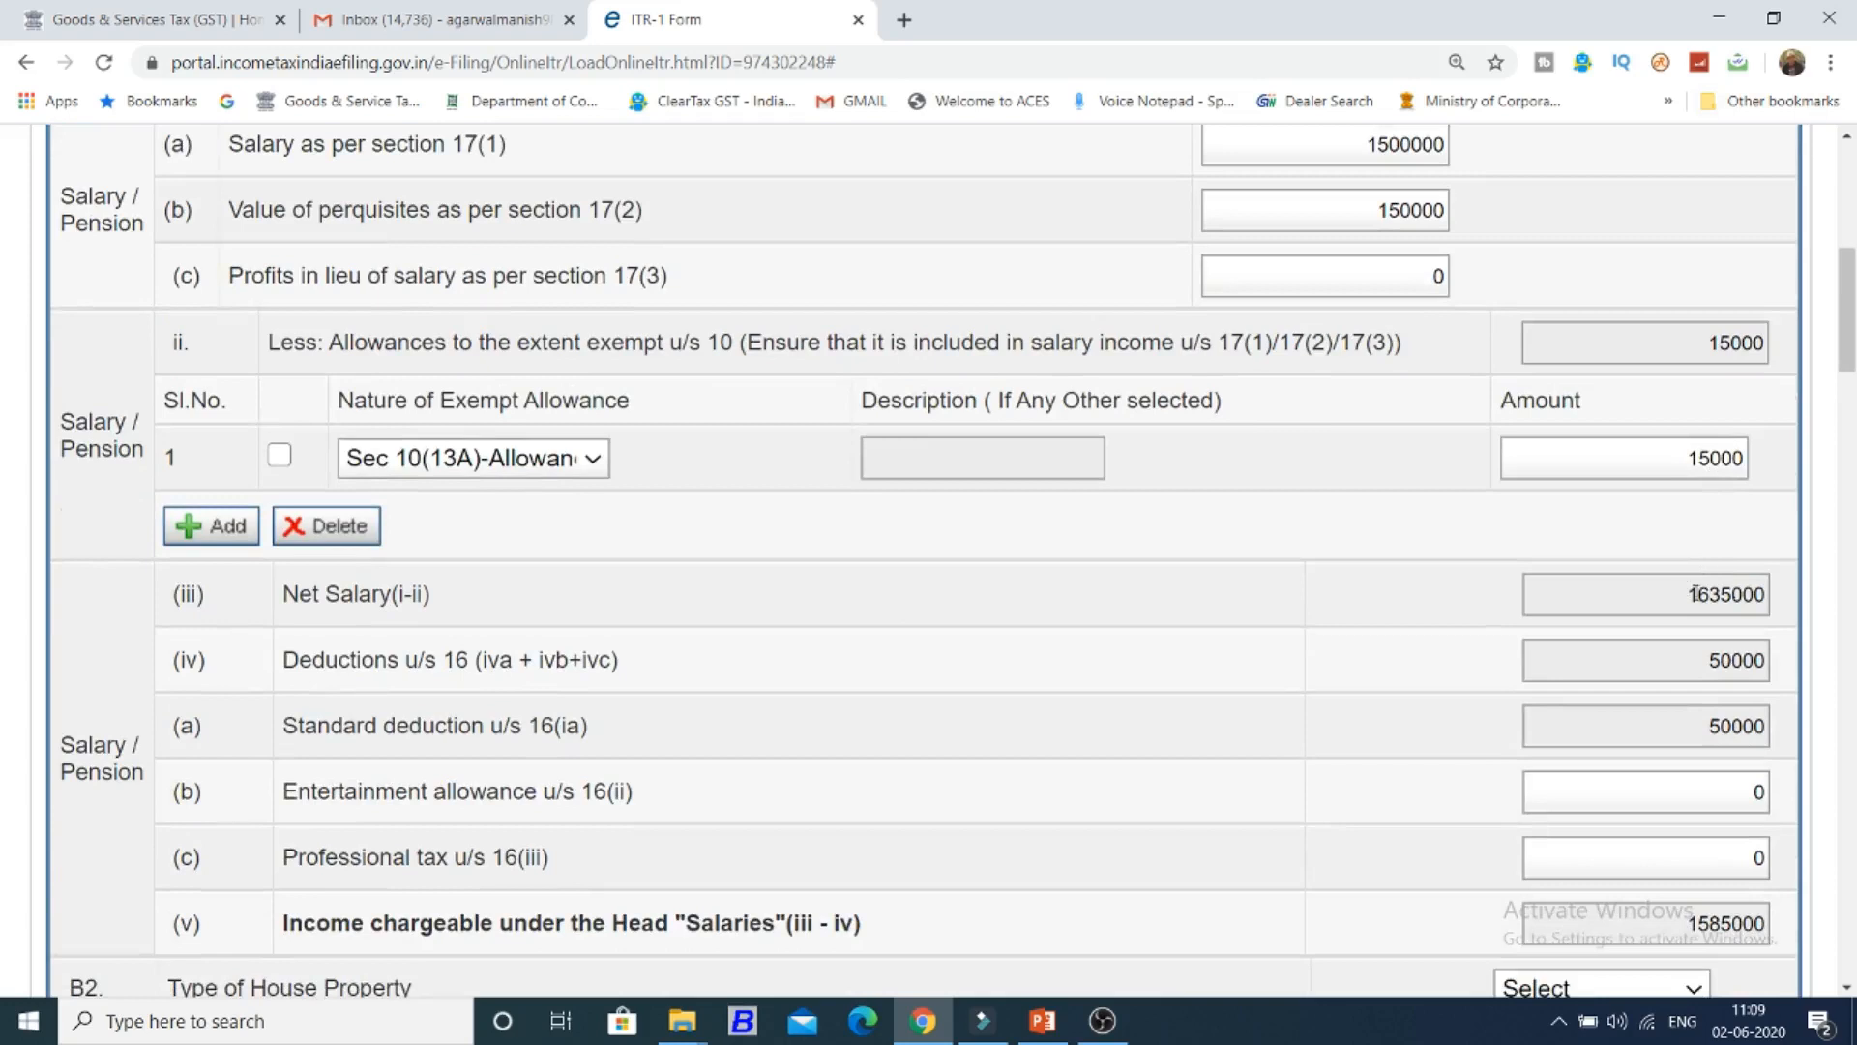
scroll(1691, 585, "down", 1)
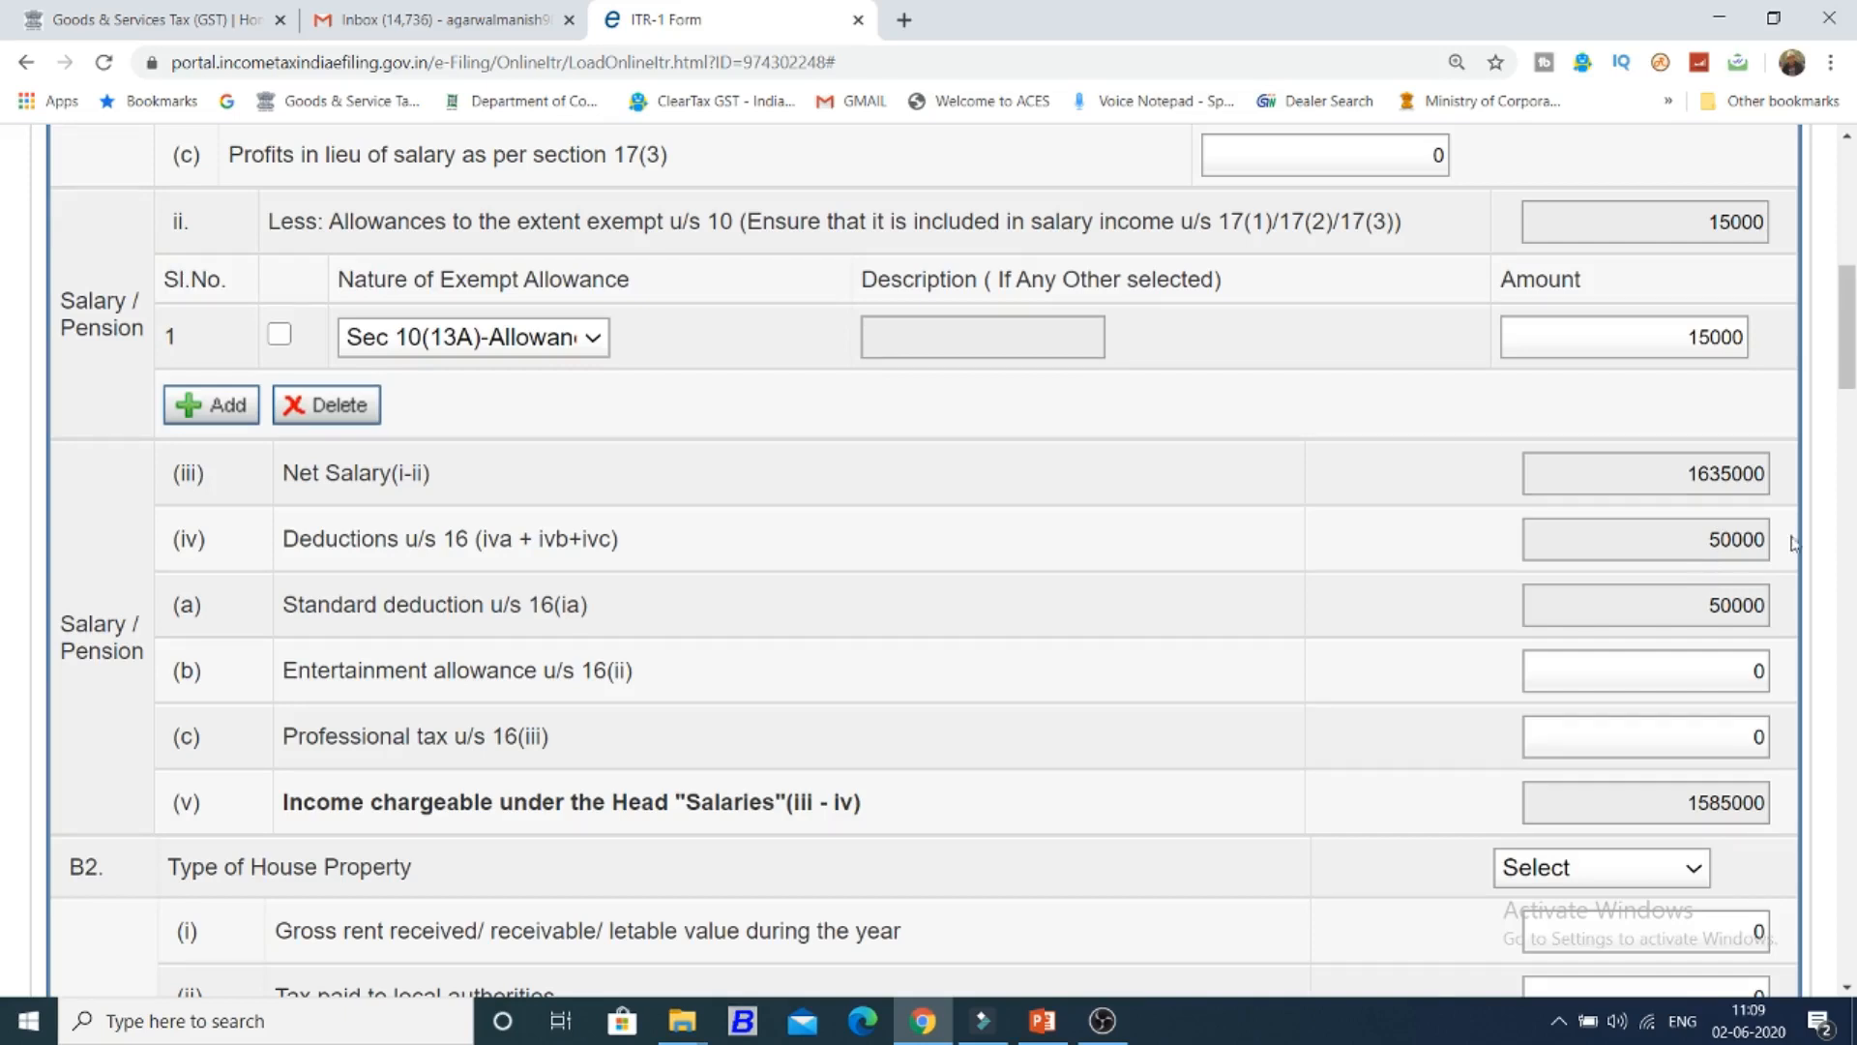
double_click(1639, 520)
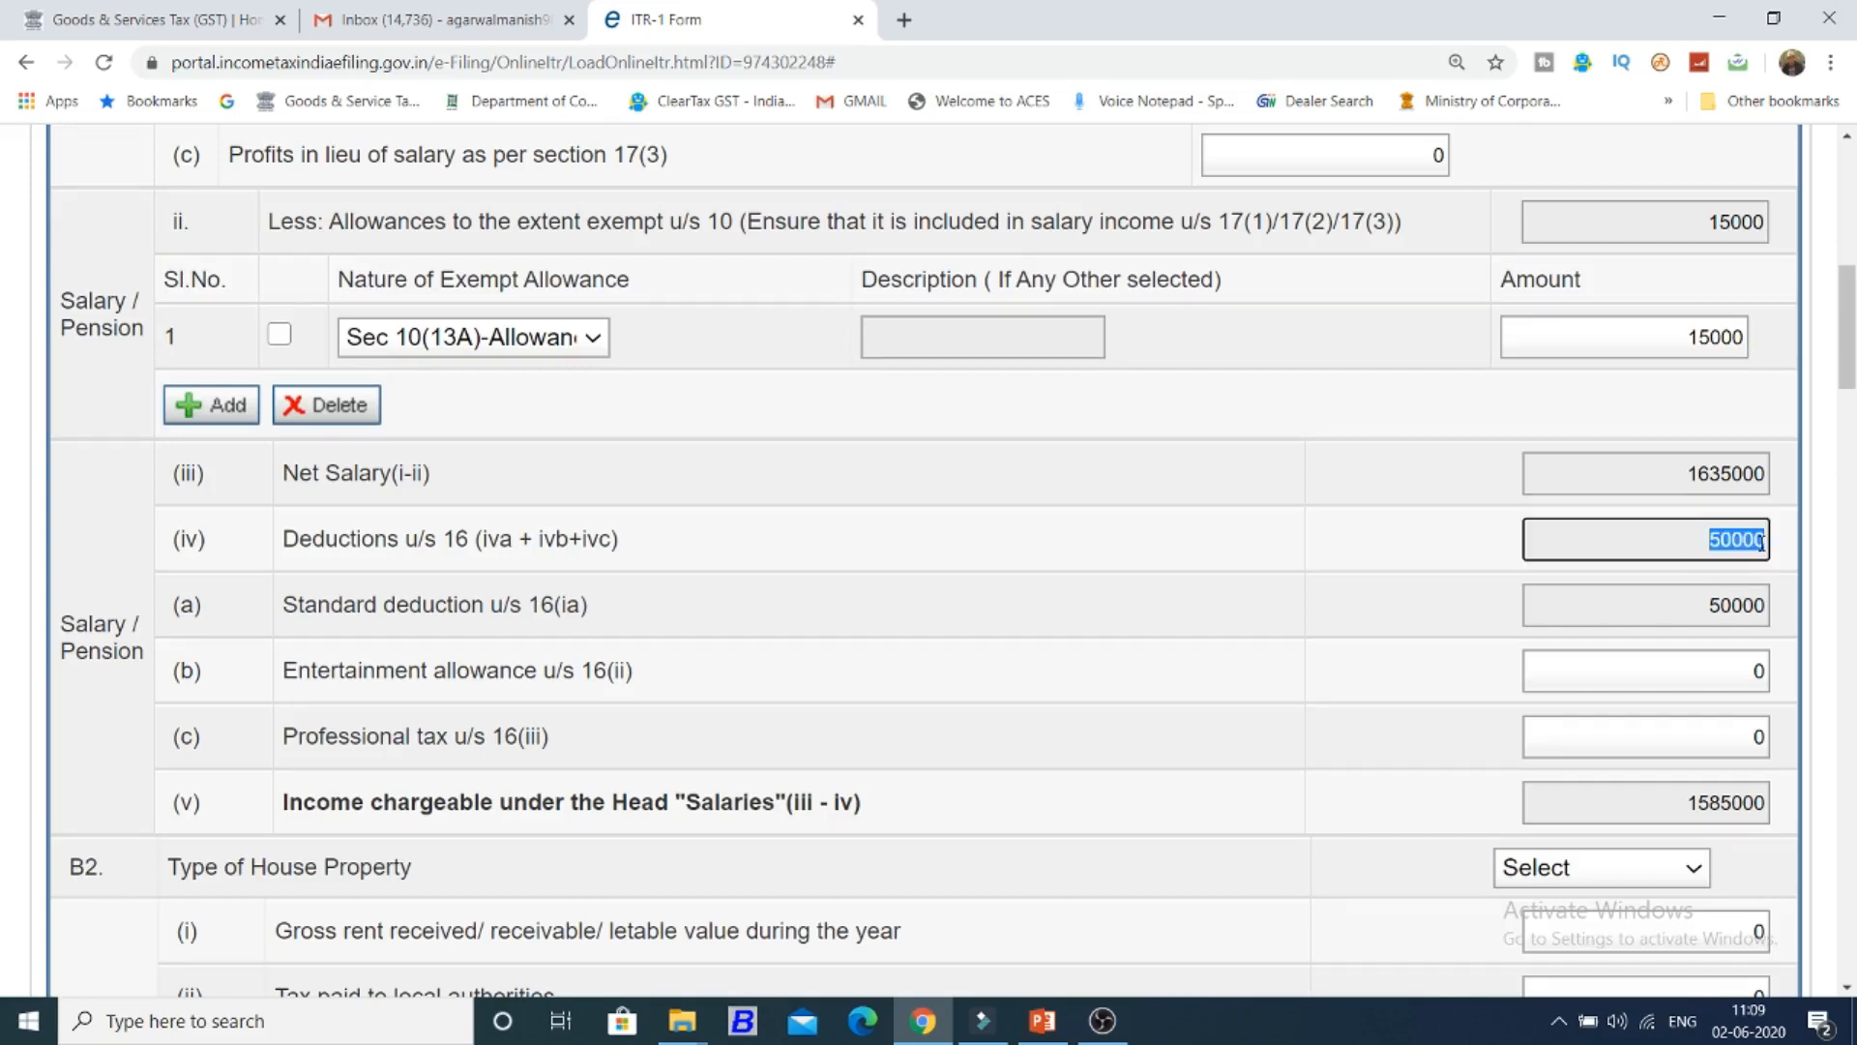
scroll(1757, 582, "up", 2, "ctrl")
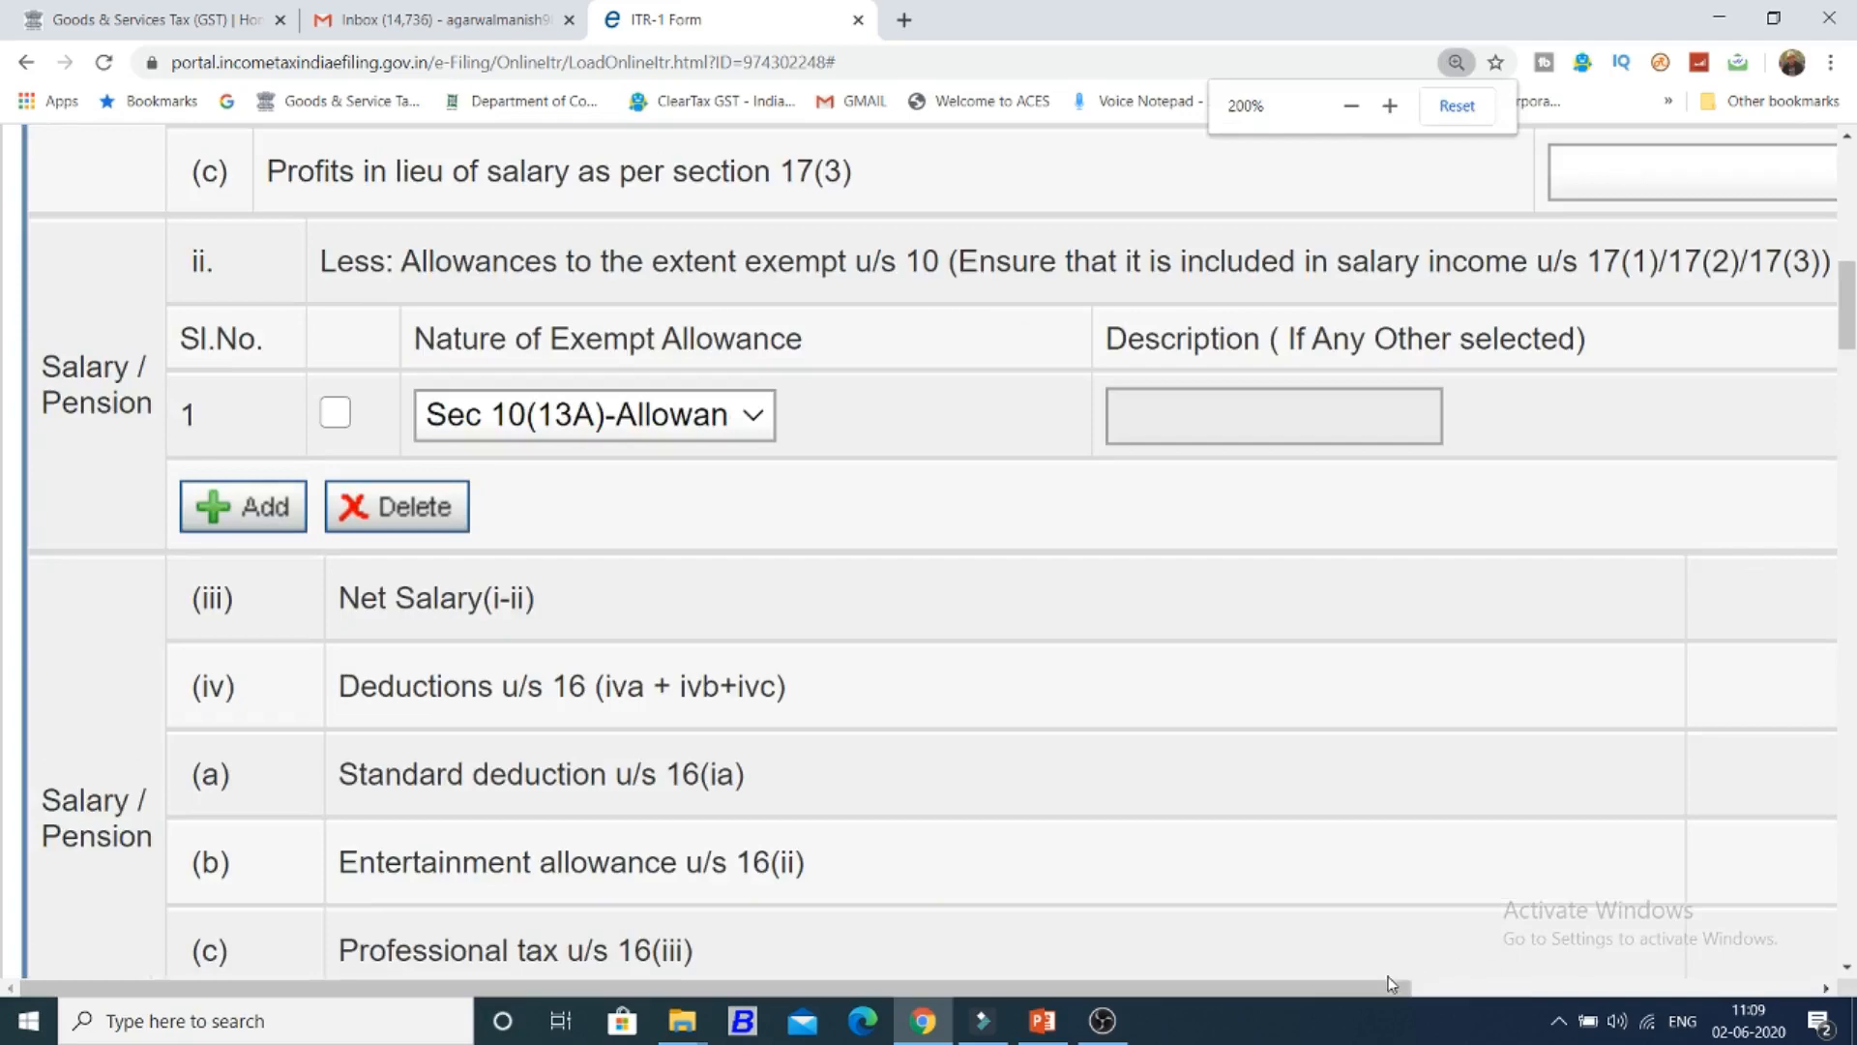
scroll(1389, 977, "down", 3)
left_click_drag(1323, 992, 1575, 999)
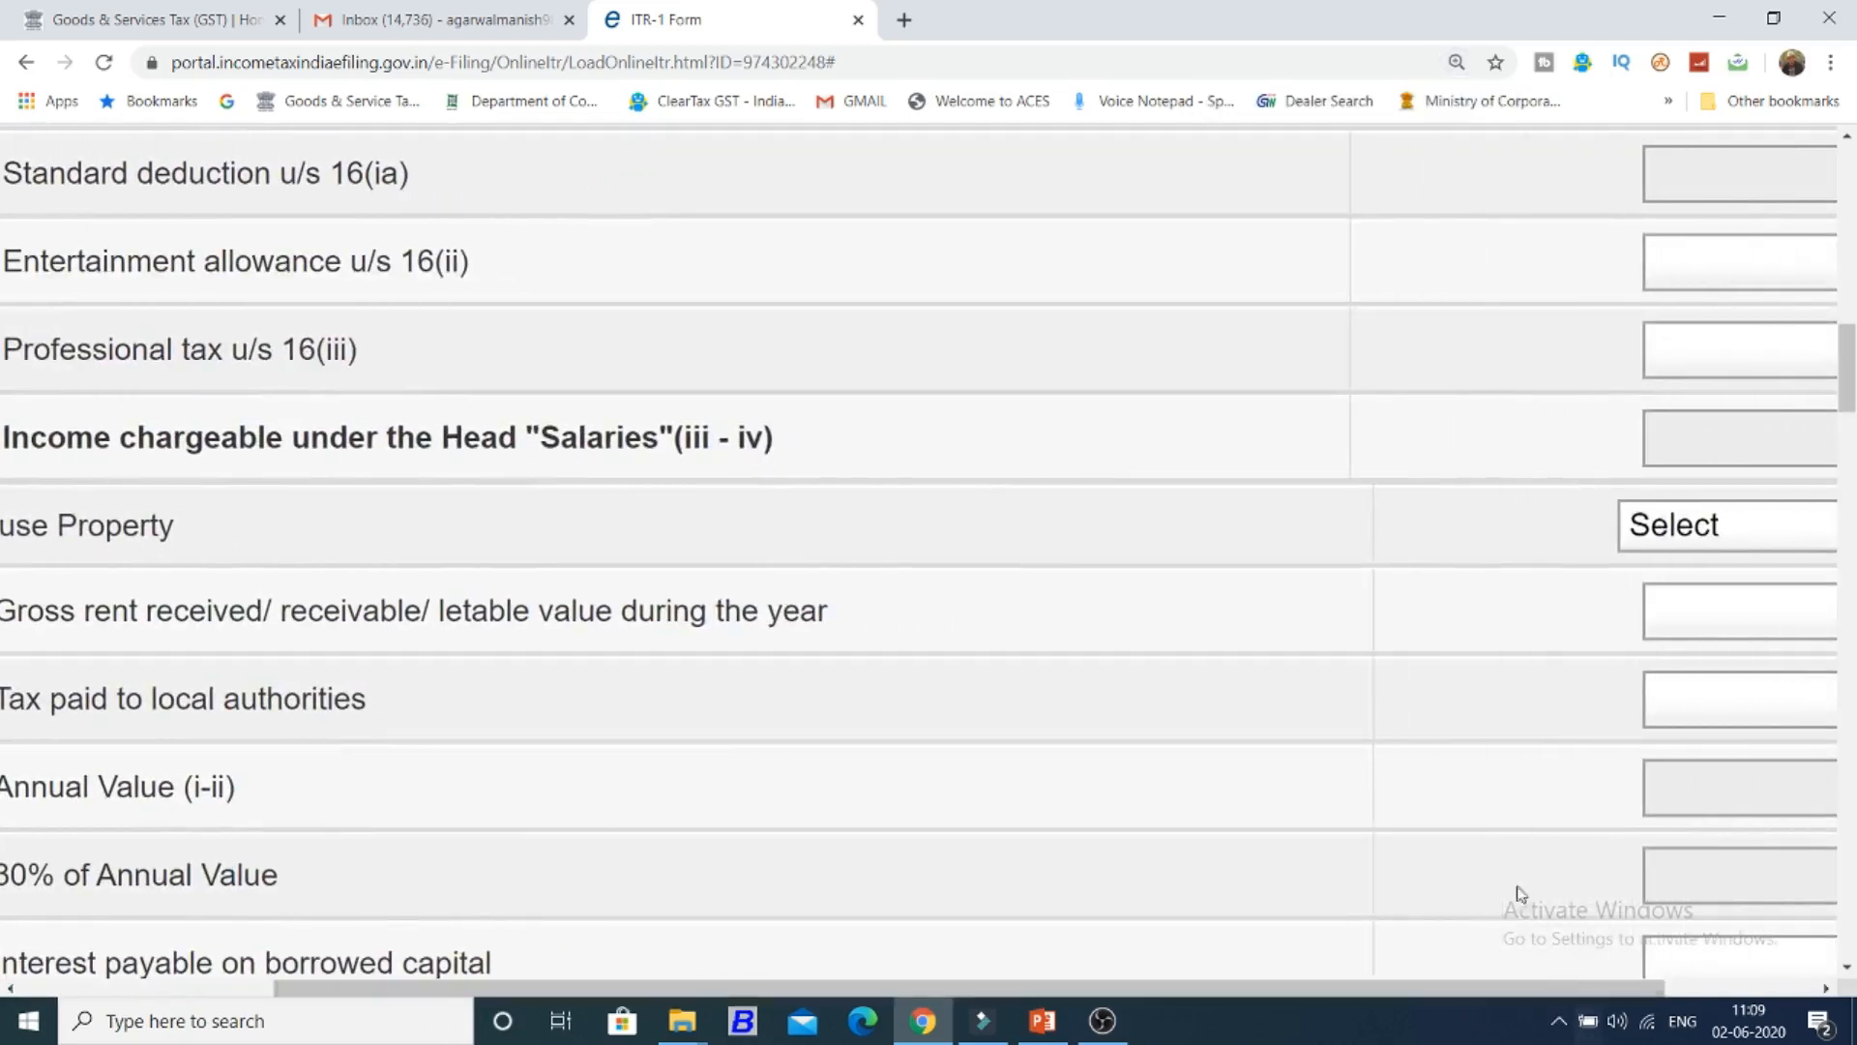
scroll(1500, 809, "down", 1, "ctrl")
scroll(1544, 705, "up", 1)
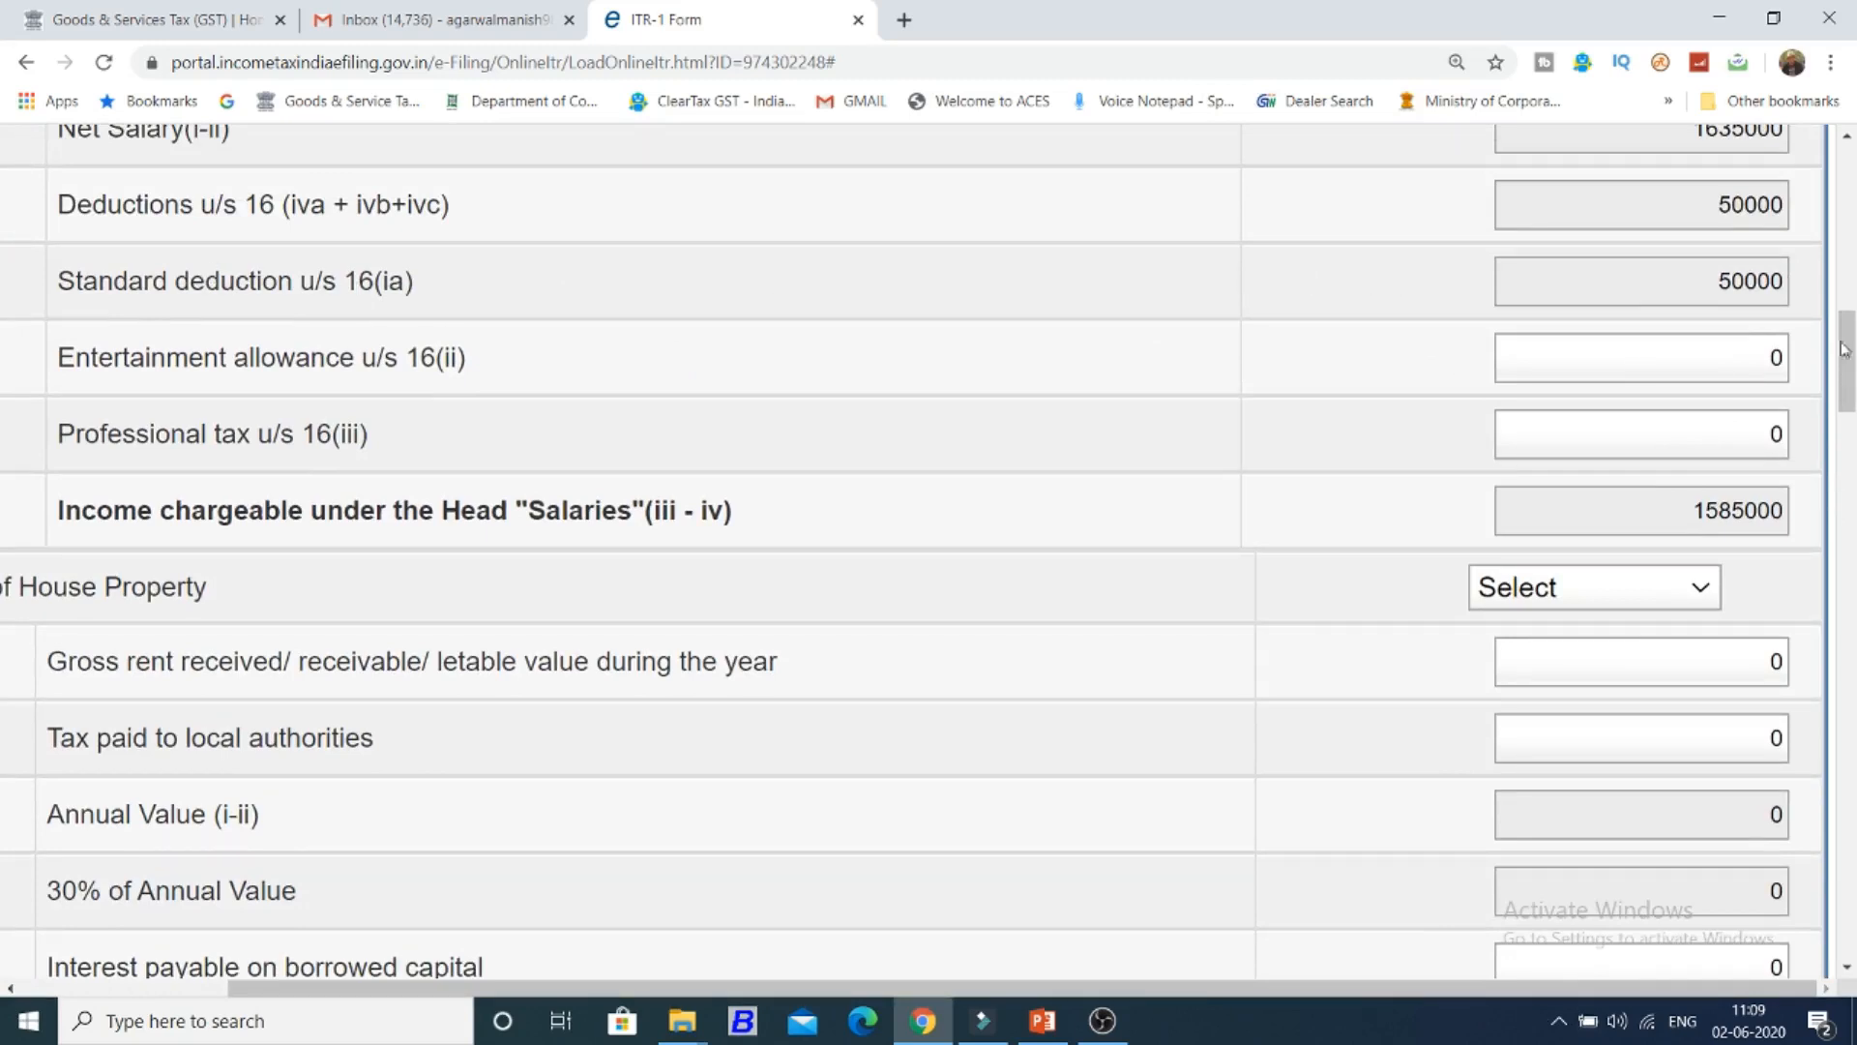
left_click(1748, 348)
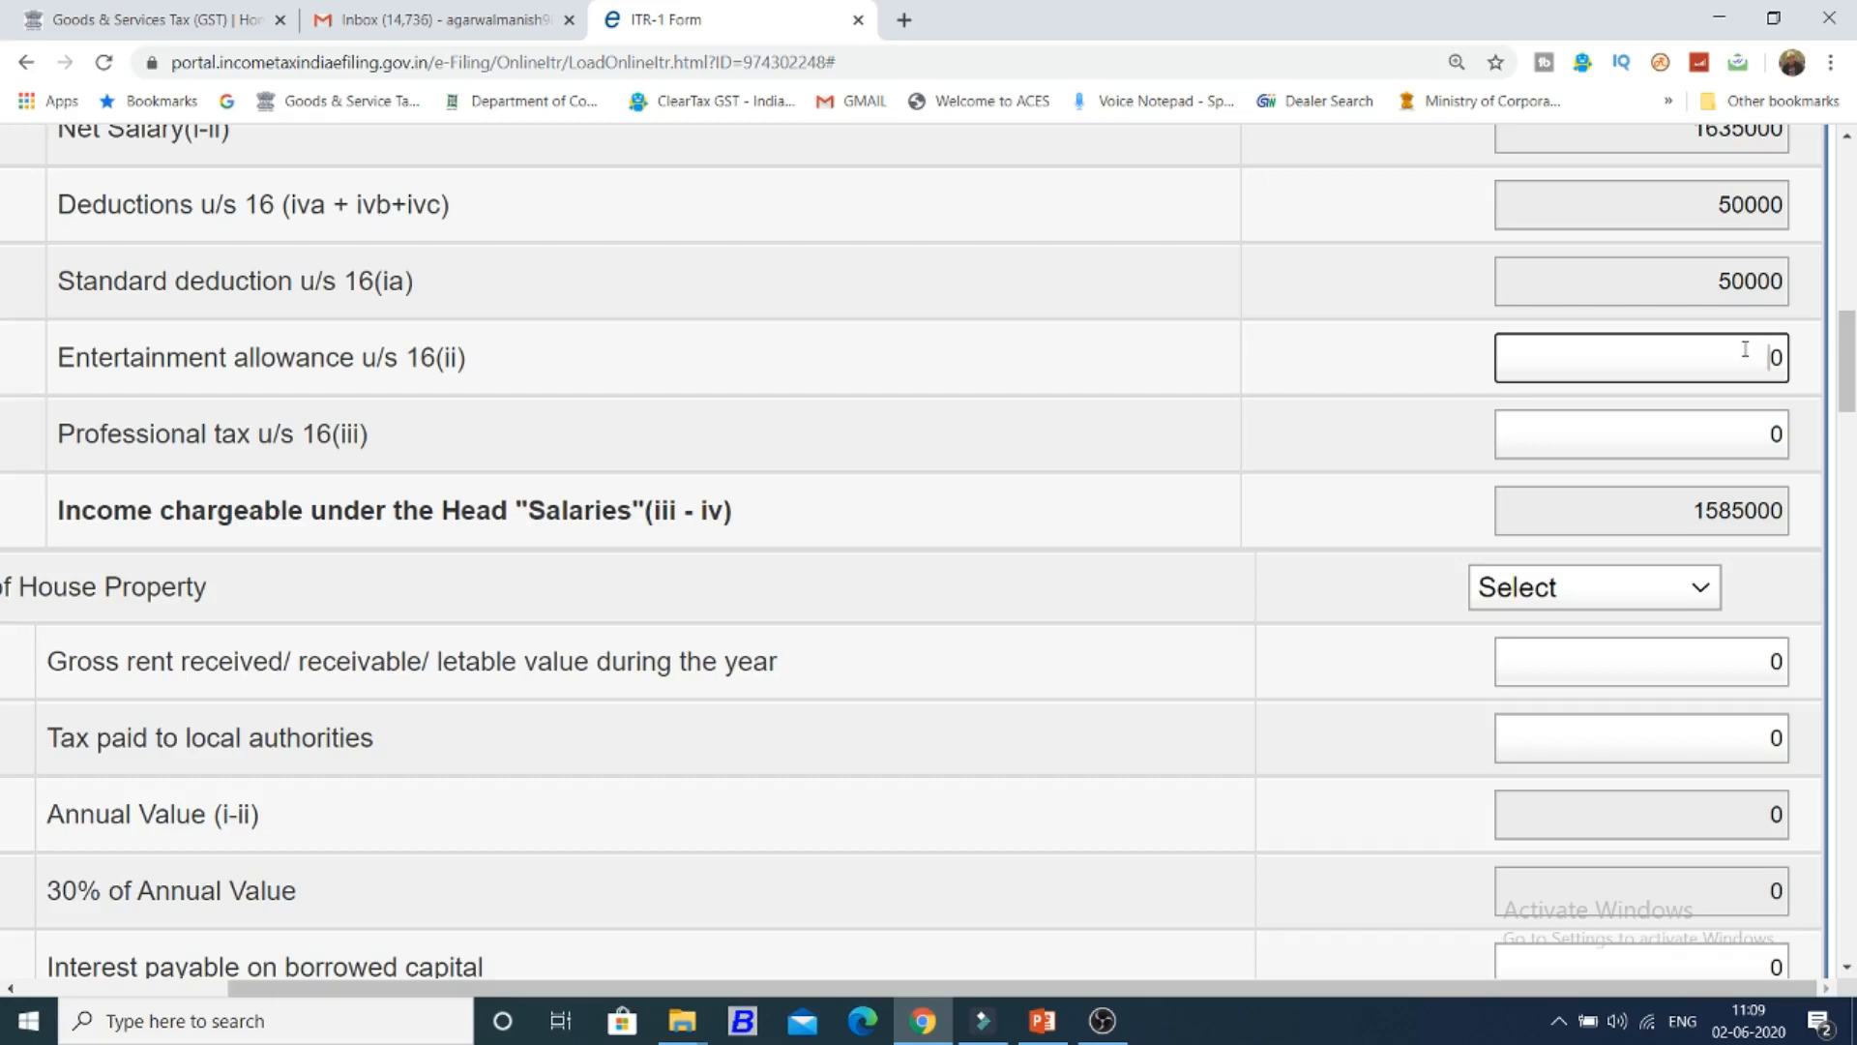
left_click(1679, 325)
left_click(1755, 355)
left_click(1687, 482)
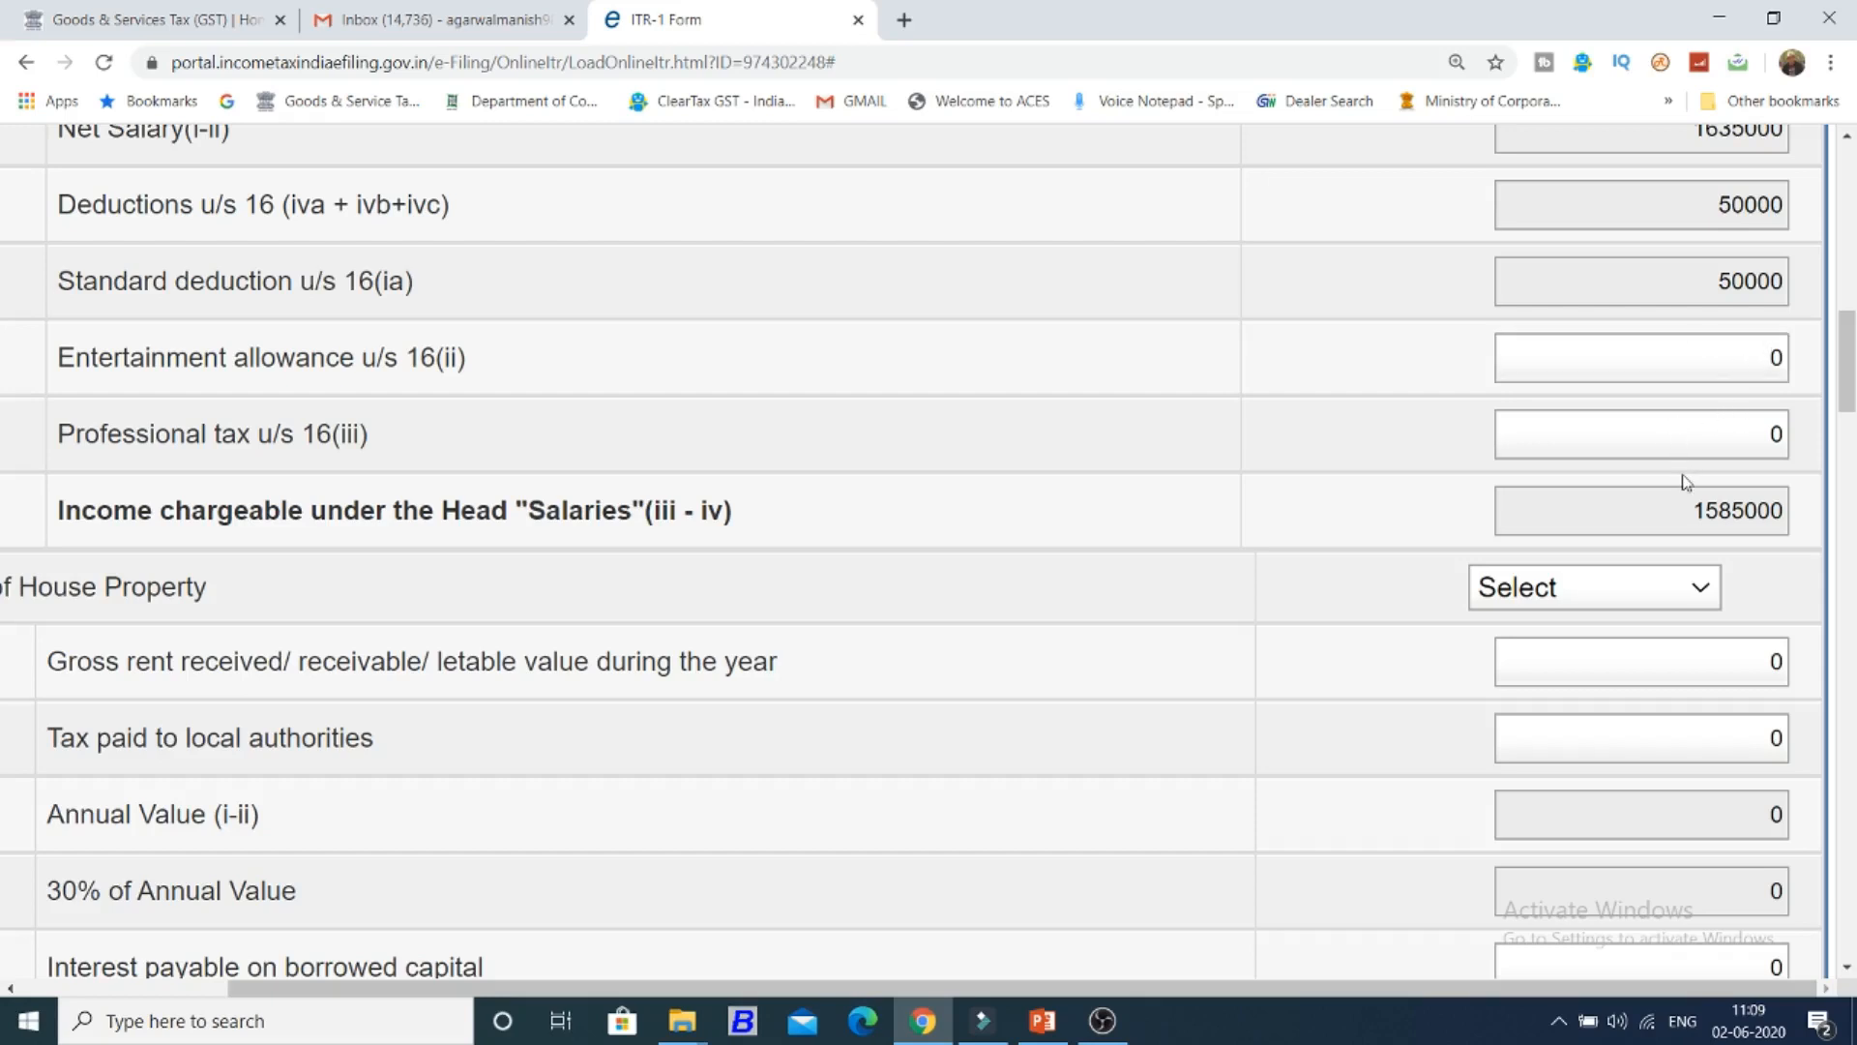
Enter 2400 as the professional tax u/s 16(iii).
double_click(1700, 421)
type("2400")
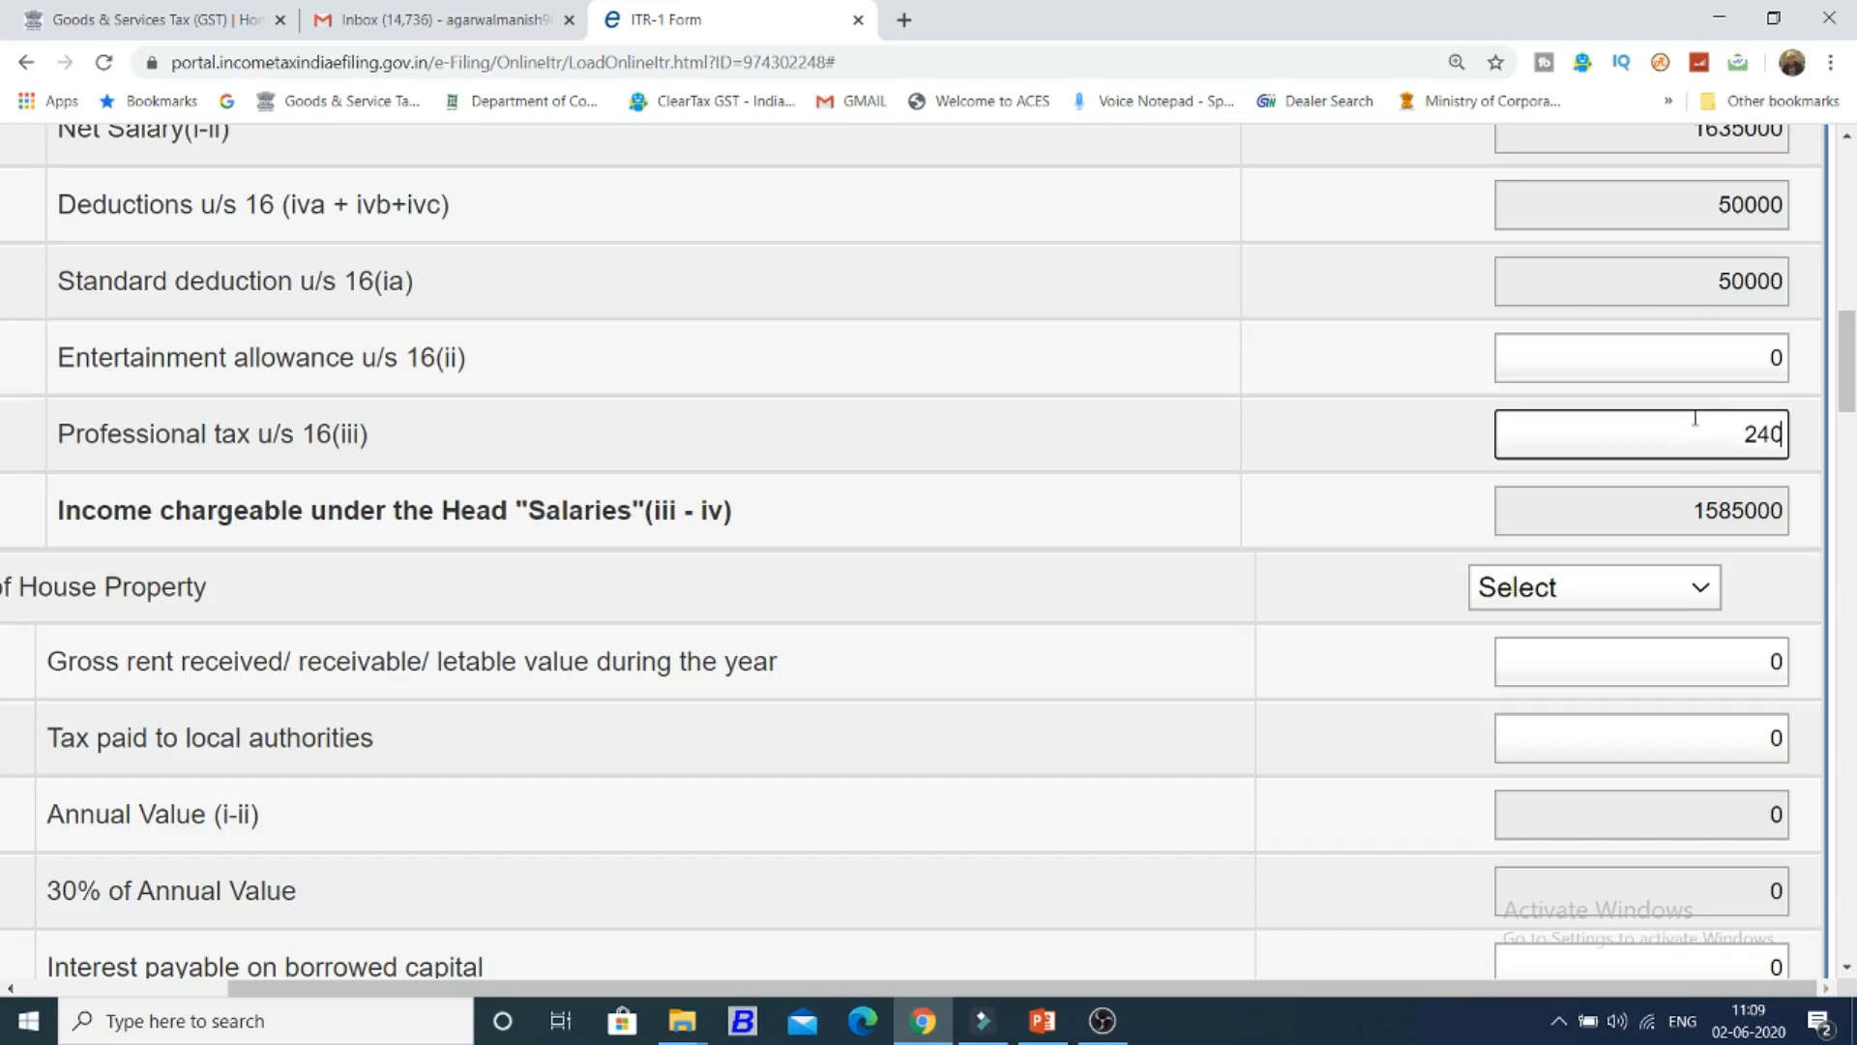
left_click(1271, 428)
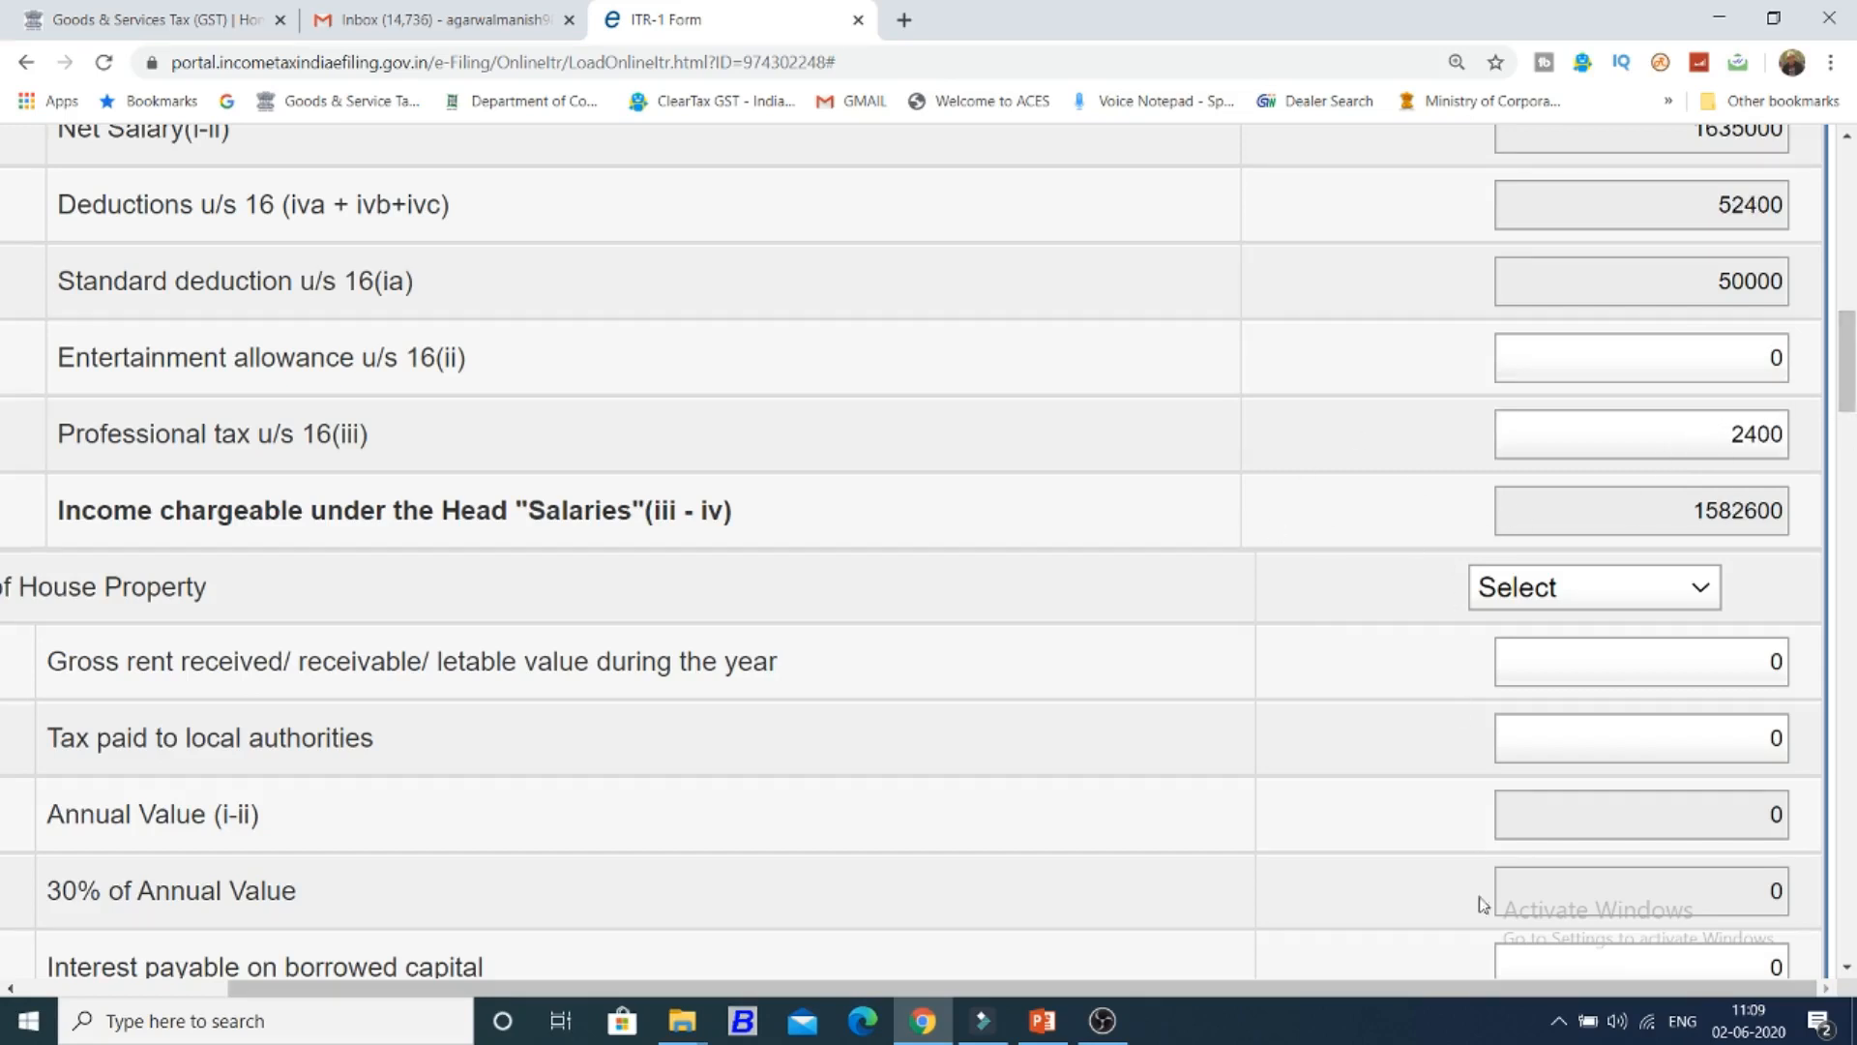
Try Self Occupied as the type of house property and check the borrowed capital interest and arrears fields.
left_click_drag(1493, 986, 1483, 986)
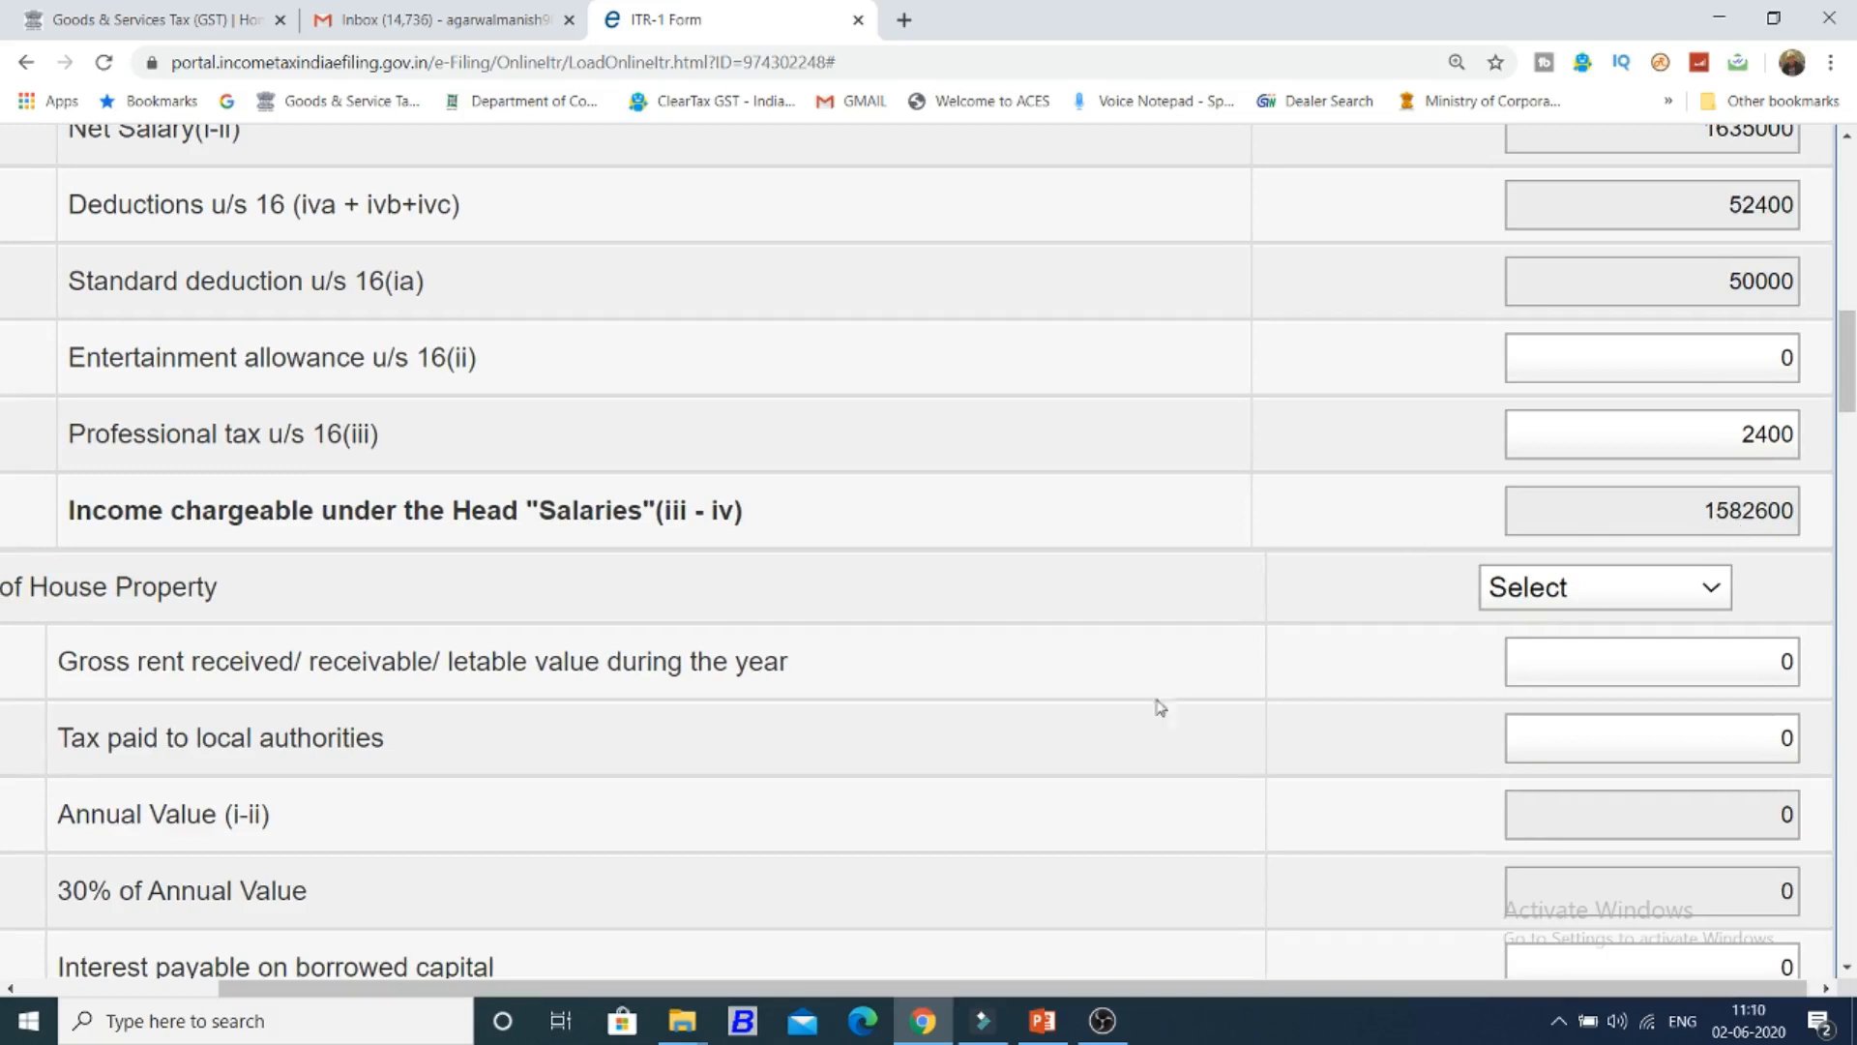
left_click_drag(856, 1003, 735, 1003)
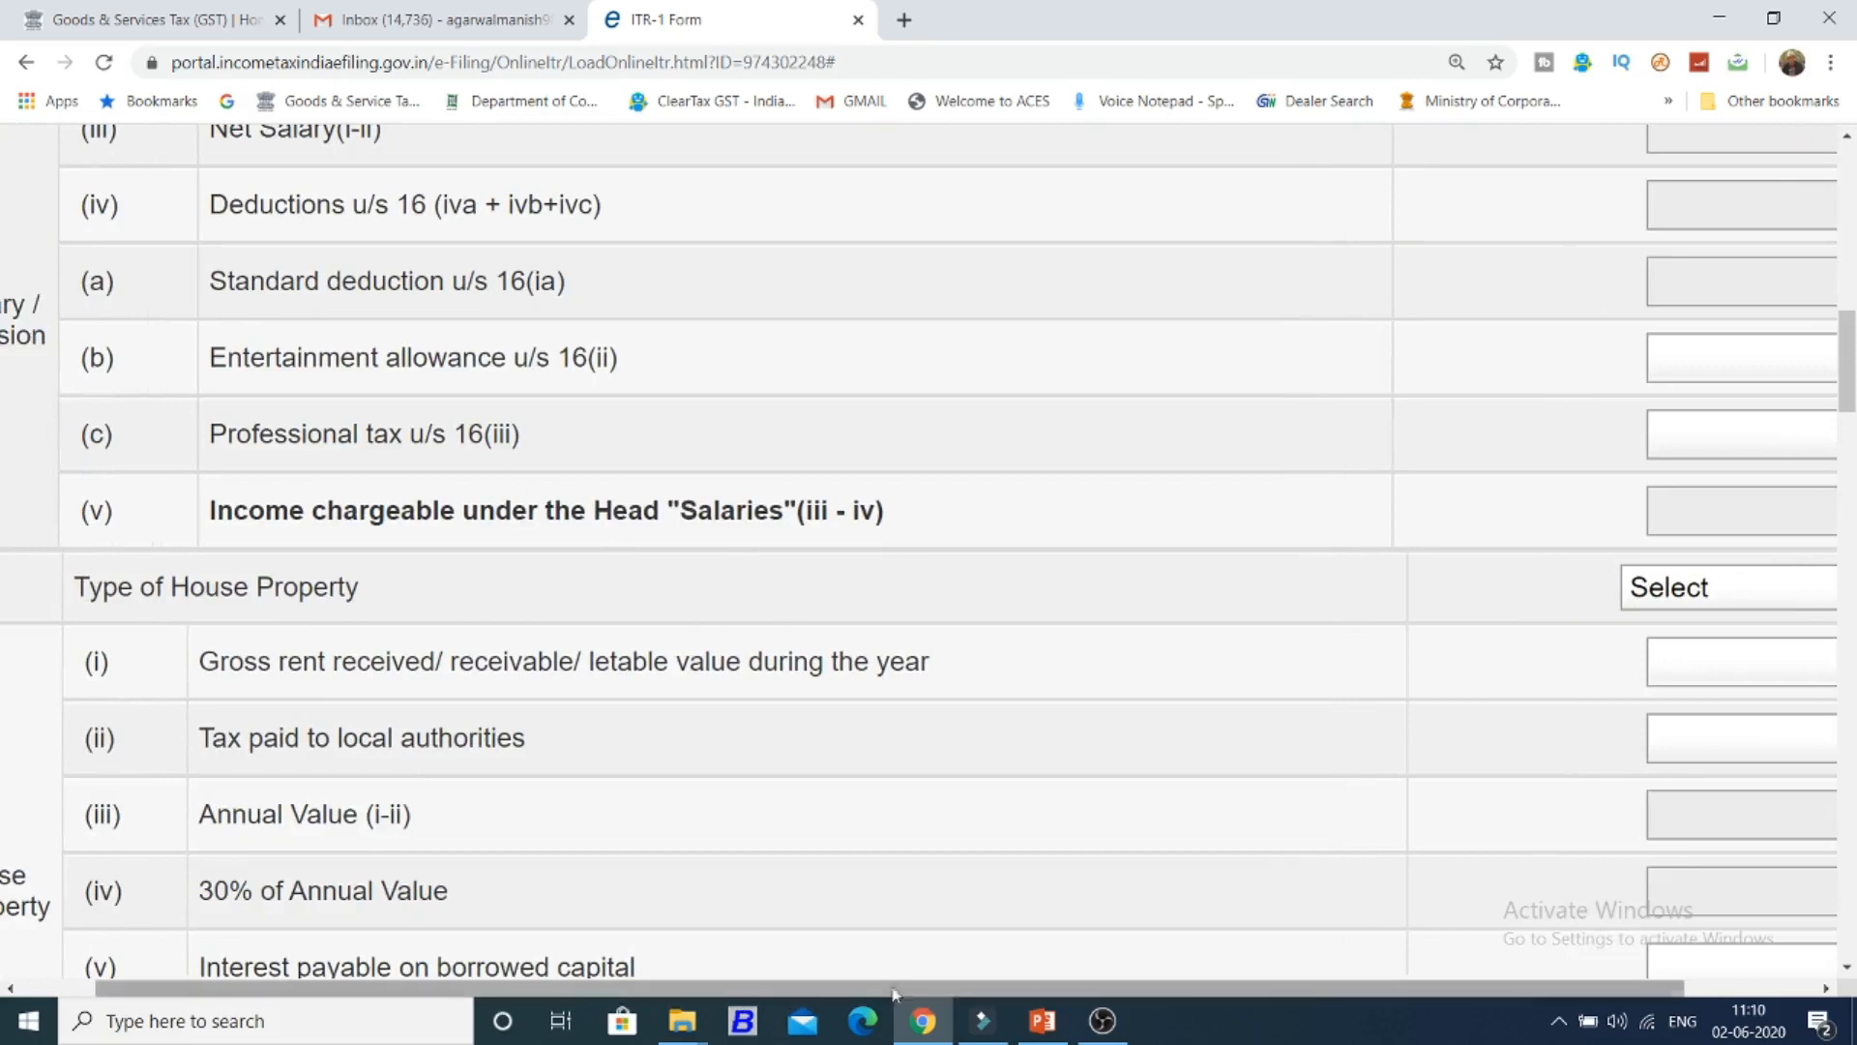
left_click_drag(779, 988, 1016, 993)
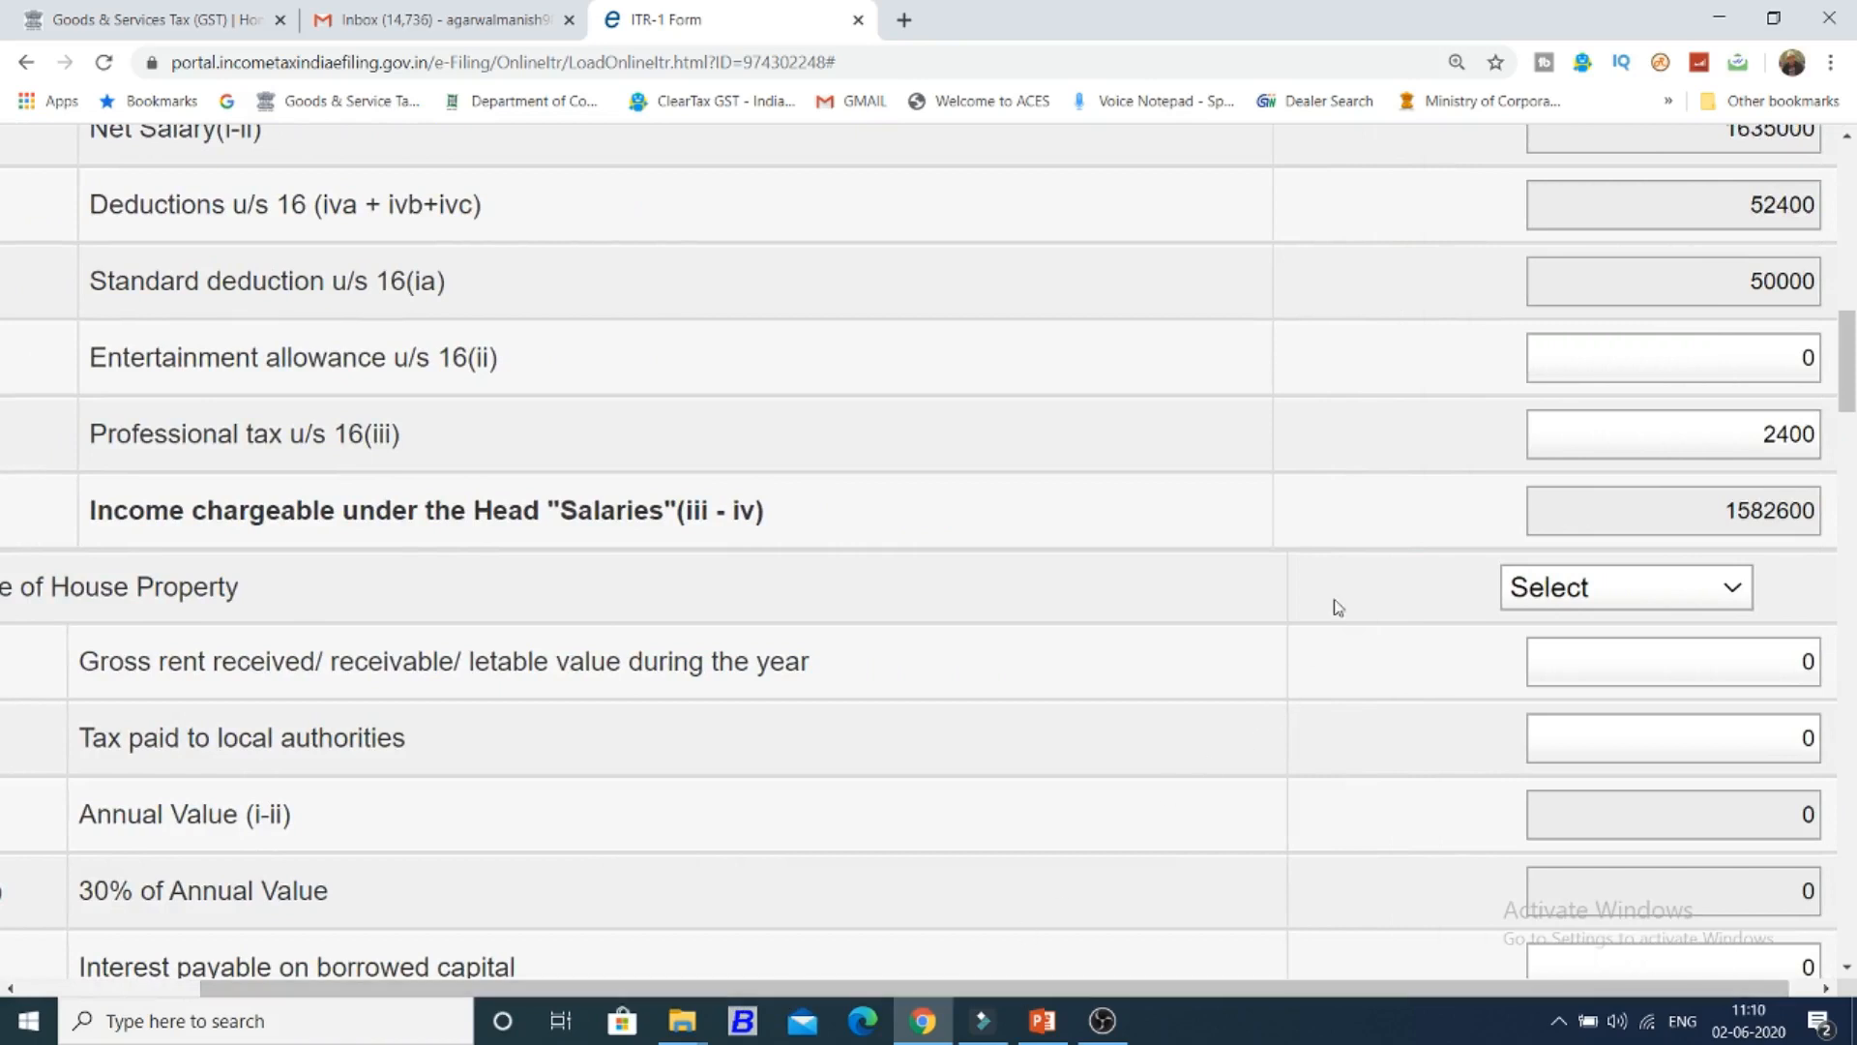
scroll(1338, 608, "down", 1)
left_click(1608, 466)
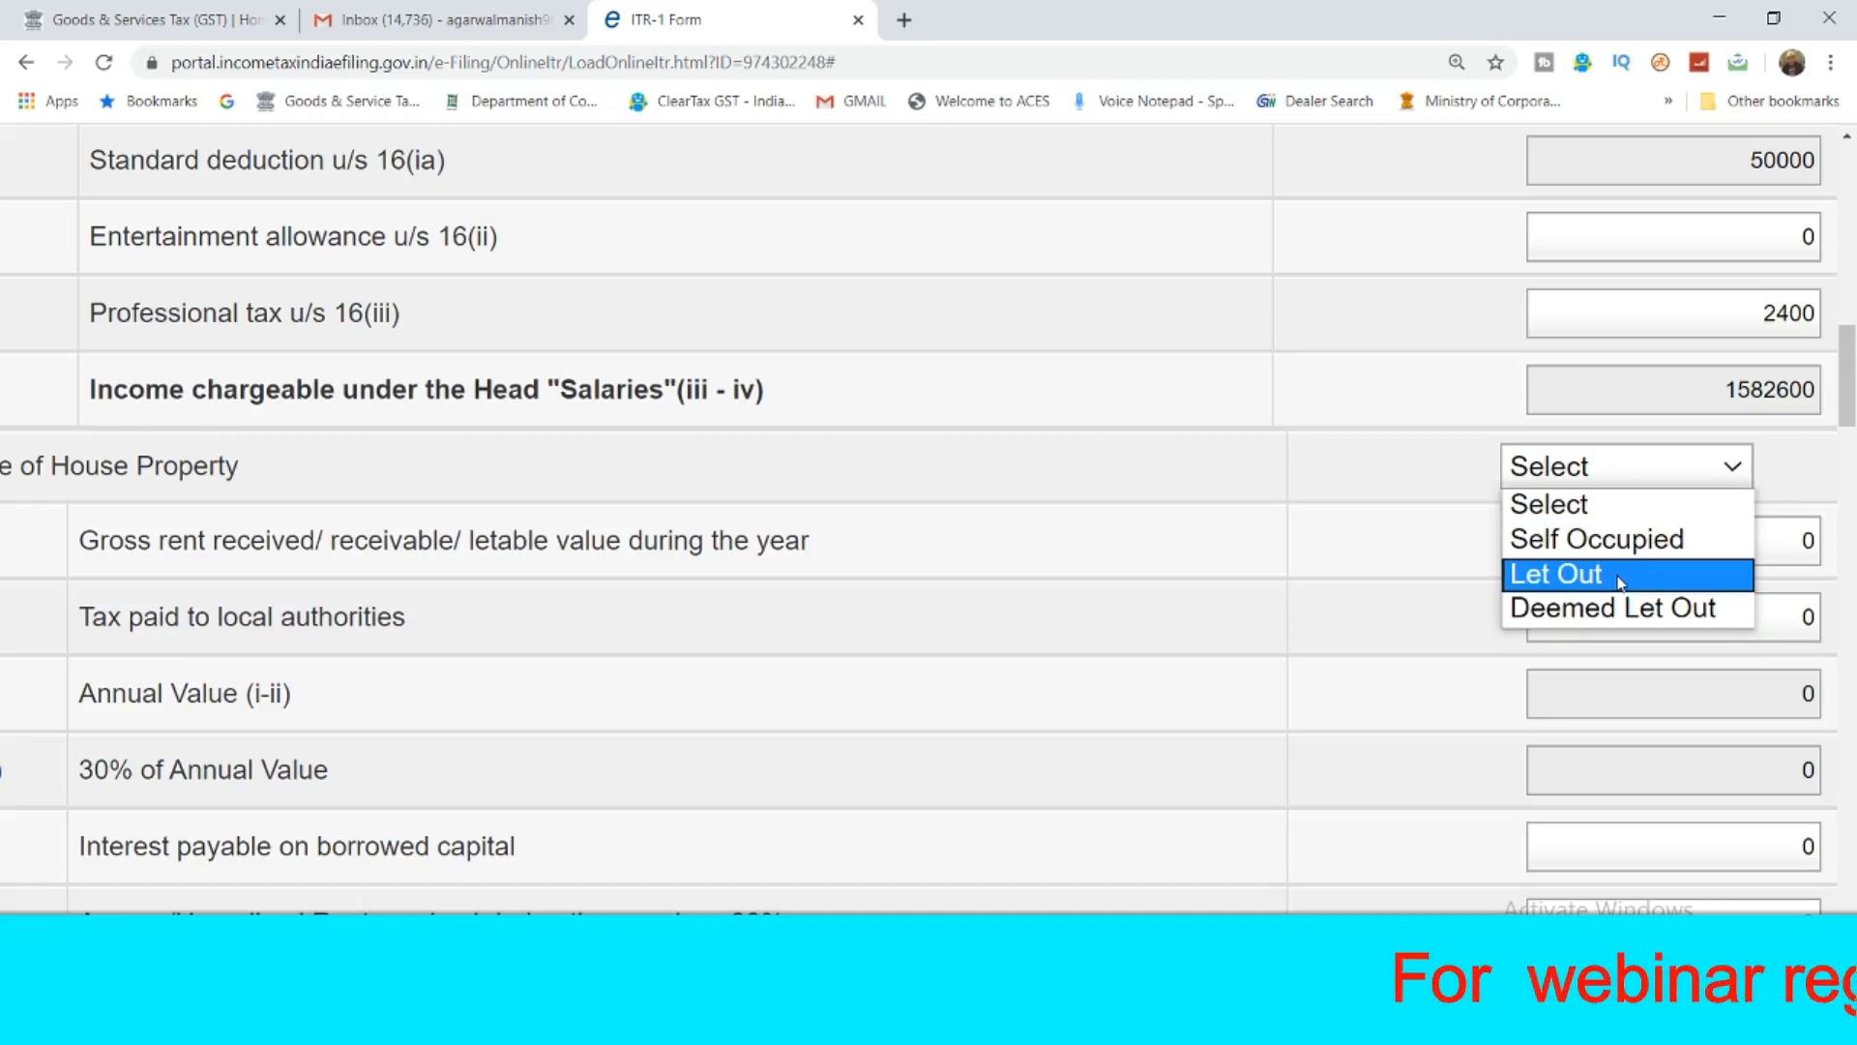
left_click(1632, 547)
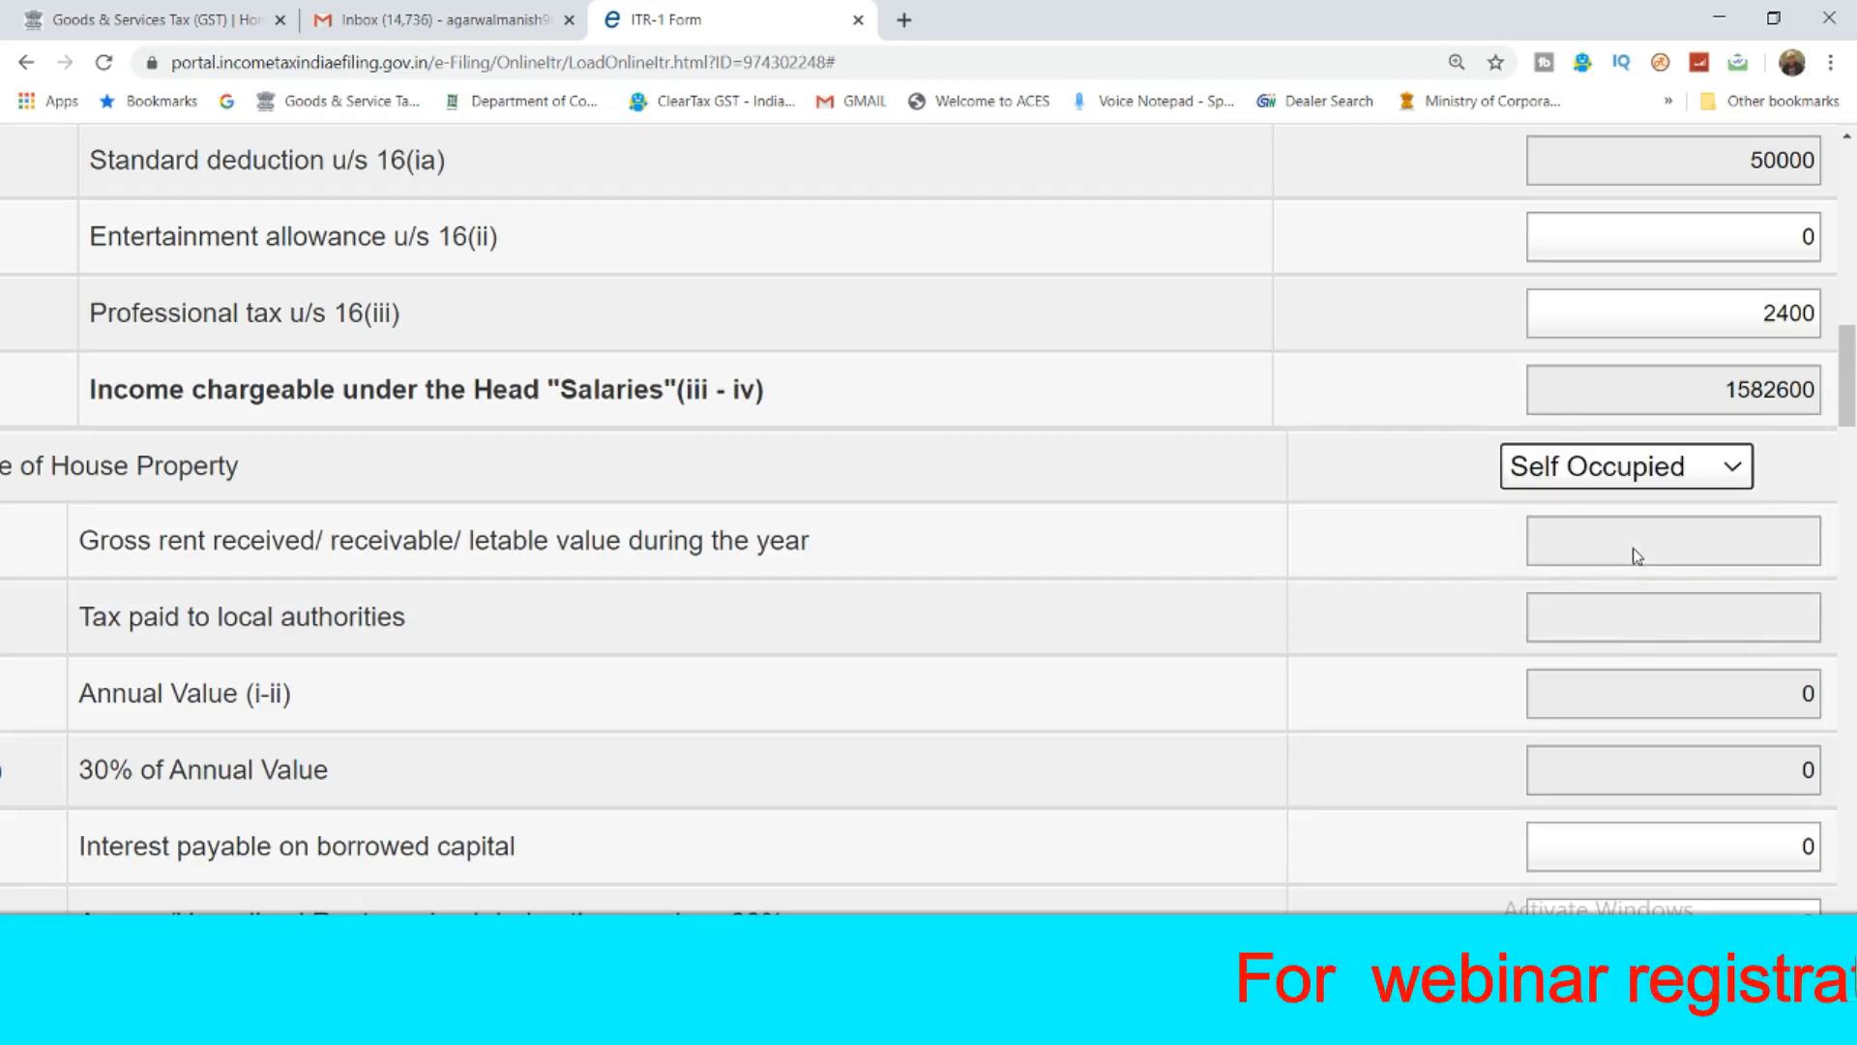
scroll(1625, 568, "down", 1)
left_click(1625, 719)
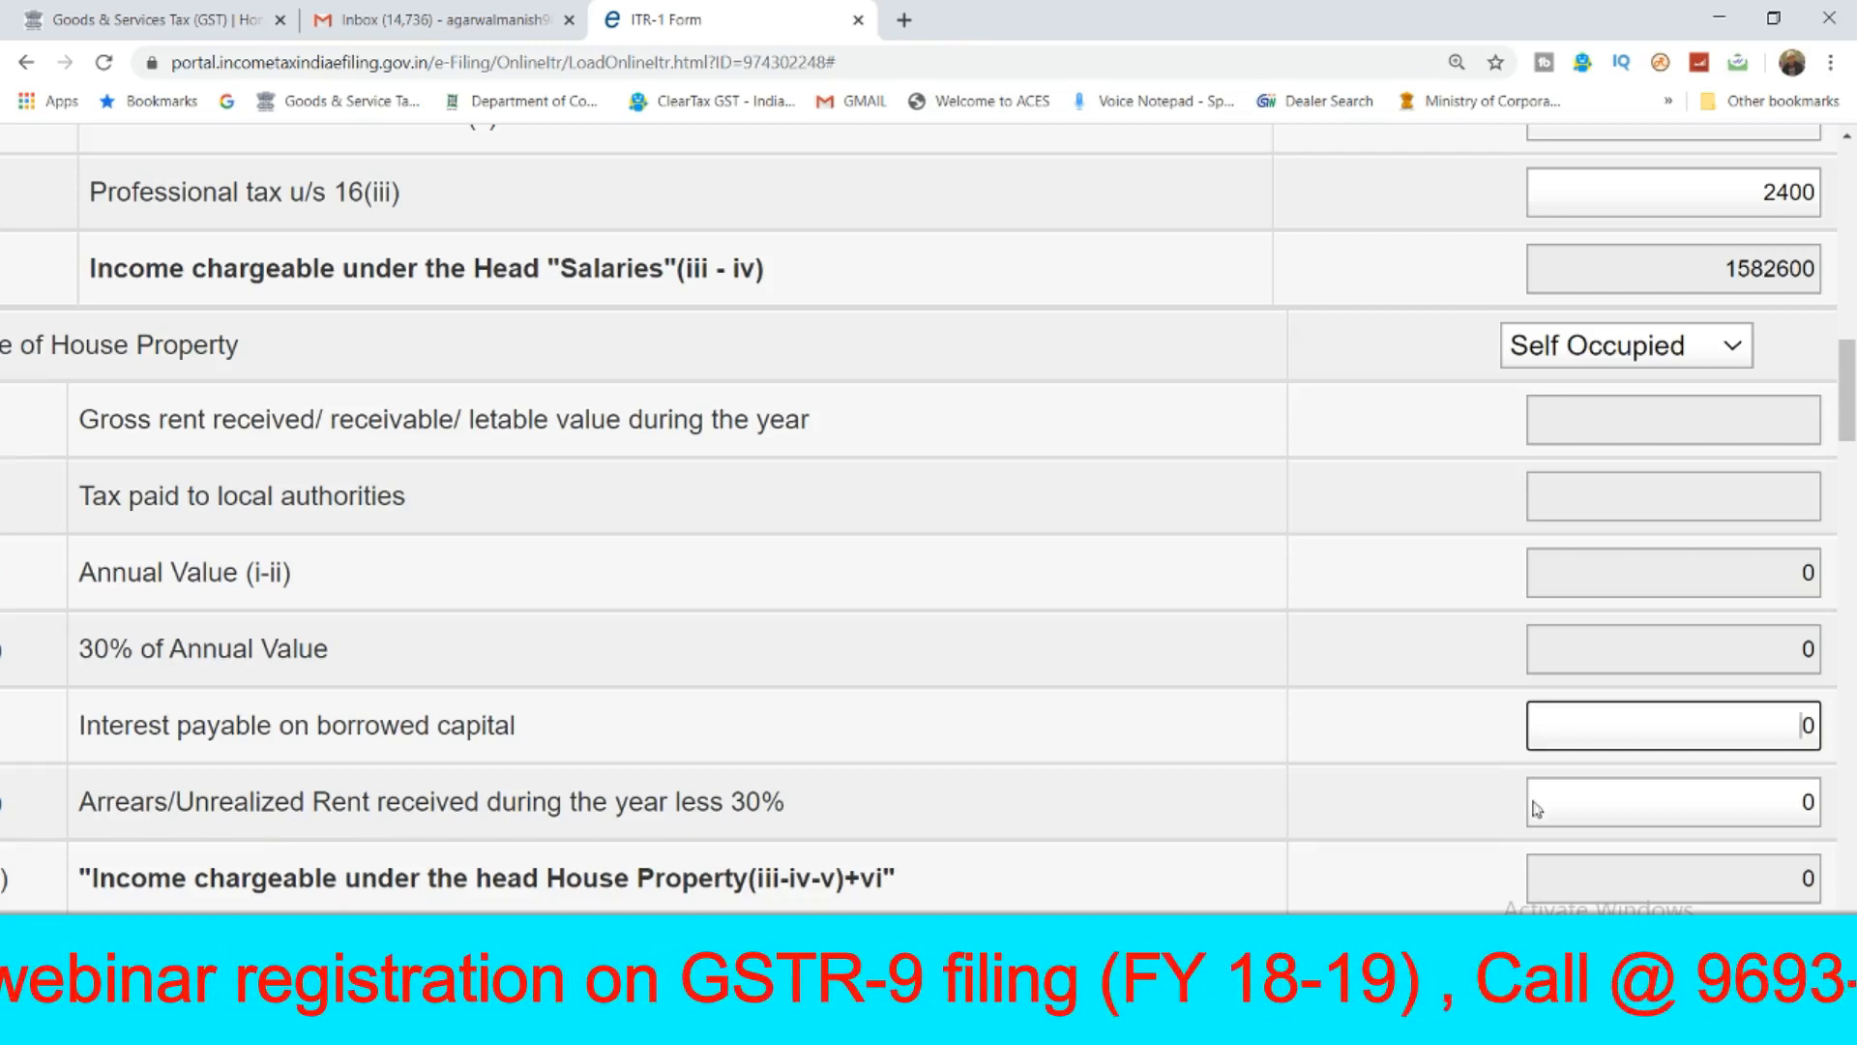
left_click(1786, 813)
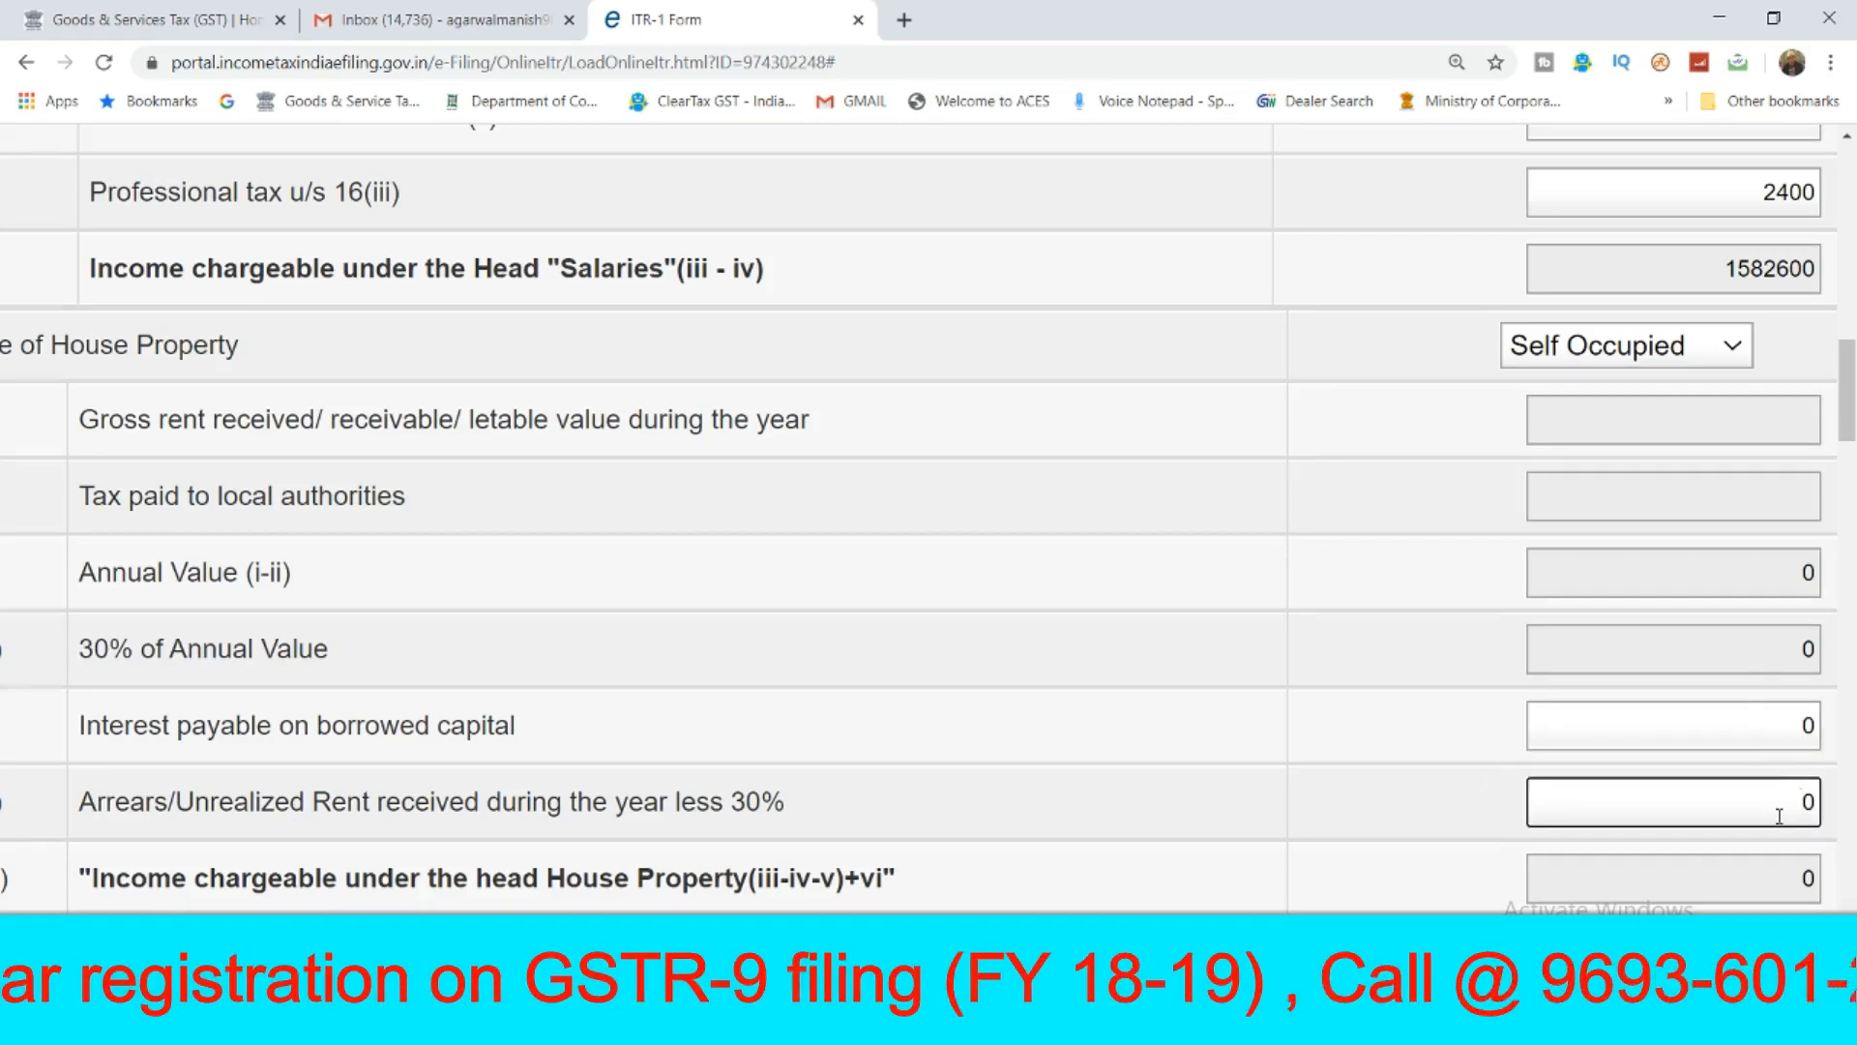
Set the type of house property to Let Out and enter 15000 as the gross rent received.
left_click(1677, 358)
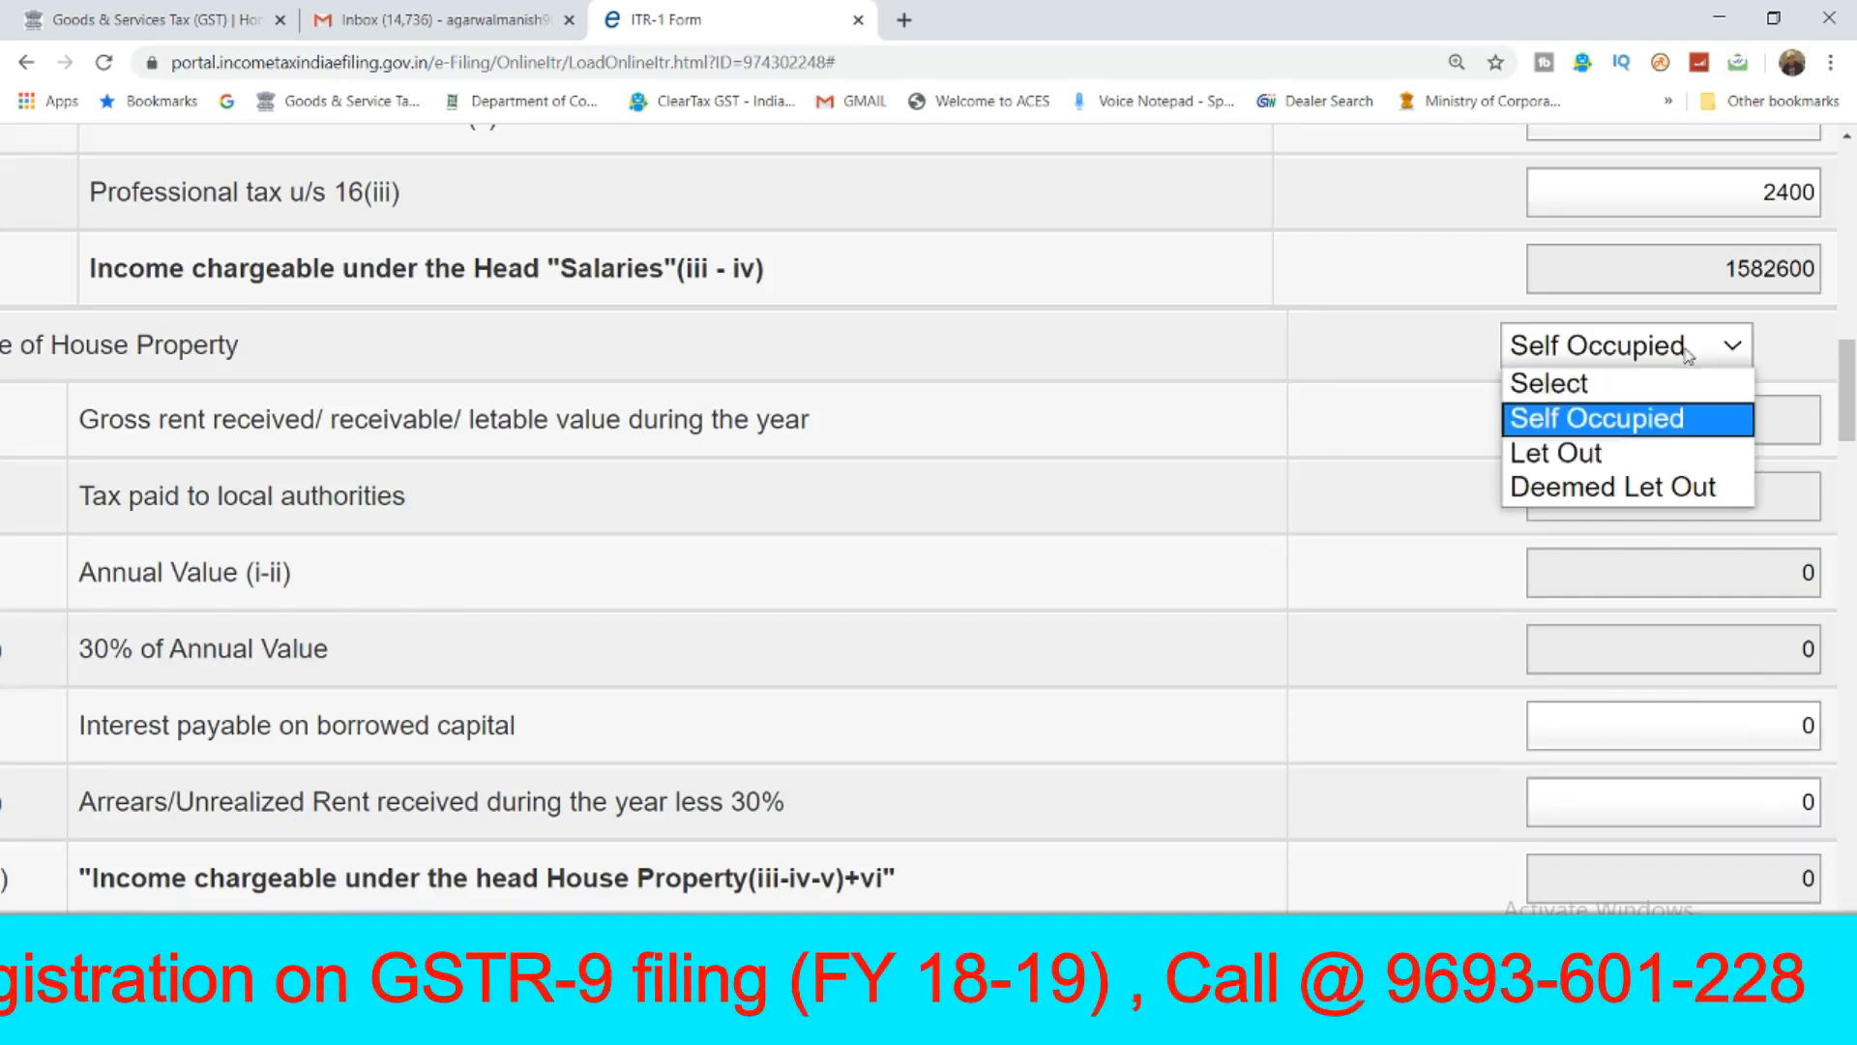
left_click(1670, 451)
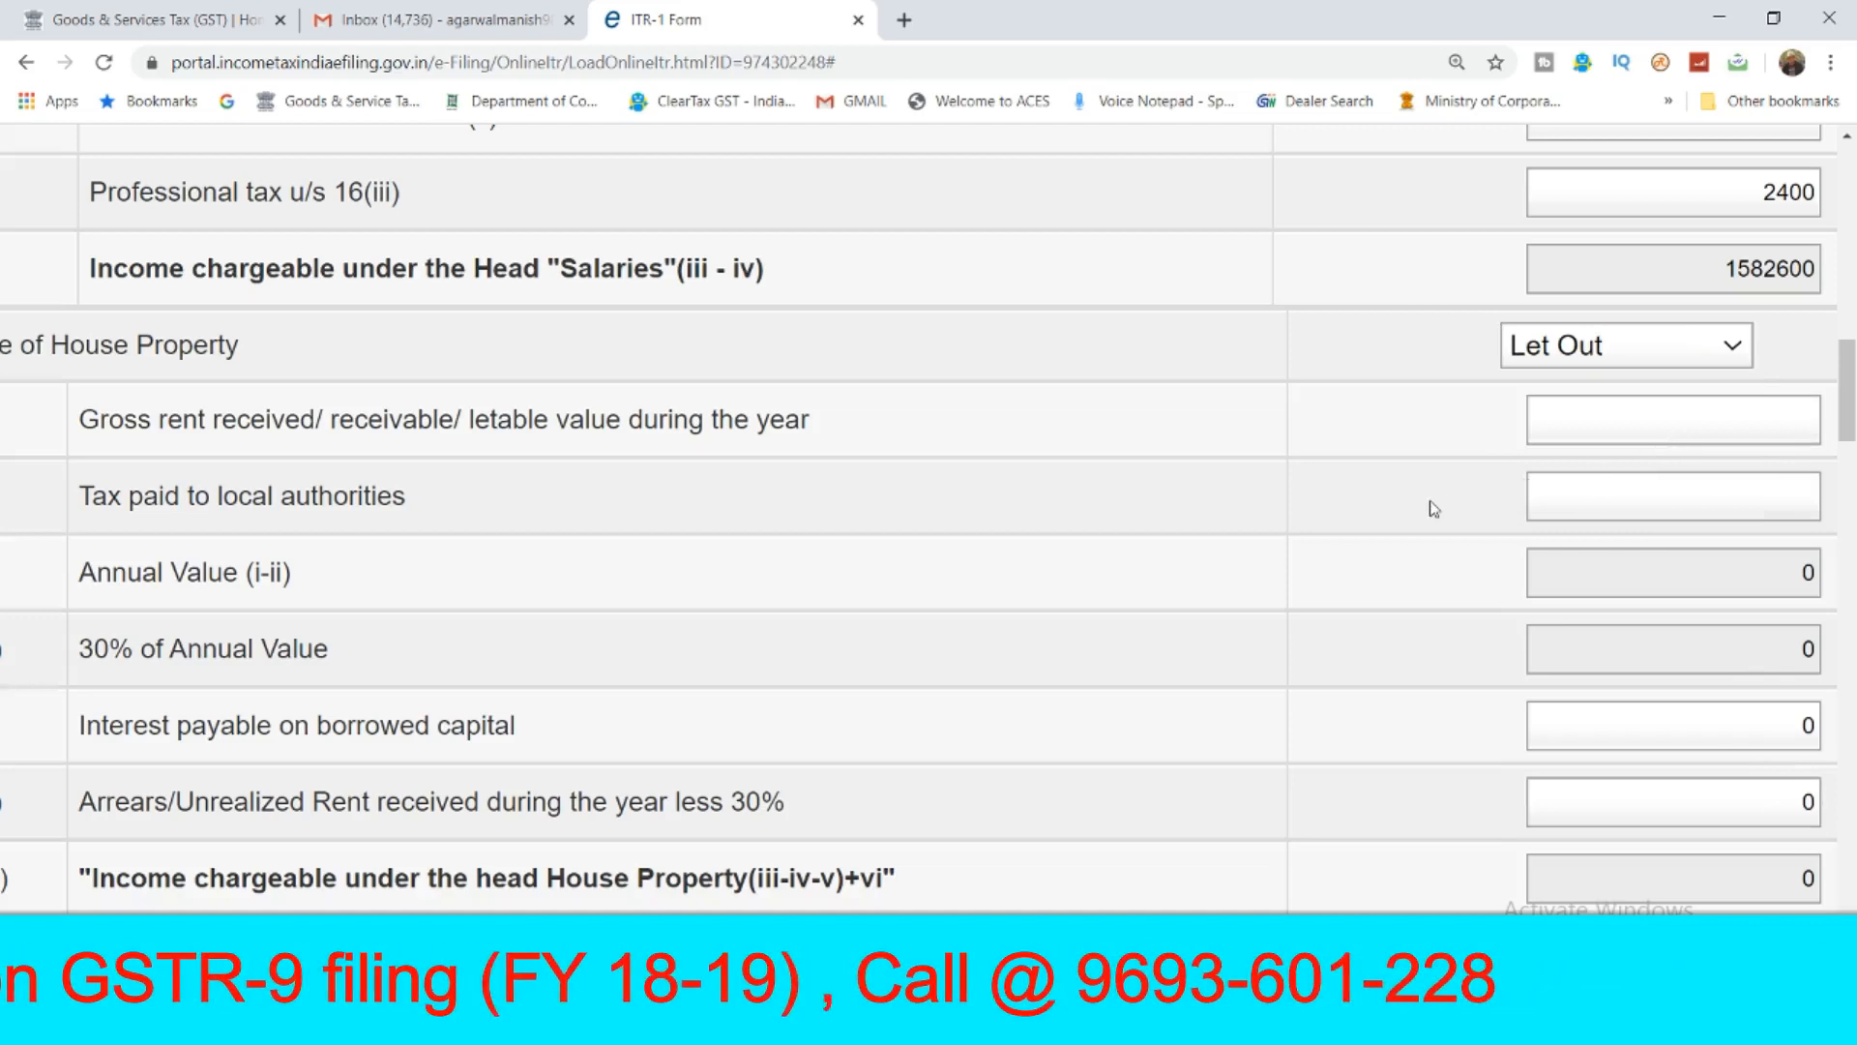
left_click(1702, 406)
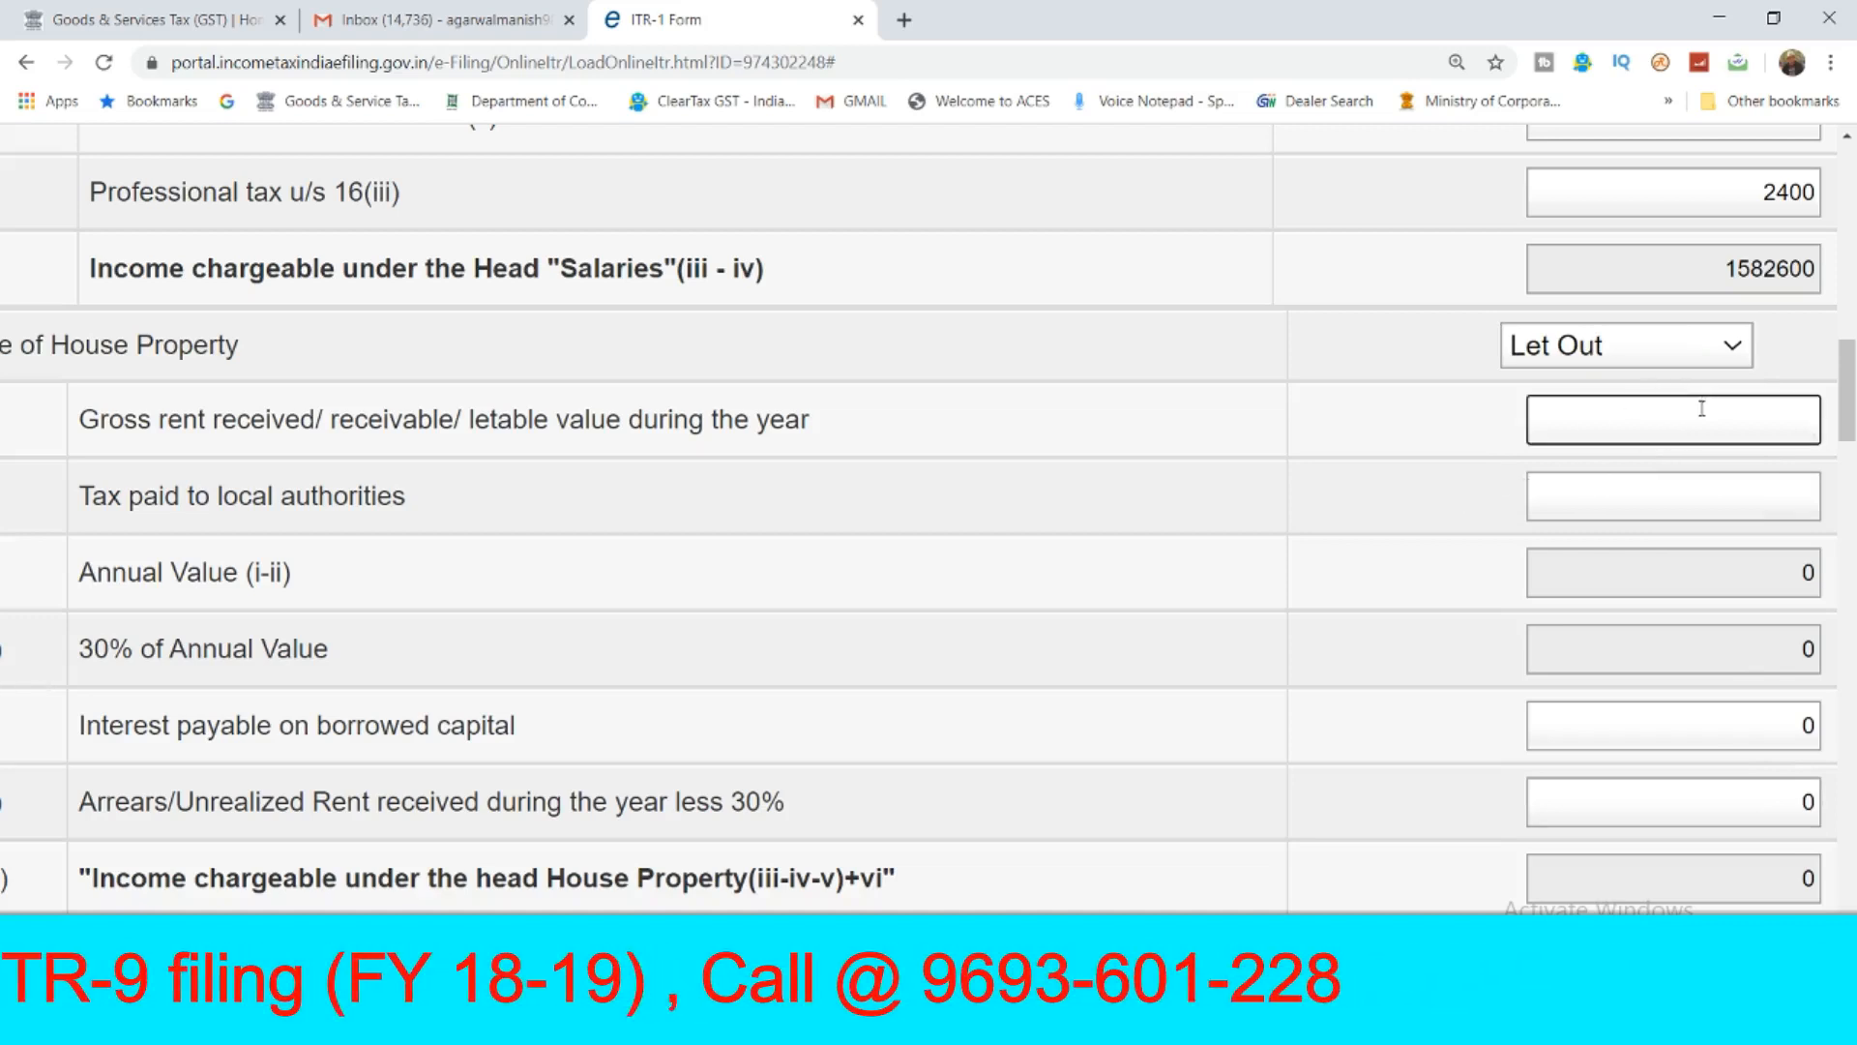
type("1")
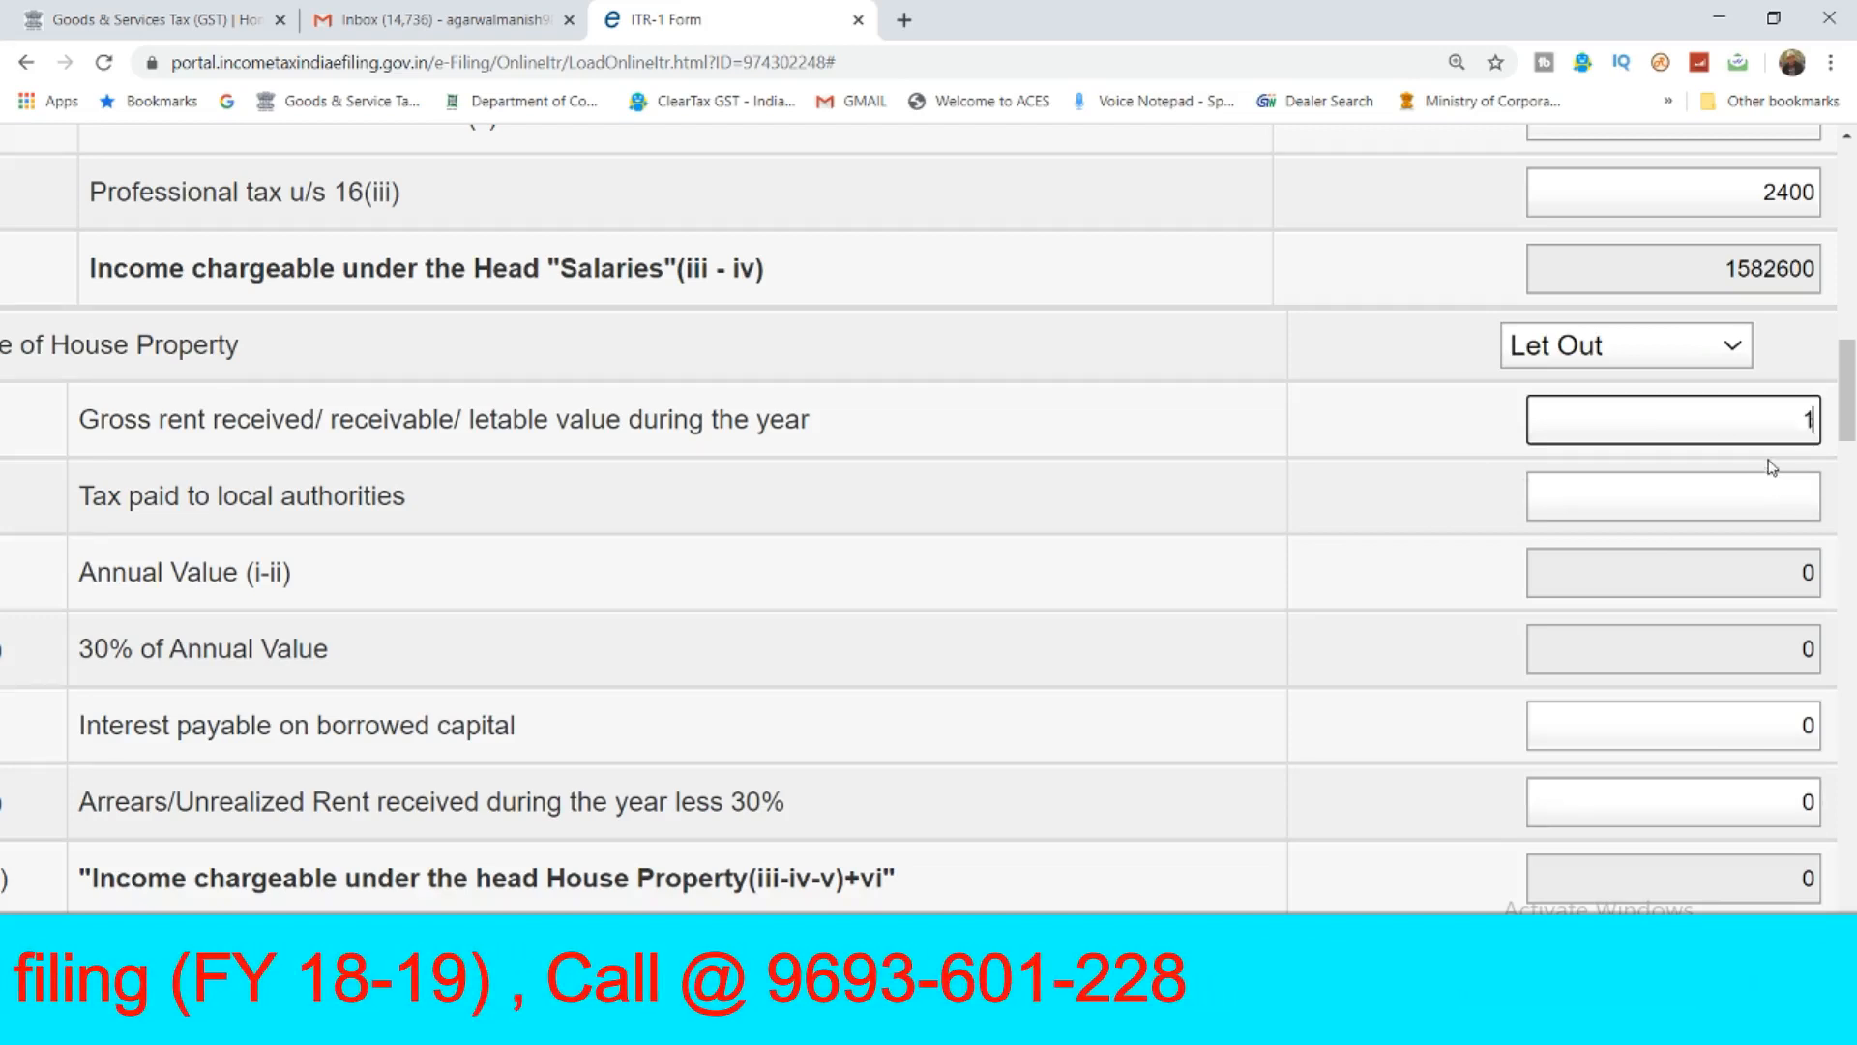
type("5000")
left_click(1415, 481)
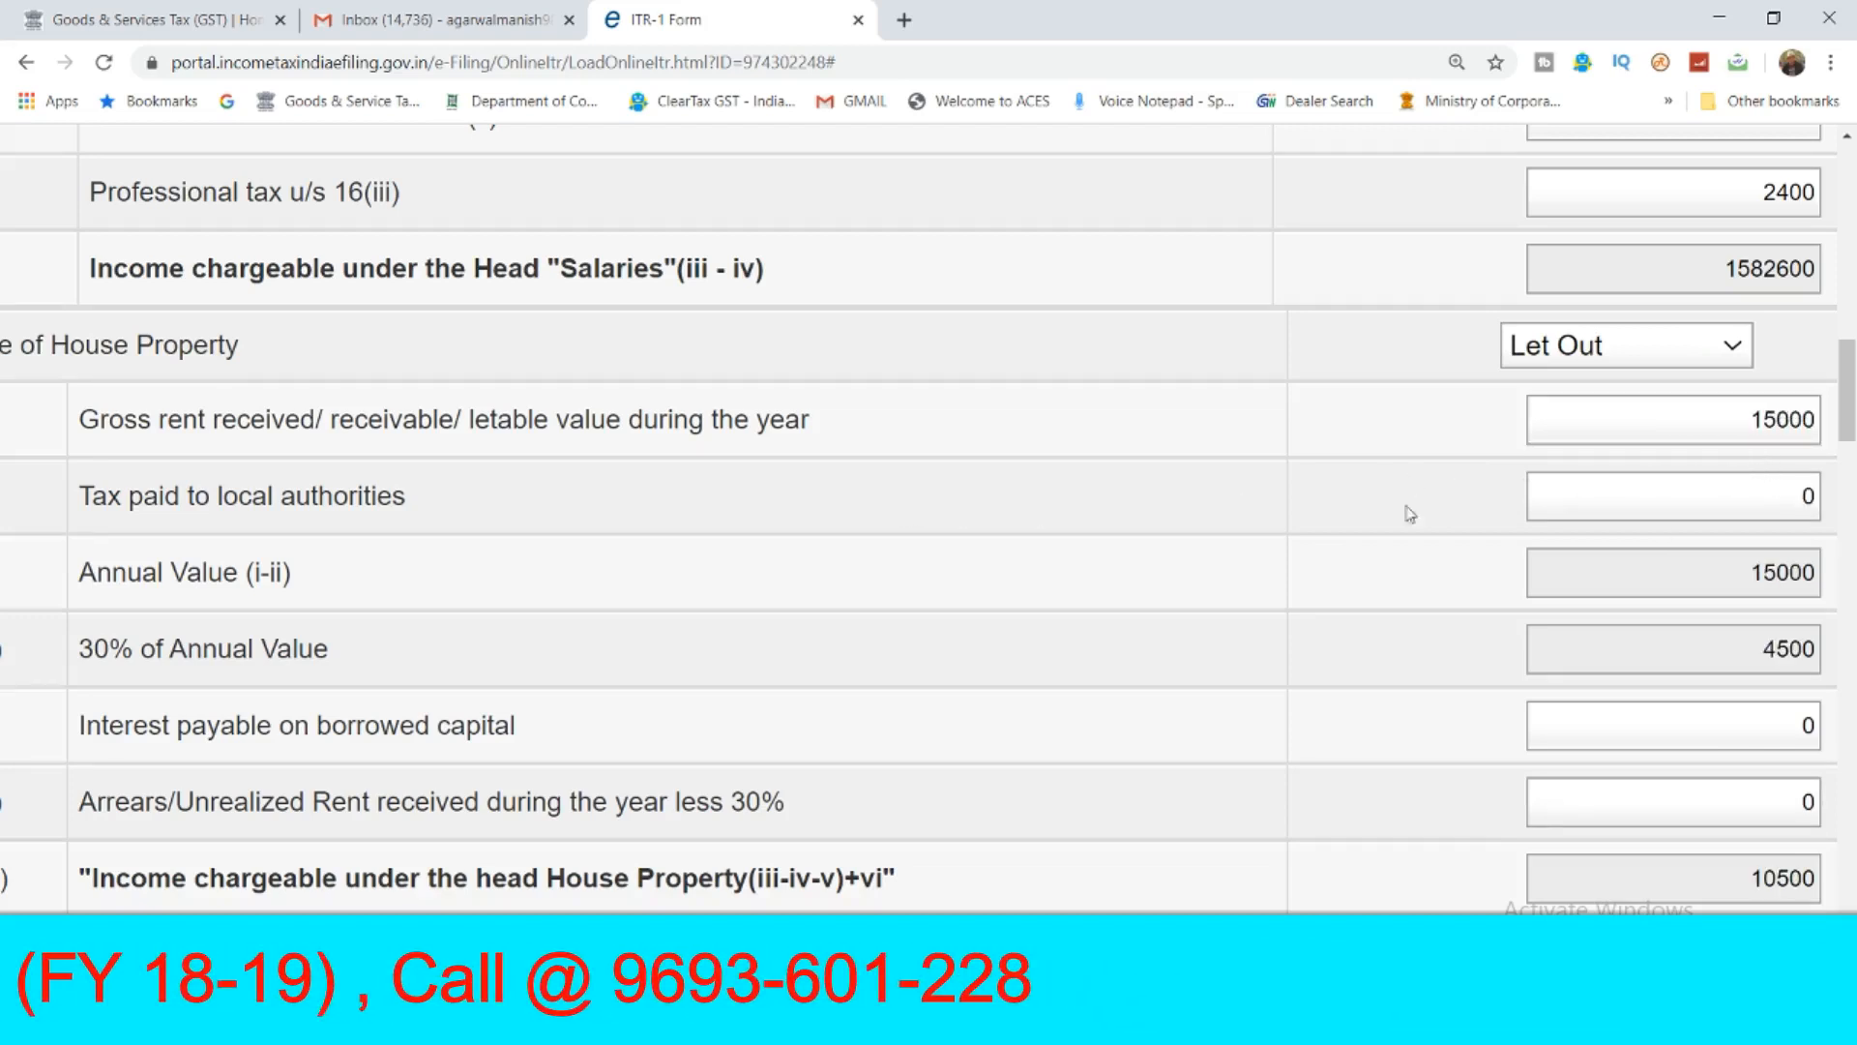
Enter 120 as the tax paid to local authorities for the let-out property.
left_click(1753, 511)
double_click(1753, 503)
type("120")
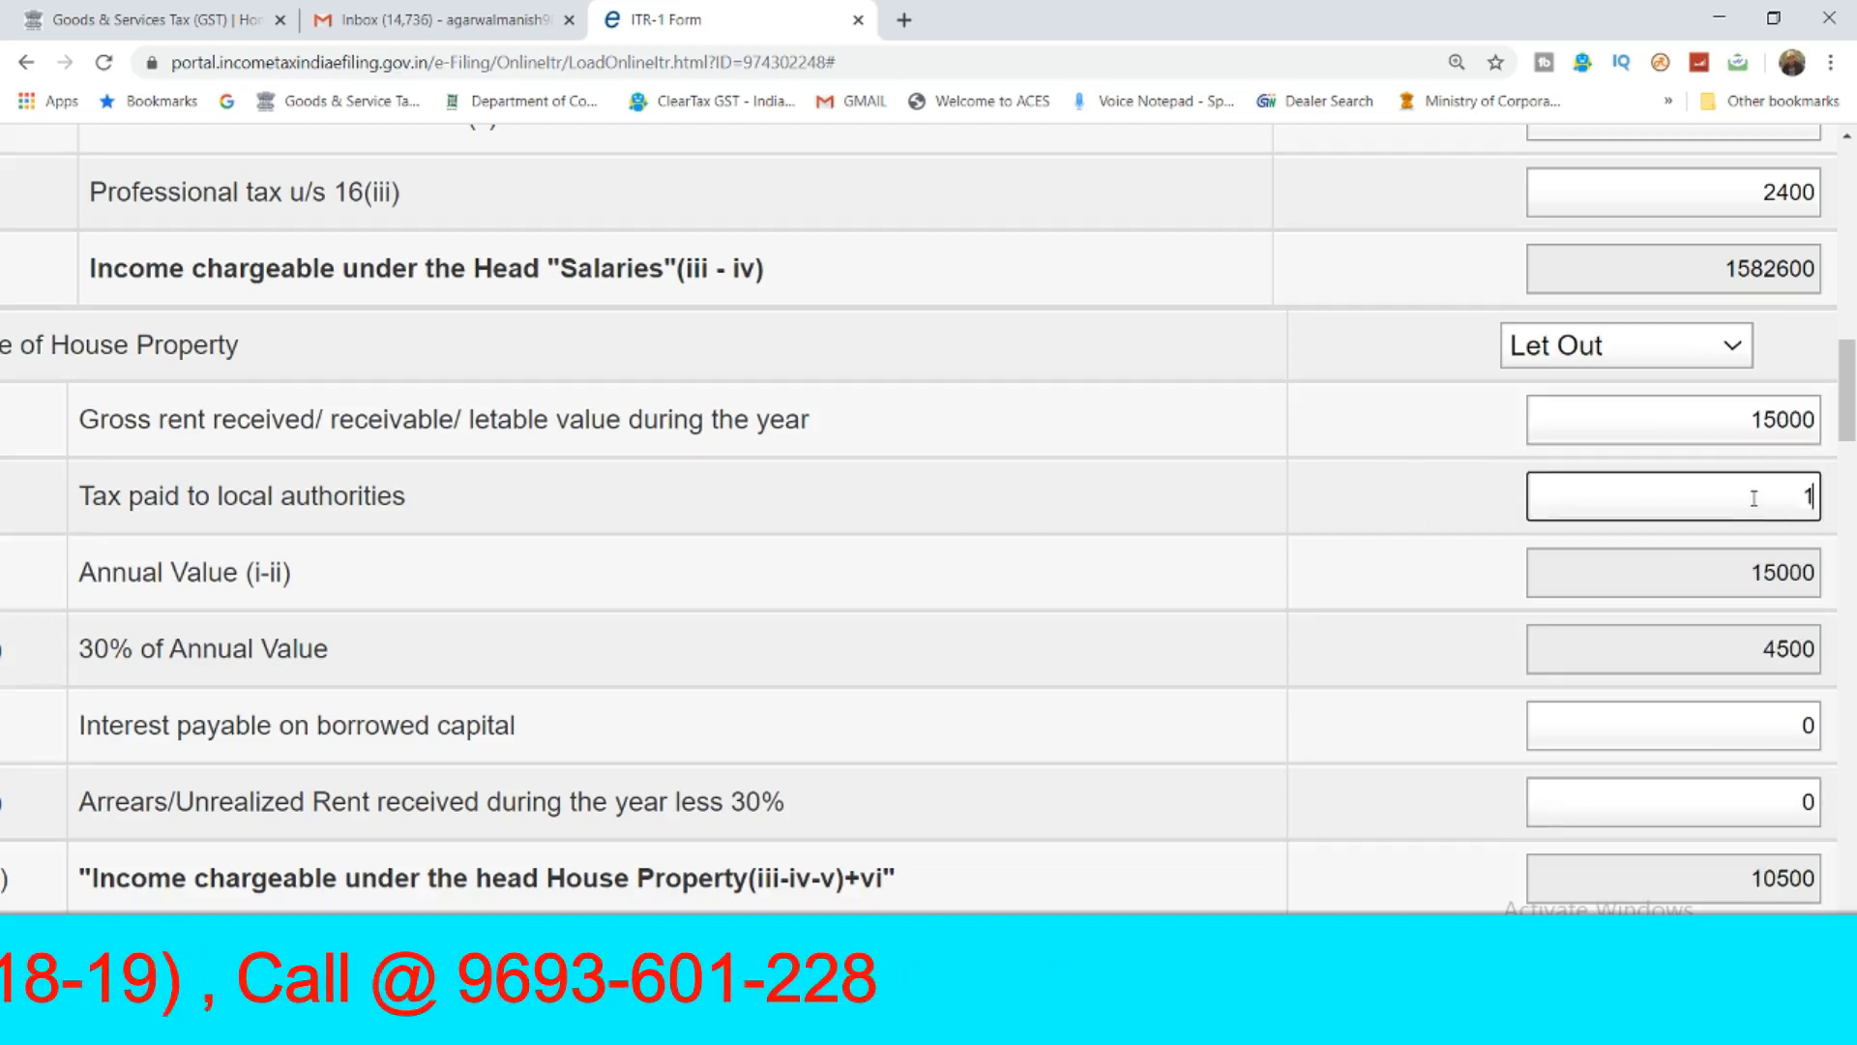
left_click(1717, 565)
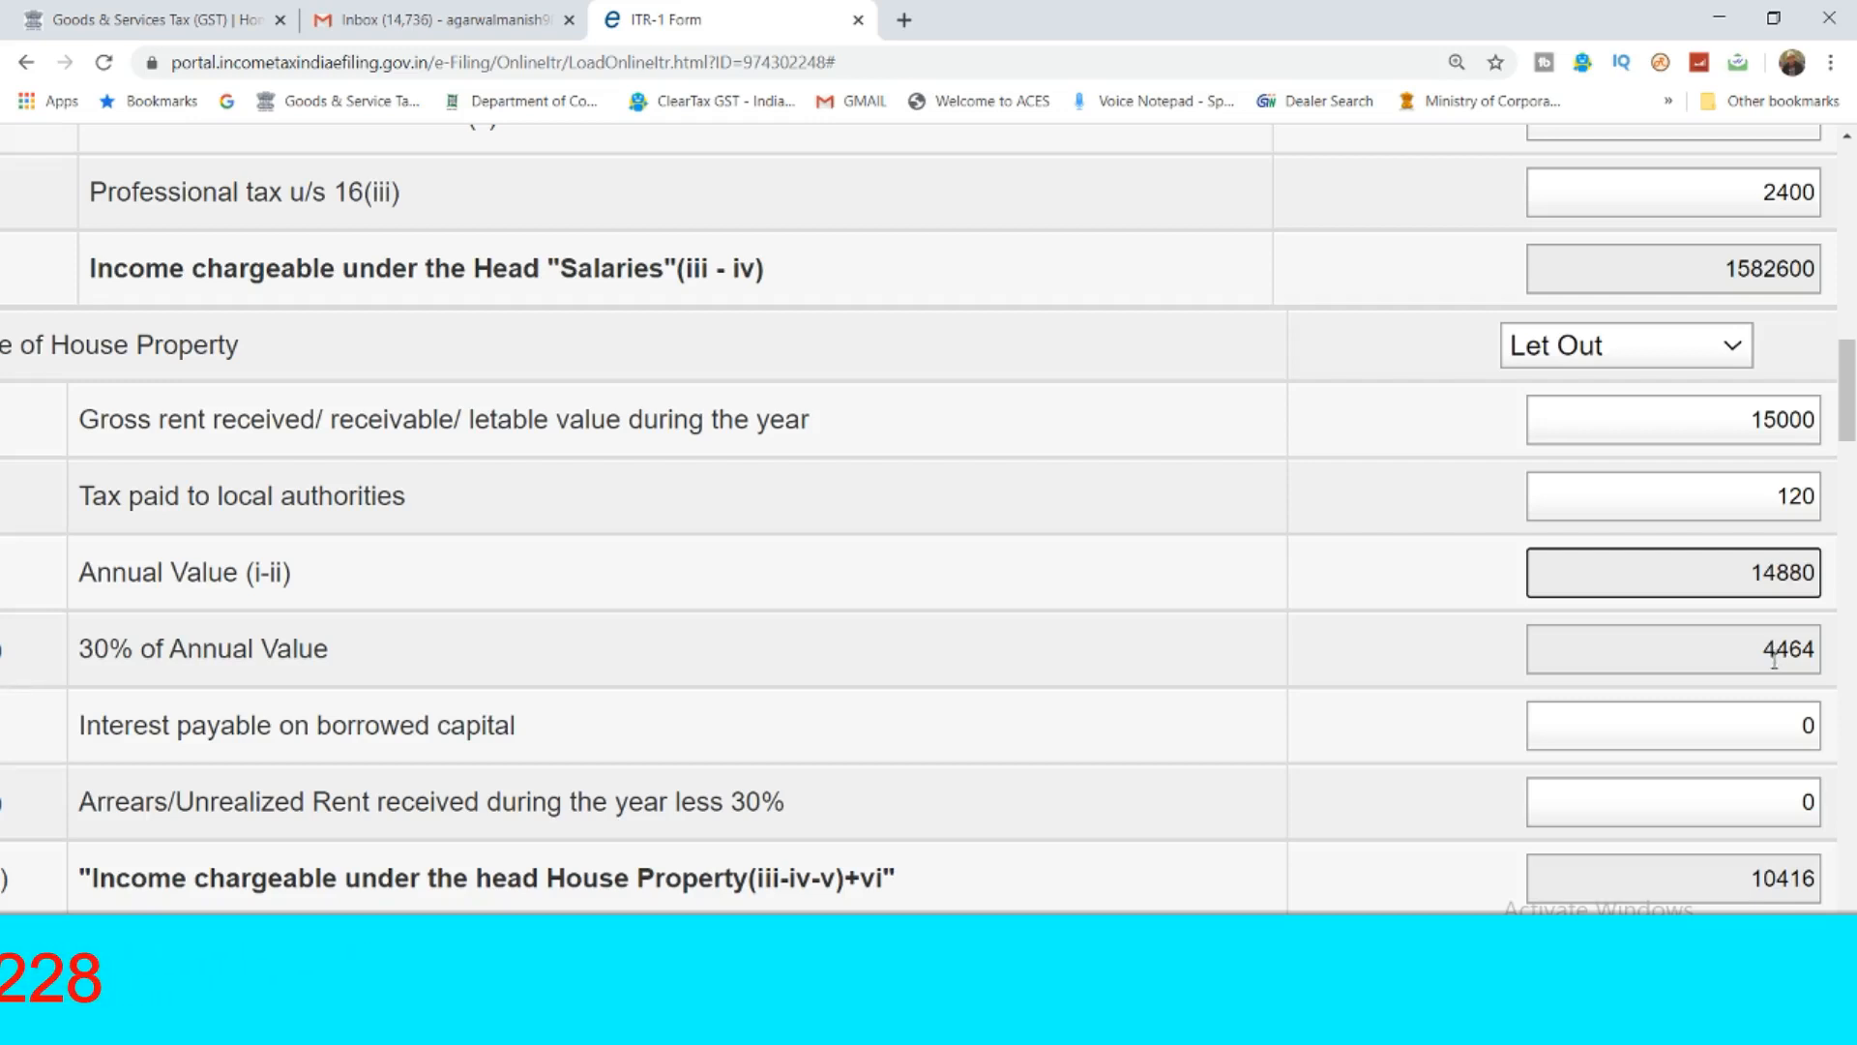
Review the income chargeable under House Property and the Income from Other Sources section.
scroll(1774, 661, "down", 1)
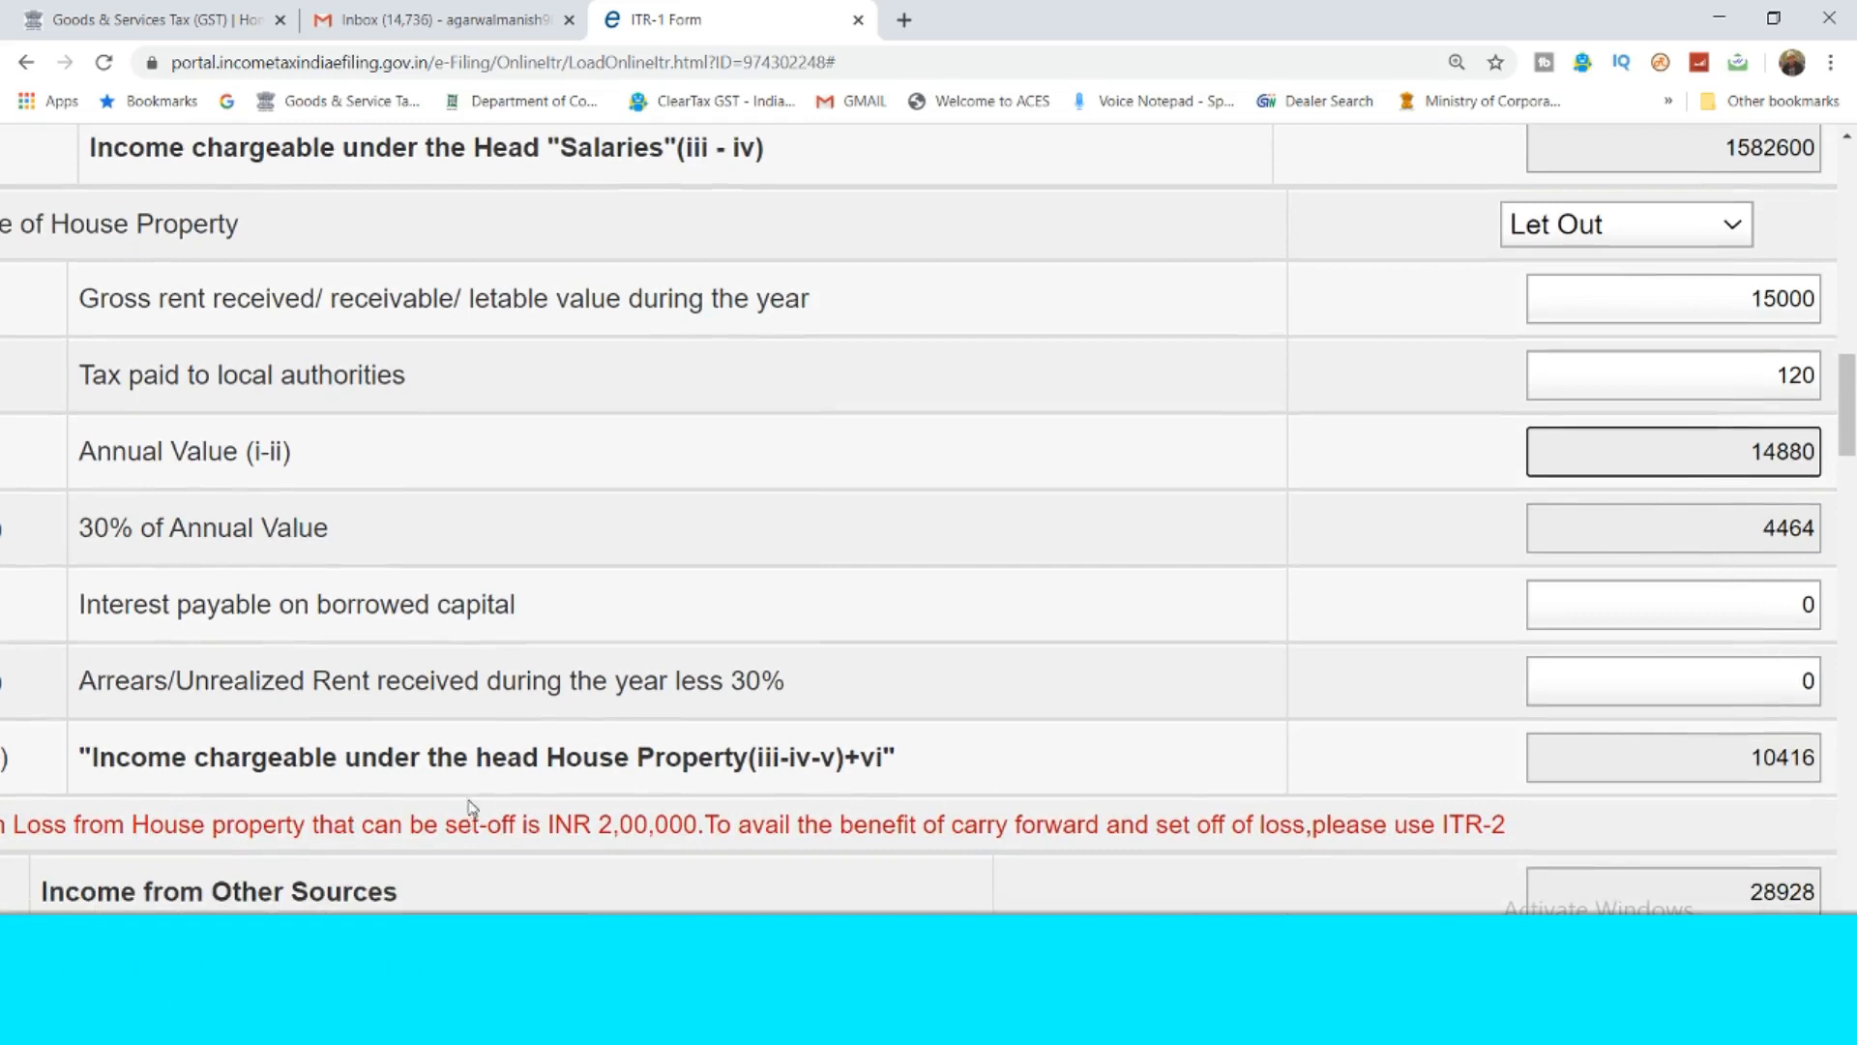
scroll(1713, 771, "down", 1)
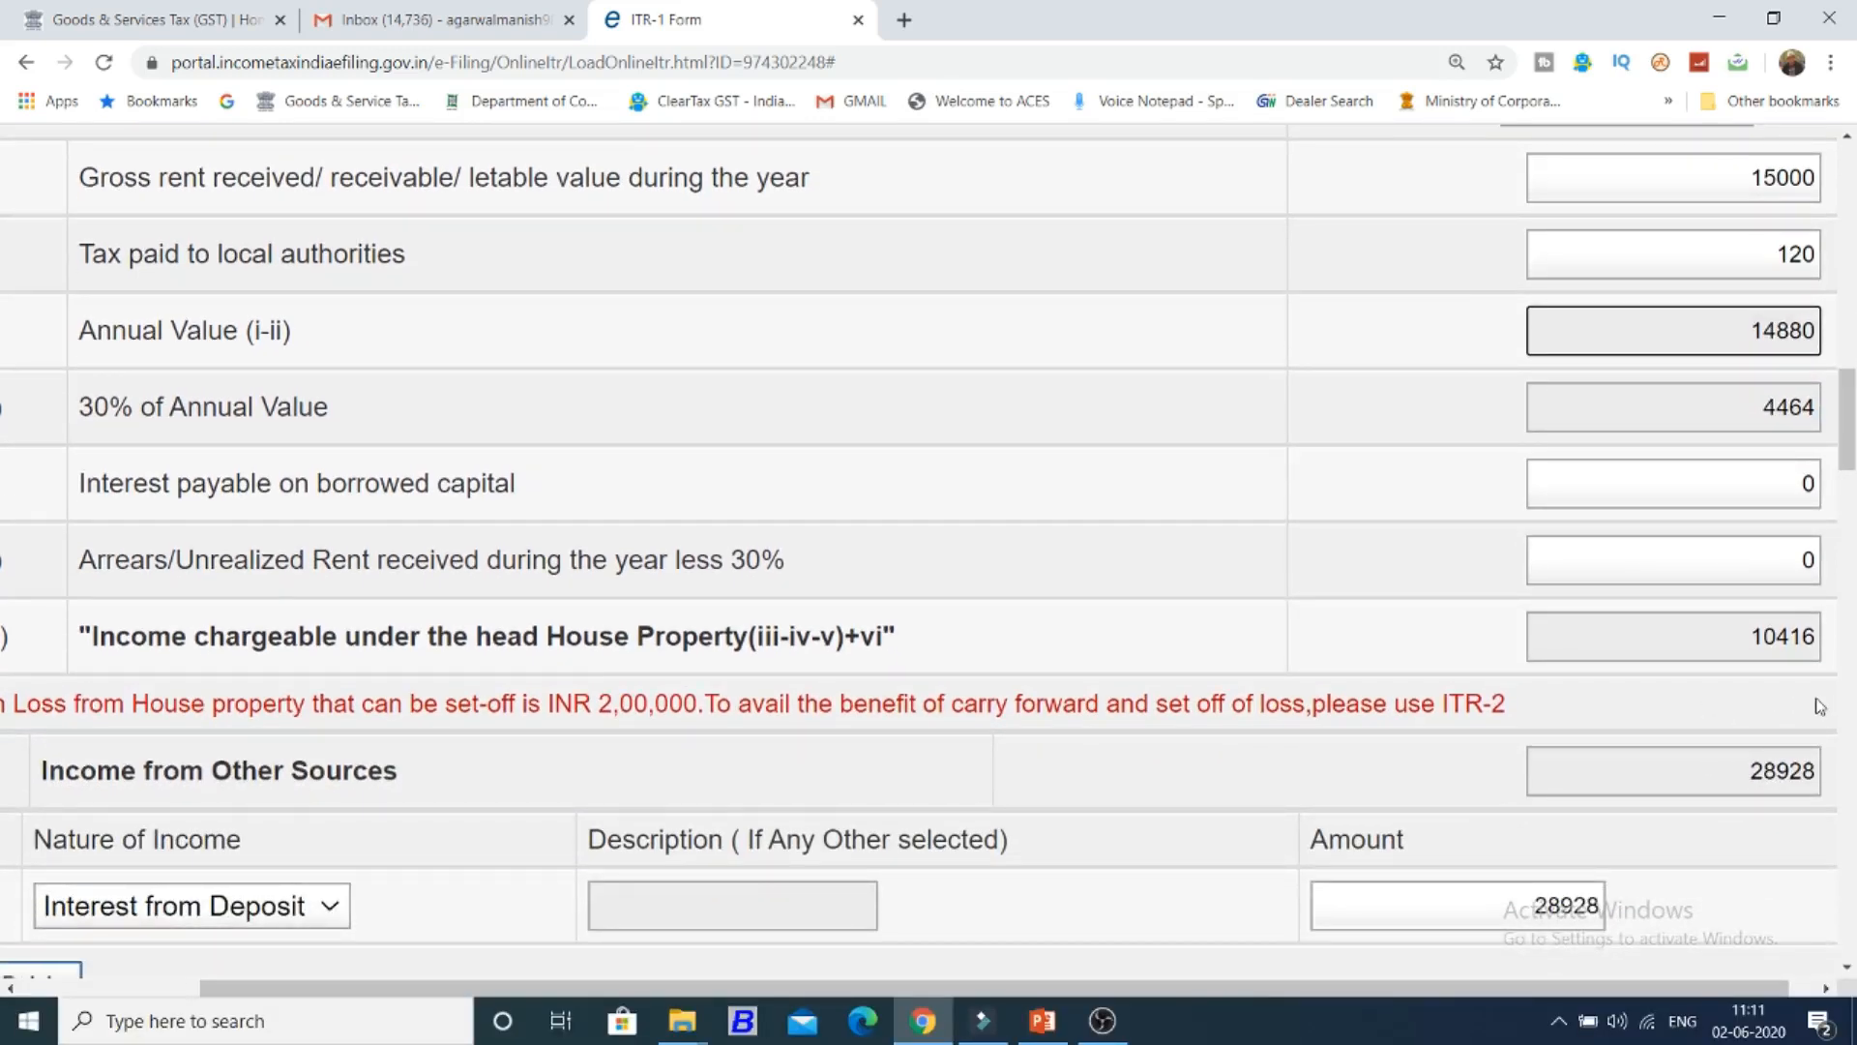
scroll(1817, 706, "down", 2)
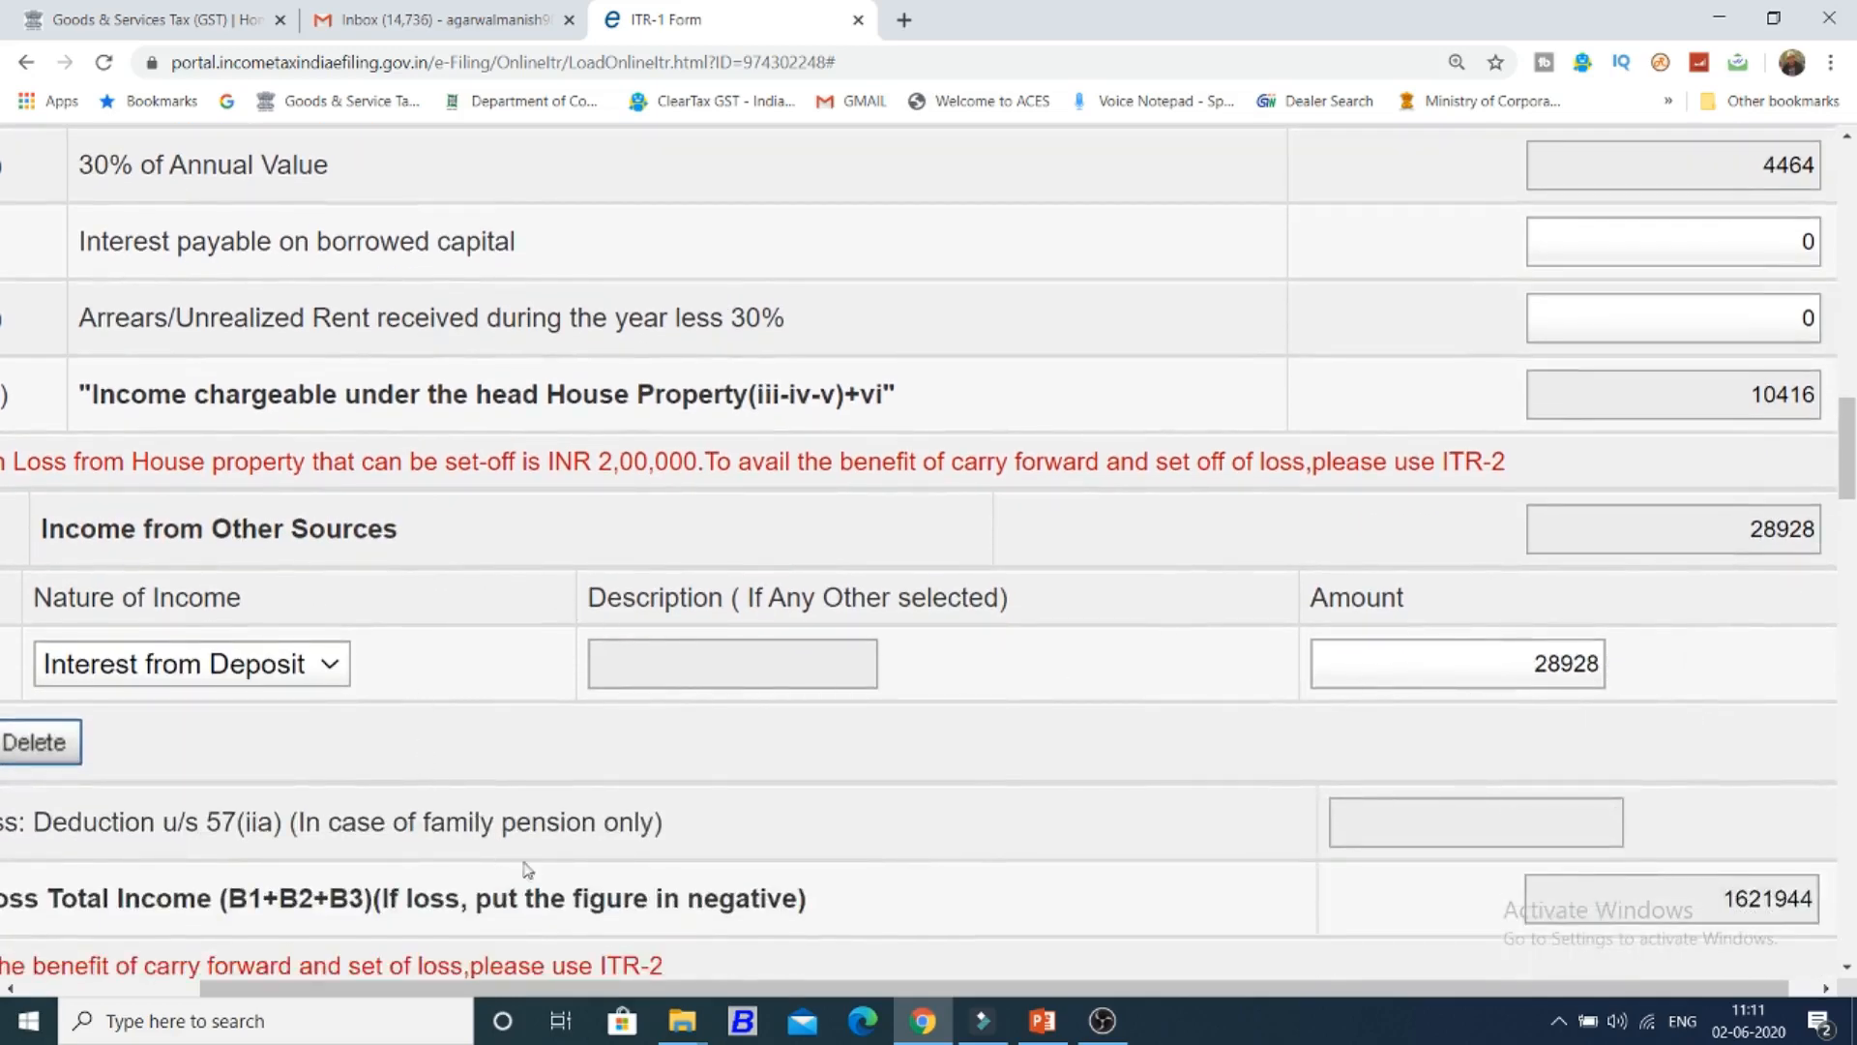
Review the deposit interest entry and its amount under Income from Other Sources.
left_click_drag(740, 988, 668, 989)
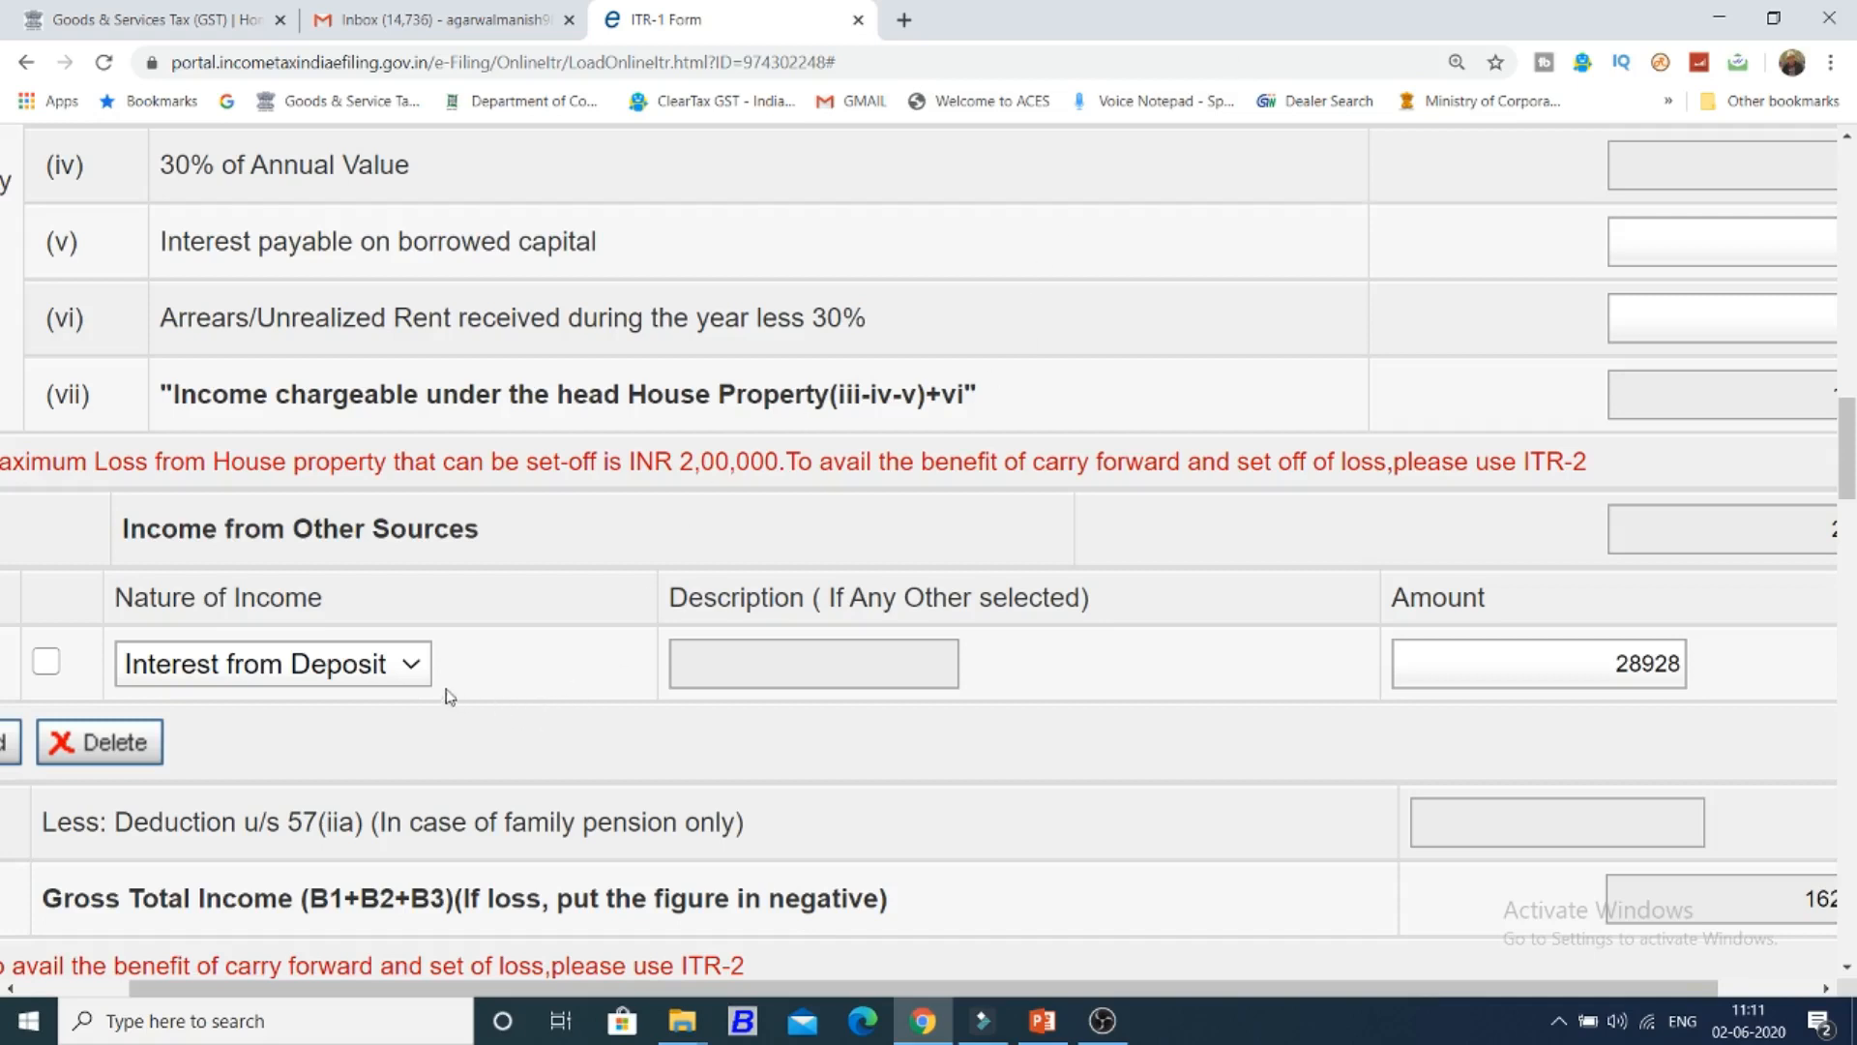
left_click(1598, 663)
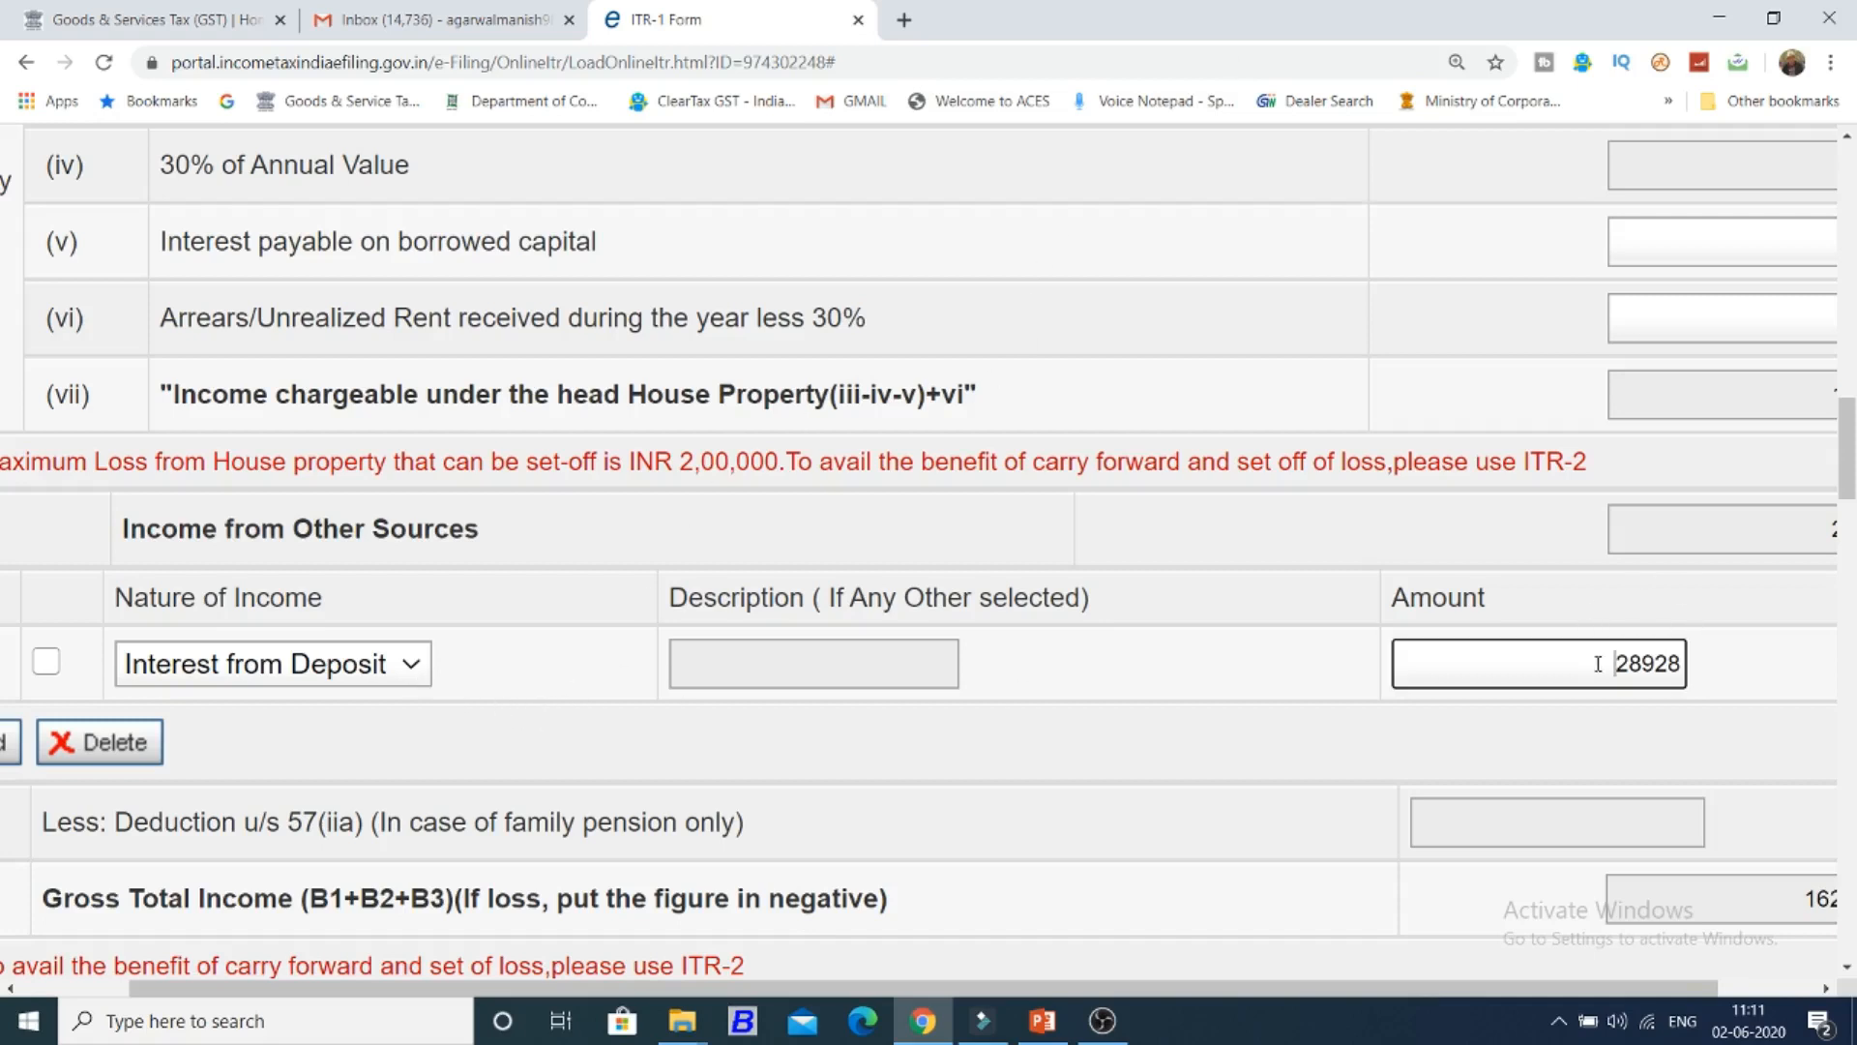
left_click_drag(1597, 664, 1724, 670)
left_click(1724, 669)
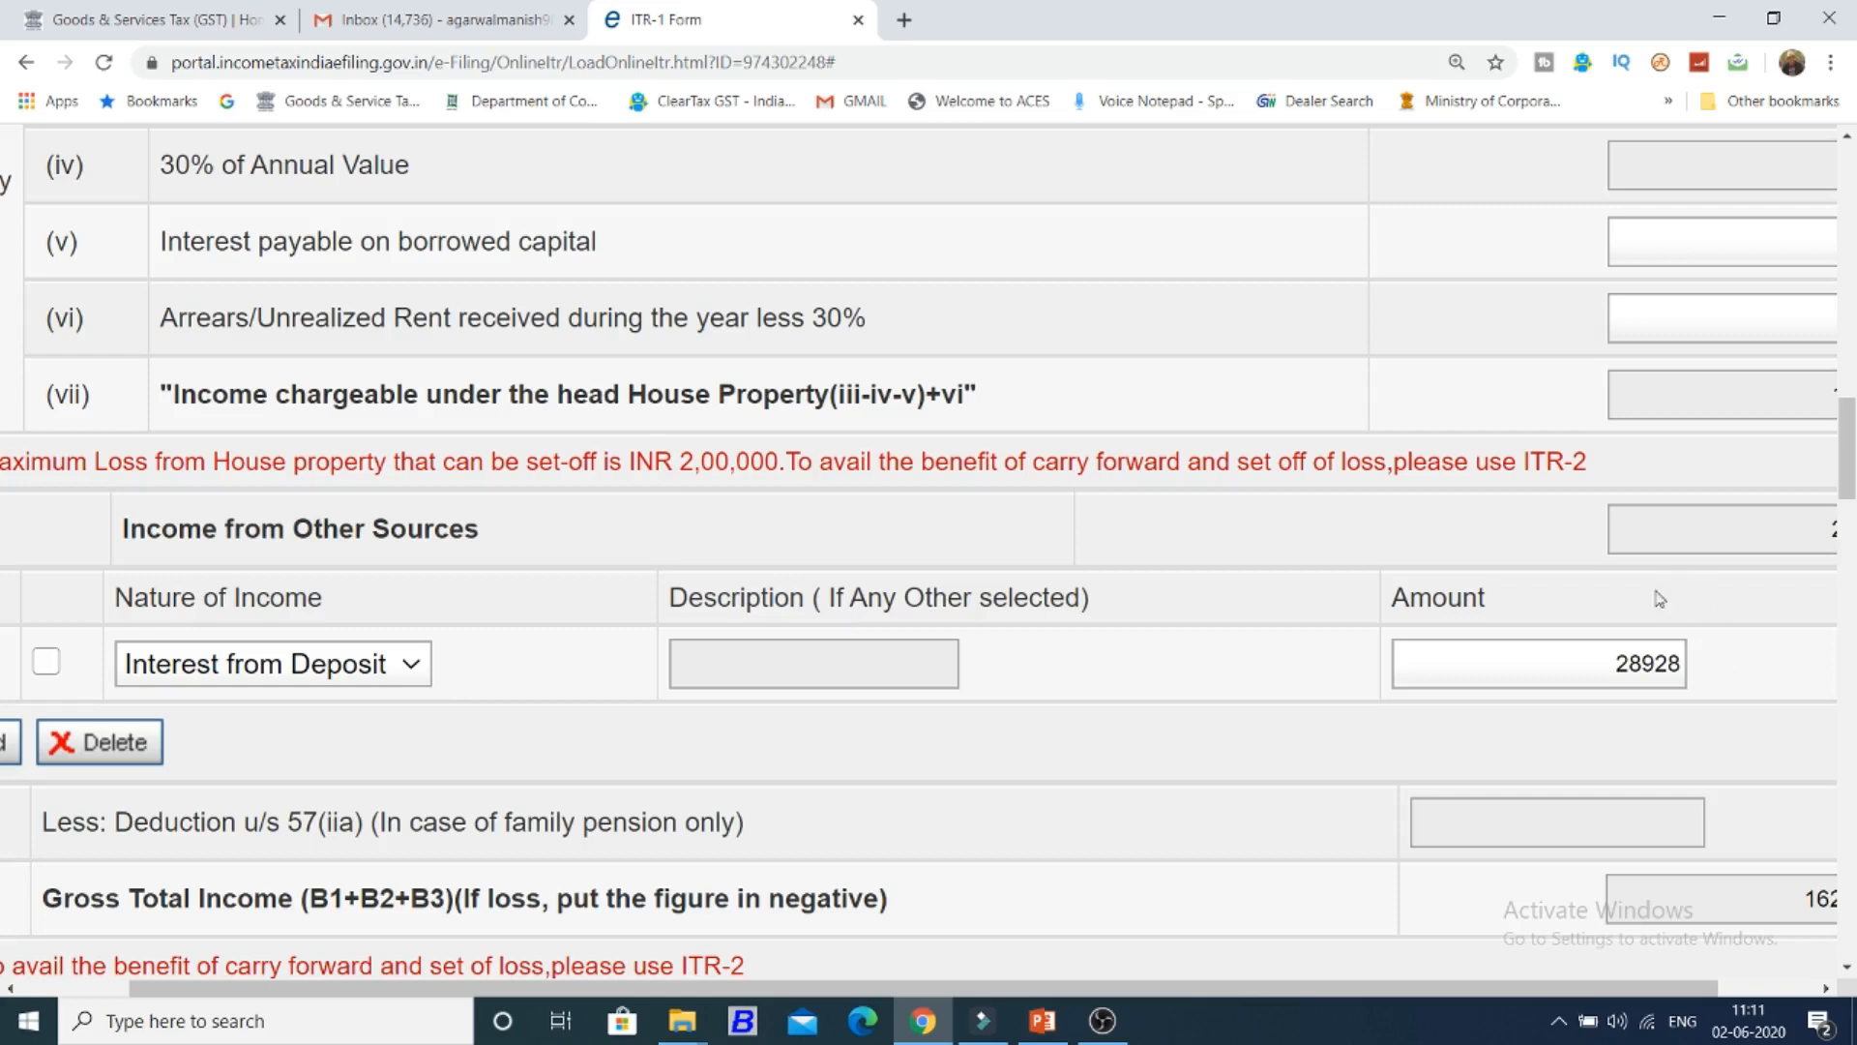
left_click(1590, 669)
left_click(1589, 669)
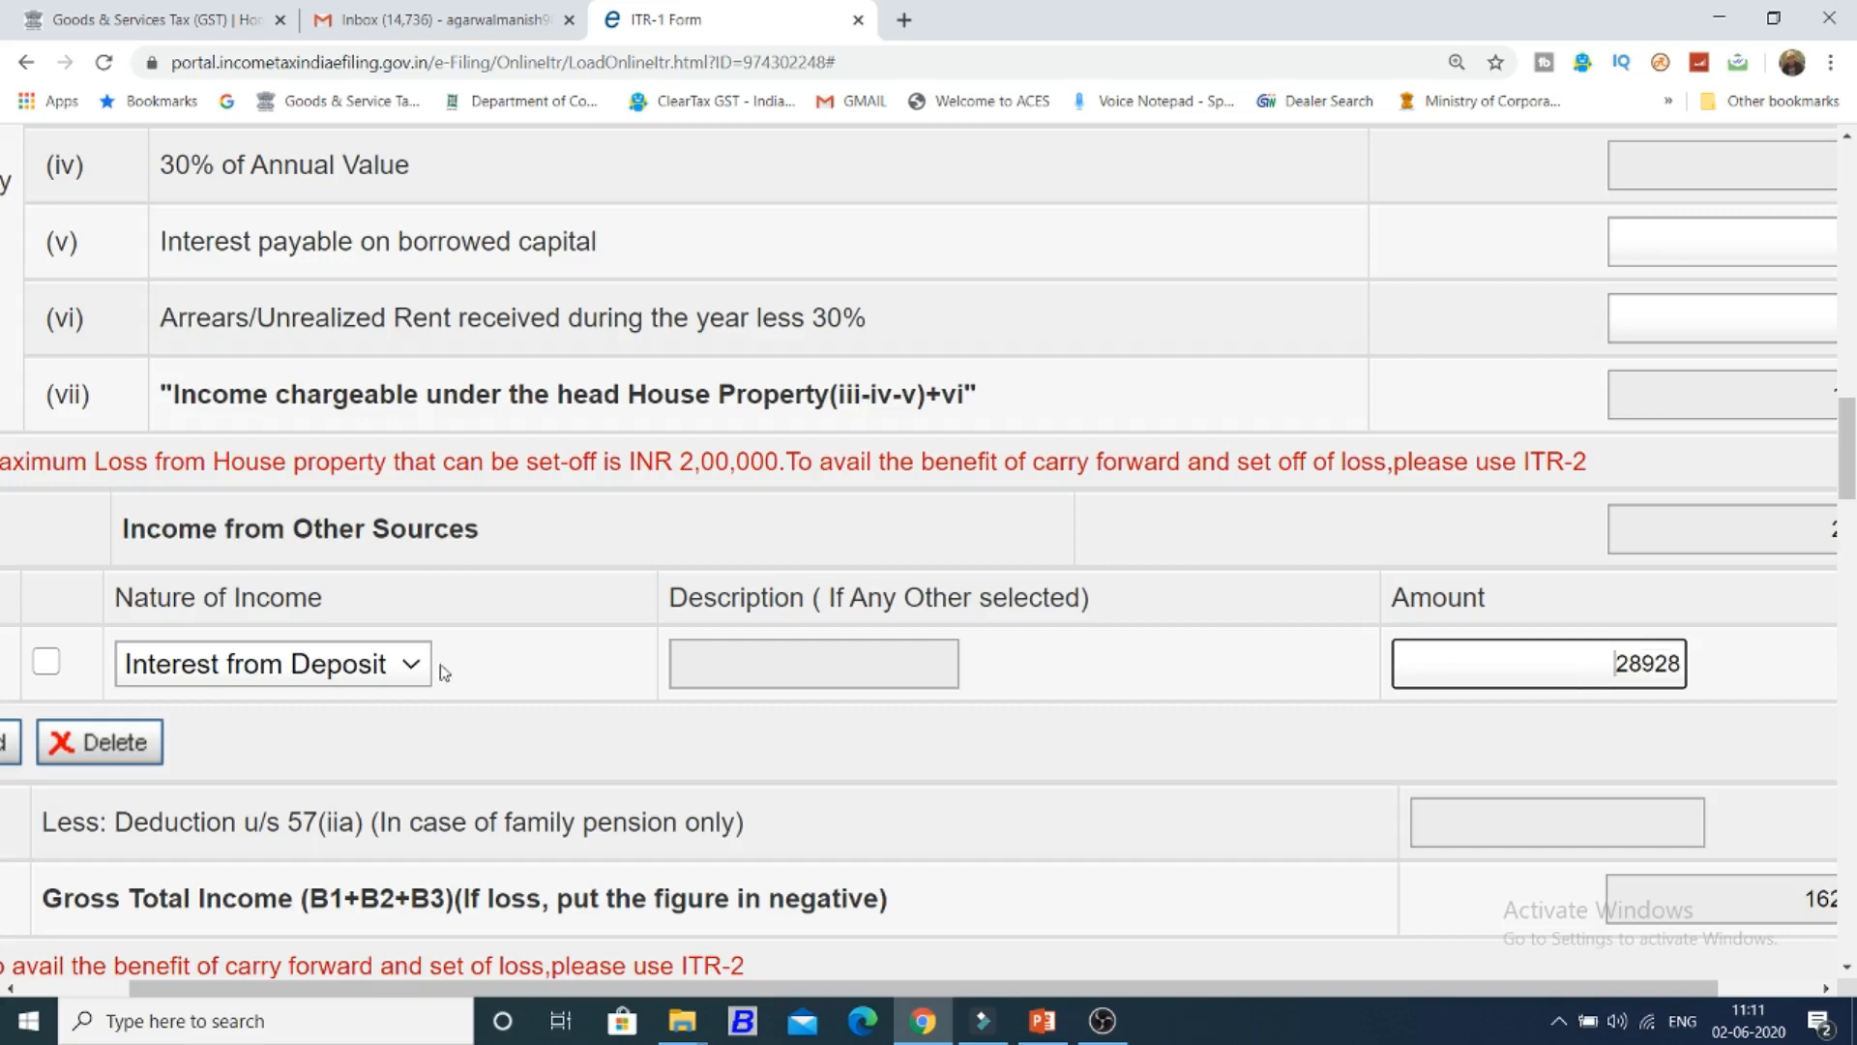
Try Family pension and Any Other as the nature of income from other sources, and reselect Interest from Deposit.
left_click(294, 666)
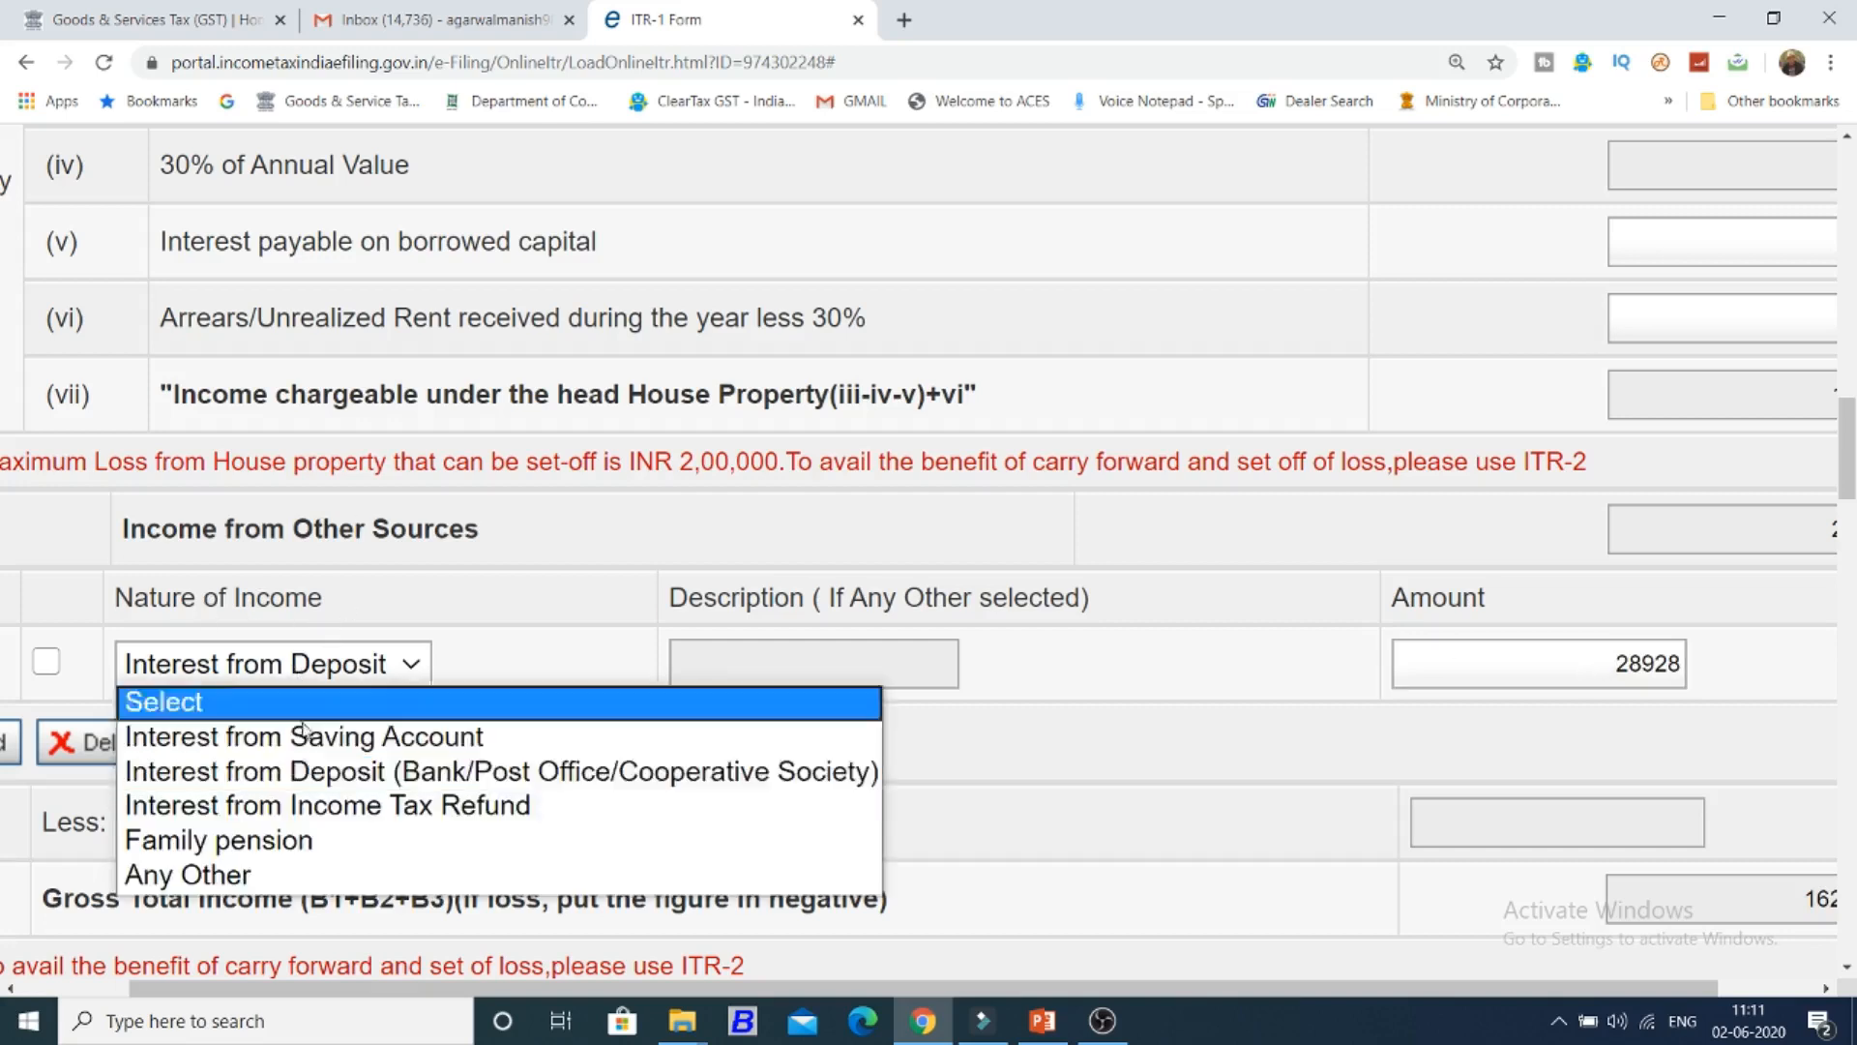
left_click(332, 847)
left_click(396, 677)
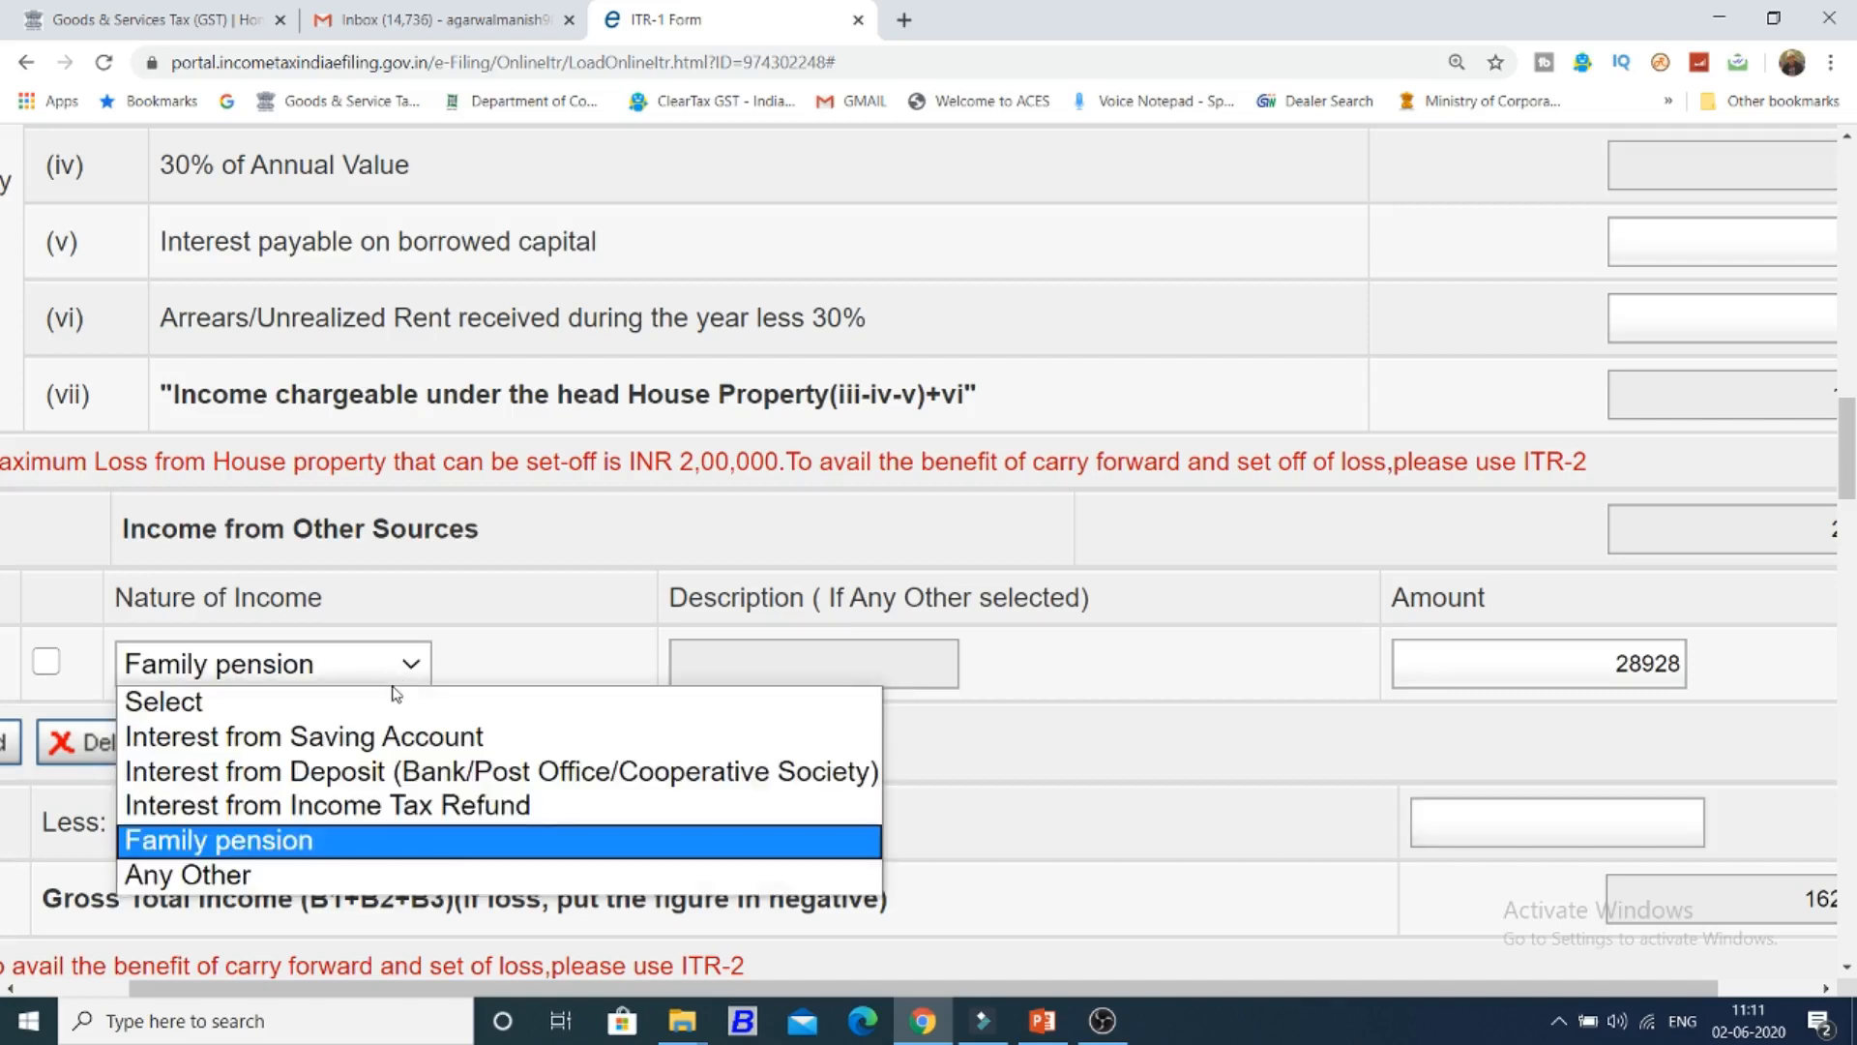
left_click(282, 866)
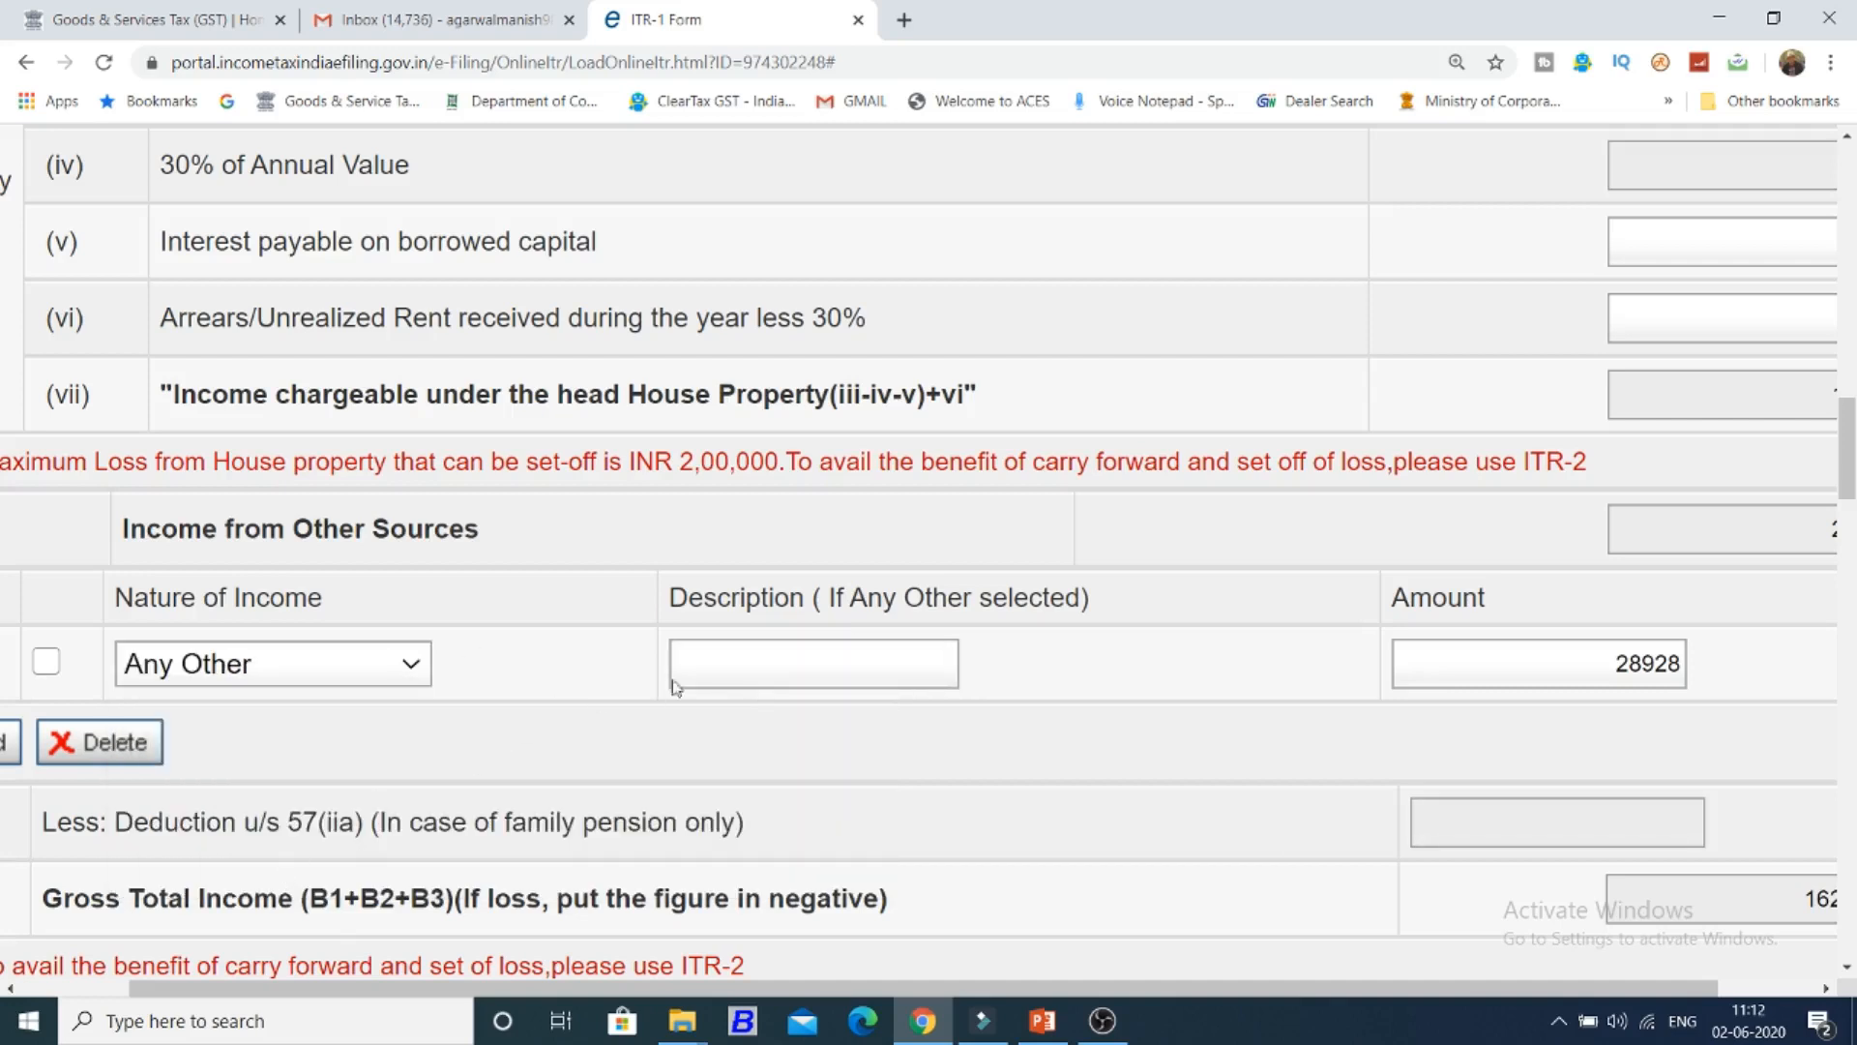
left_click(396, 680)
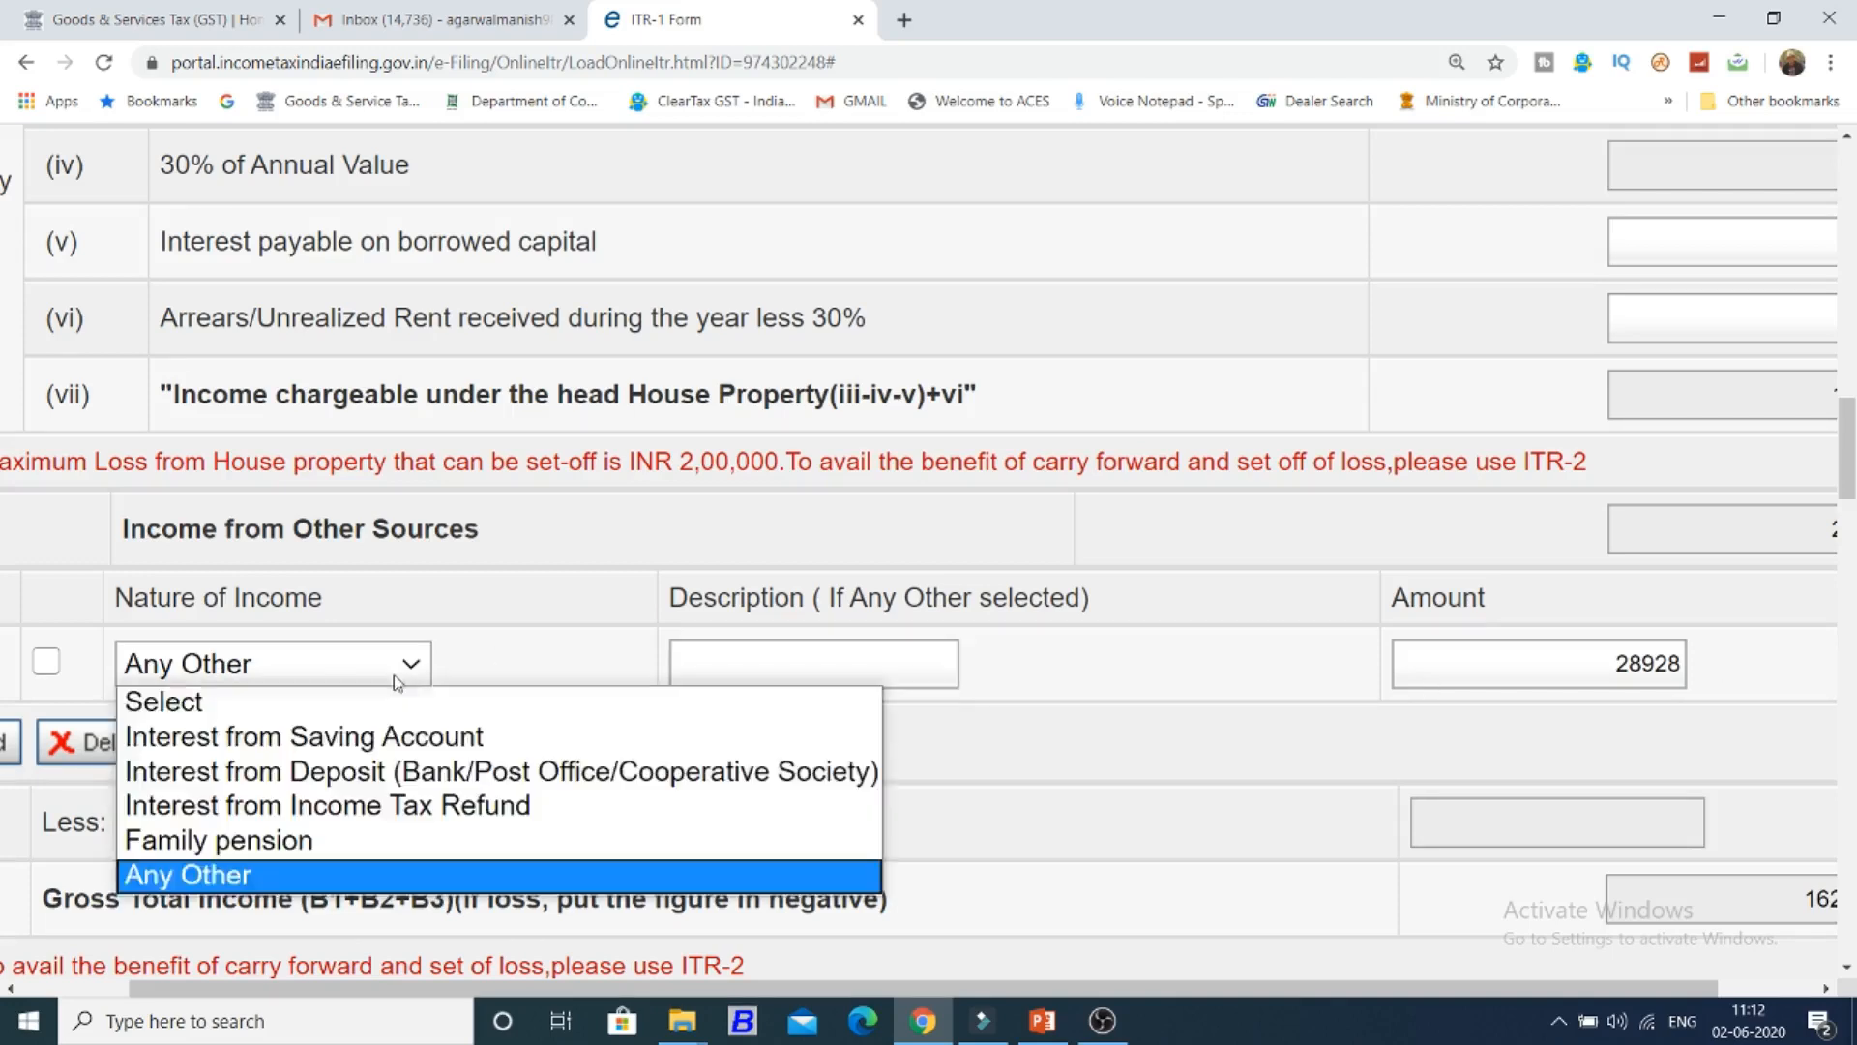
left_click(542, 771)
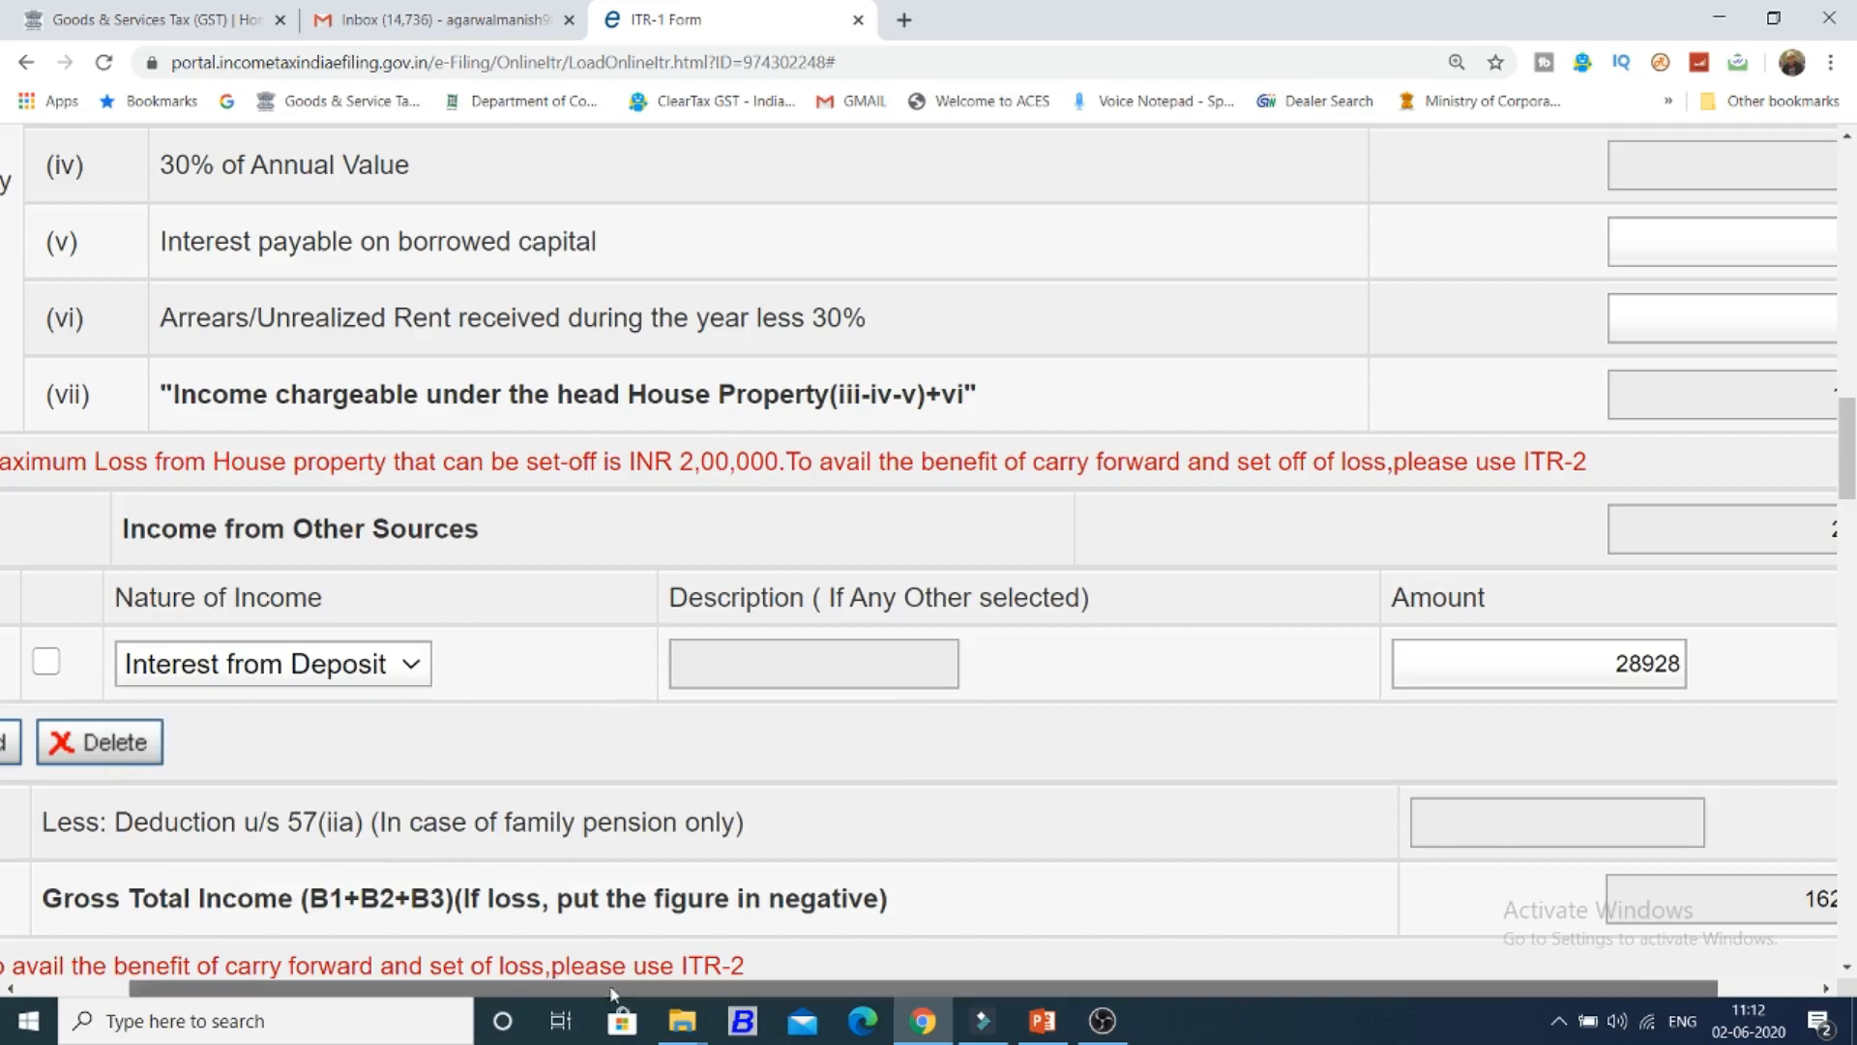
Add a second row to the Income from Other Sources table and delete it again.
left_click_drag(610, 993, 503, 993)
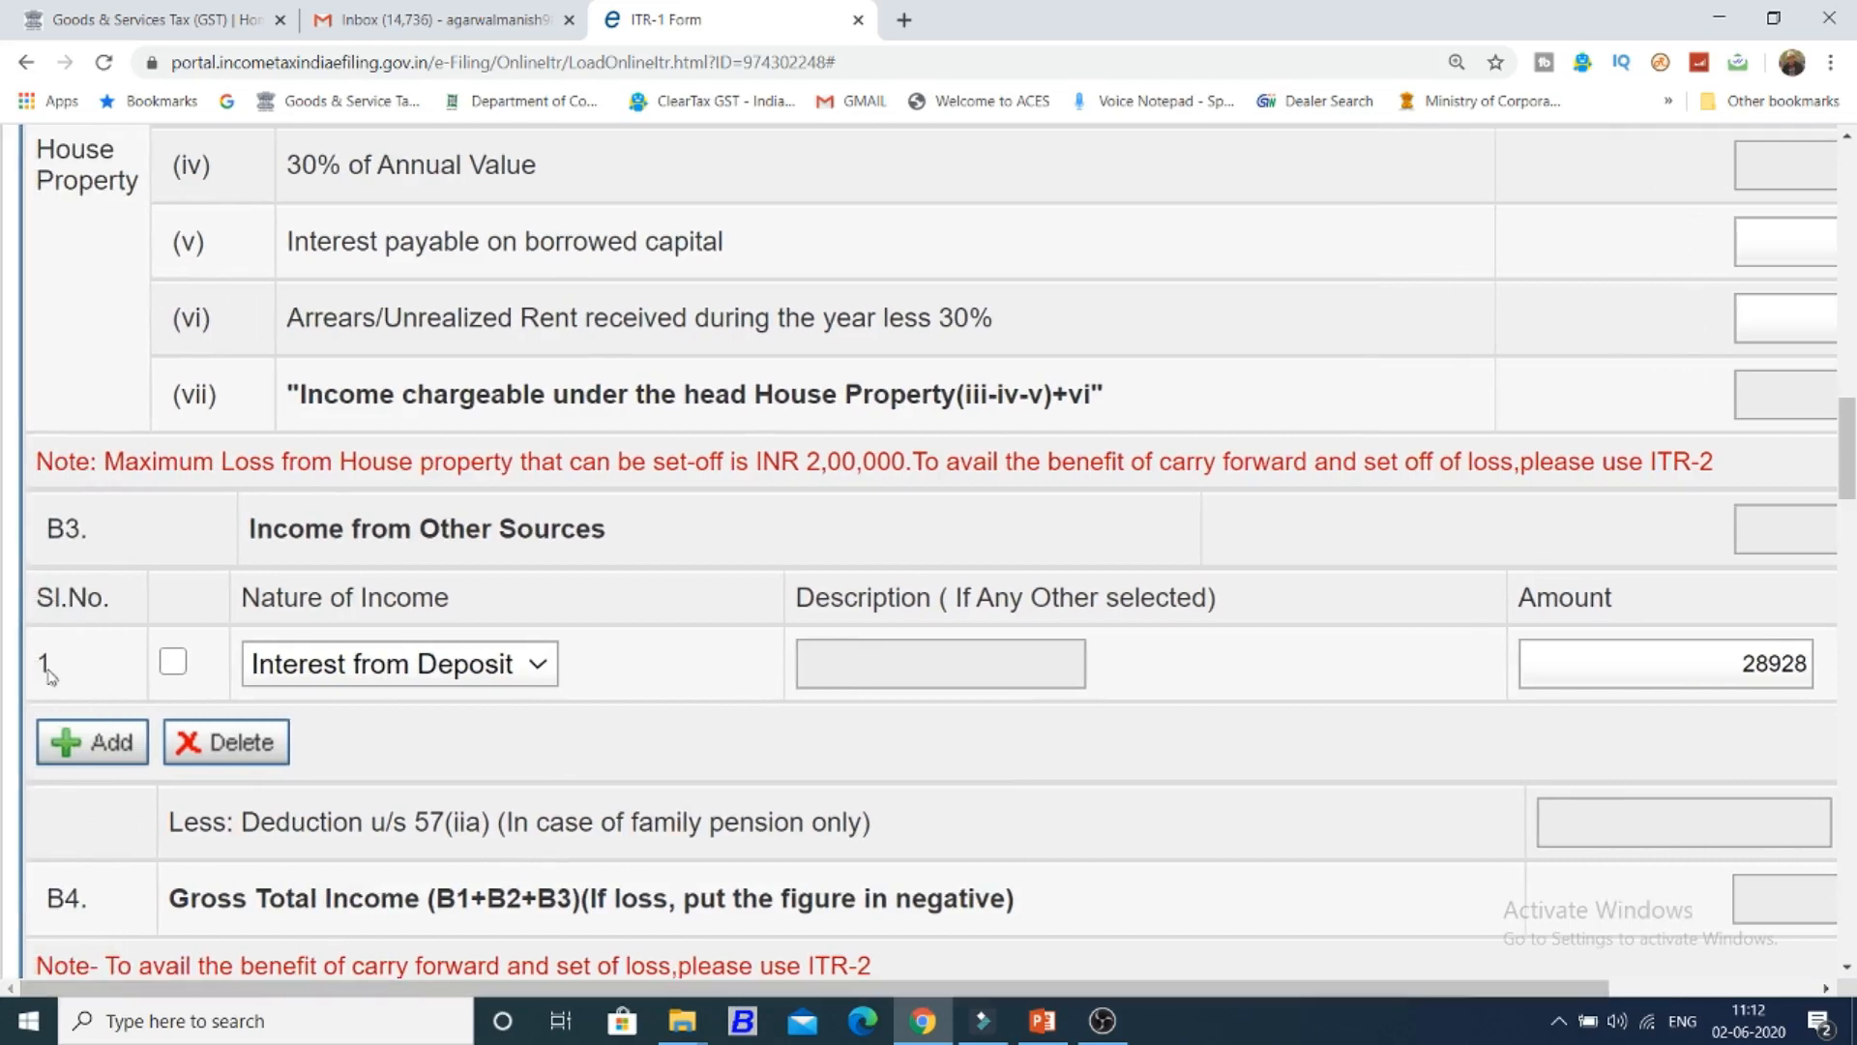
left_click(109, 755)
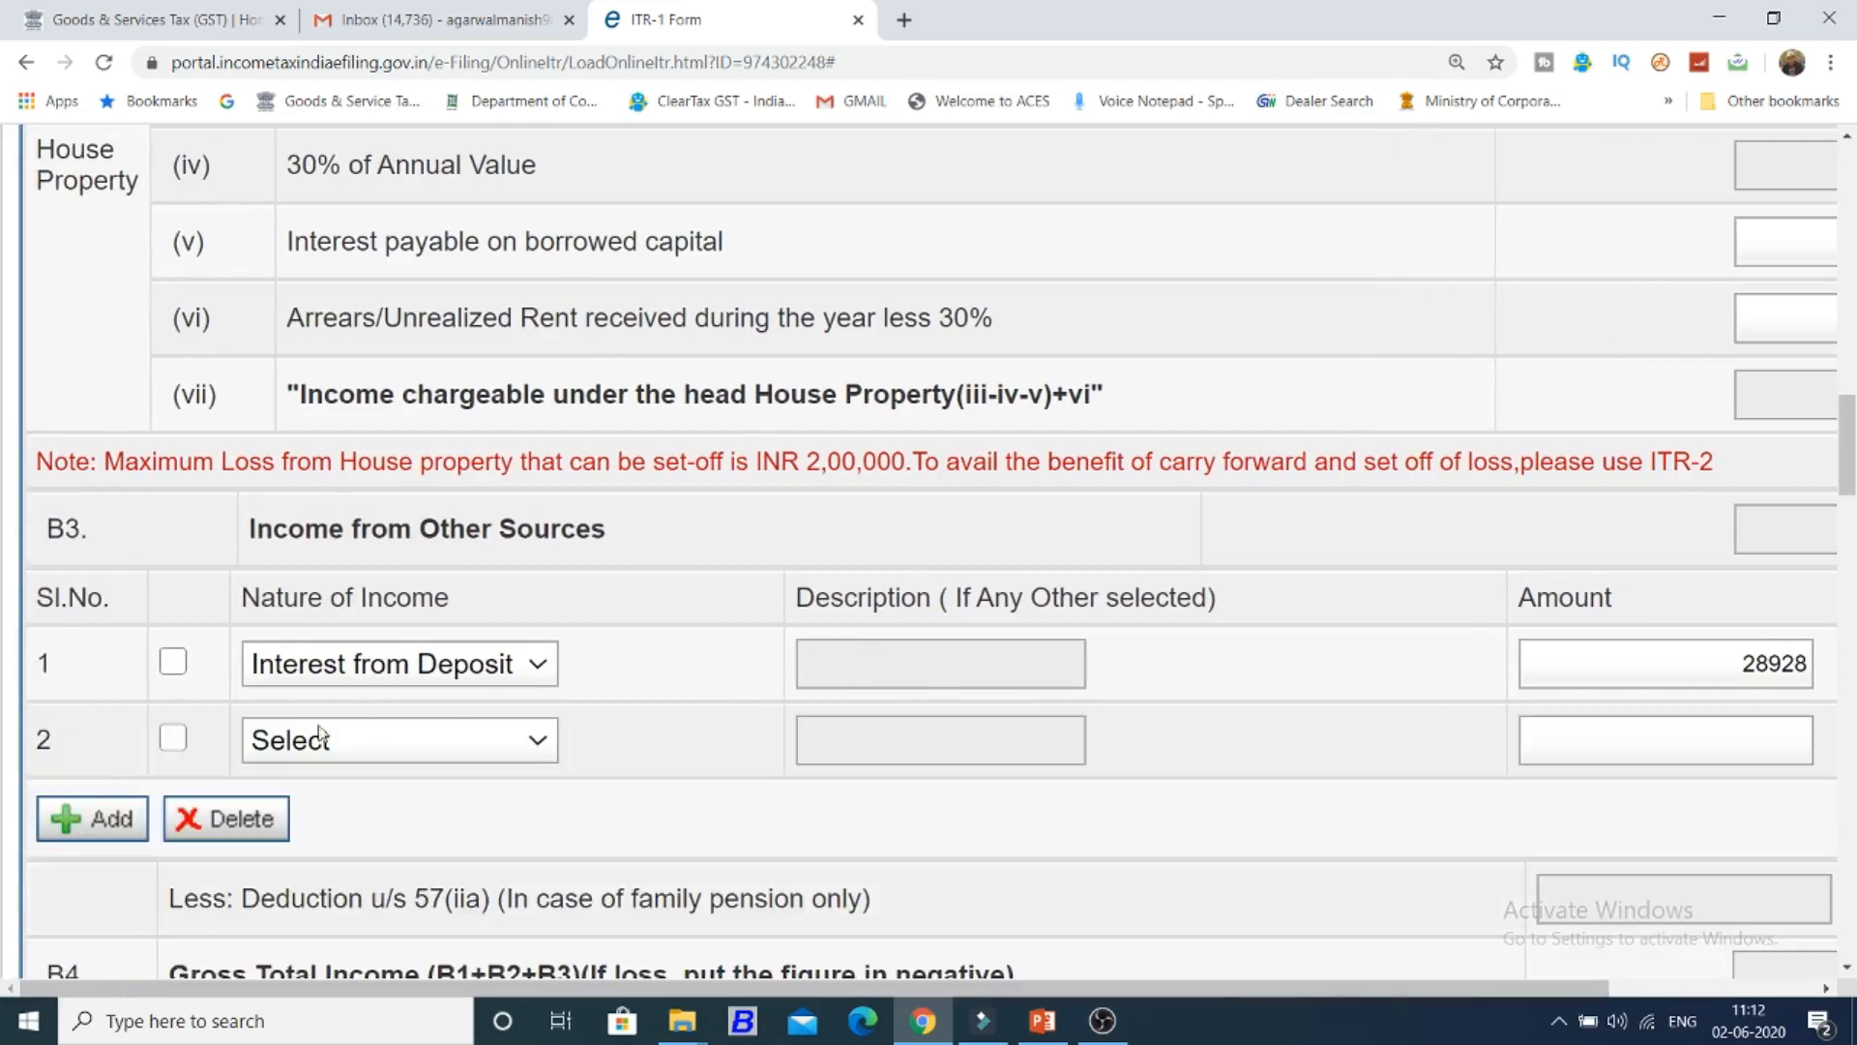
left_click(172, 738)
left_click(223, 822)
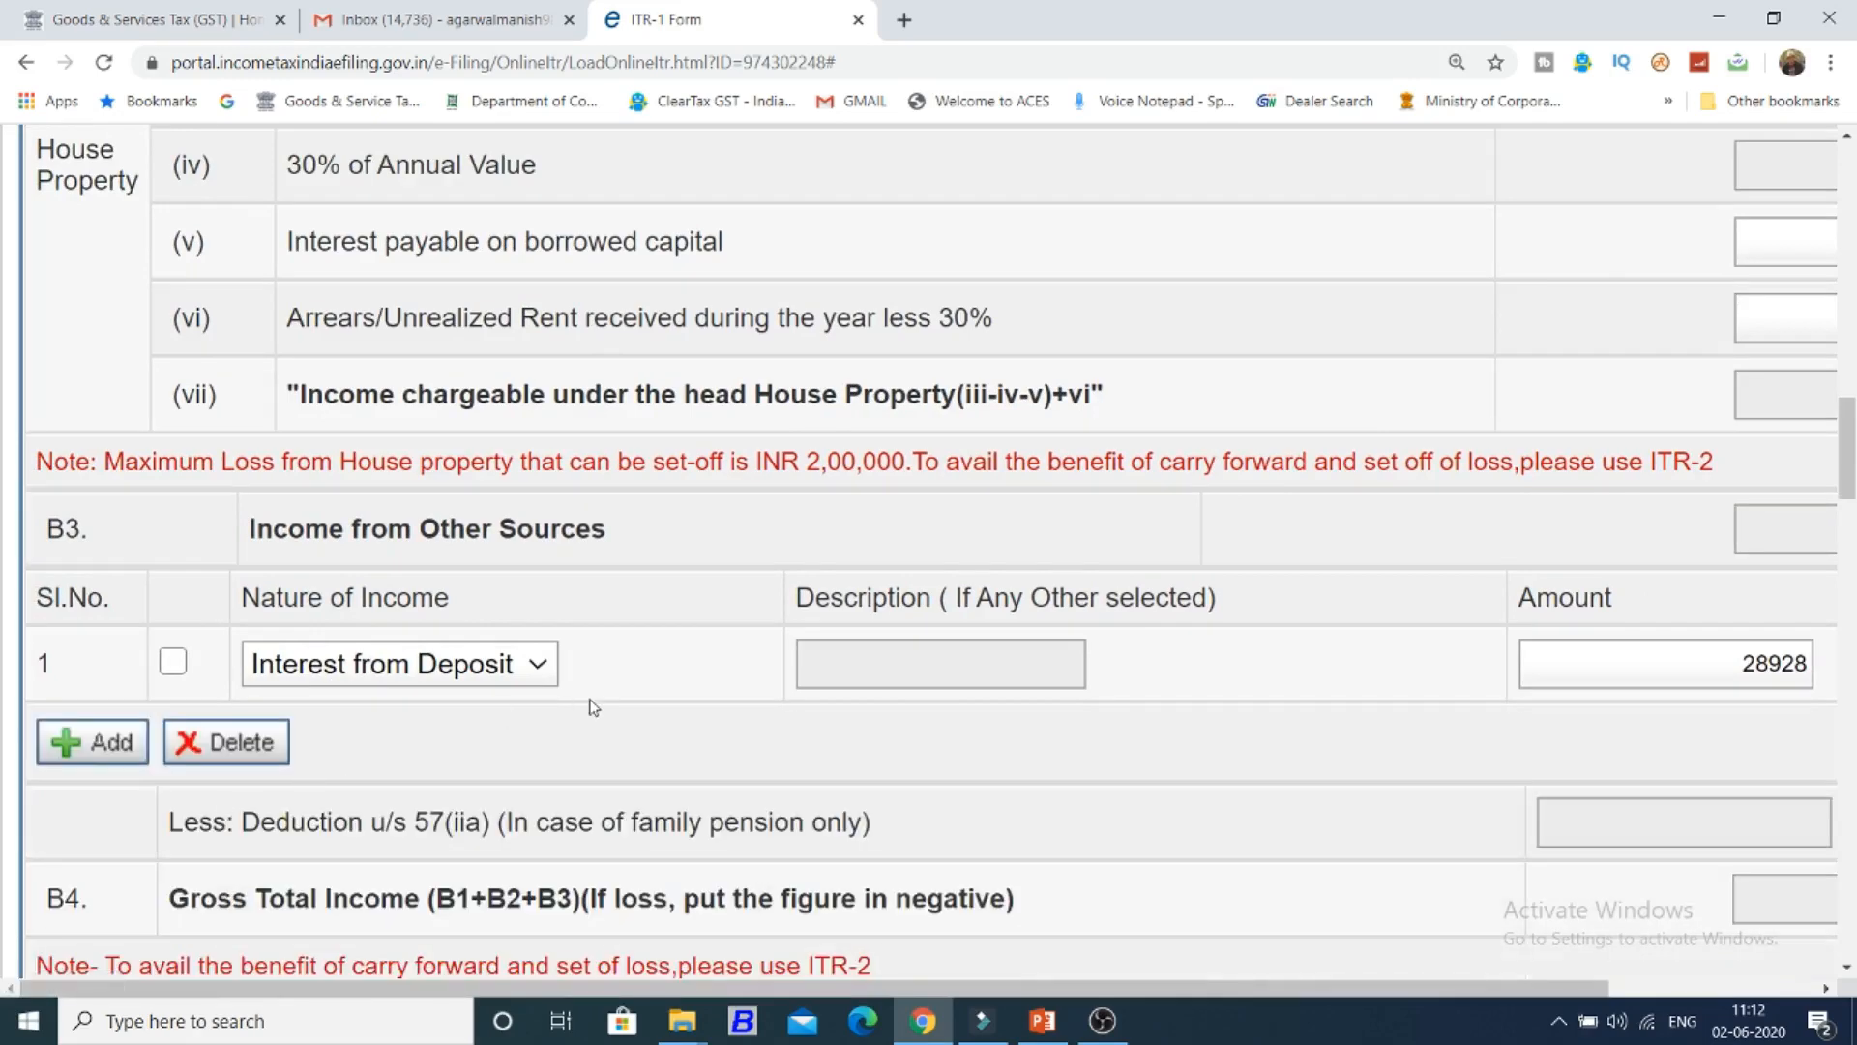
Check the Gross Total Income figure in row B4 against its formula B1+B2+B3.
scroll(595, 706, "down", 3)
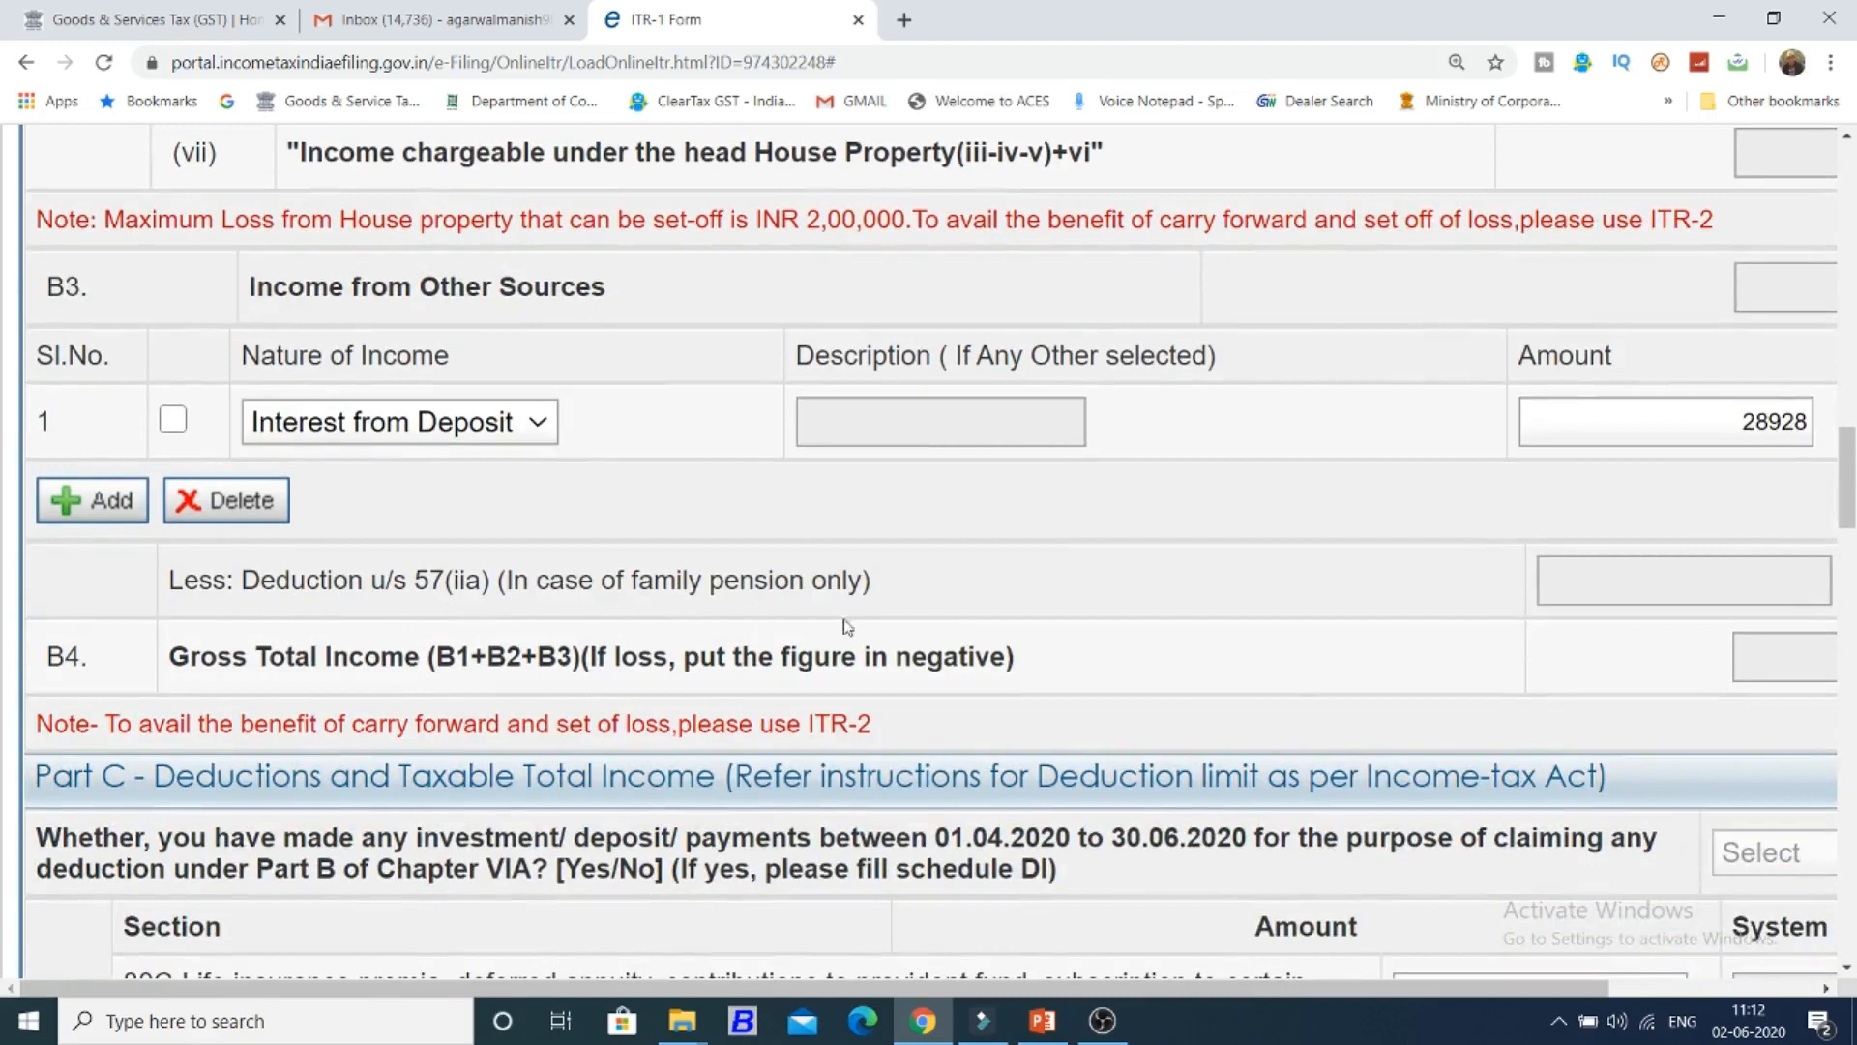
left_click_drag(1222, 988, 1422, 988)
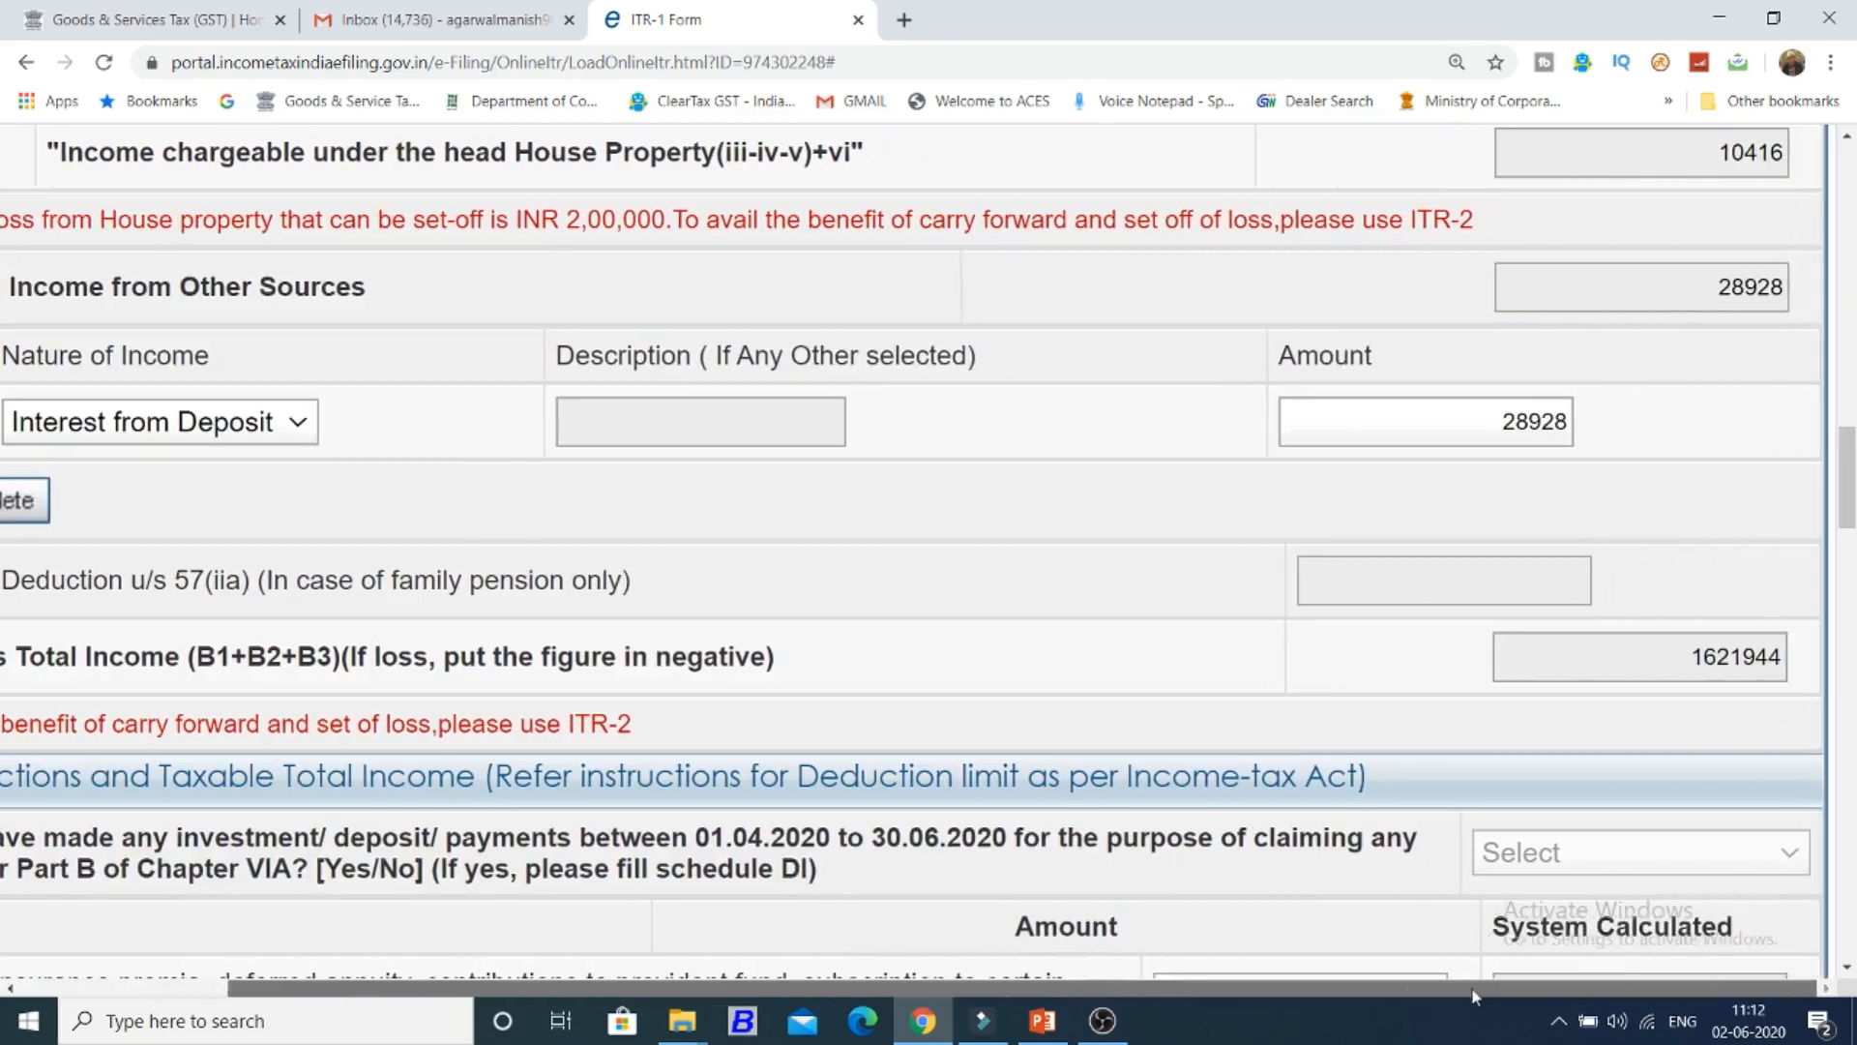
double_click(1654, 658)
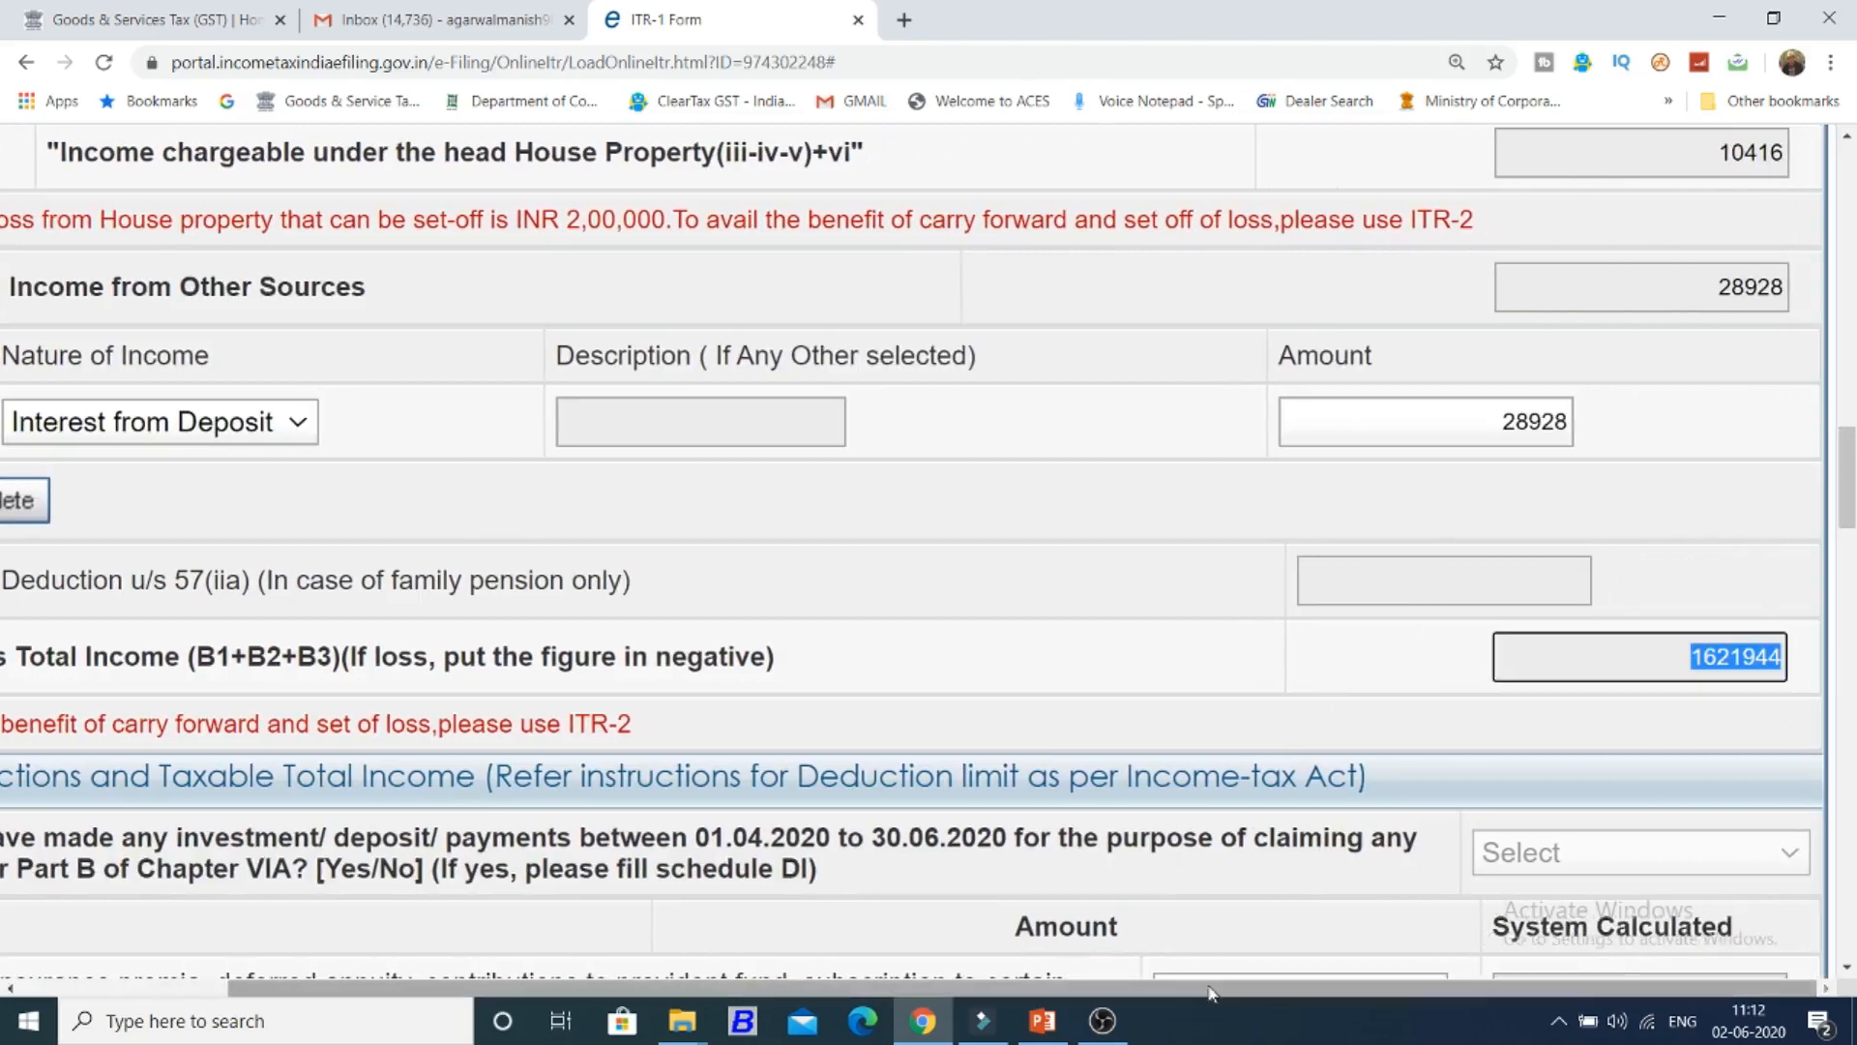
left_click_drag(1210, 989, 1122, 988)
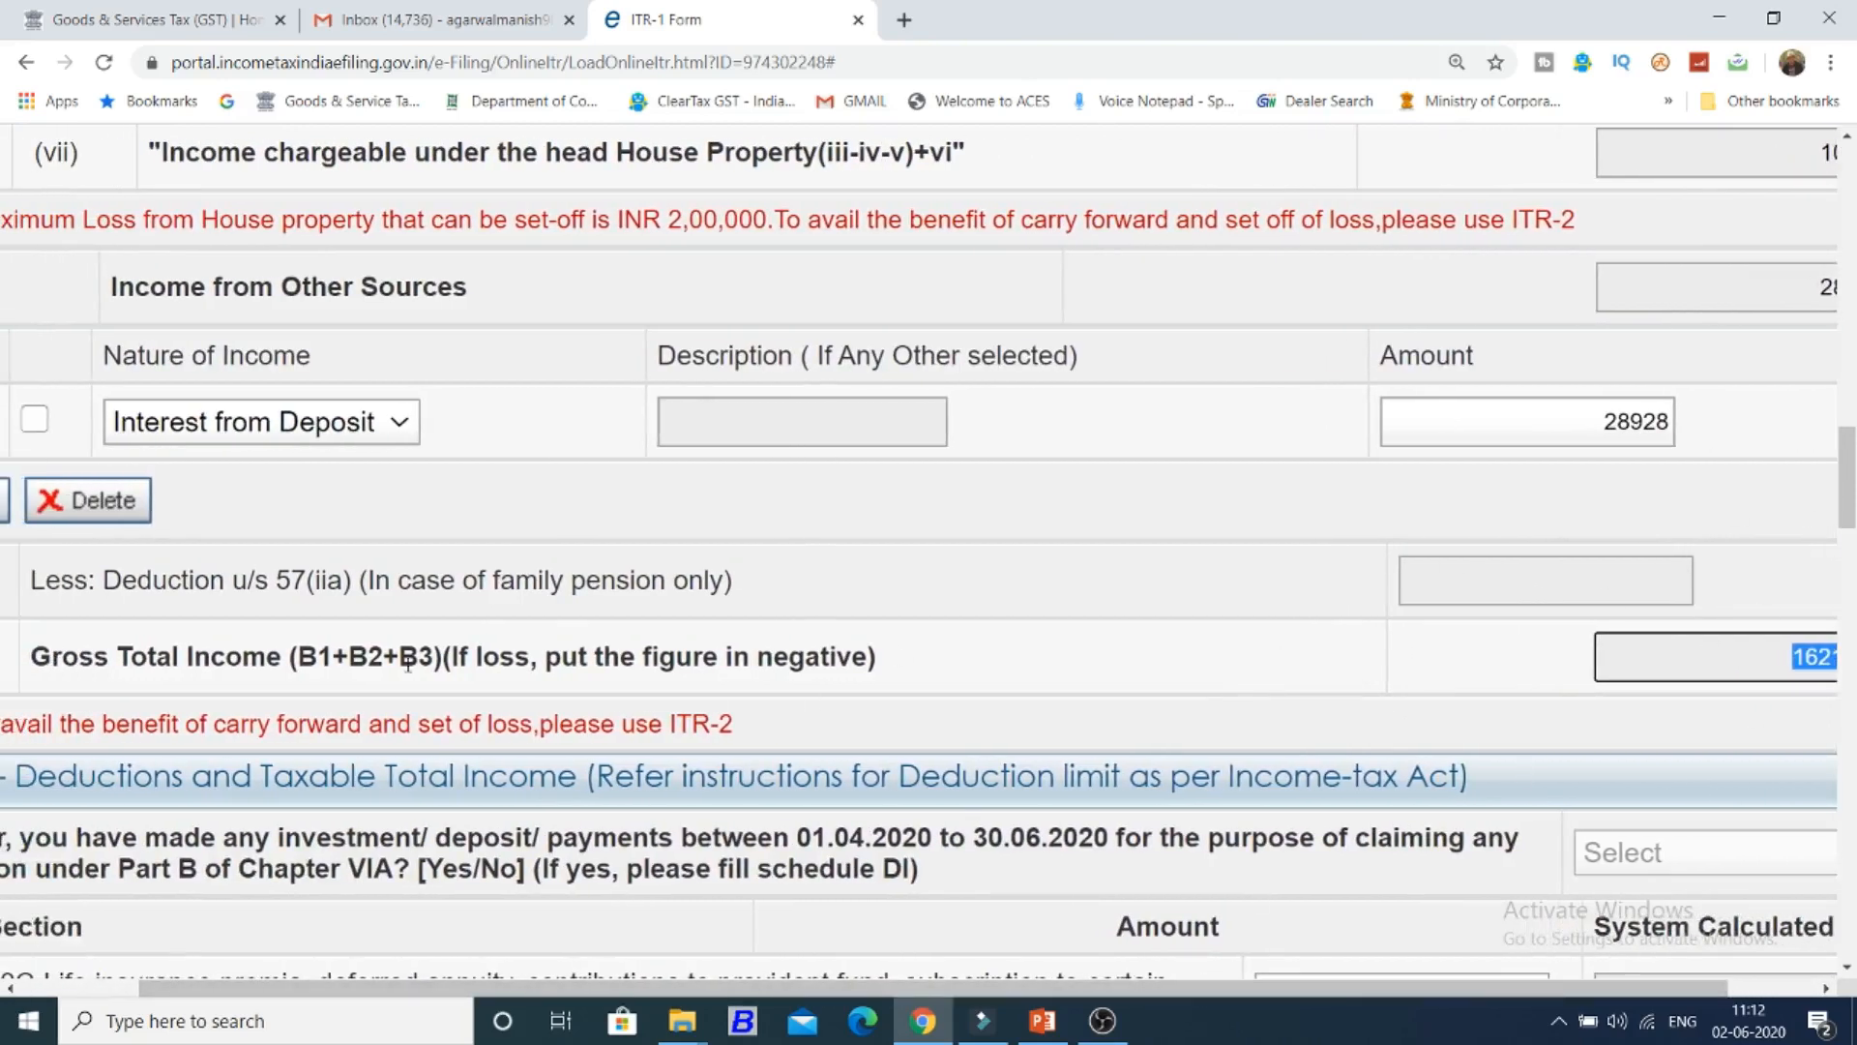
left_click_drag(861, 989, 1228, 988)
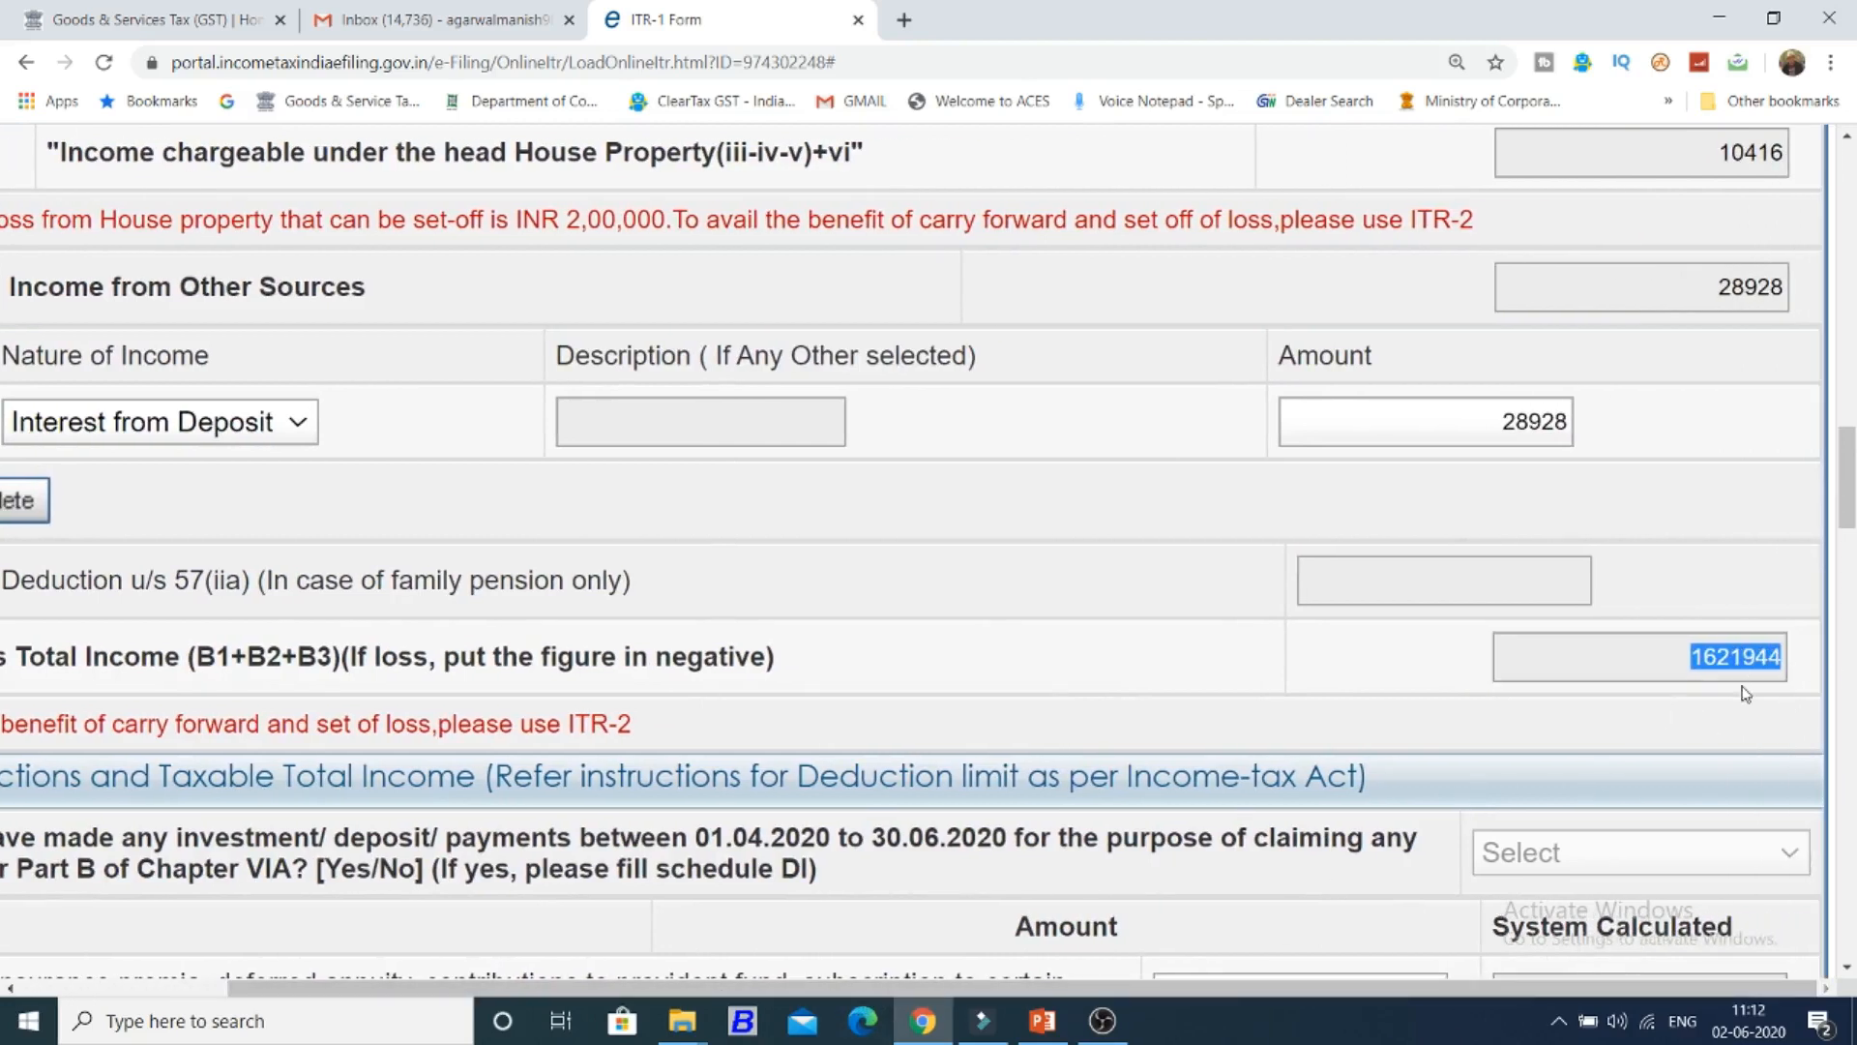
left_click(1770, 663)
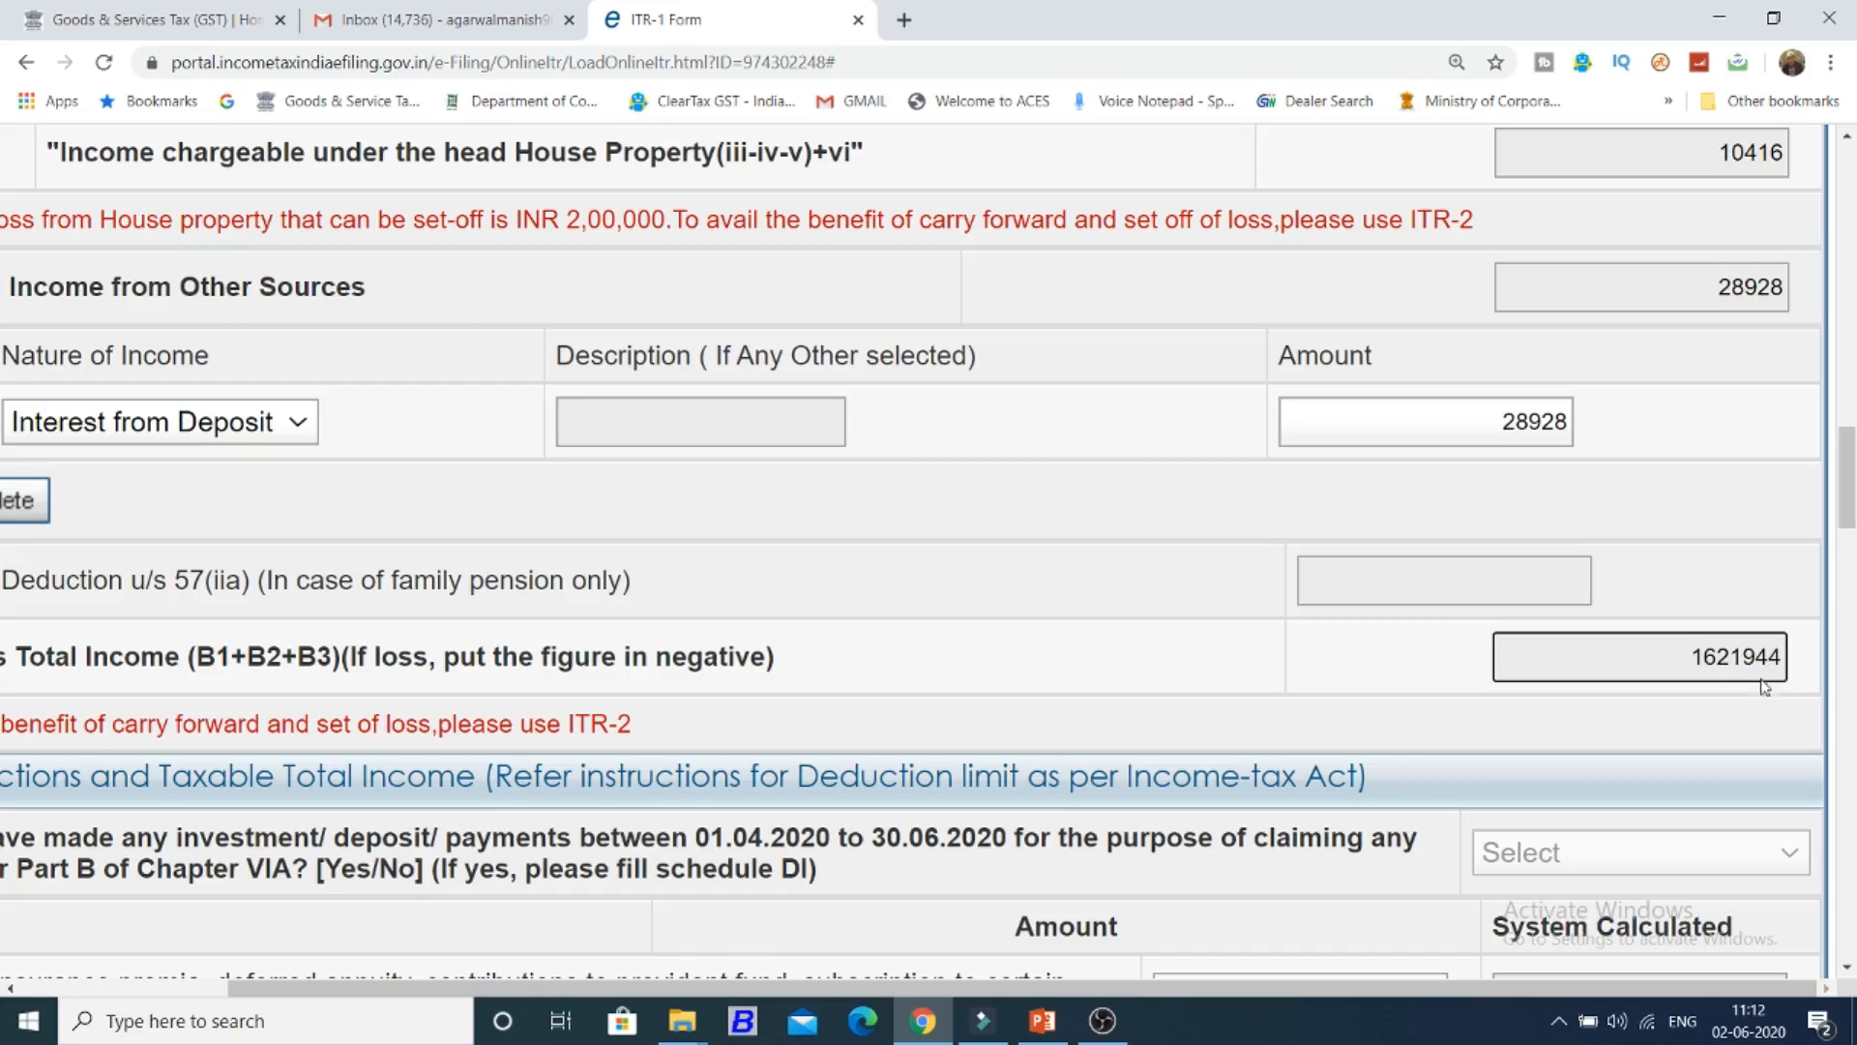
In Part C, enter 150000 as the 80C deduction and answer YES to the question on investments made between 01.04.2020 and 30.06.2020.
scroll(1772, 319, "down", 6)
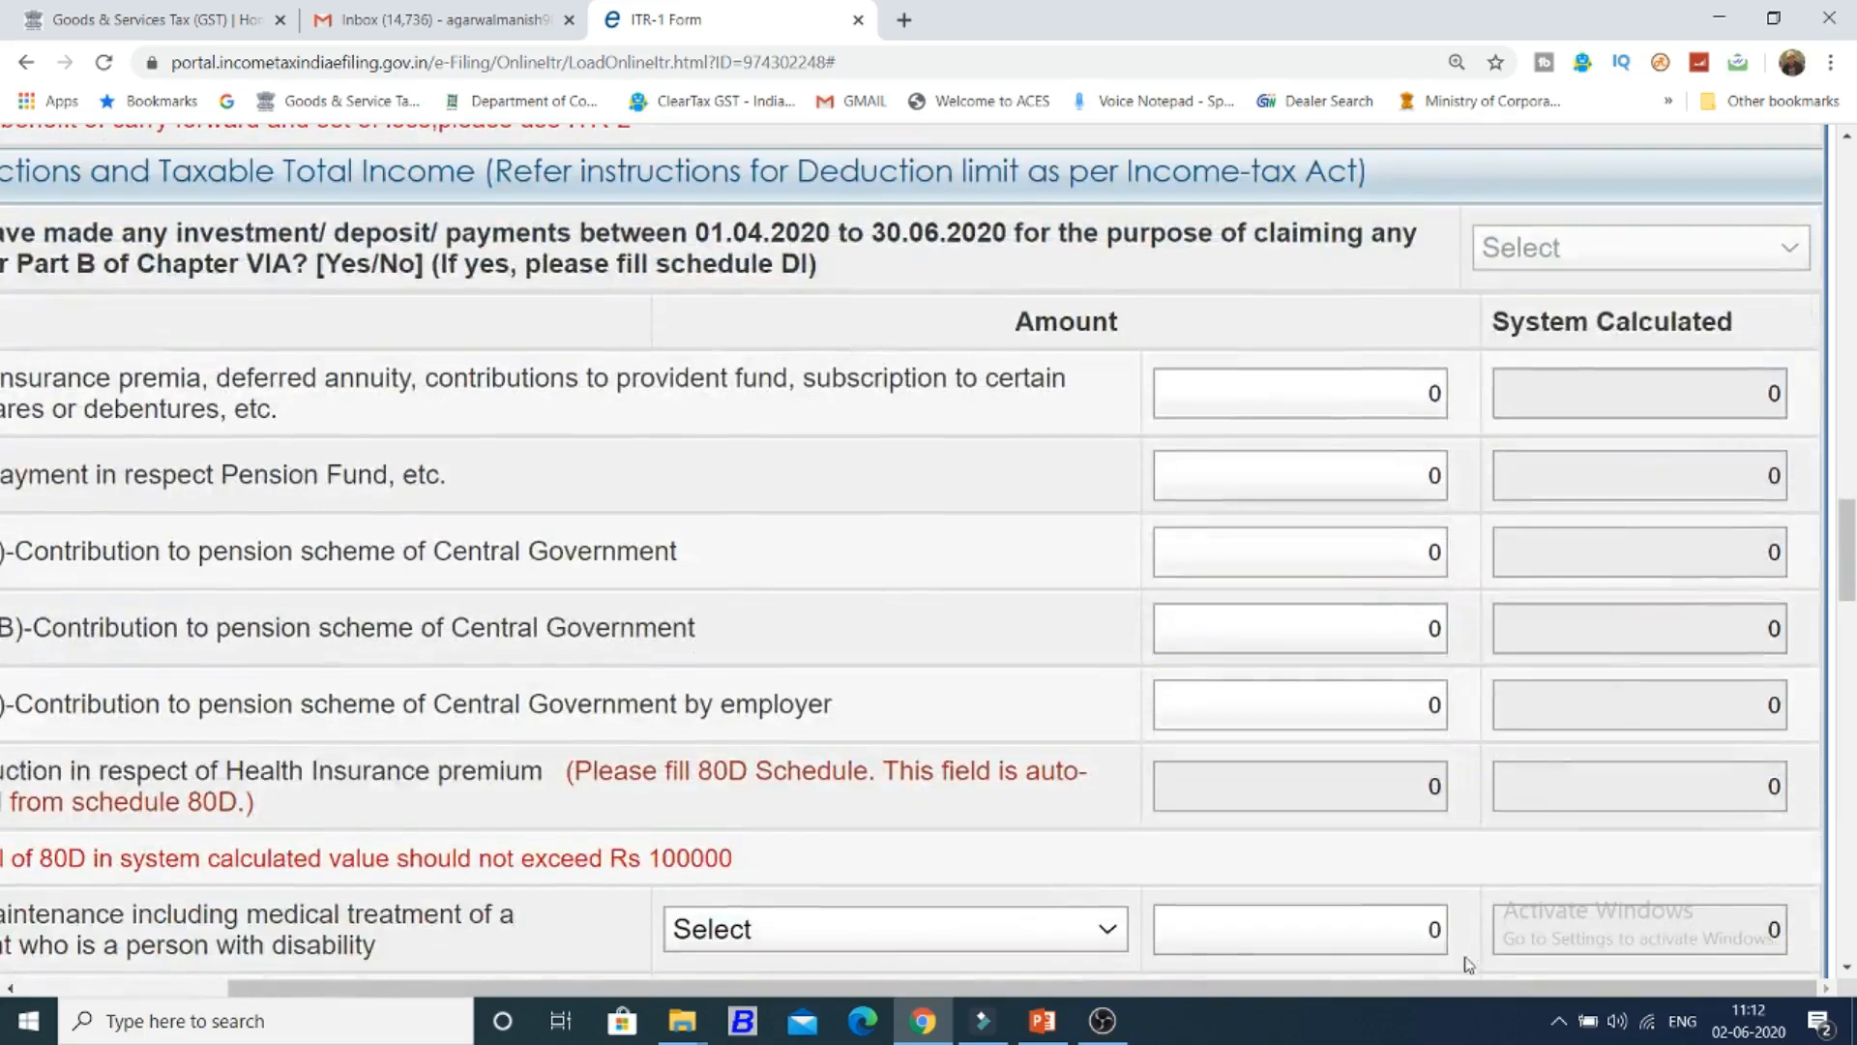
left_click_drag(1456, 986, 1245, 984)
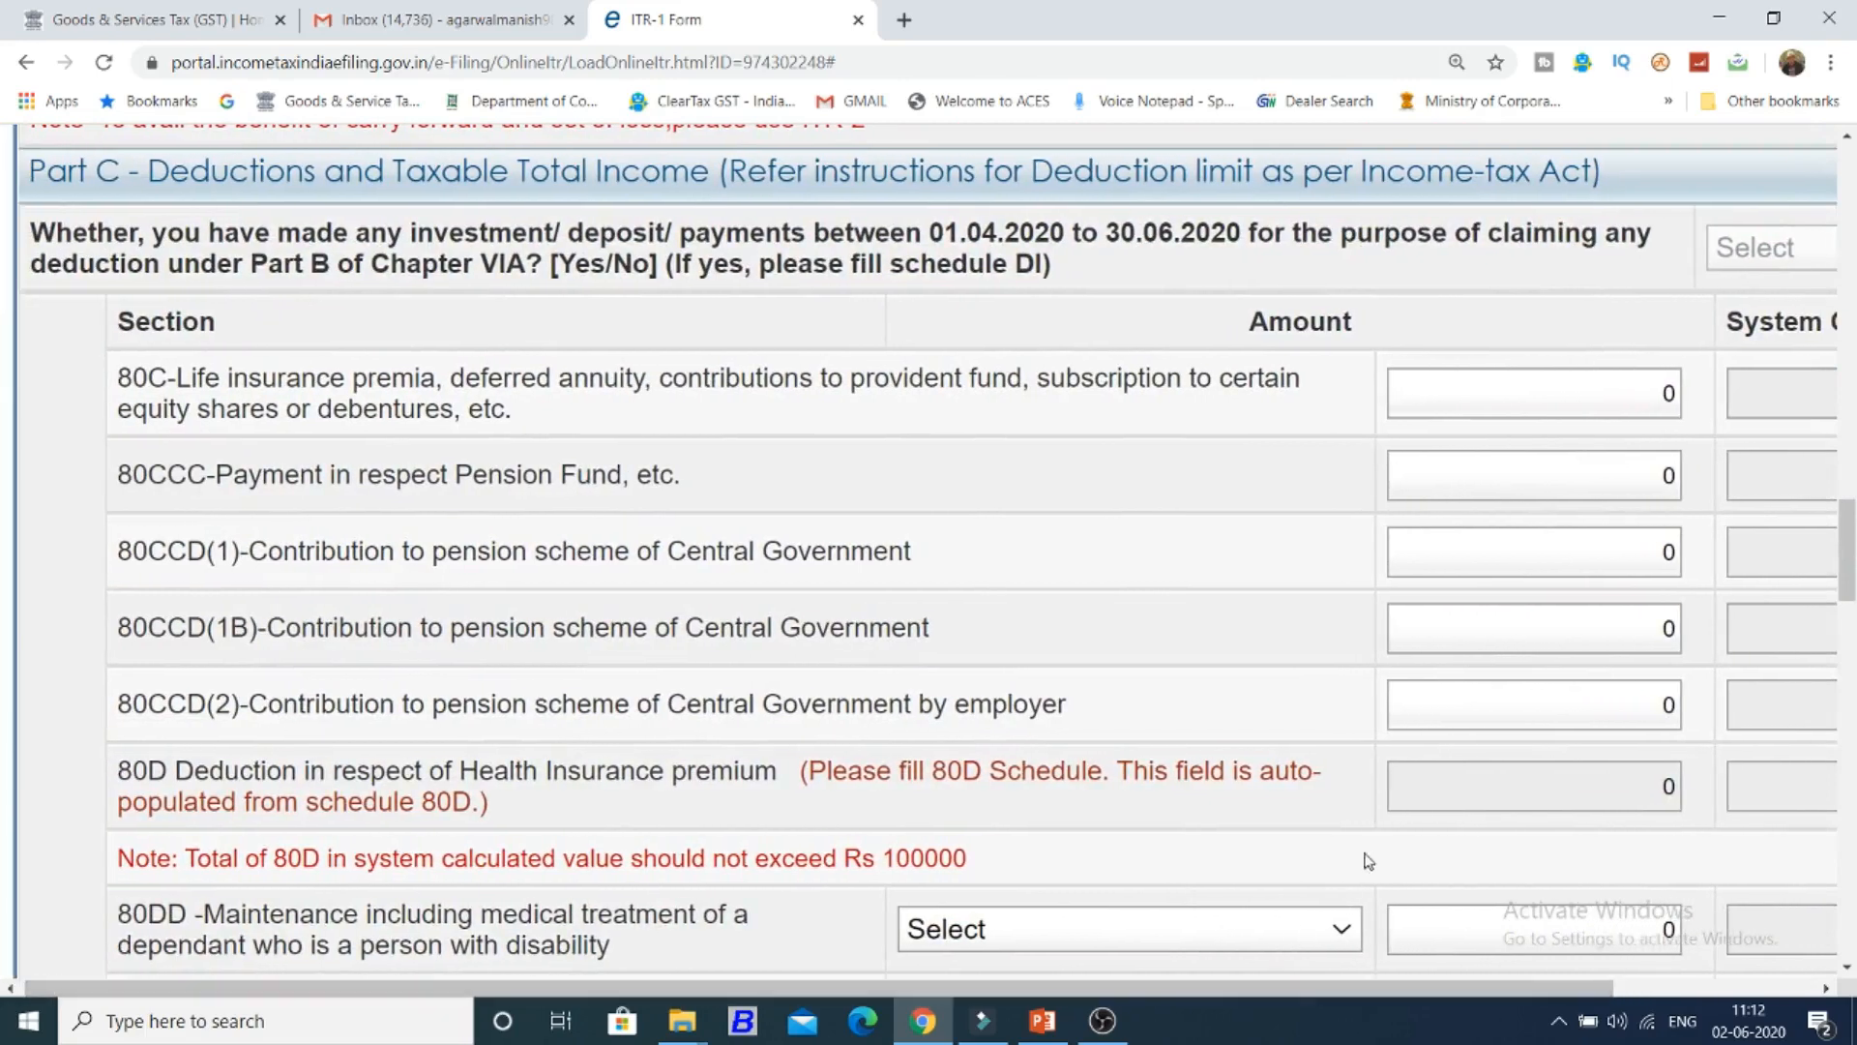
key("ctrl+minus")
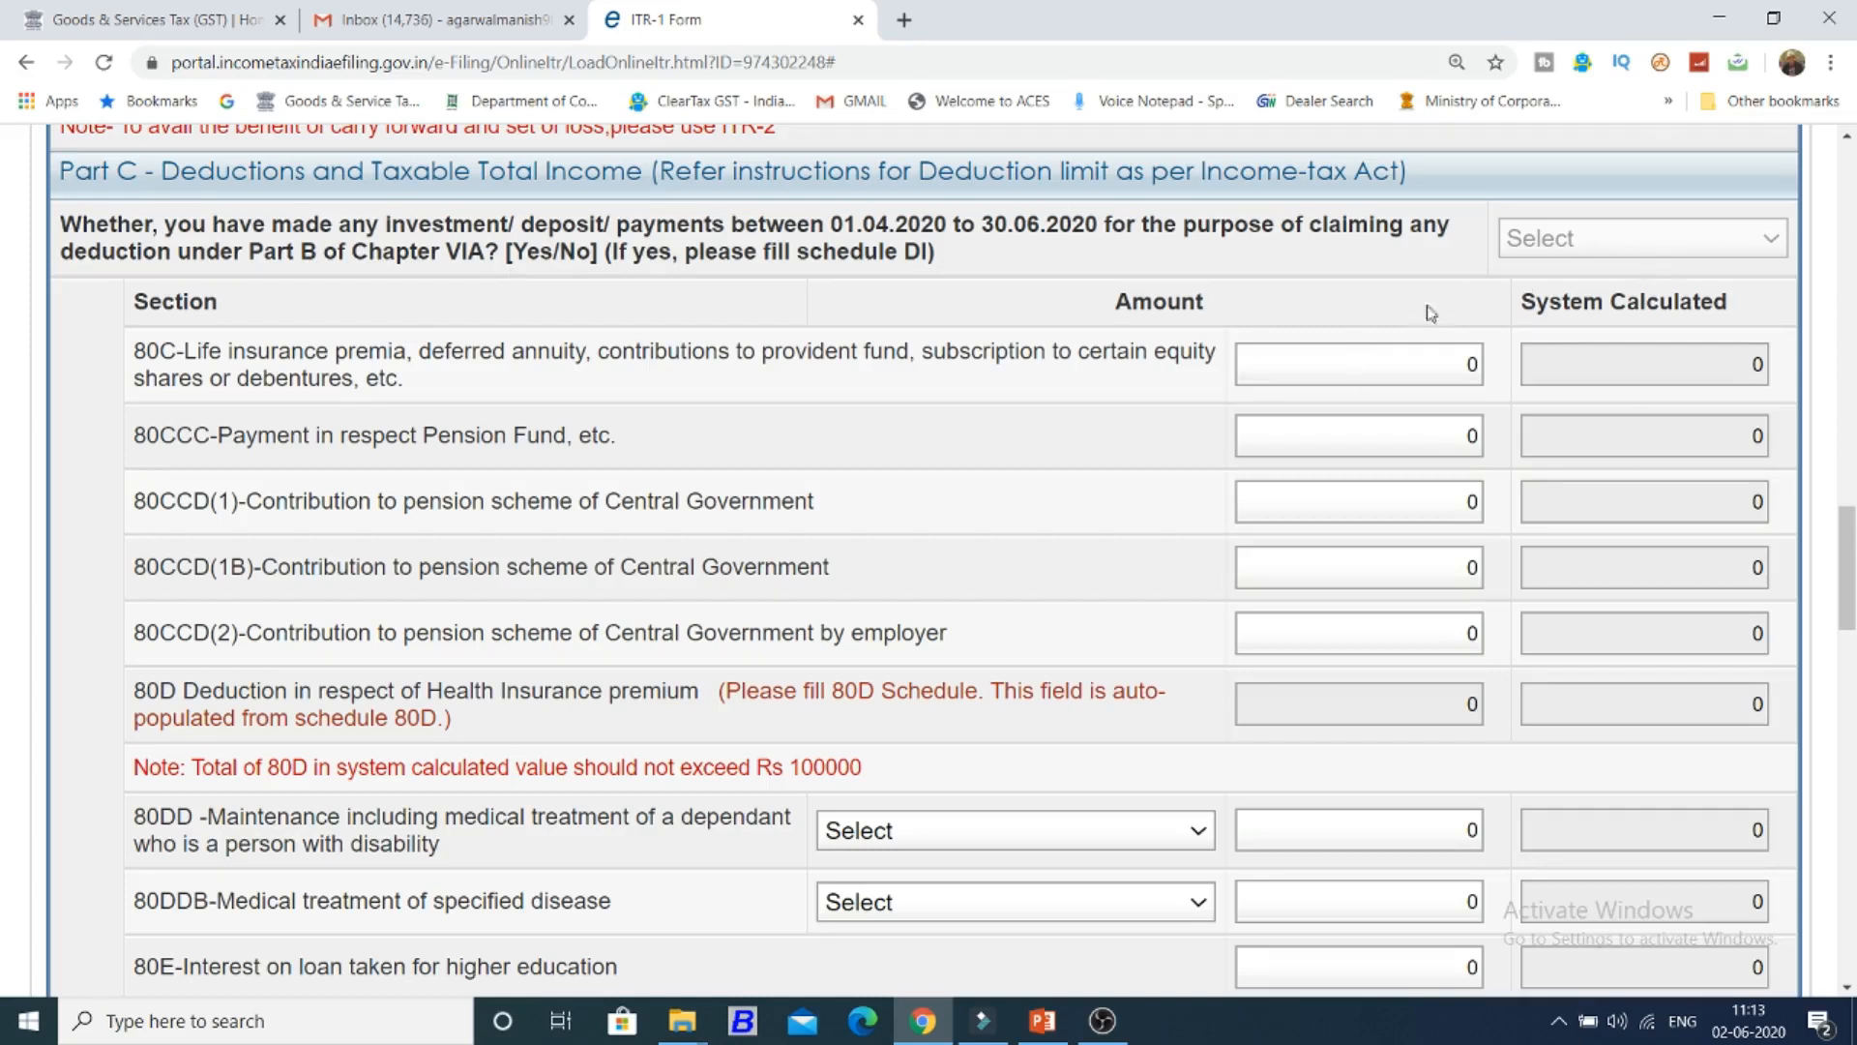
left_click(1381, 366)
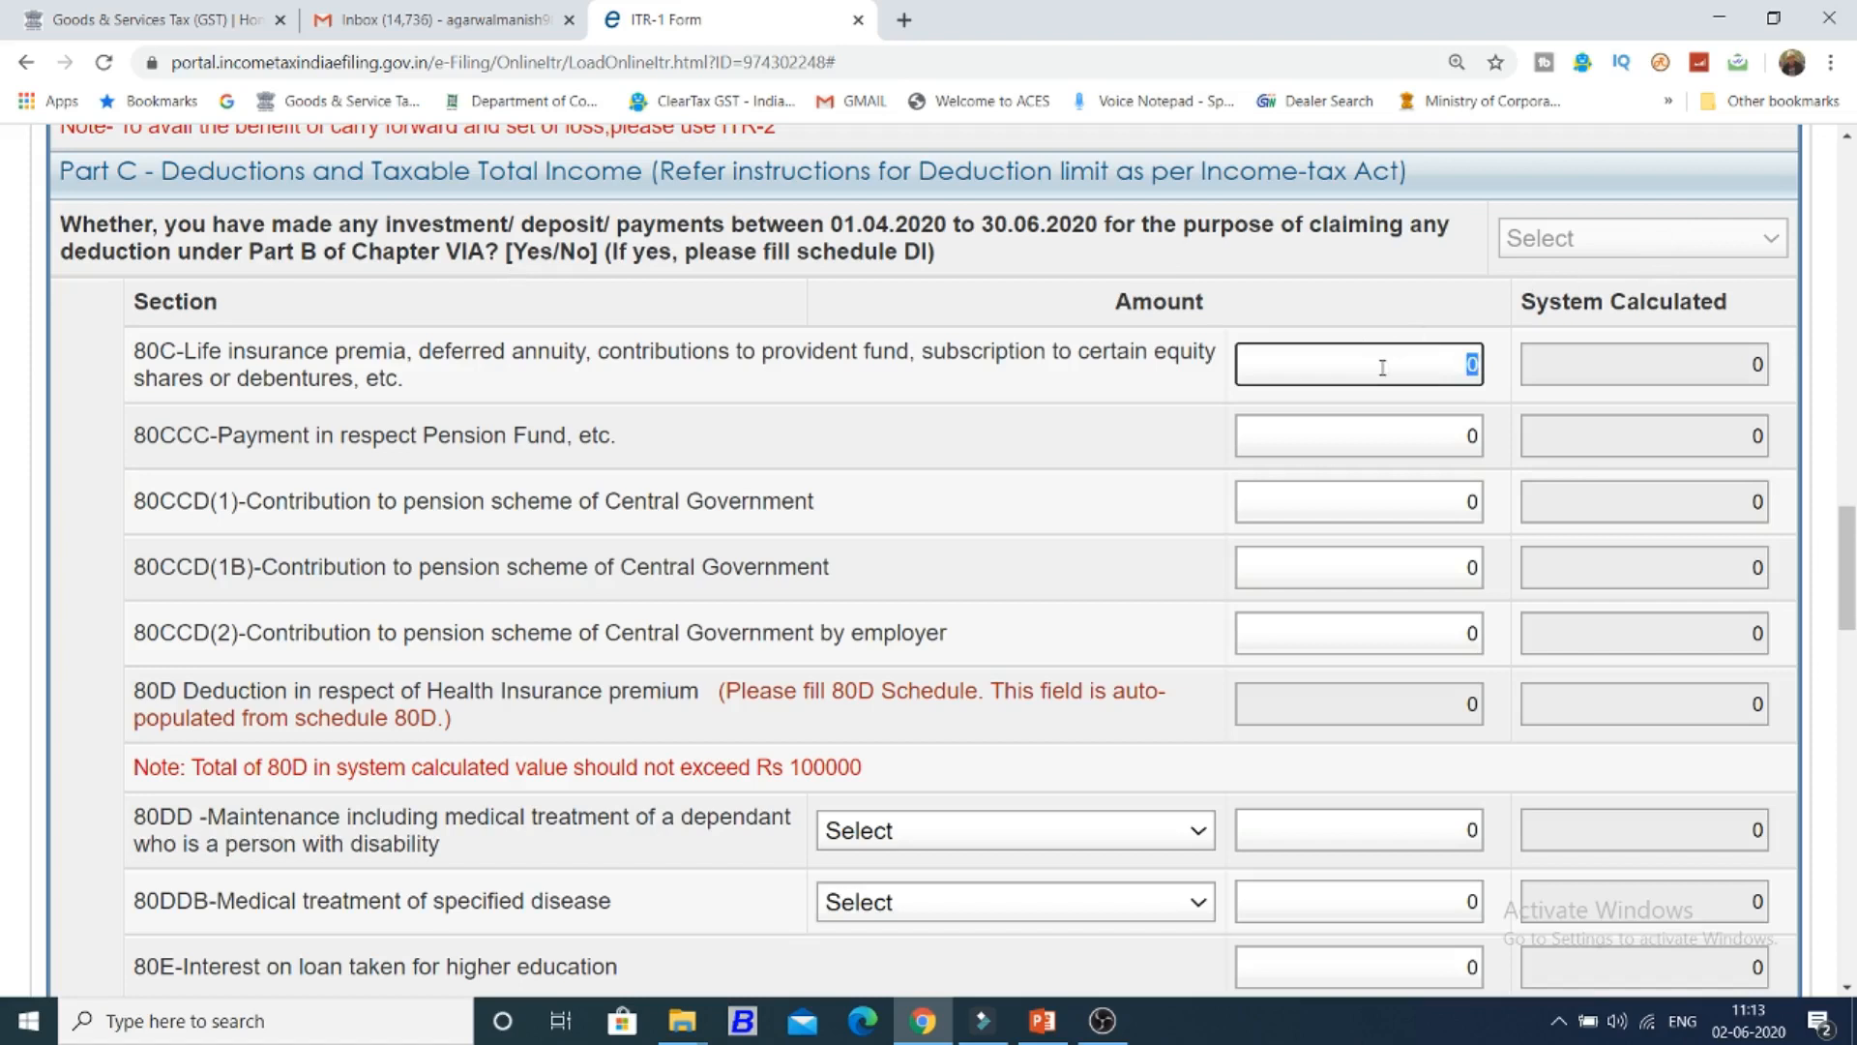
type("150000")
left_click(1564, 239)
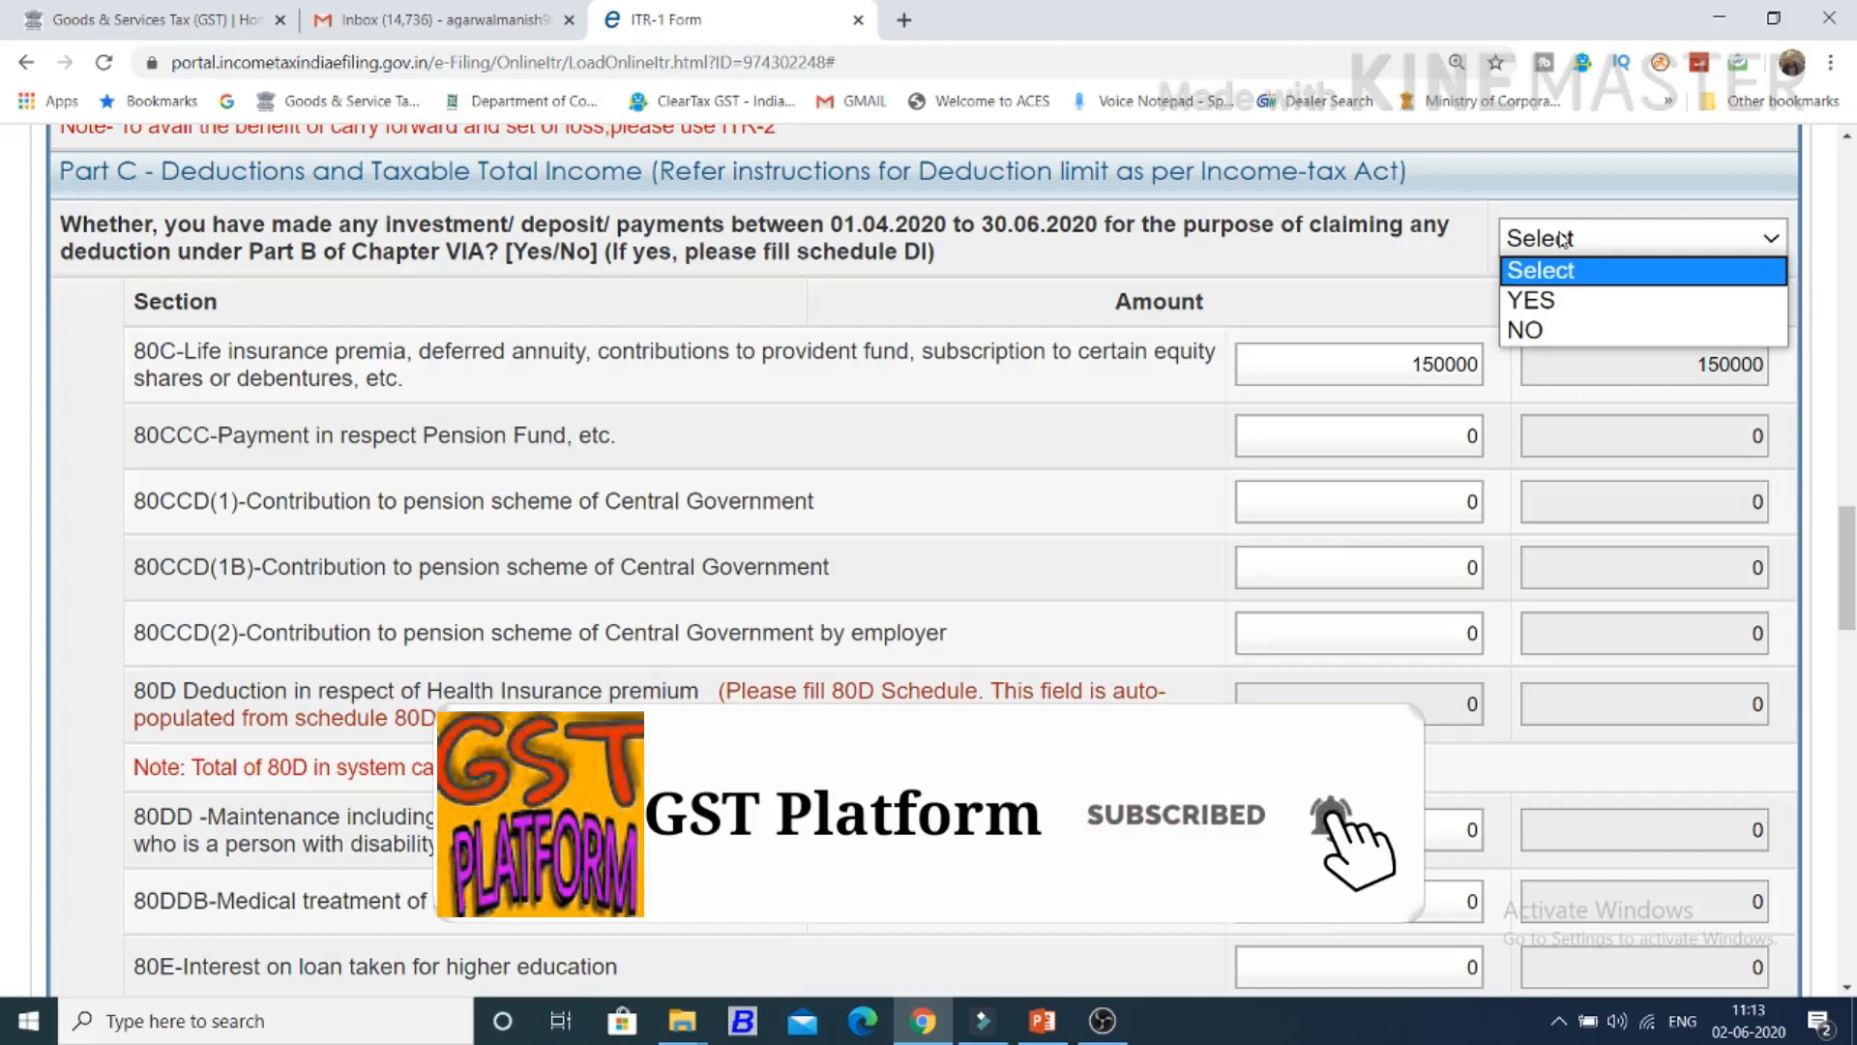
left_click(1559, 302)
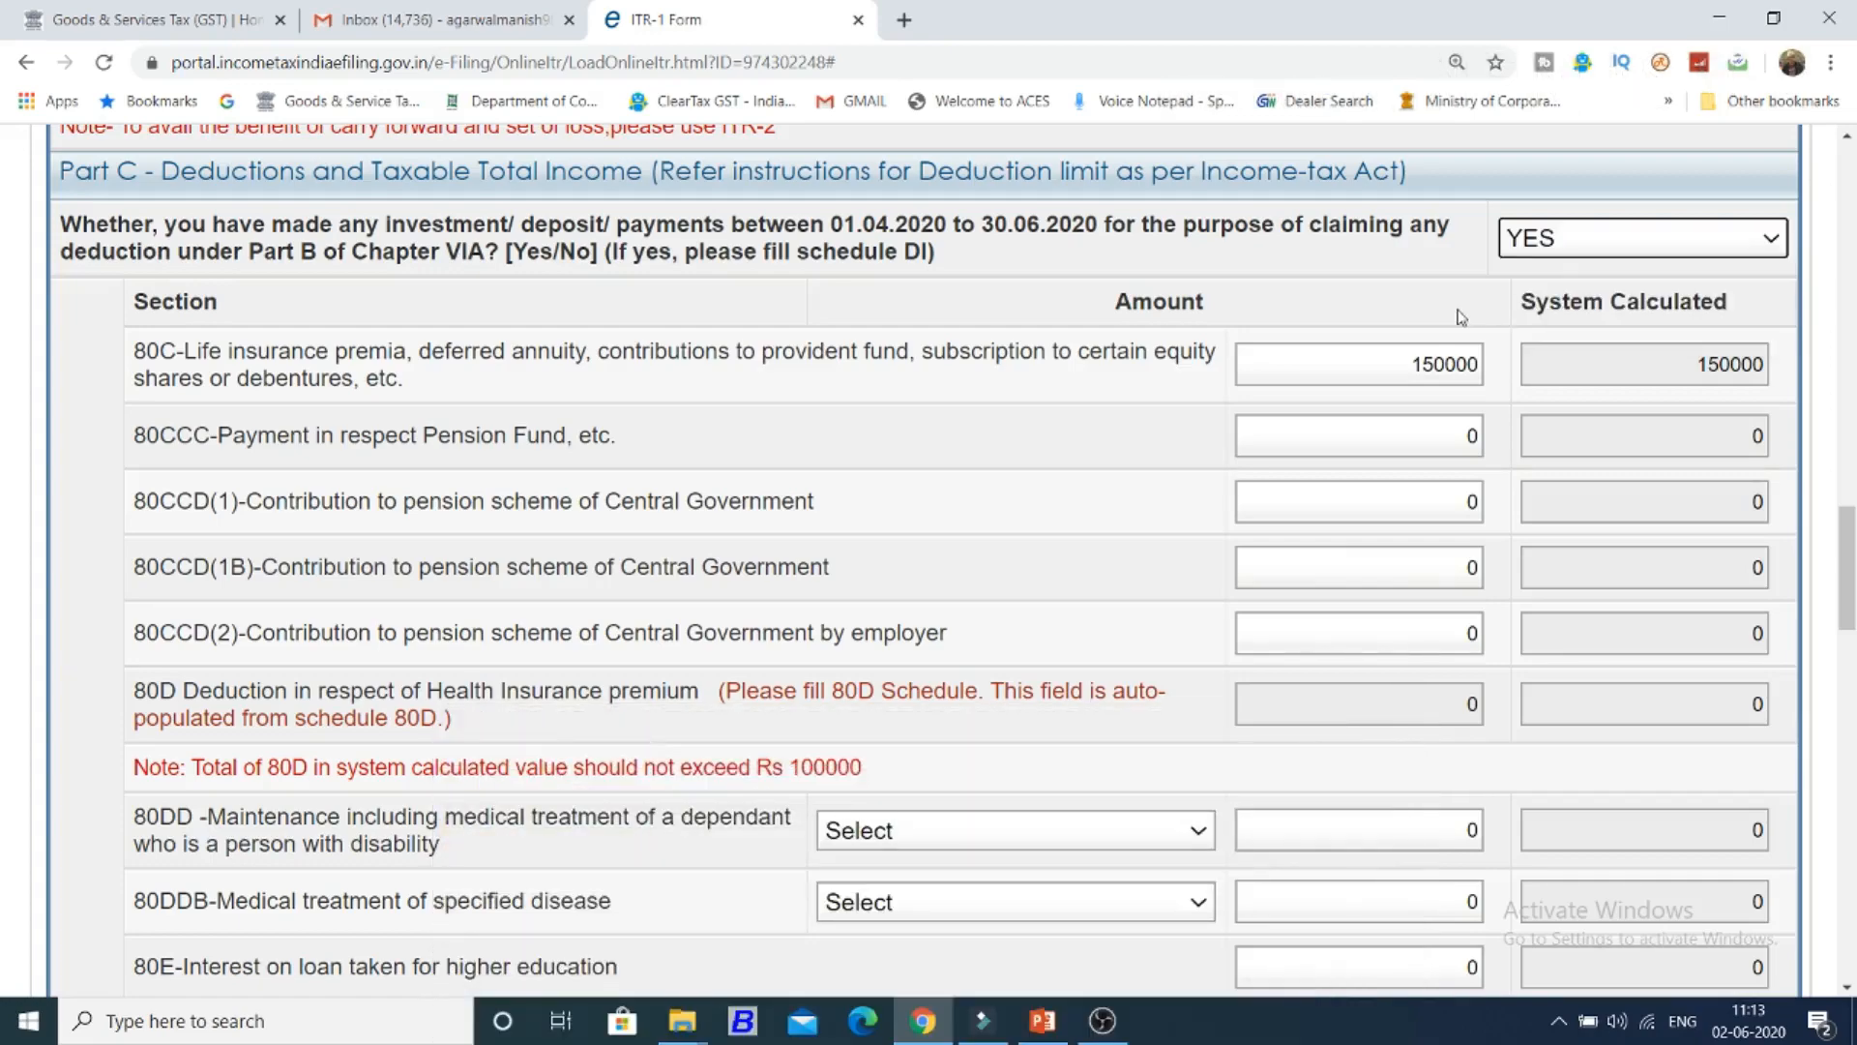
Dismiss the save-draft reminder and open Schedule DI of the return.
scroll(1398, 386, "up", 20)
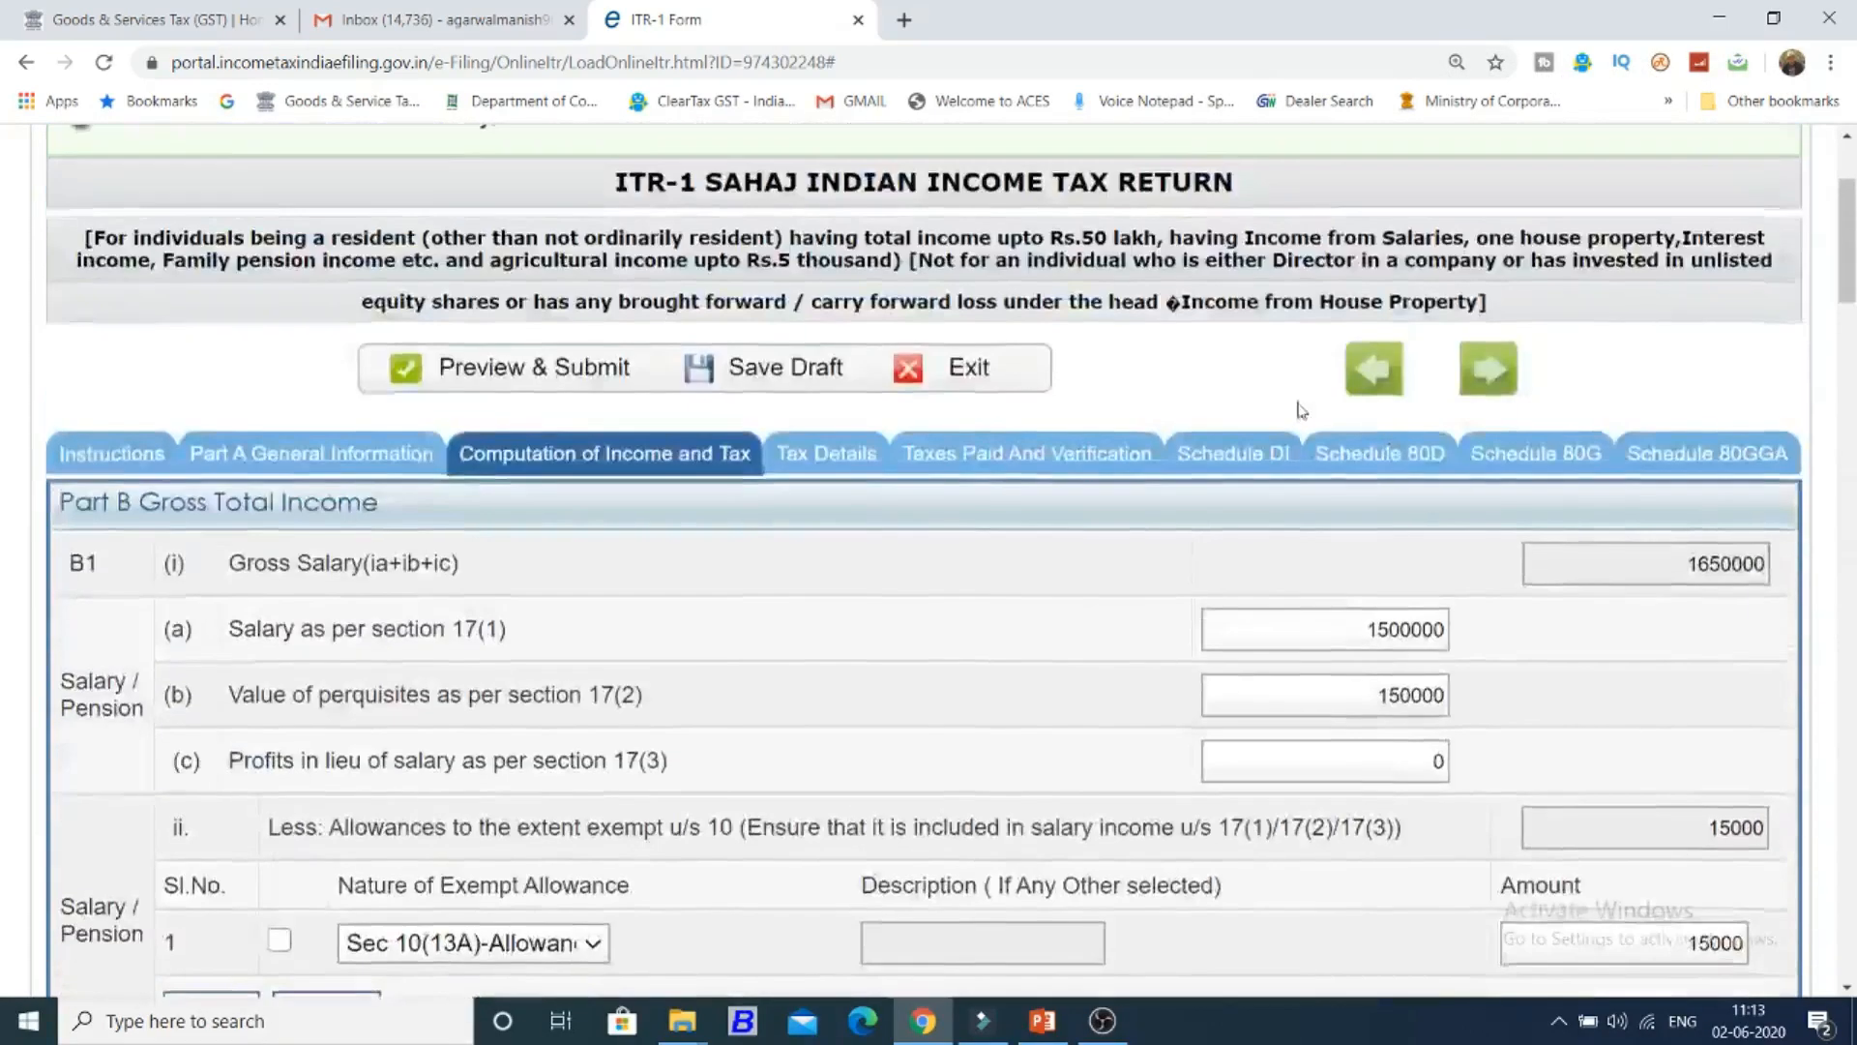
scroll(1301, 411, "up", 3)
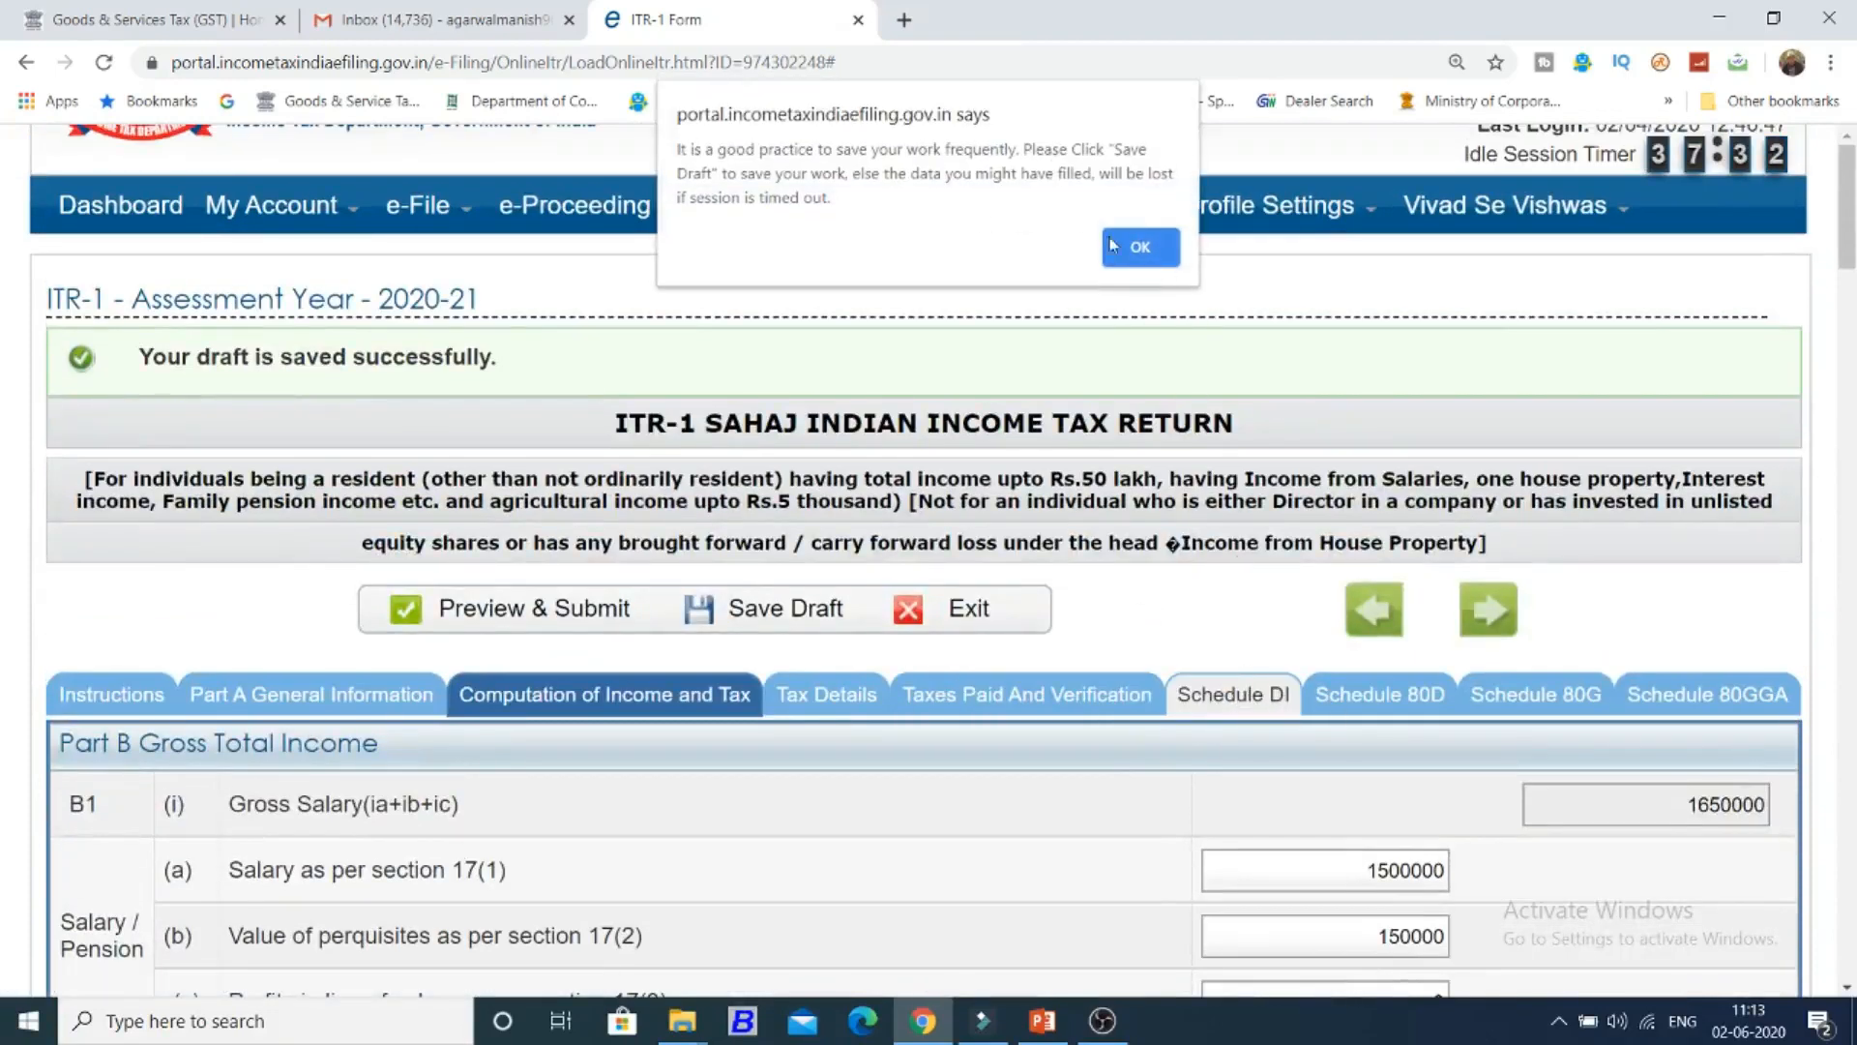
left_click(1141, 255)
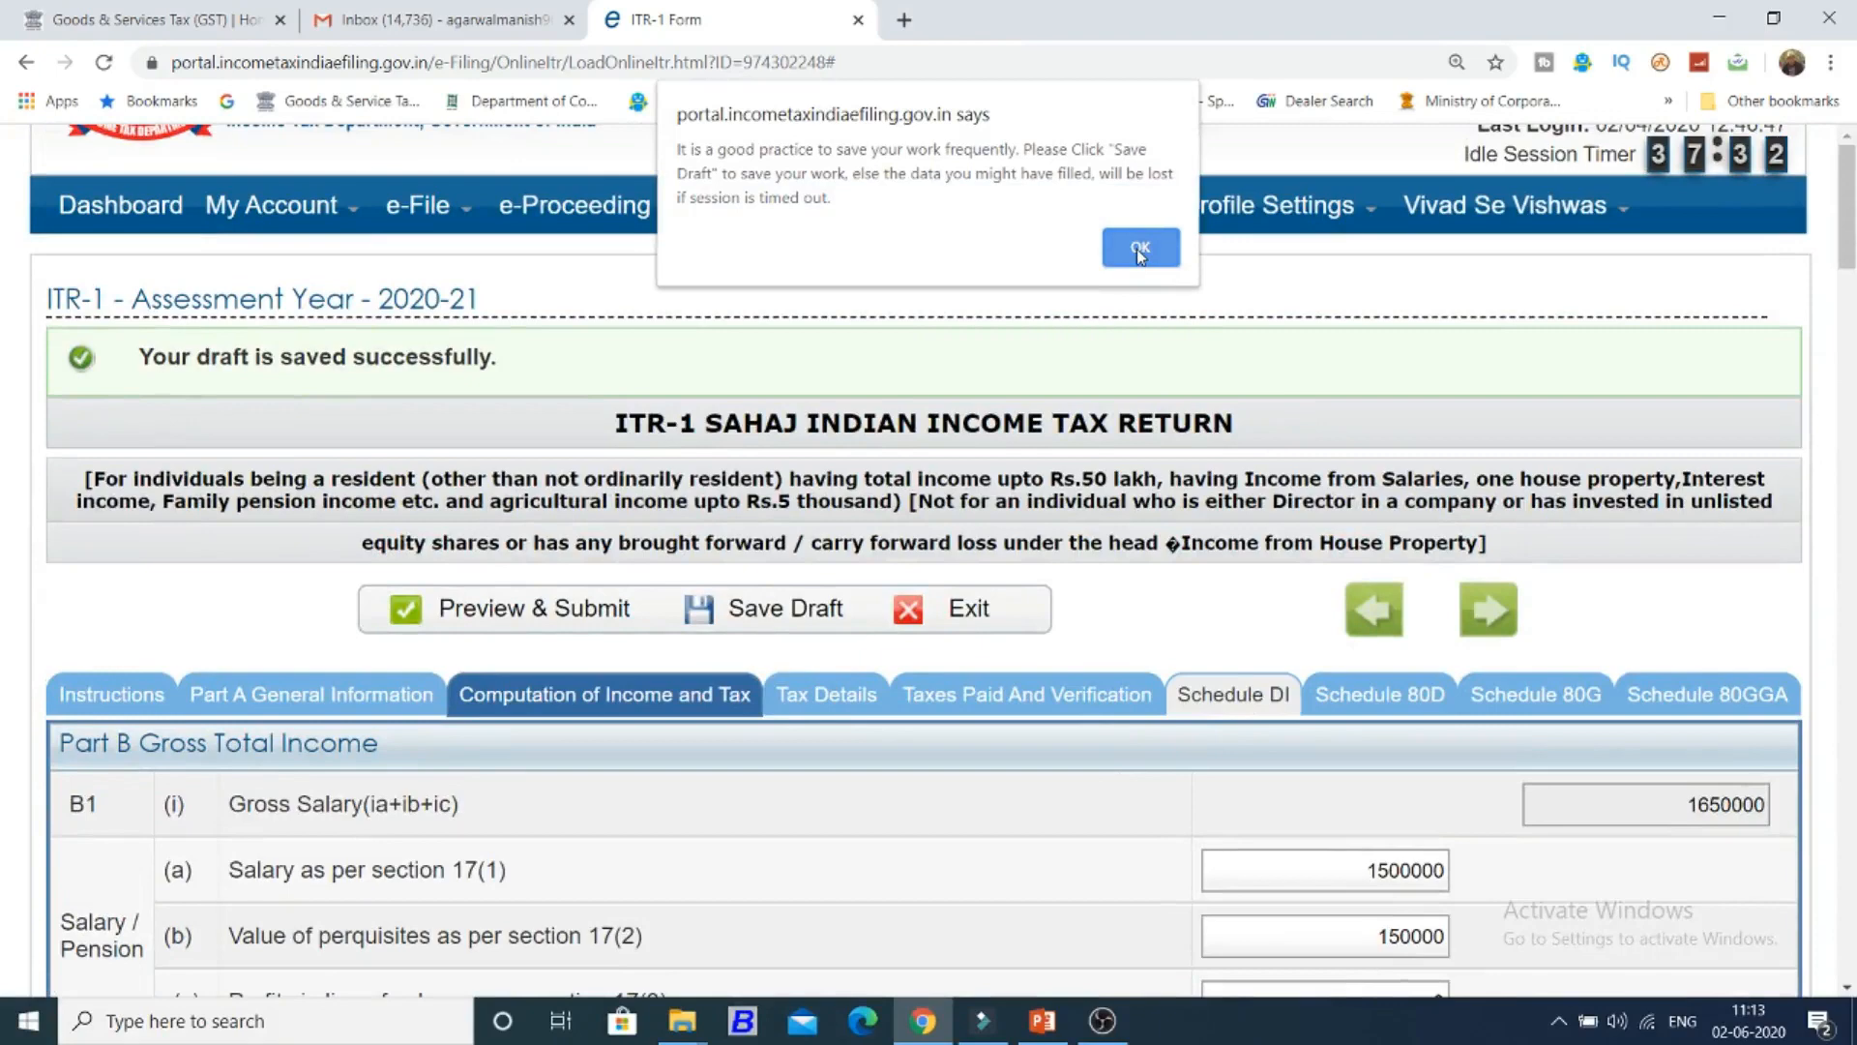
scroll(1272, 483, "down", 2)
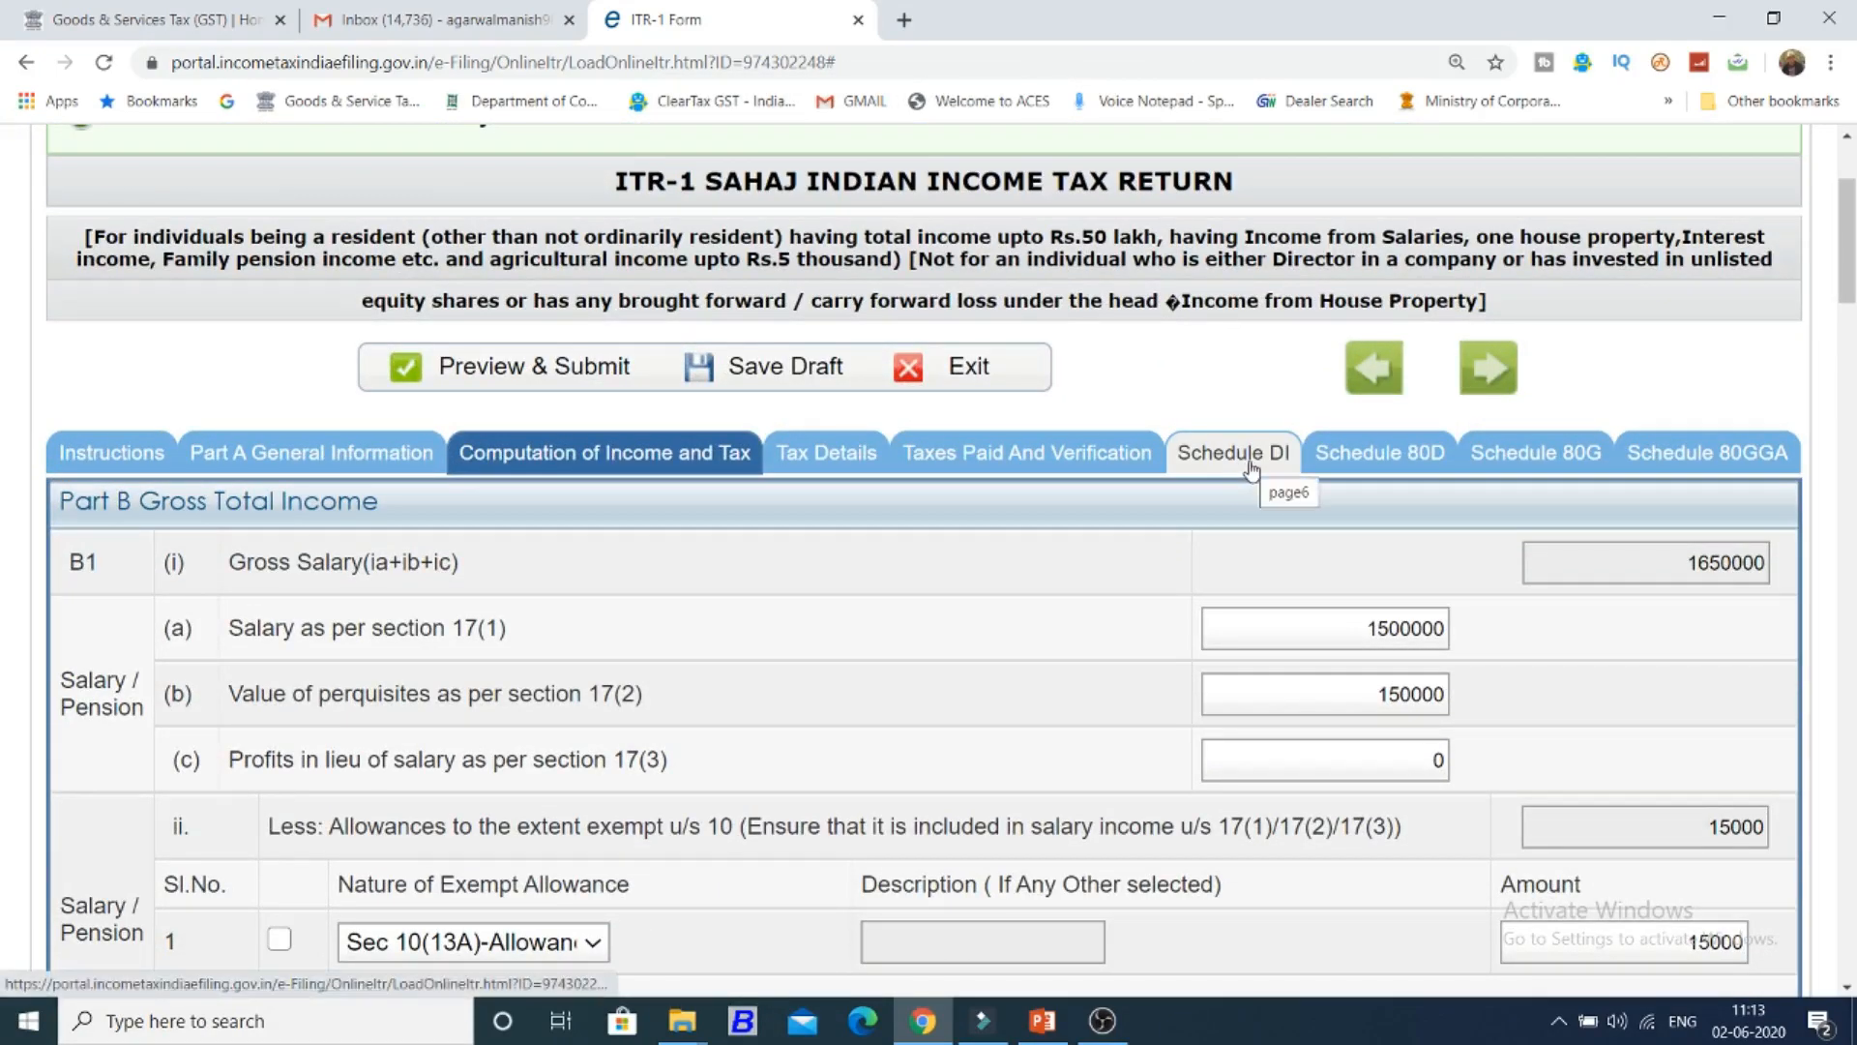
scroll(1555, 555, "down", 15)
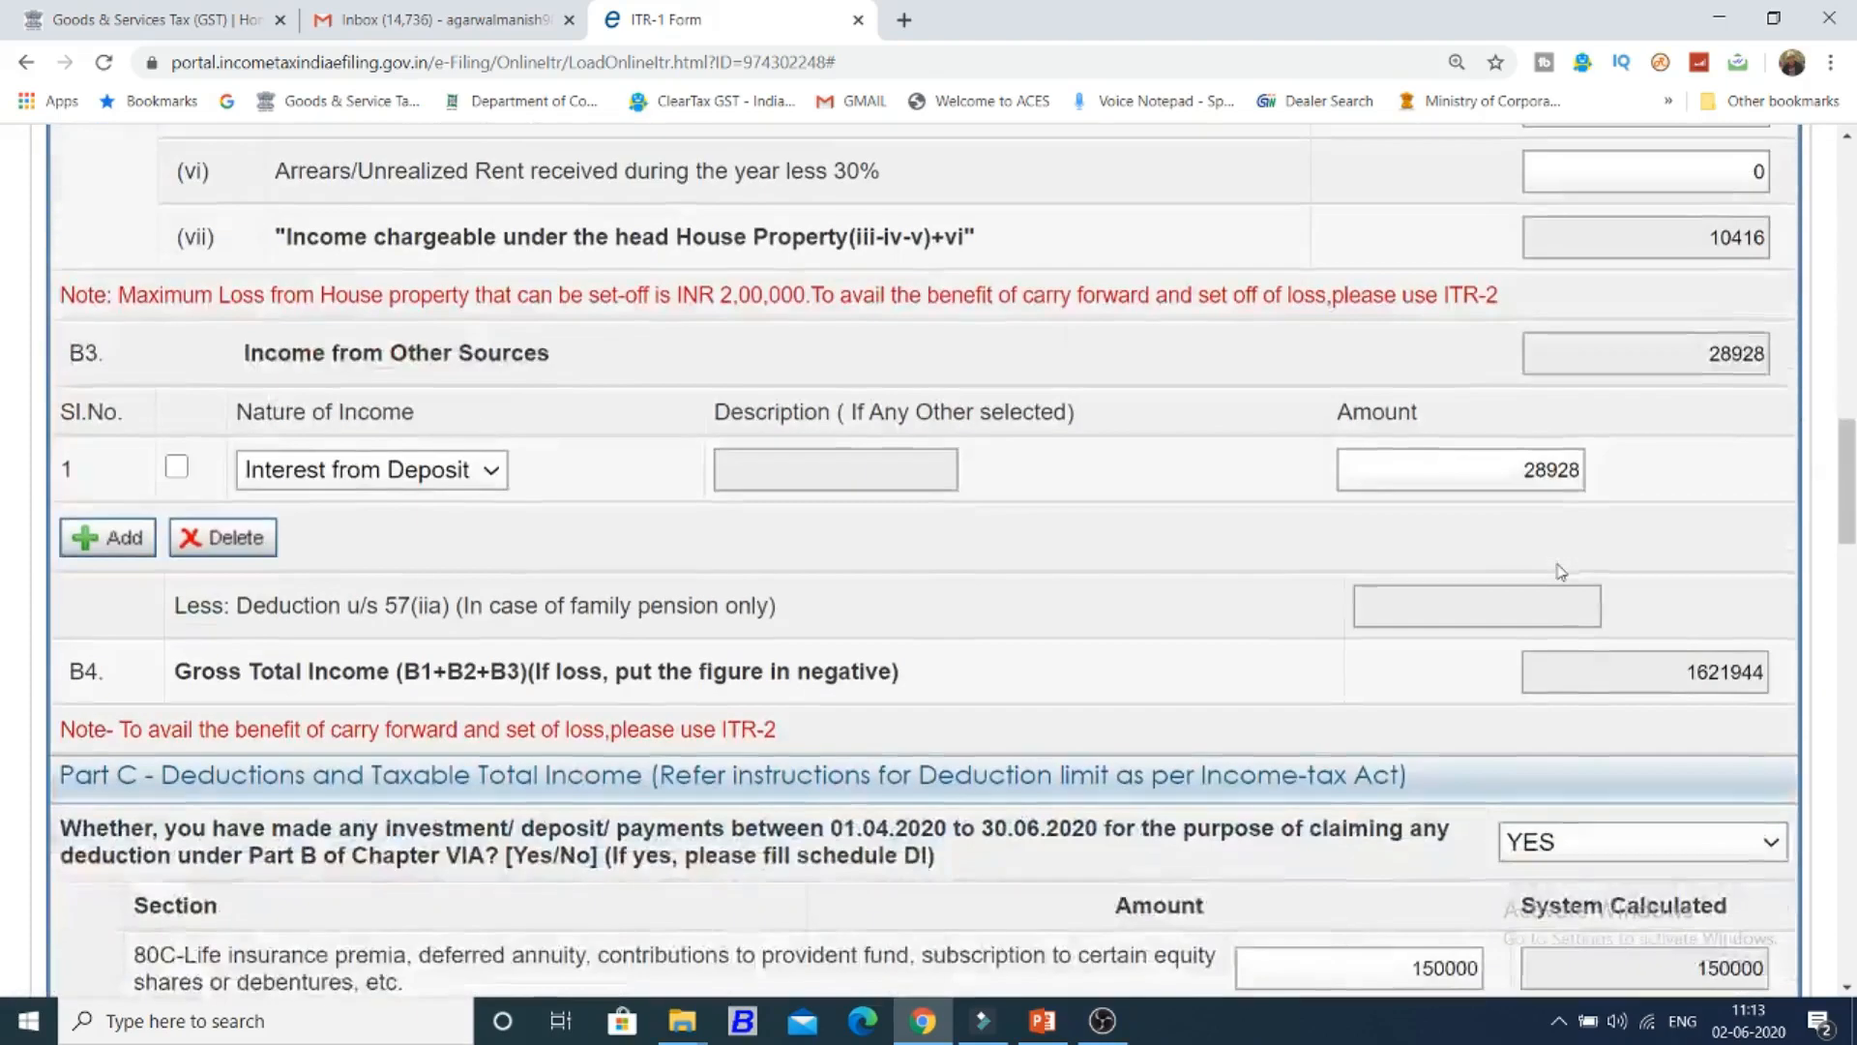
scroll(1576, 656, "down", 1)
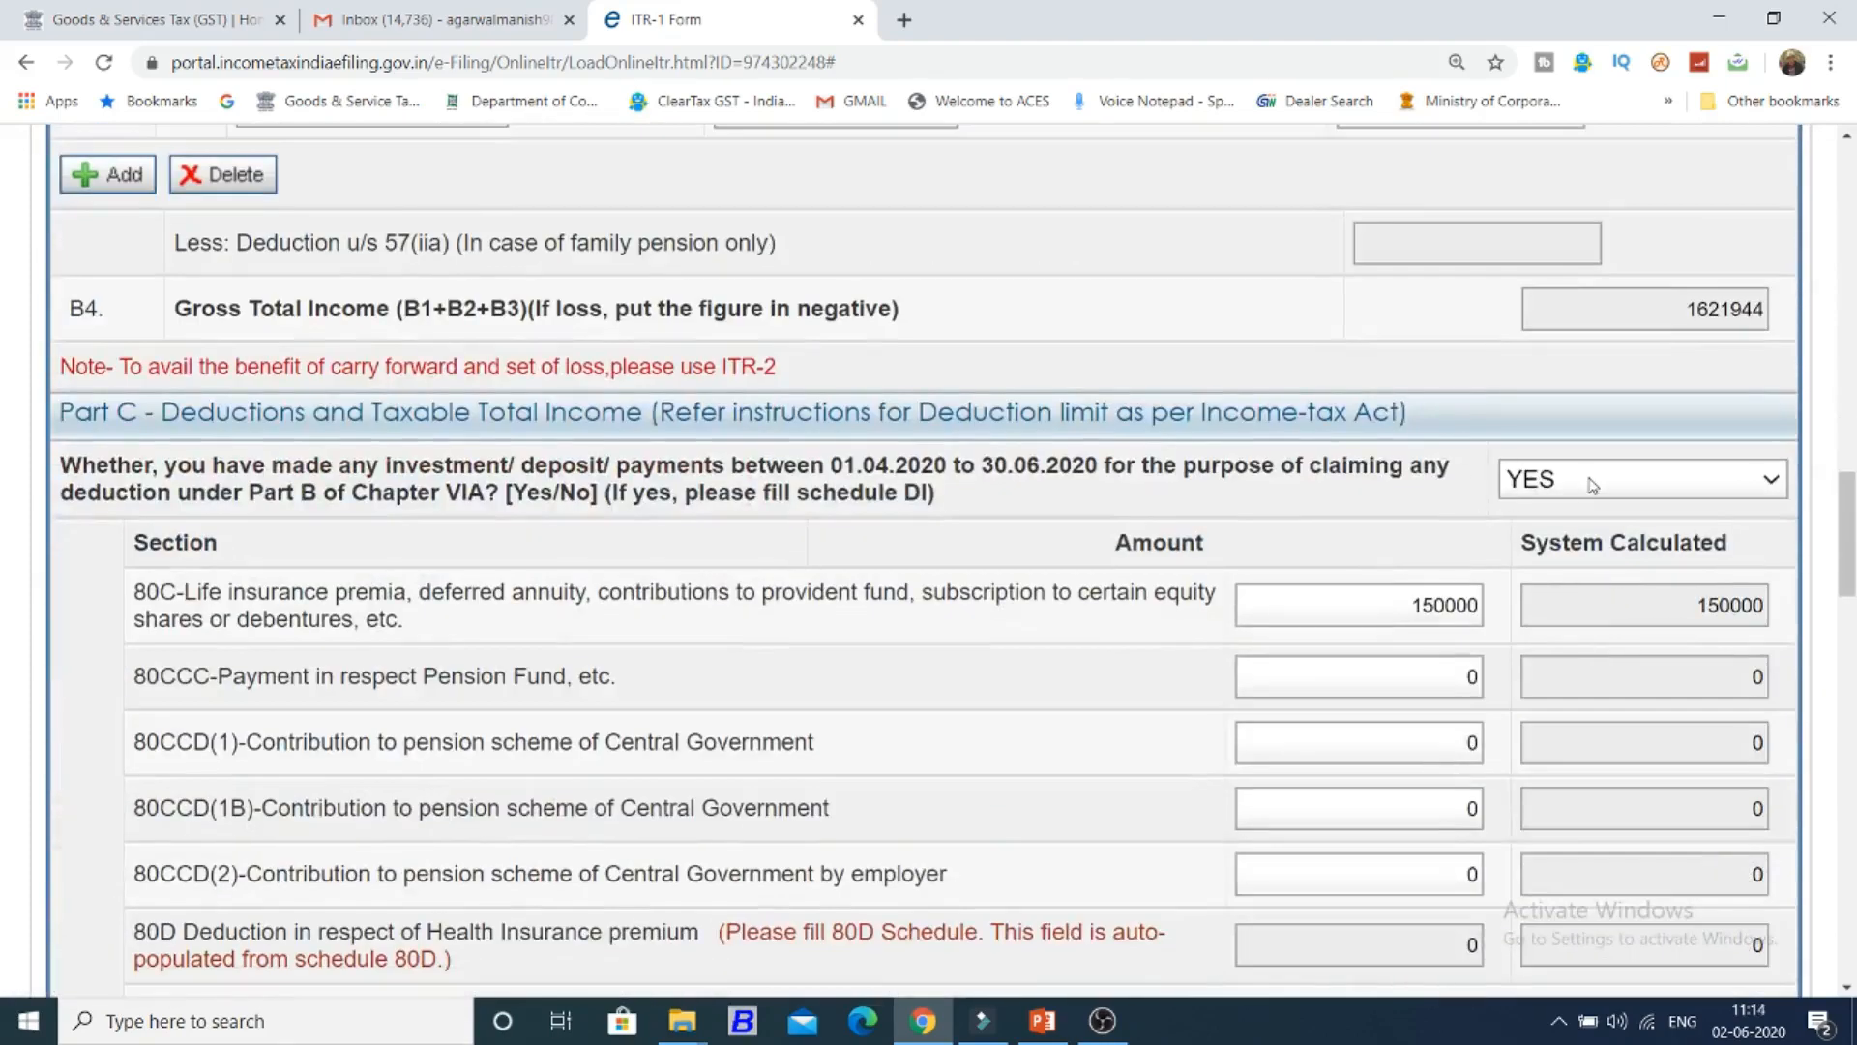
scroll(1407, 634, "up", 20)
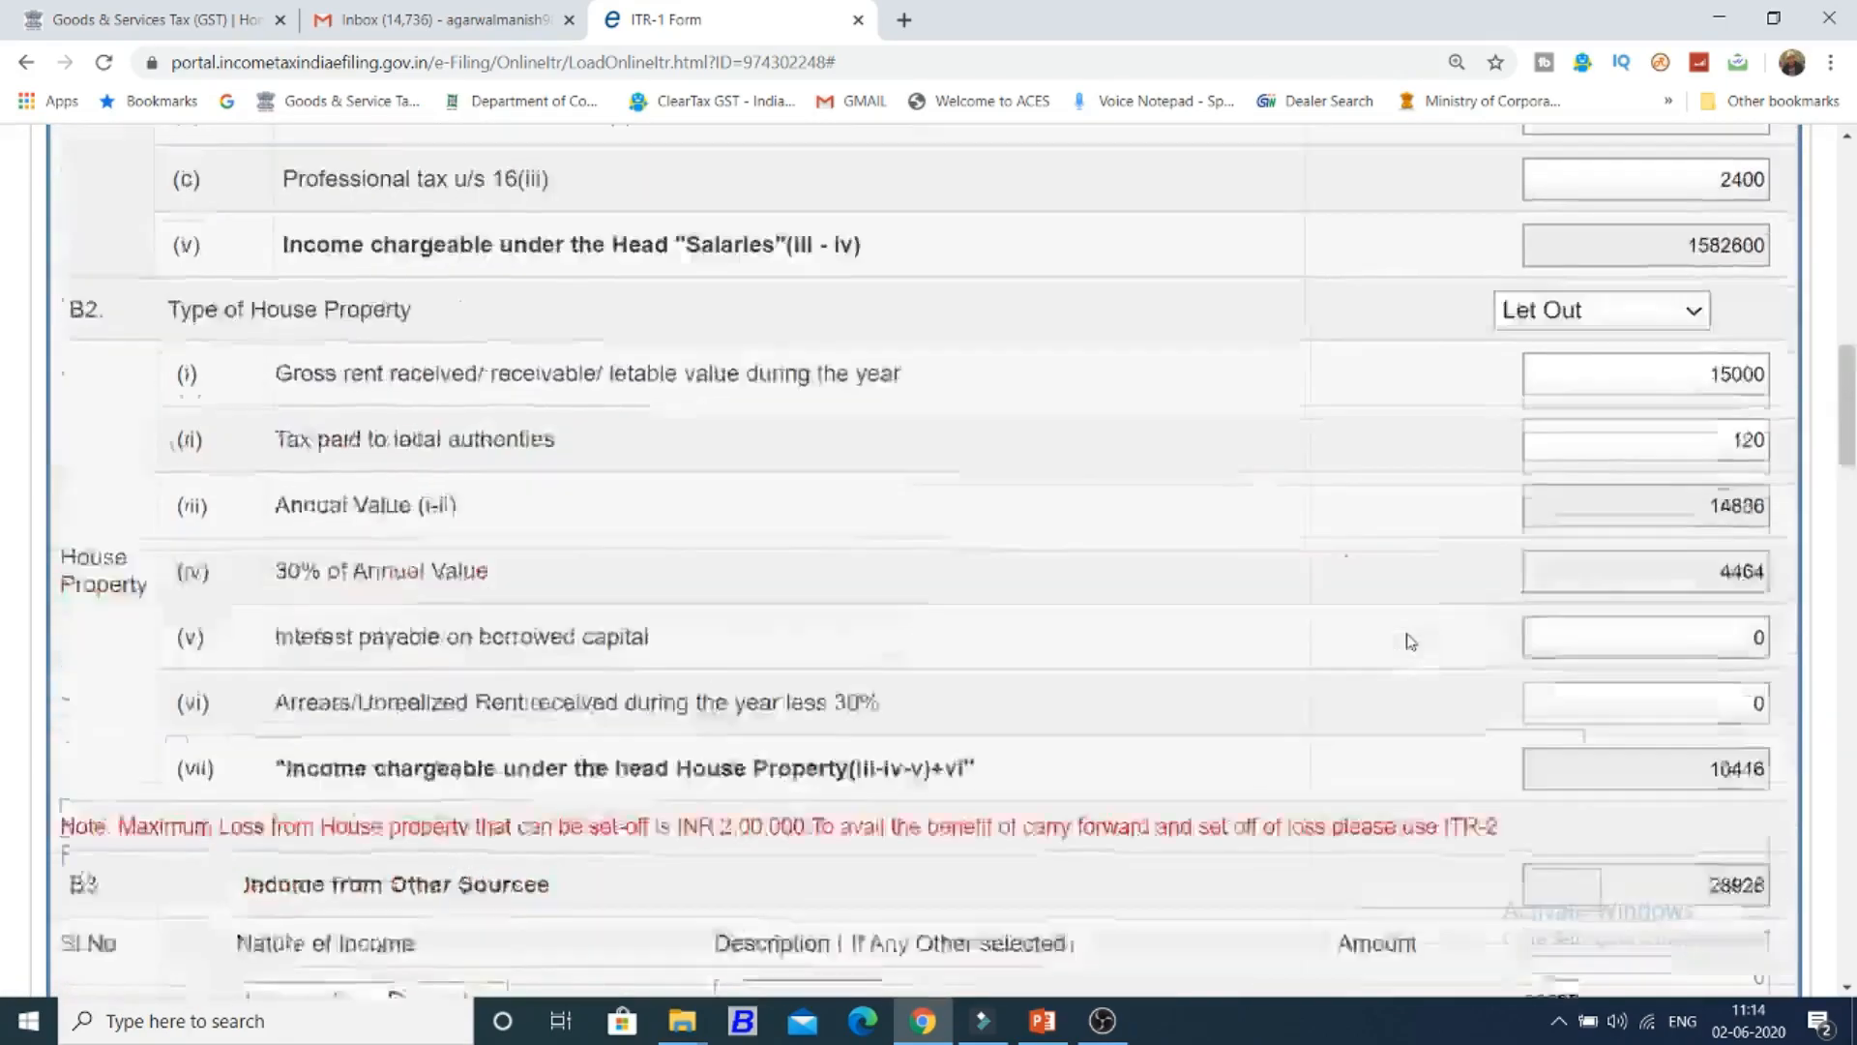
left_click(1234, 331)
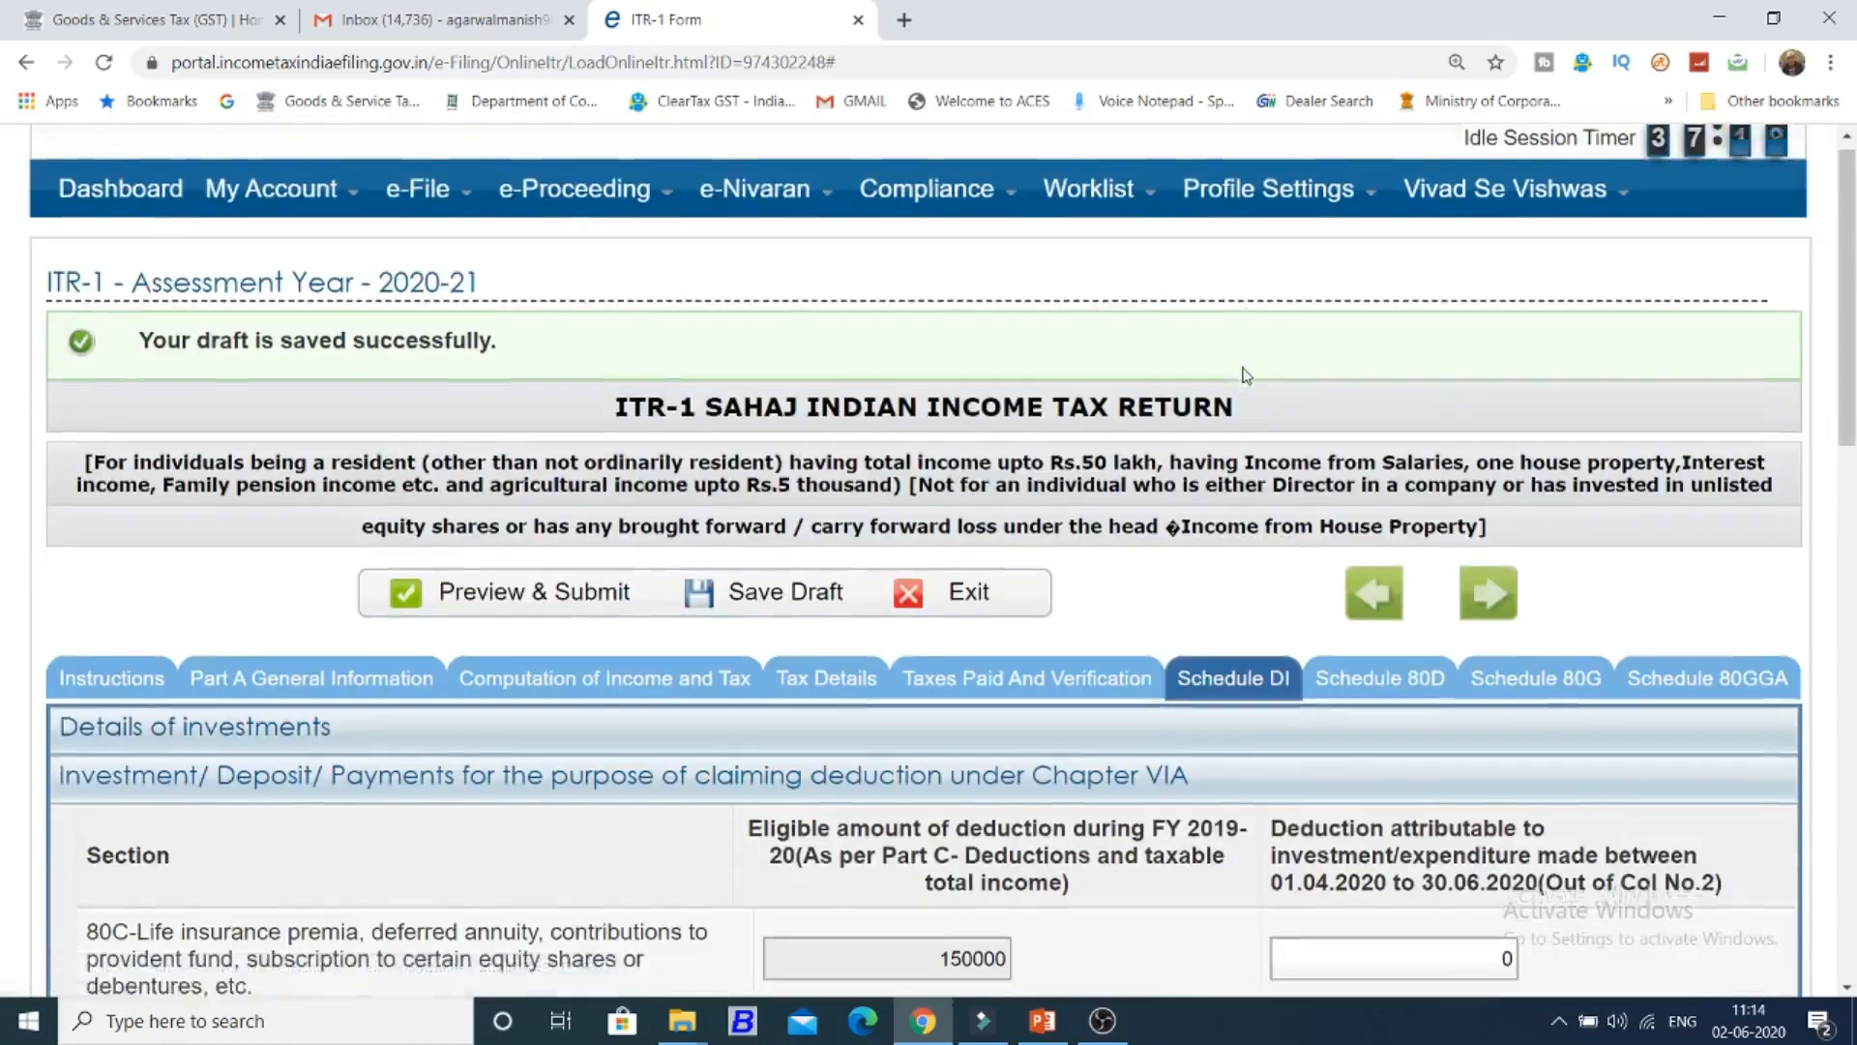
Enter 15000 as the 80C deduction attributable to investments made between 01.04.2020 and 30.06.2020.
scroll(1209, 484, "down", 6)
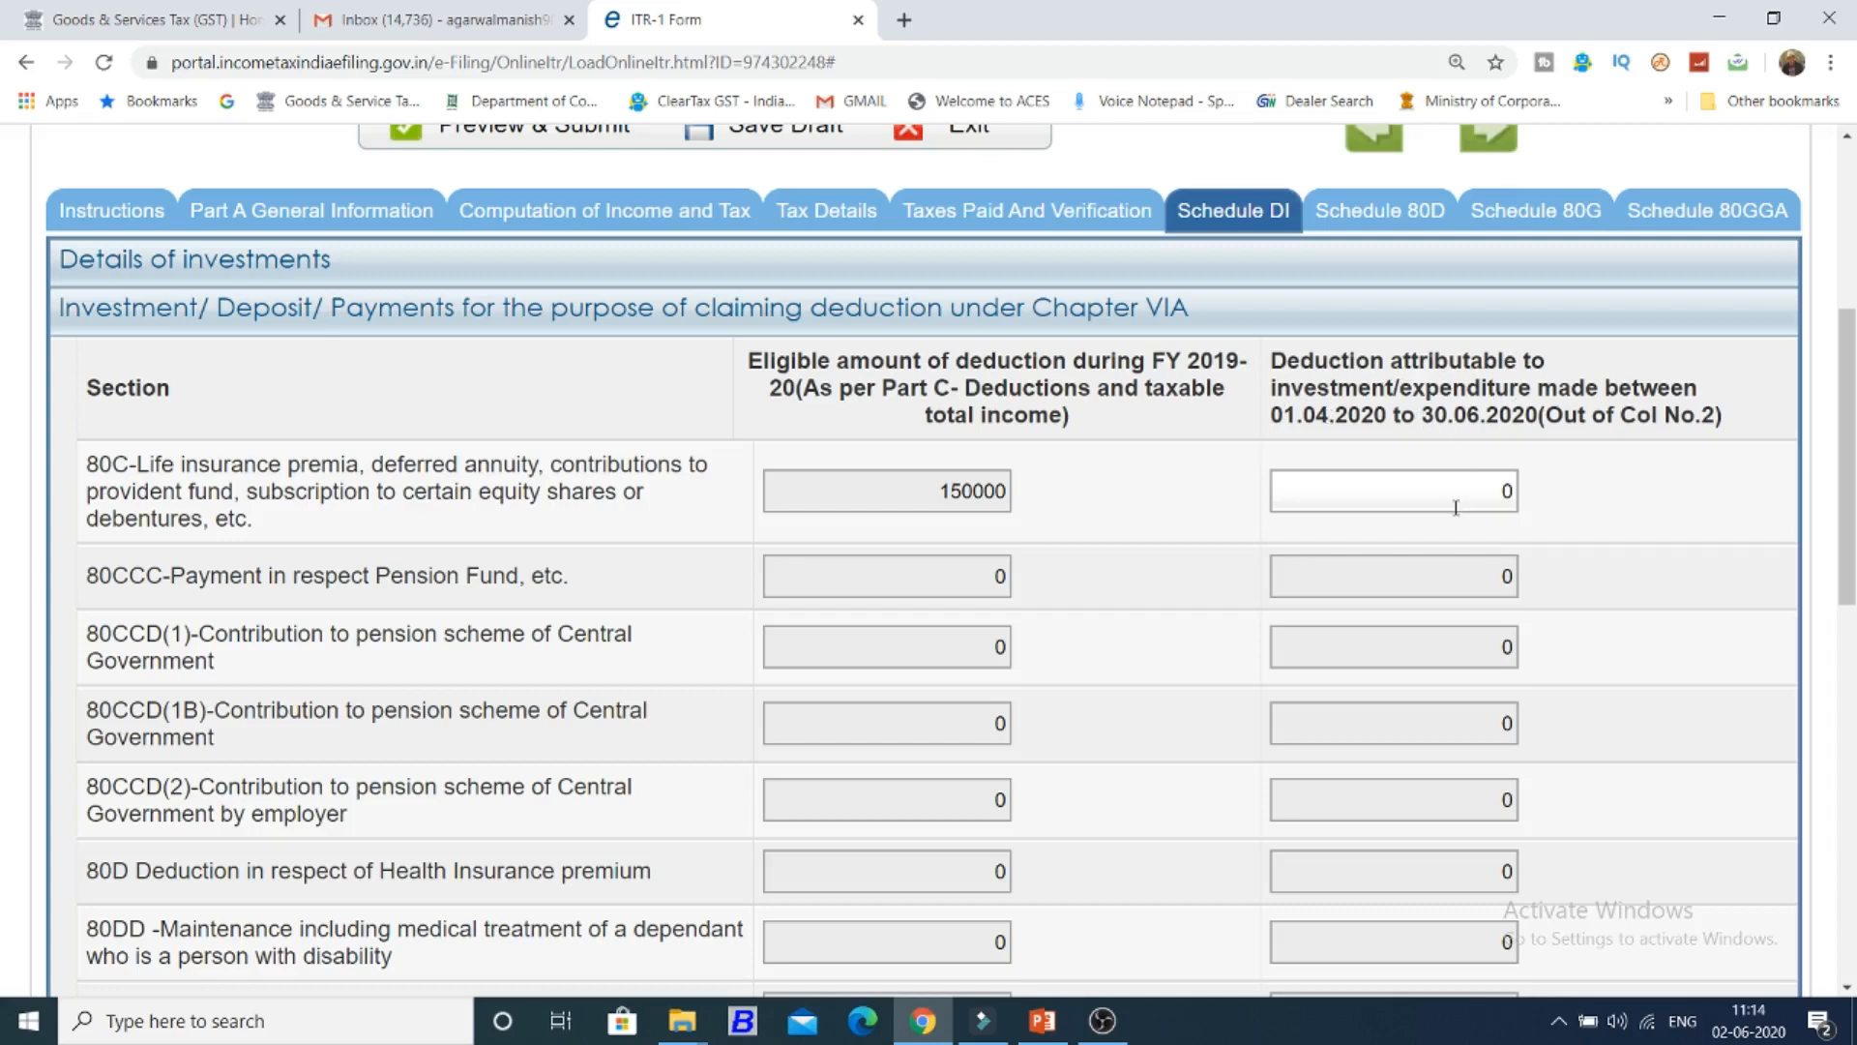
left_click(1402, 501)
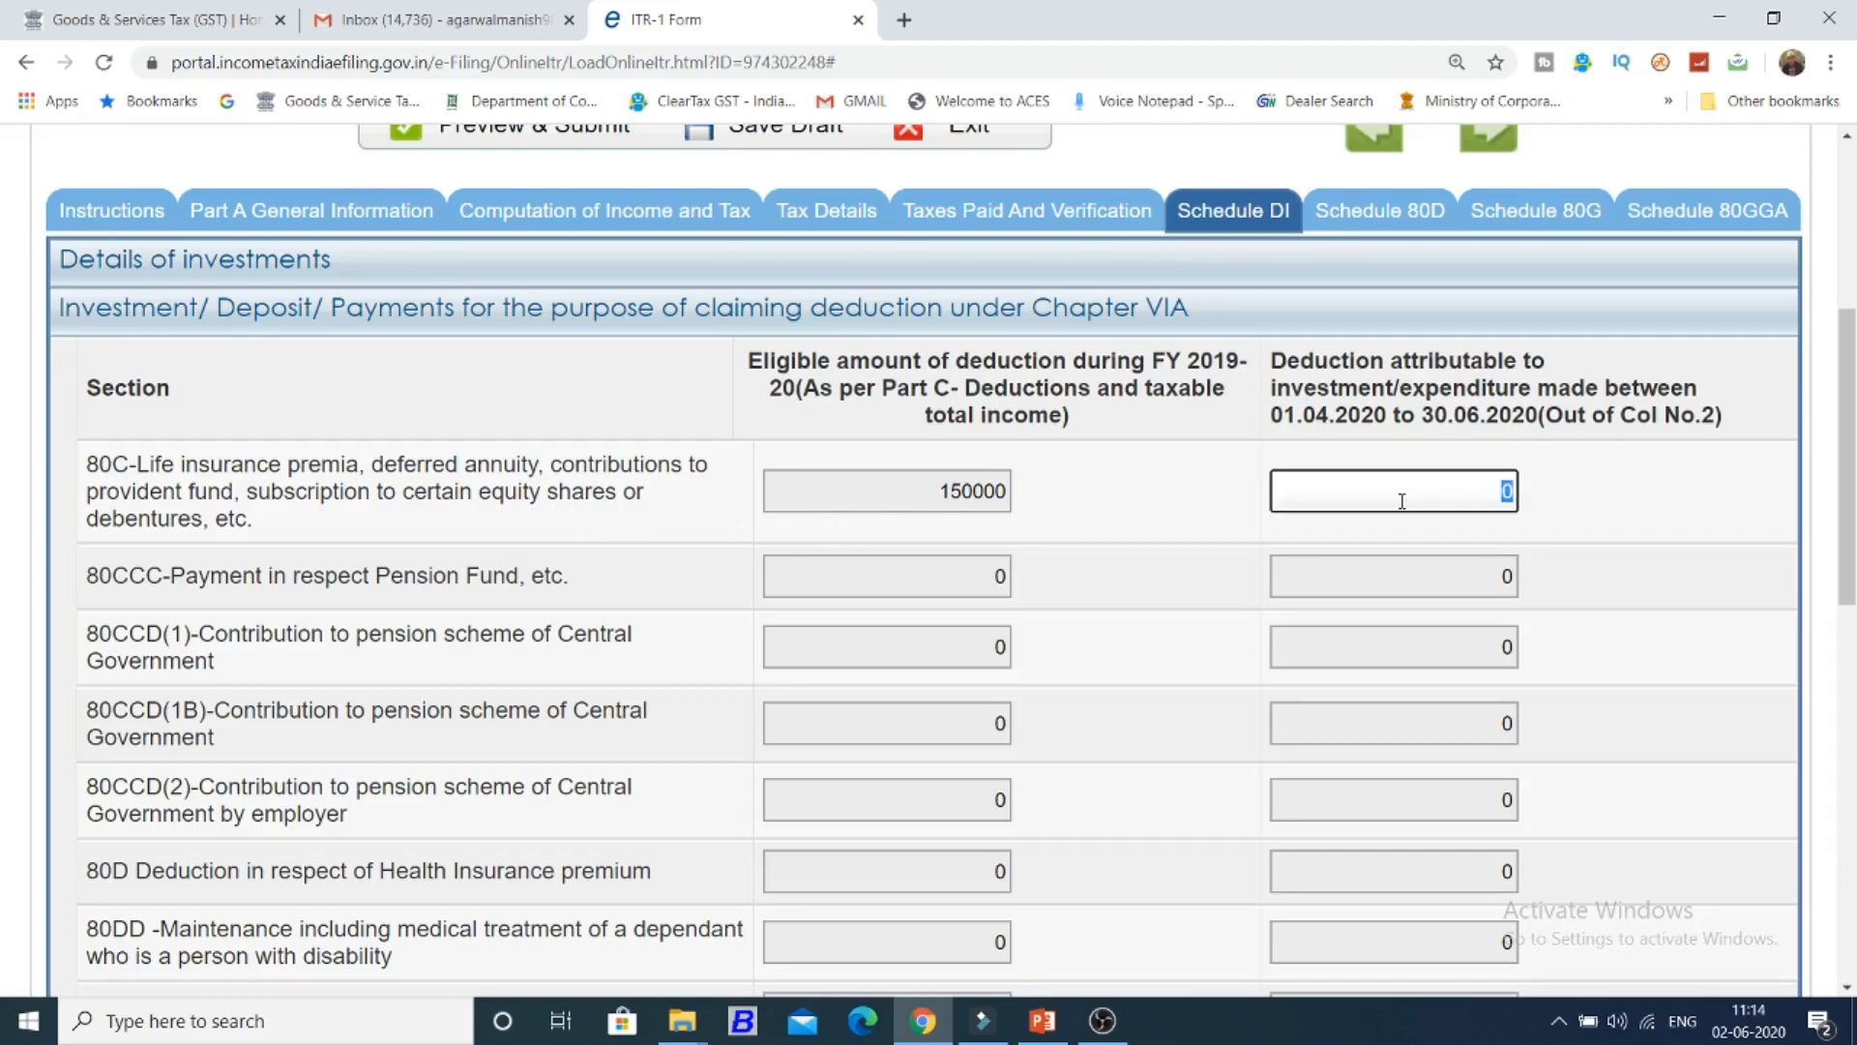
type("15000")
left_click(1197, 524)
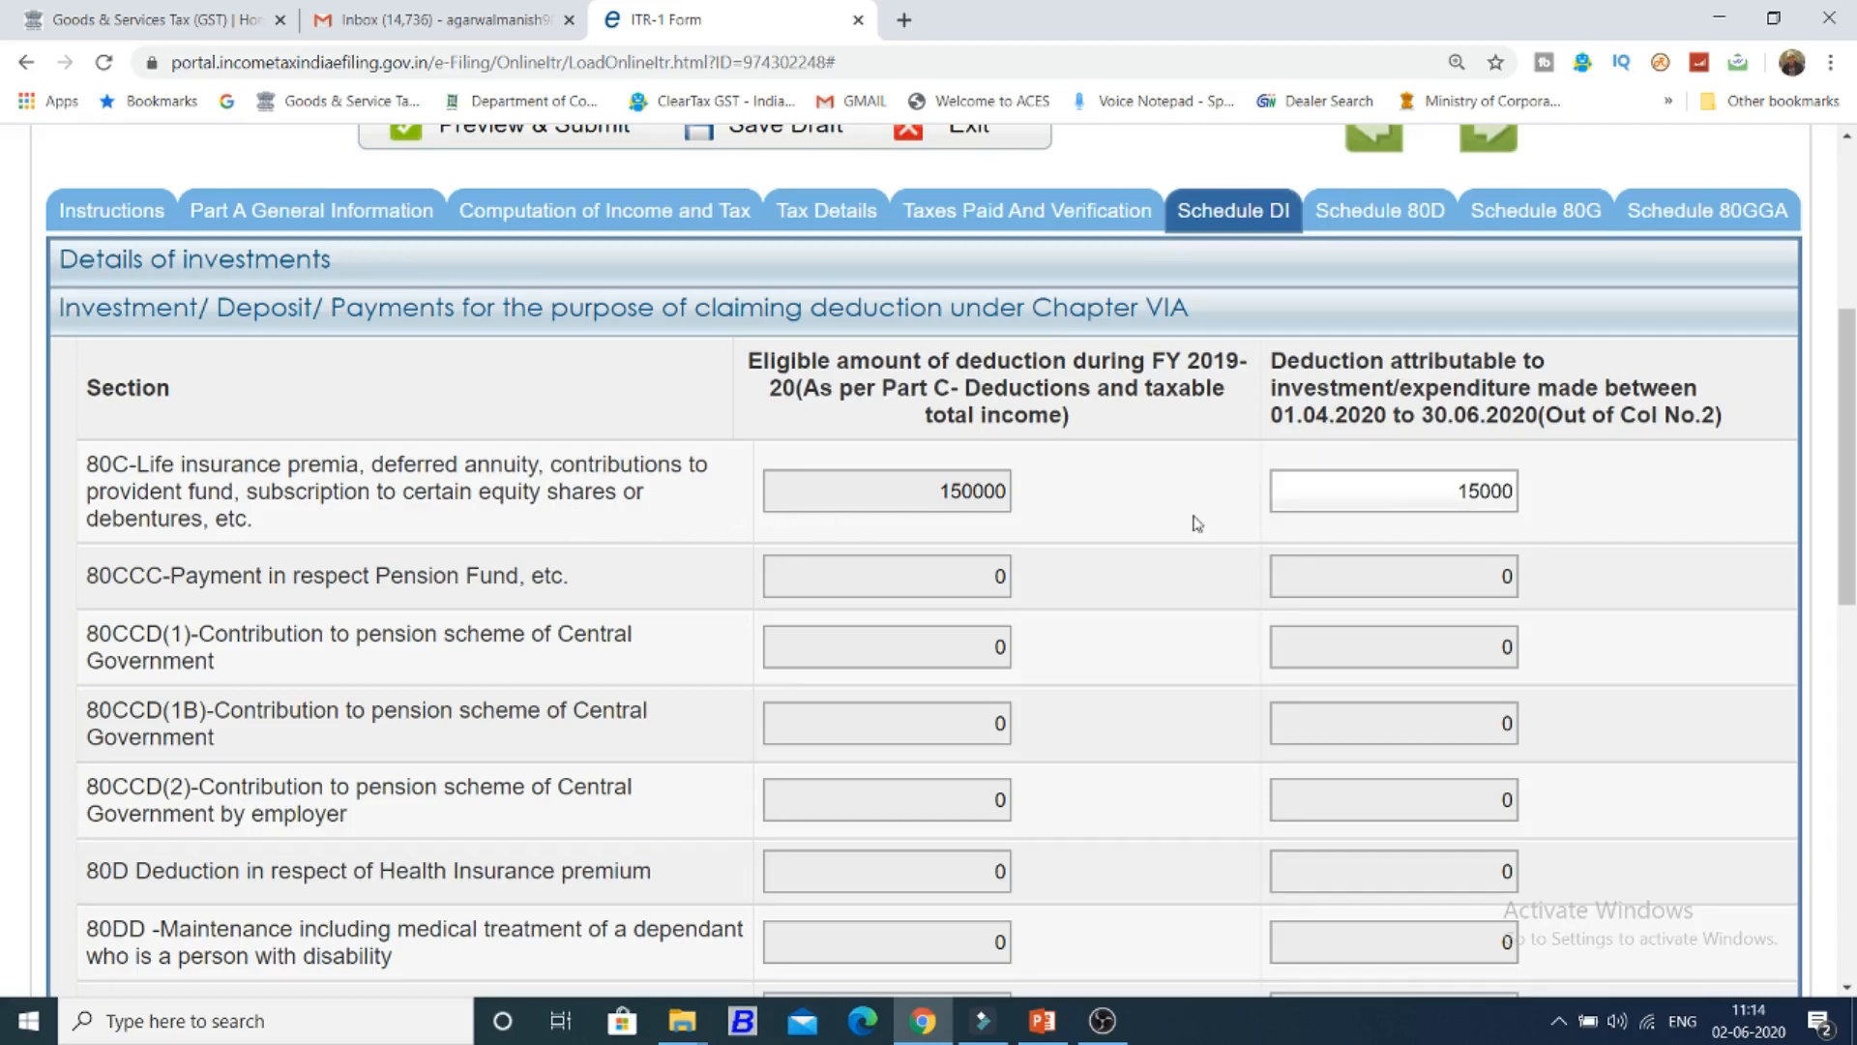
Clear the 80C amount attributable to investments made between 01.04.2020 and 30.06.2020 in Schedule DI.
left_click(1432, 501)
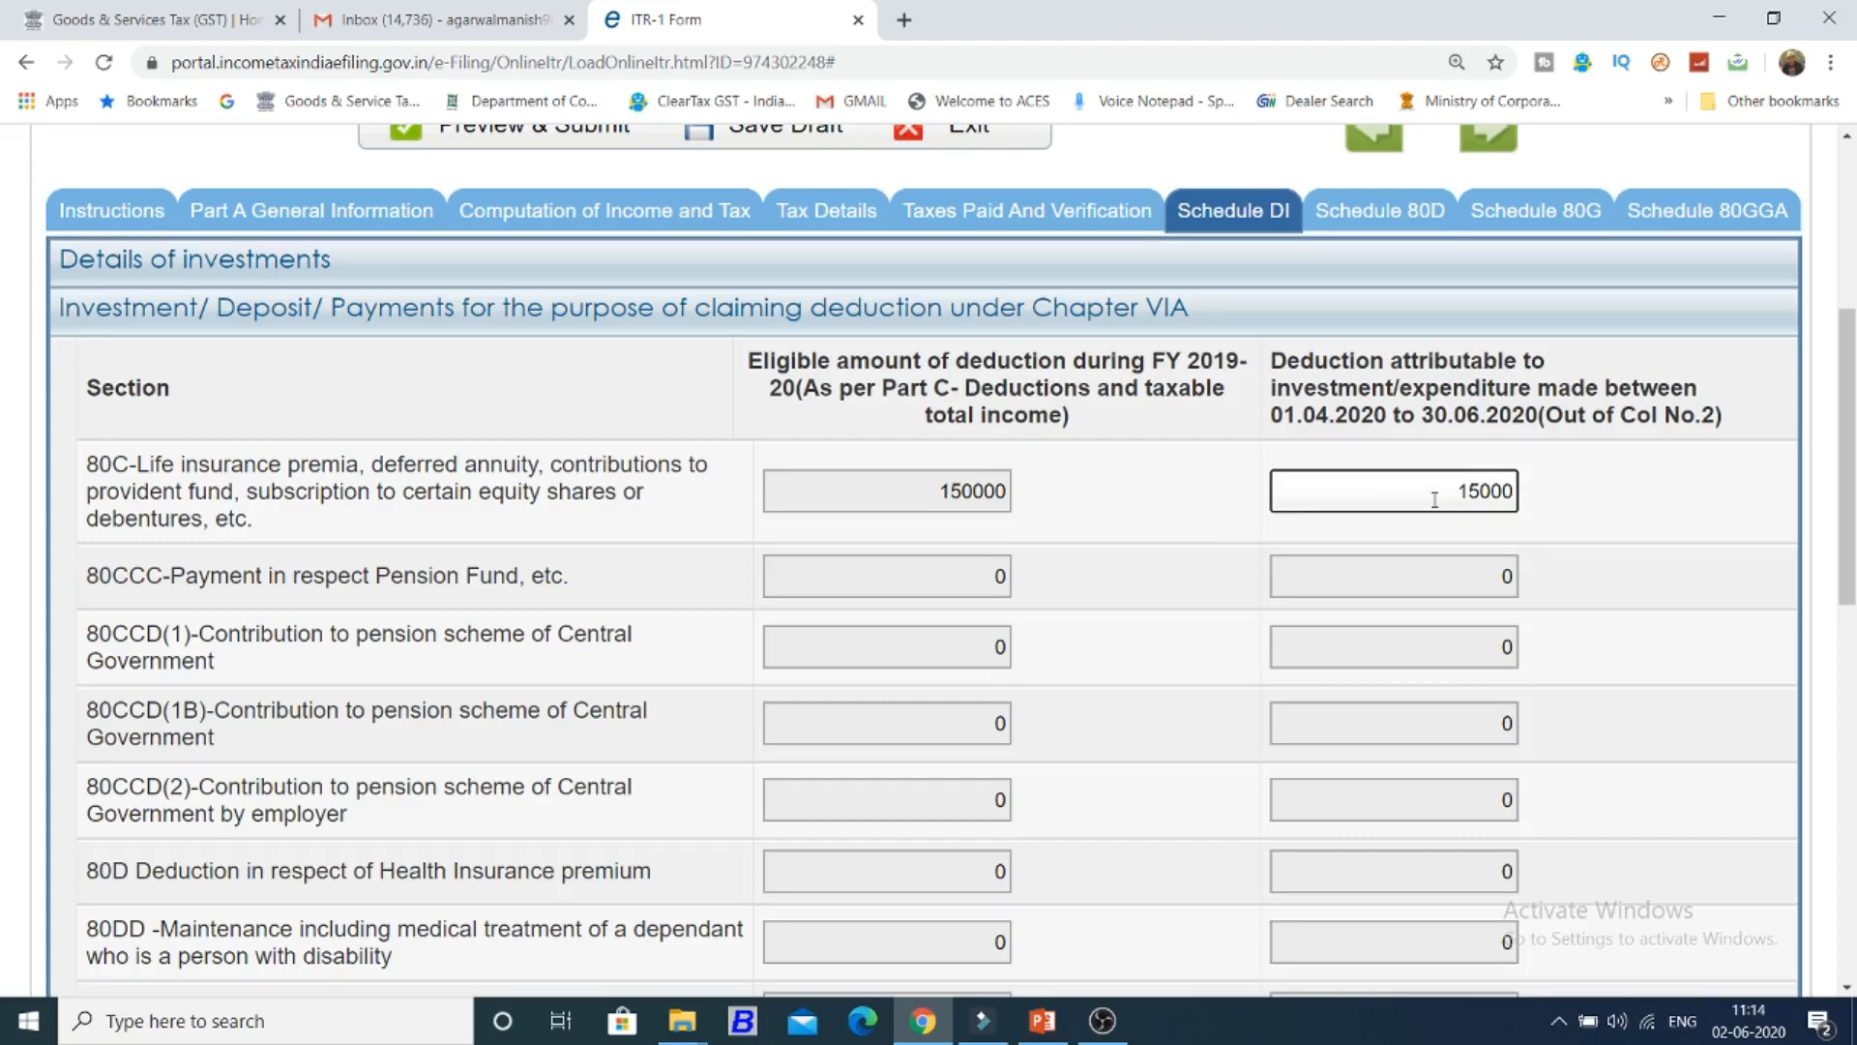
key("Delete")
key("Delete")
key("Delete")
key("Delete")
key("Delete")
left_click(1148, 489)
Return to Computation of Income and Tax and answer NO to the Part C question on investments made between 01.04.2020 and 30.06.2020.
scroll(1044, 539, "down", 5)
scroll(1206, 597, "up", 7)
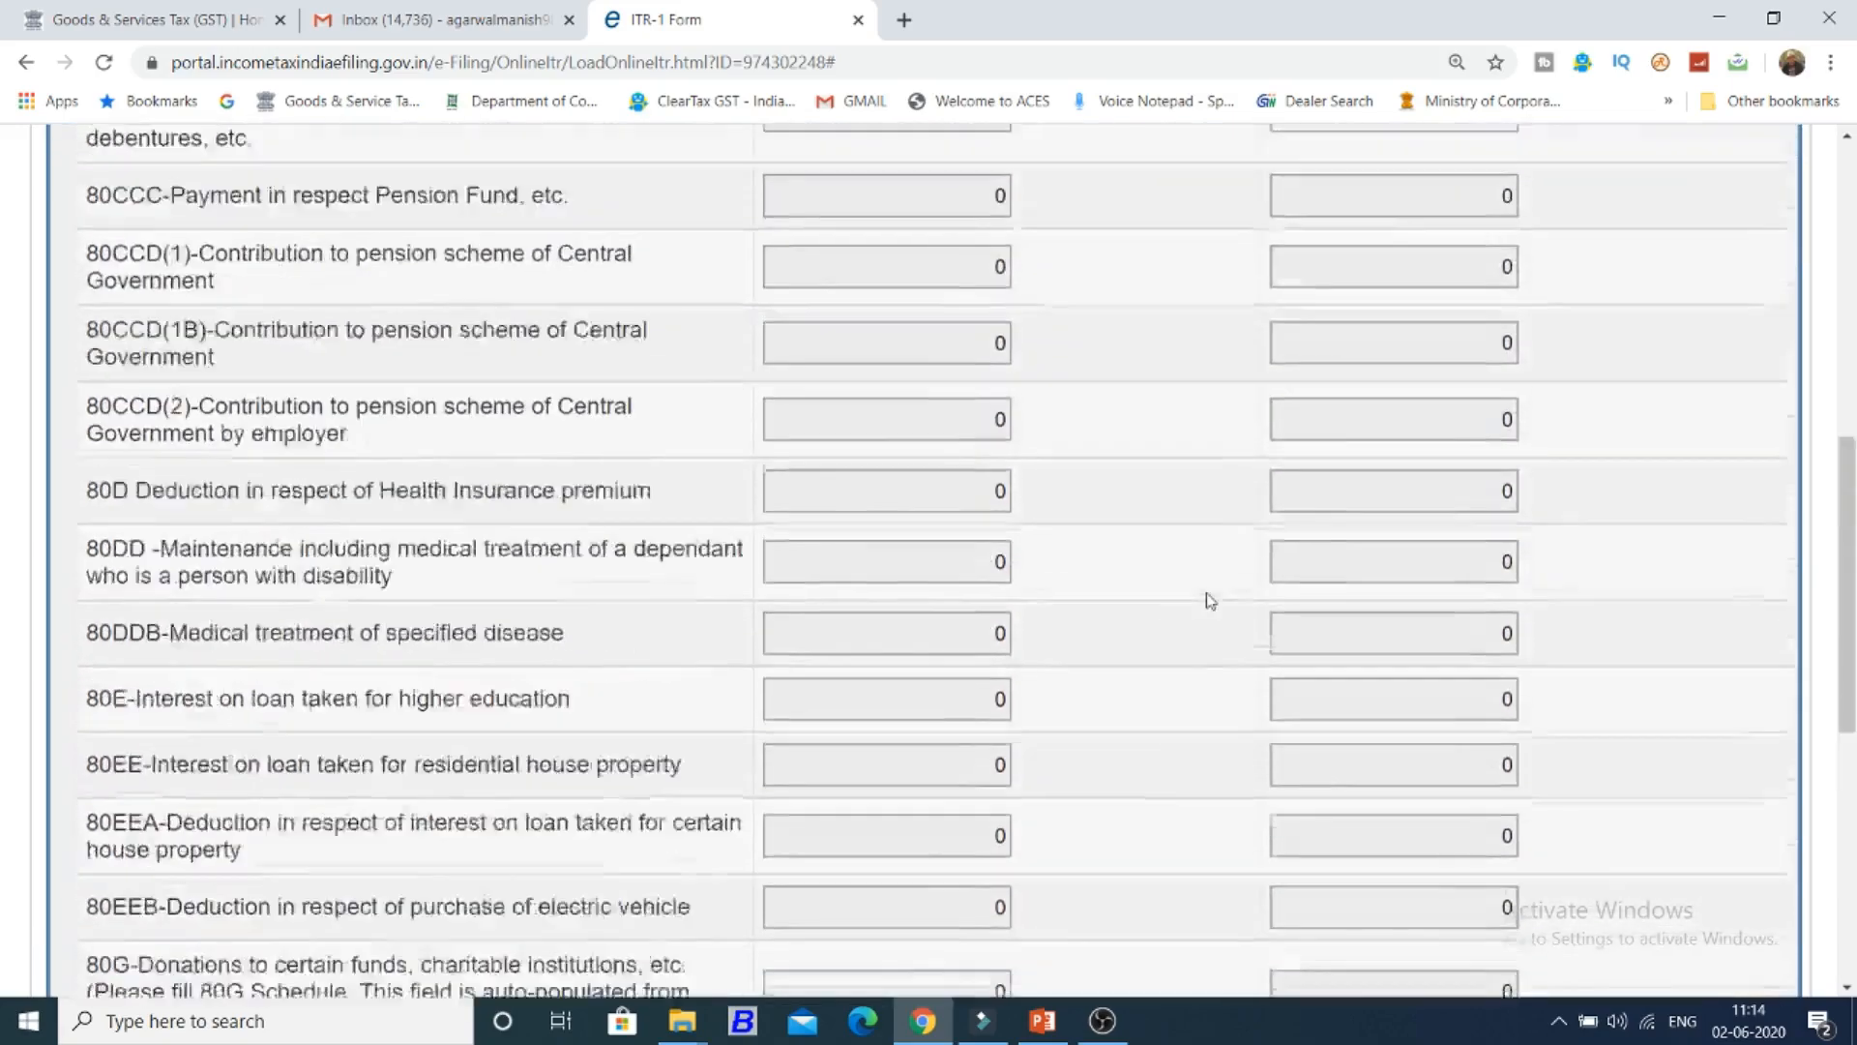
left_click(555, 462)
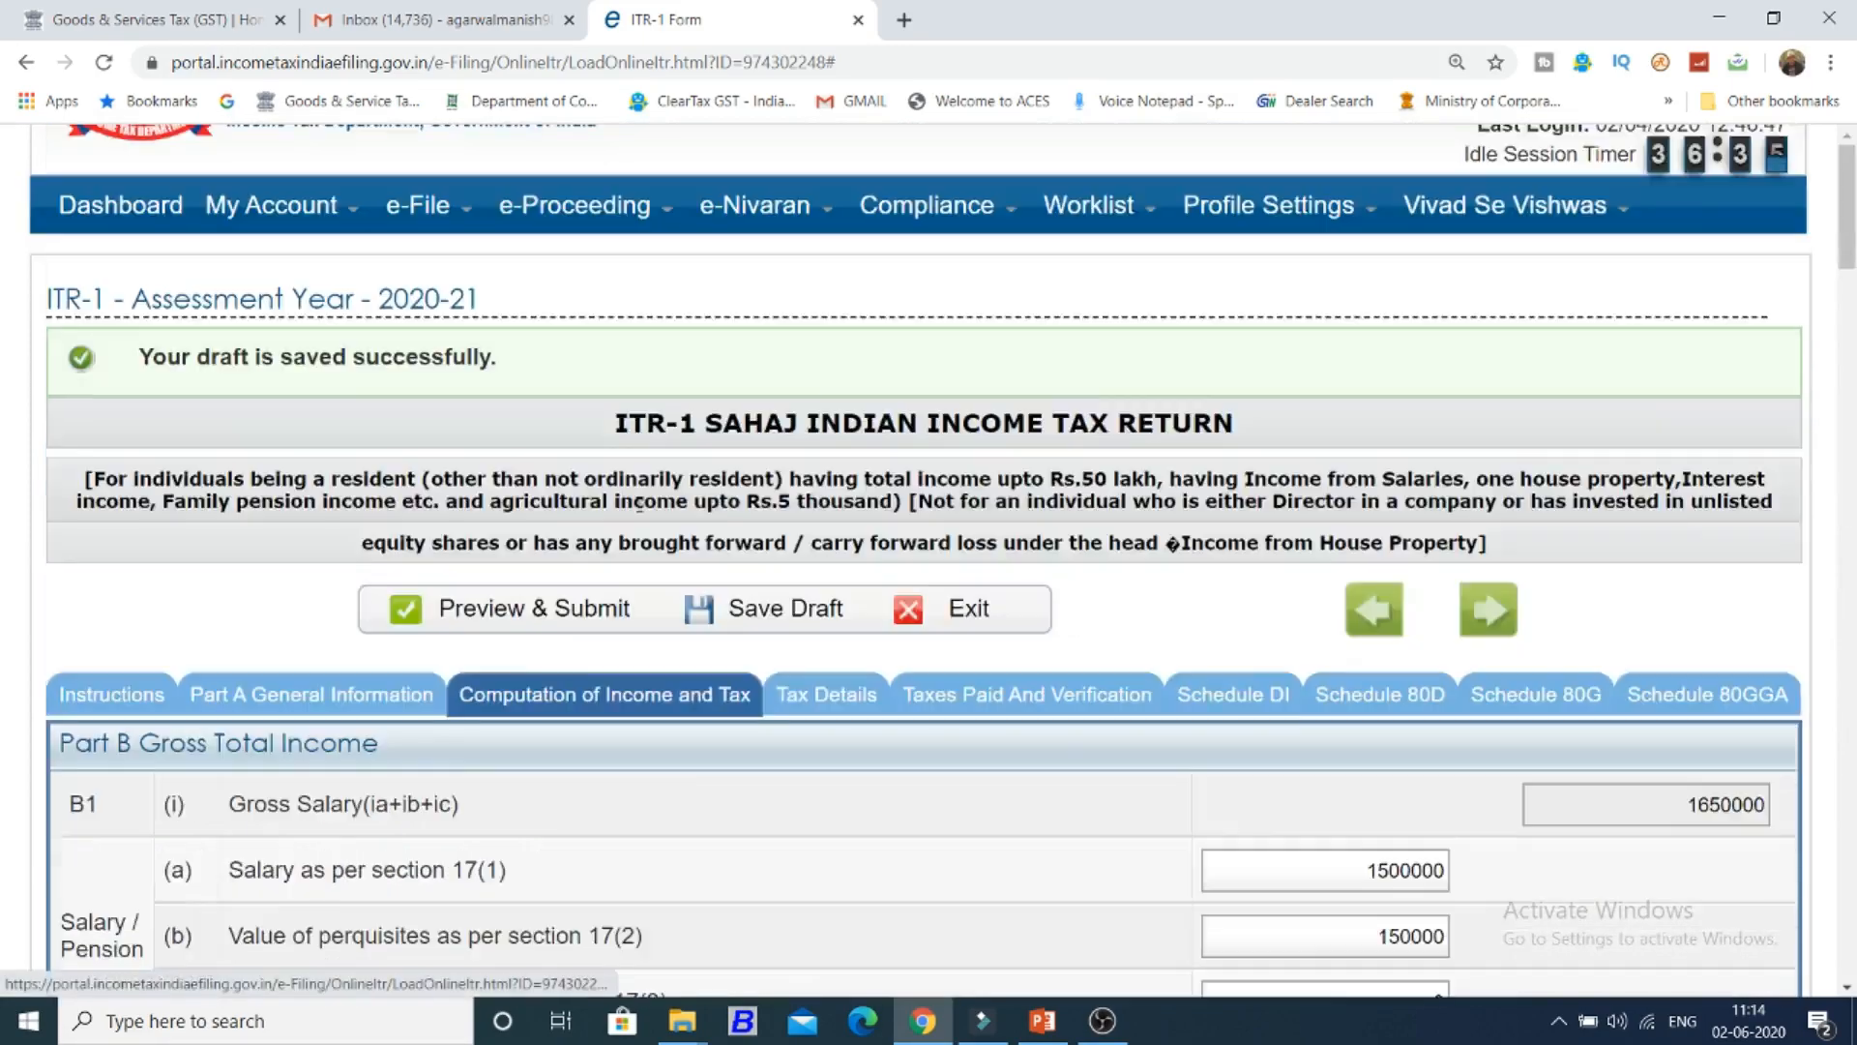
scroll(1608, 667, "down", 16)
scroll(1608, 667, "down", 8)
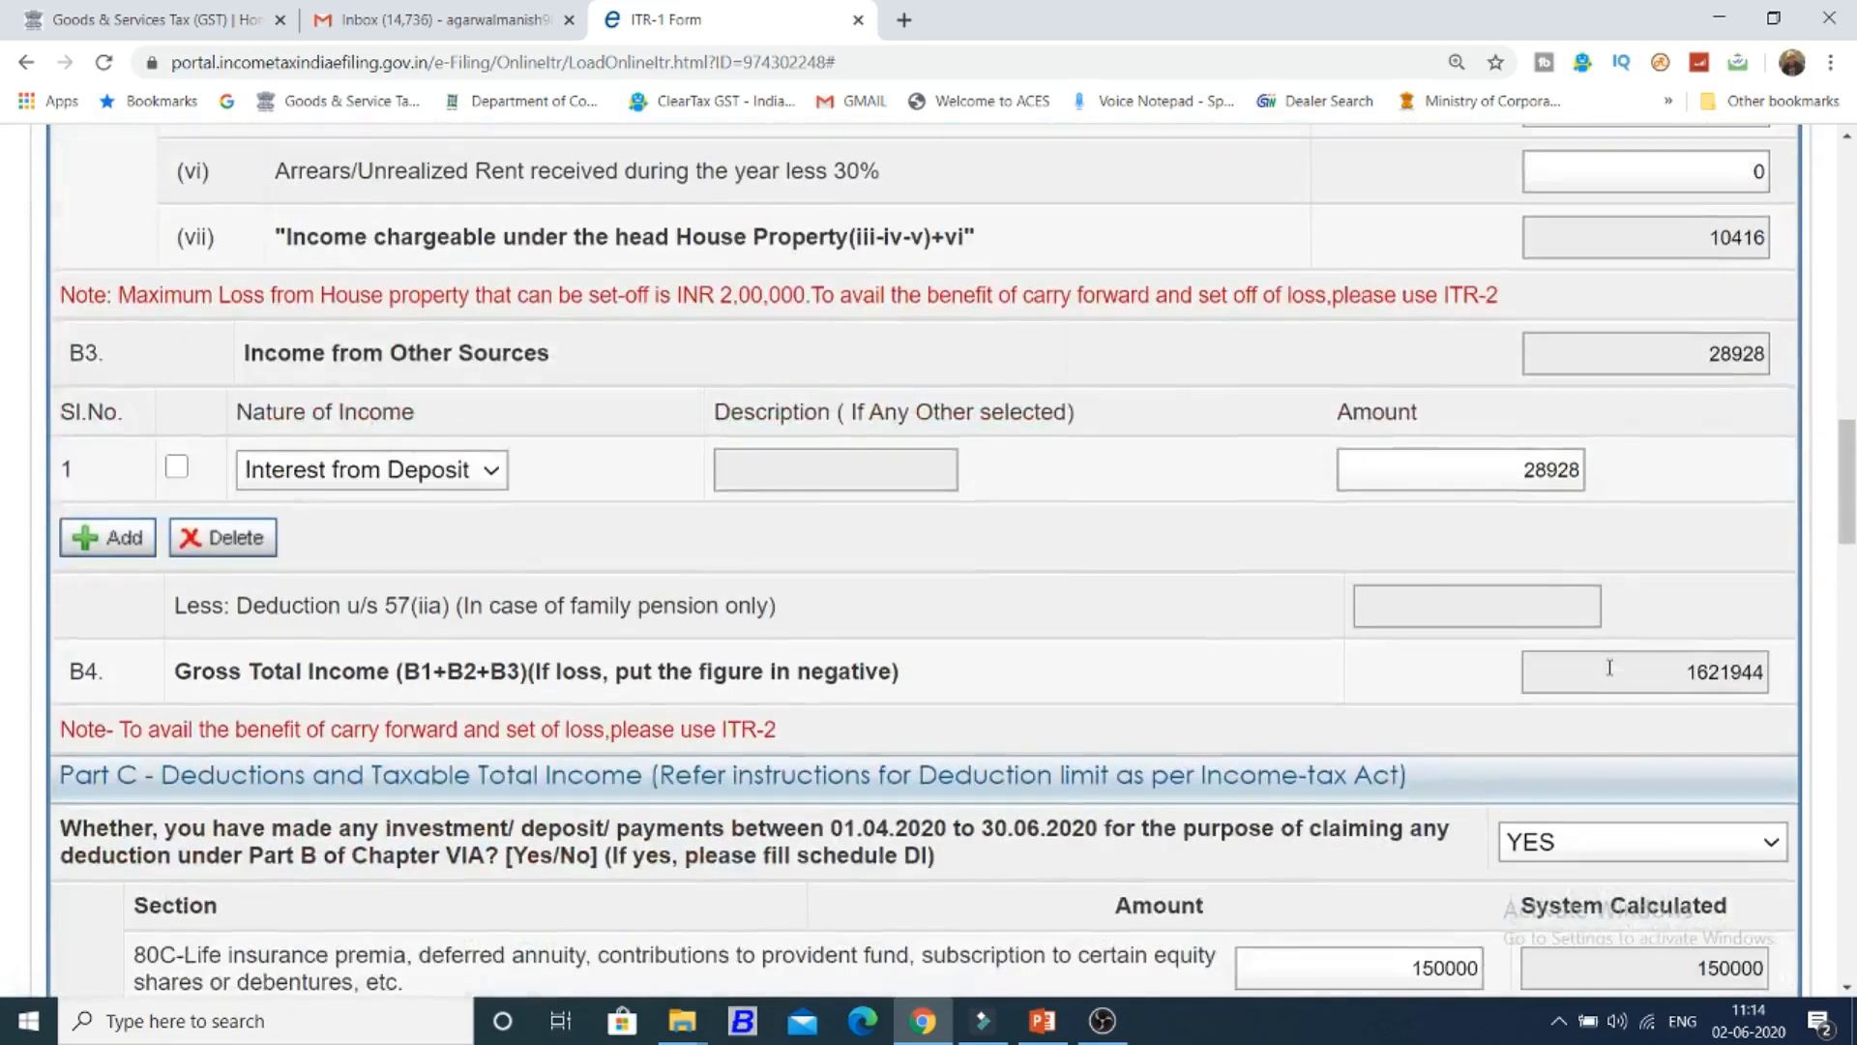
left_click(1689, 489)
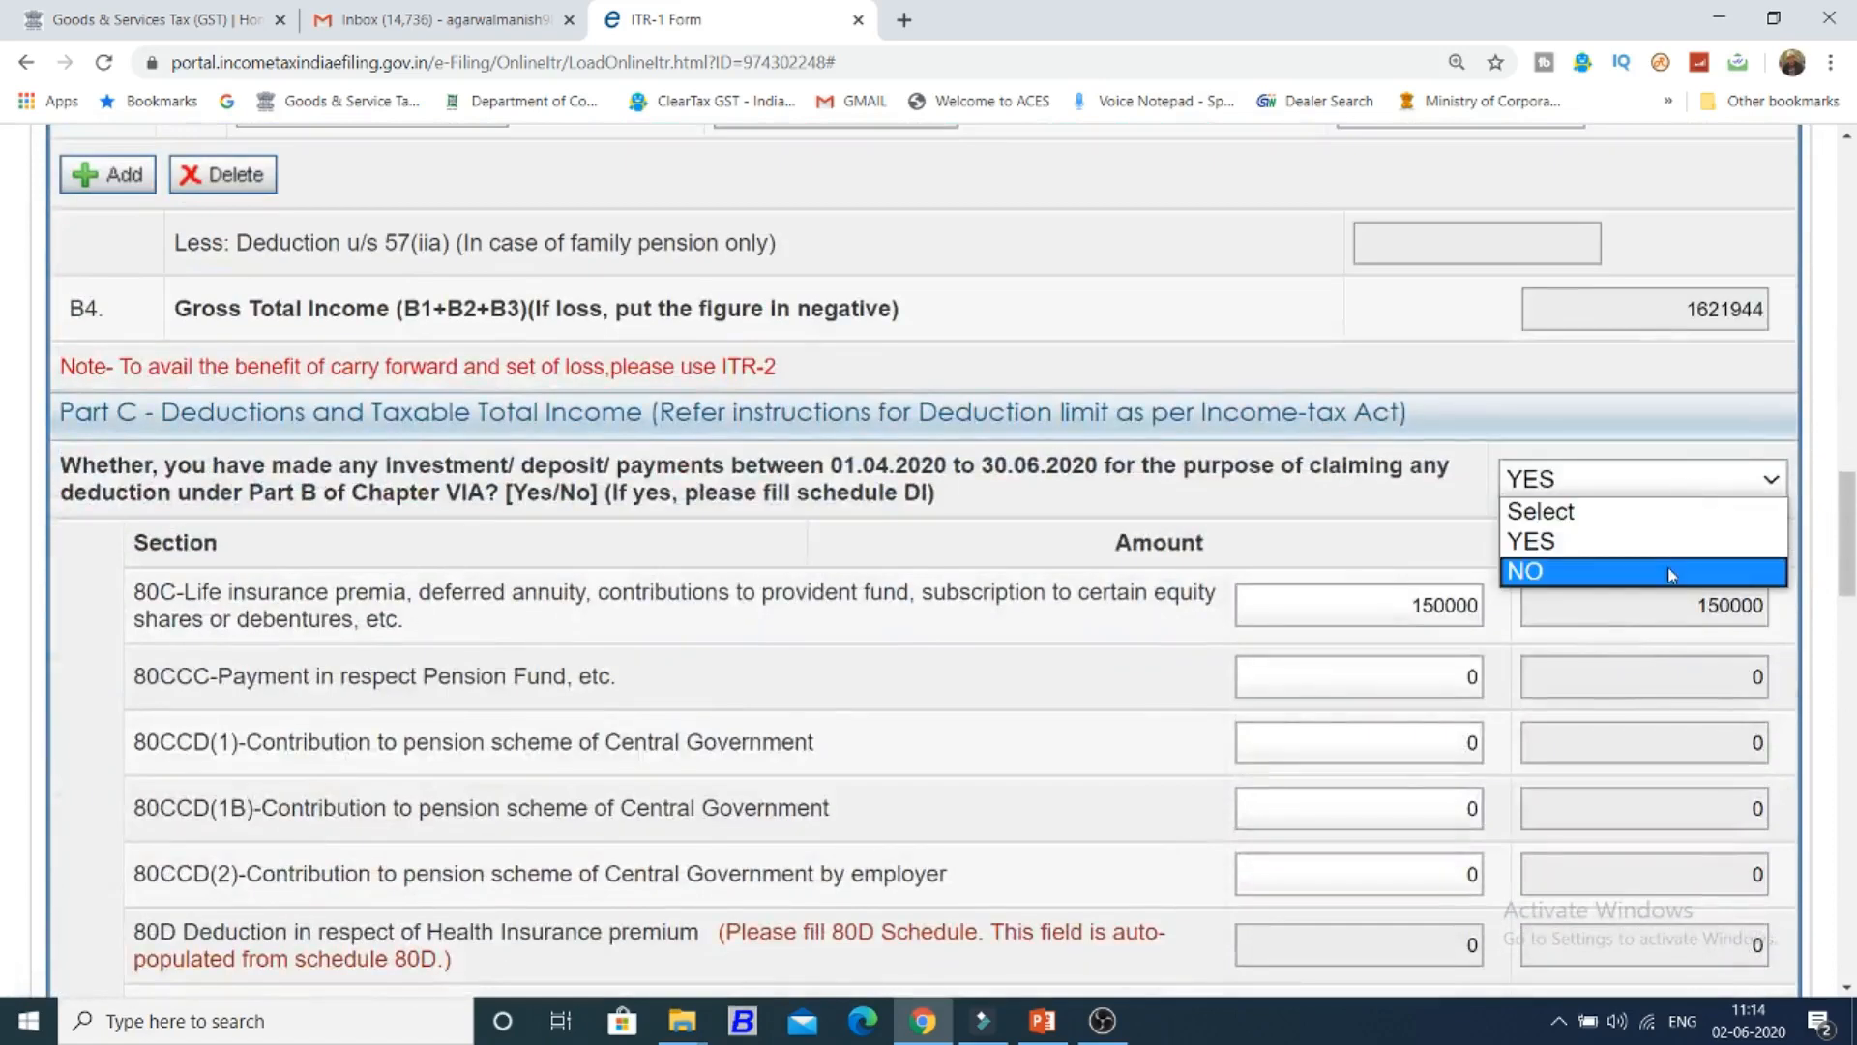
left_click(1671, 570)
Review the Chapter VIA deduction rows in Part C and the note on how the 80D health insurance deduction is filled.
scroll(1658, 546, "down", 1)
scroll(1656, 548, "down", 1)
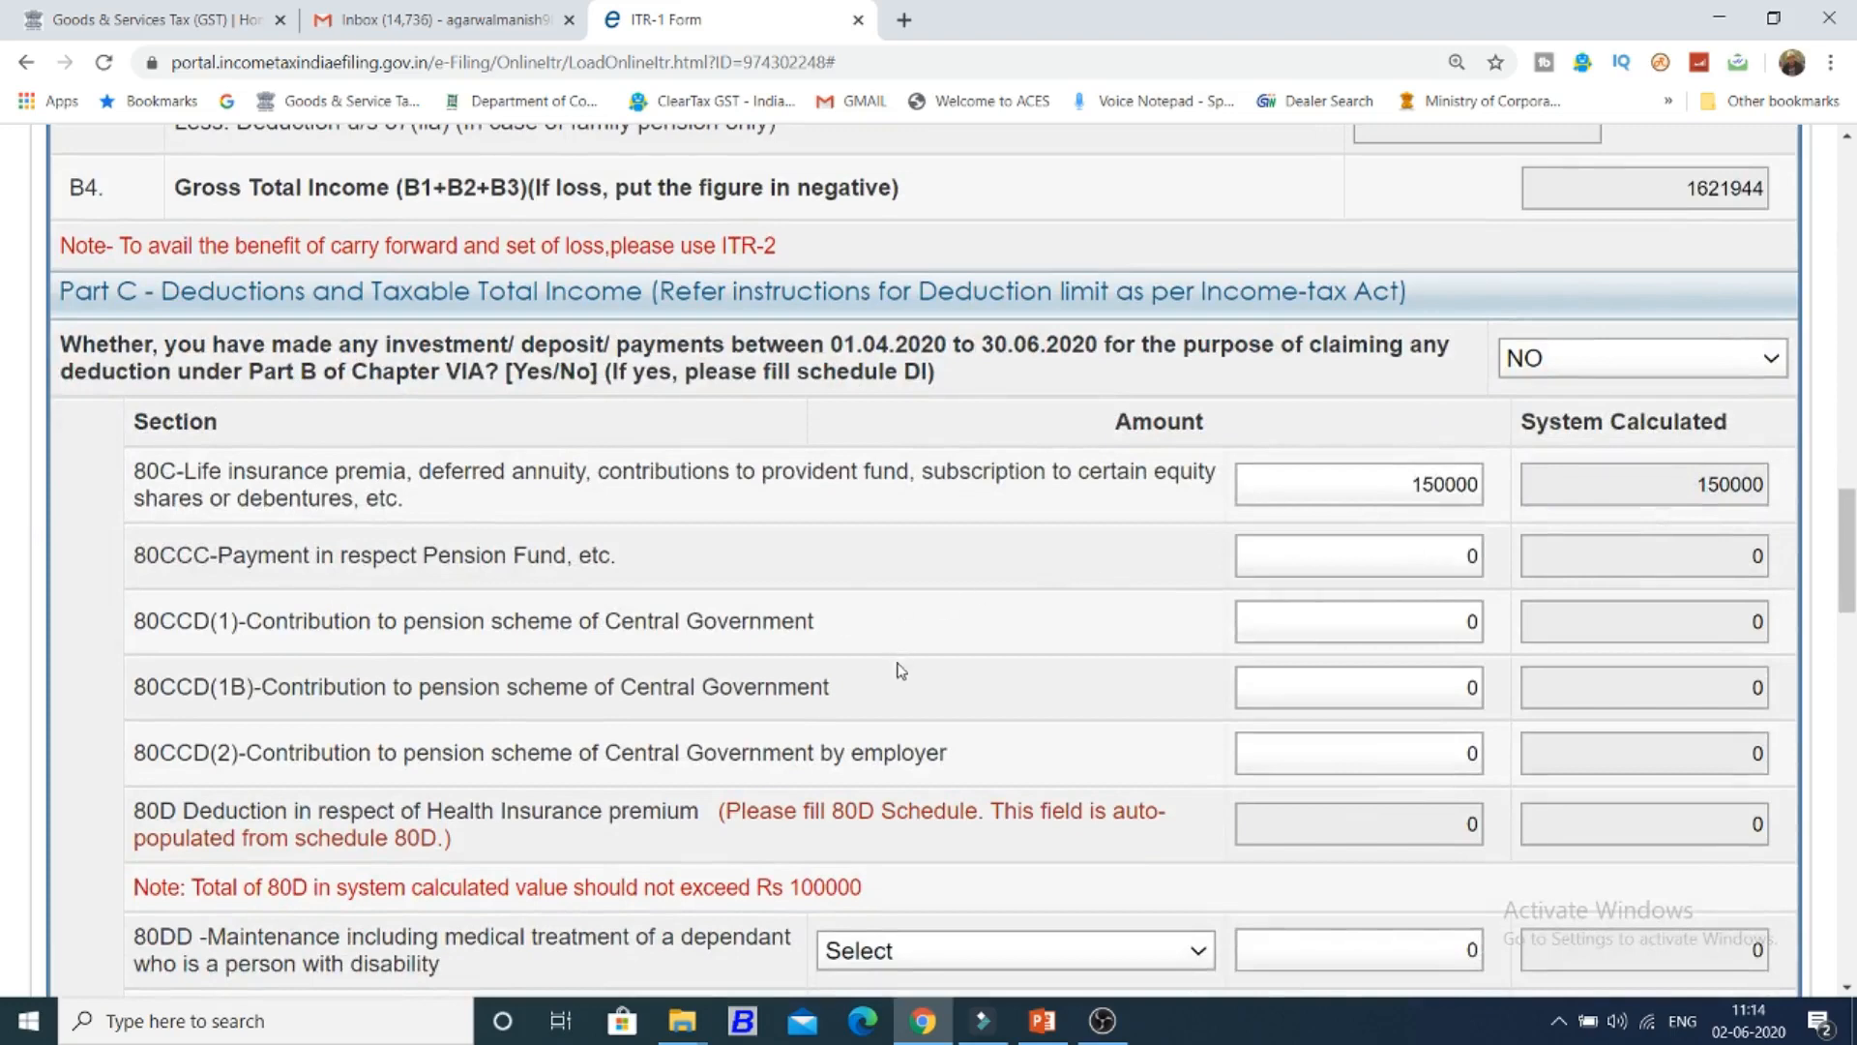
scroll(909, 686, "down", 2)
scroll(1380, 581, "down", 4)
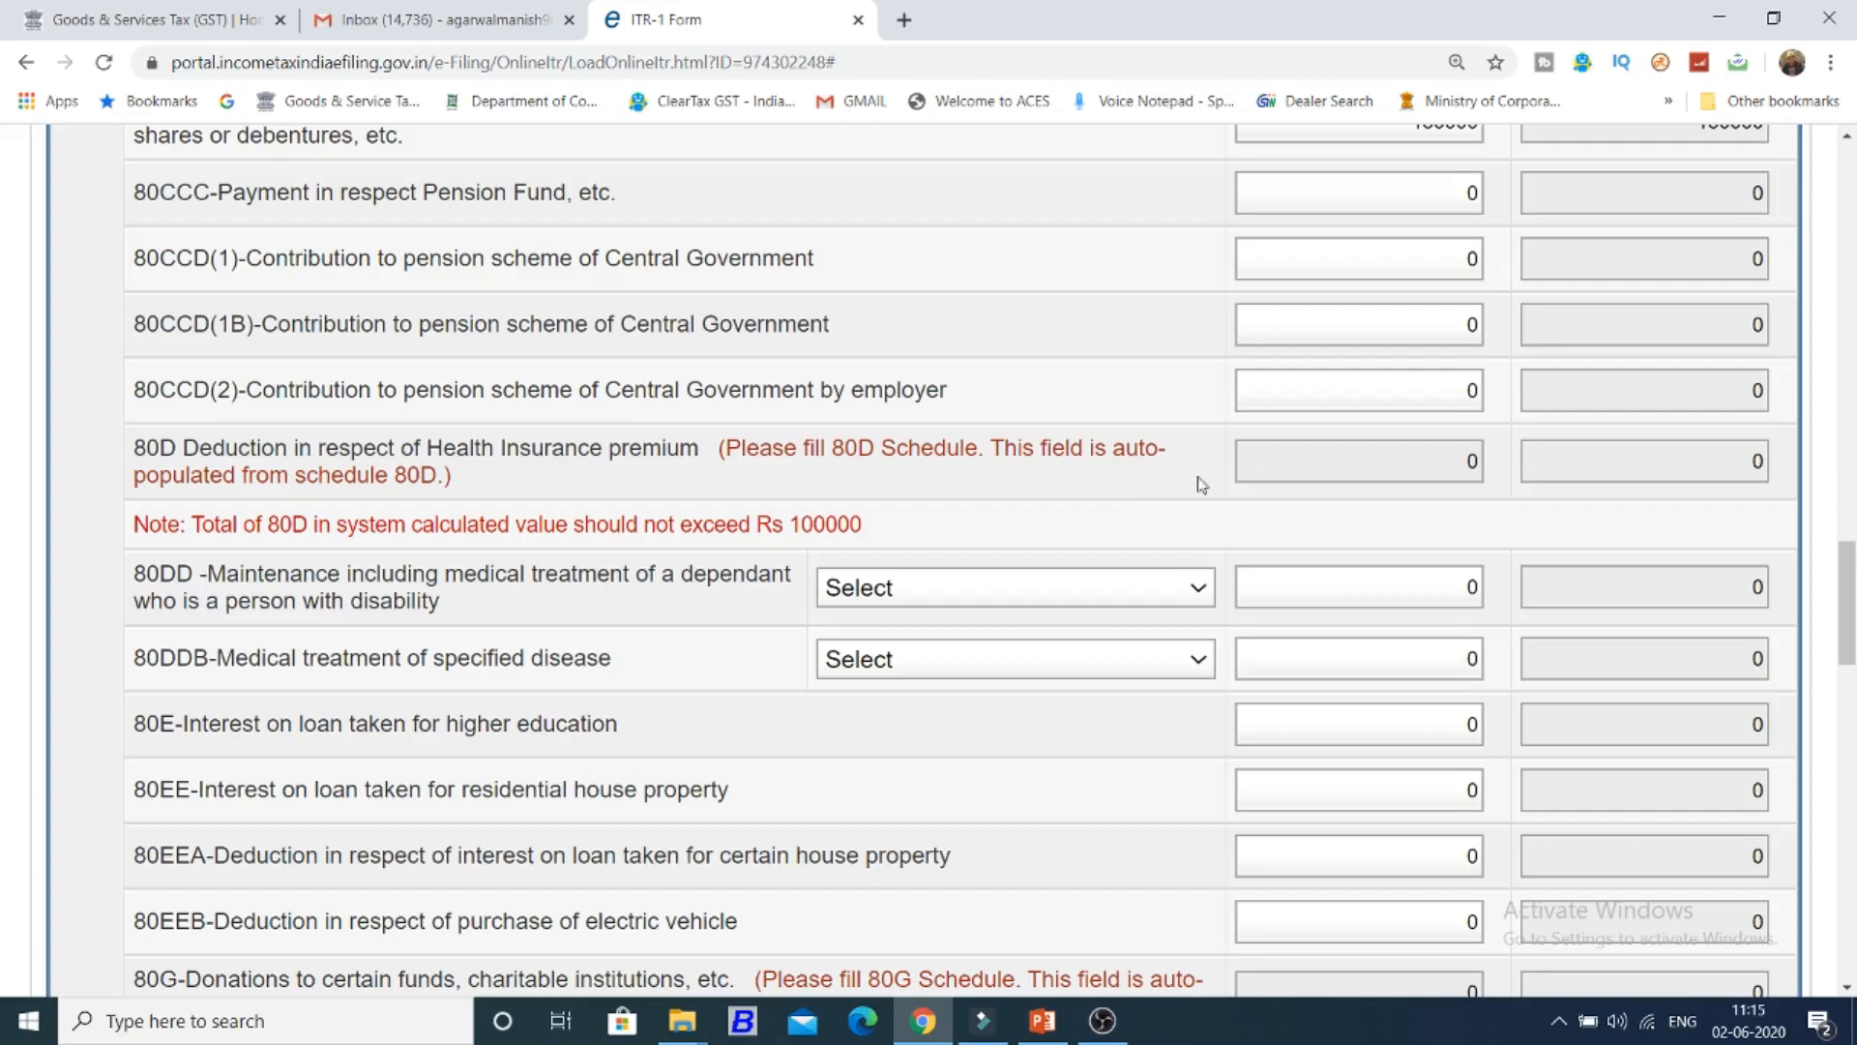
scroll(1349, 508, "up", 10)
scroll(1350, 511, "up", 10)
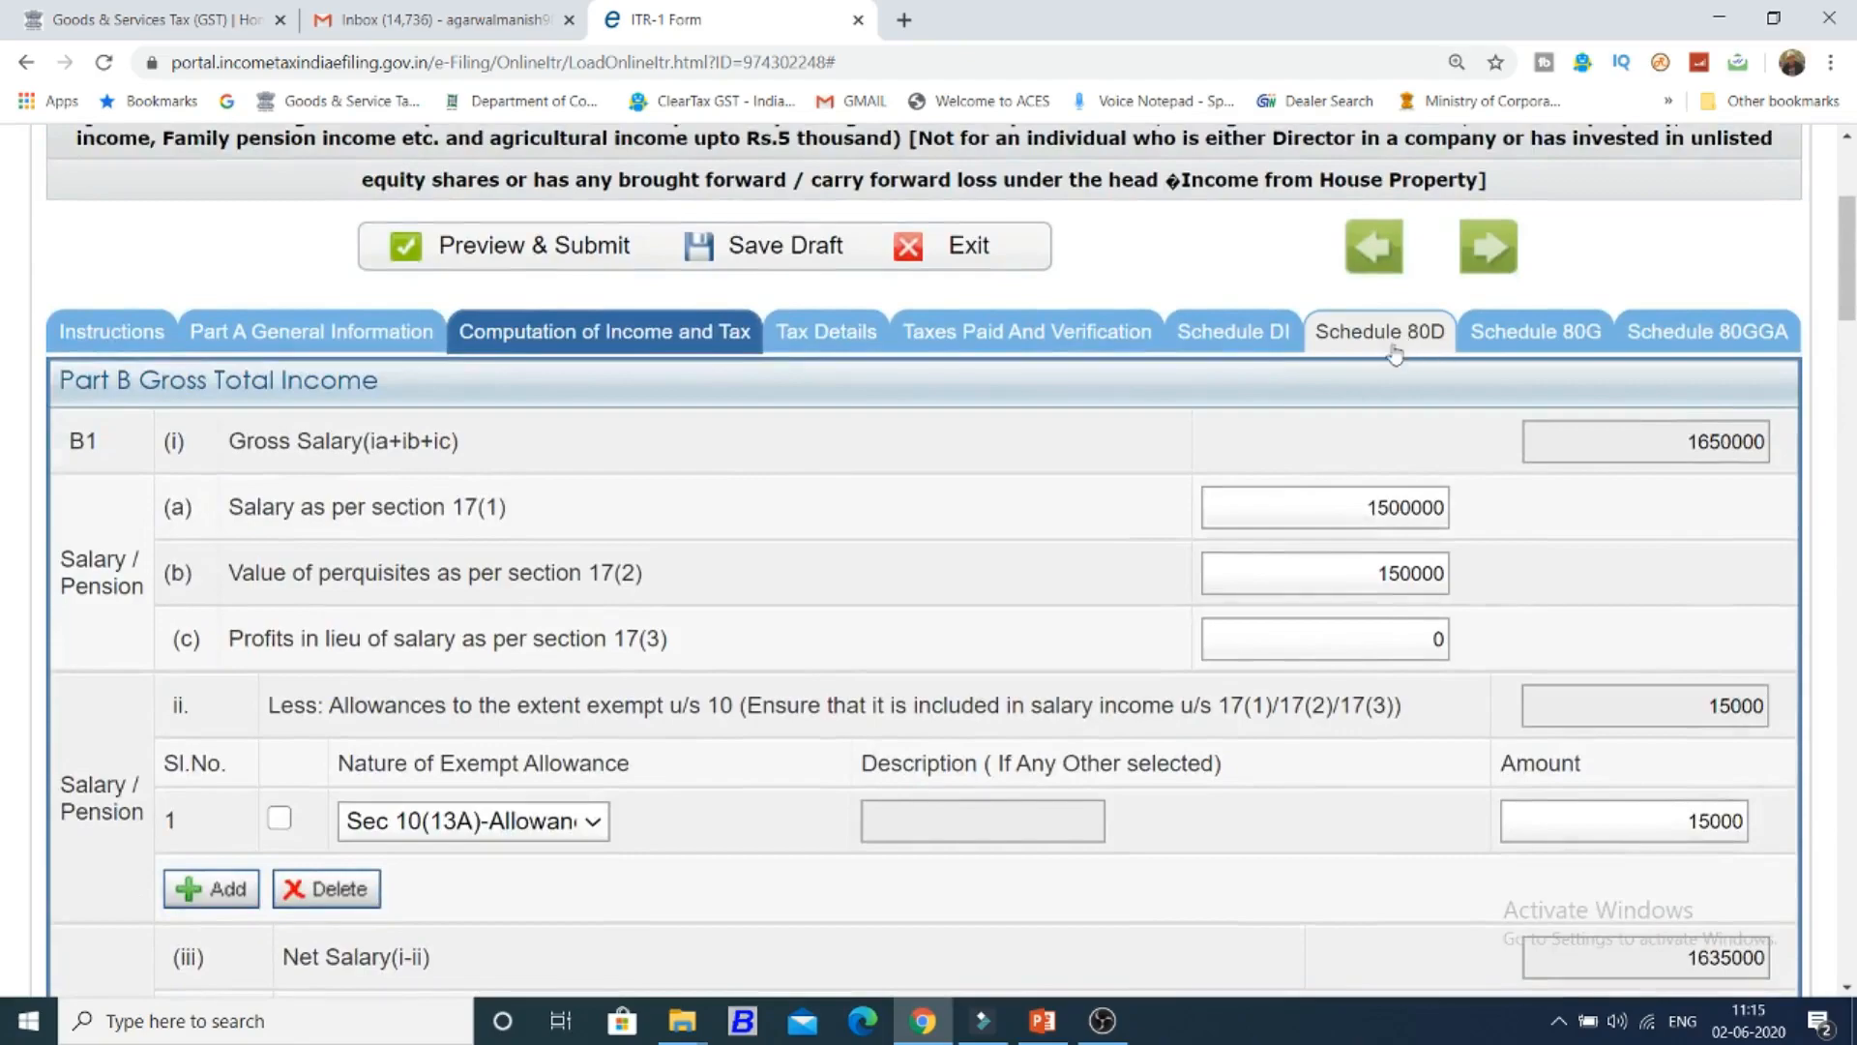
scroll(1284, 494, "down", 9)
scroll(1208, 599, "down", 10)
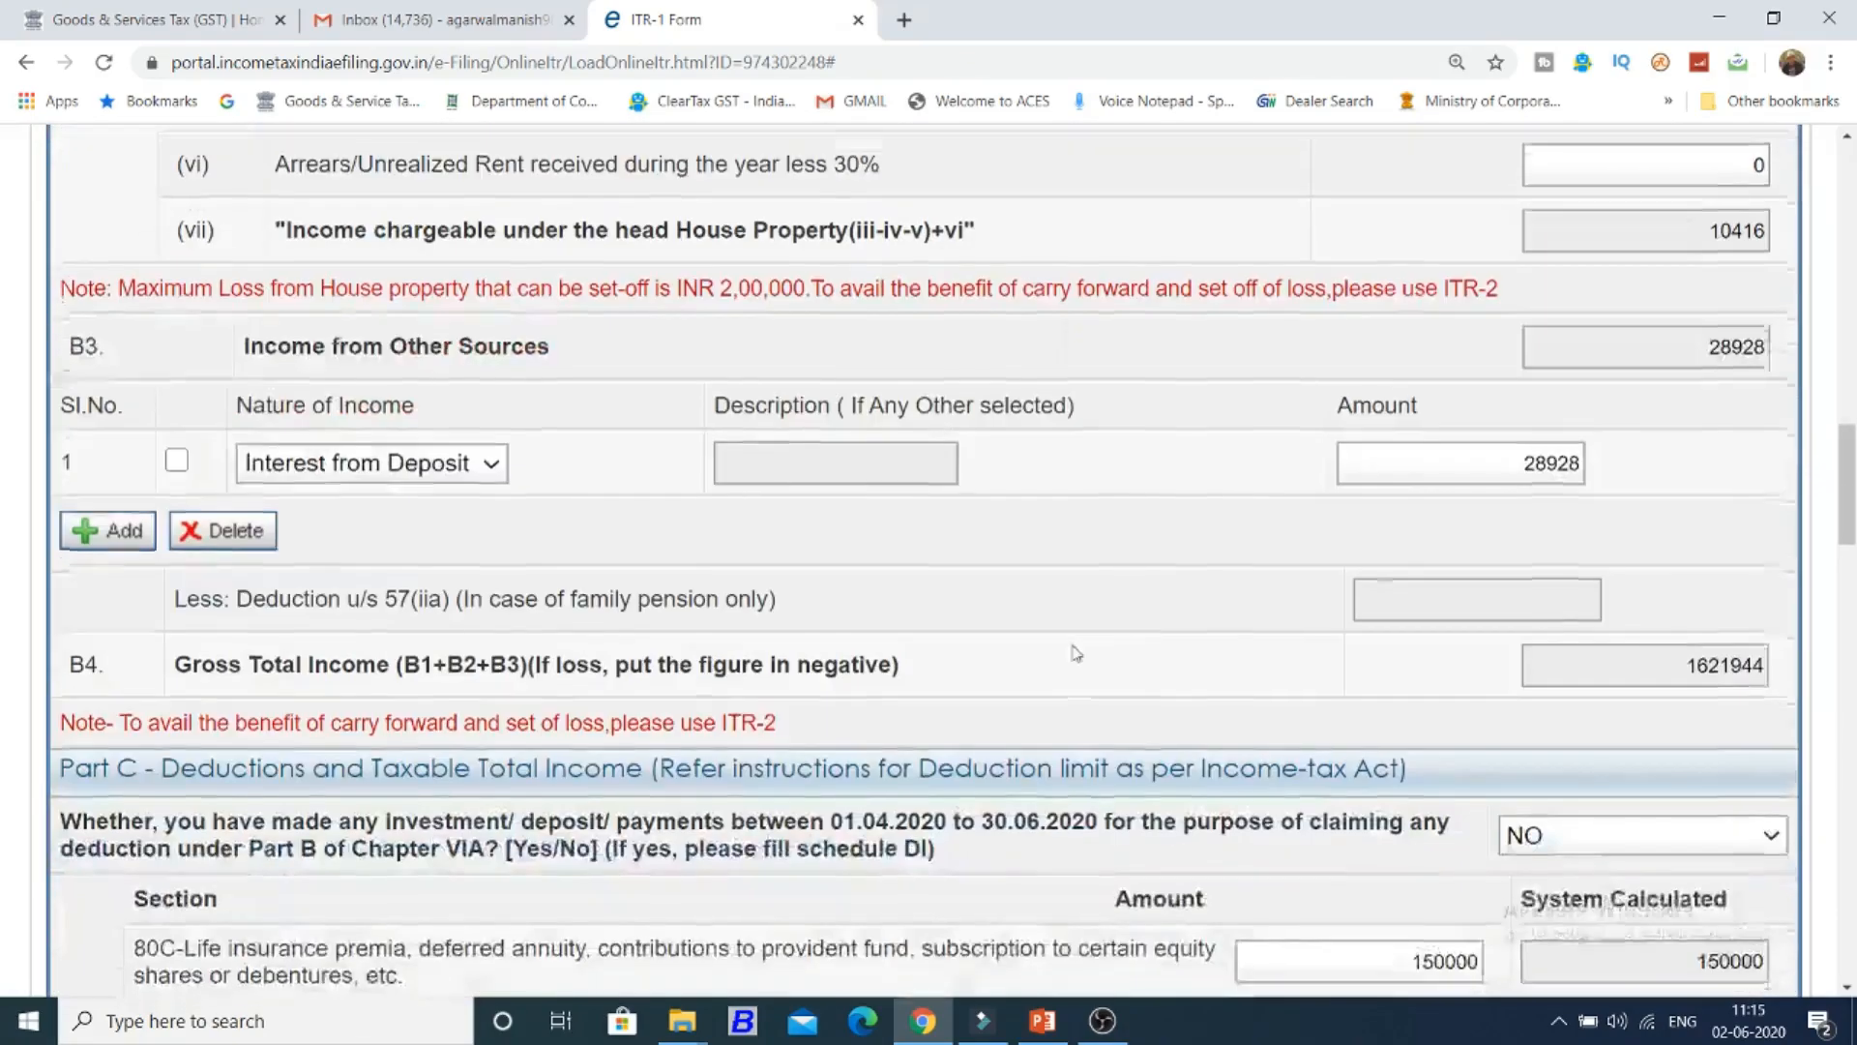
scroll(1069, 651, "up", 6)
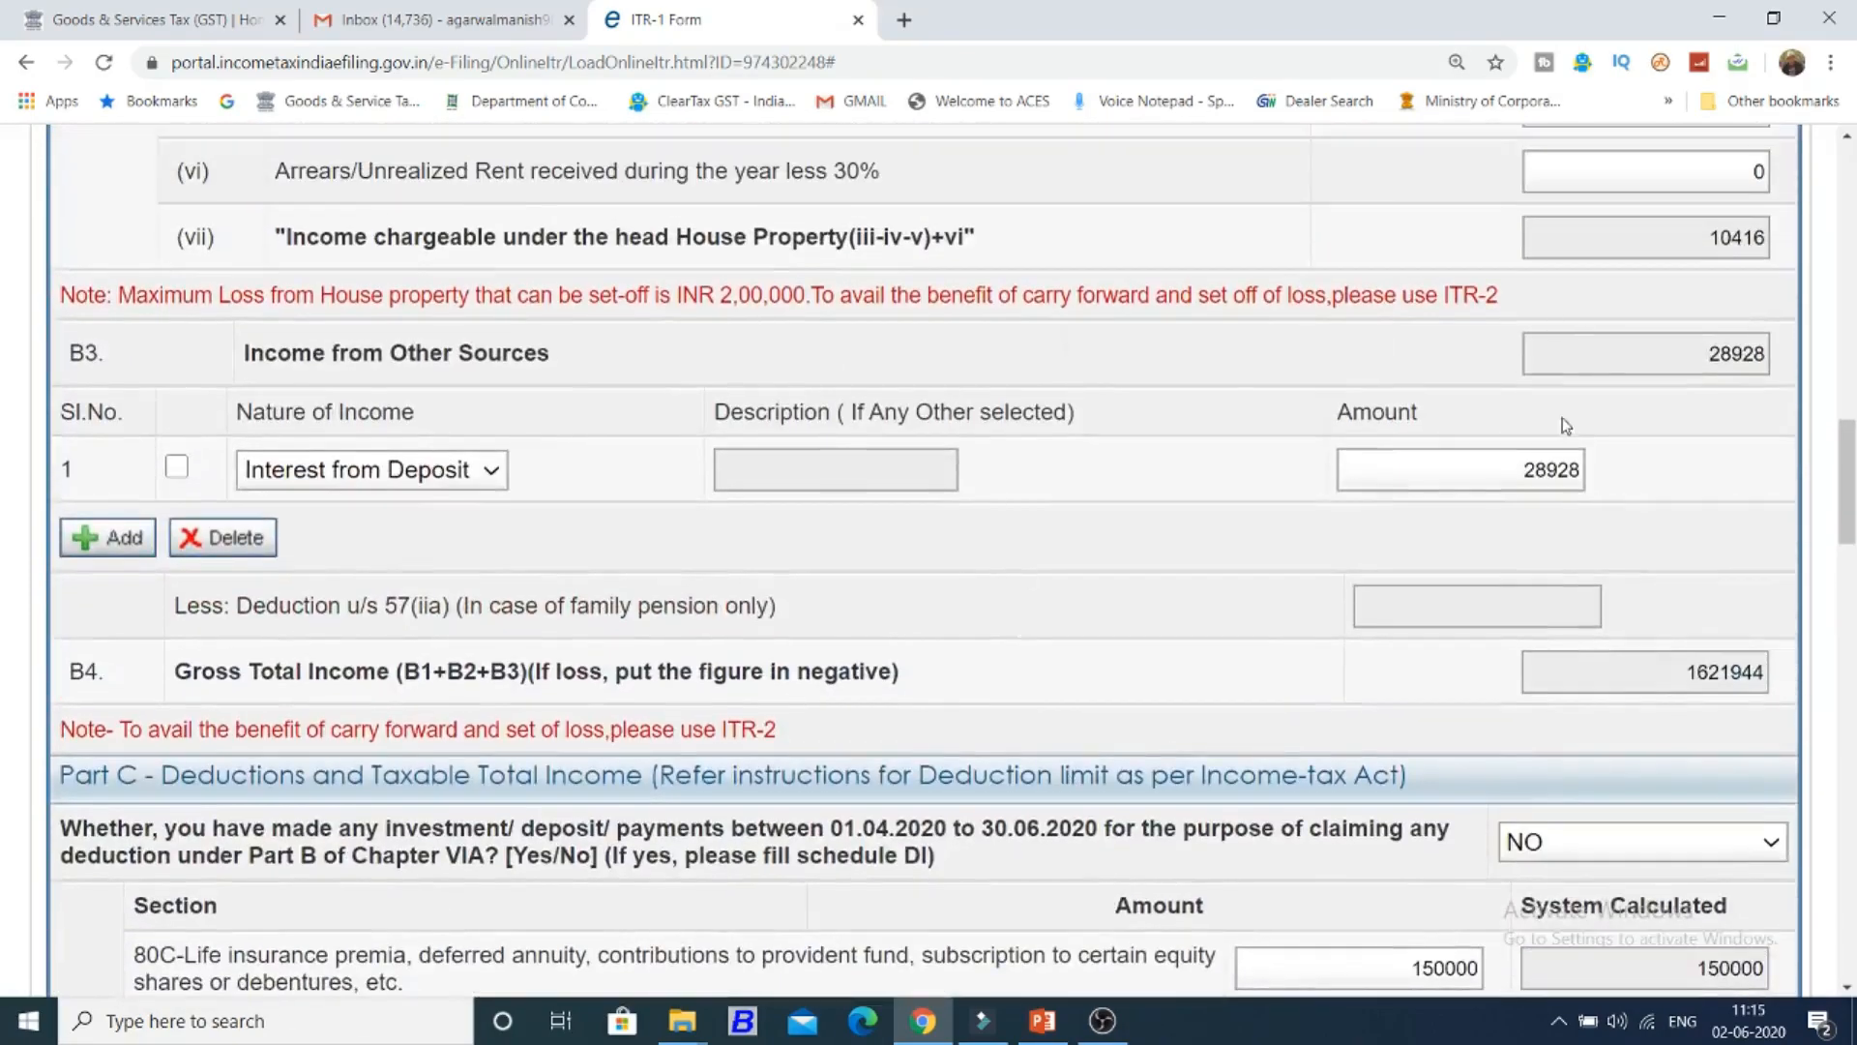
scroll(1526, 542, "down", 15)
scroll(1374, 531, "up", 5)
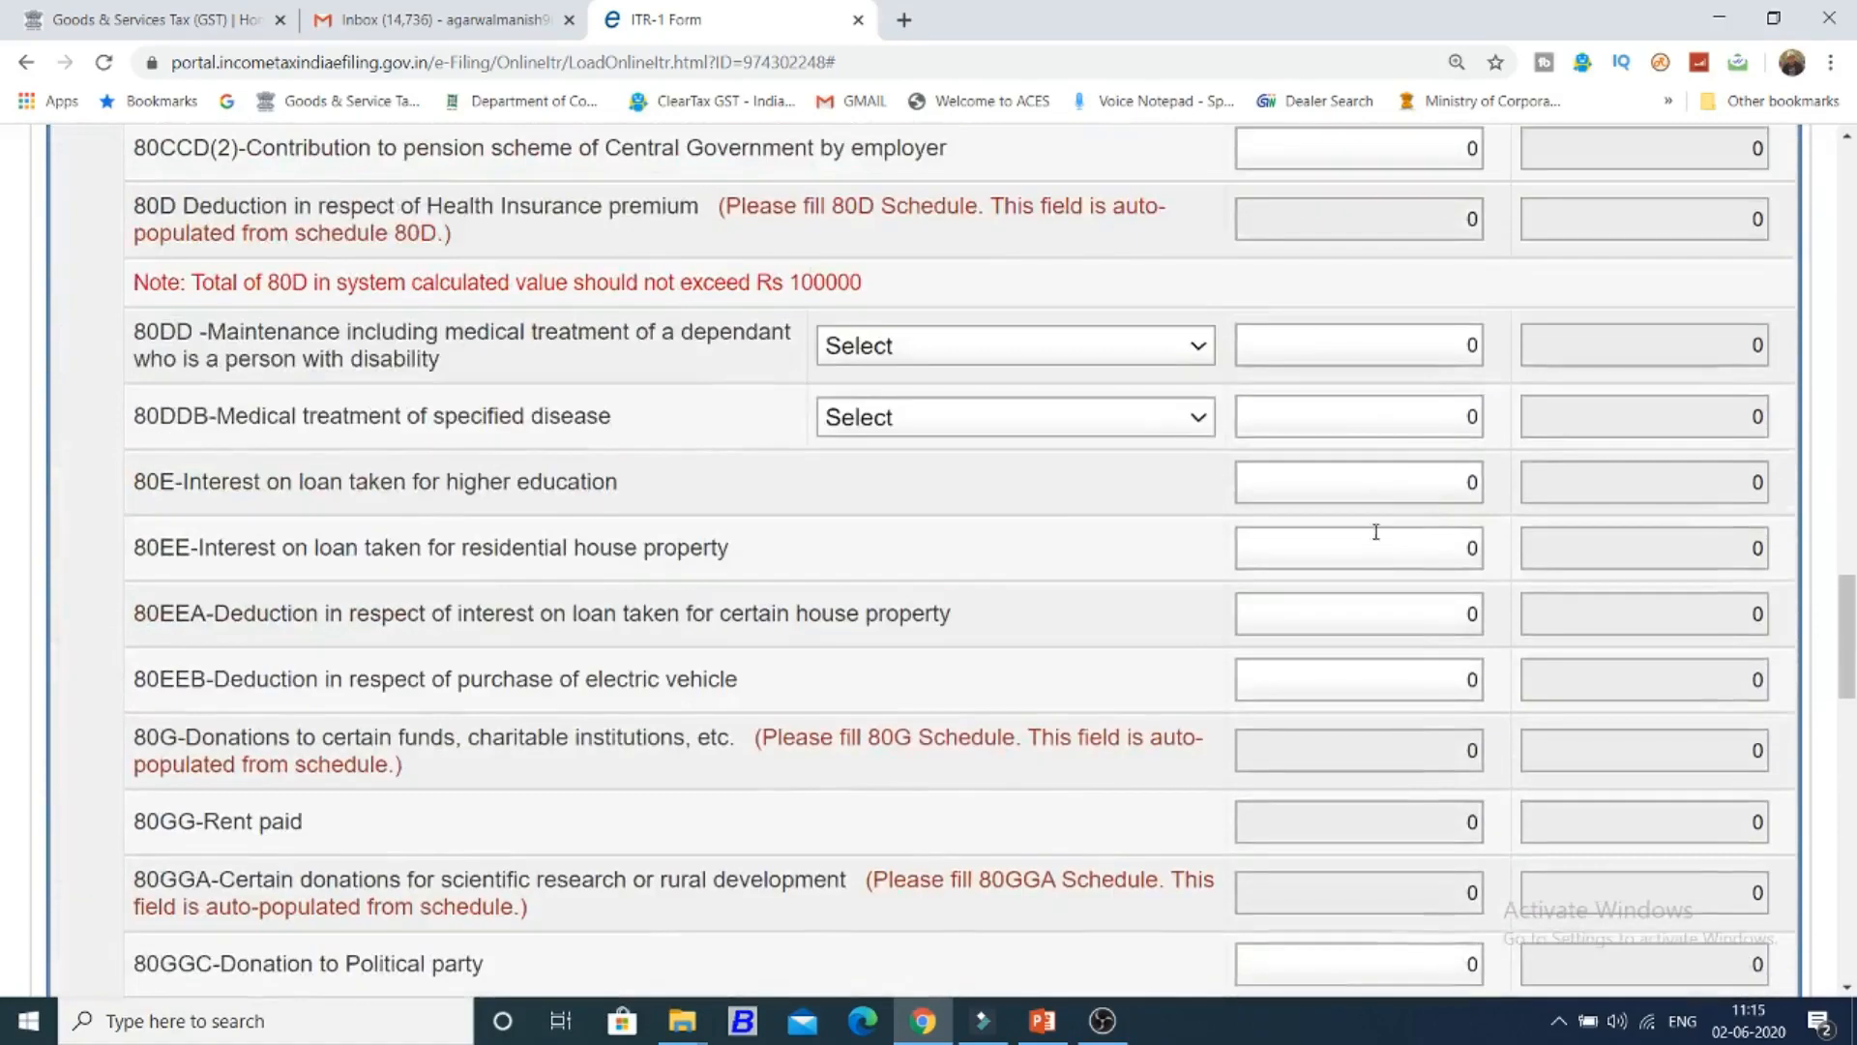
scroll(1358, 374, "up", 20)
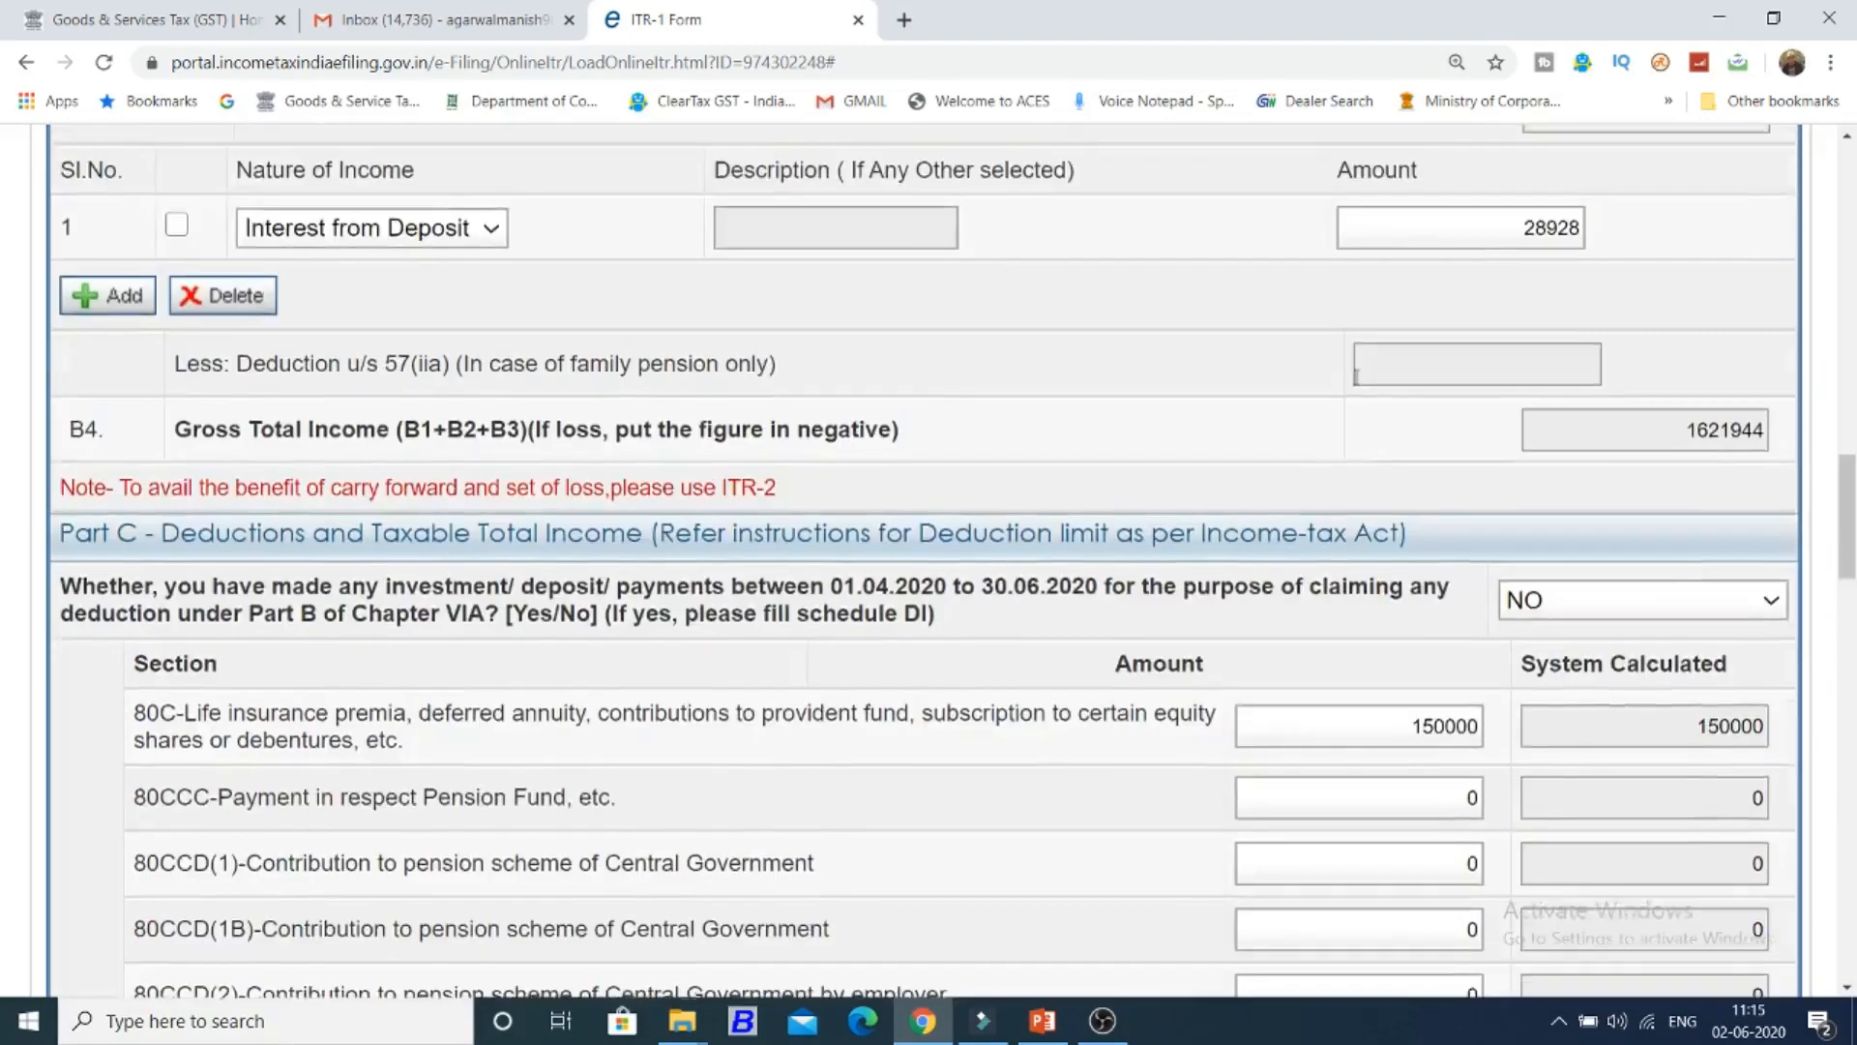
Open Schedule 80D and answer YES to whether any family member excluding parents is a senior citizen.
left_click(1380, 213)
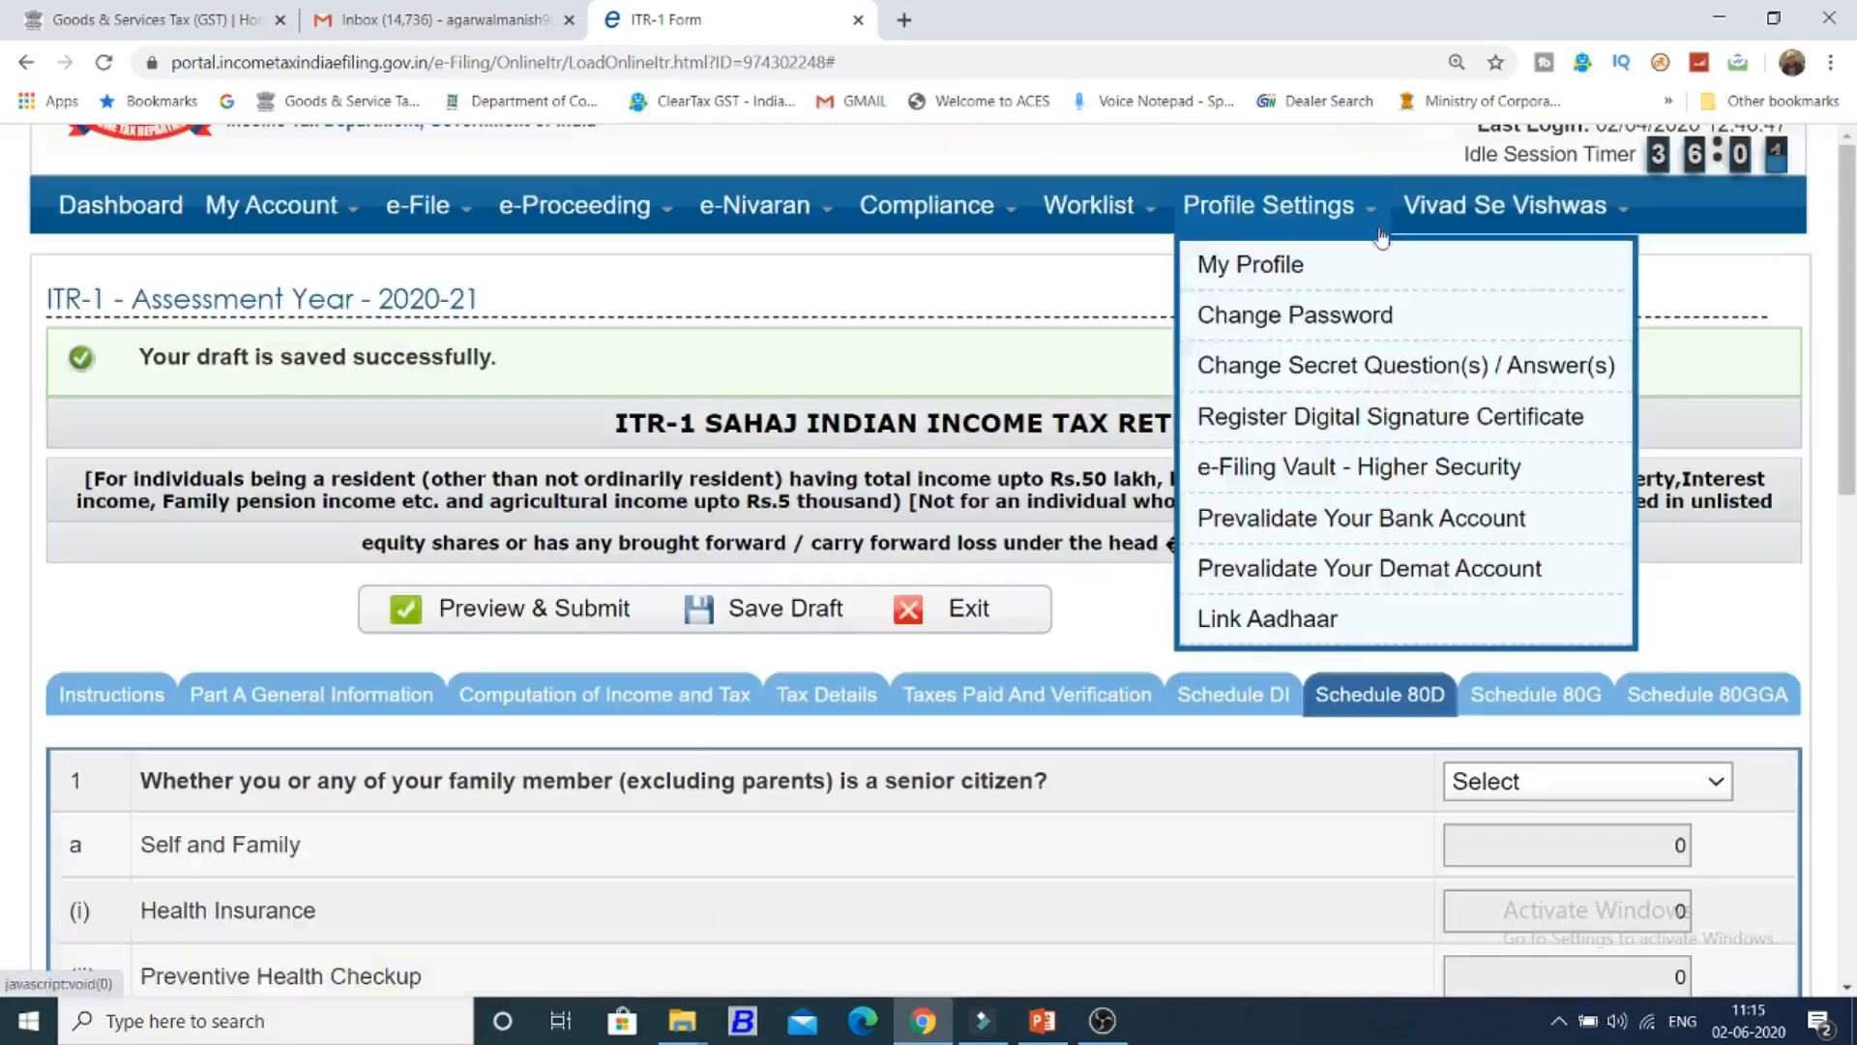
scroll(716, 677, "down", 5)
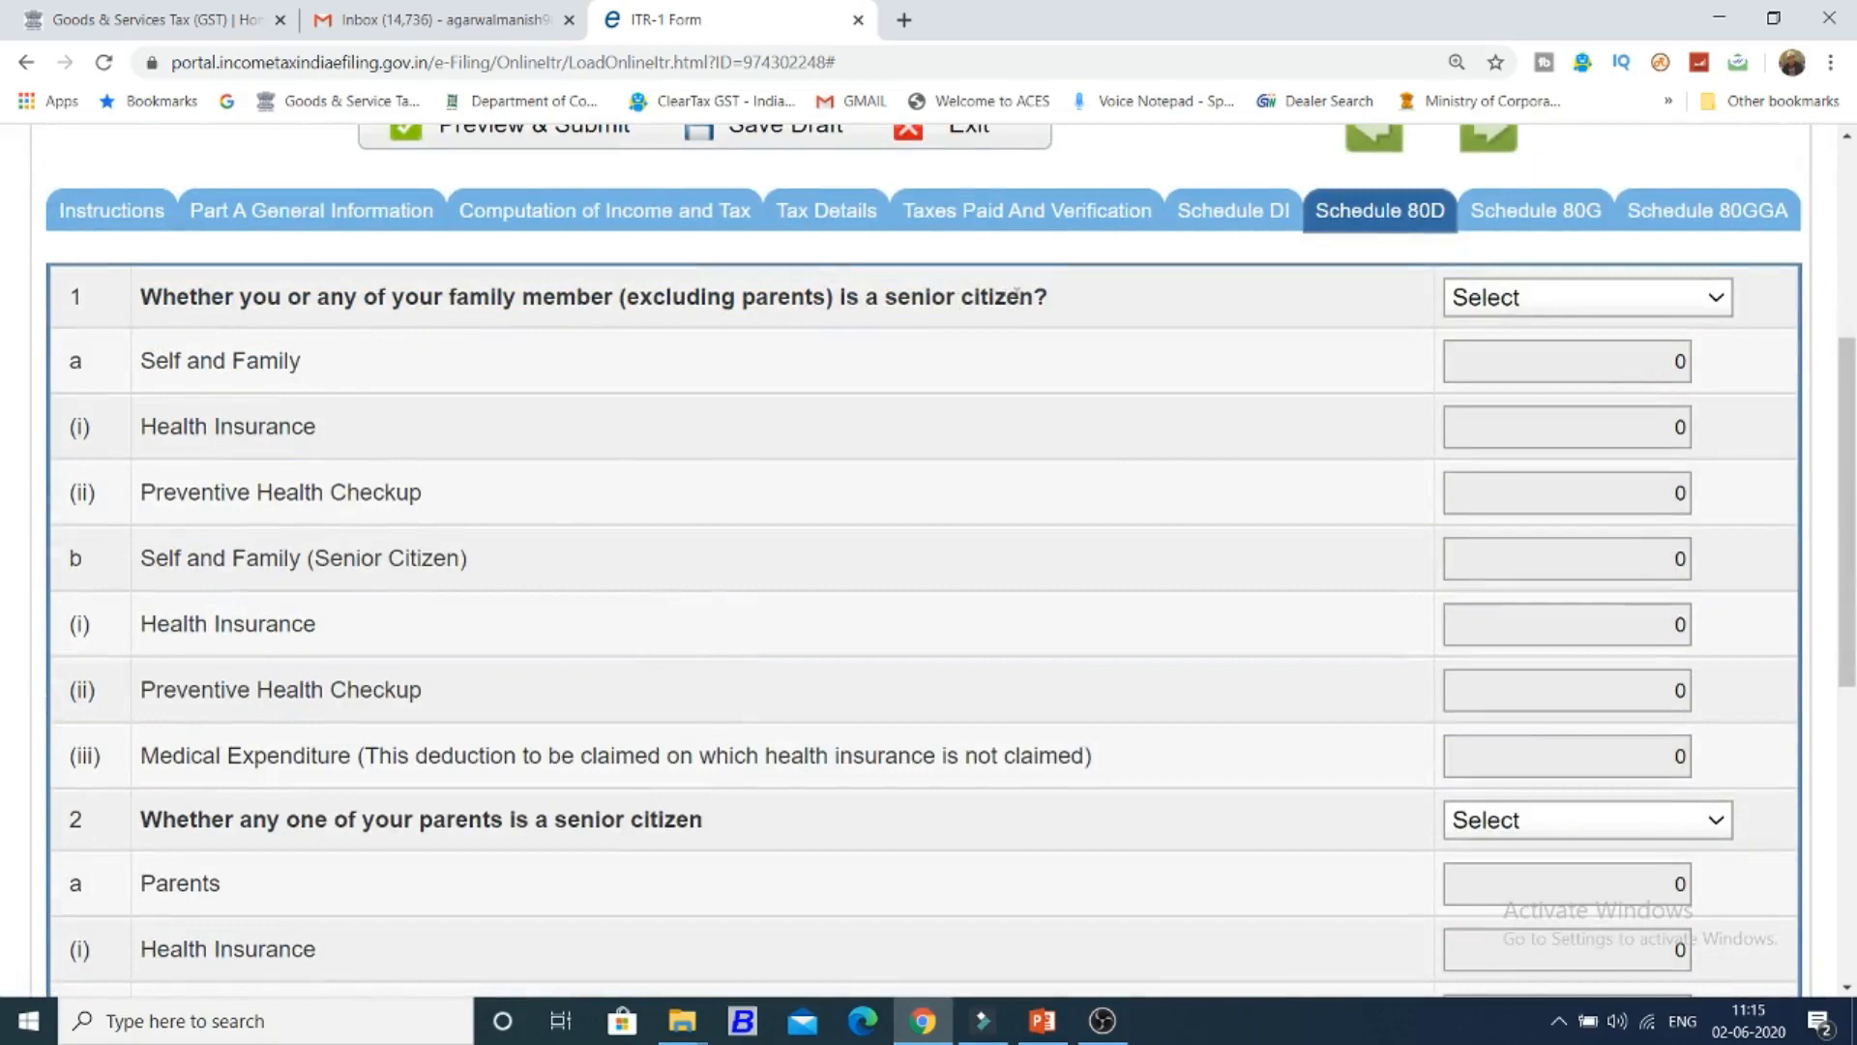
left_click(1649, 302)
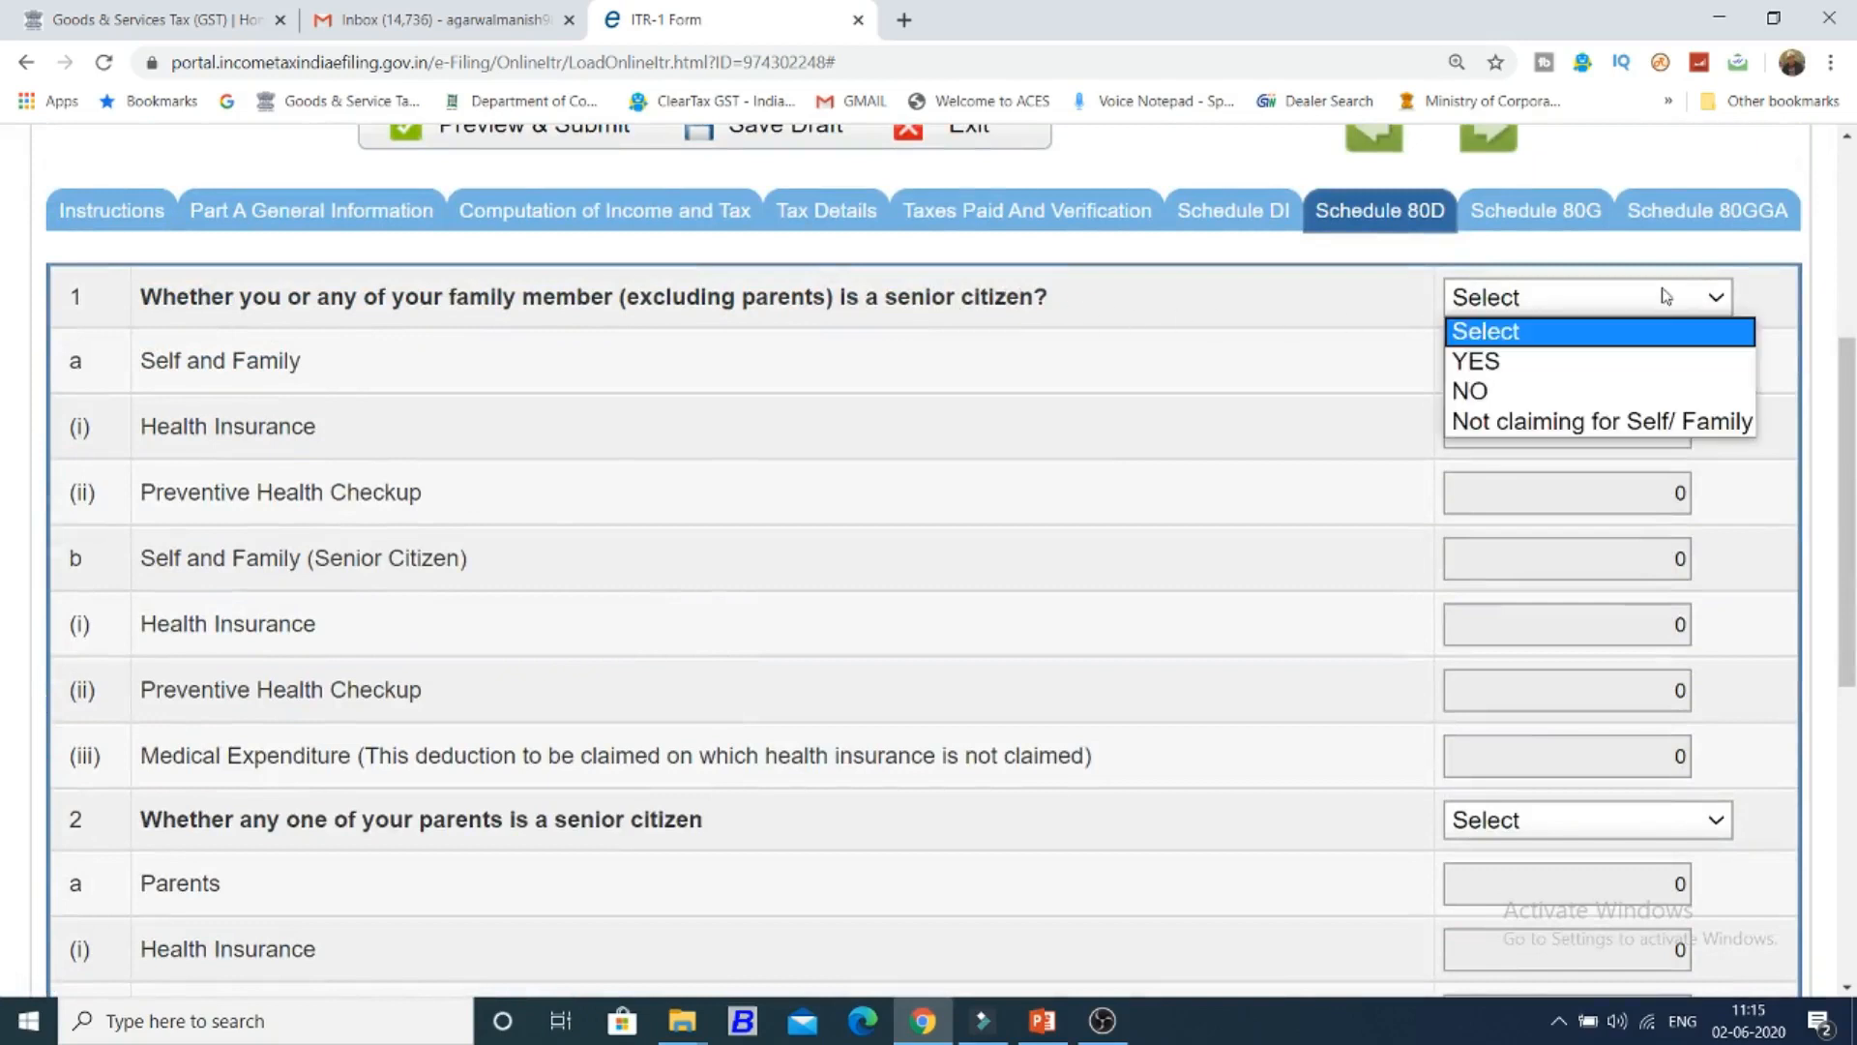
left_click(1656, 360)
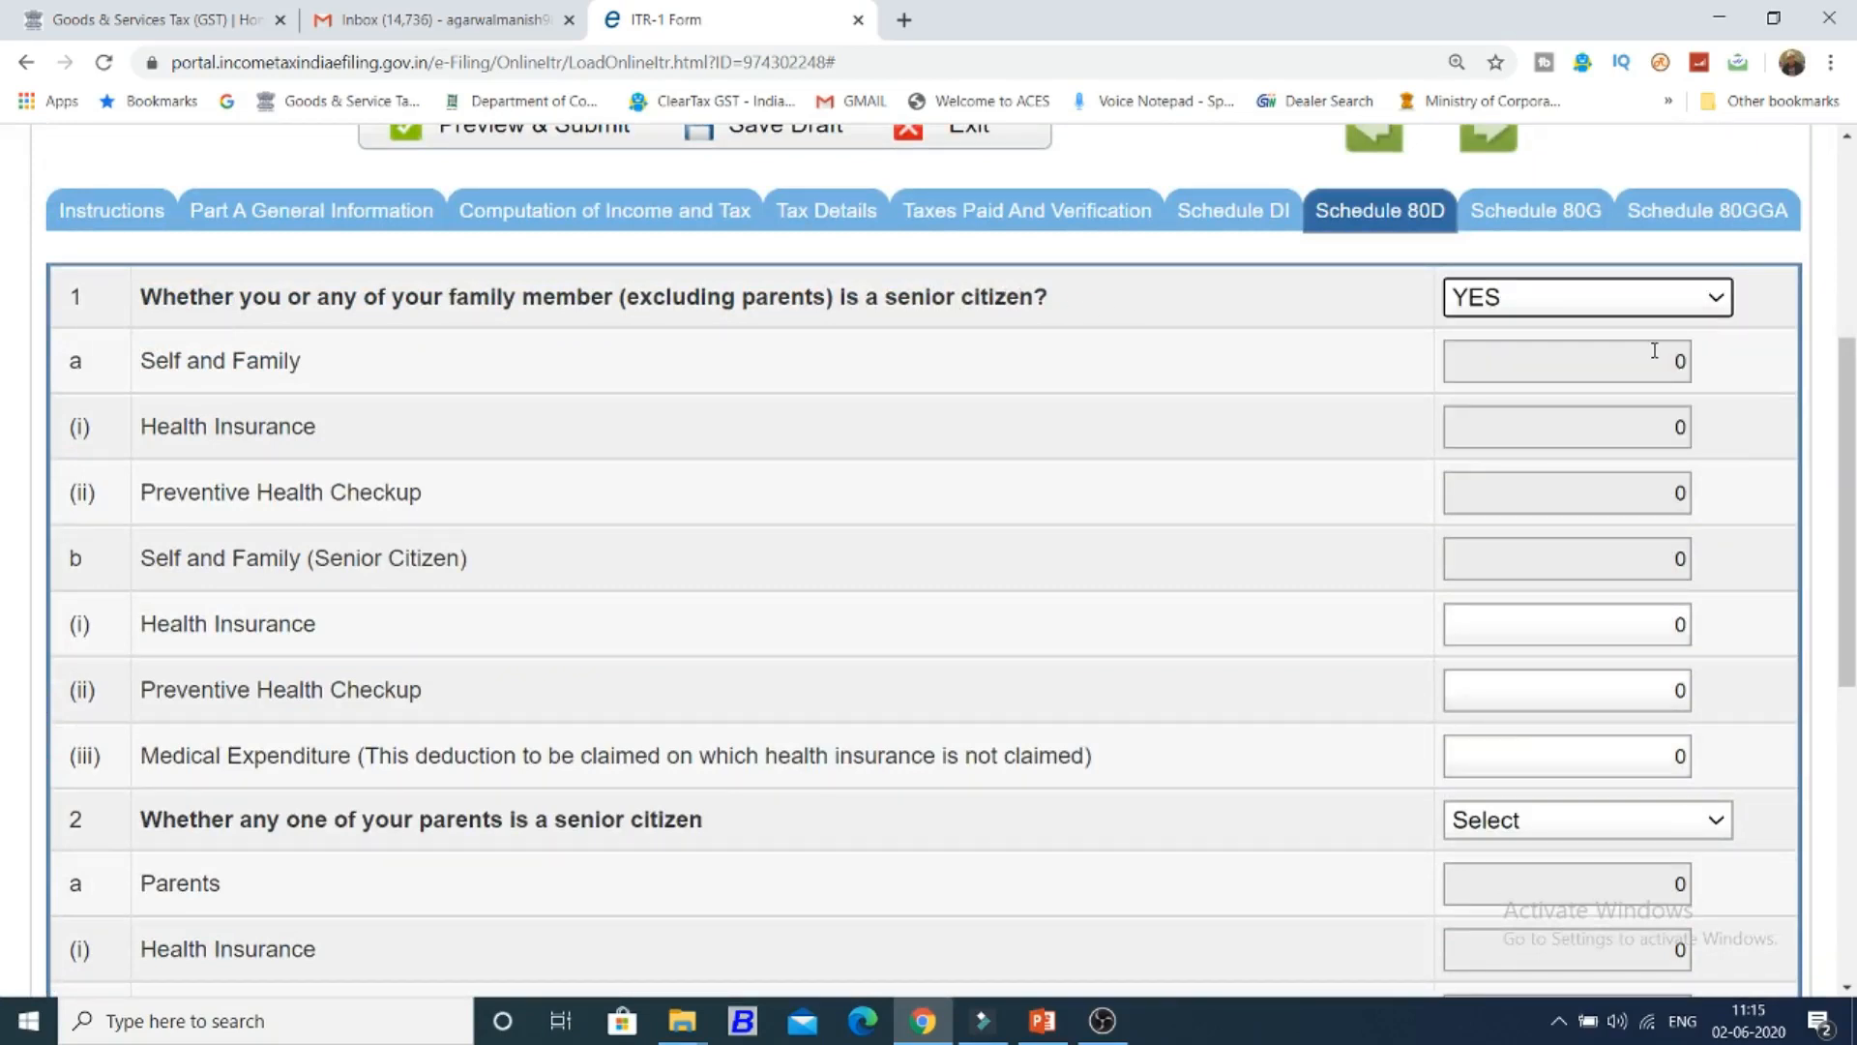
left_click(1606, 631)
left_click(1639, 693)
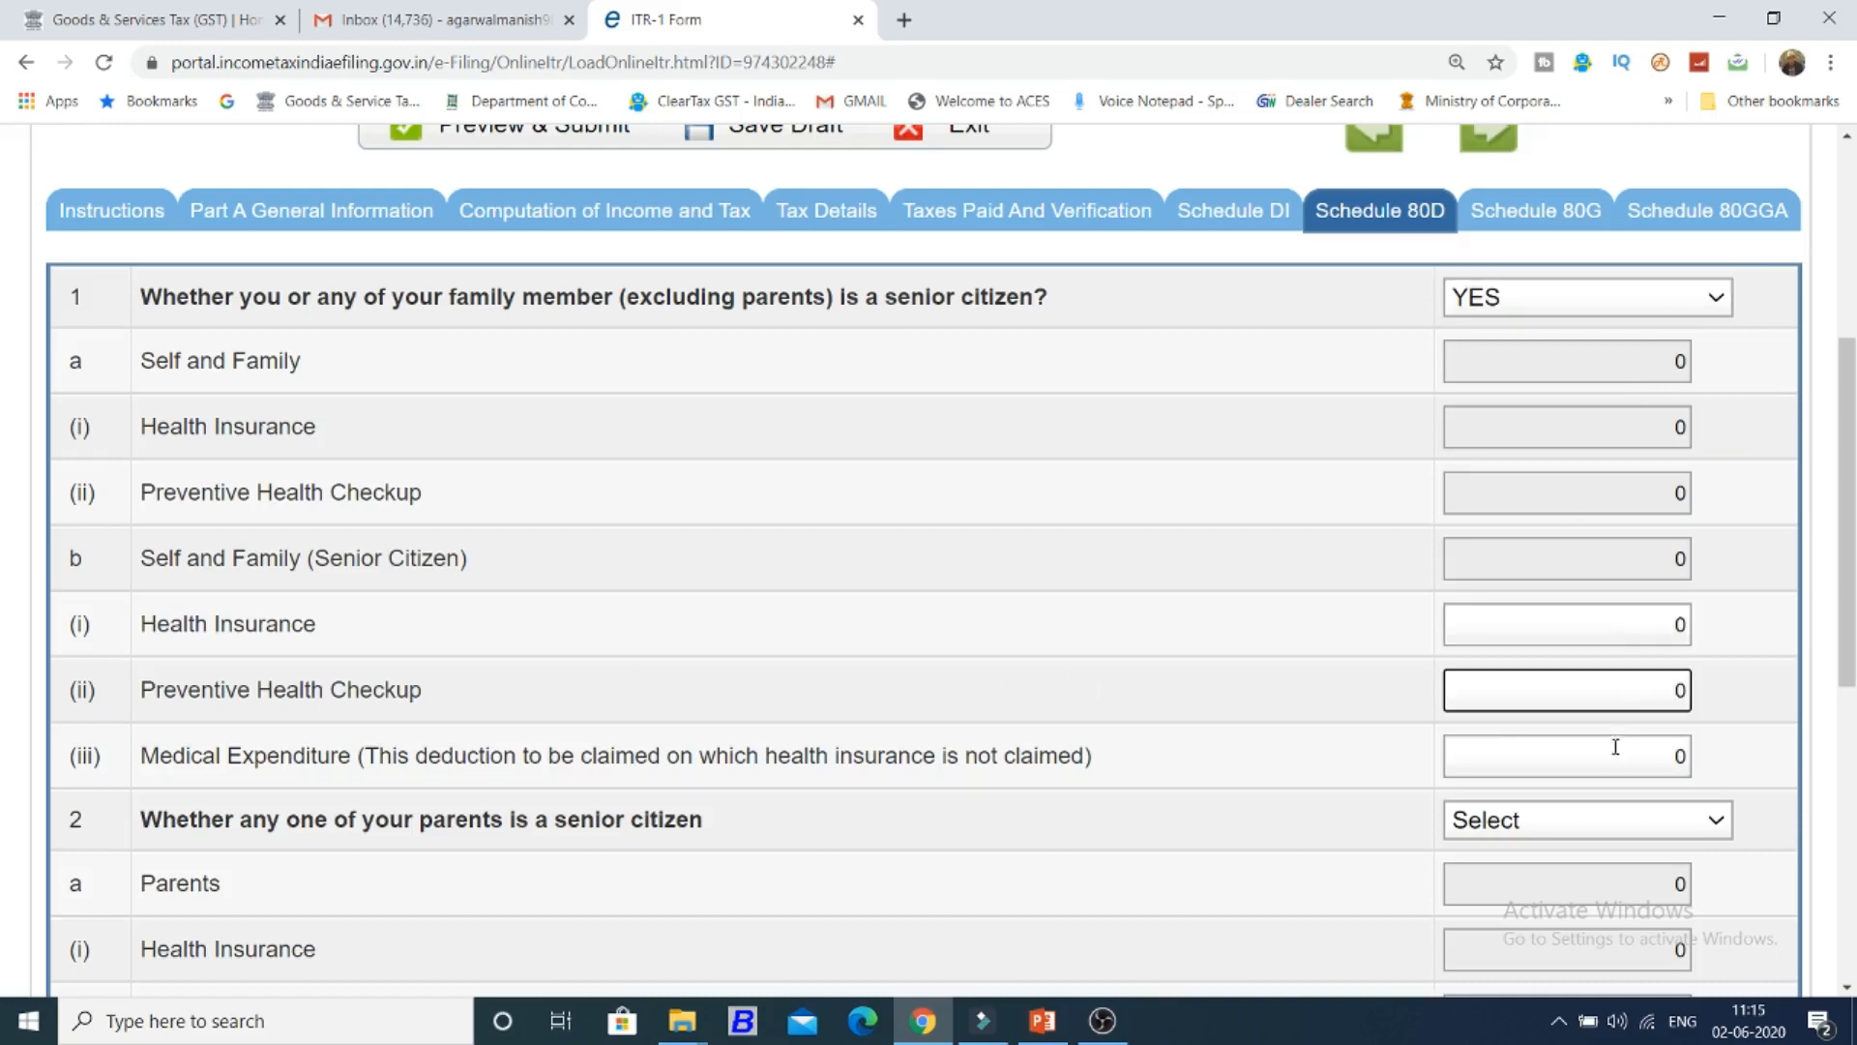
Change the family senior citizen answer in Schedule 80D to NO and examine the Self and Family entry fields.
left_click(1629, 307)
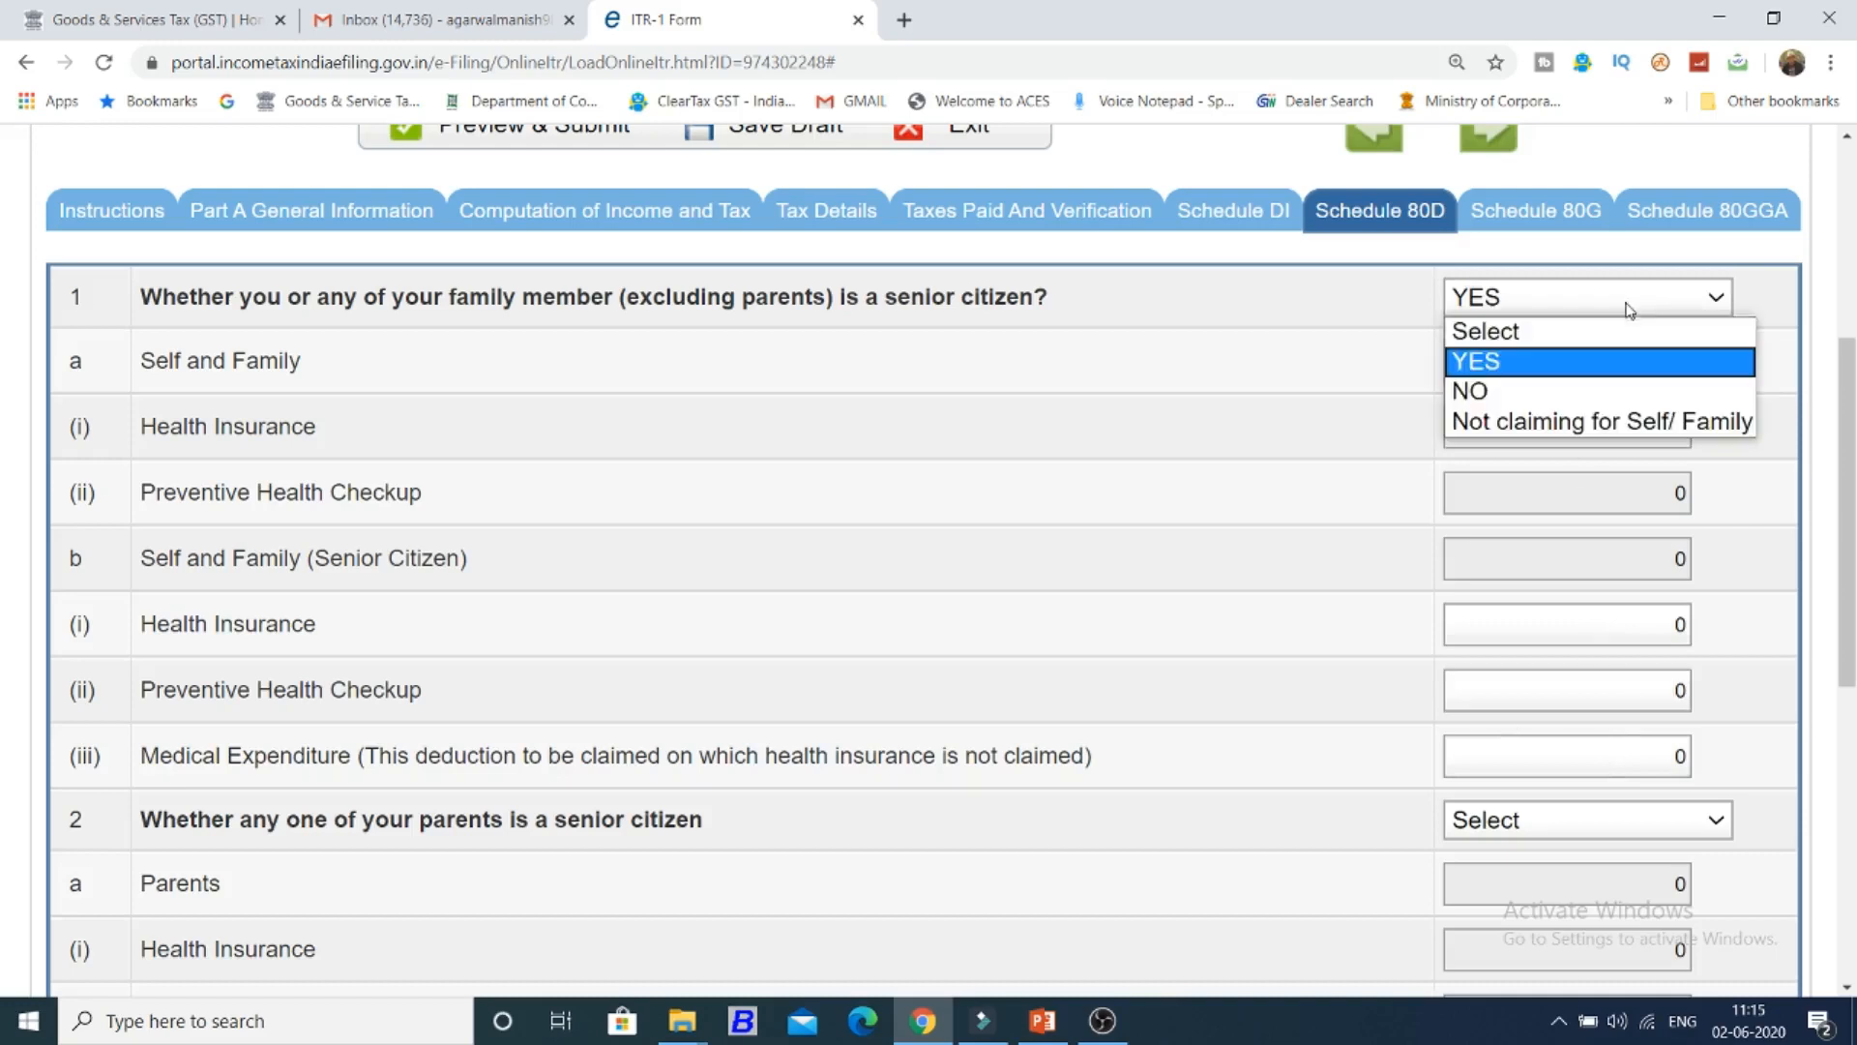
left_click(1632, 393)
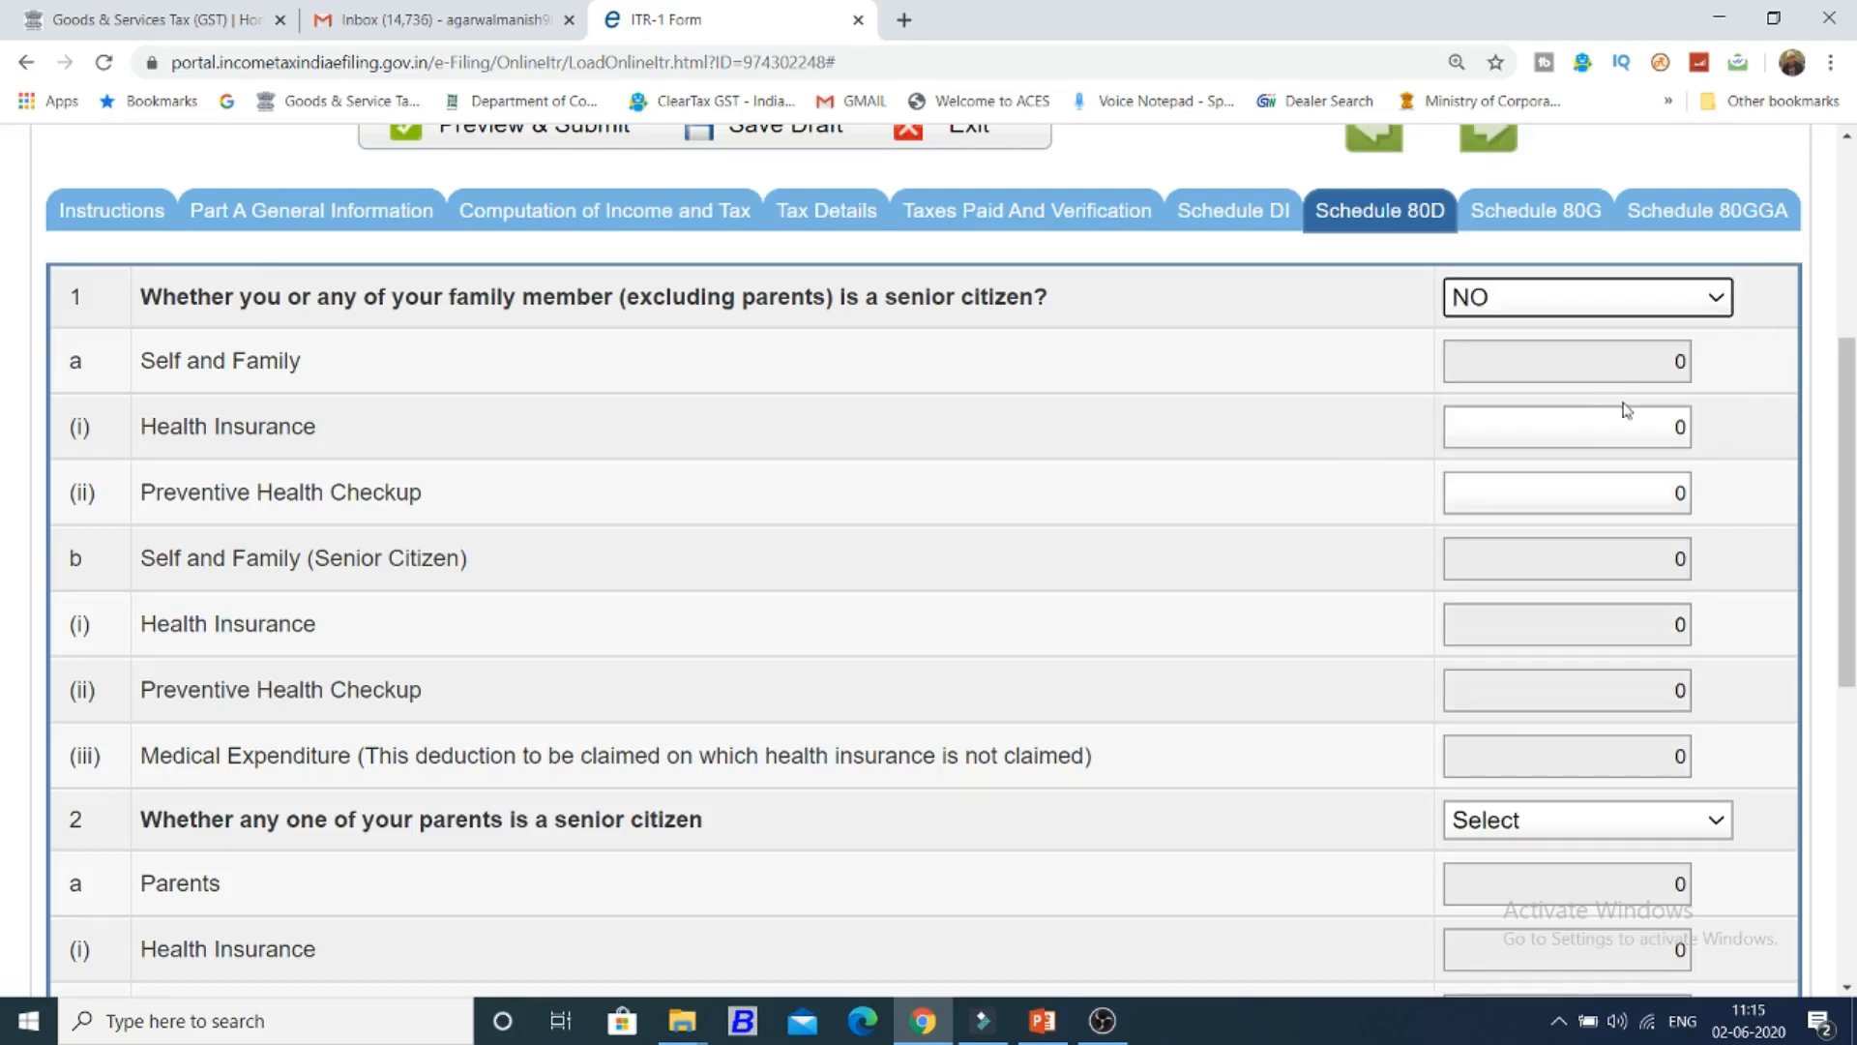
left_click(1621, 420)
left_click(1629, 505)
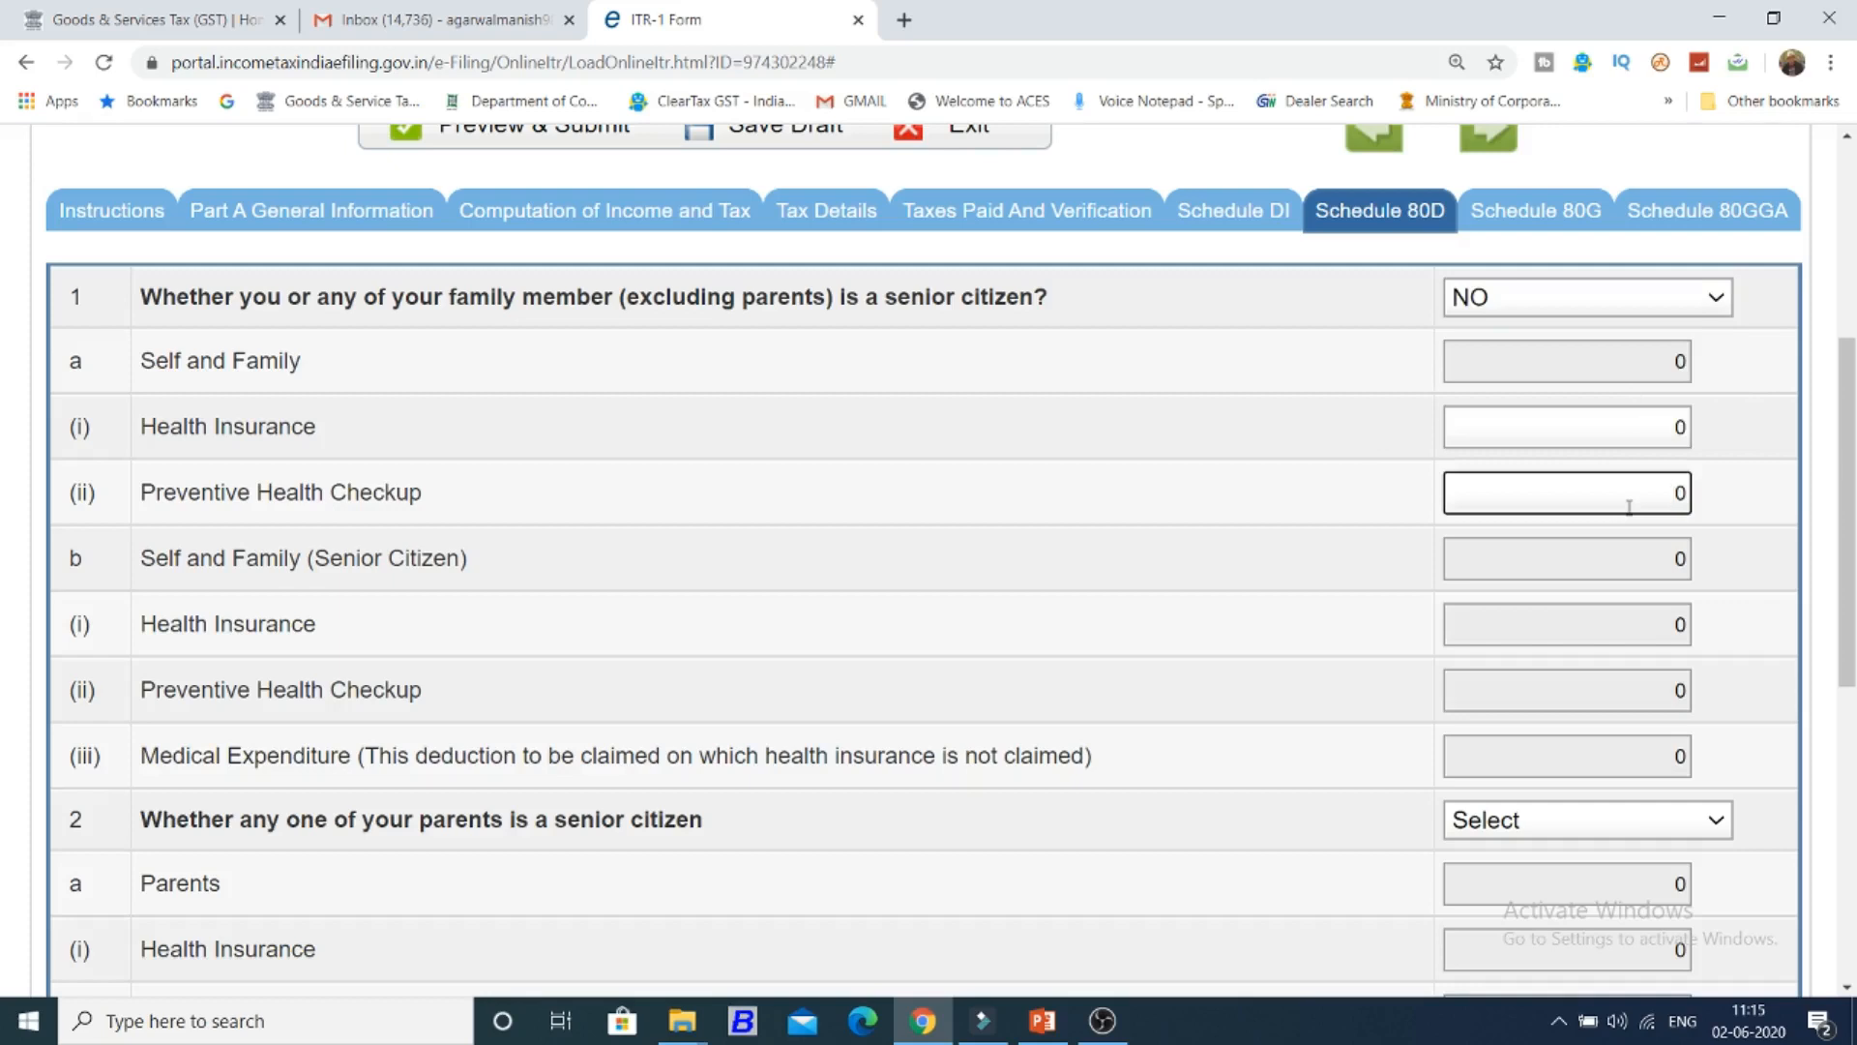
left_click(1624, 426)
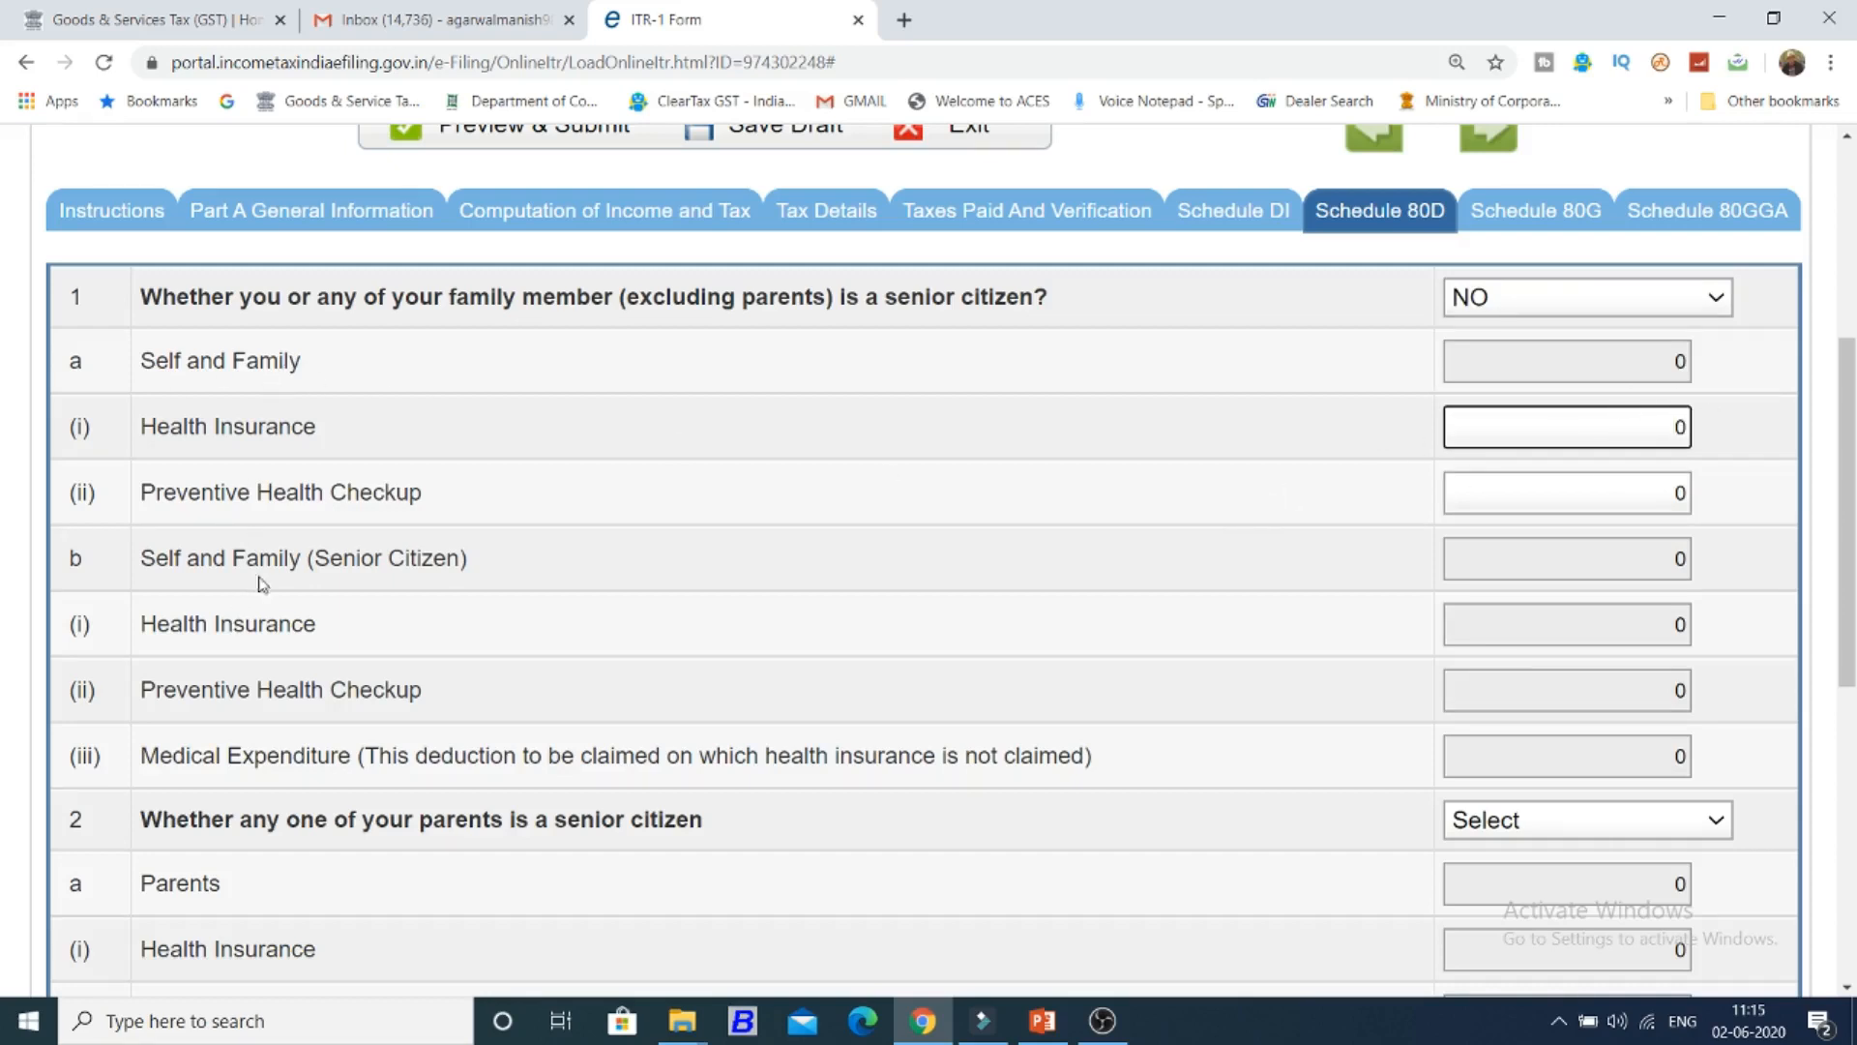
left_click(1527, 557)
Try answering YES to whether any one parent is a senior citizen, and reset that answer to Select.
scroll(1480, 610, "down", 1)
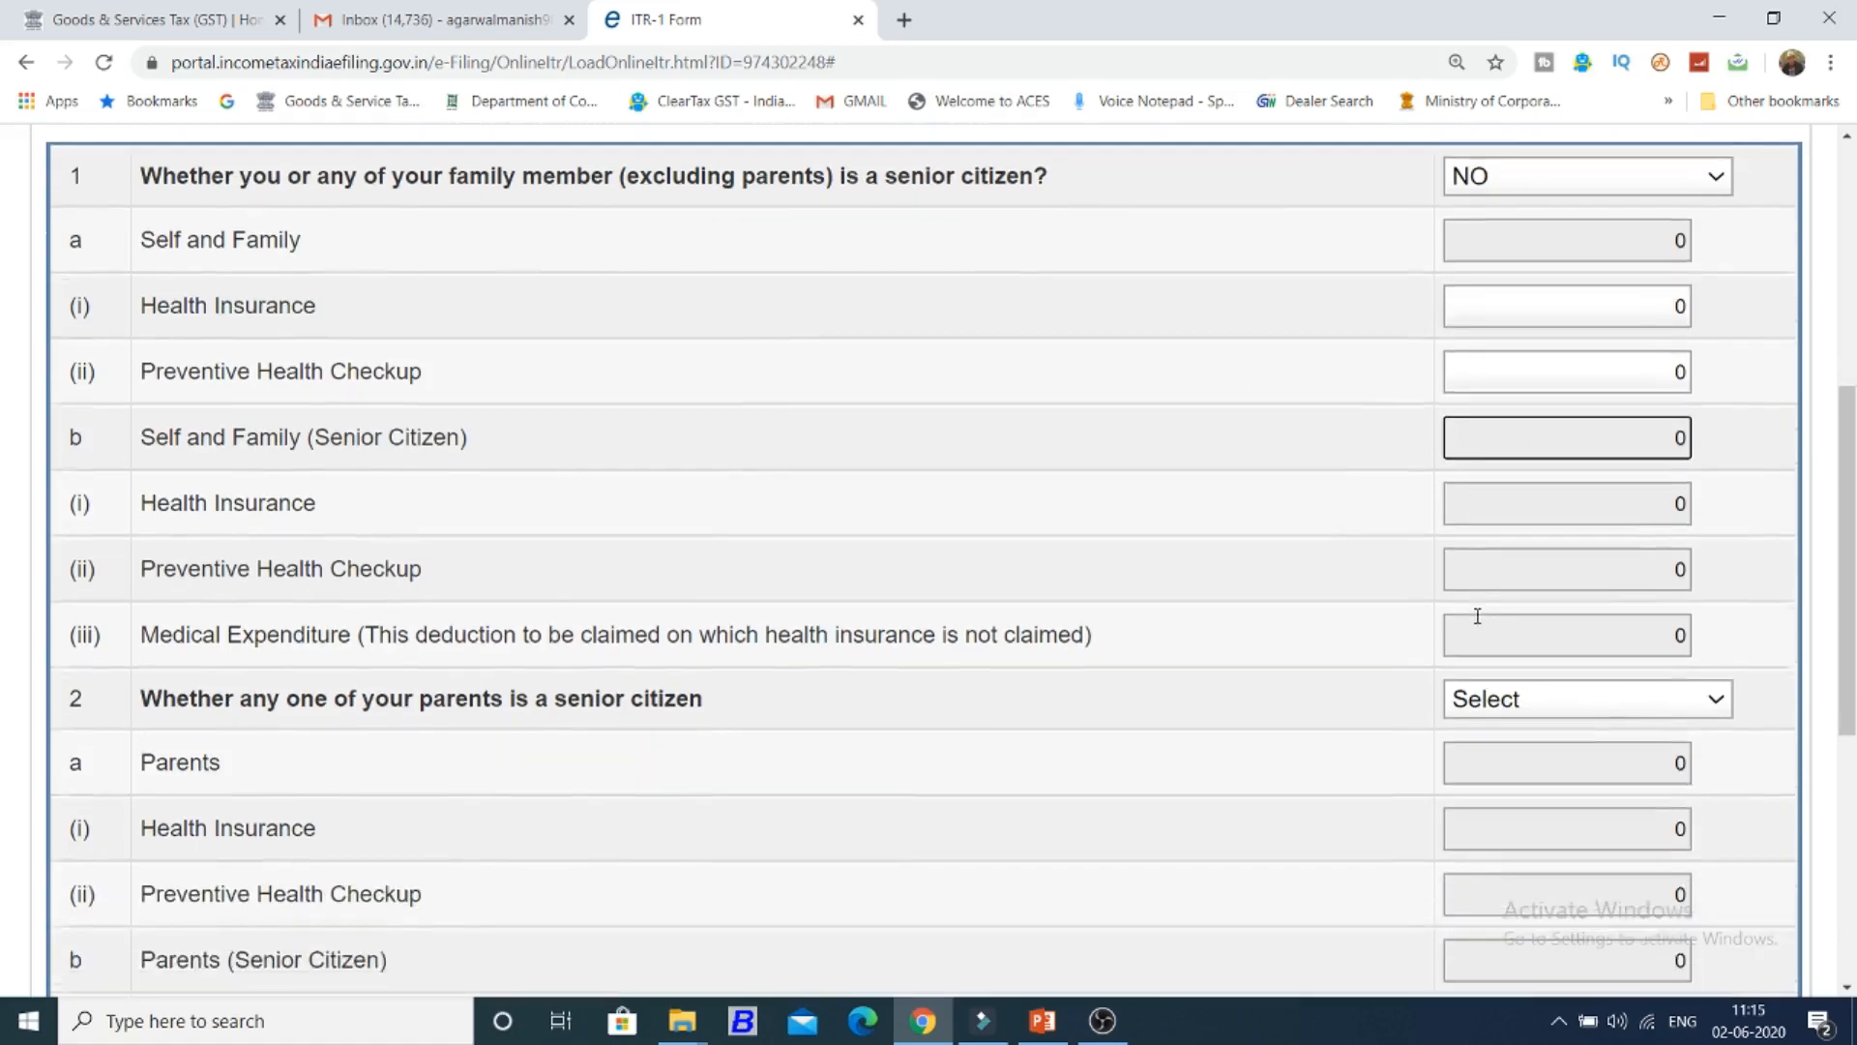
scroll(1480, 611, "up", 1)
scroll(1478, 616, "down", 1)
scroll(1477, 616, "down", 1)
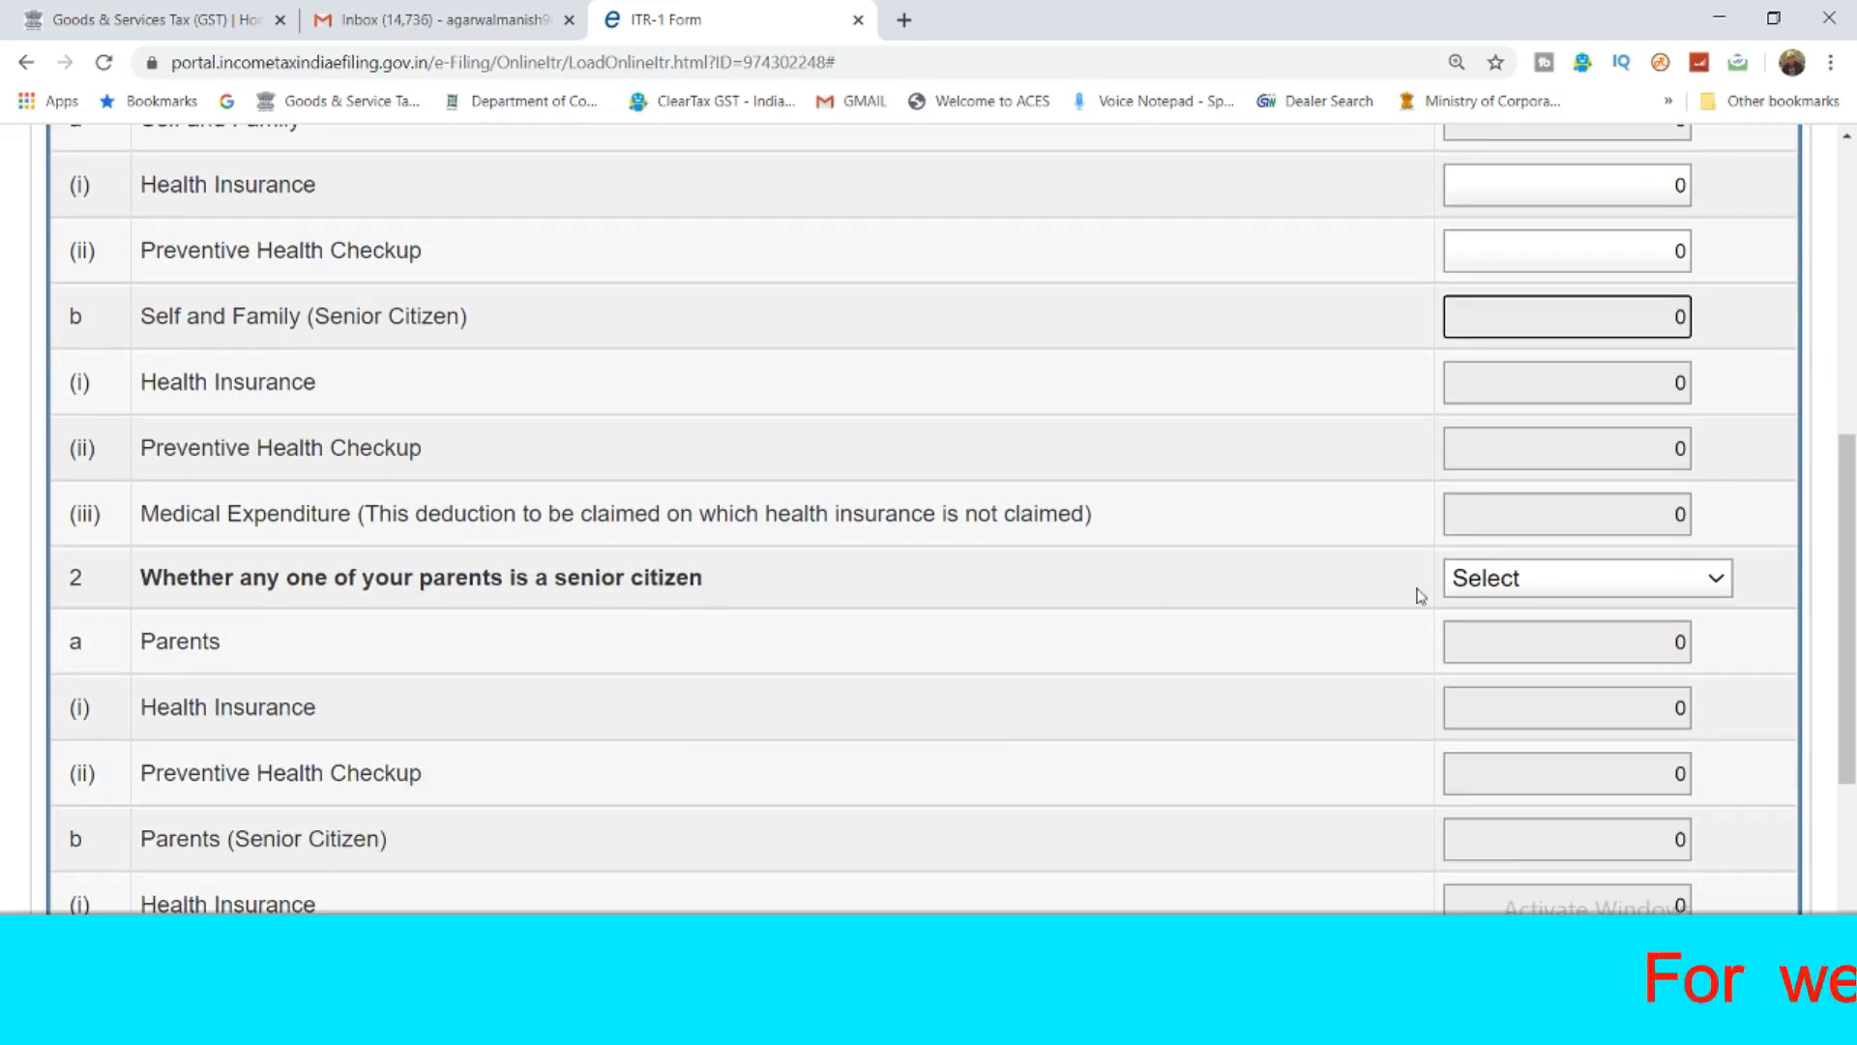
scroll(1422, 586, "down", 1)
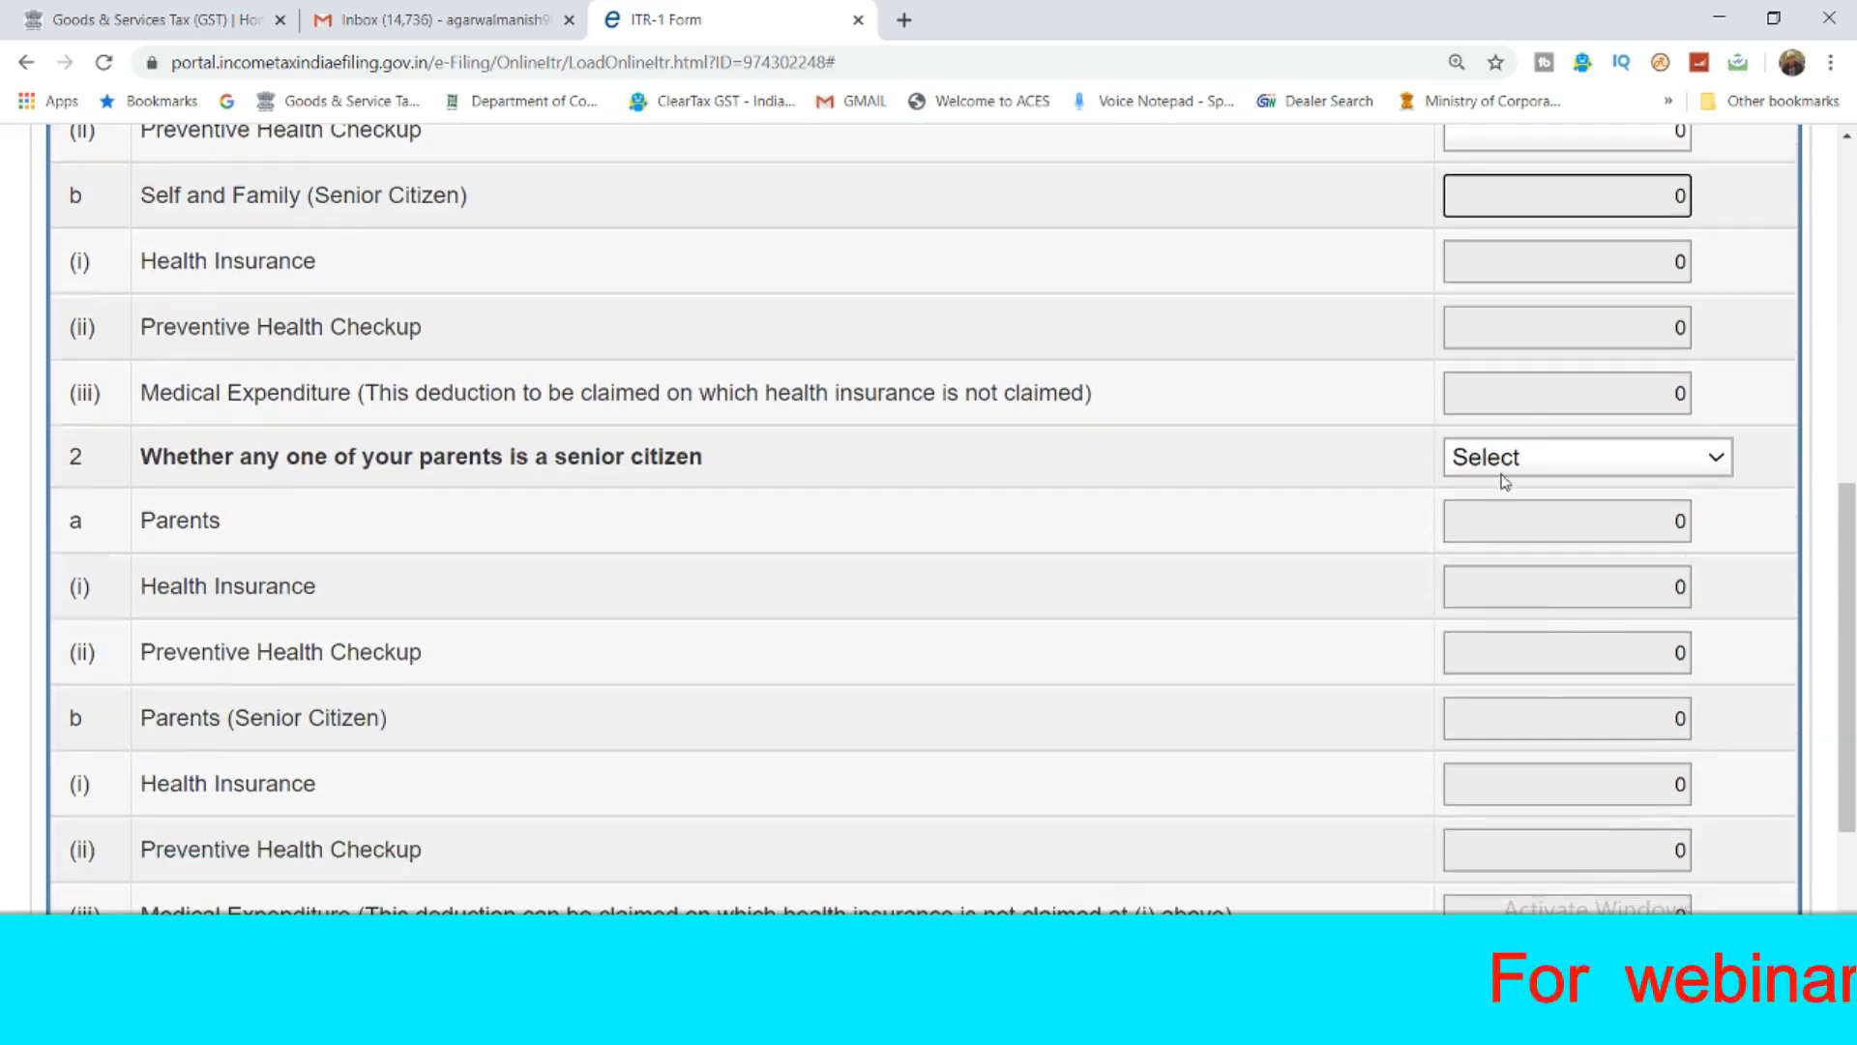
left_click(1542, 461)
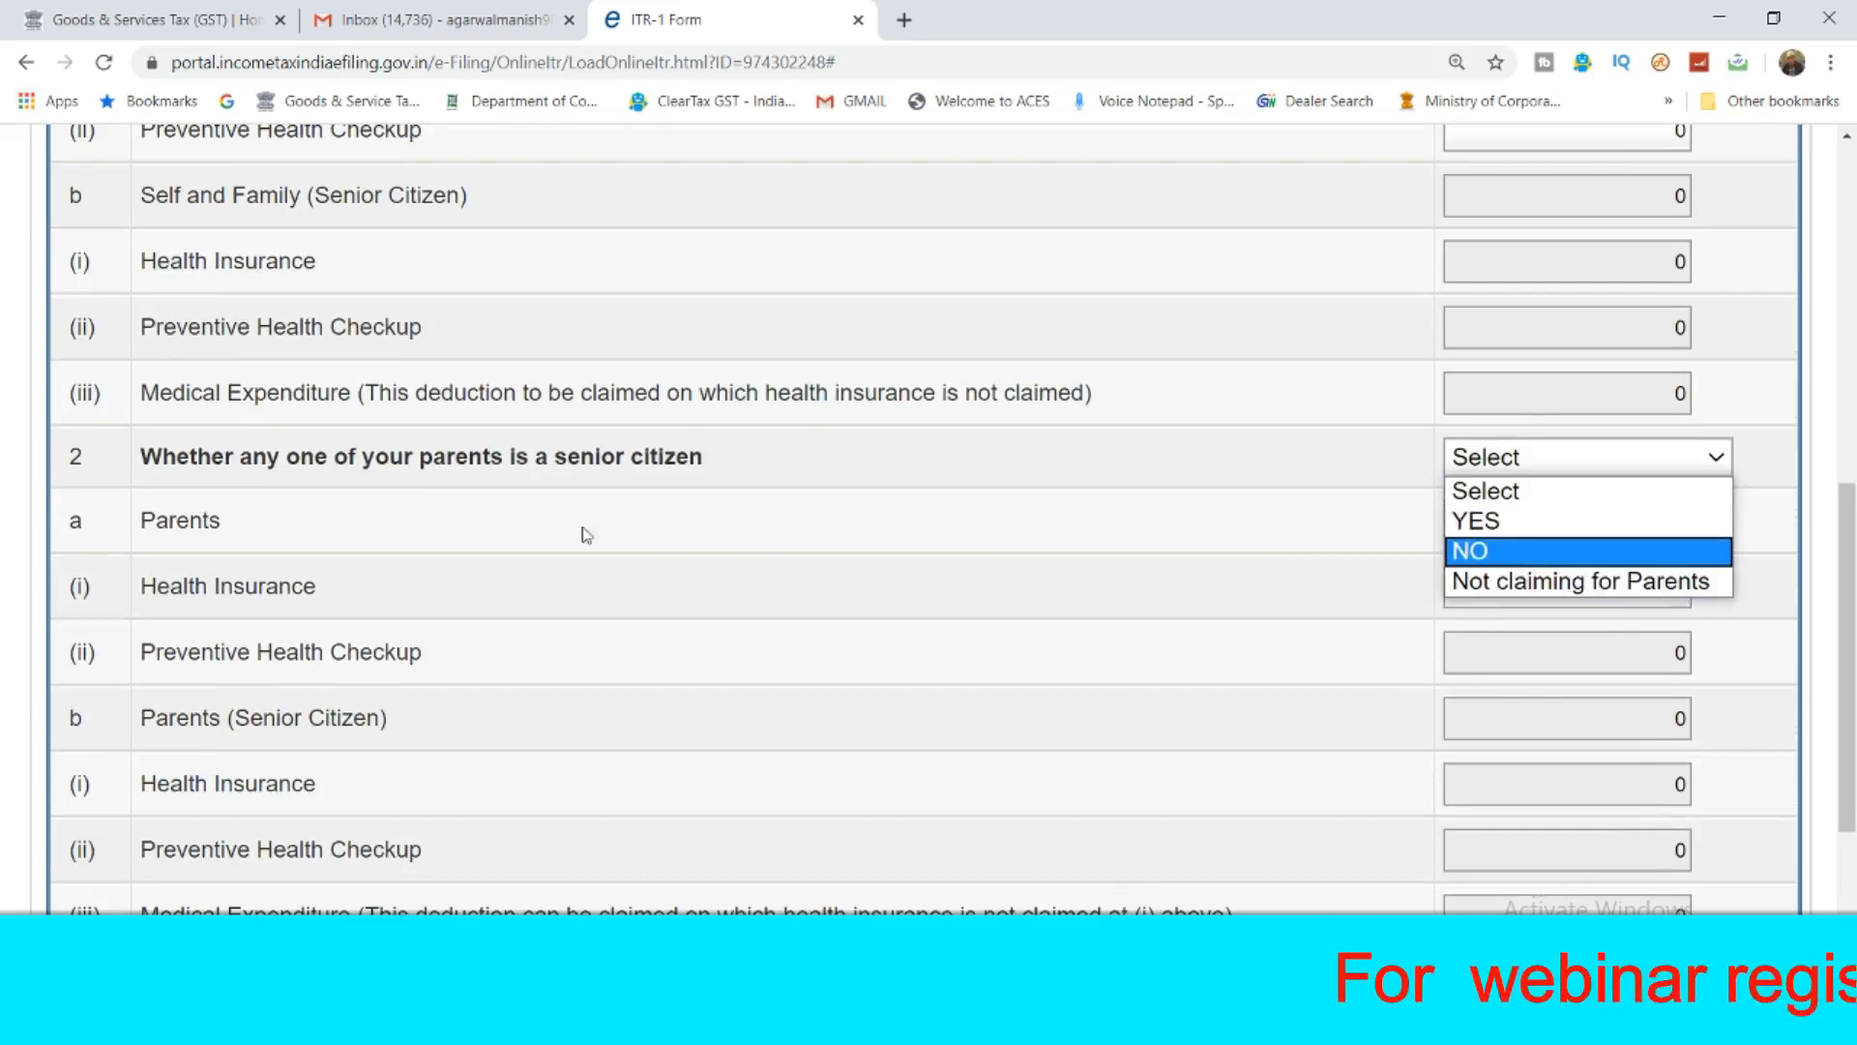
left_click(1509, 521)
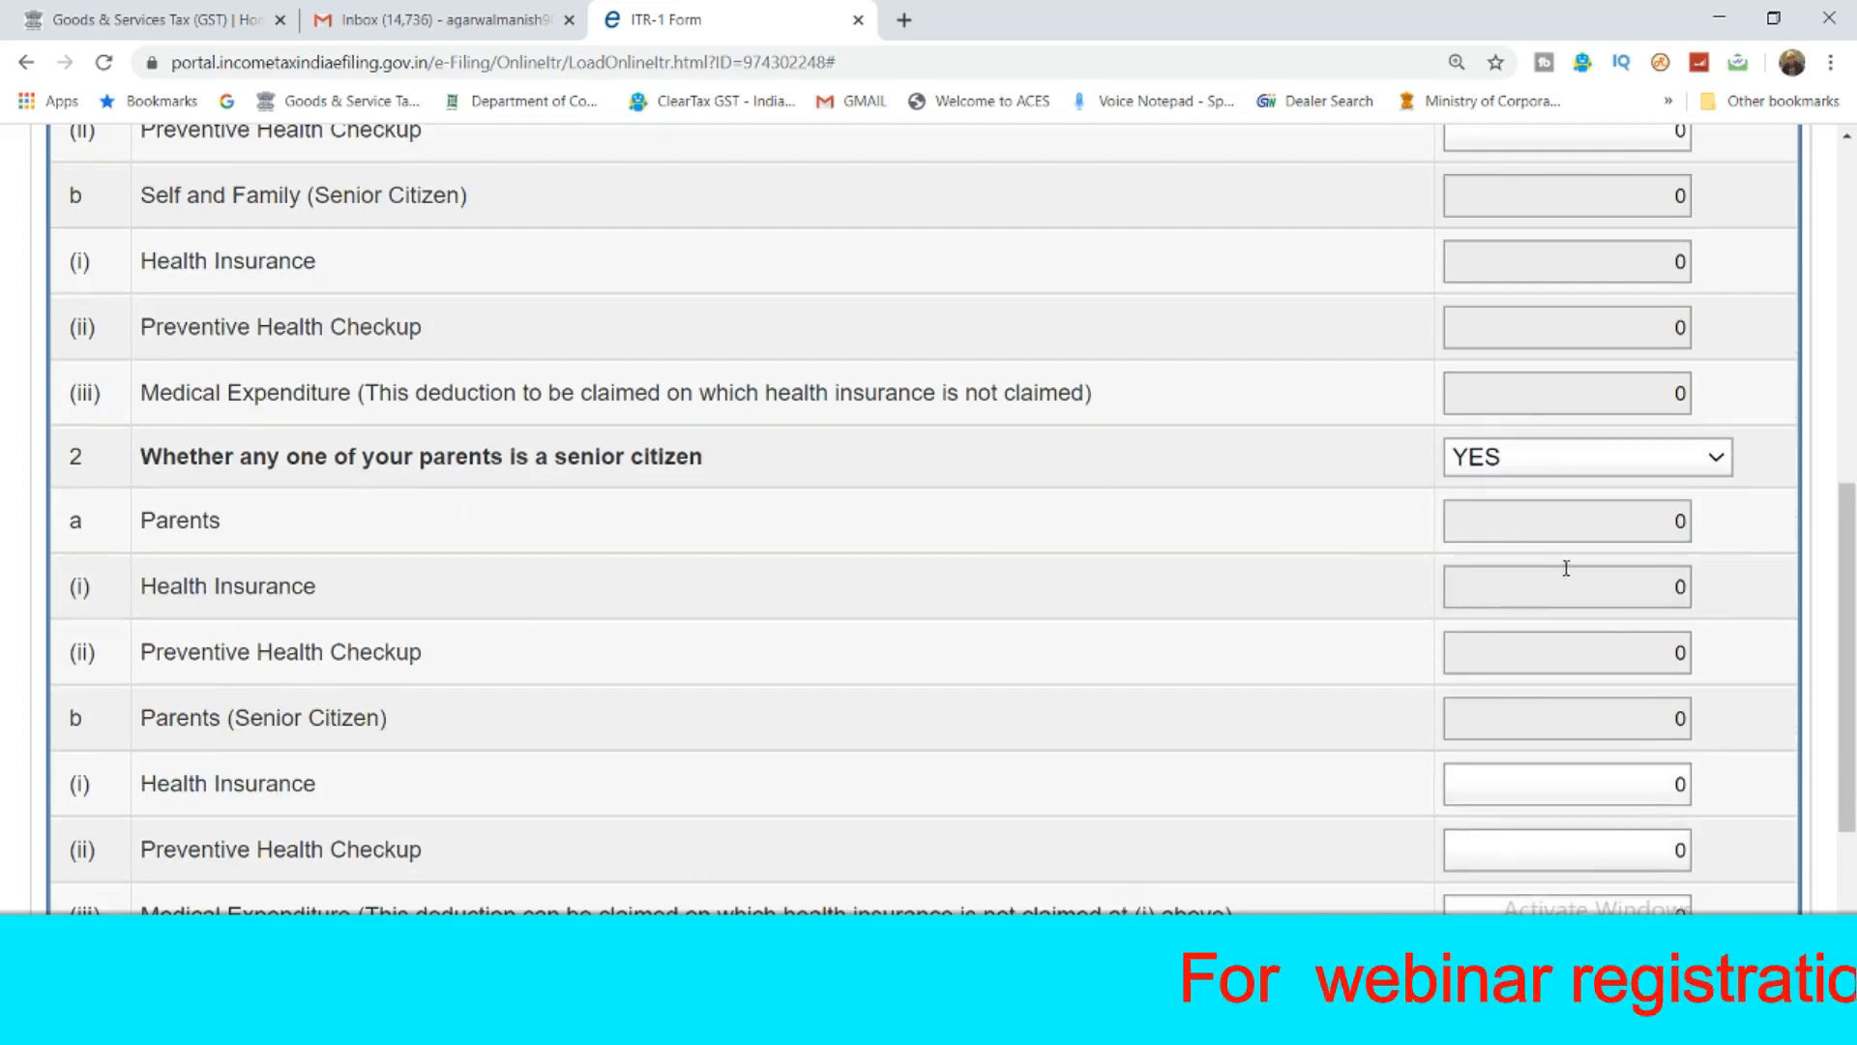
scroll(1566, 568, "down", 3)
scroll(1554, 639, "up", 3)
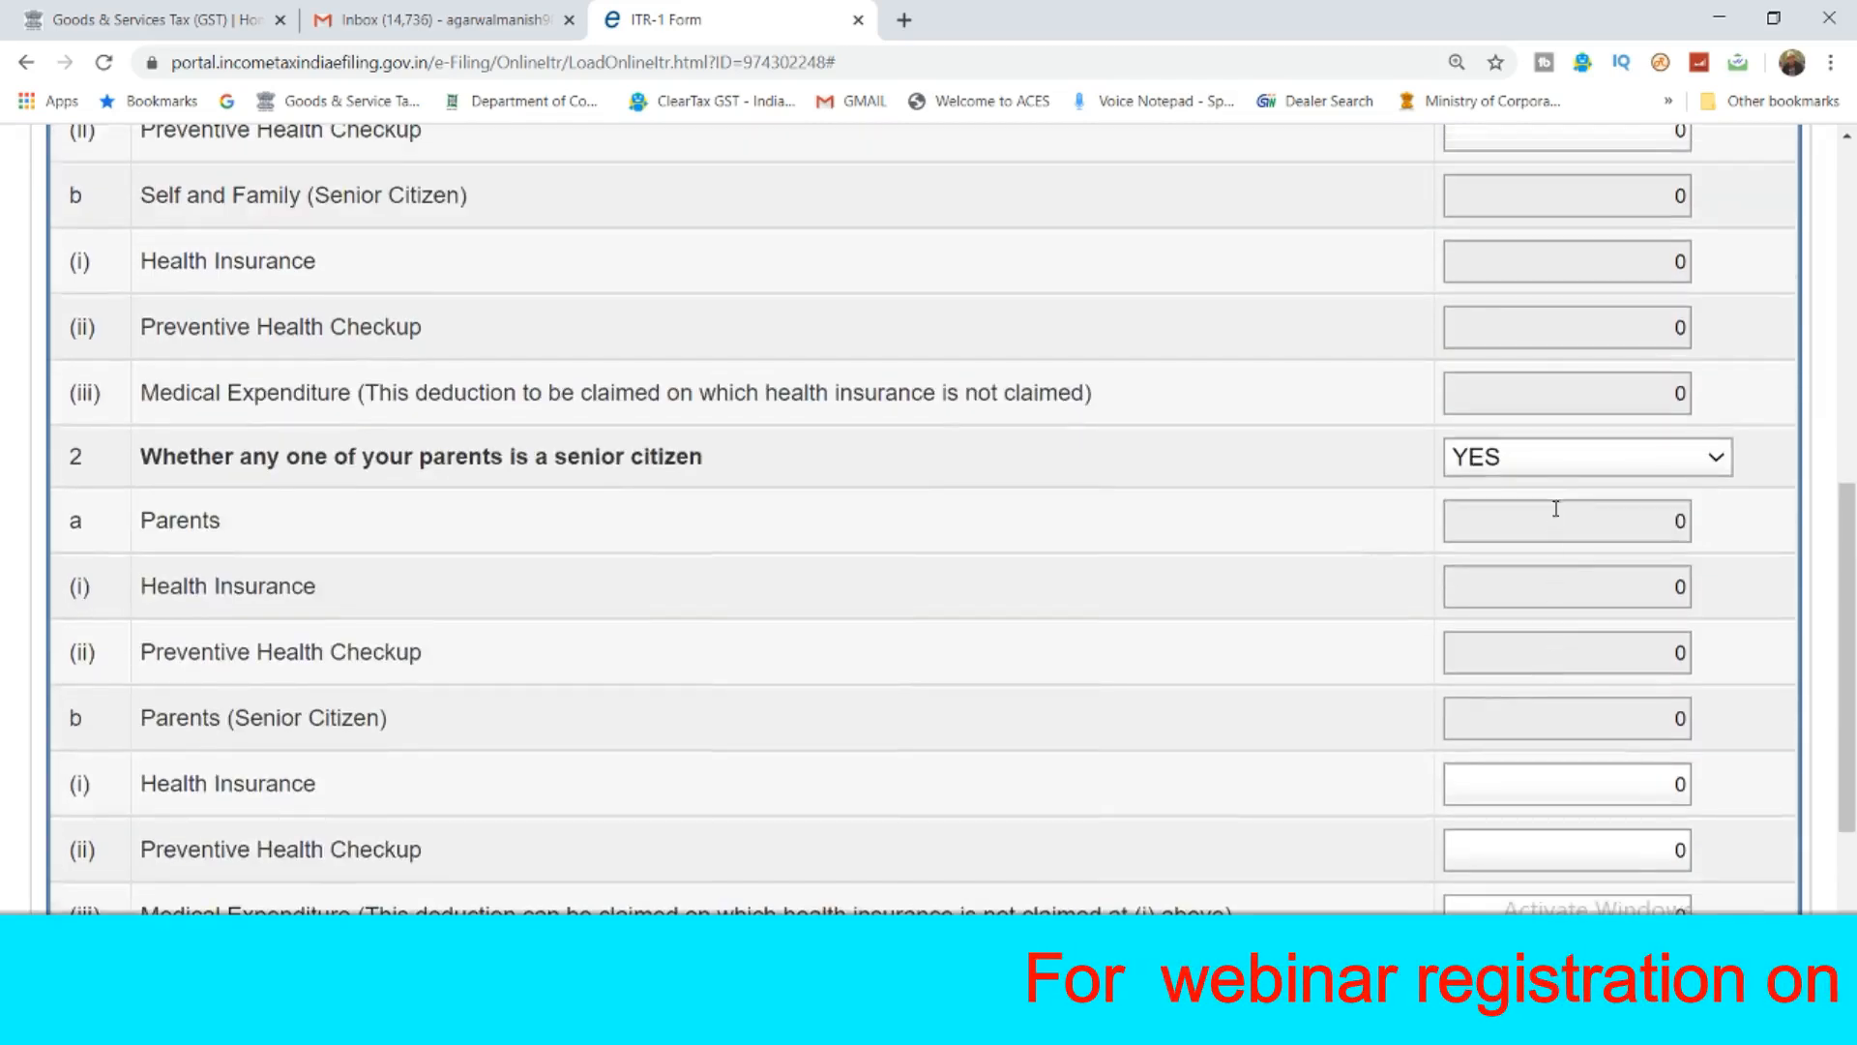
left_click(1566, 472)
left_click(1555, 496)
scroll(1355, 531, "down", 1)
scroll(1341, 559, "up", 4)
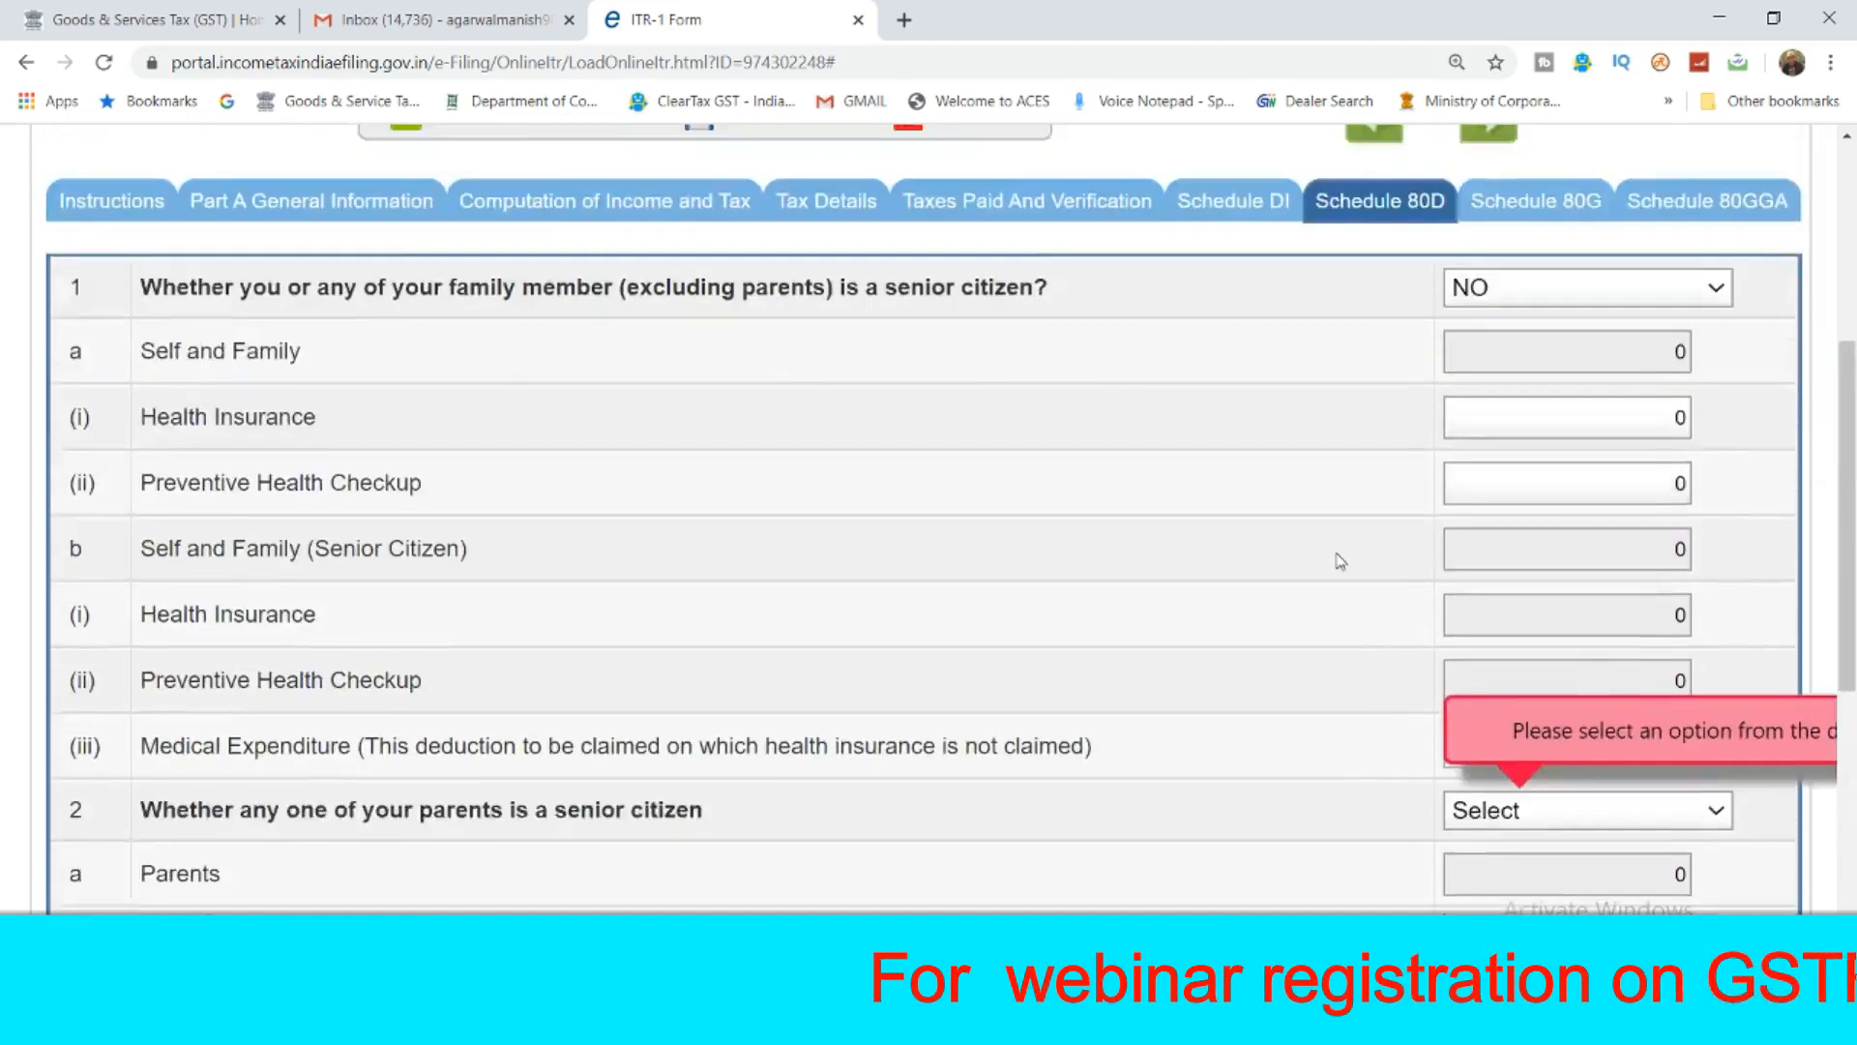
Enter 15000 as the Health Insurance amount under Self and Family in Schedule 80D.
scroll(1340, 561, "up", 5)
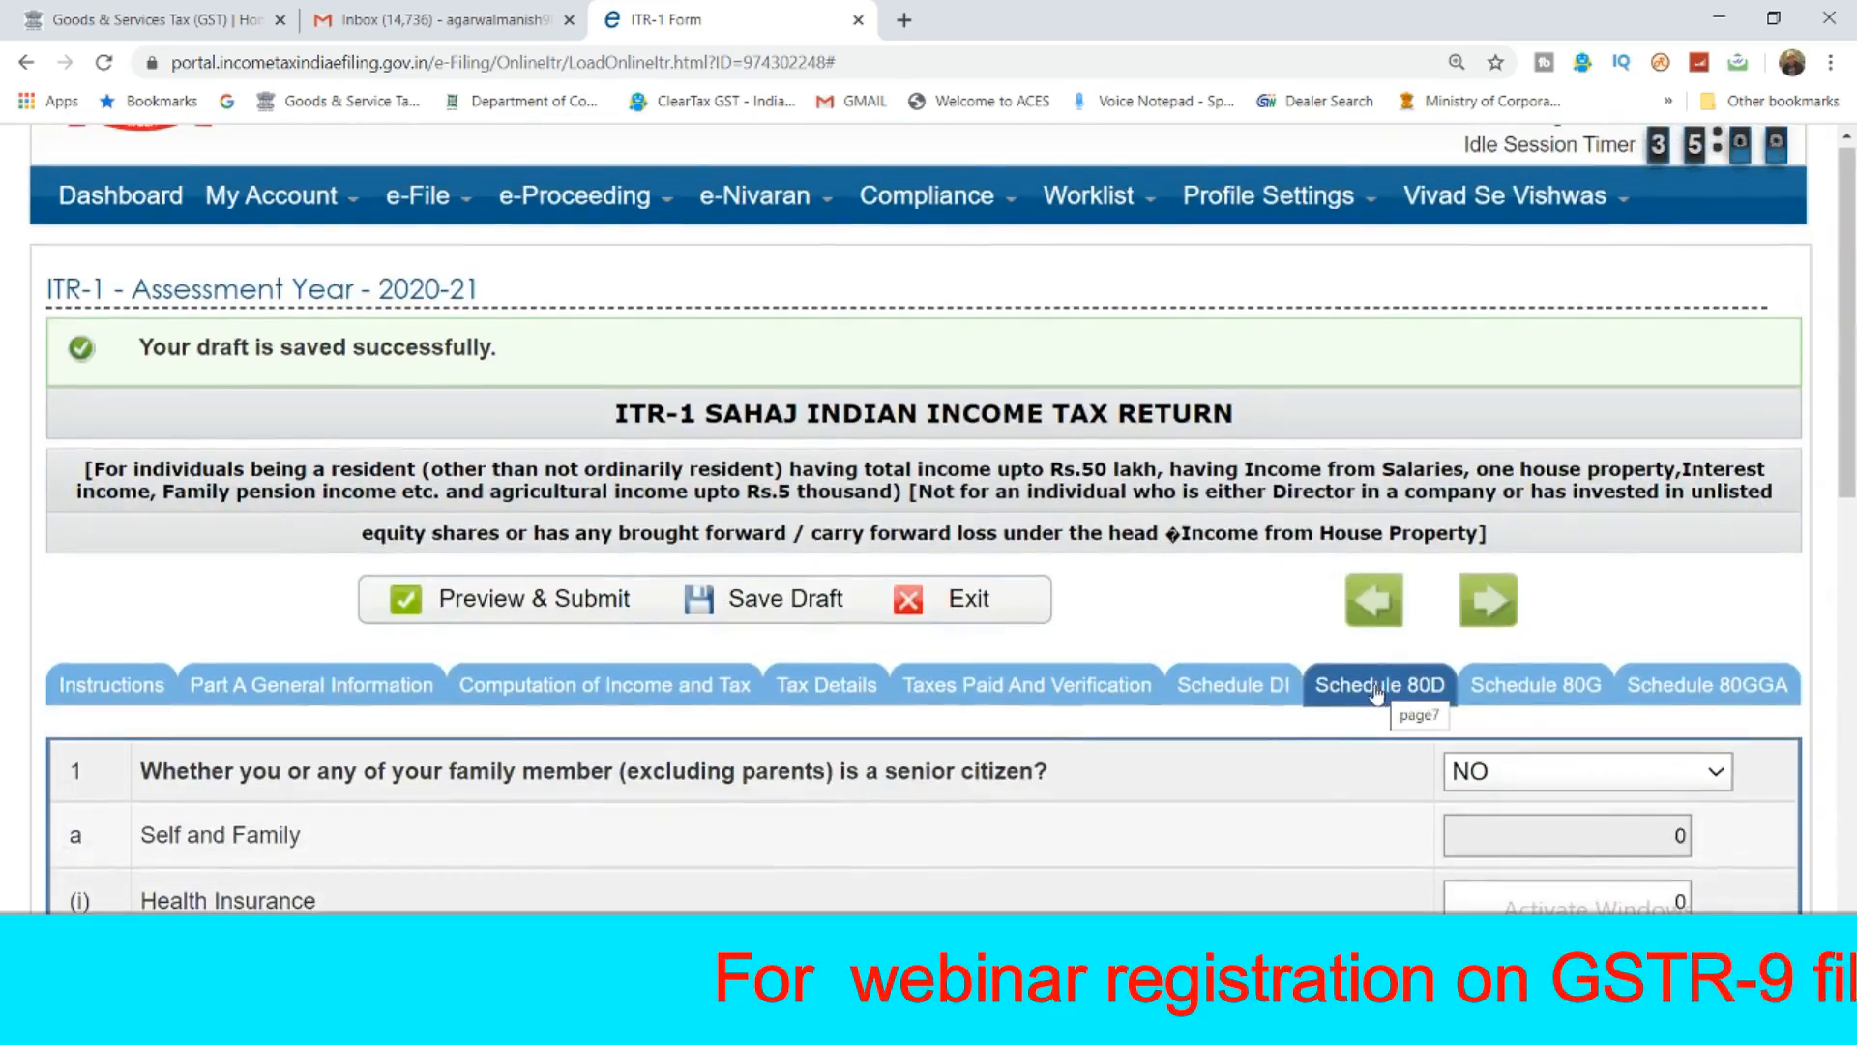
scroll(1451, 667, "down", 3)
left_click(1563, 667)
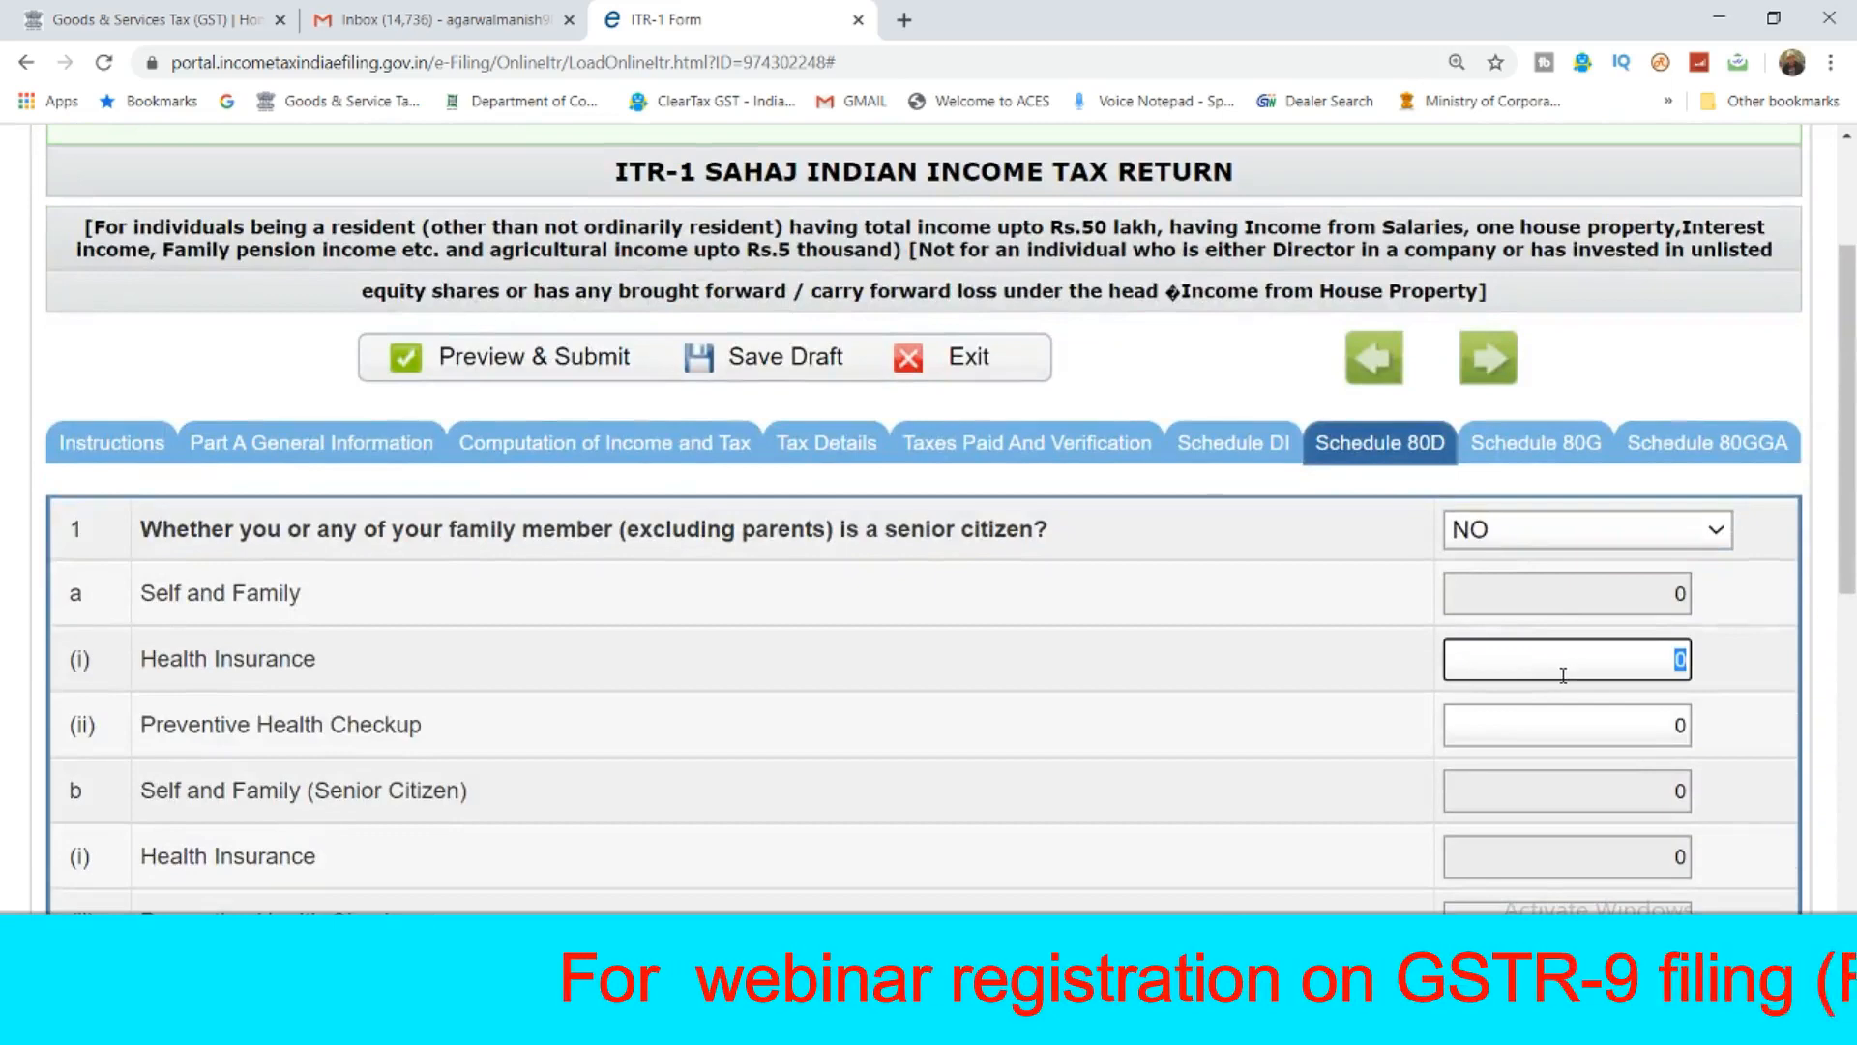
type("15000")
left_click(1330, 698)
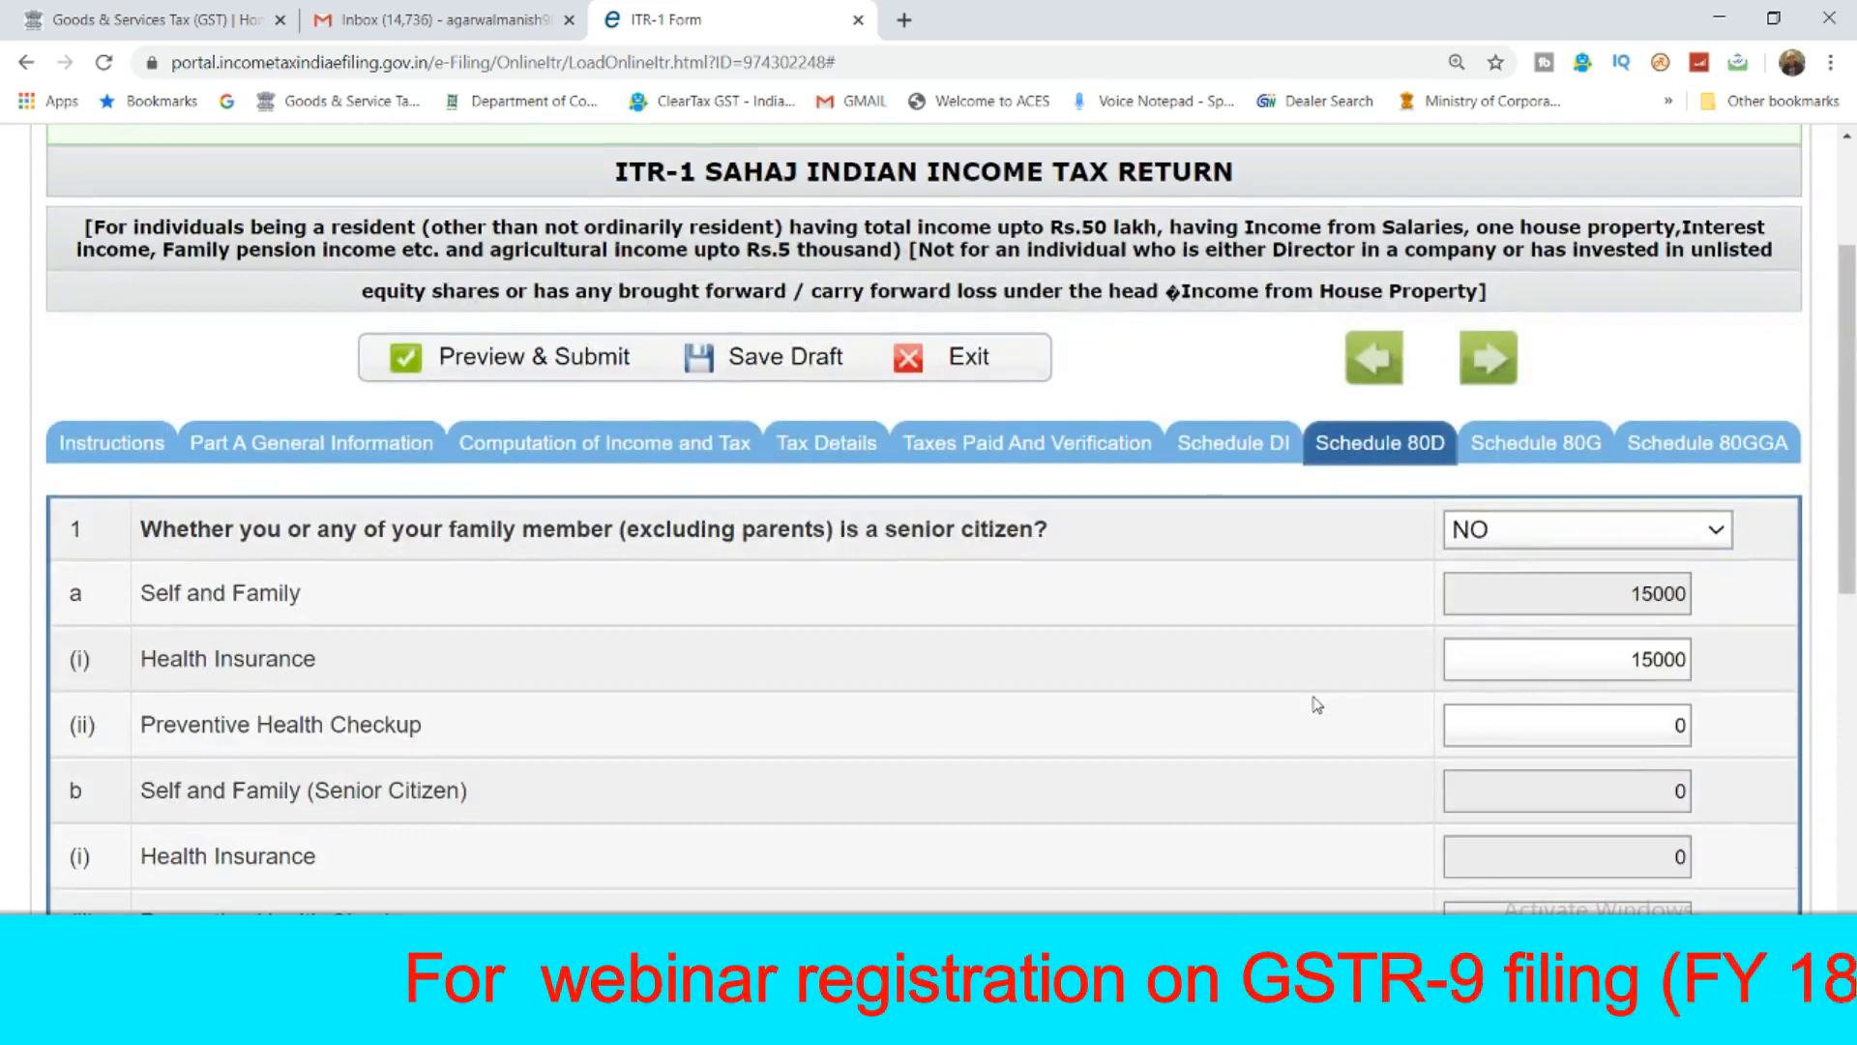
Return to Computation of Income and Tax and check the 80D health insurance deduction in Part C.
scroll(1316, 705, "down", 10)
left_click(785, 706)
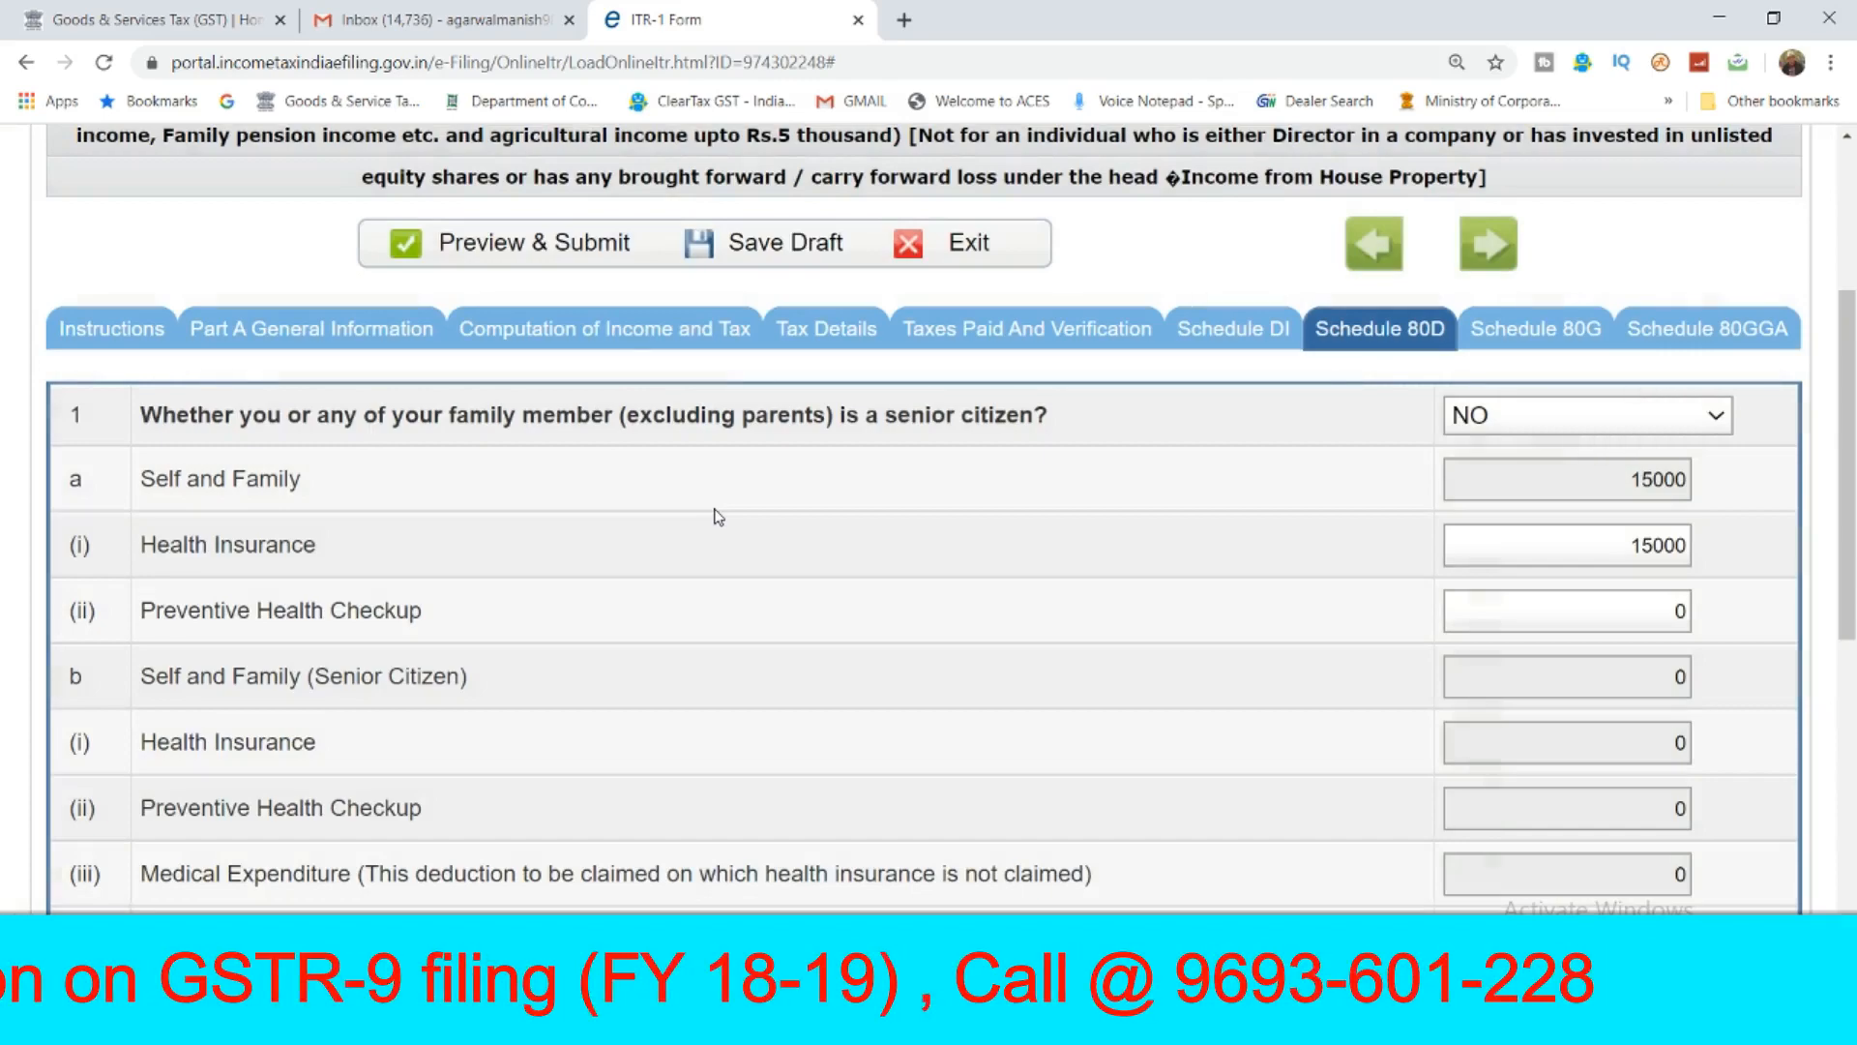
left_click(720, 333)
scroll(892, 651, "down", 10)
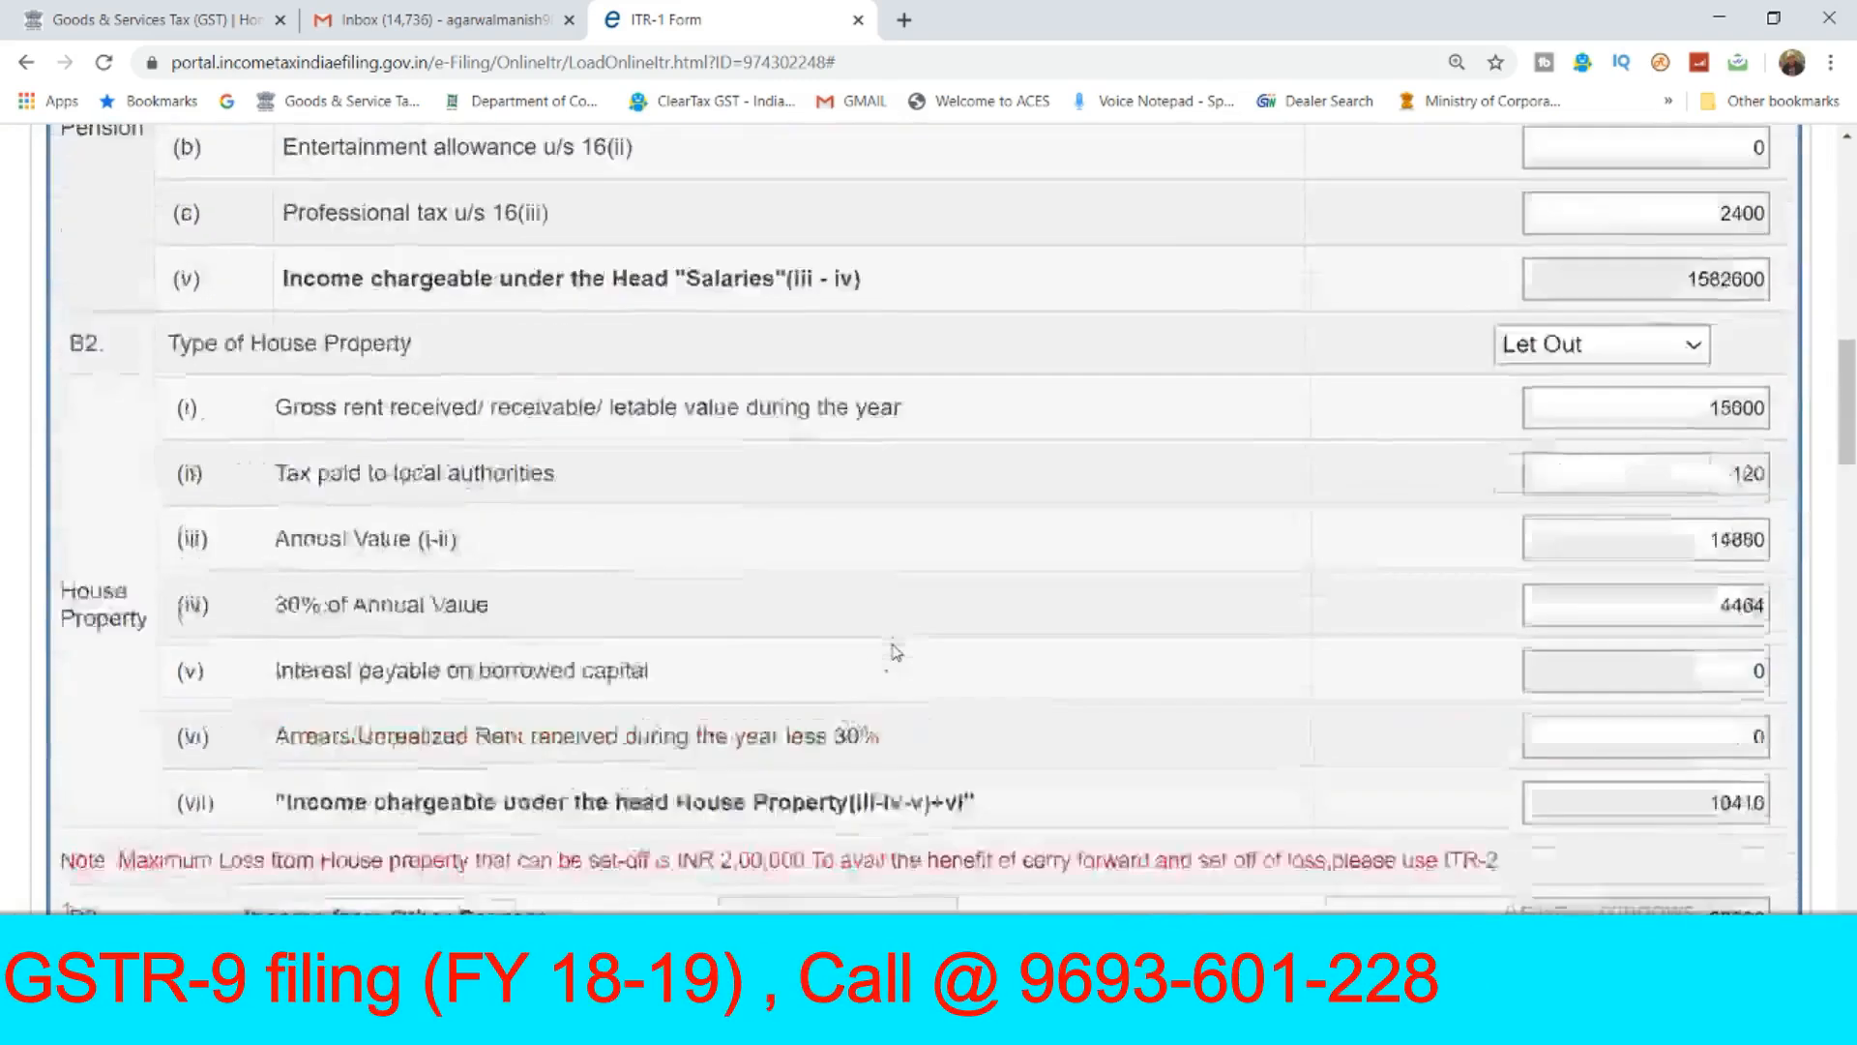
scroll(892, 651, "down", 7)
scroll(1164, 719, "down", 1)
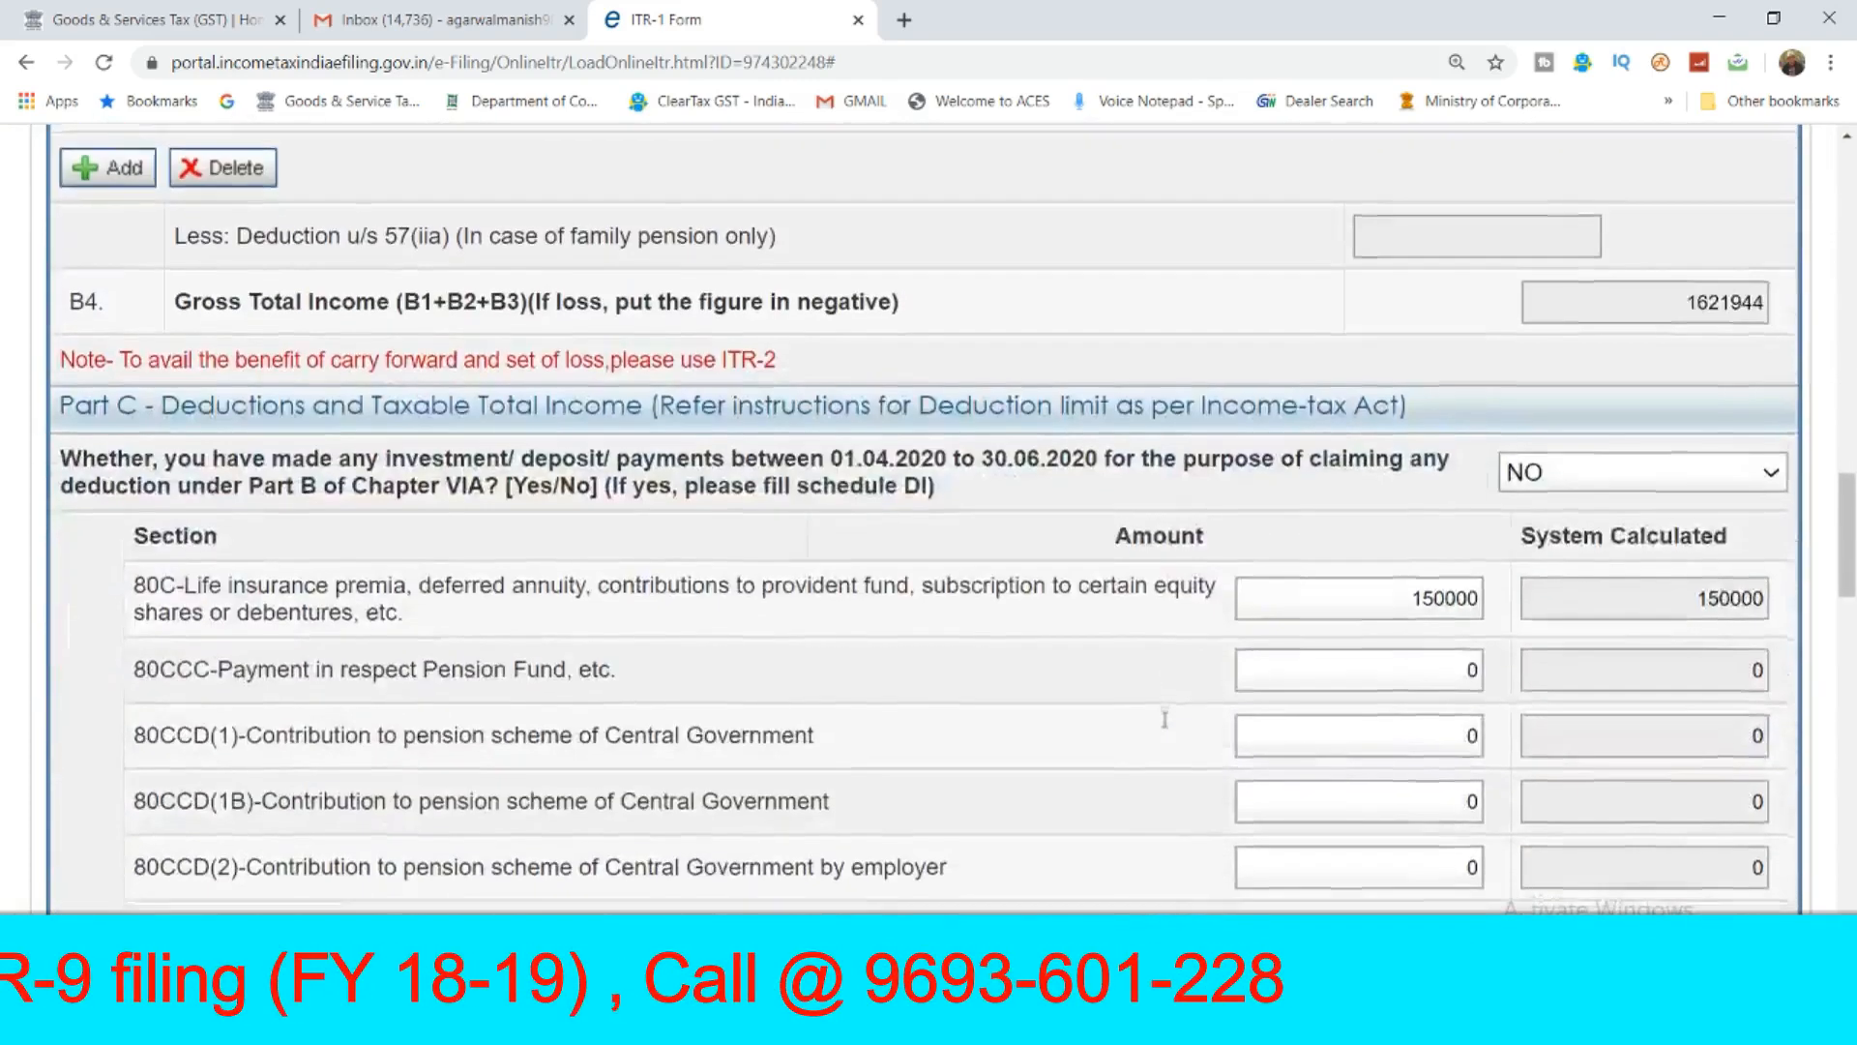
scroll(1165, 718, "down", 5)
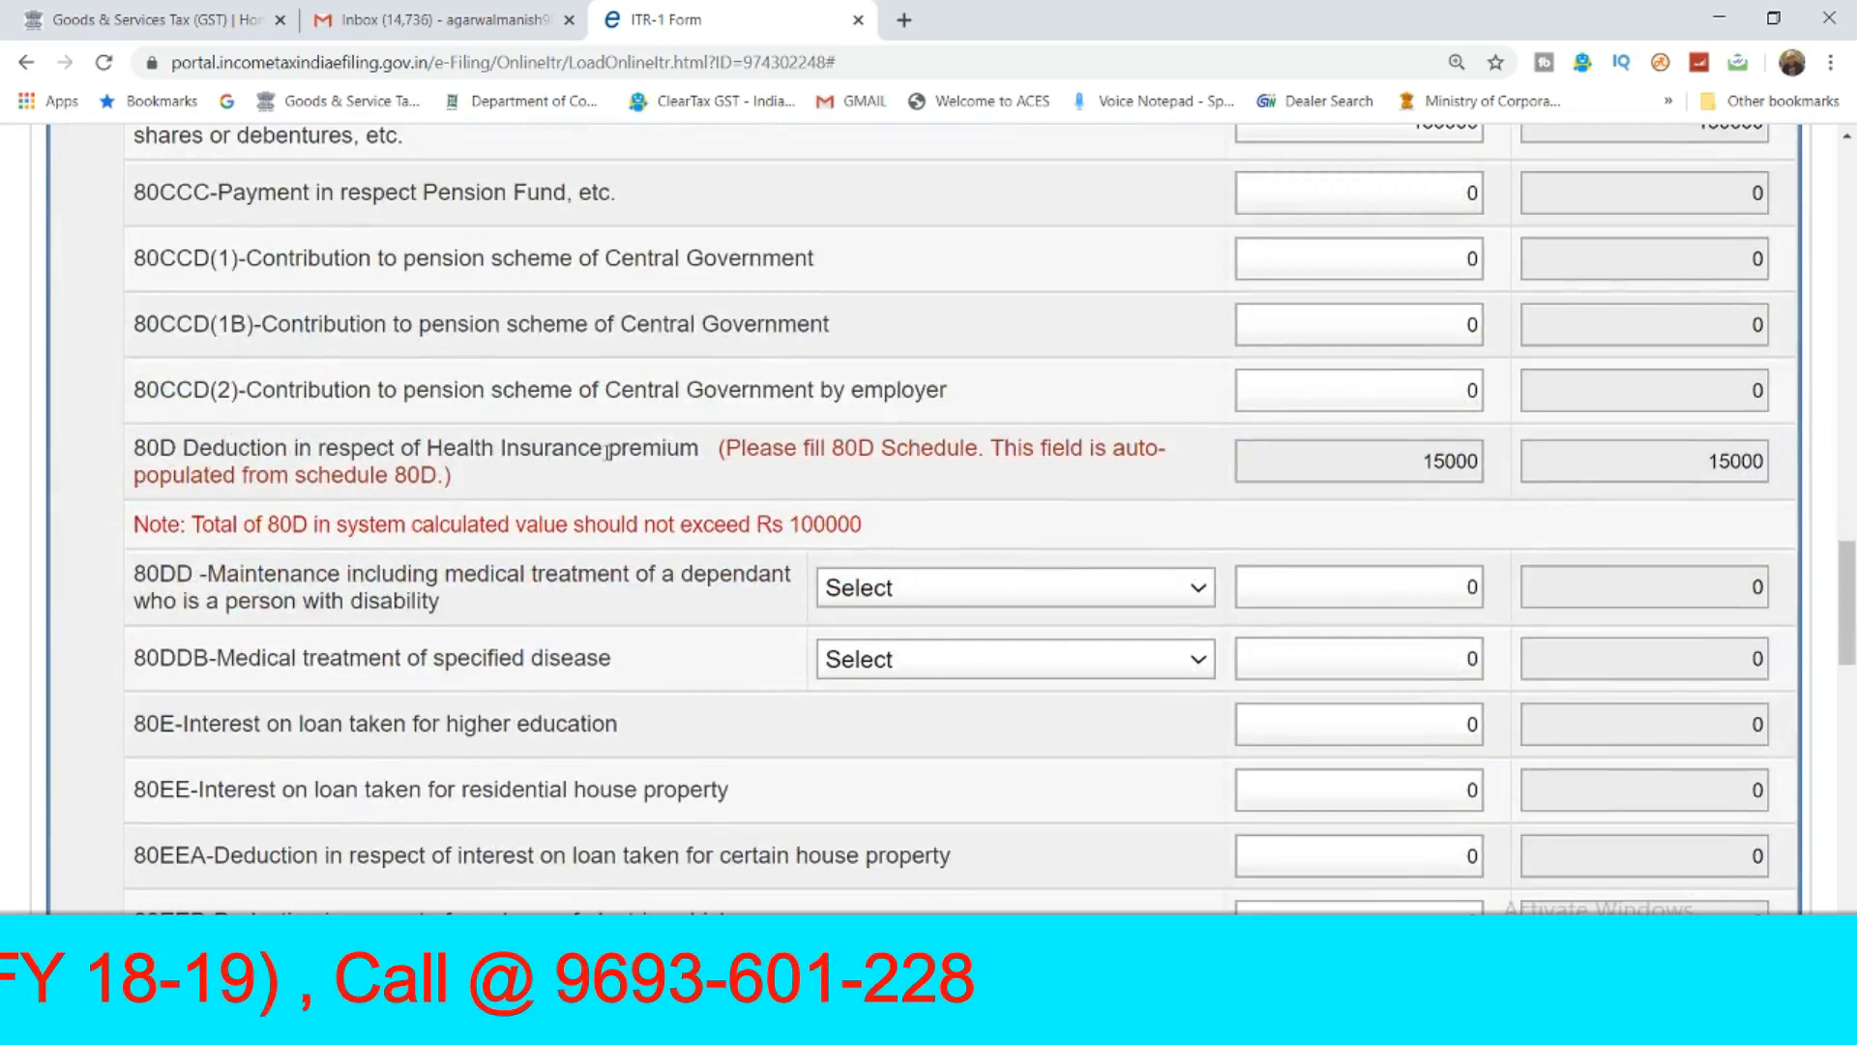
Review the remaining Chapter VI-A deductions in Part C, down to Total Deductions and Total Income.
scroll(1525, 475, "down", 1)
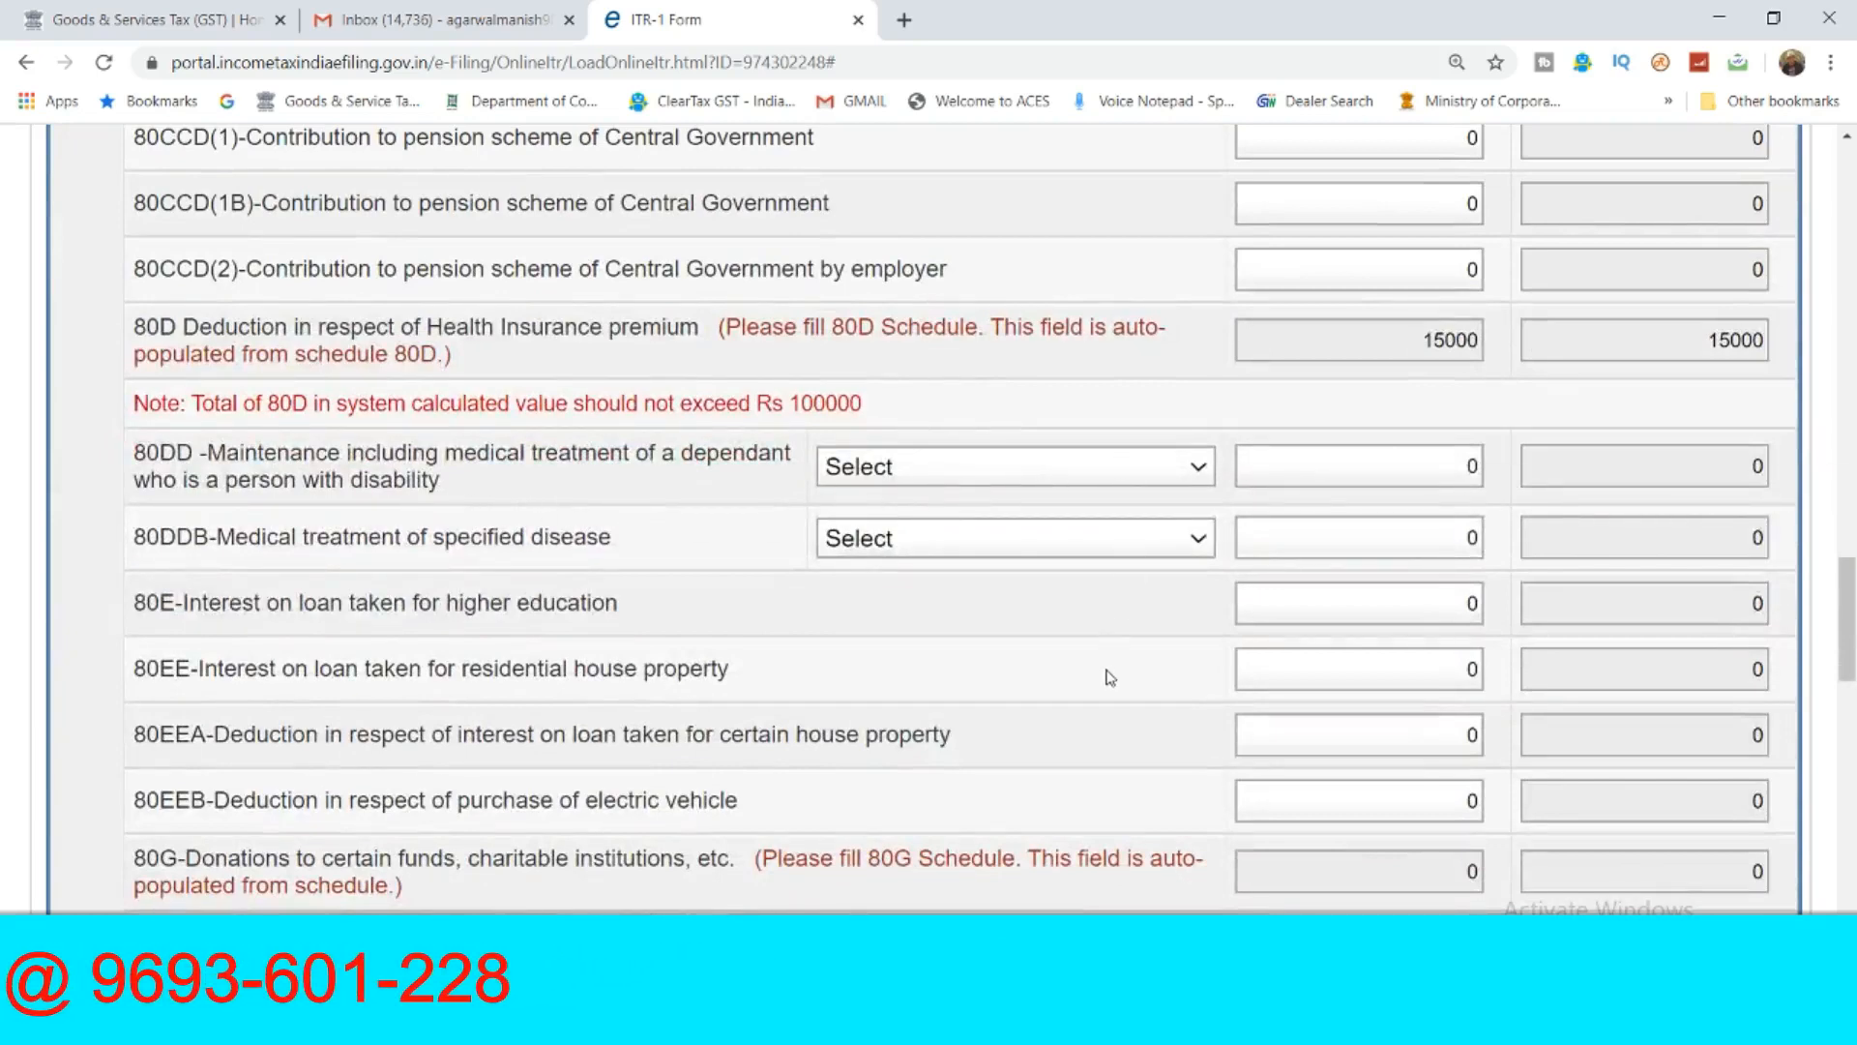
scroll(1111, 677, "down", 1)
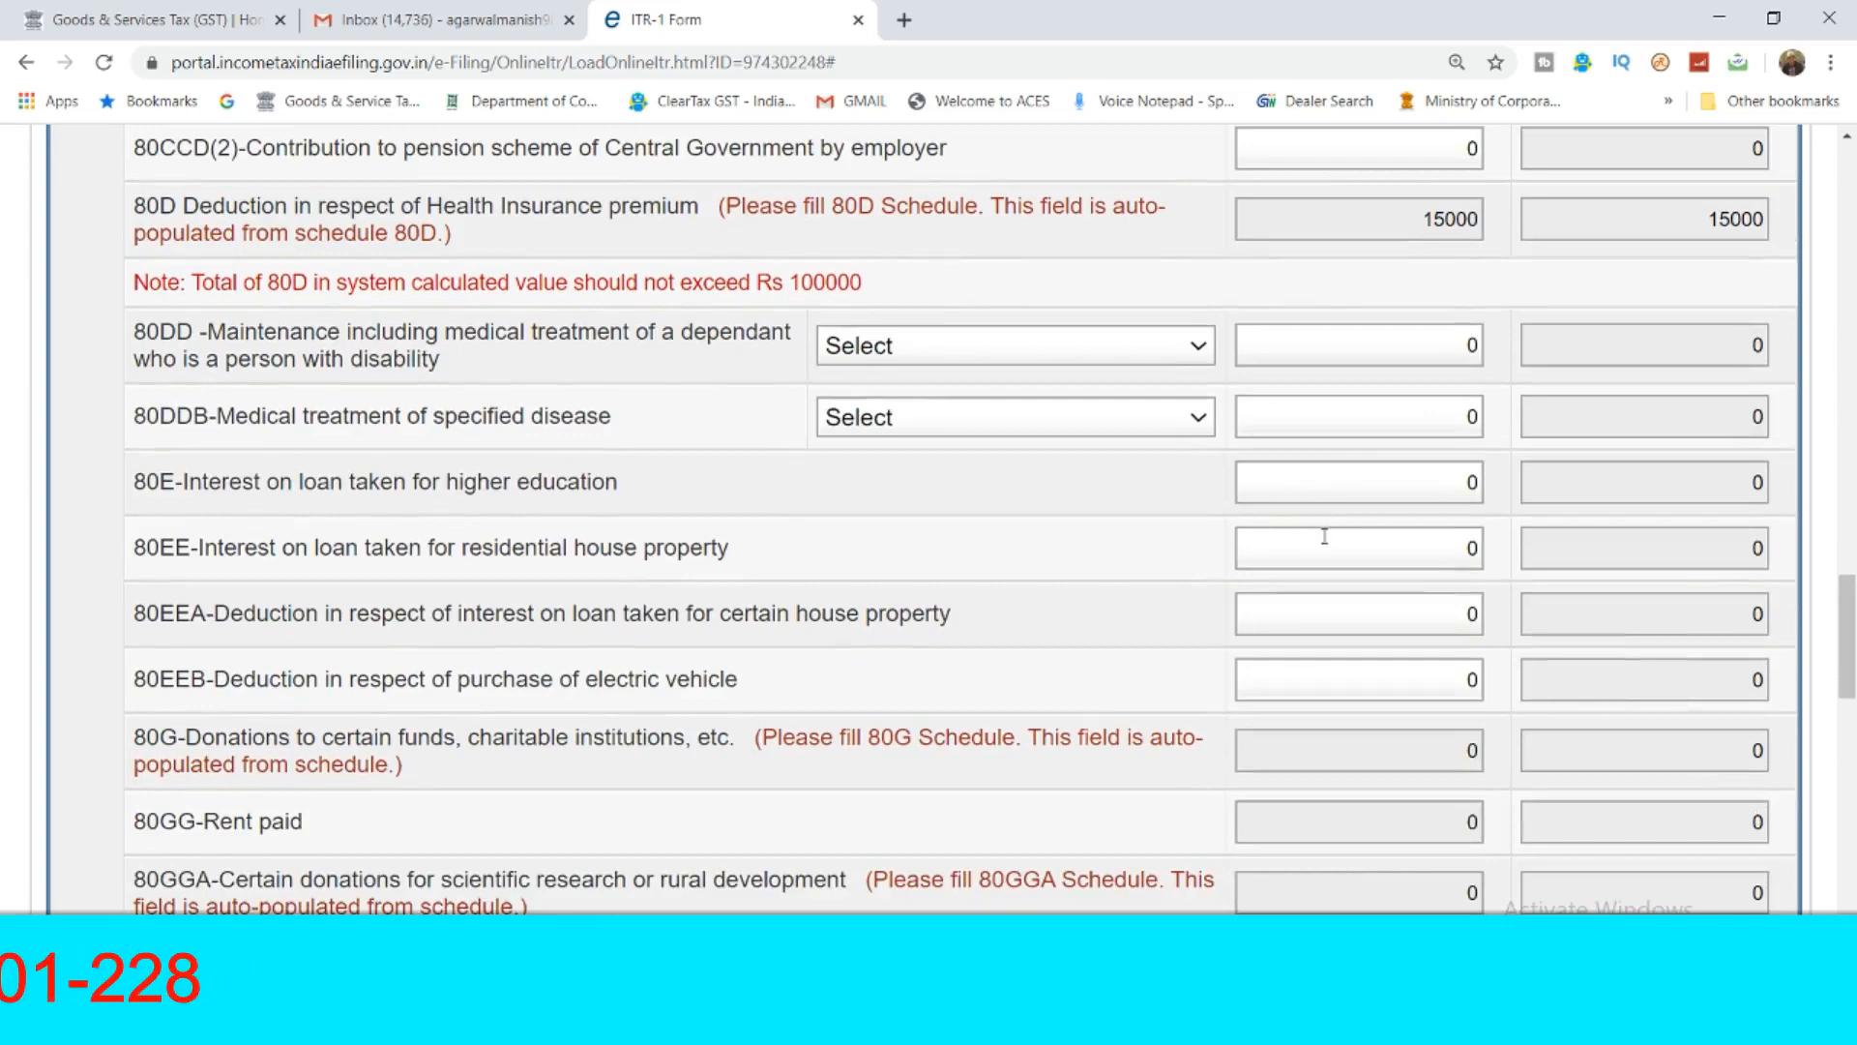
scroll(1325, 540, "down", 6)
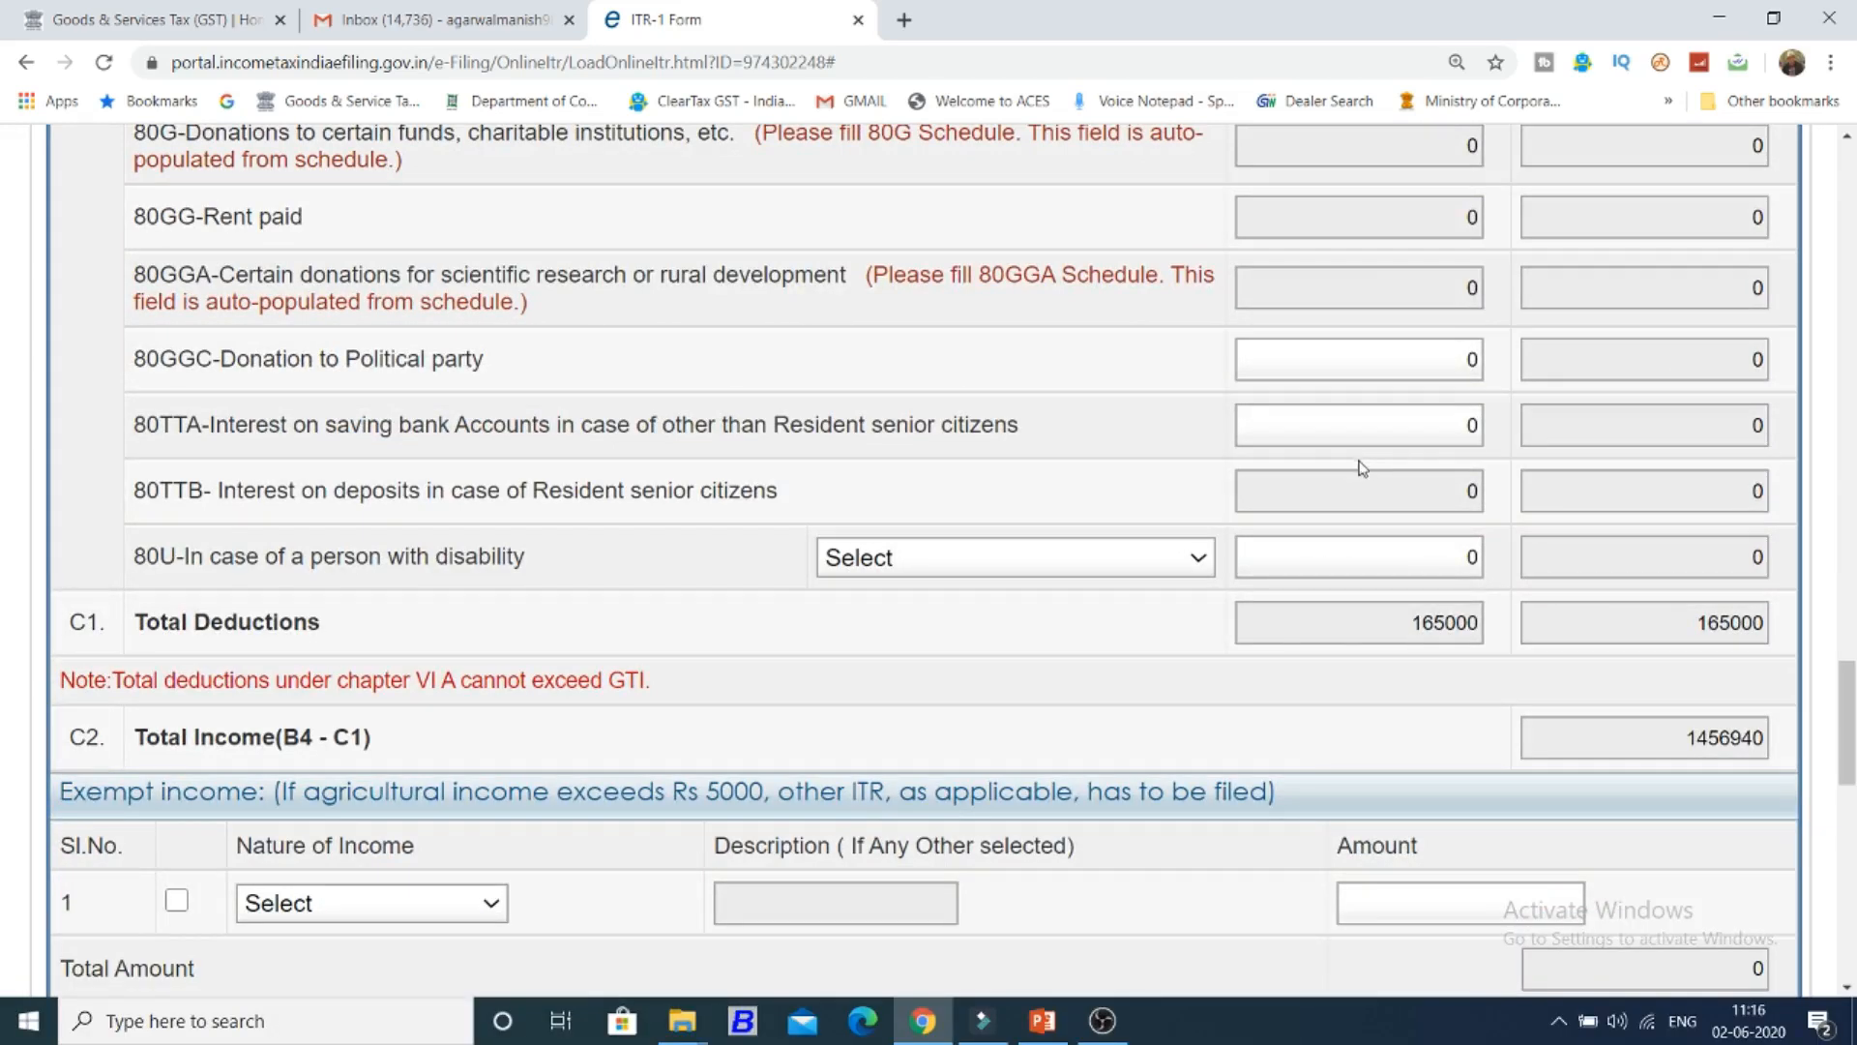
scroll(328, 657, "down", 1)
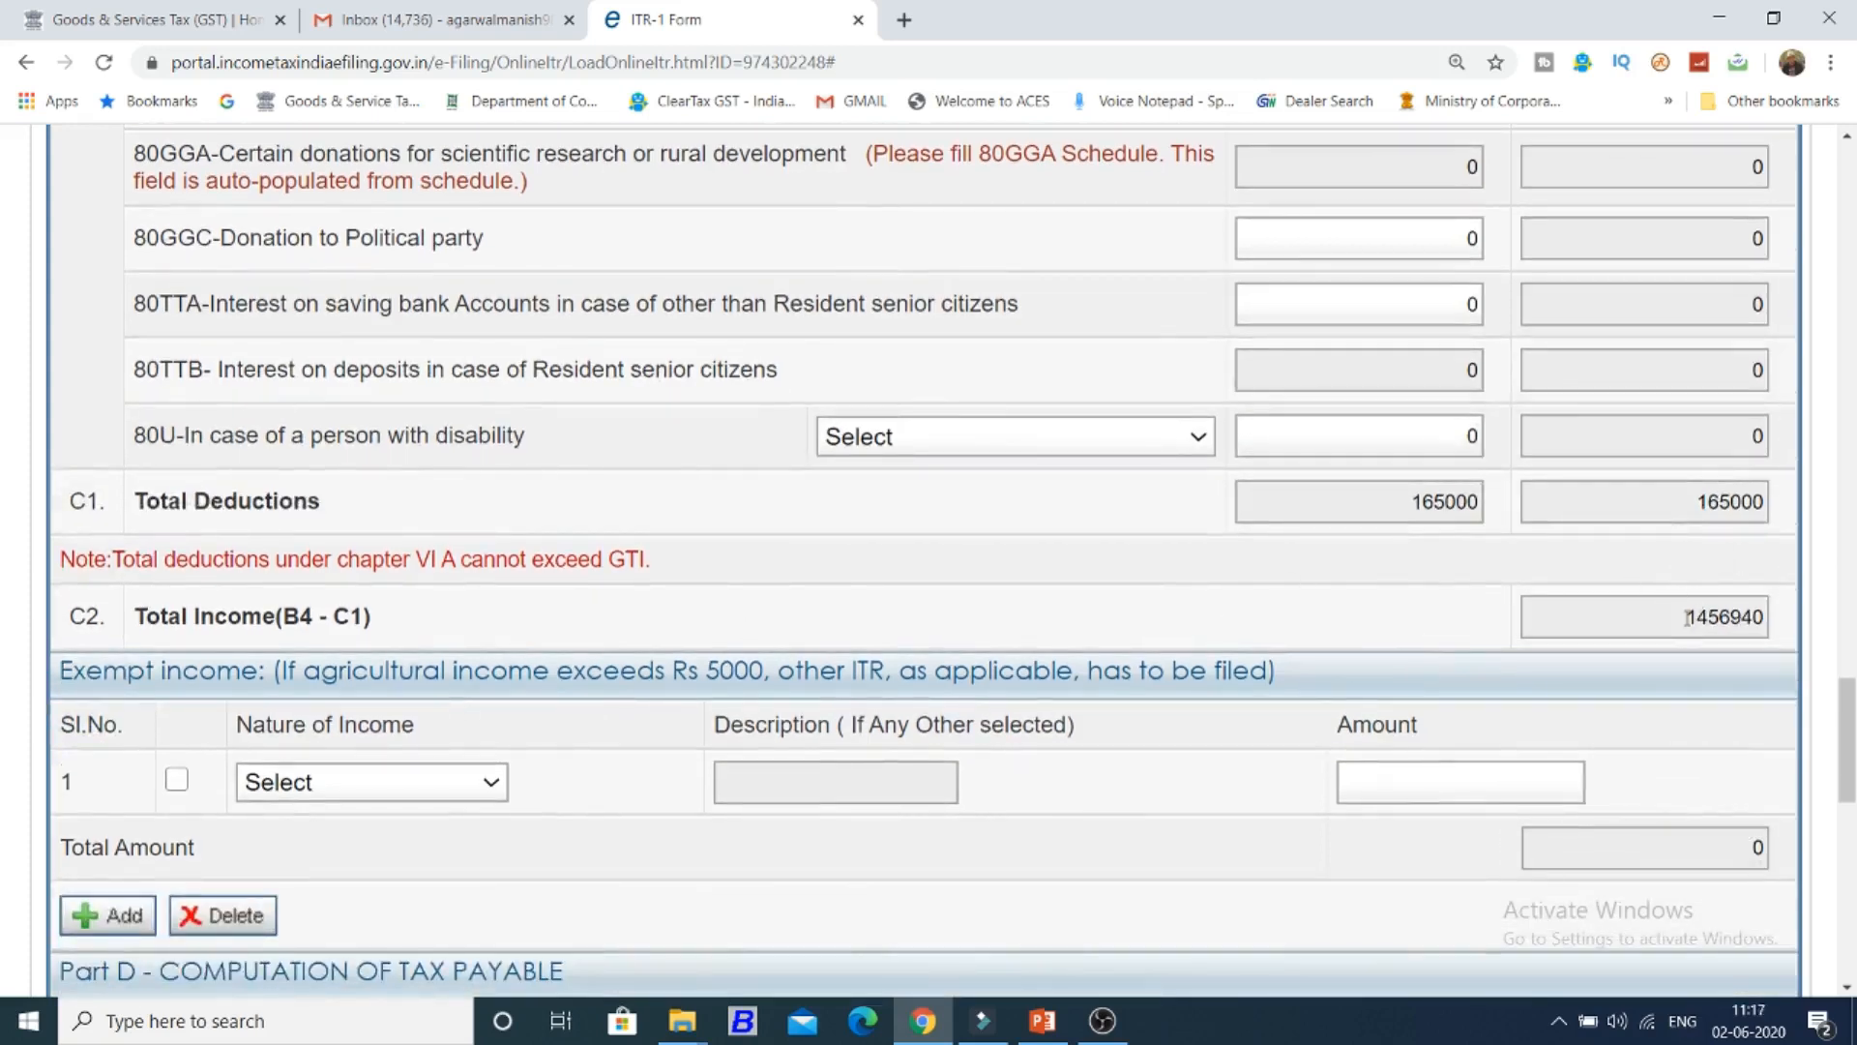
left_click_drag(1688, 617, 1778, 624)
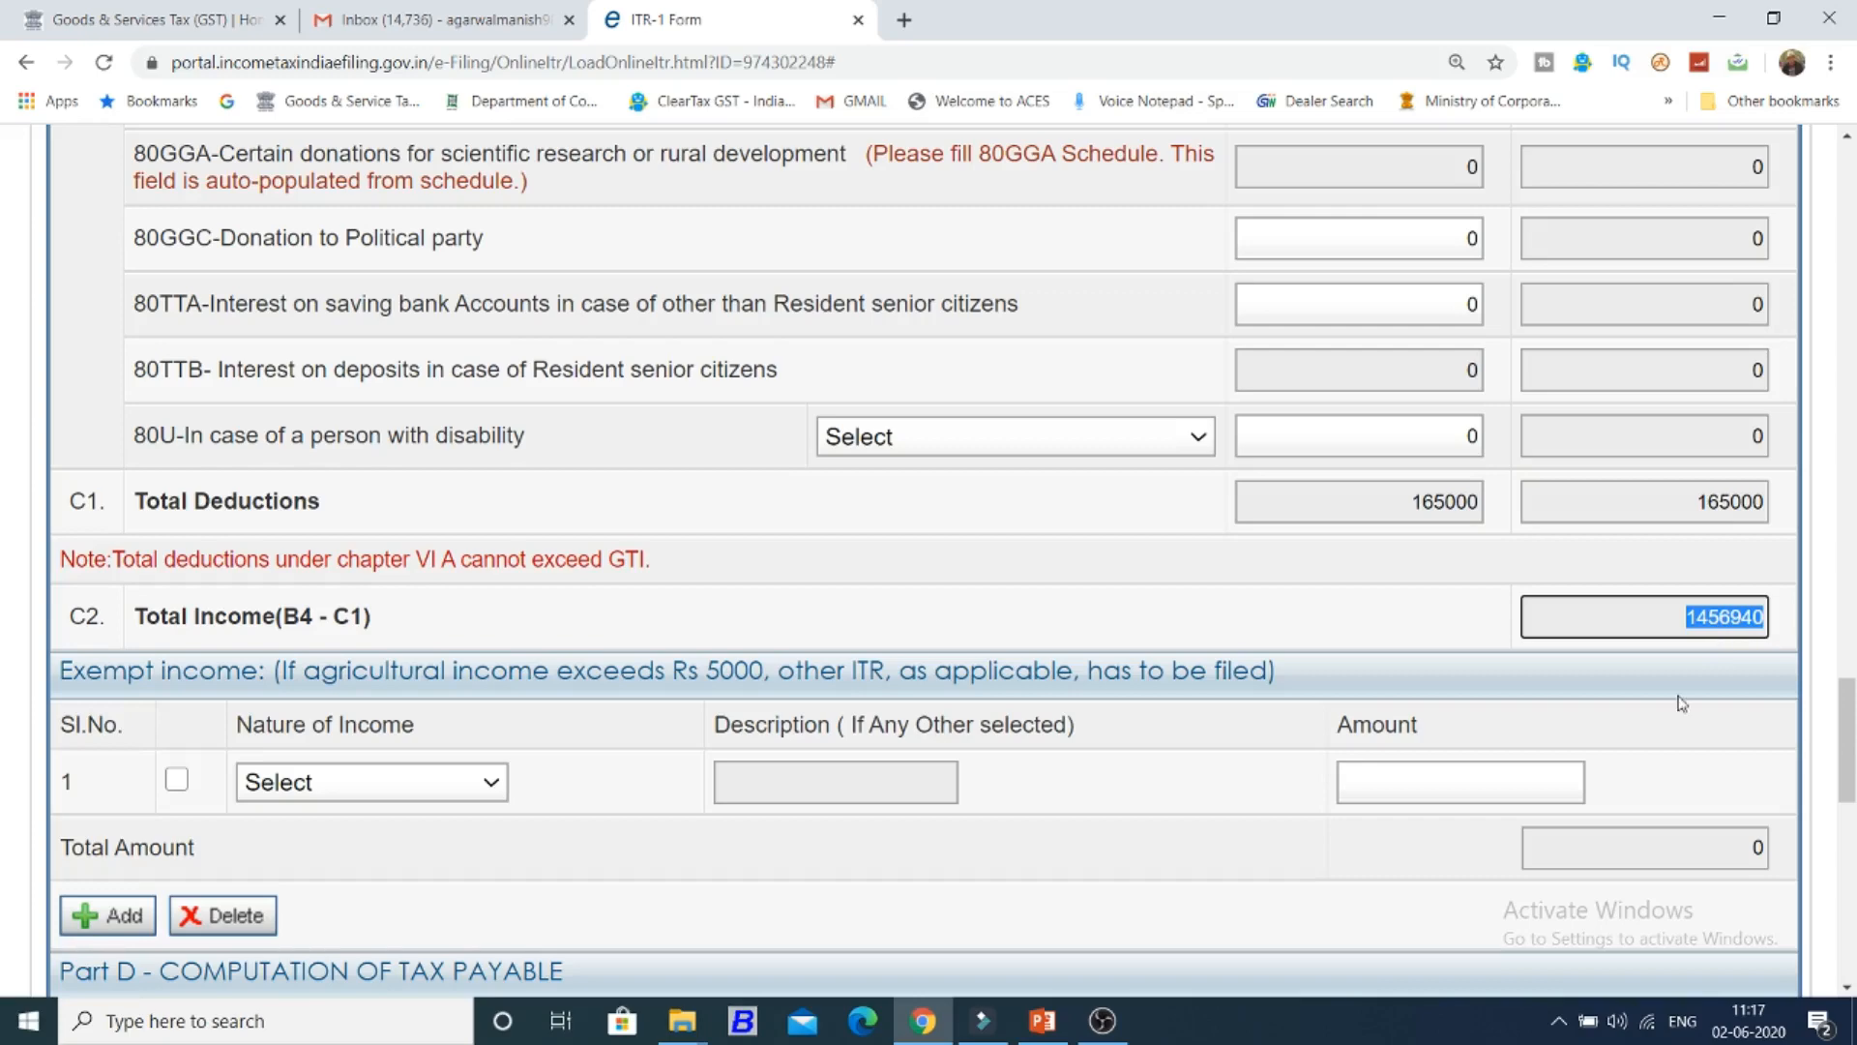
Report exempt income of 1500 with Sec.10(34) (Exempted Dividend Income) as its nature.
scroll(1681, 704, "down", 1)
scroll(358, 747, "down", 1)
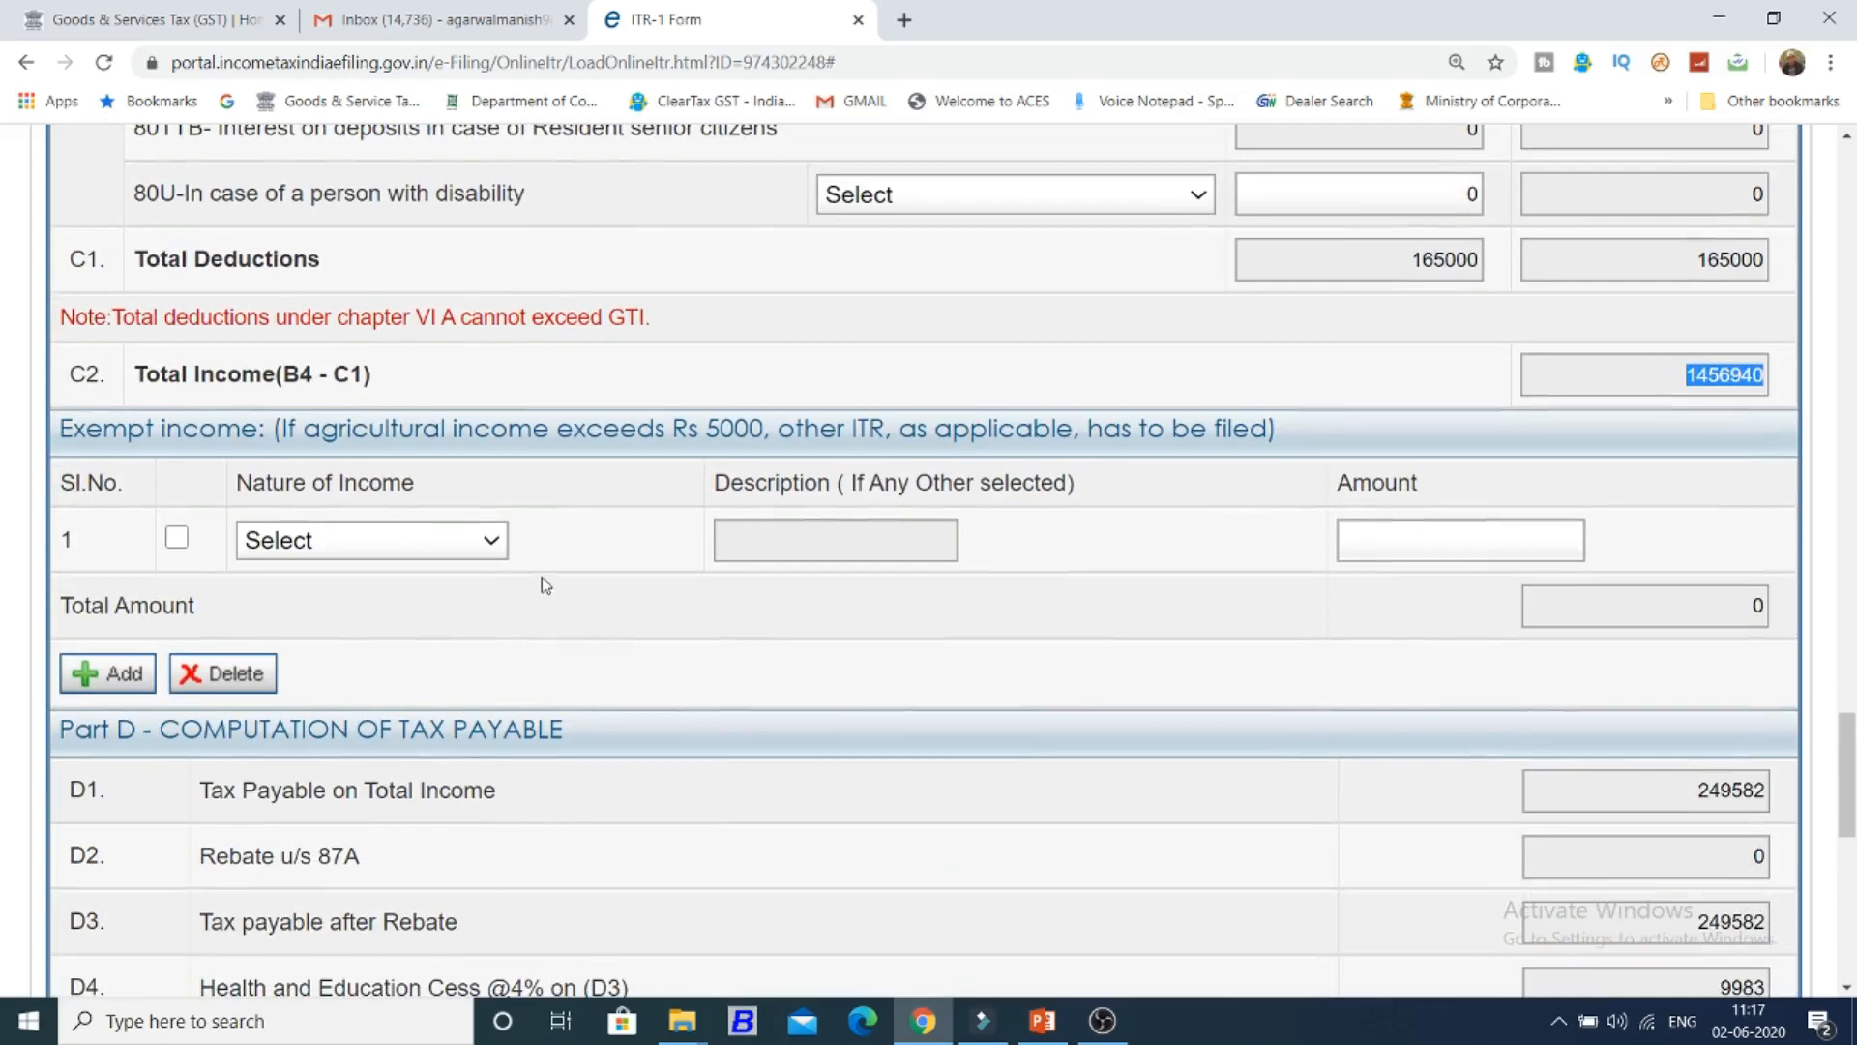
left_click(494, 542)
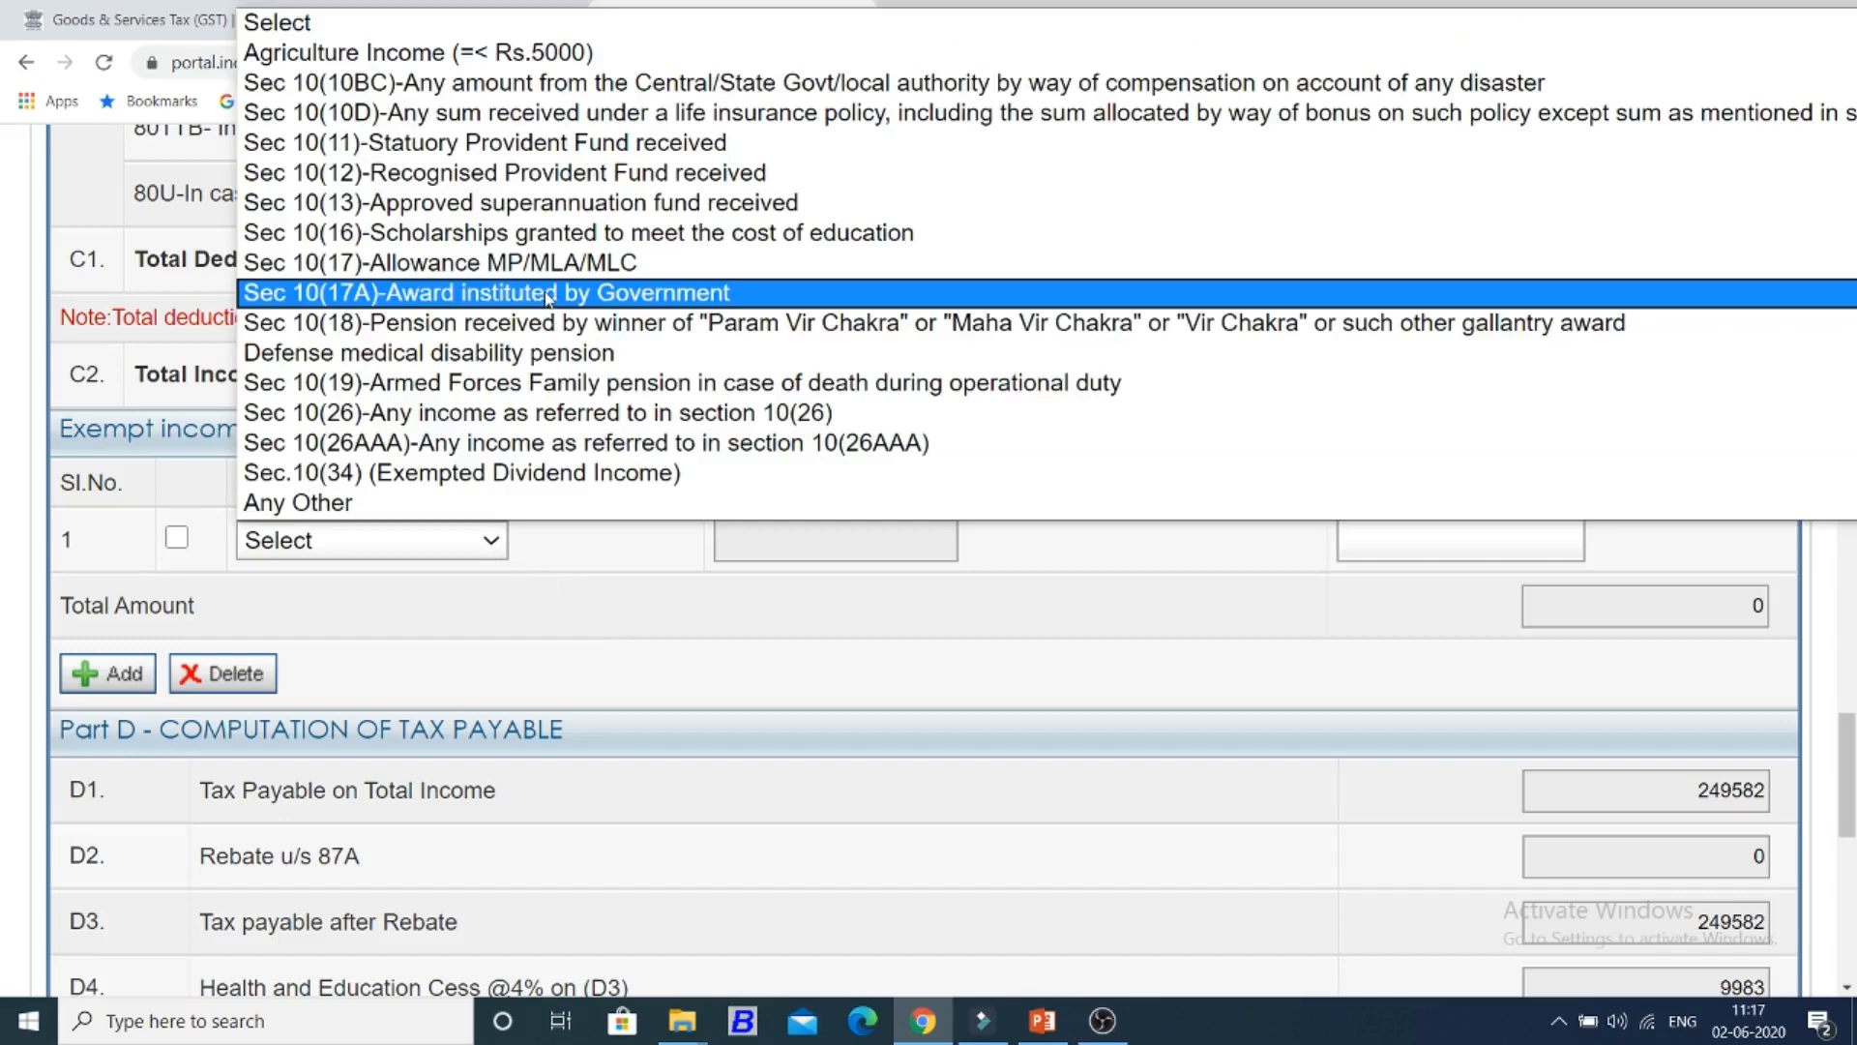
left_click(639, 474)
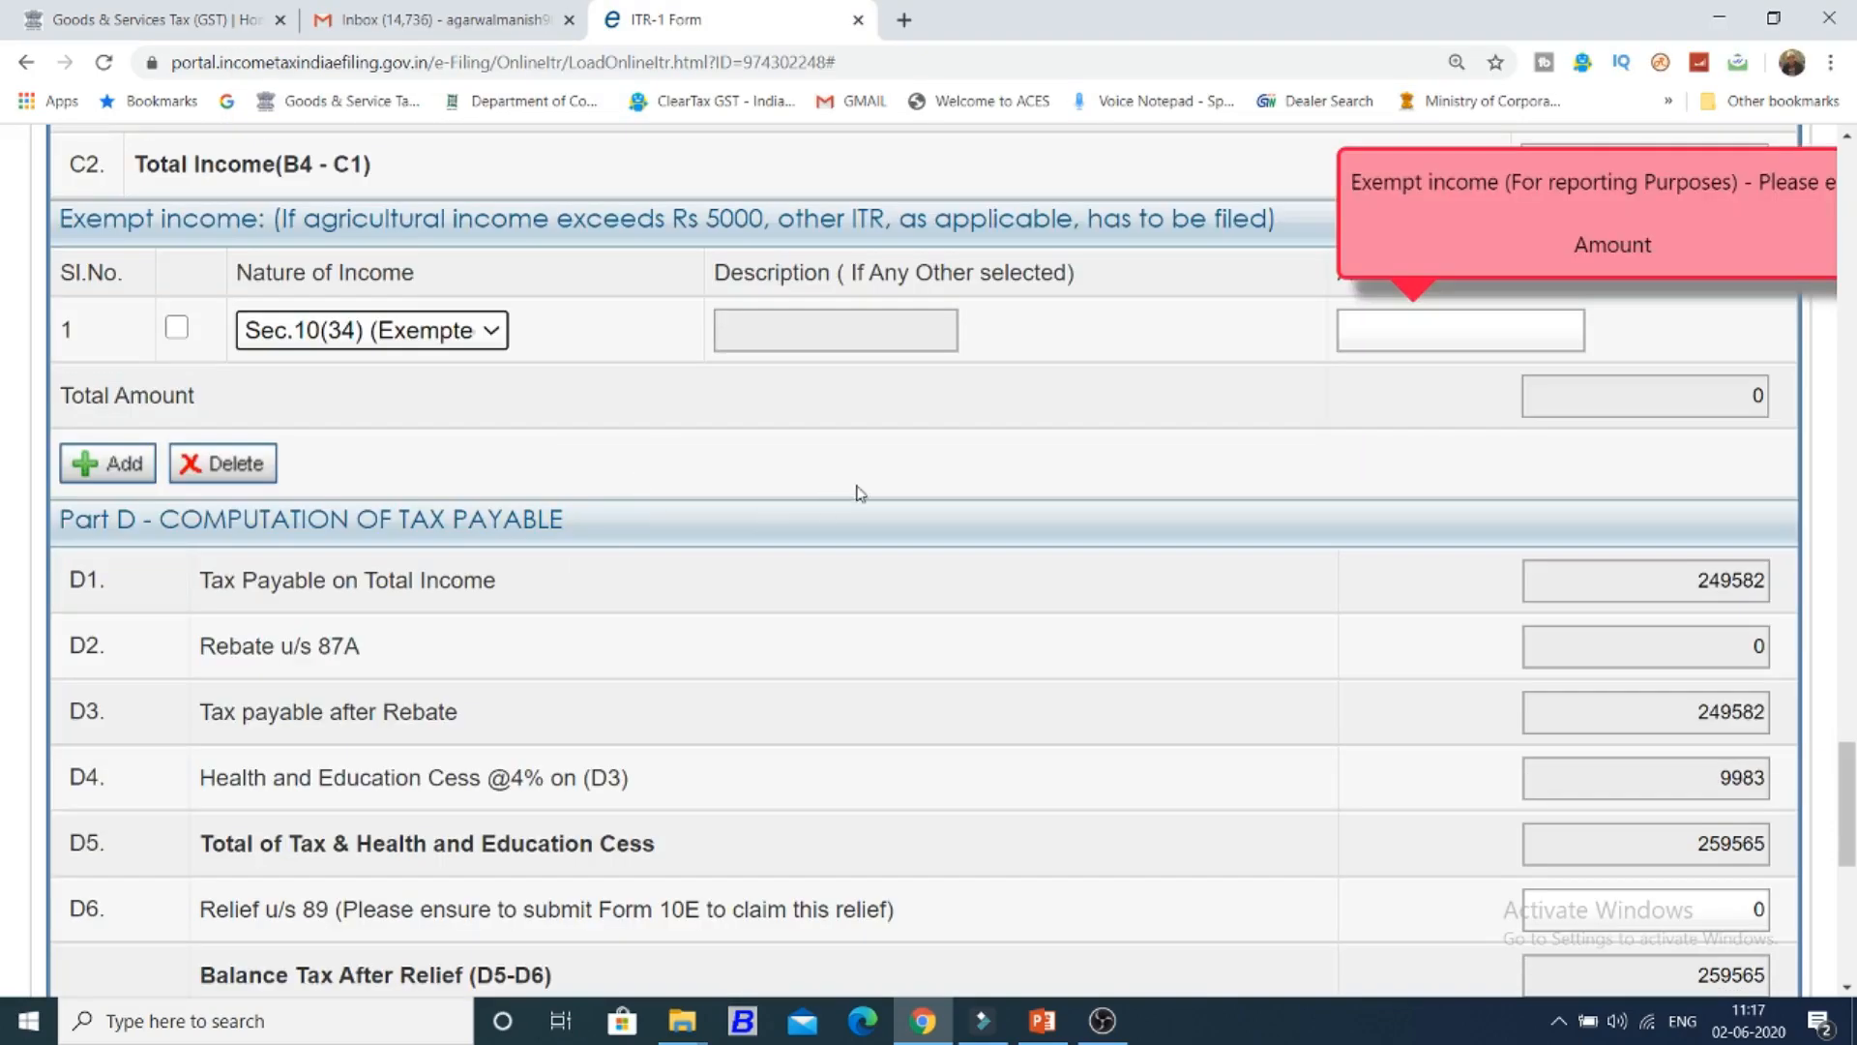
left_click(1441, 349)
type("15")
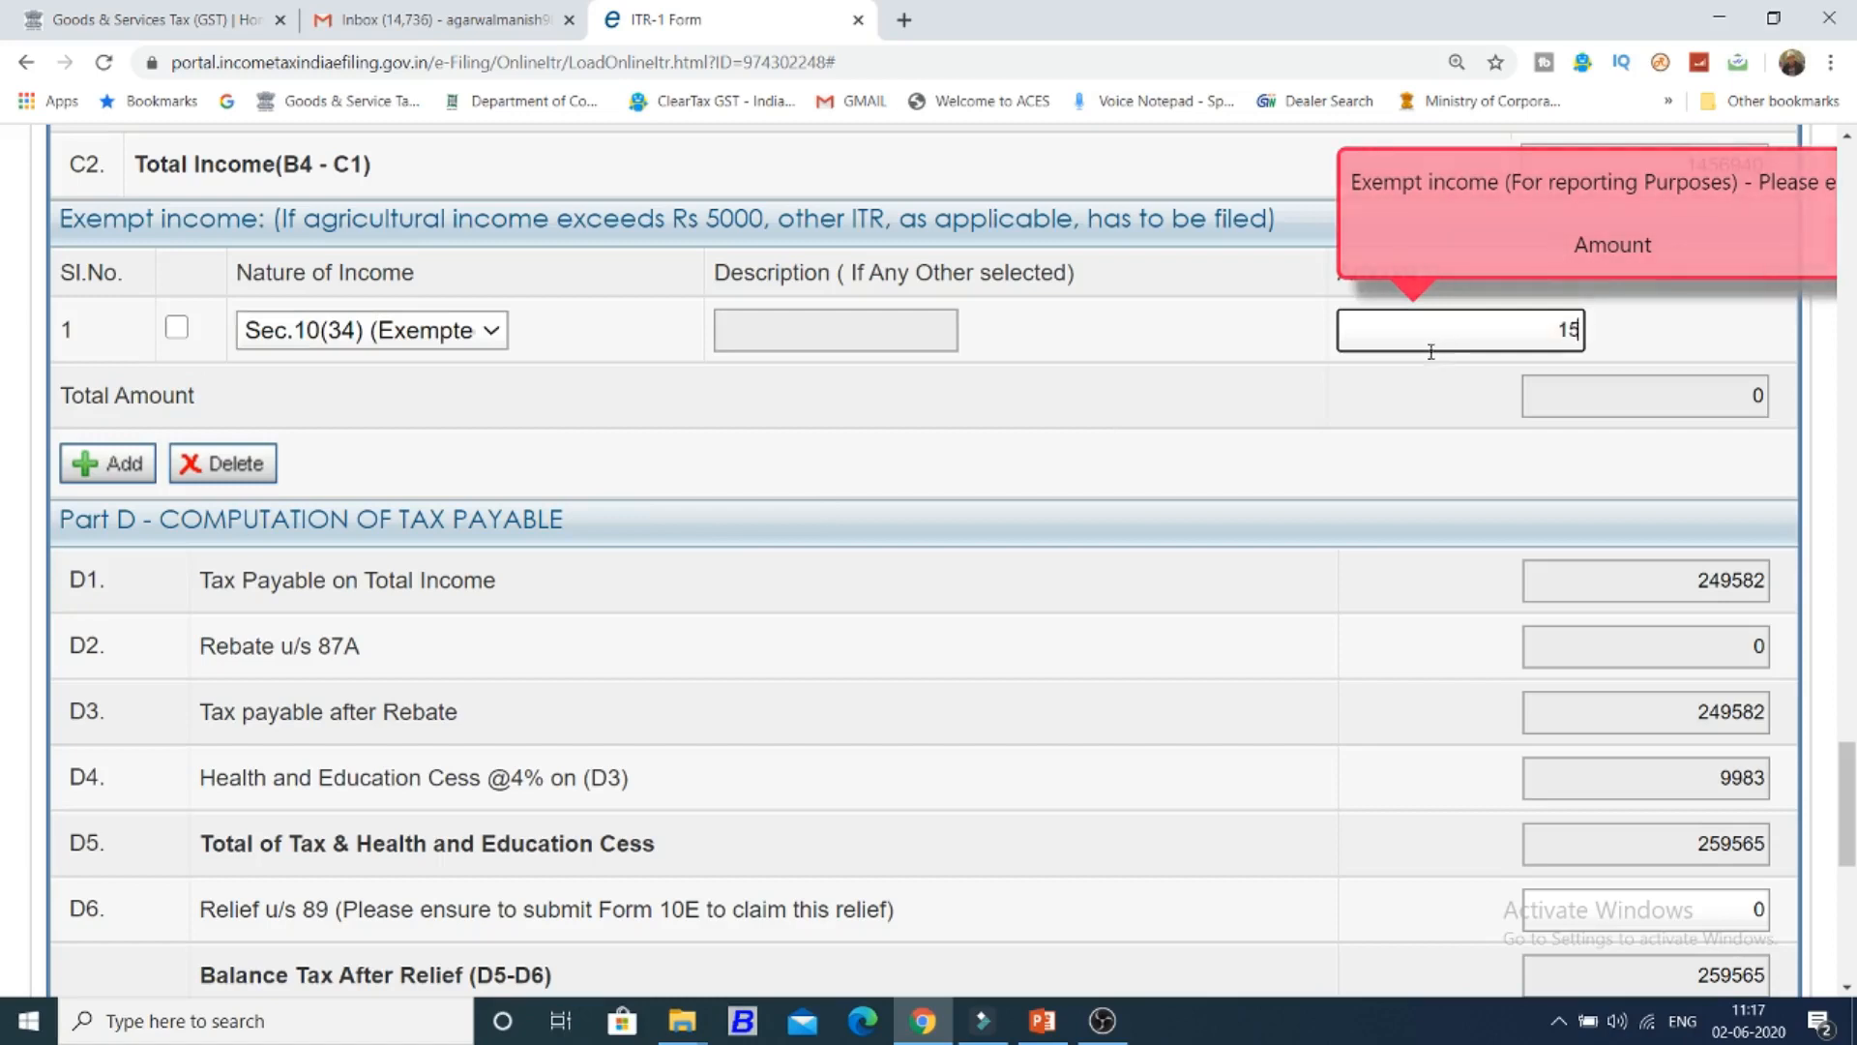
type("00")
left_click(1391, 390)
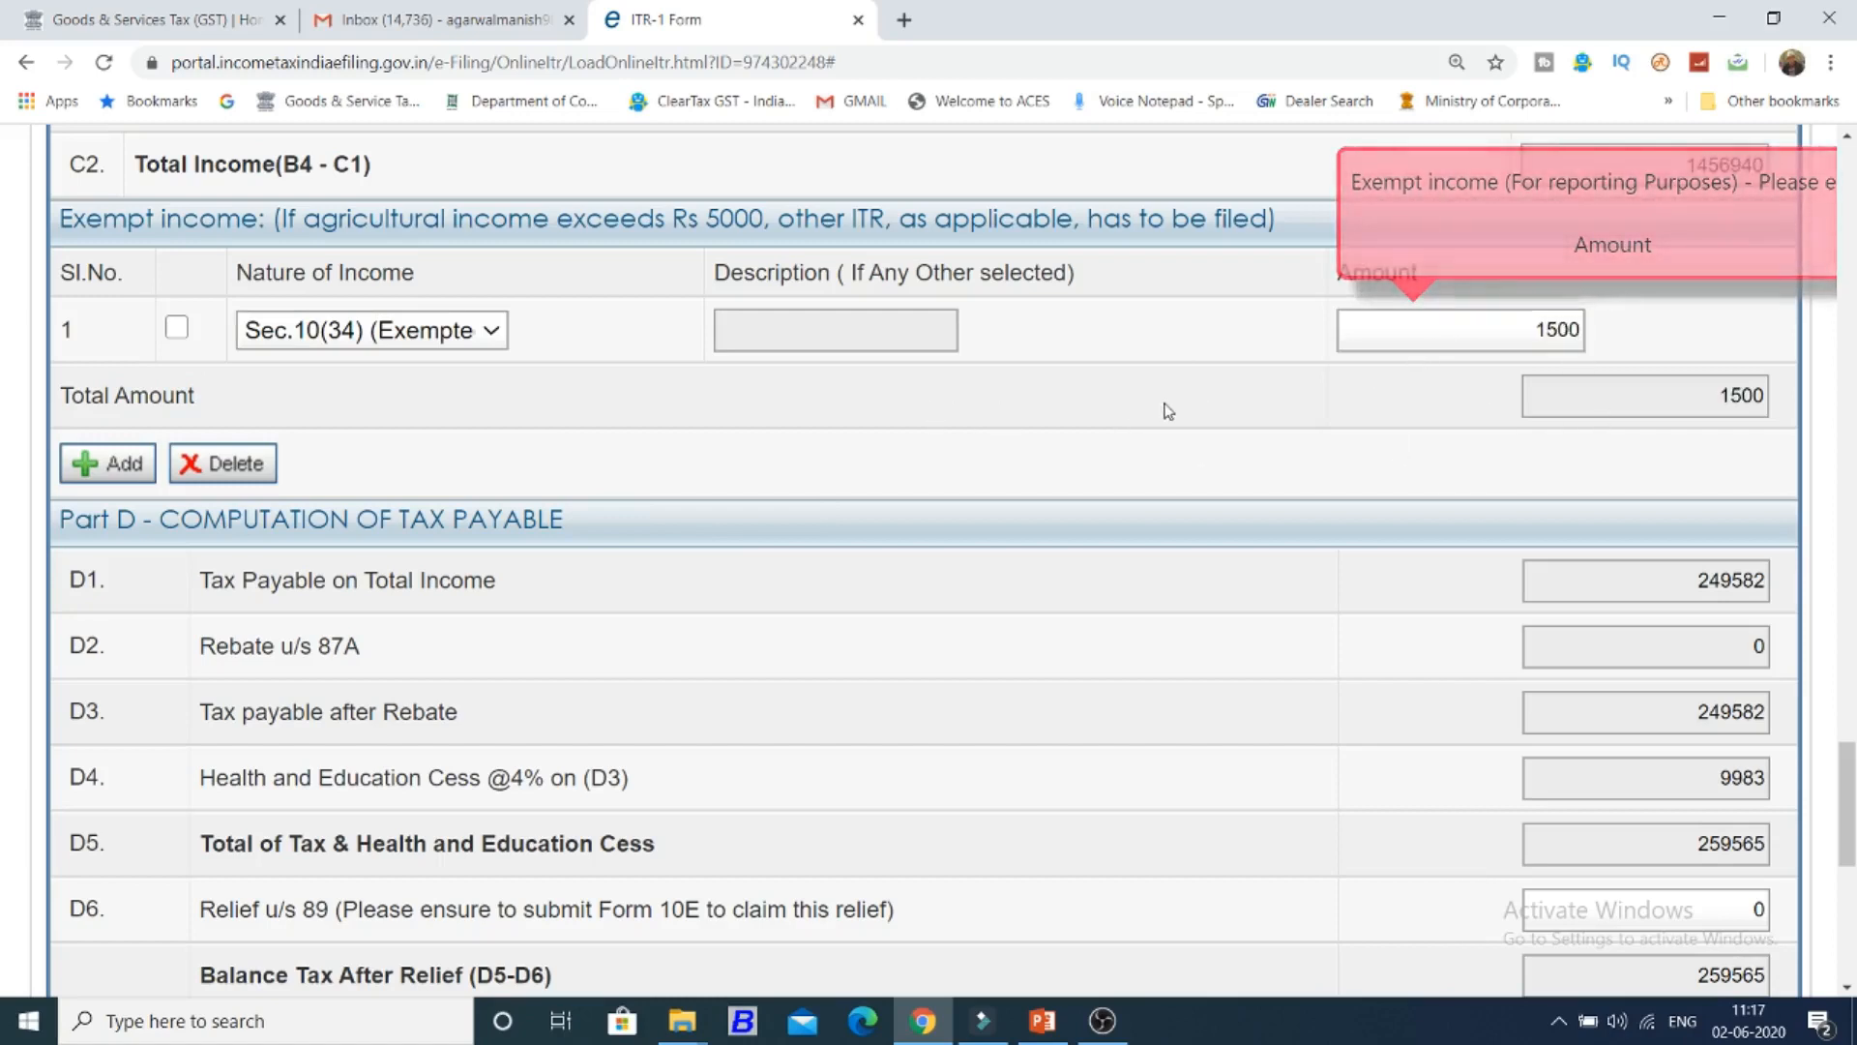
Compare Total Income with the Part D tax payable, and examine the rebate, cess and relief u/s 89 rows.
scroll(1167, 411, "down", 1)
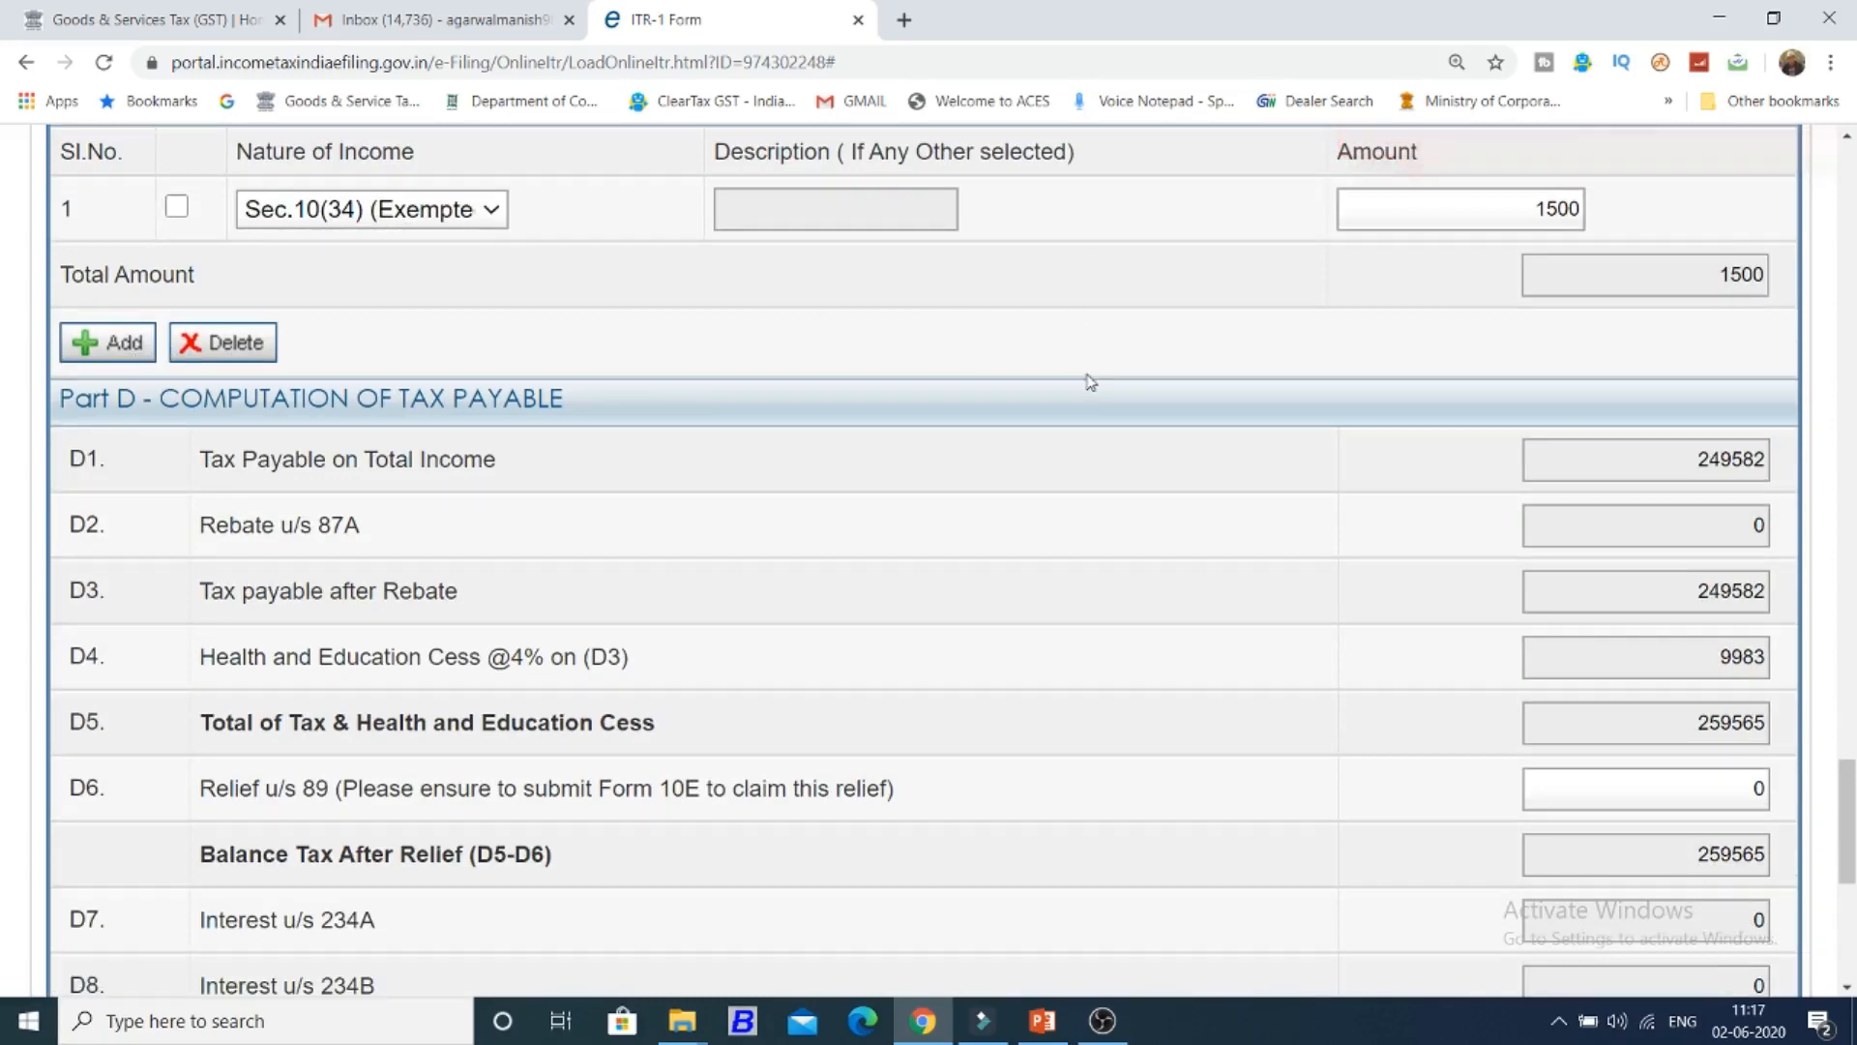
scroll(1090, 383, "down", 2)
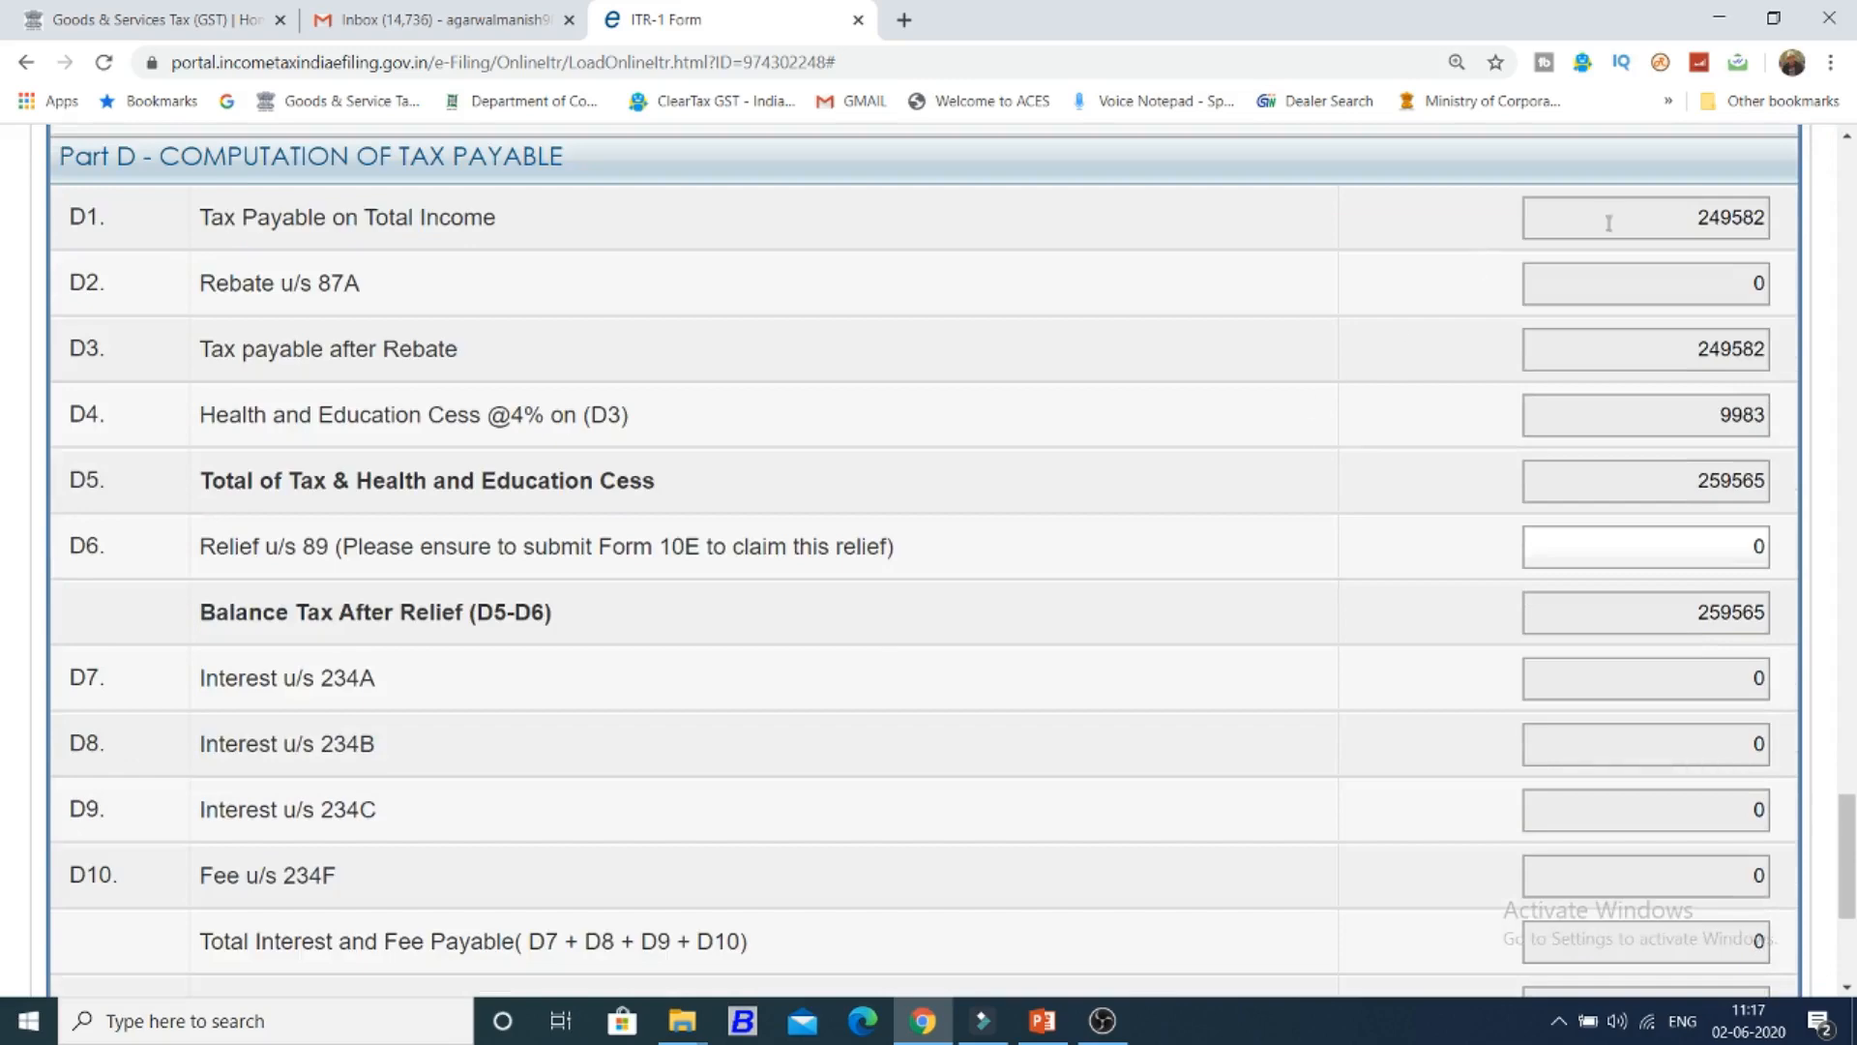
scroll(1728, 383, "up", 4)
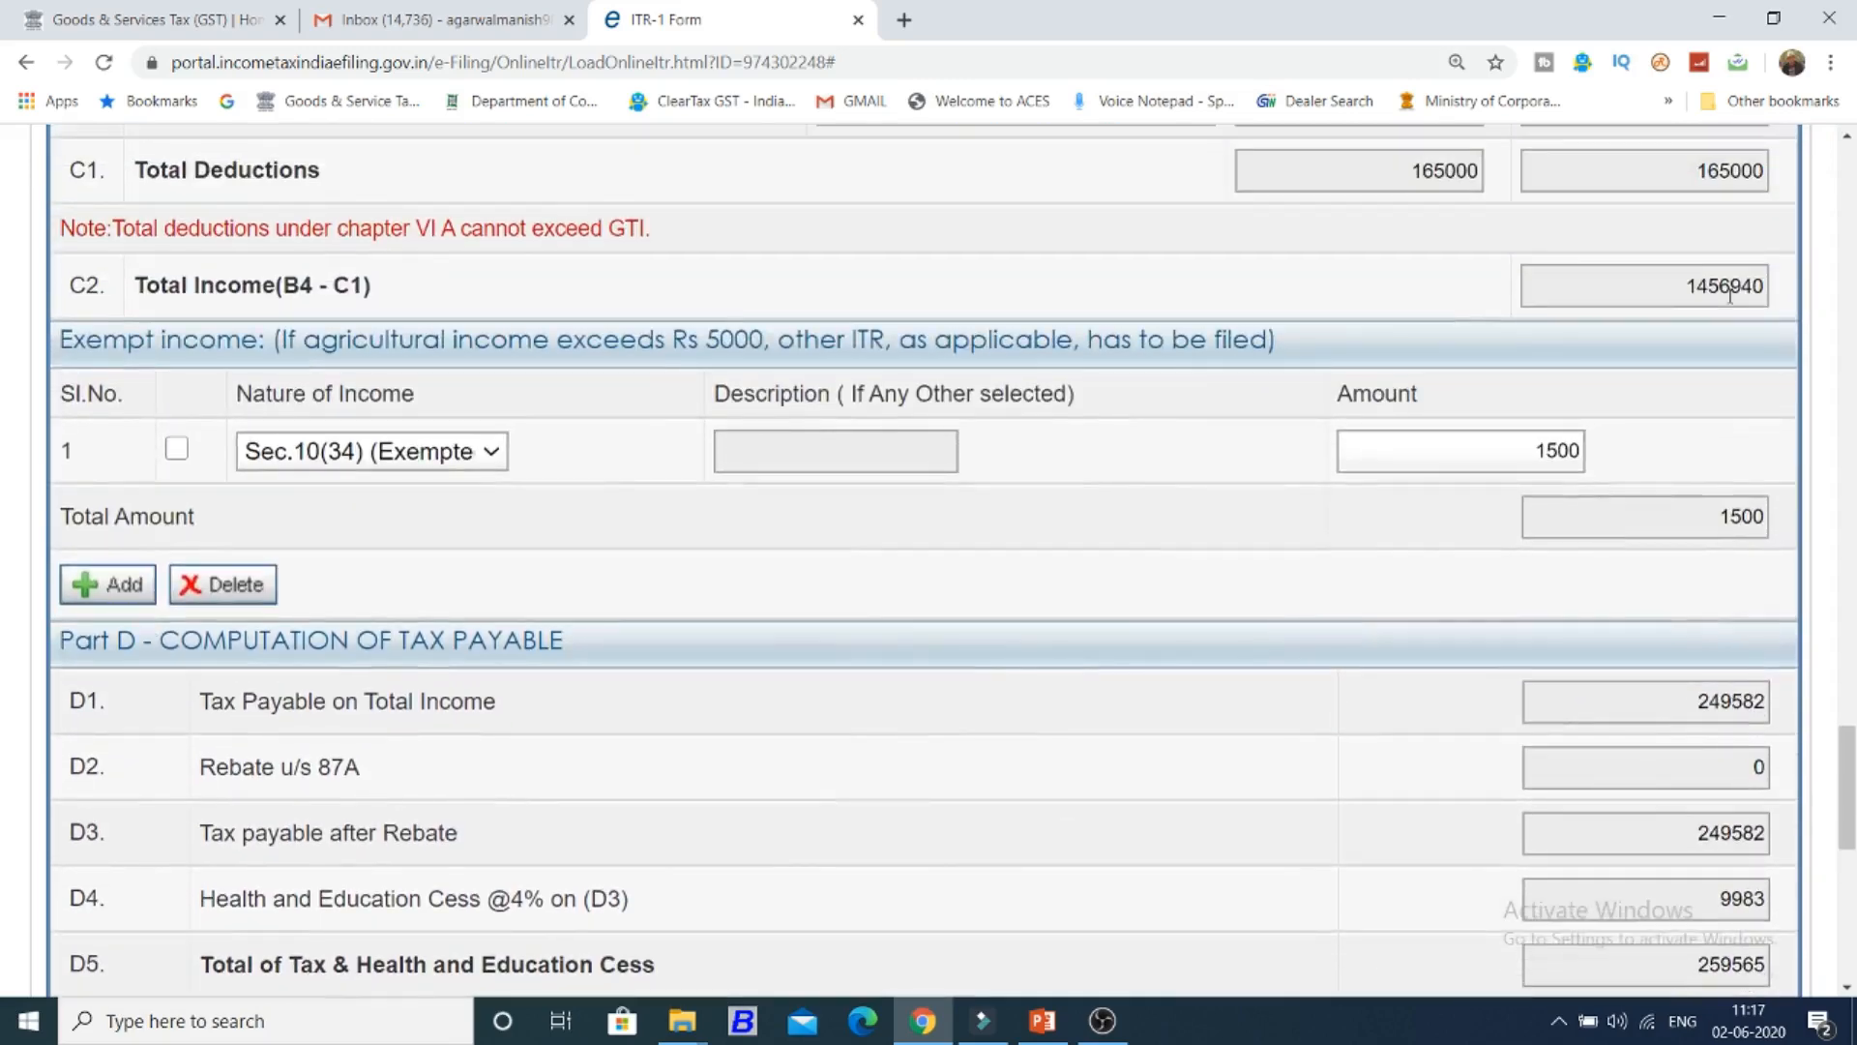
double_click(1660, 283)
scroll(1685, 459, "down", 3)
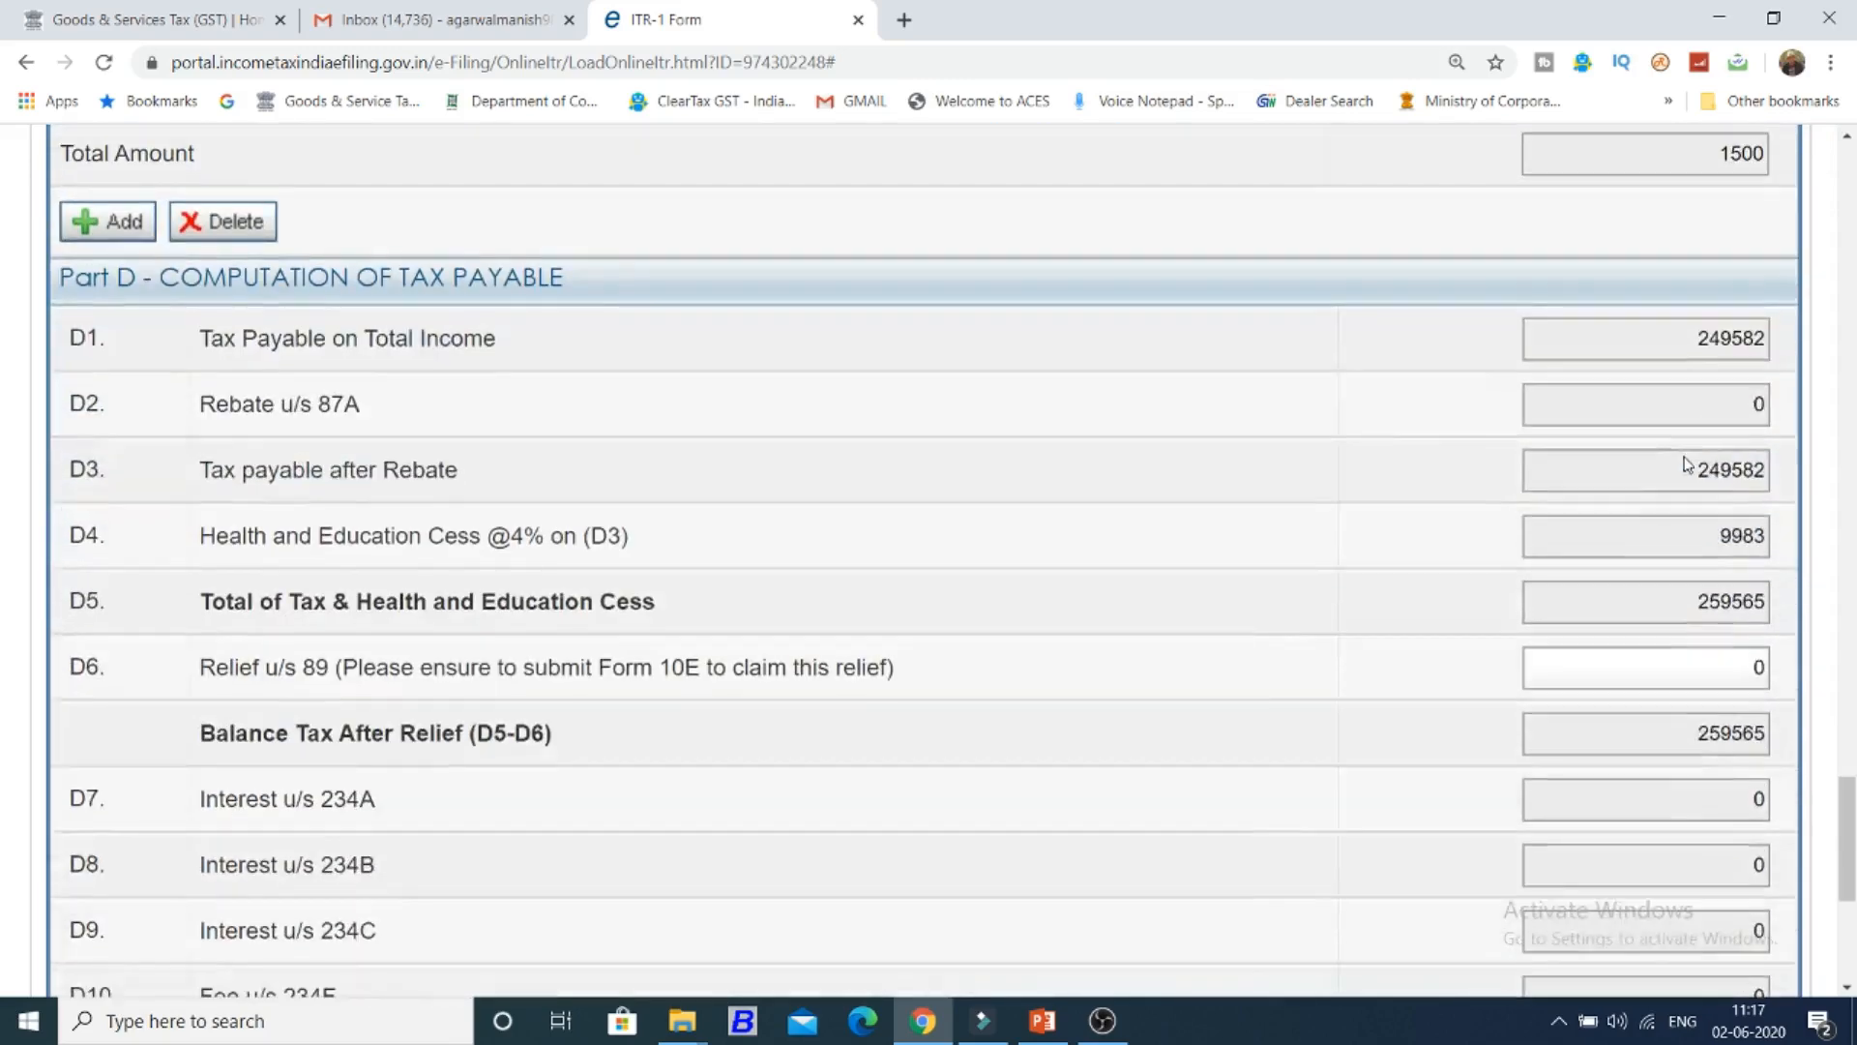
scroll(1683, 451, "down", 1)
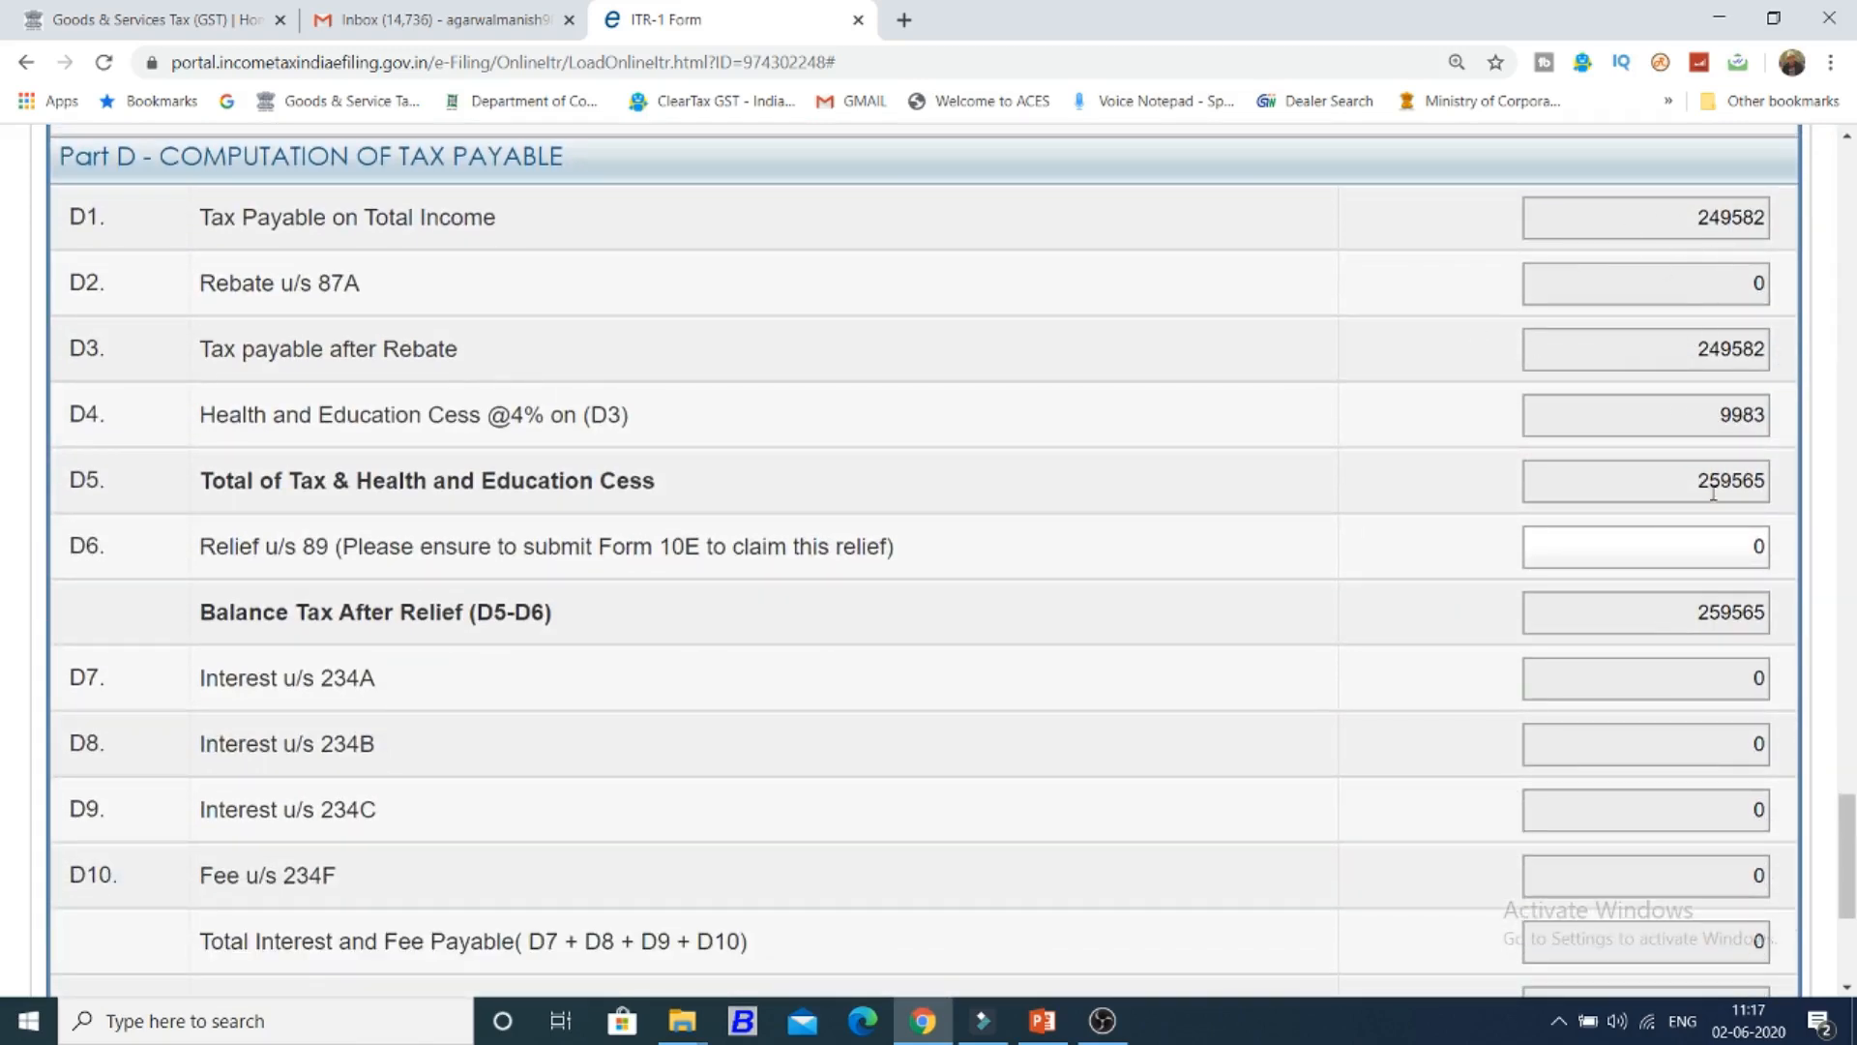
scroll(1708, 519, "down", 1)
left_click(1760, 418)
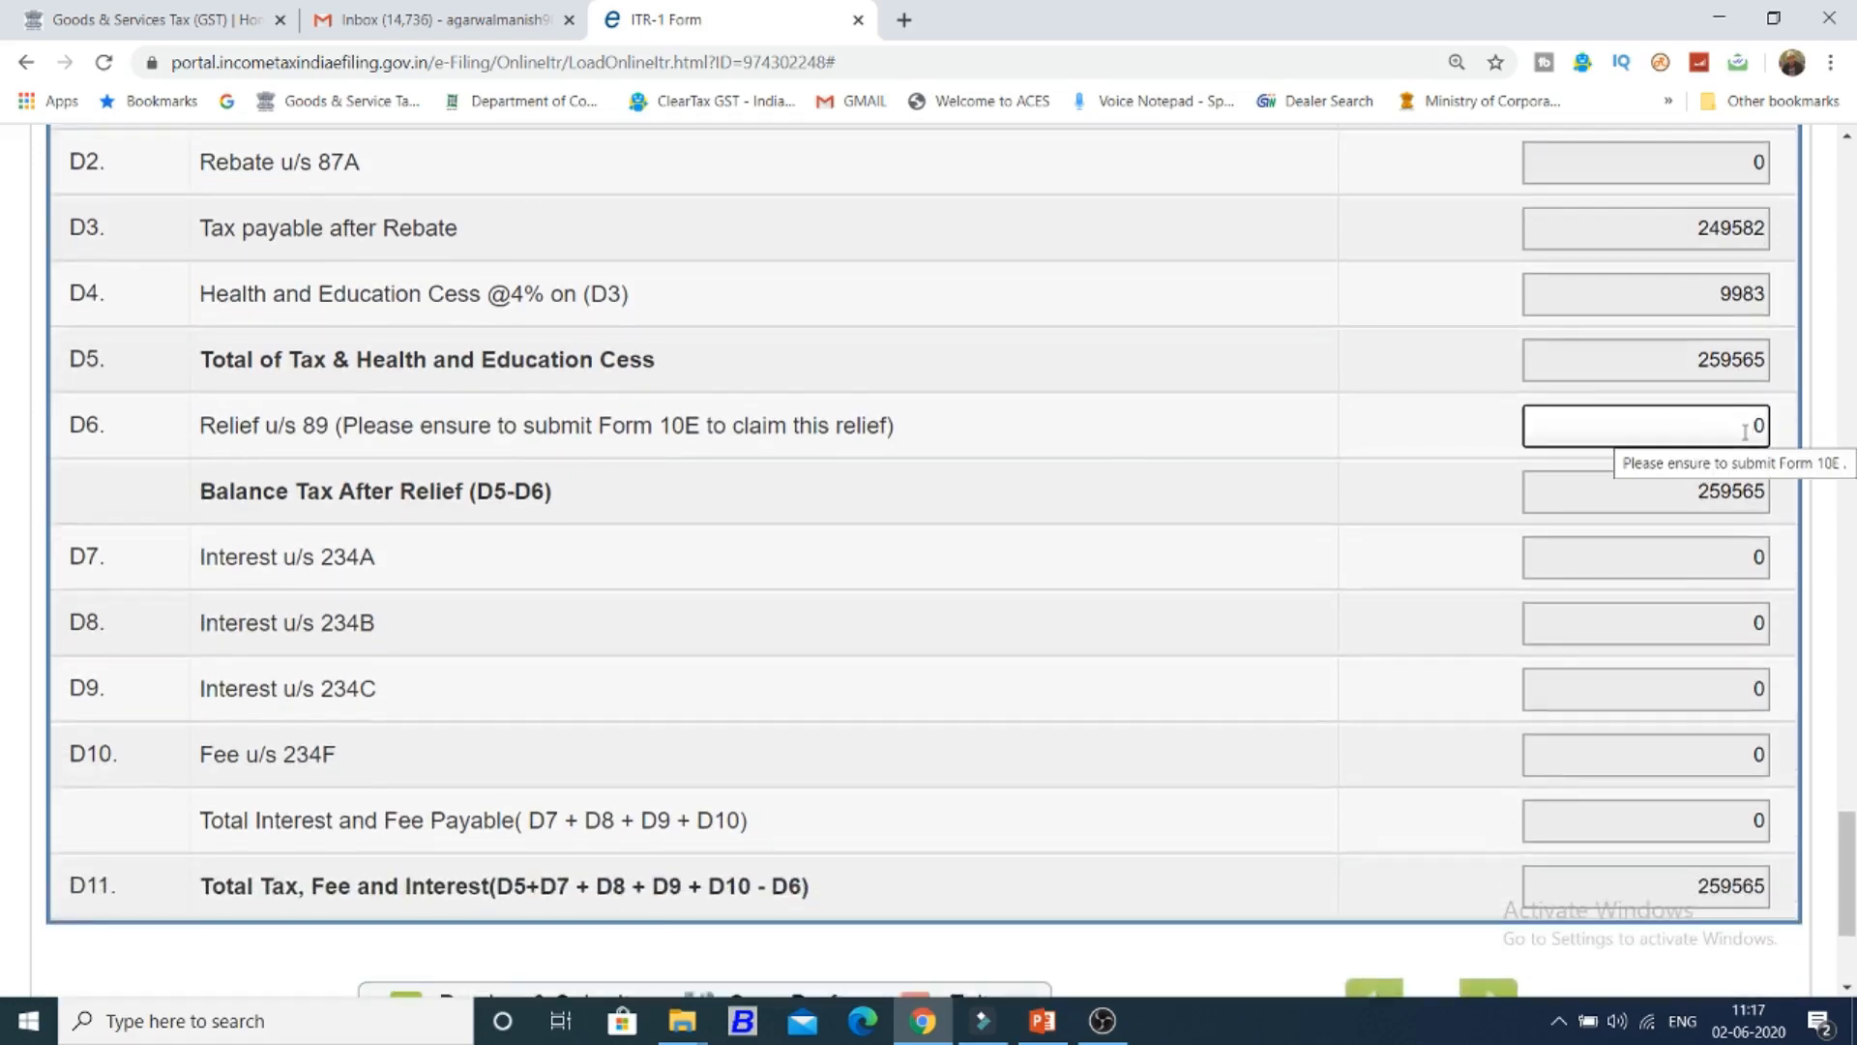
Check the D11 total of tax, fee and interest, and save the return as a draft.
scroll(418, 712, "down", 2)
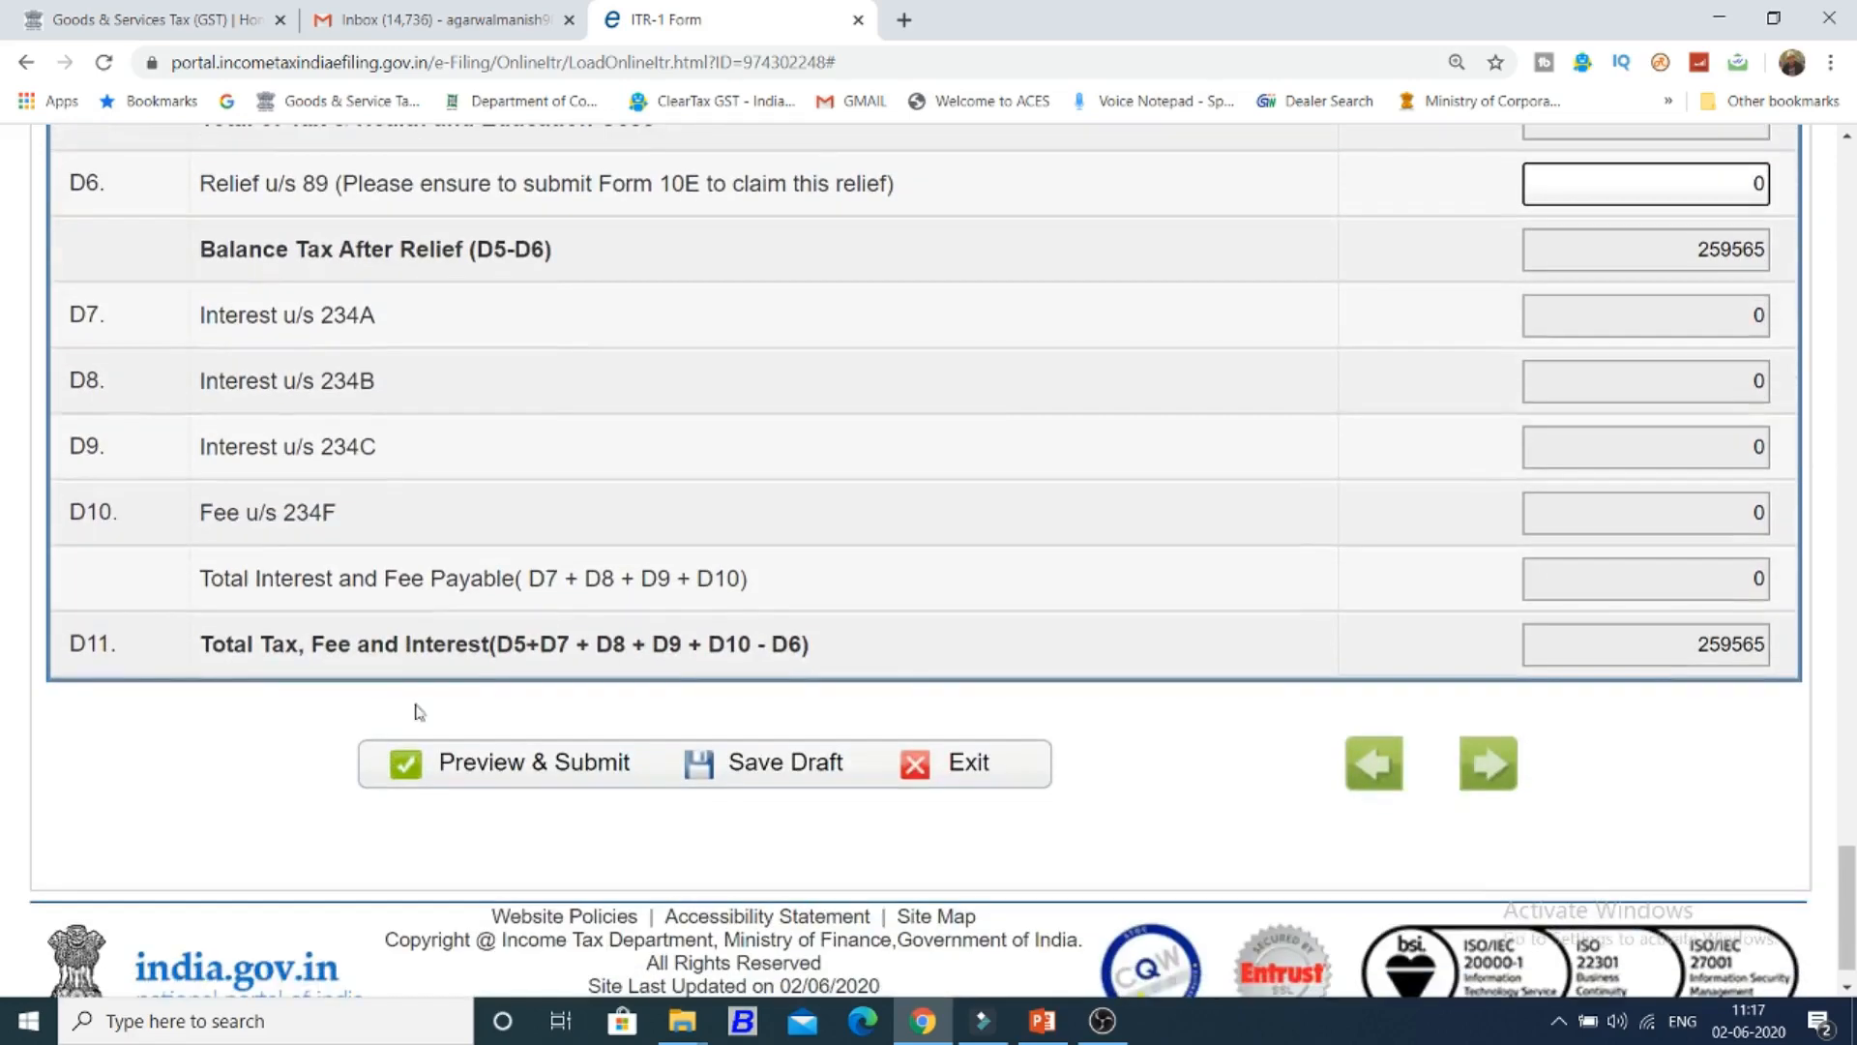
left_click_drag(1674, 645, 1829, 659)
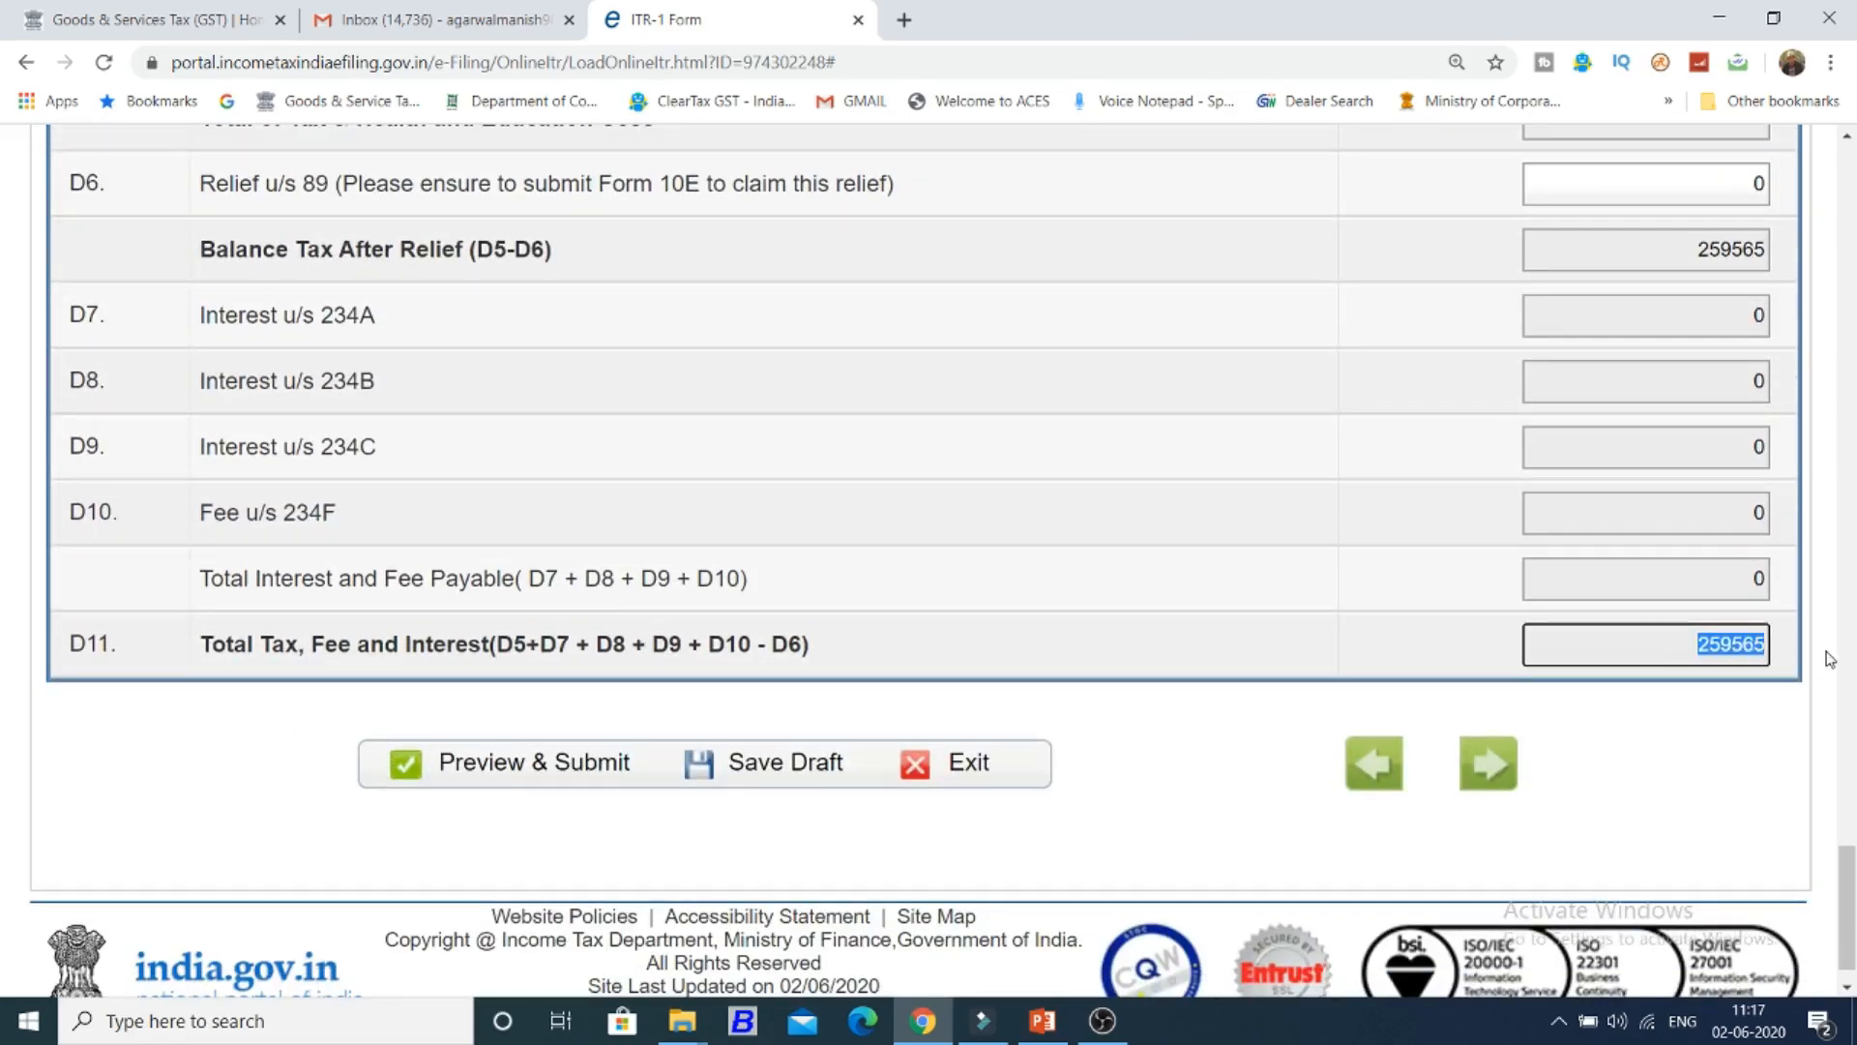
left_click(781, 764)
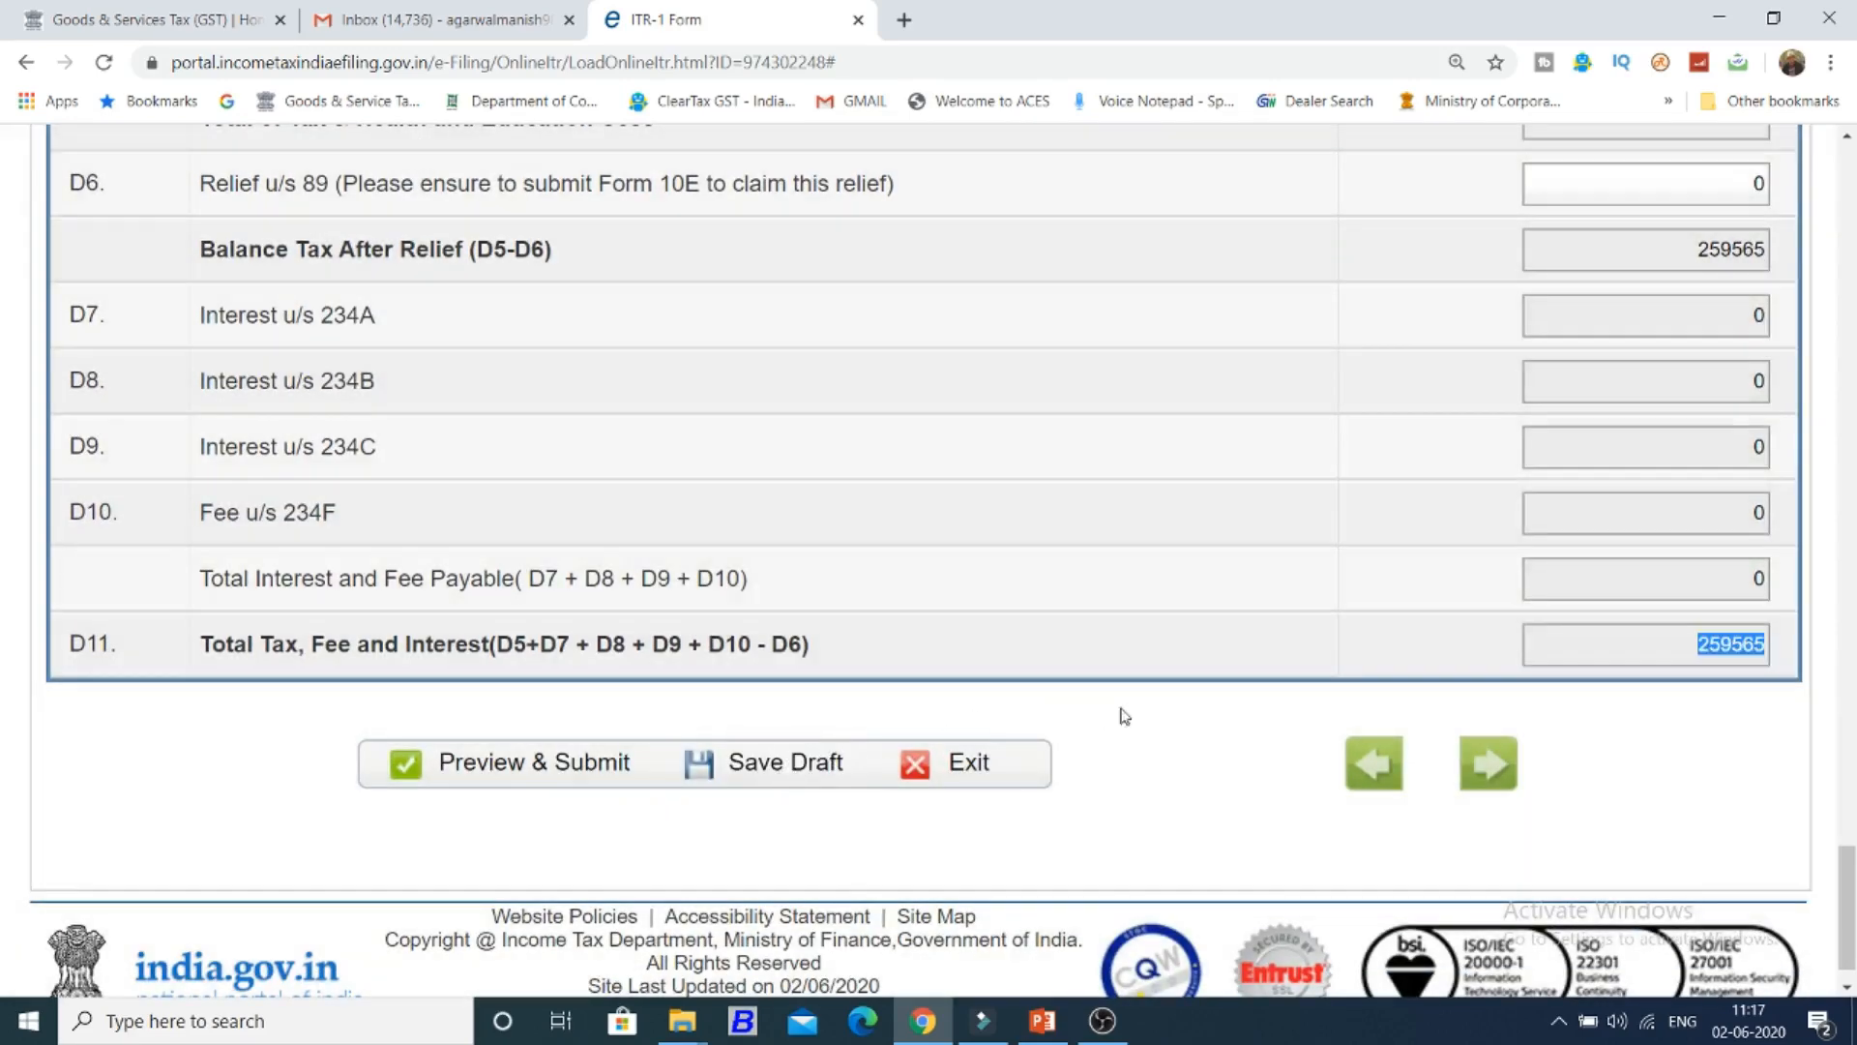
Open Tax Details and review the salary TDS entries in Sch-TDS 1 and the non-salary entries in Sch-TDS 2.
scroll(1277, 722, "up", 20)
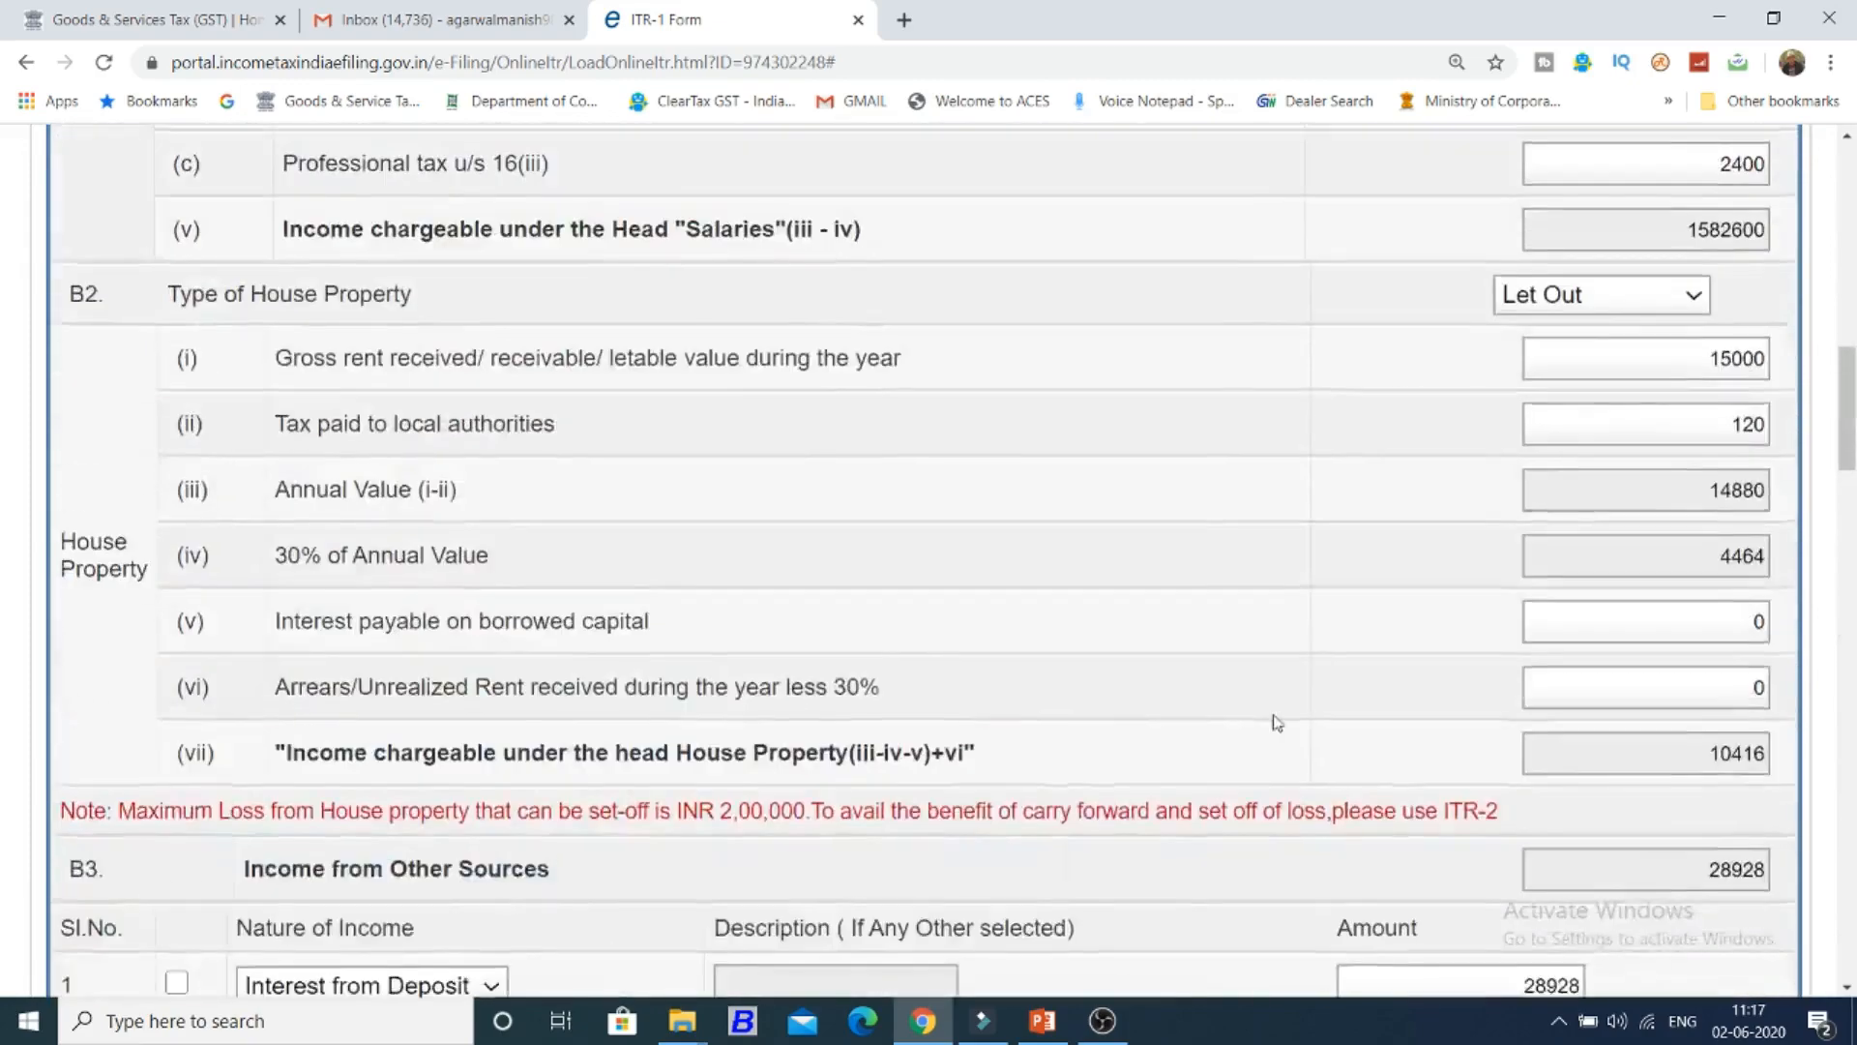
scroll(1277, 723, "up", 10)
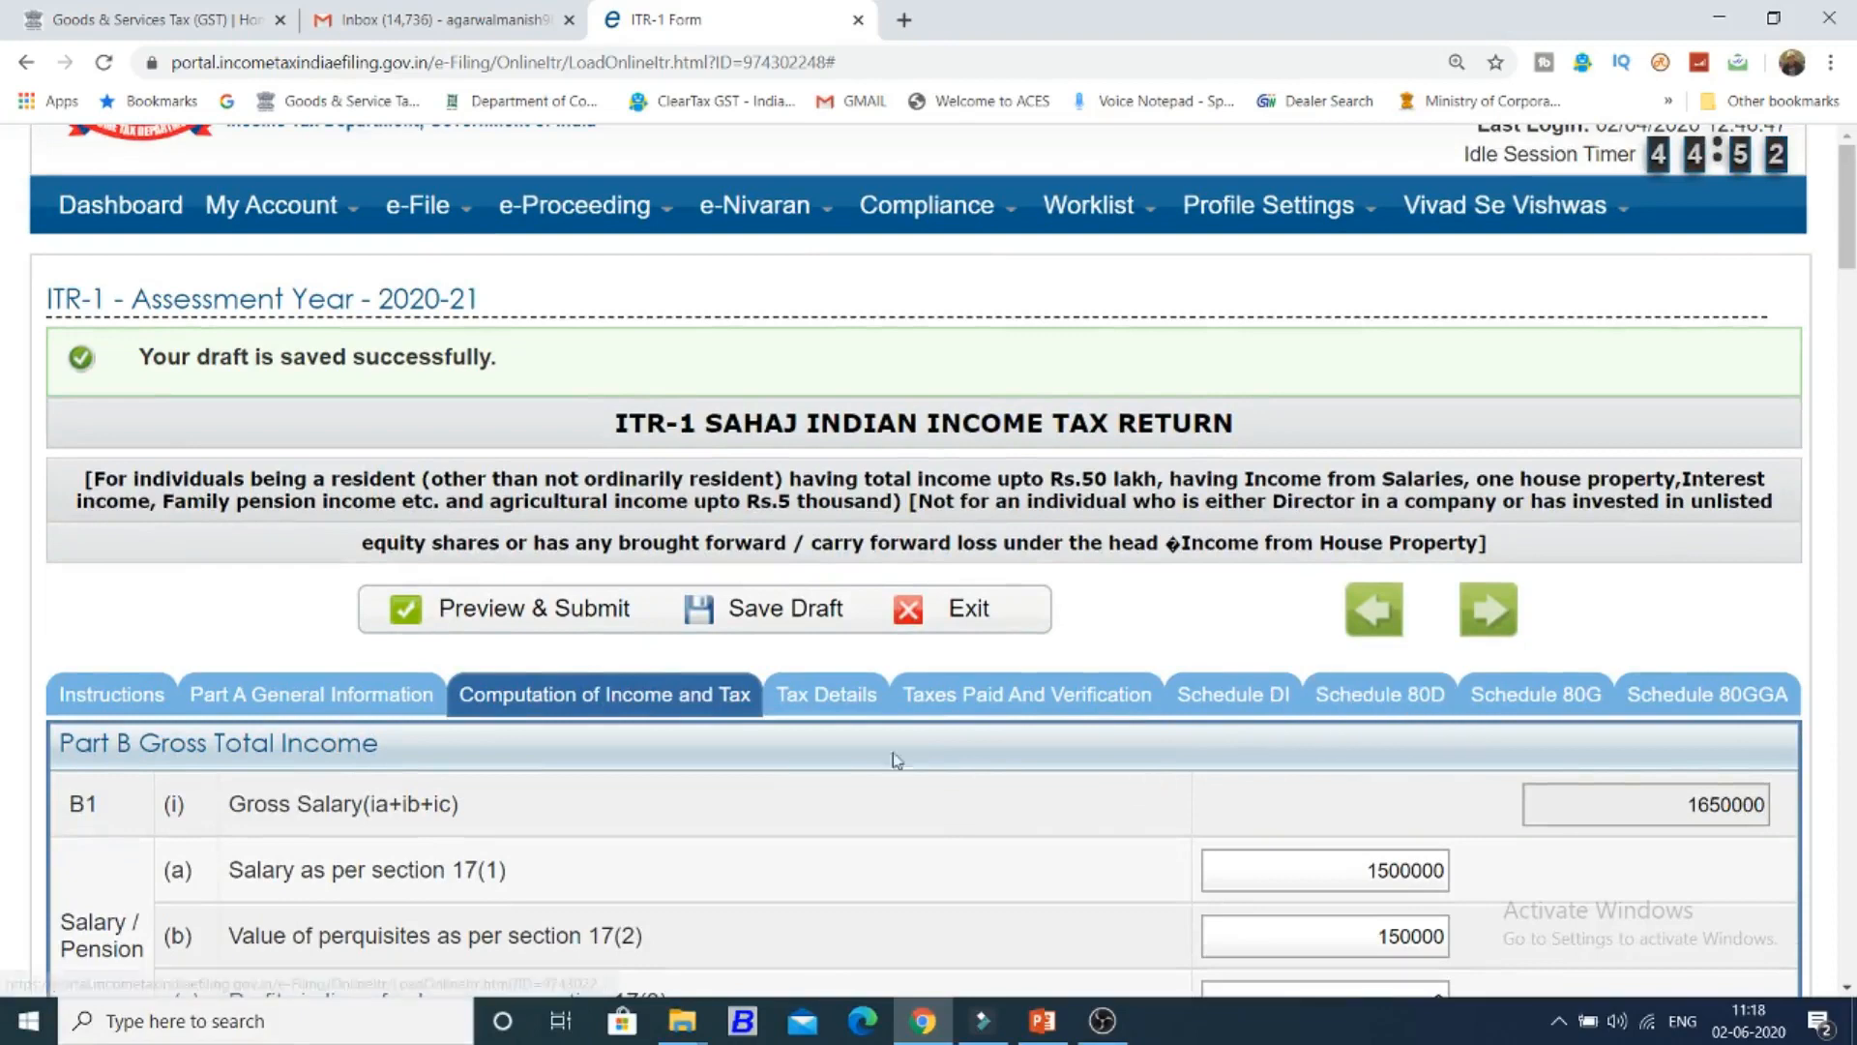
left_click(825, 694)
scroll(846, 706, "down", 1)
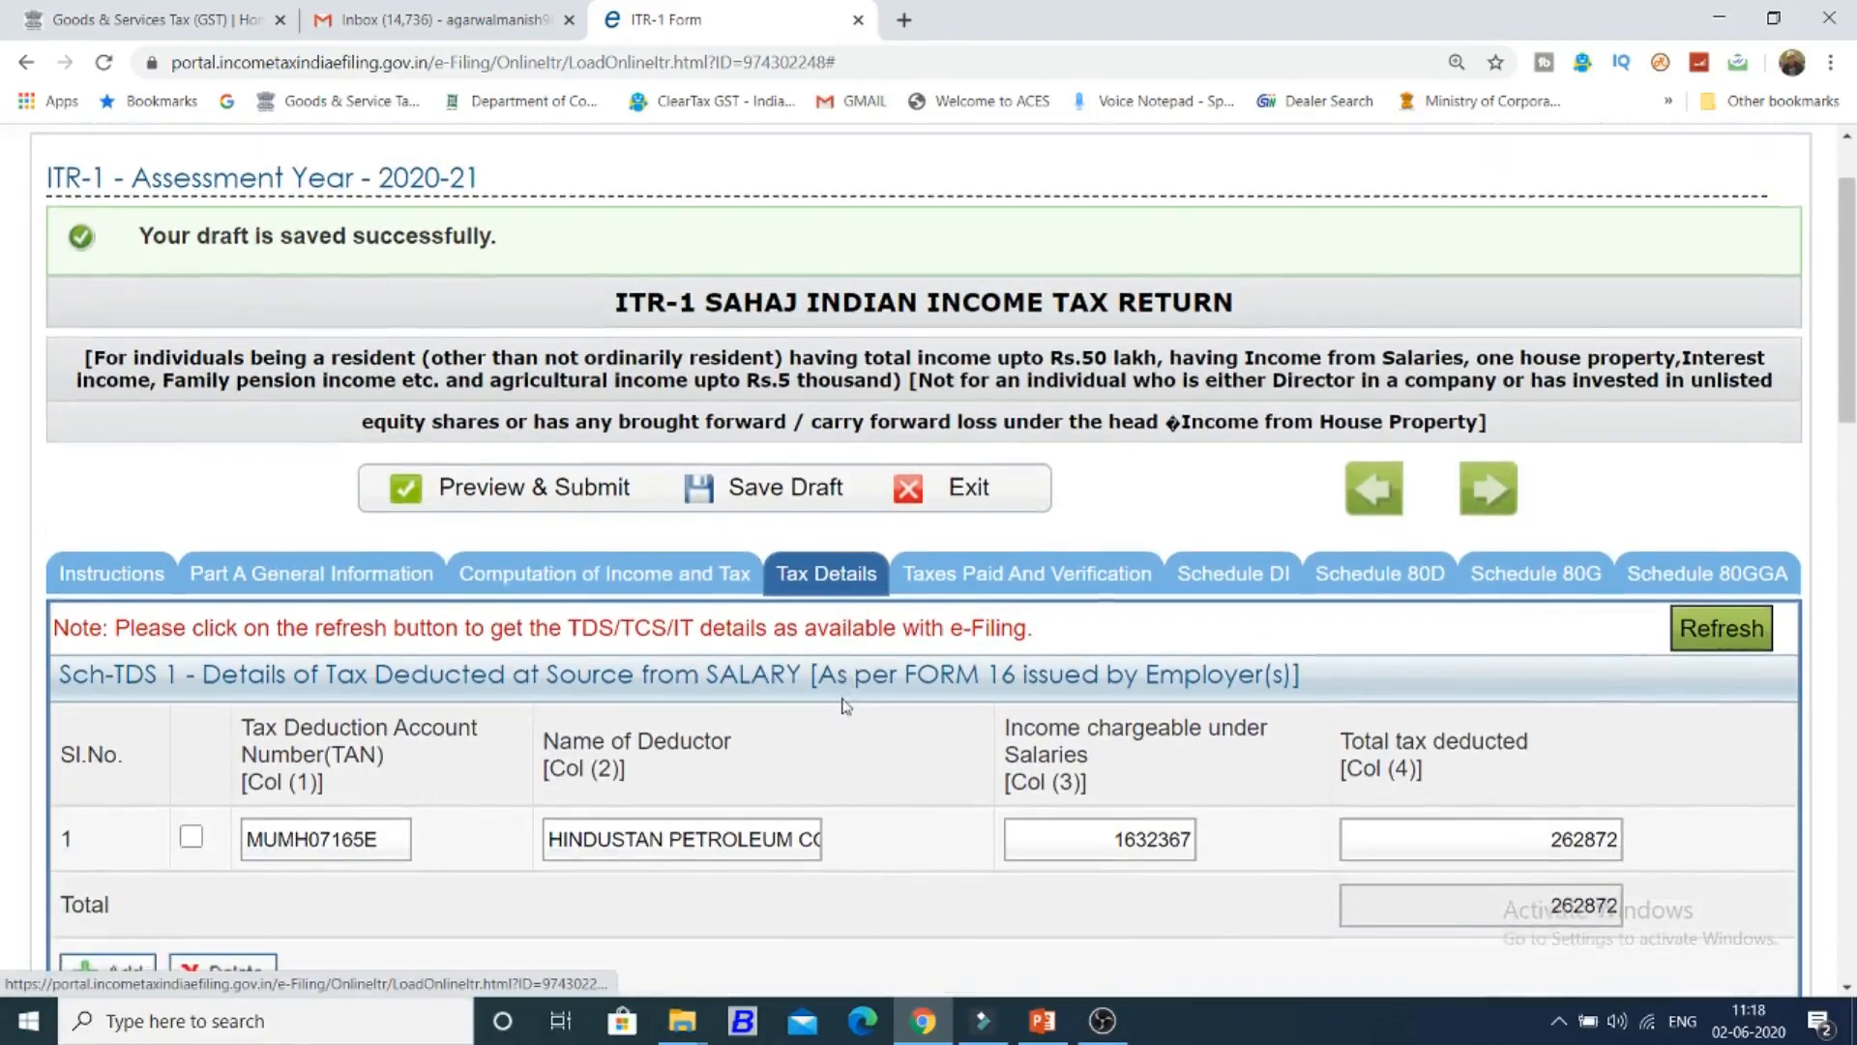
scroll(846, 706, "down", 2)
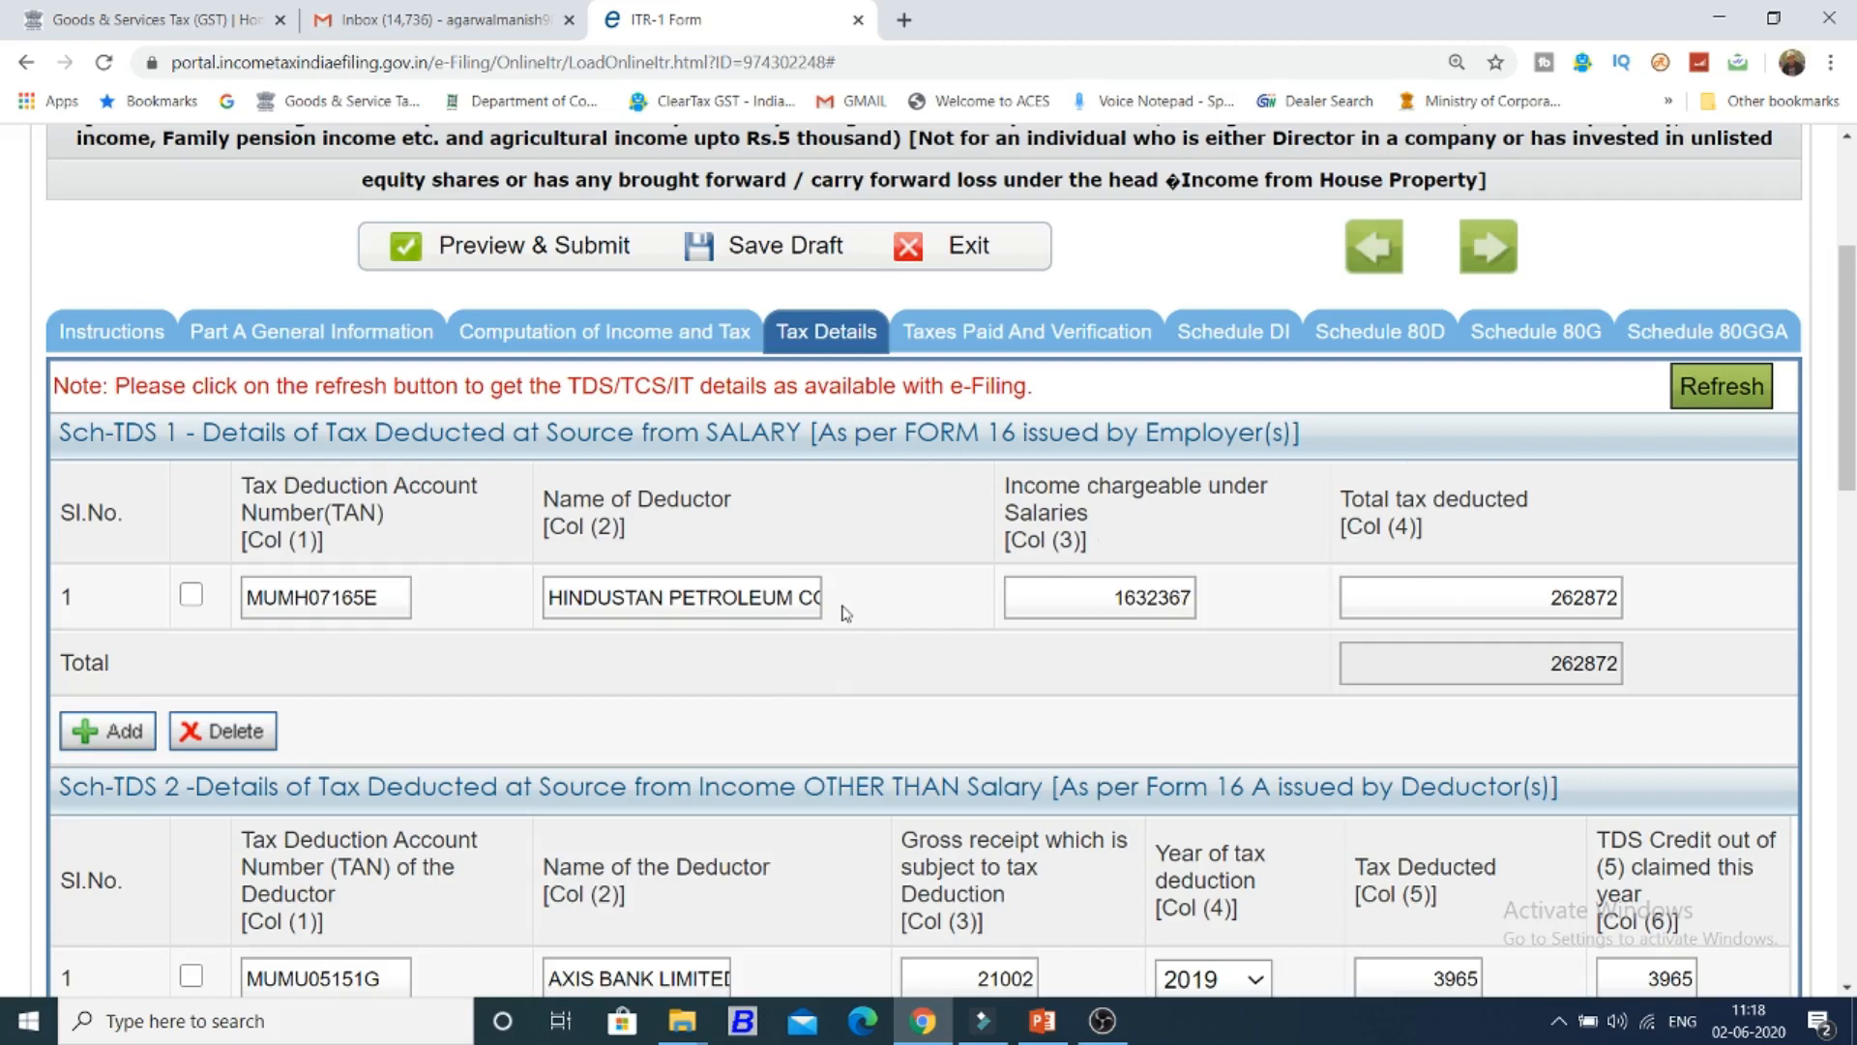
scroll(801, 593, "down", 1)
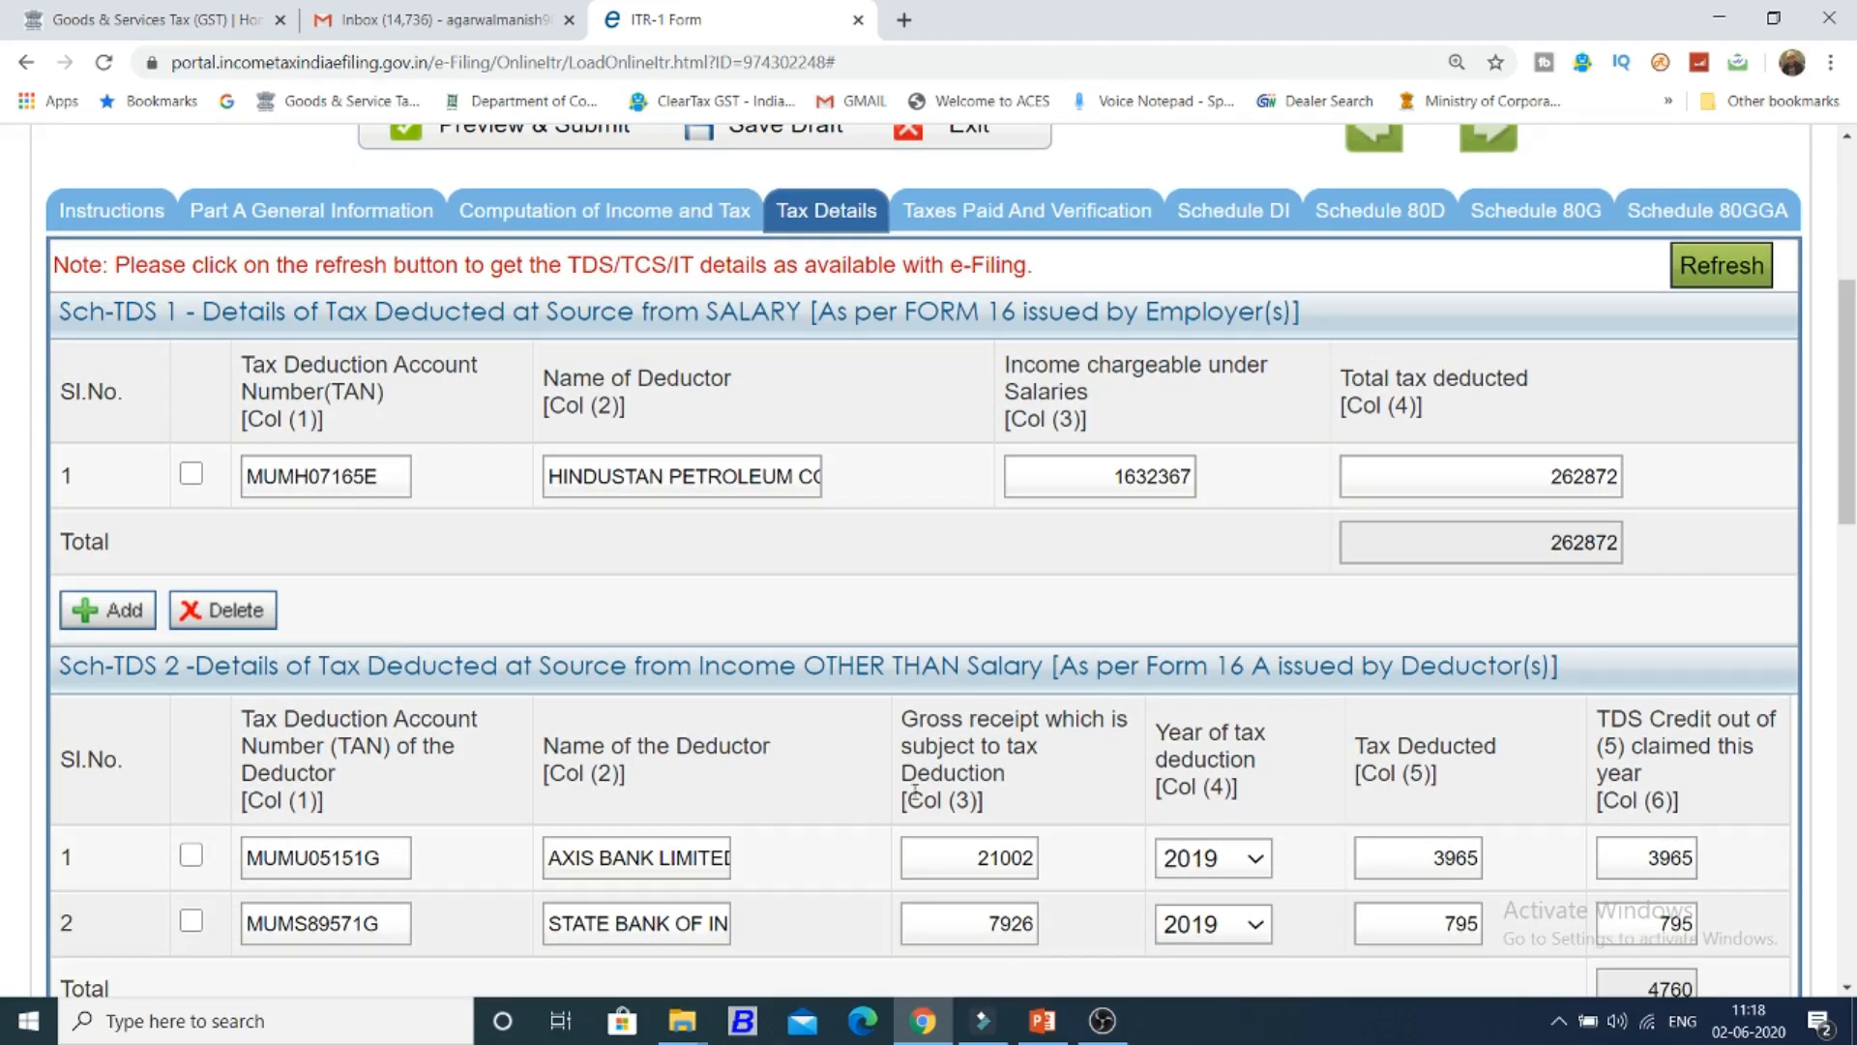
scroll(1158, 814, "down", 1)
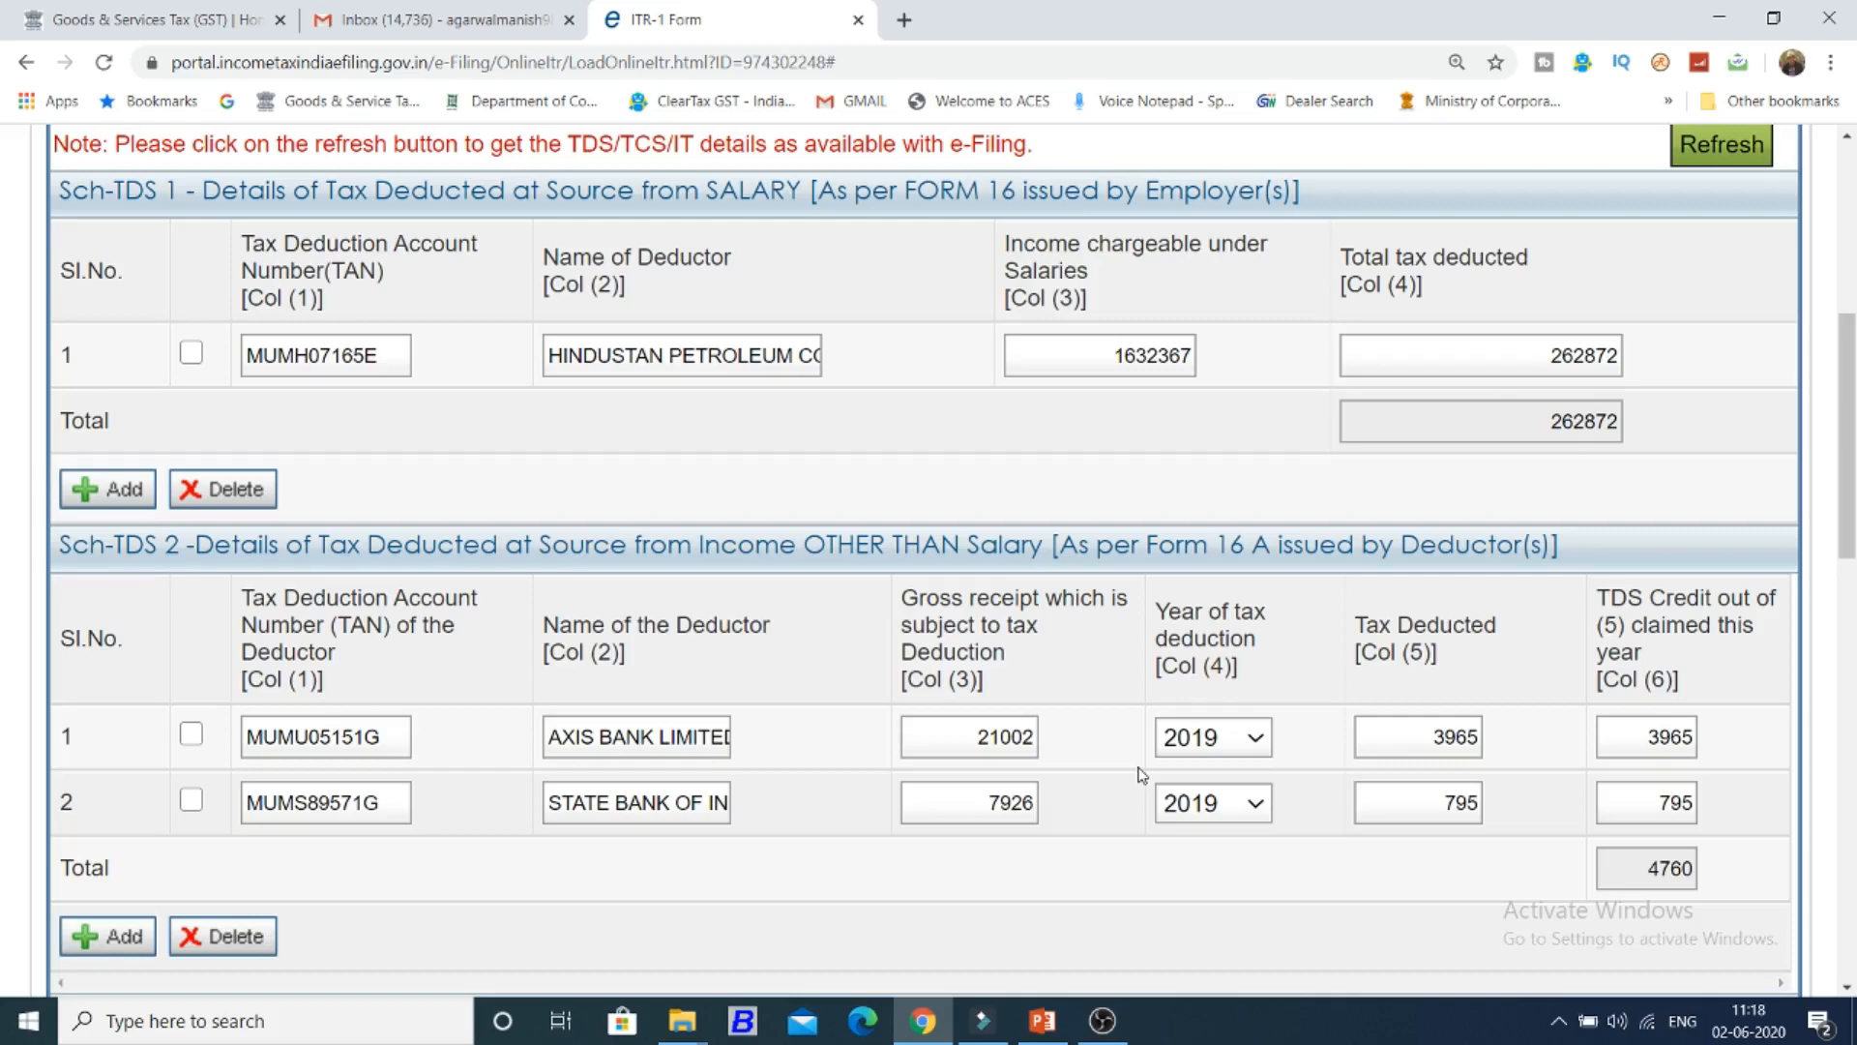
Review Sch-TDS 3, Sch TCS and the Sch IT advance and self-assessment tax fields, and save the draft.
scroll(1142, 774, "down", 2)
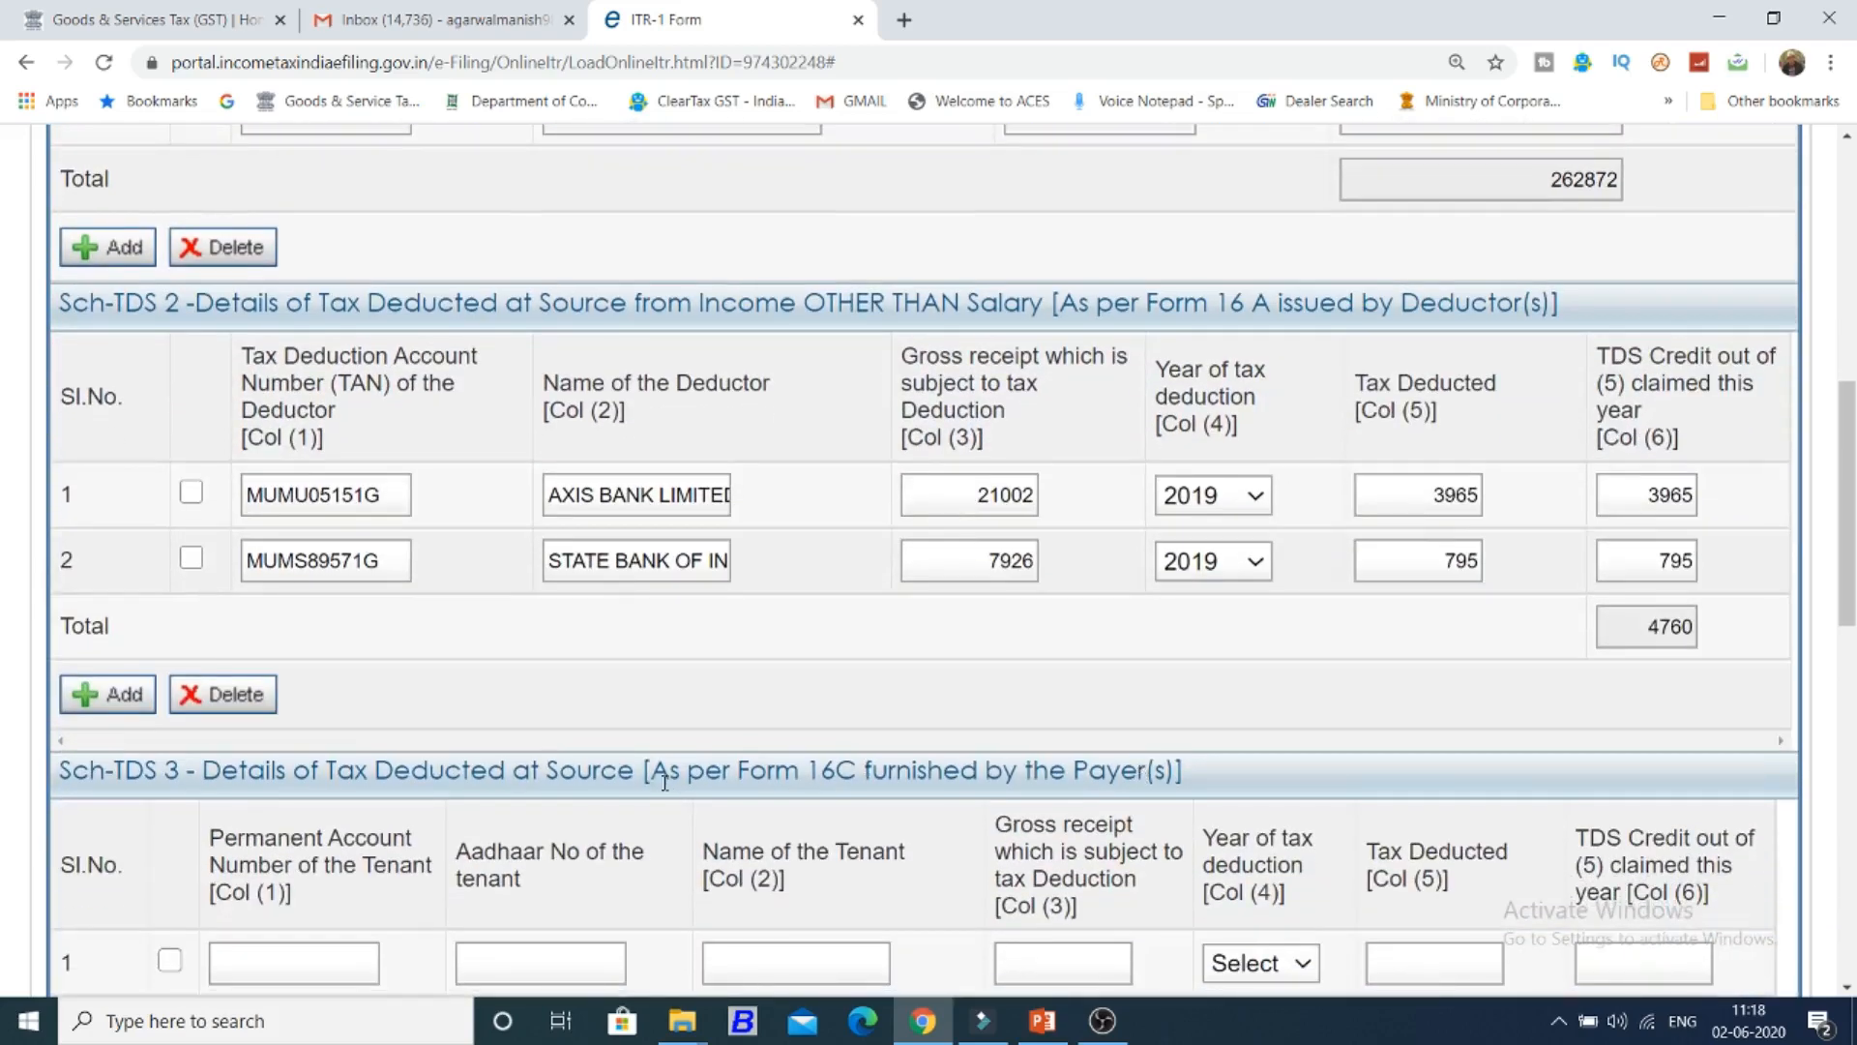
scroll(836, 757, "down", 2)
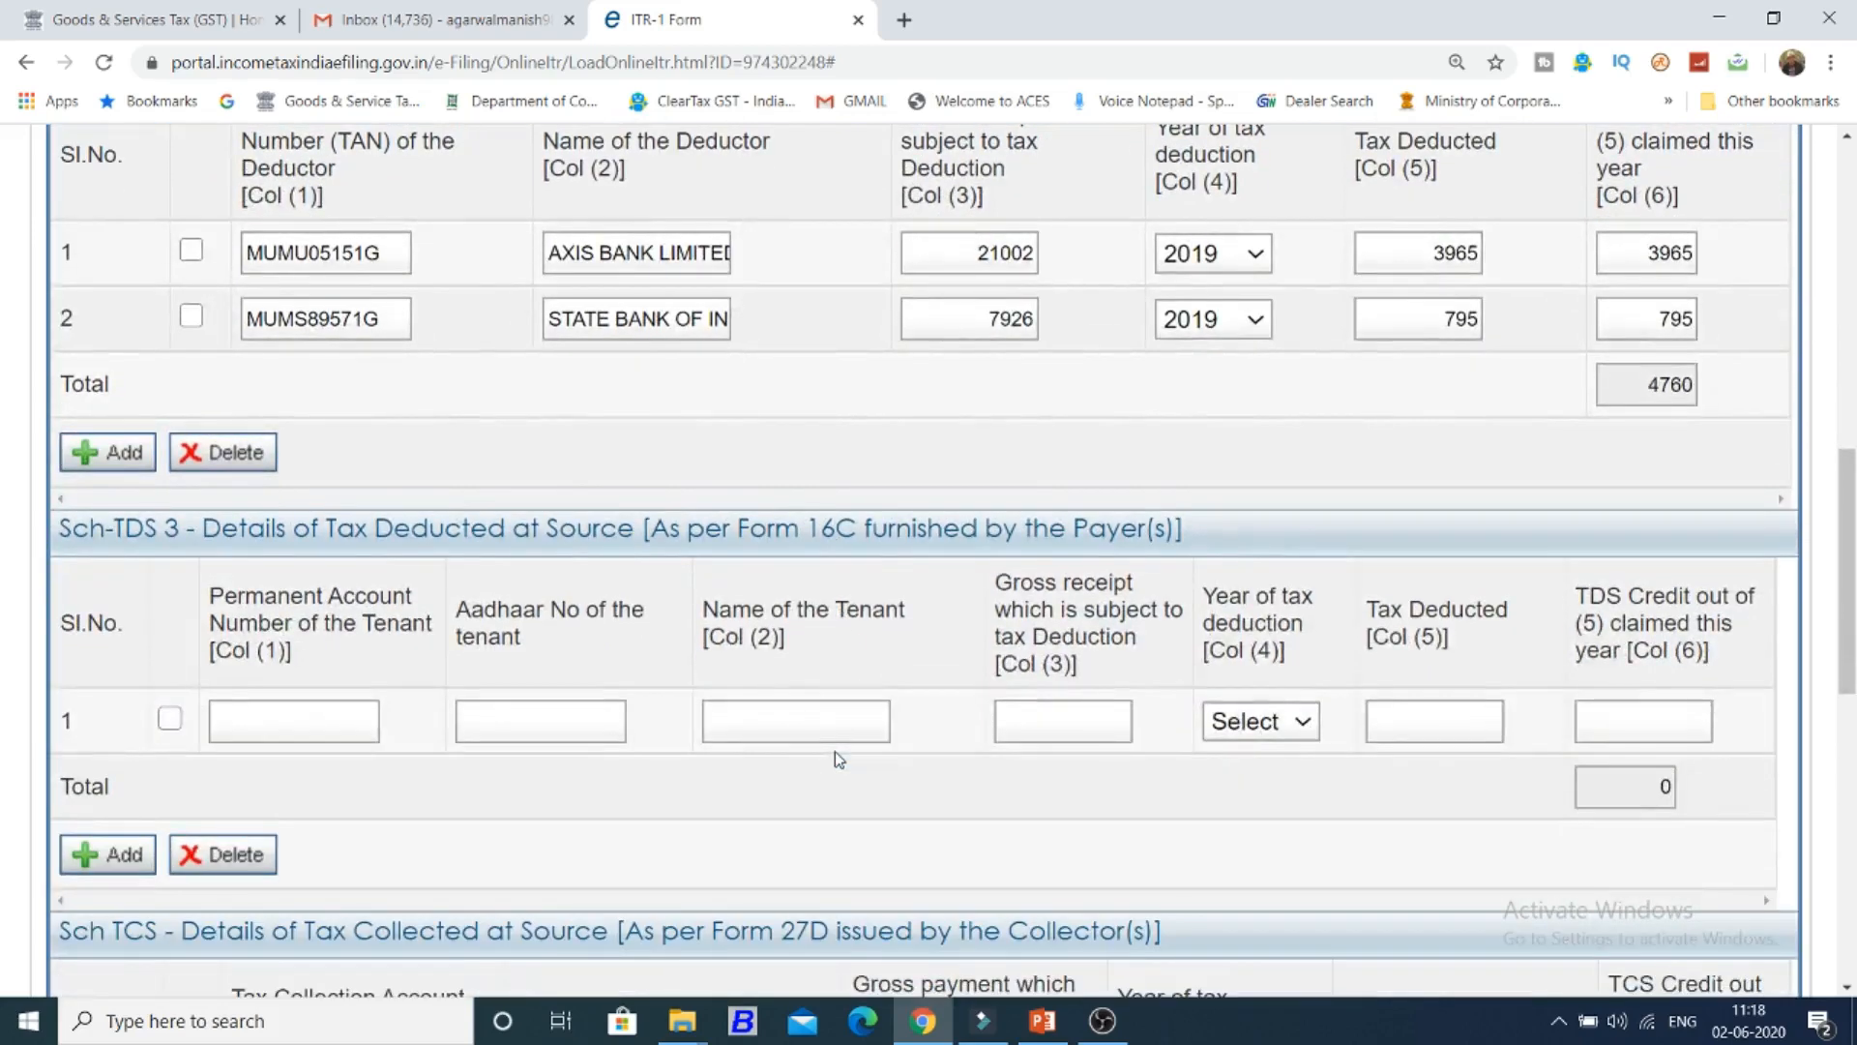
left_click(1124, 244)
scroll(1200, 484, "down", 5)
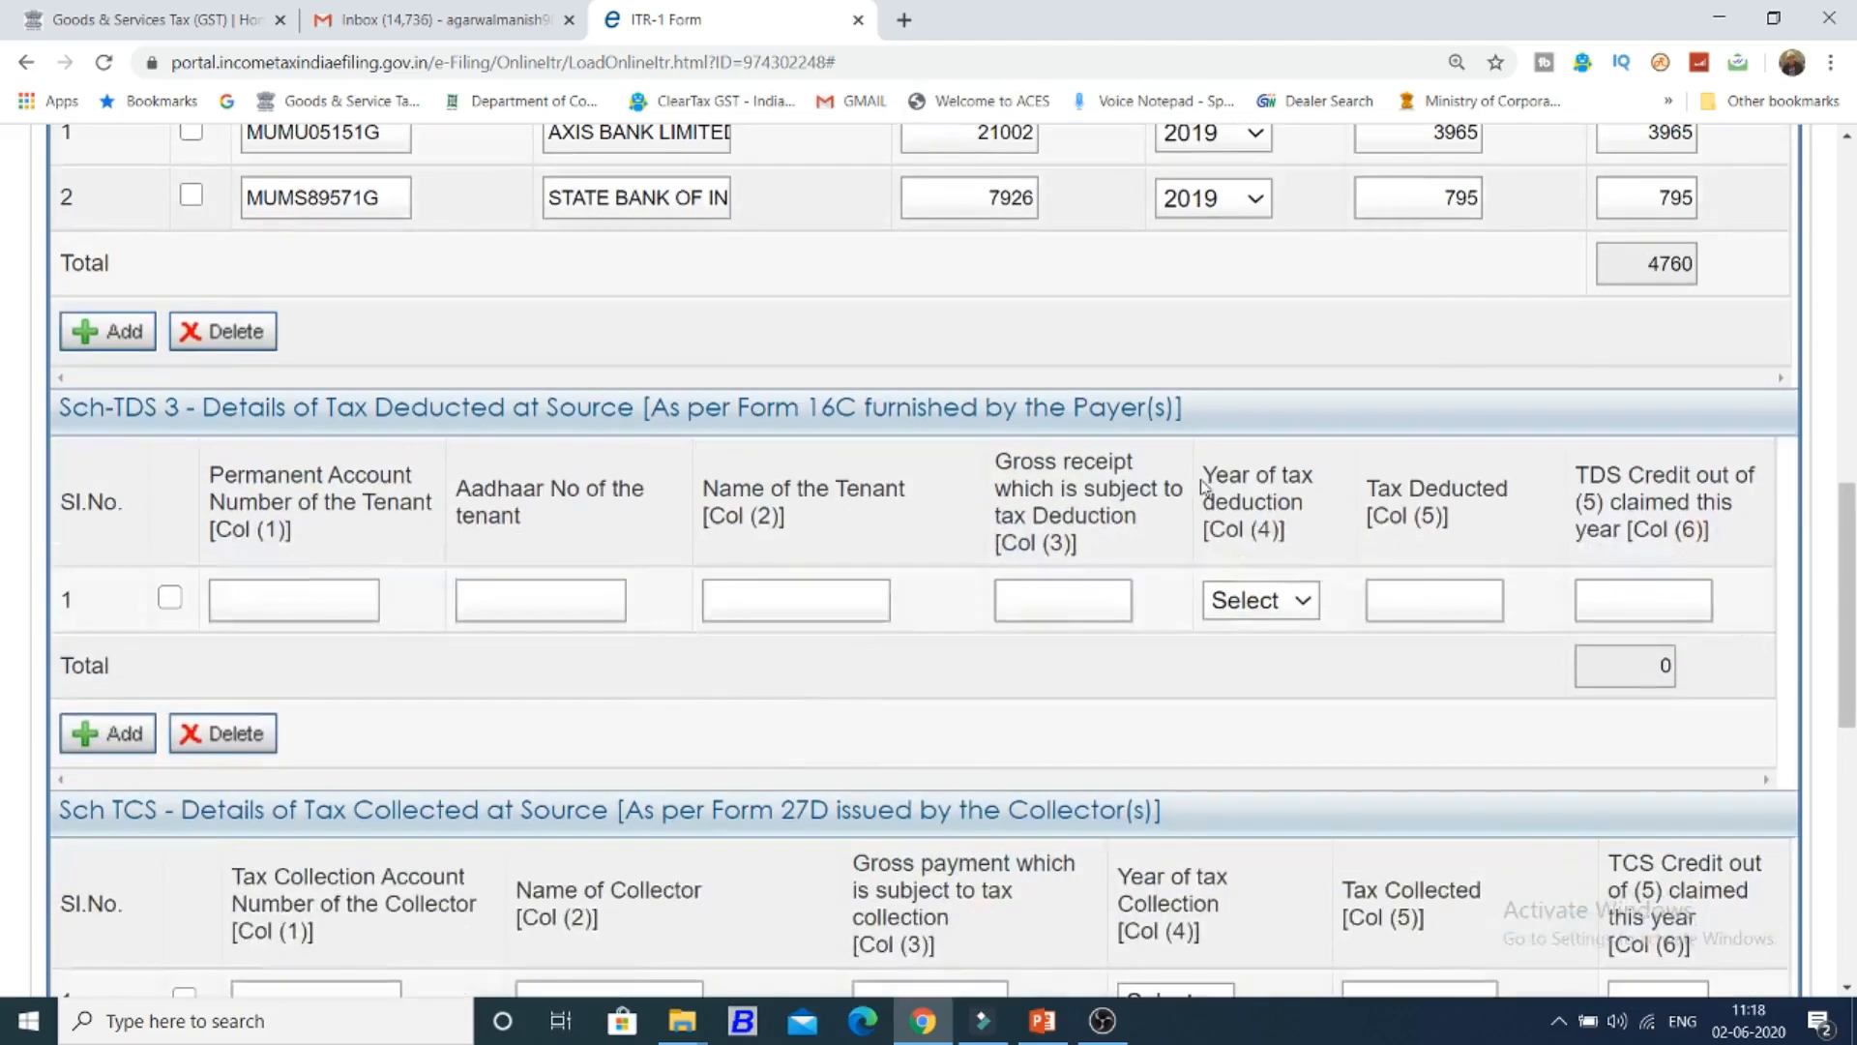
scroll(1205, 487, "down", 3)
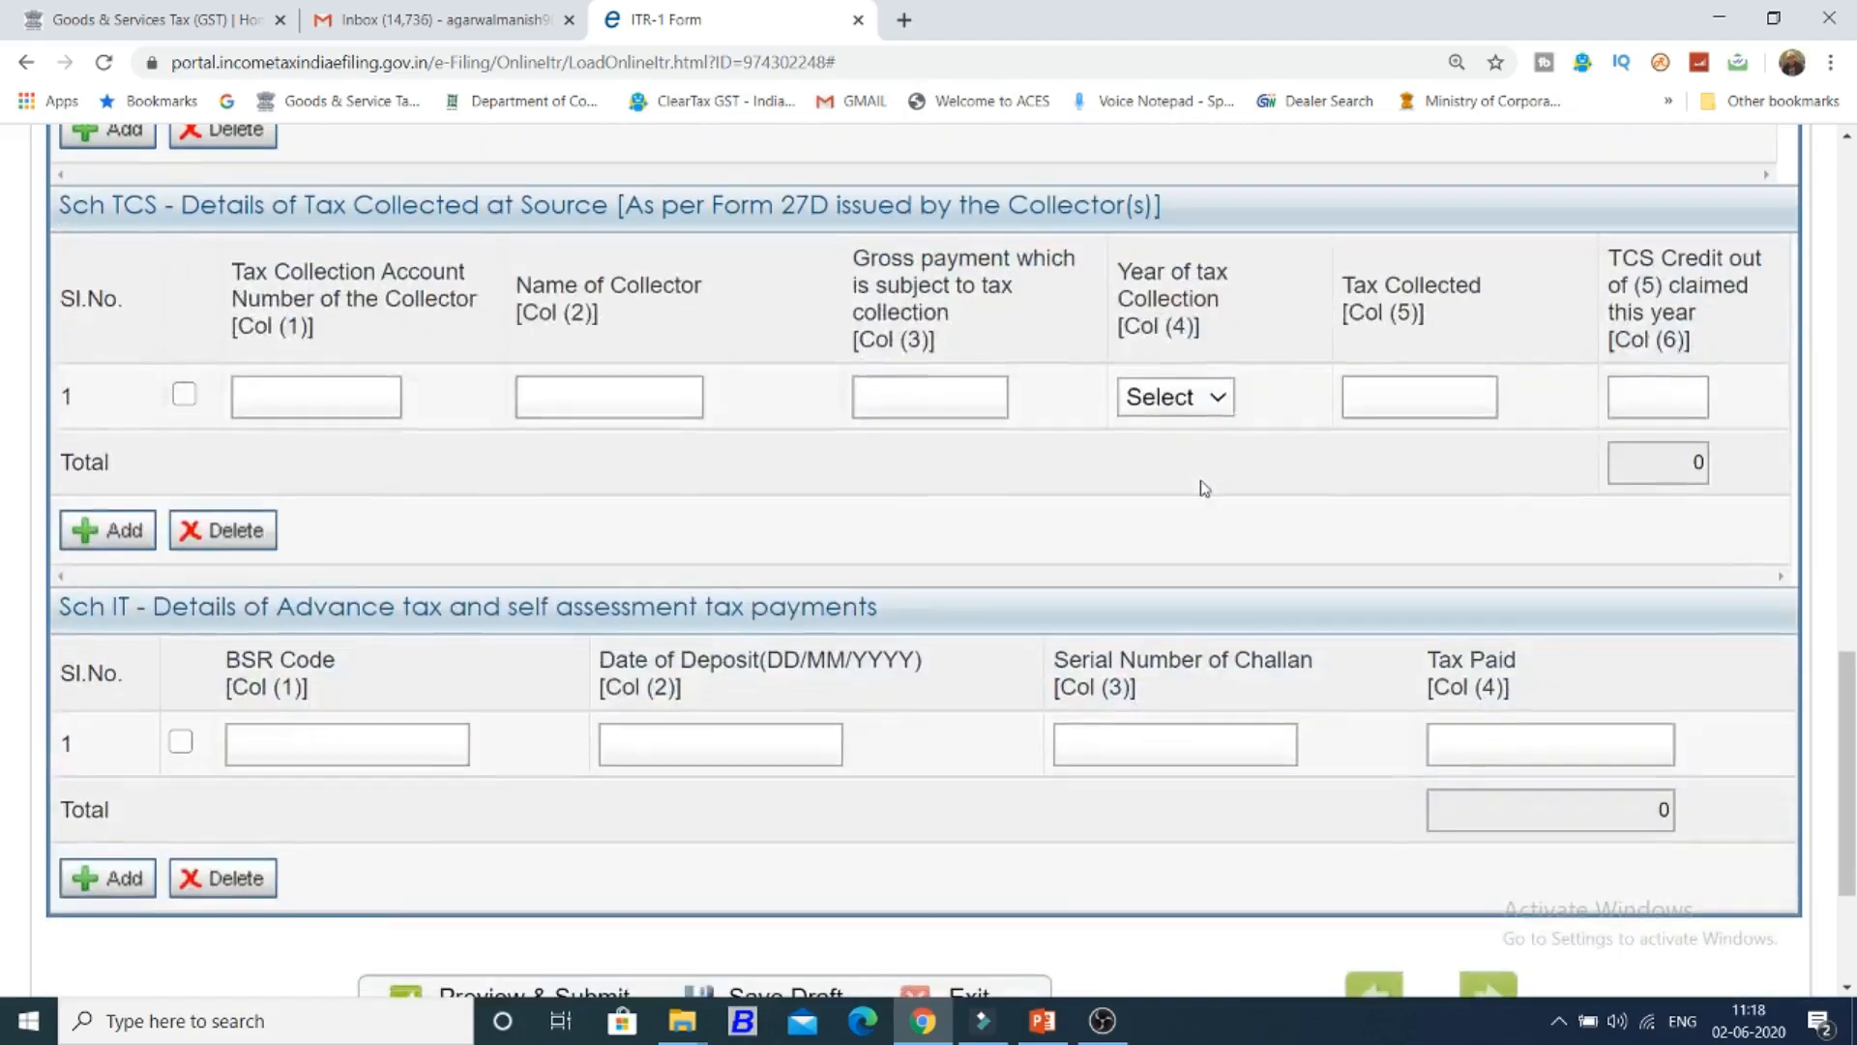
scroll(1204, 488, "down", 1)
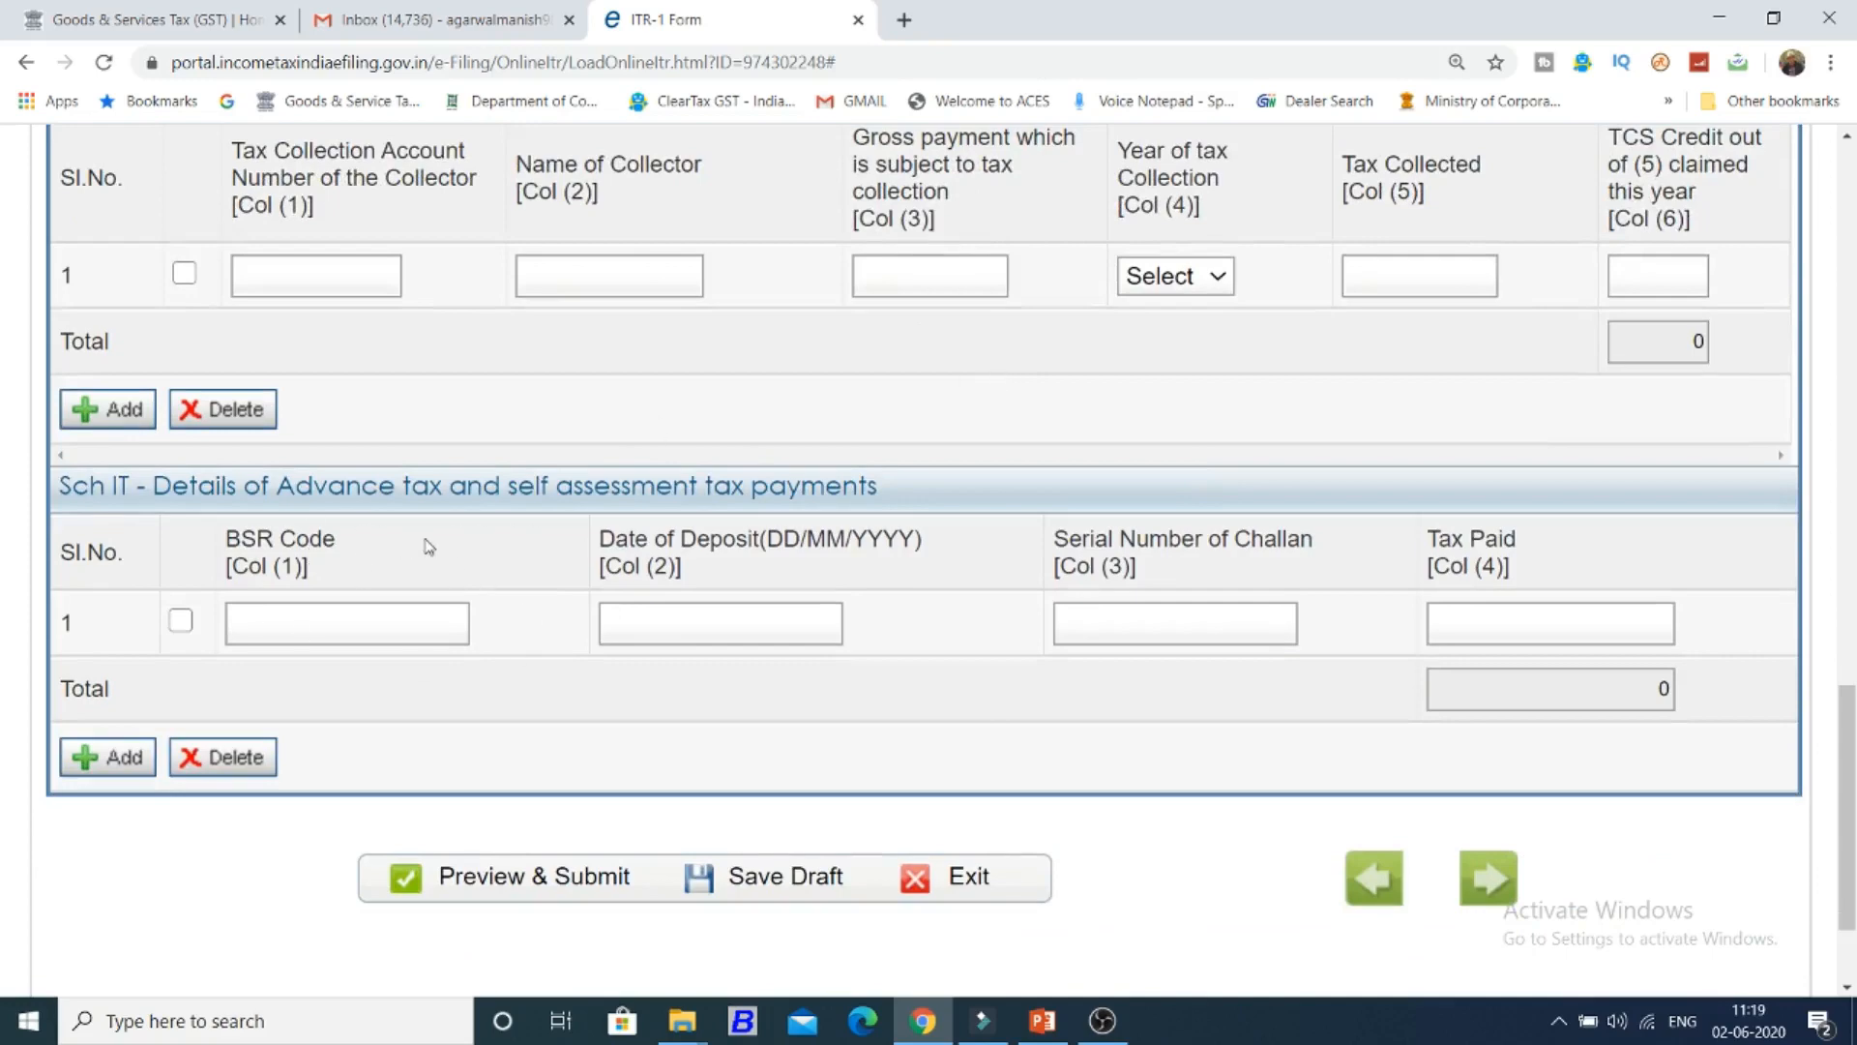
scroll(429, 546, "down", 1)
left_click(778, 756)
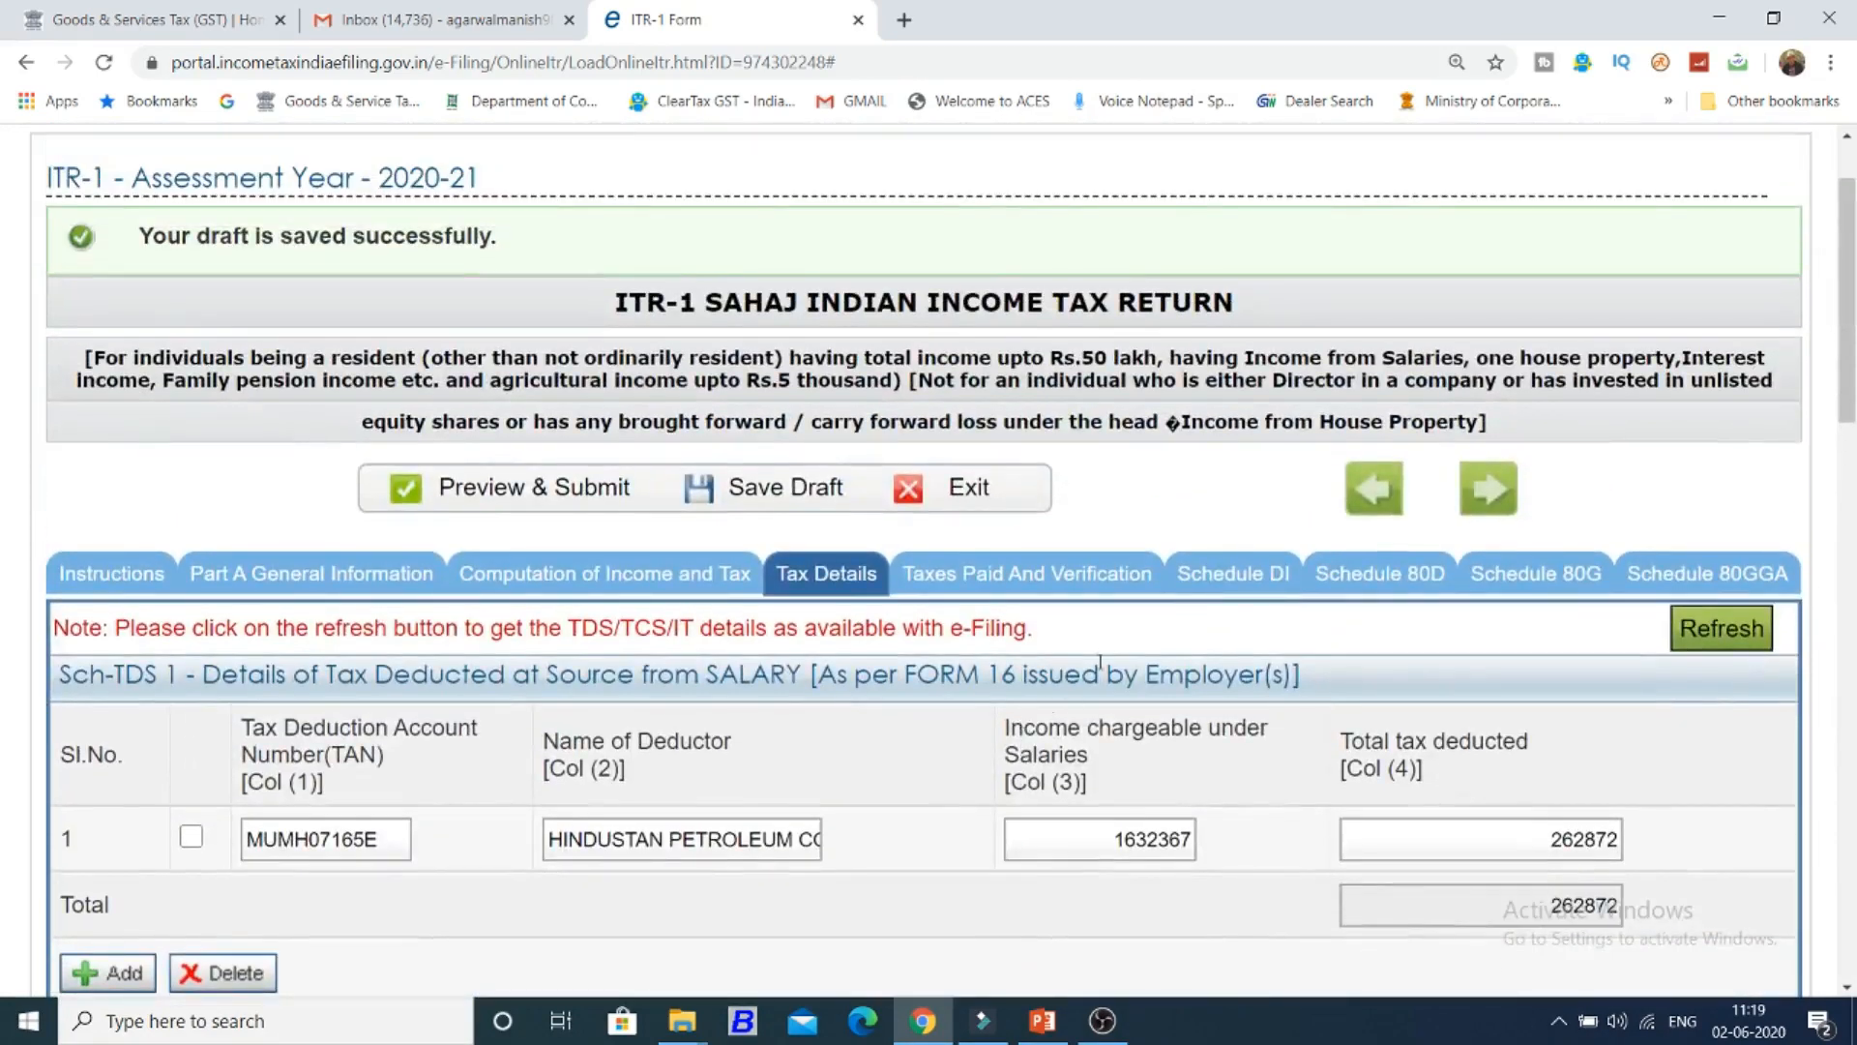
Check the TDS claimed, total taxes paid and refund in Taxes Paid And Verification against Tax Details.
left_click(1100, 582)
scroll(1100, 582, "down", 4)
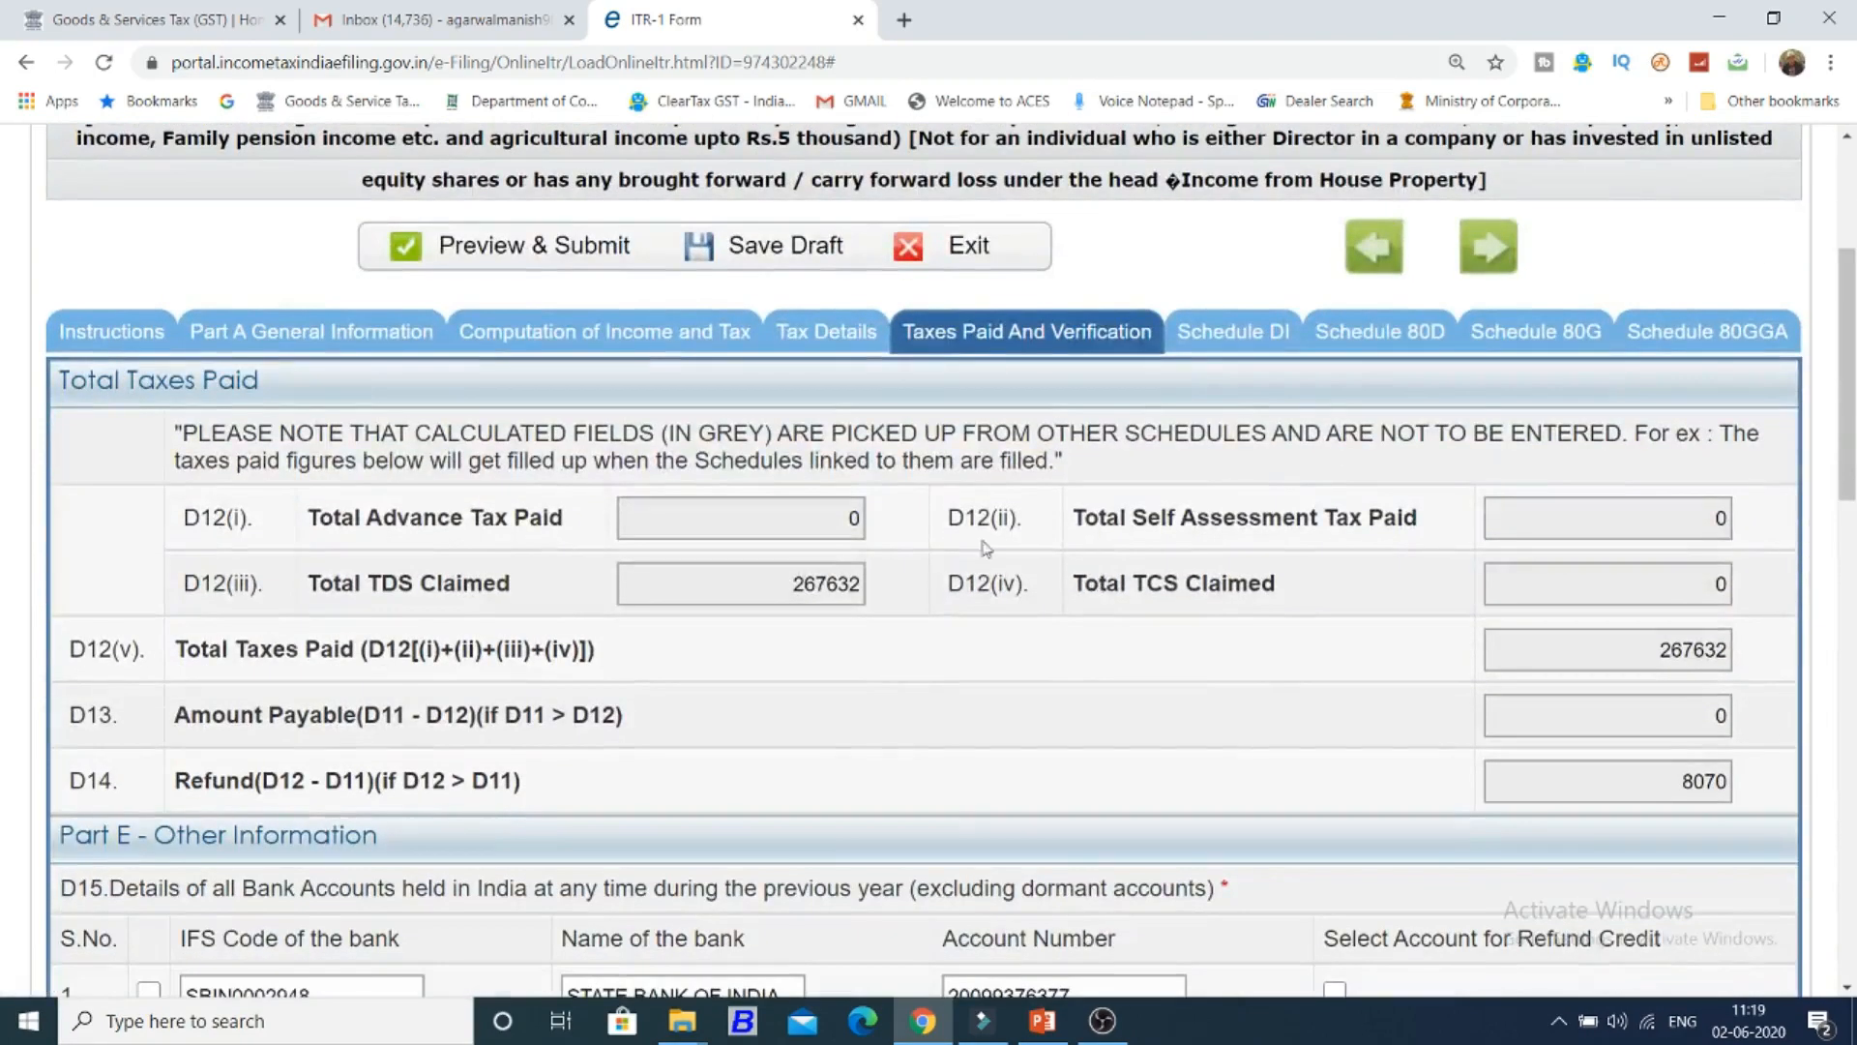
left_click(840, 338)
scroll(1020, 622, "down", 1)
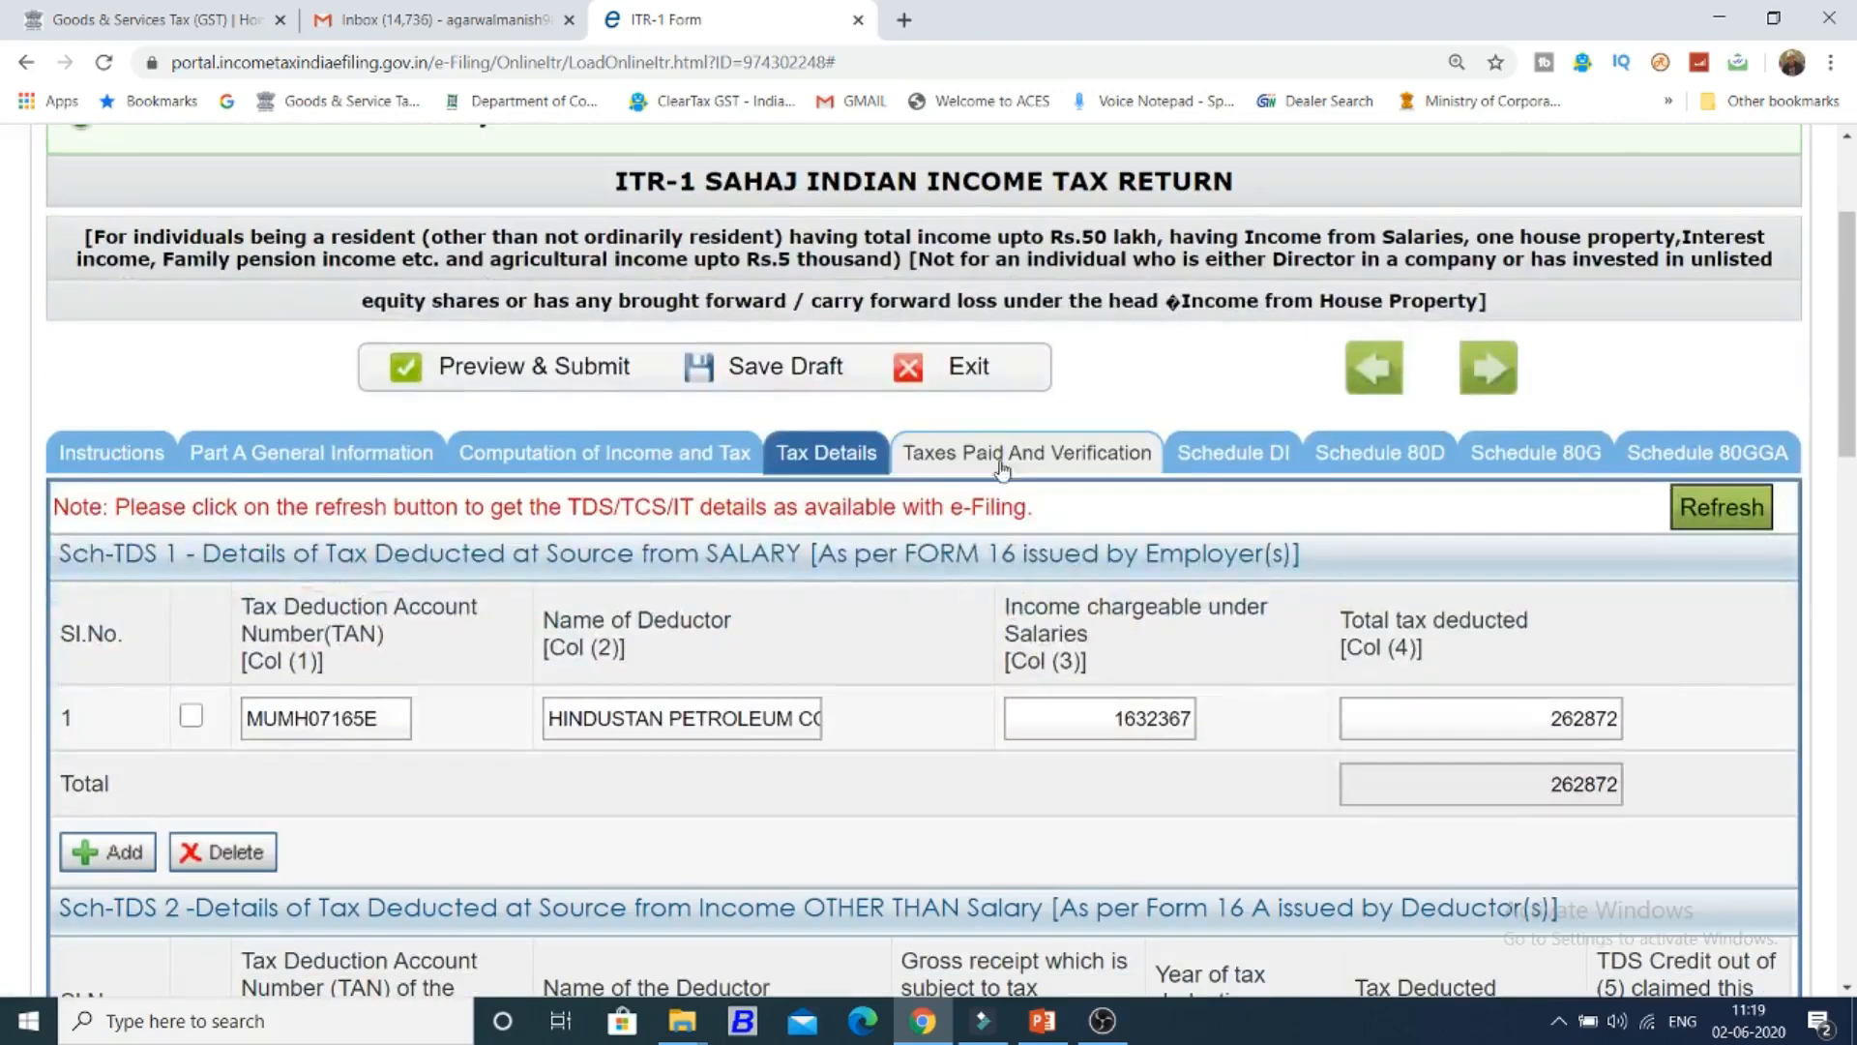
left_click(977, 463)
scroll(1322, 676, "down", 1)
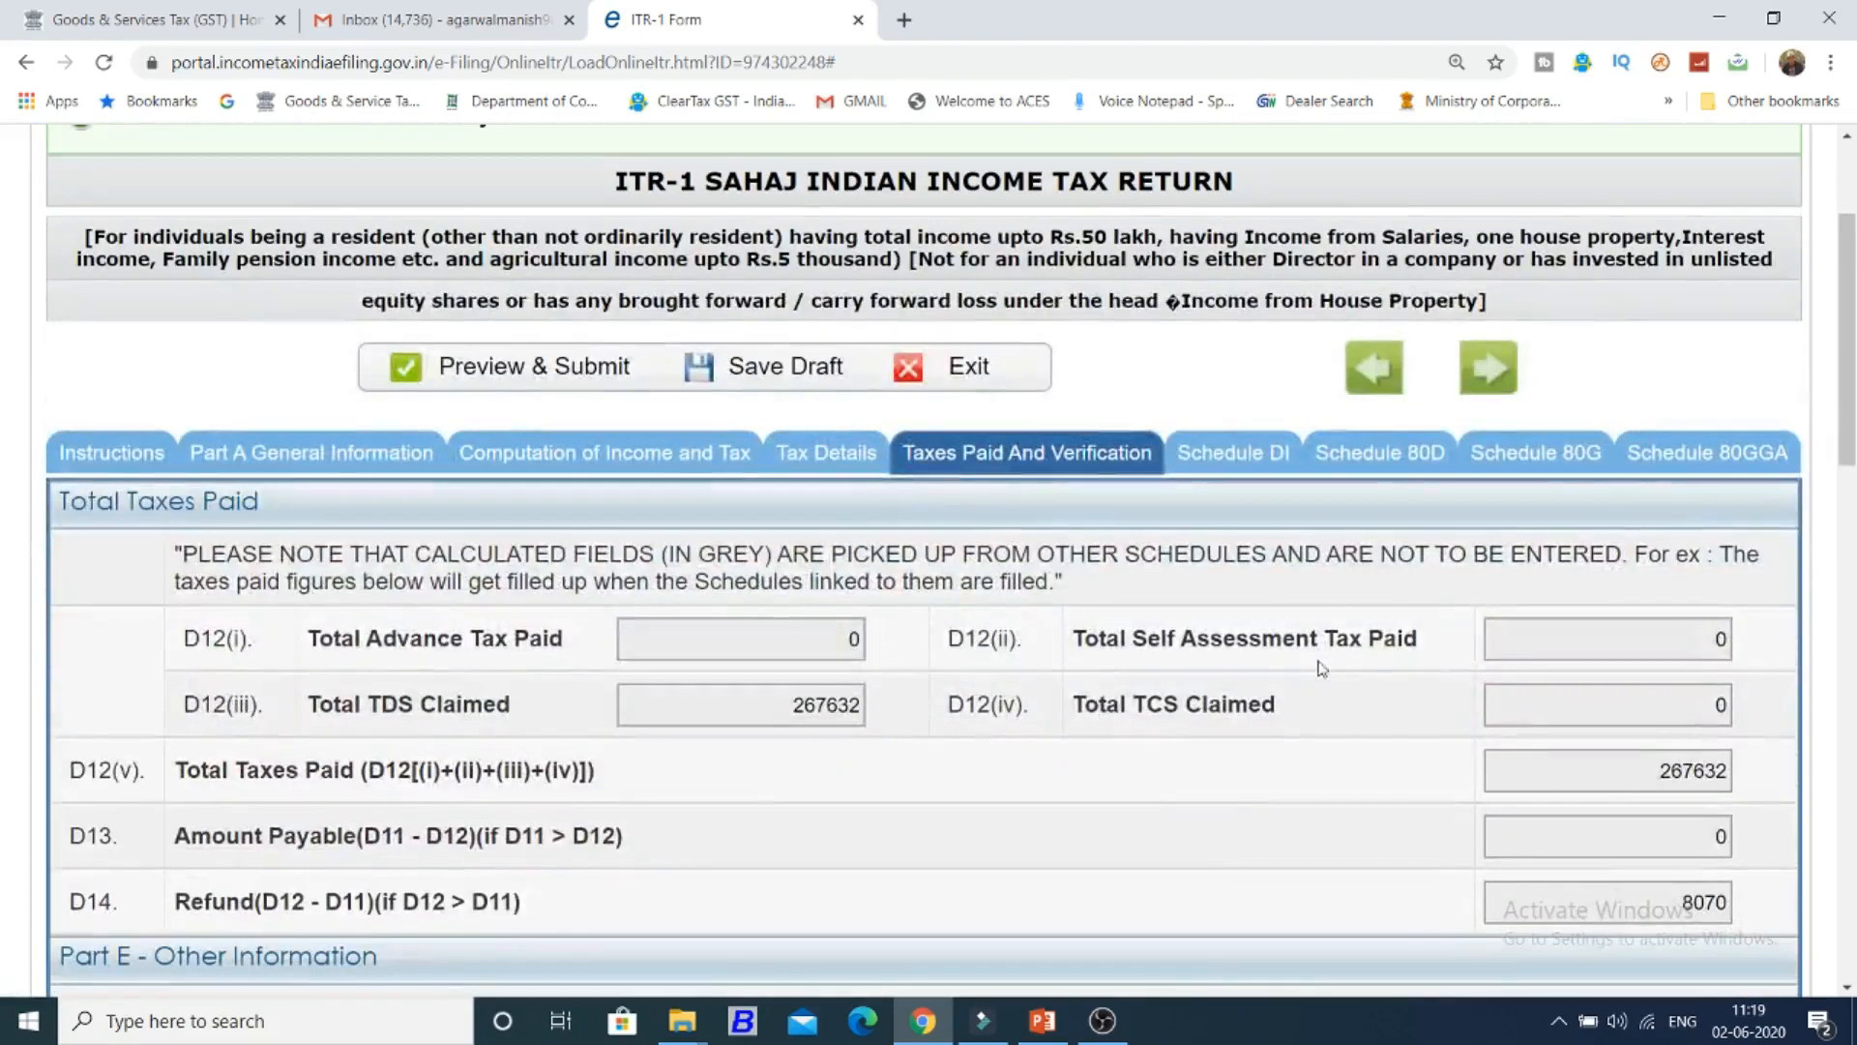
scroll(1321, 668, "down", 1)
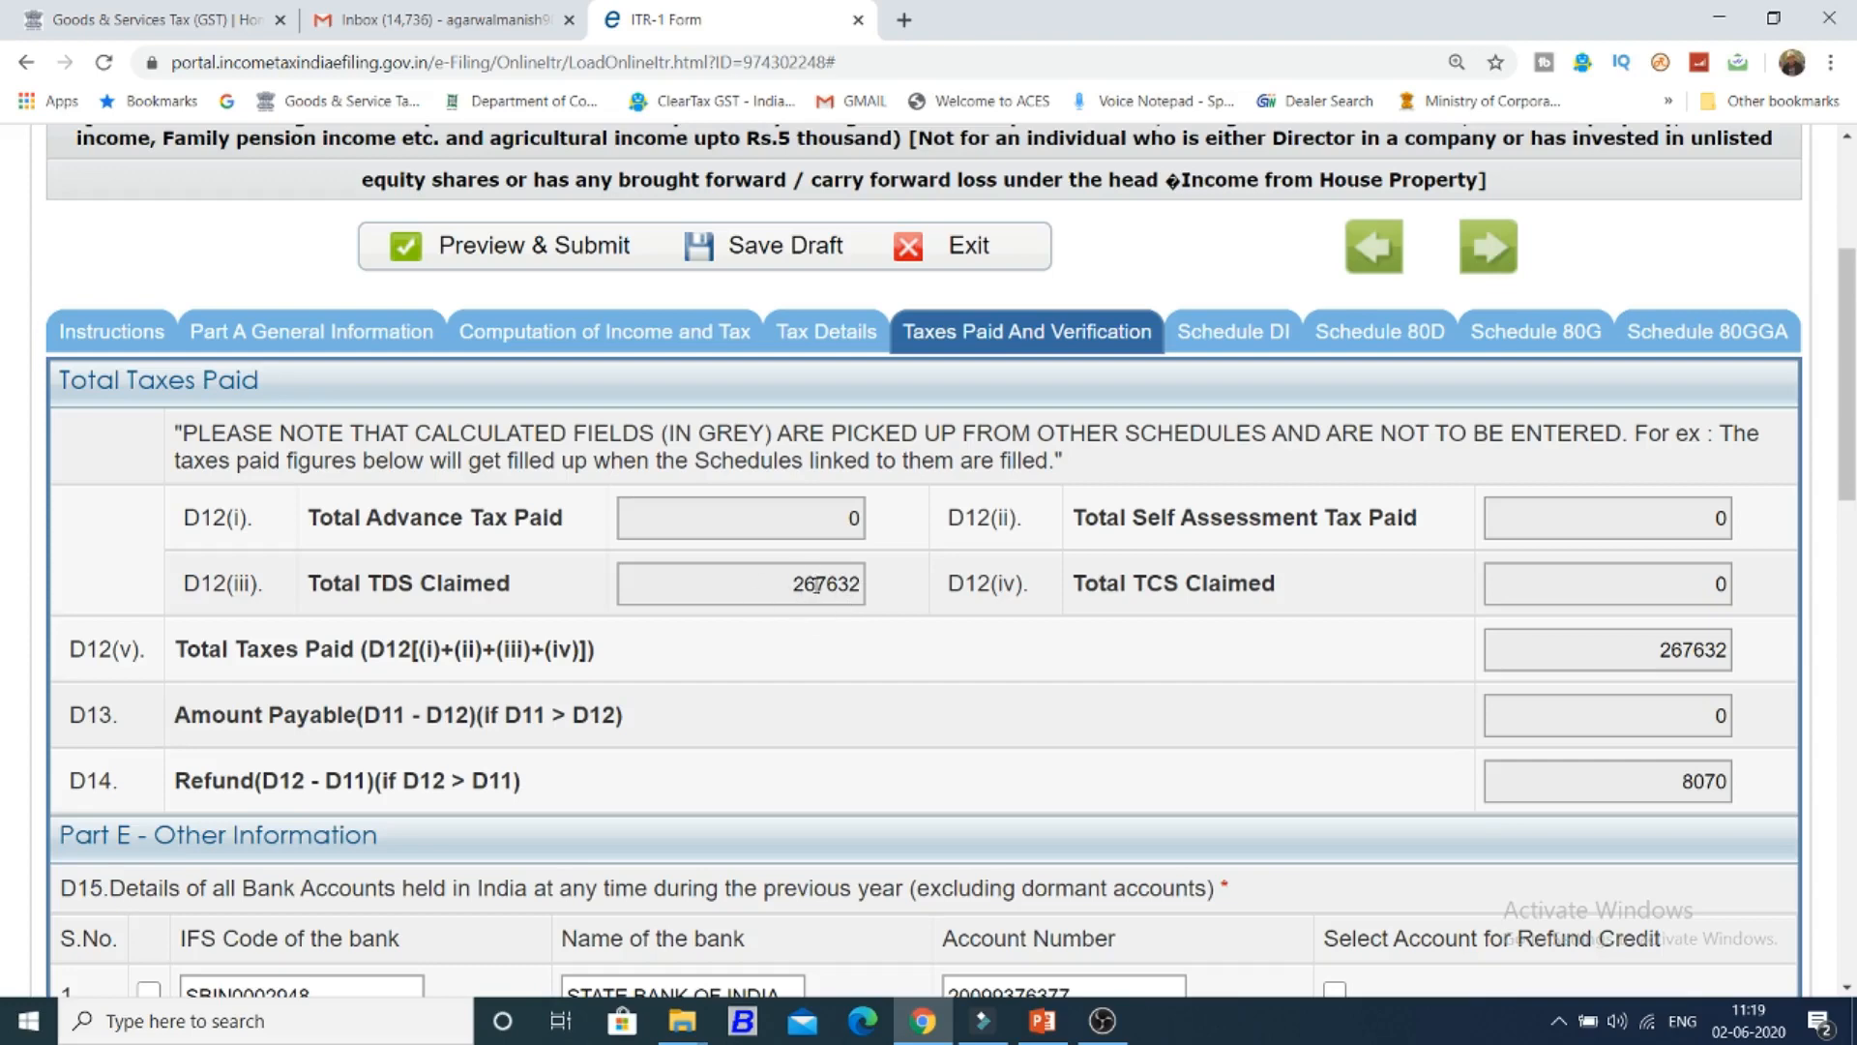
Review the total taxes paid, the D15 bank account and refund credit fields, and the notes in Taxes Paid And Verification.
scroll(1391, 654, "up", 1)
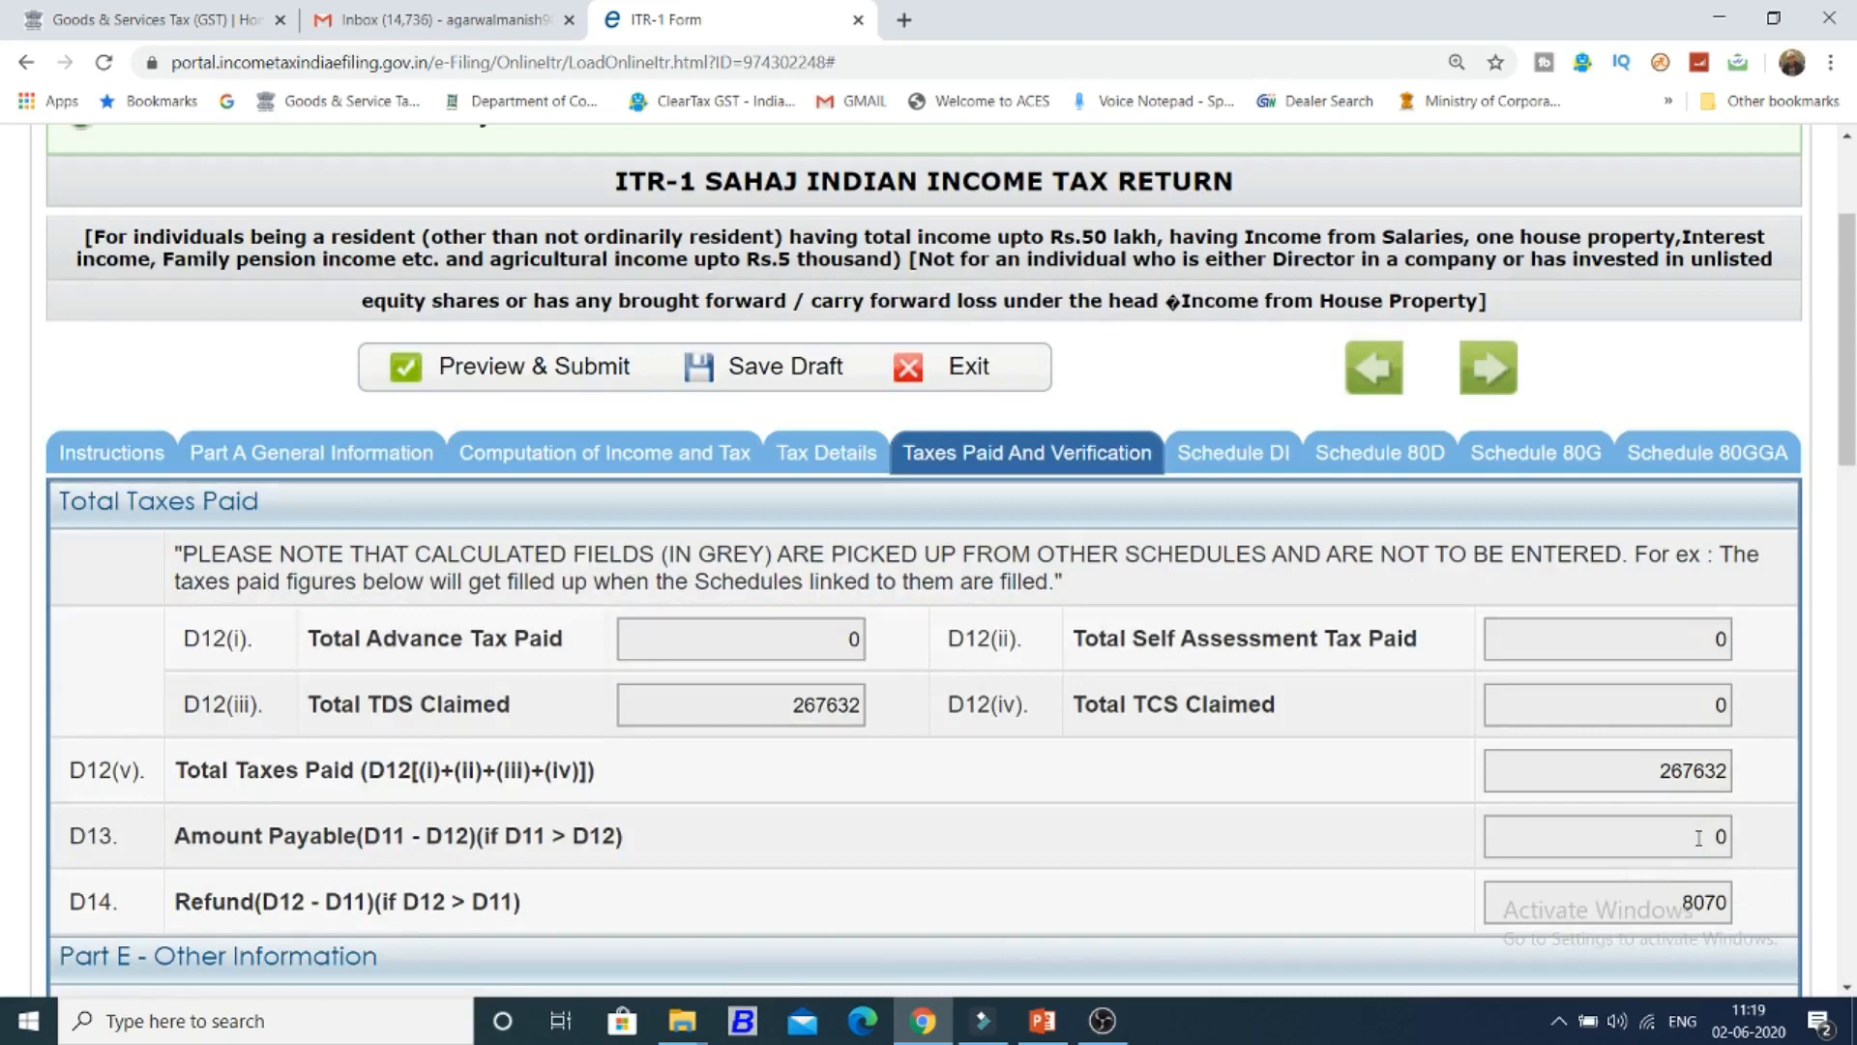
scroll(365, 485, "down", 6)
scroll(358, 484, "up", 1)
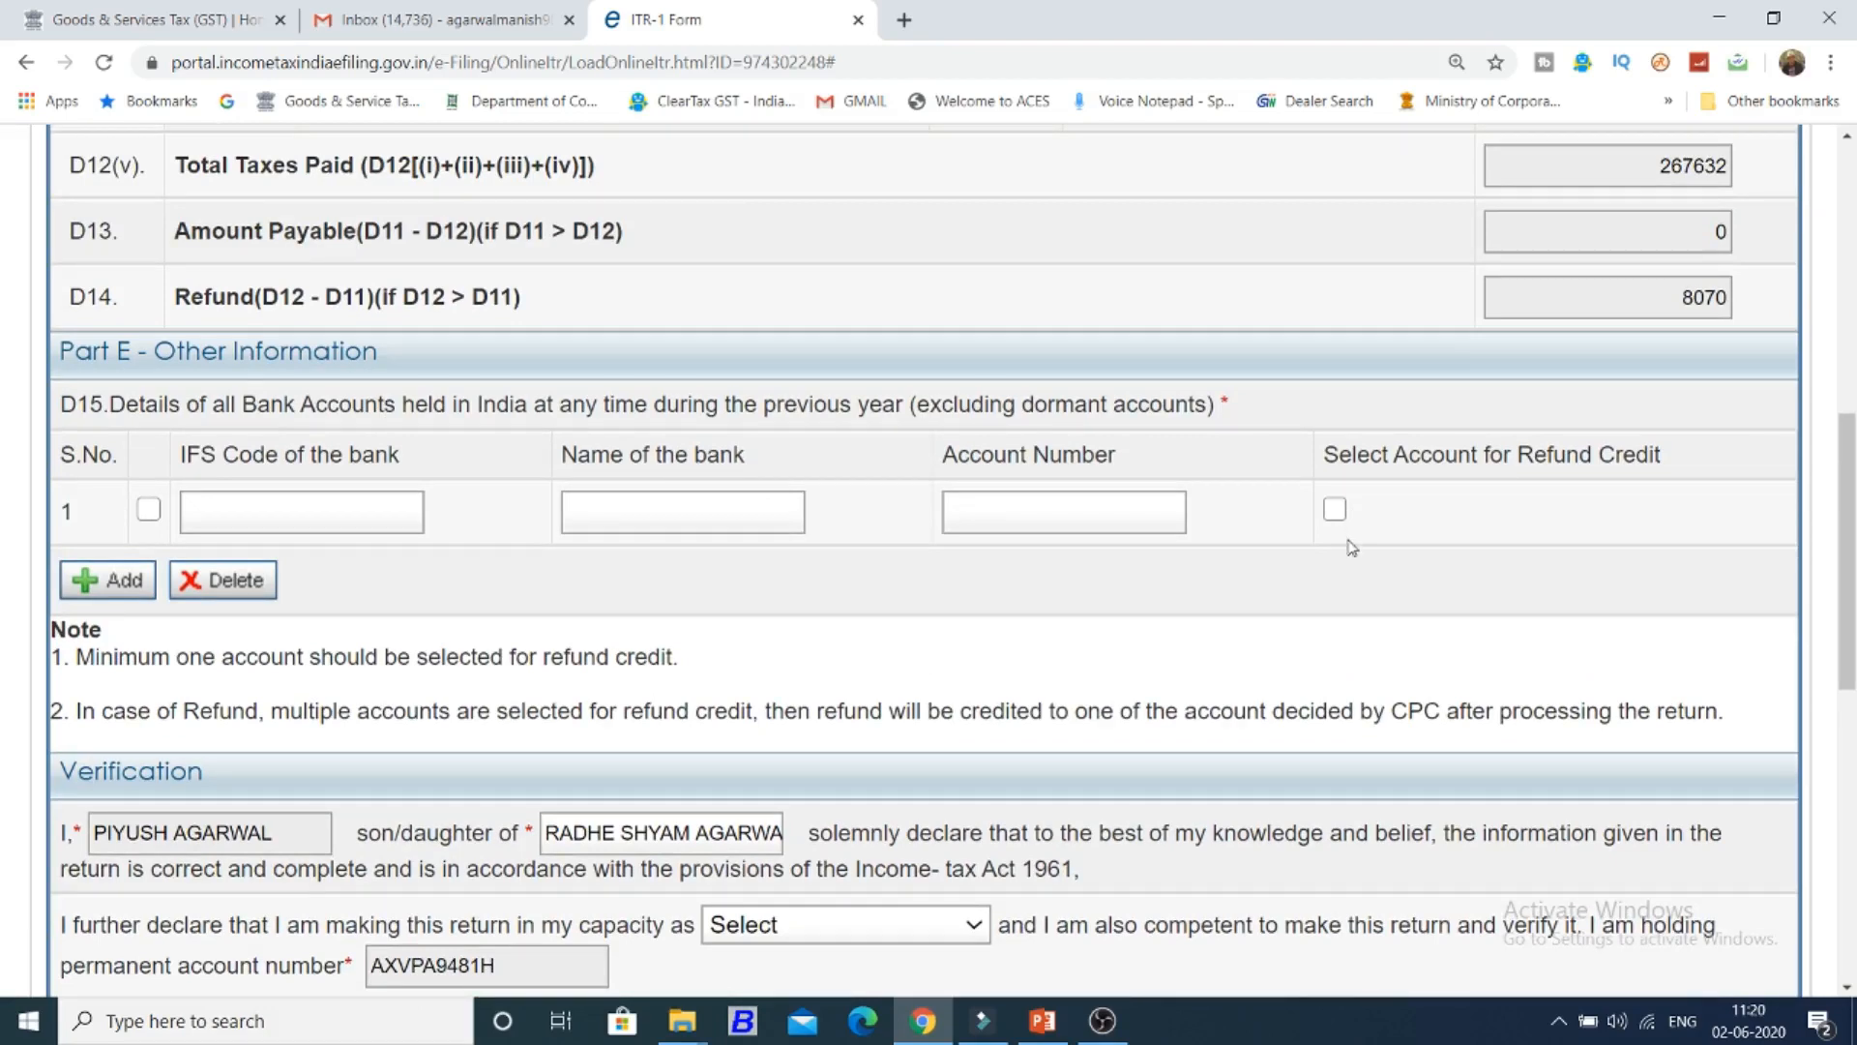
scroll(1297, 617, "up", 3)
scroll(1645, 542, "down", 2)
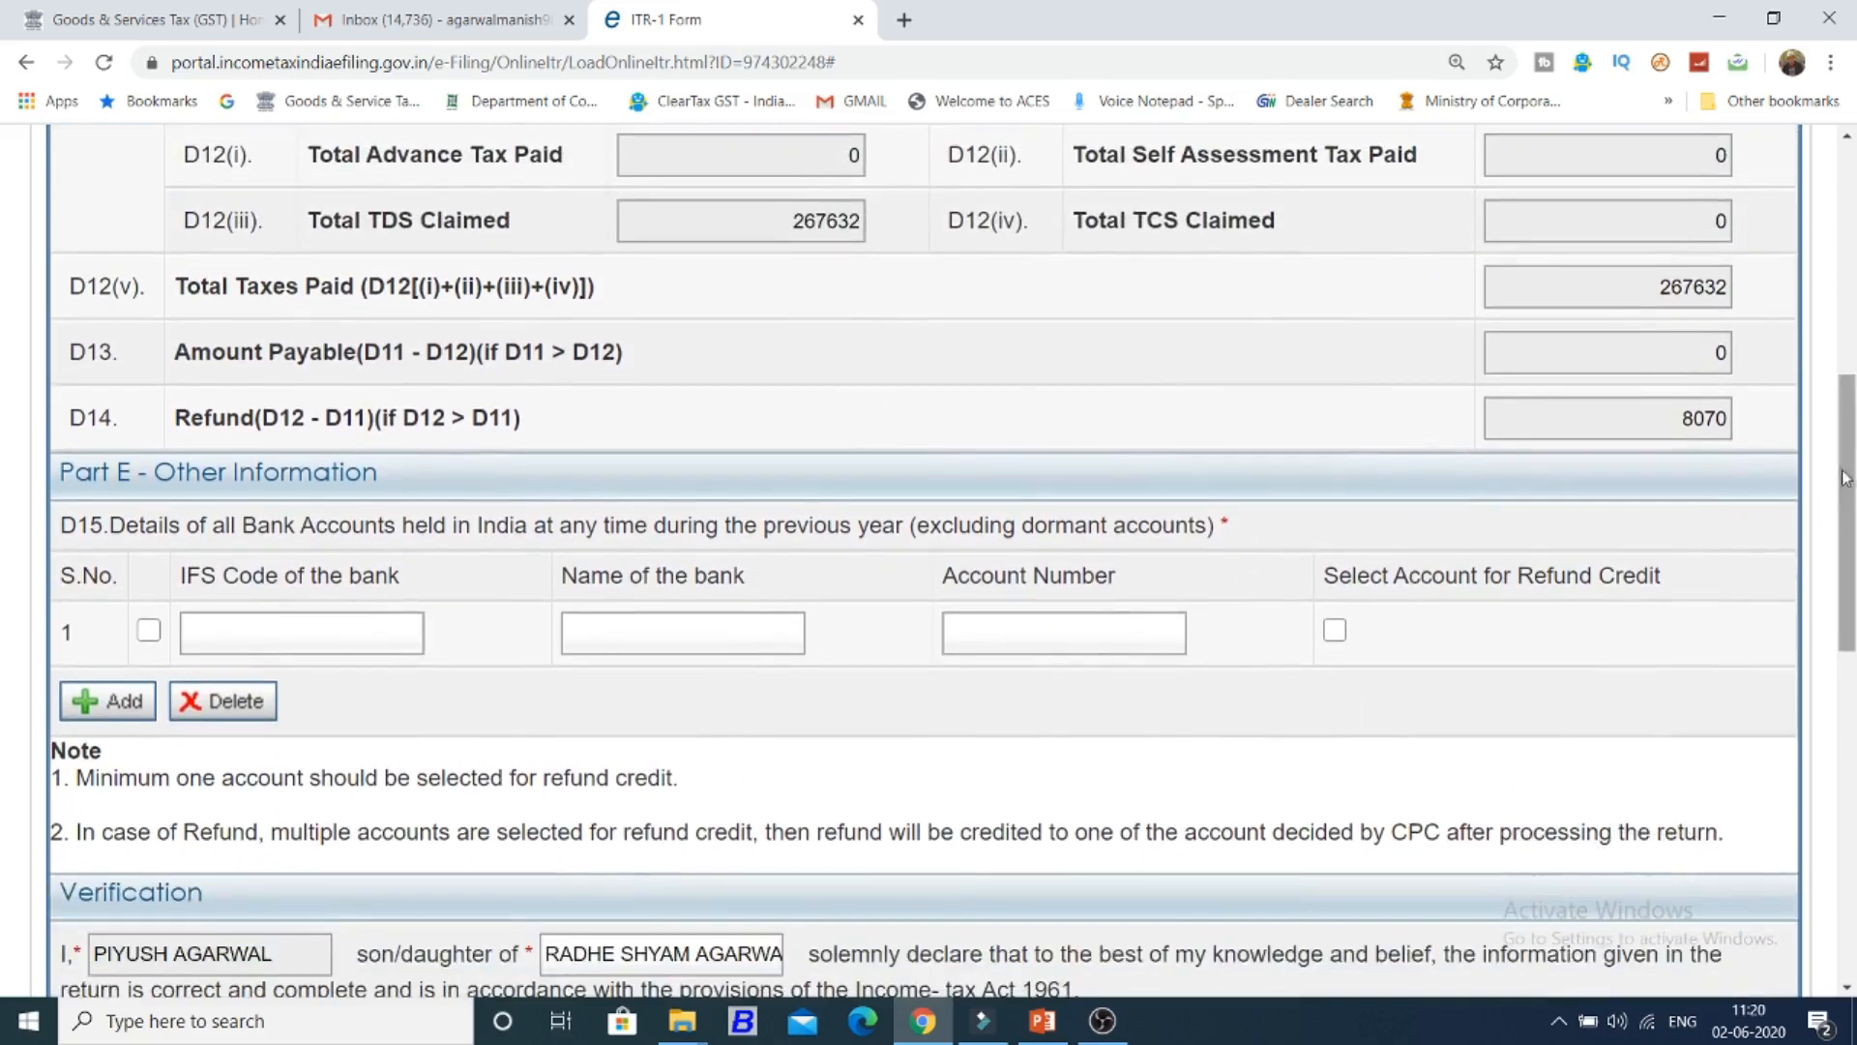
left_click_drag(1849, 474, 1850, 483)
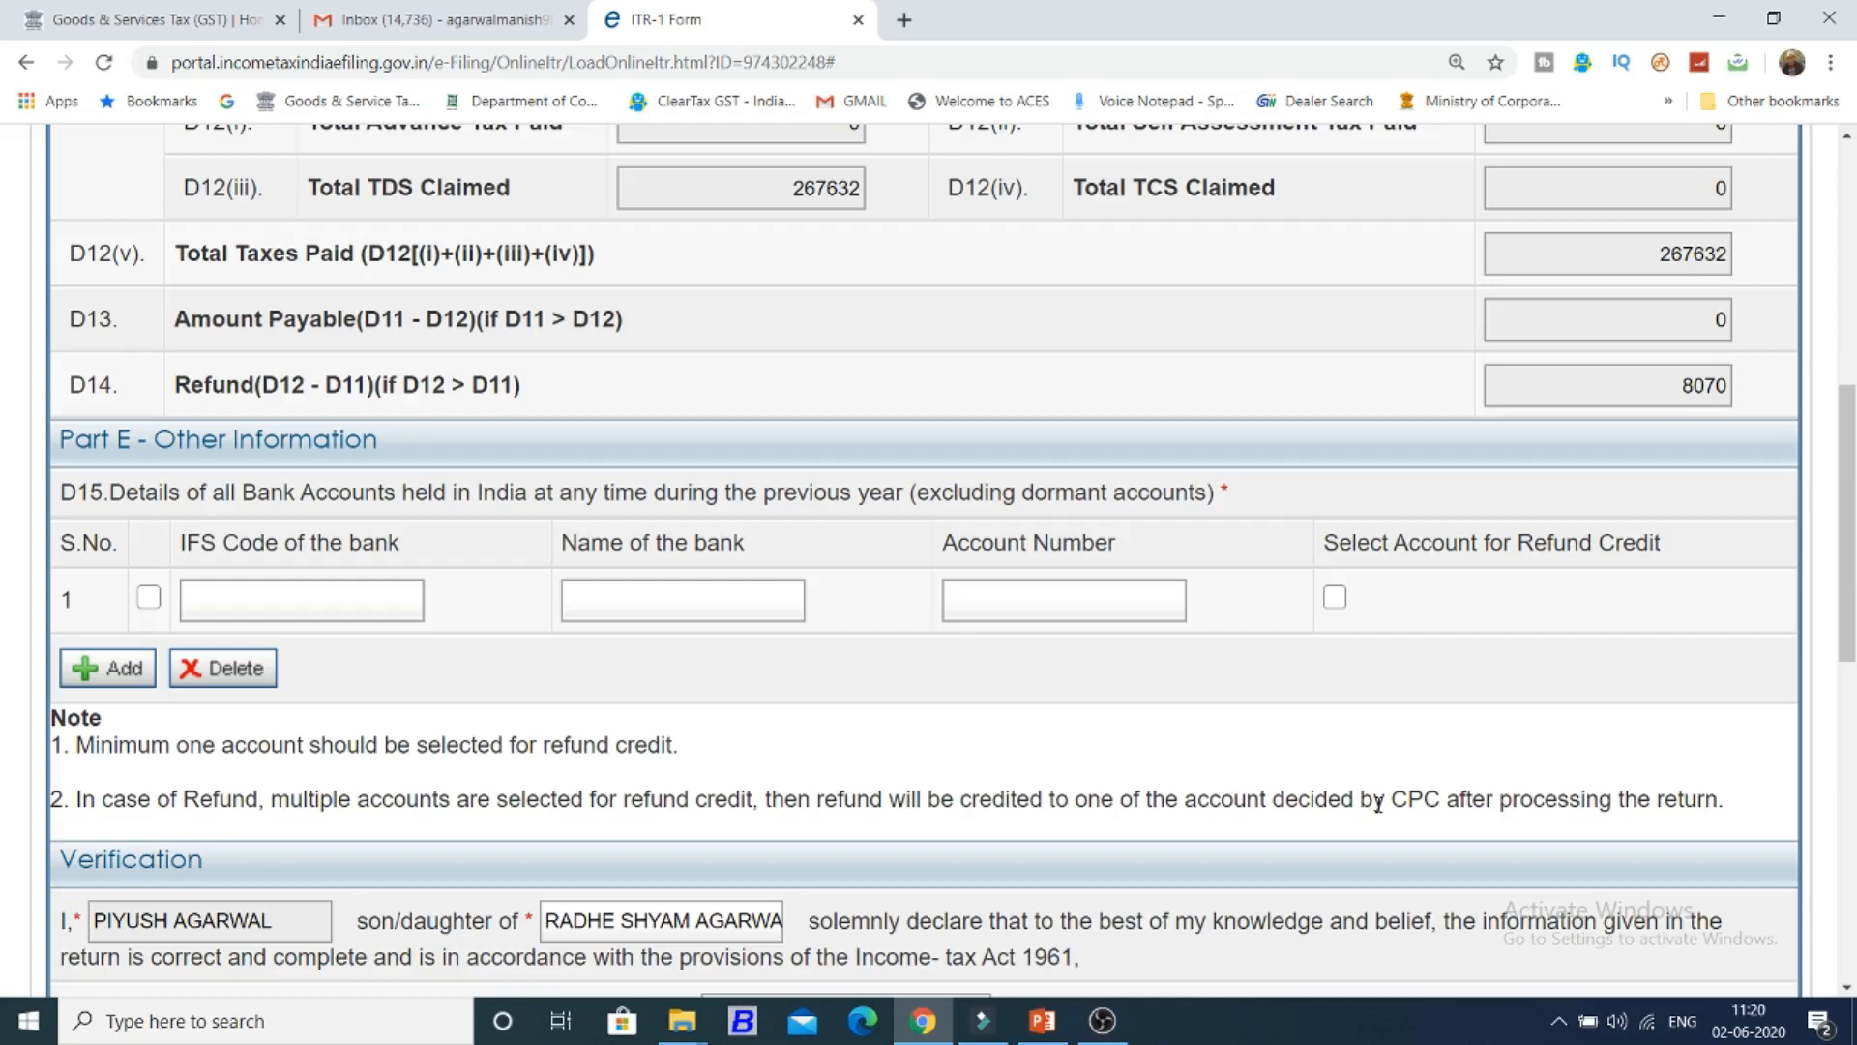
scroll(1378, 803, "up", 8)
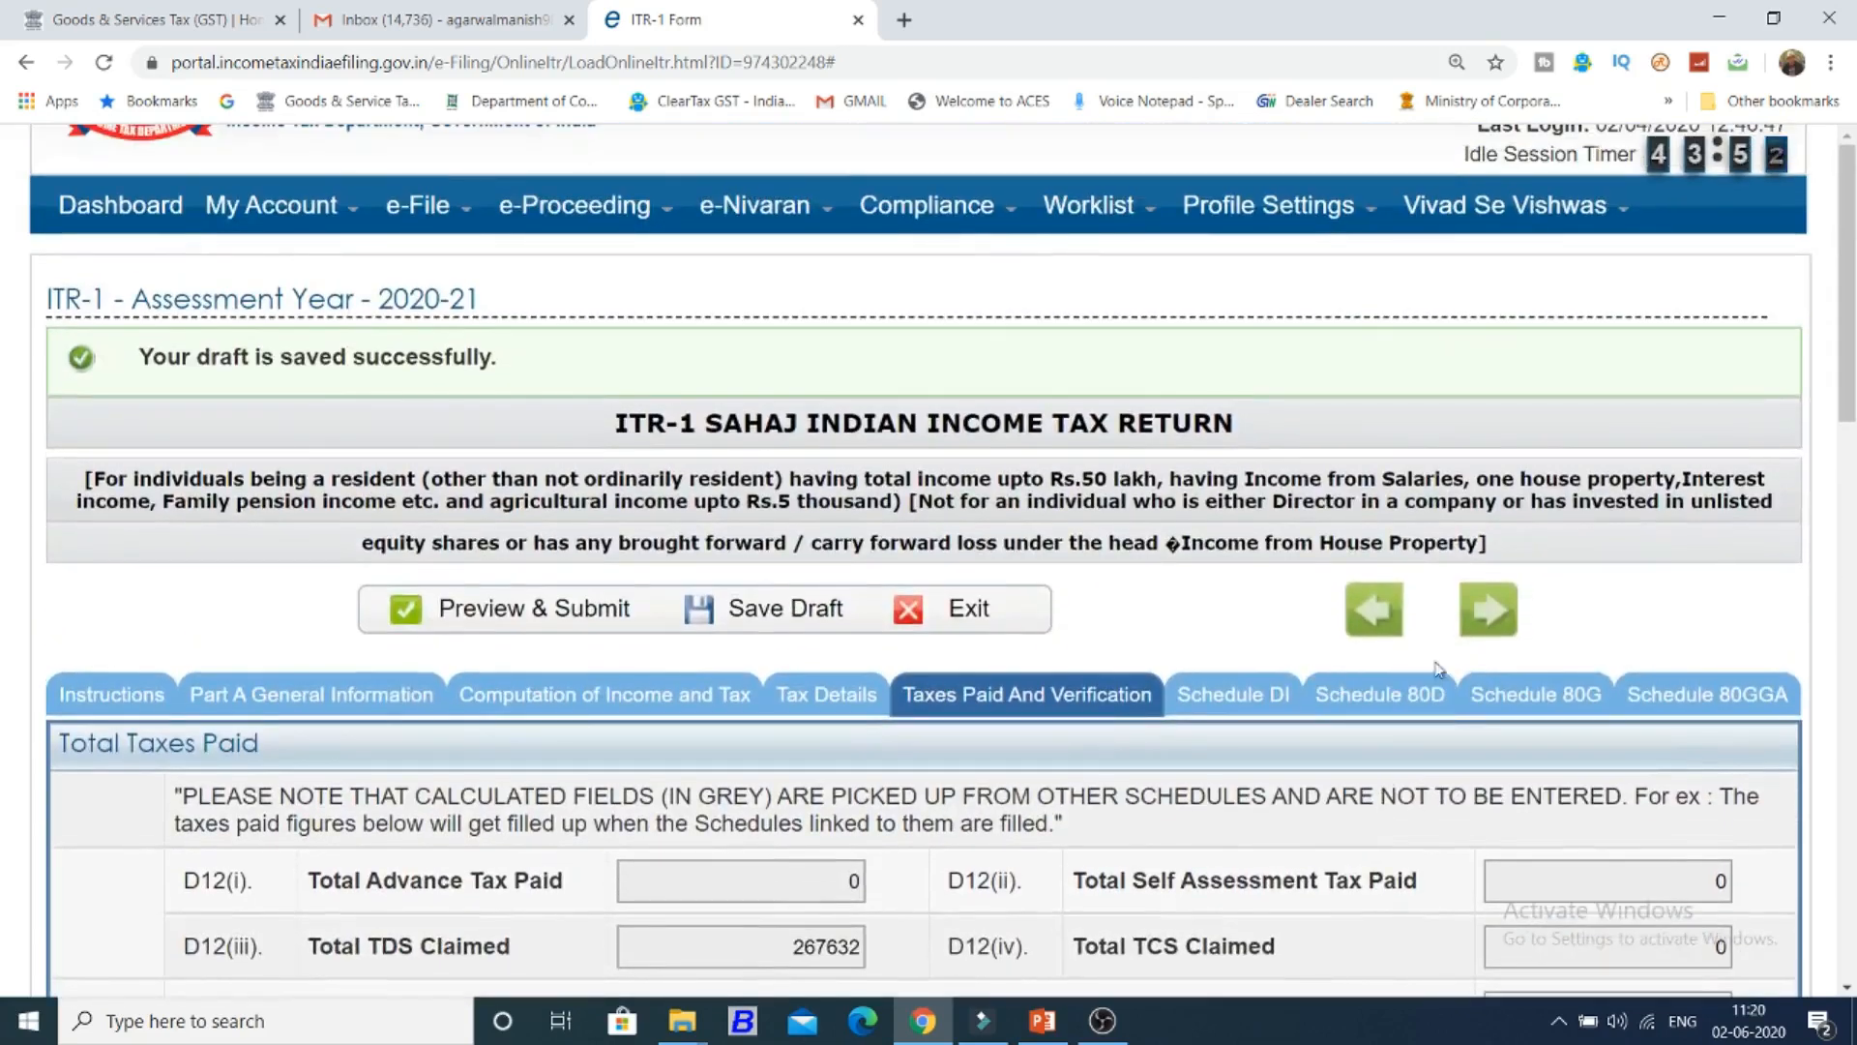
Look through Schedule DI and Schedule 80D, and examine donation tables A to E and the donee PAN note in Schedule 80G.
left_click(1287, 714)
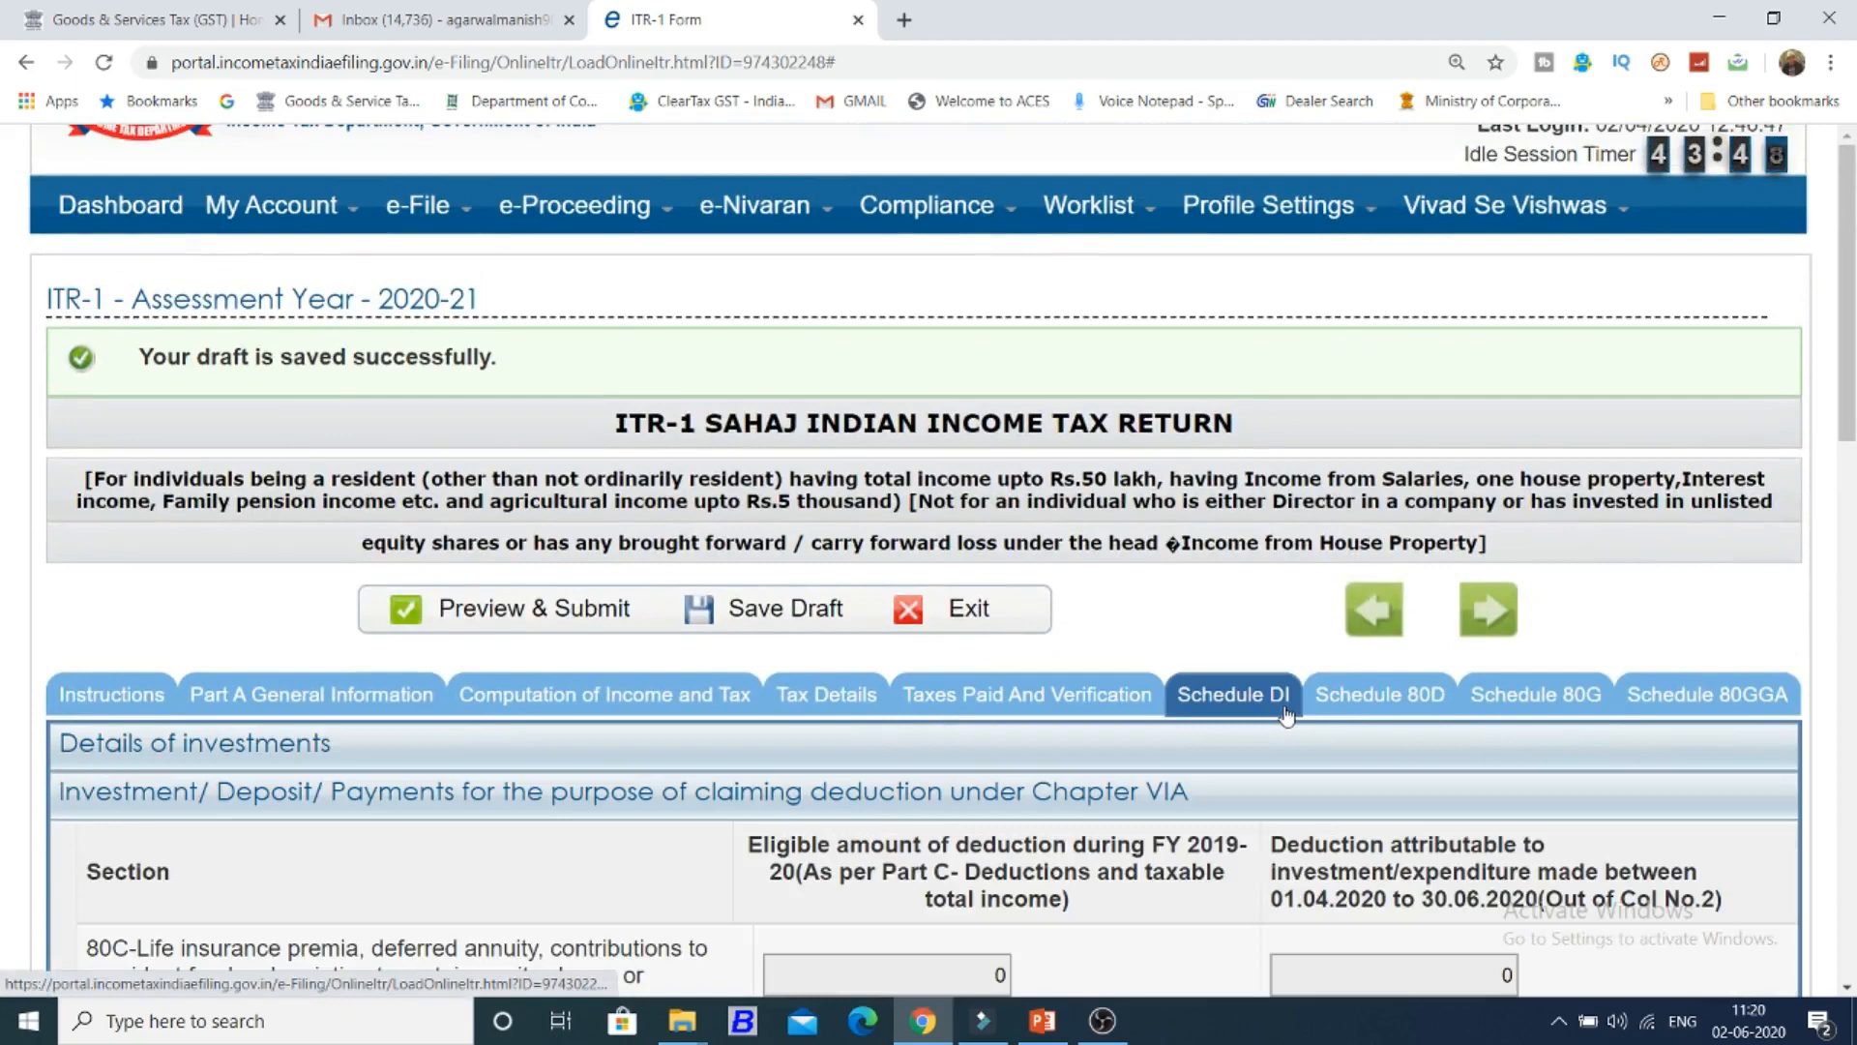
left_click(1371, 704)
left_click(1525, 697)
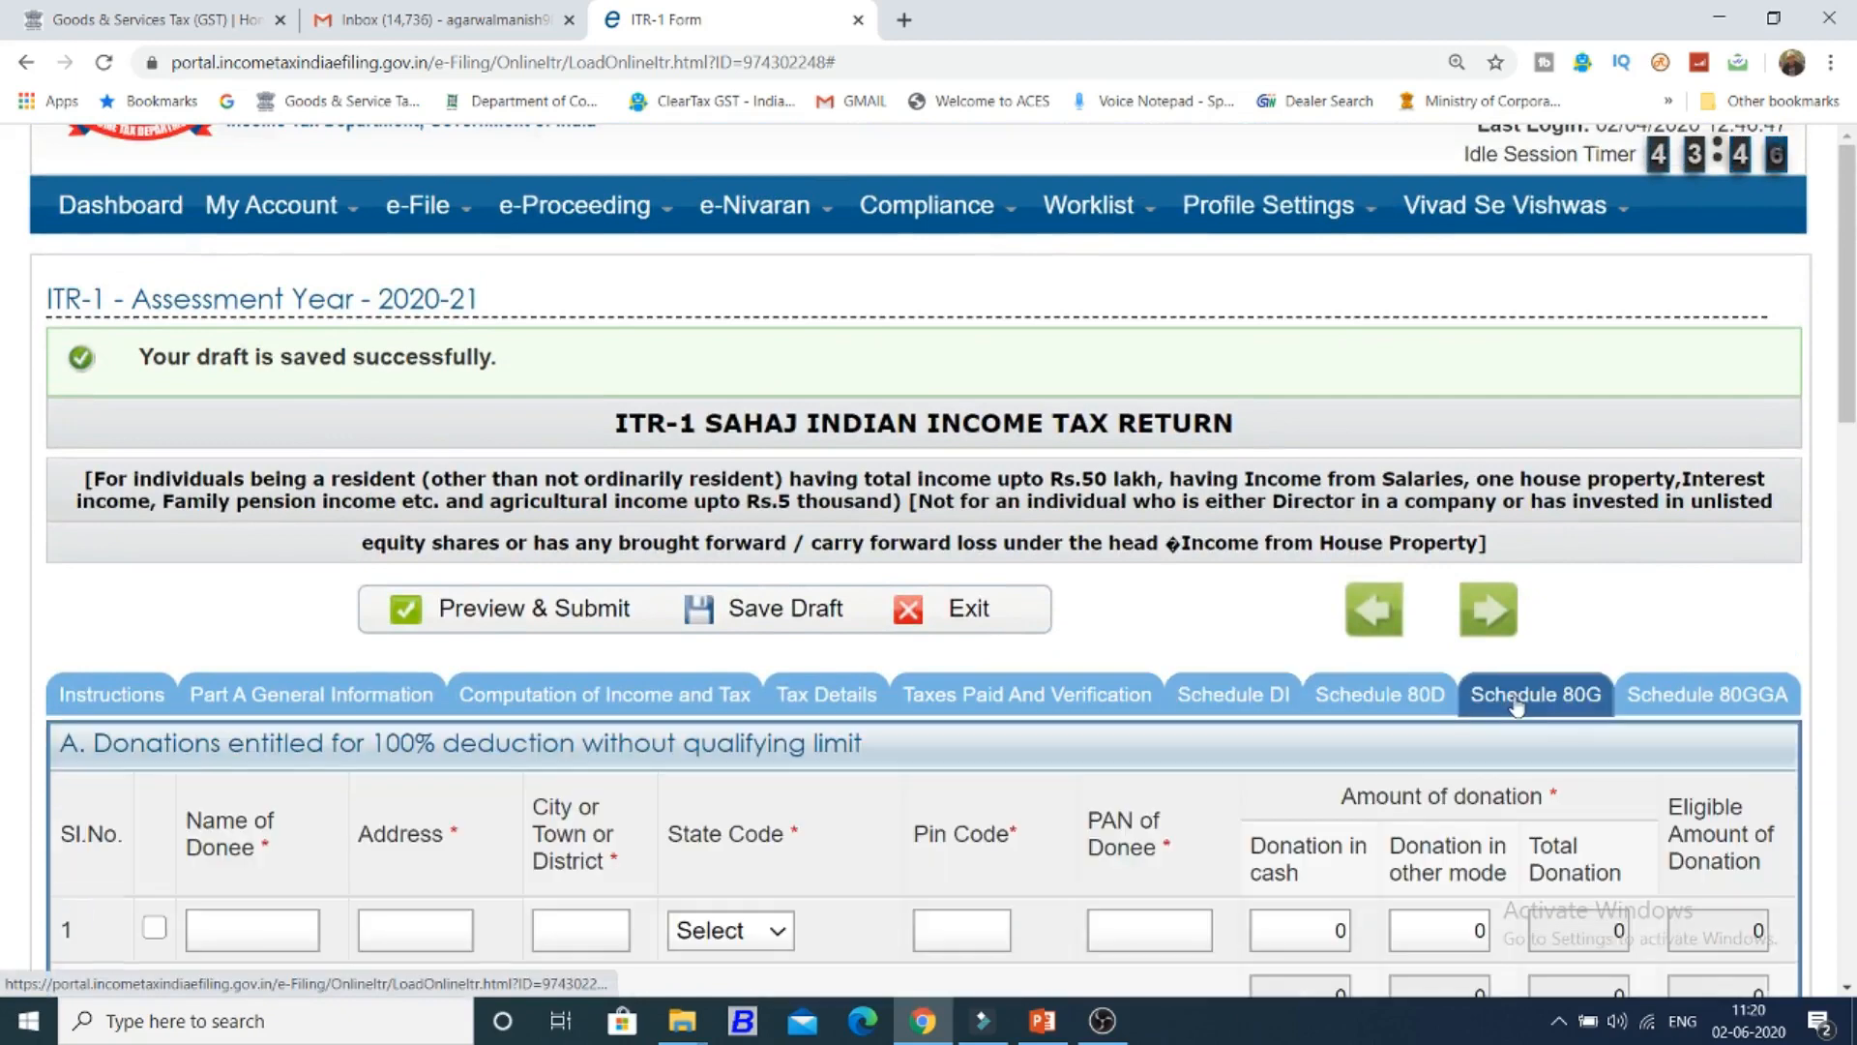
scroll(1525, 696, "down", 3)
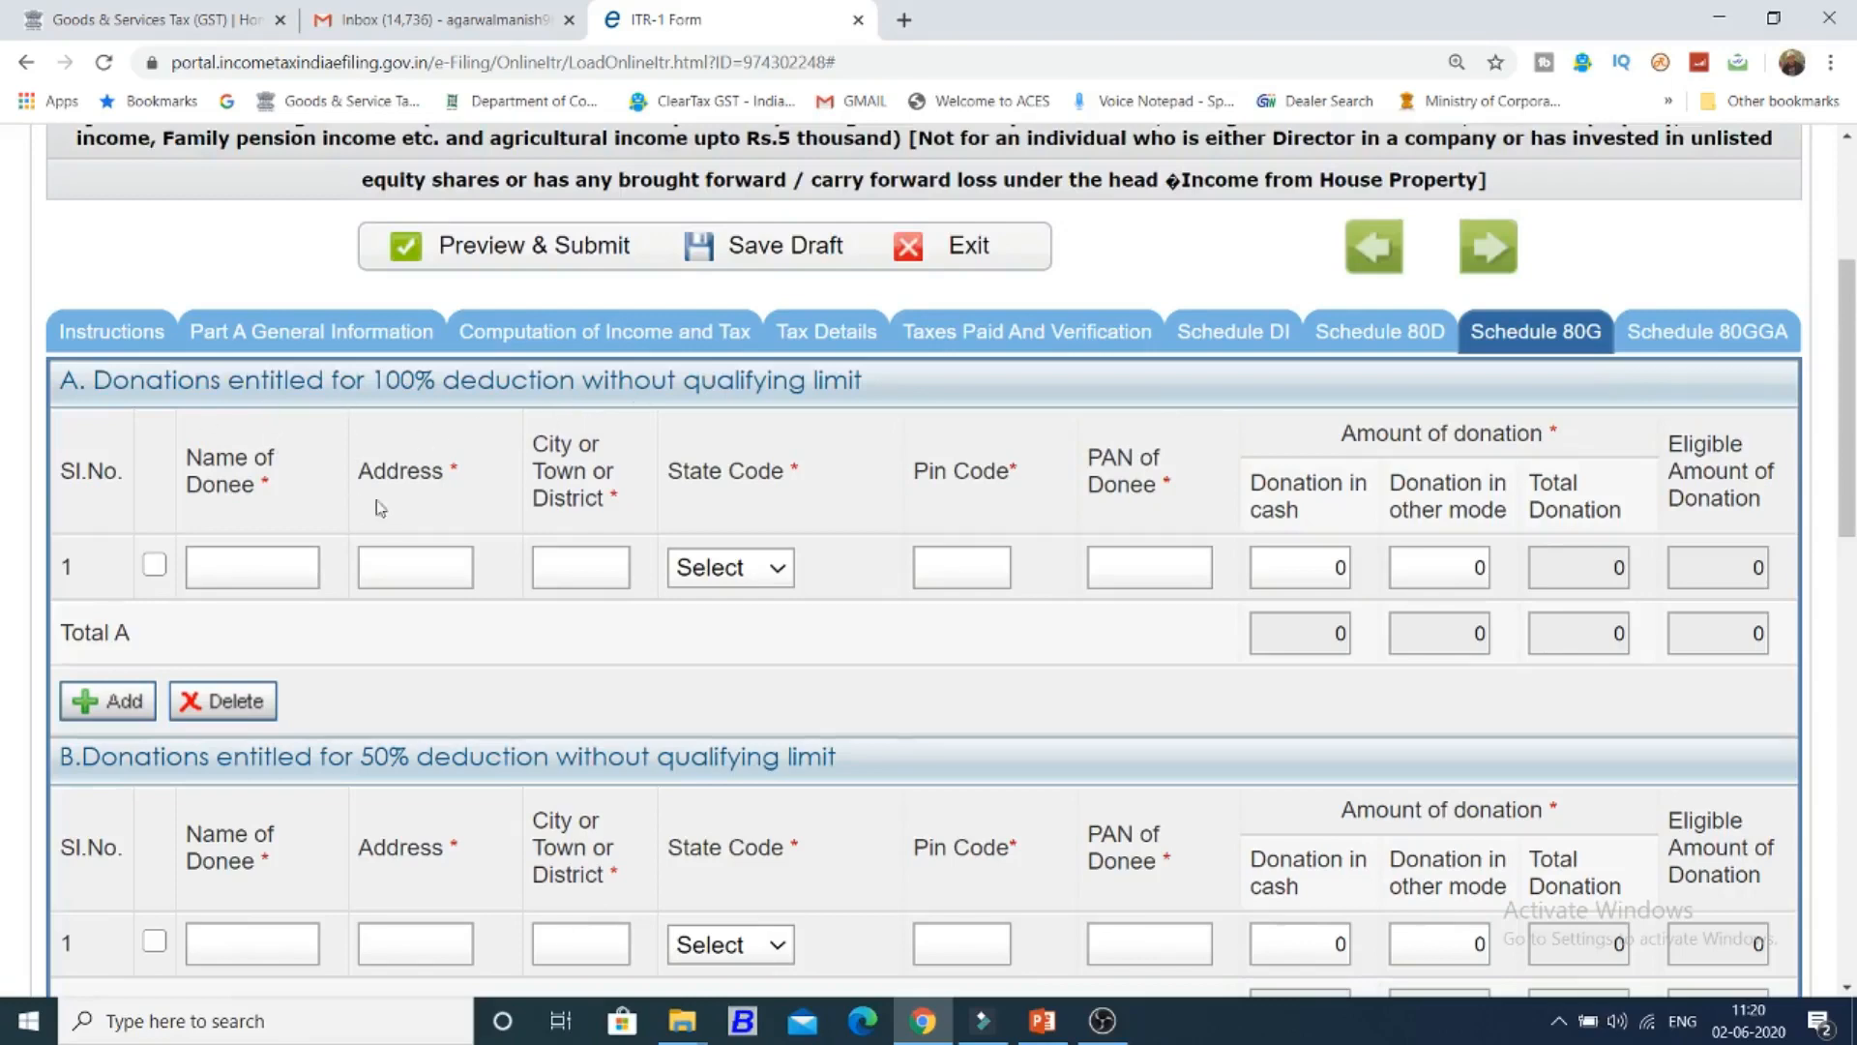
scroll(457, 535, "down", 2)
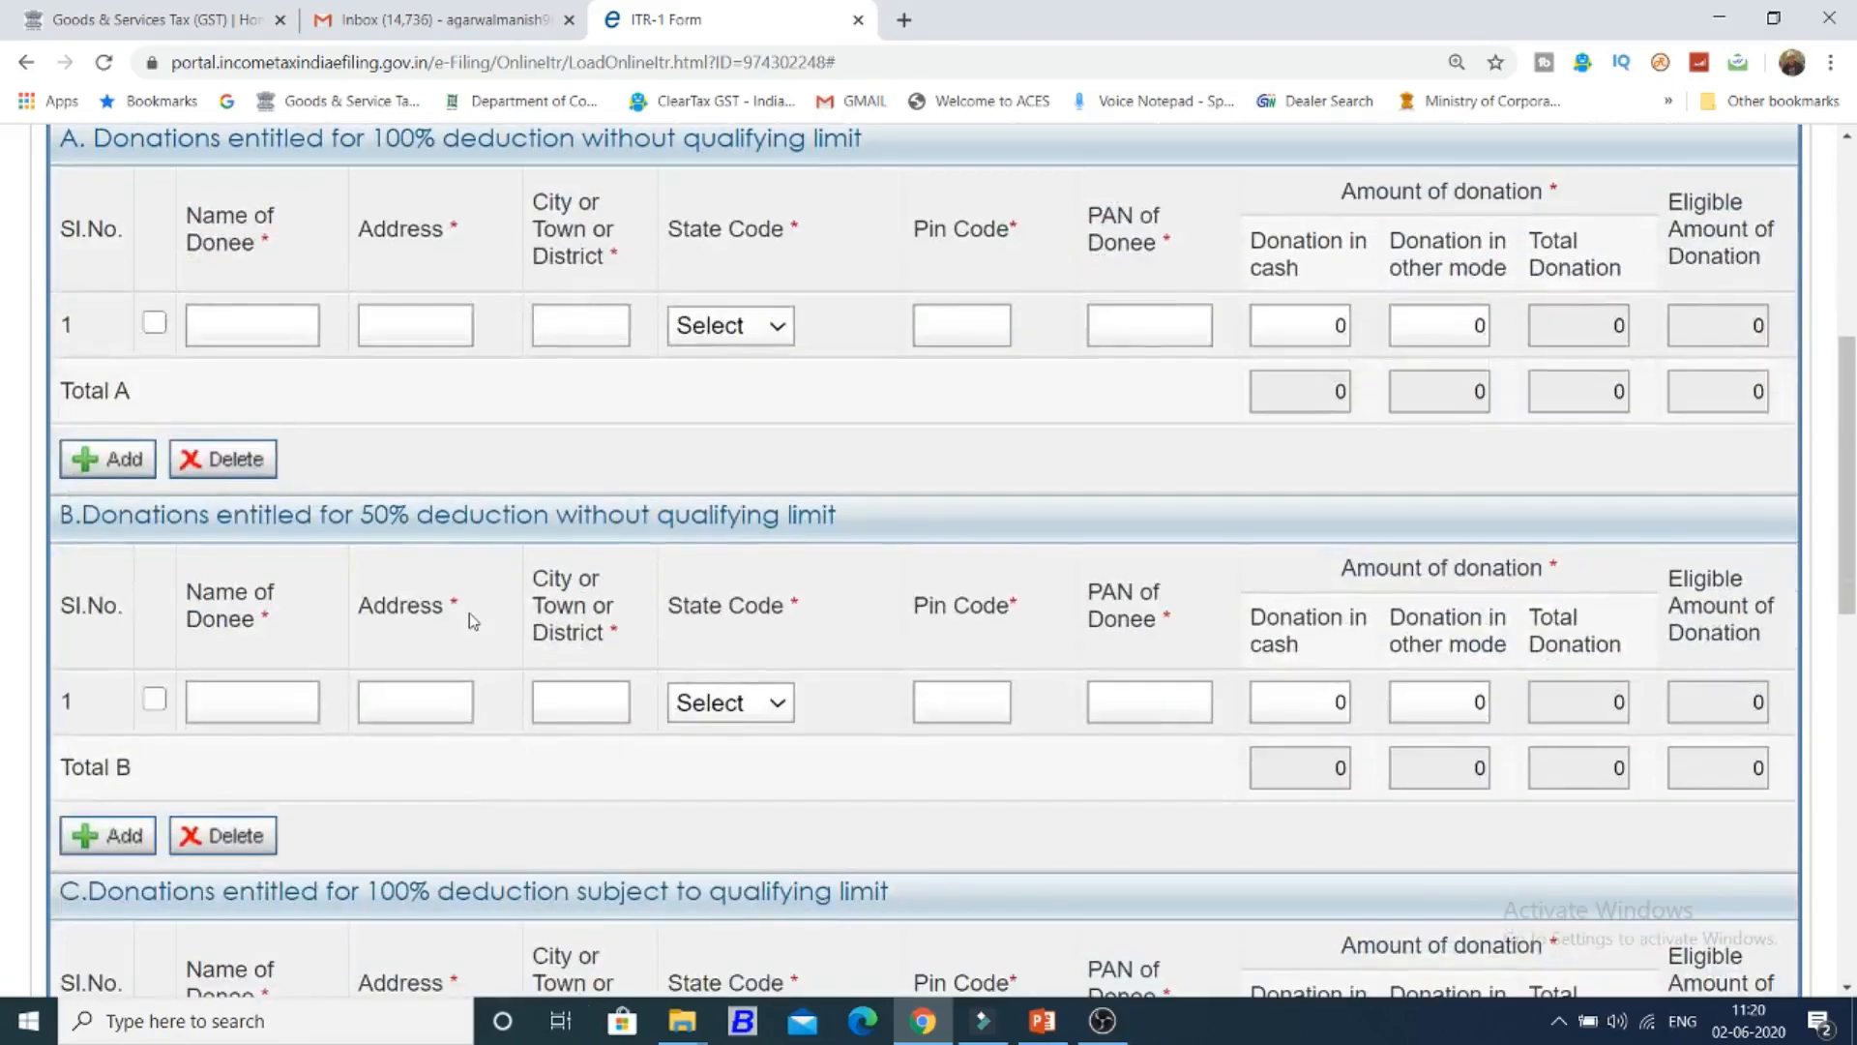
scroll(473, 619, "down", 2)
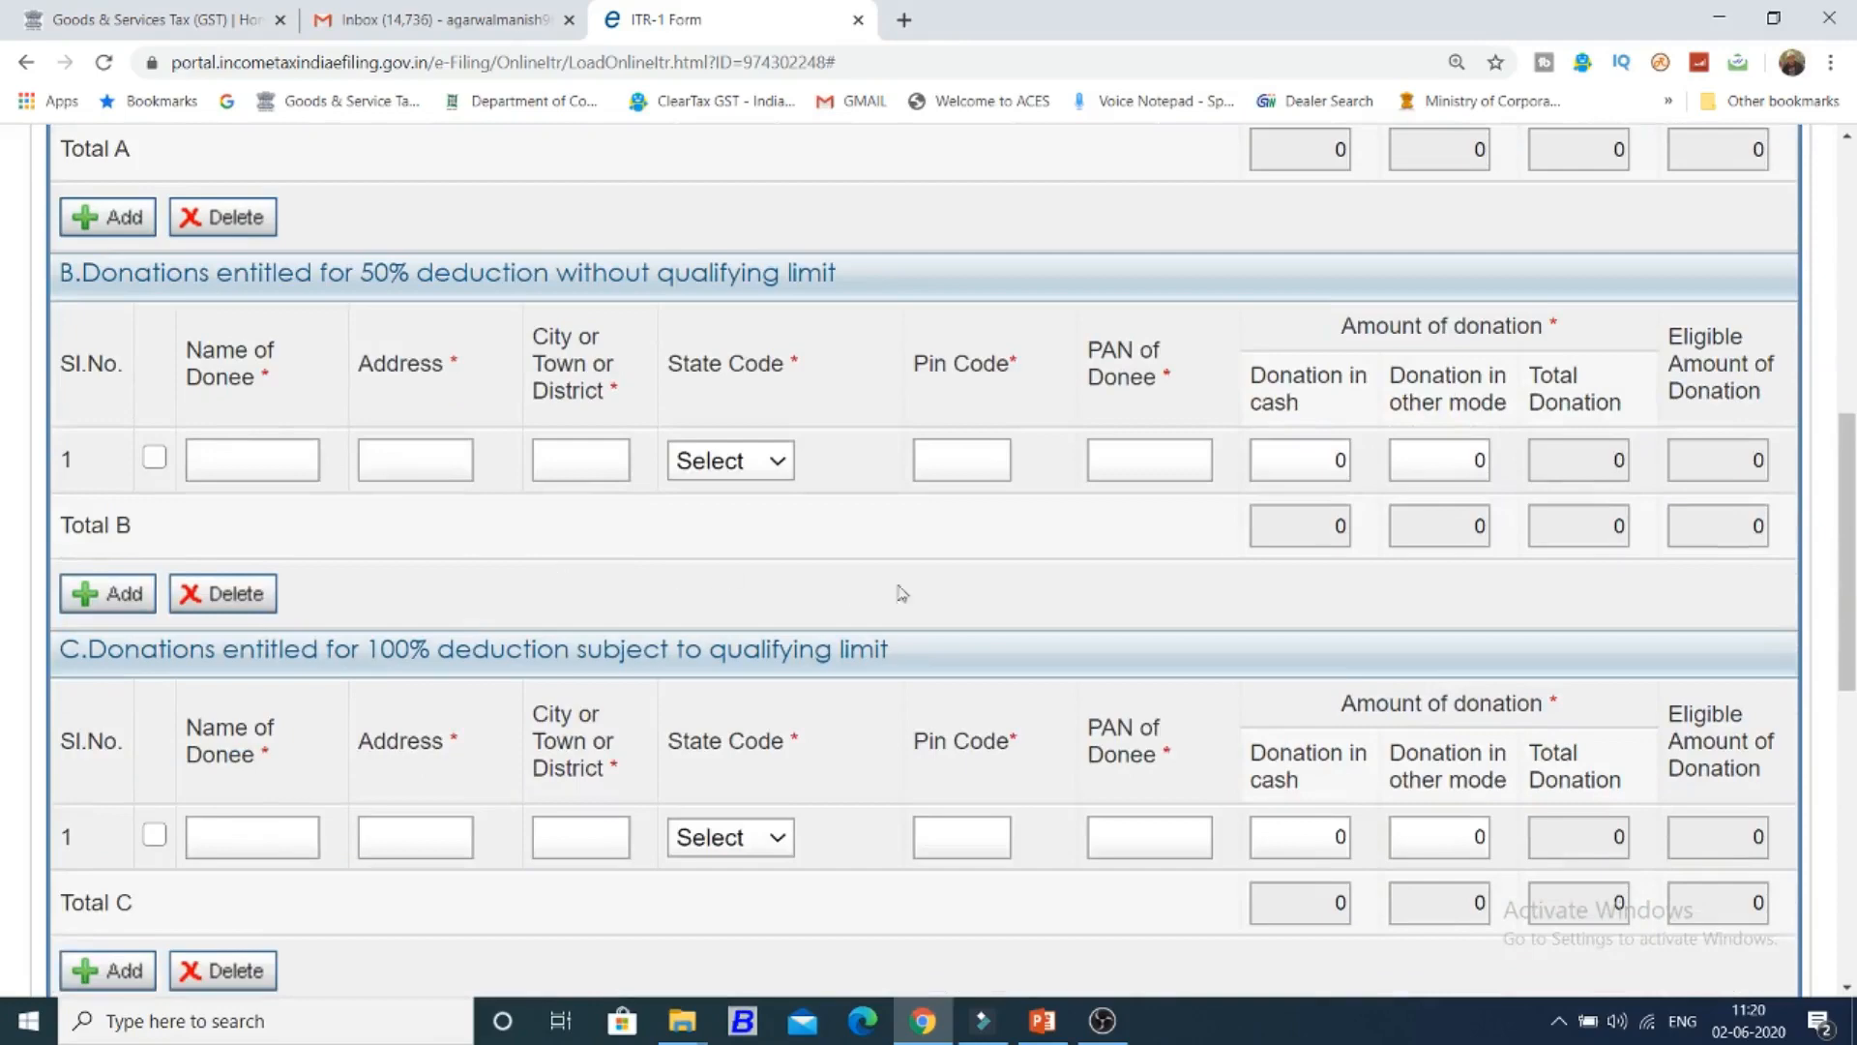
scroll(1112, 605, "up", 4)
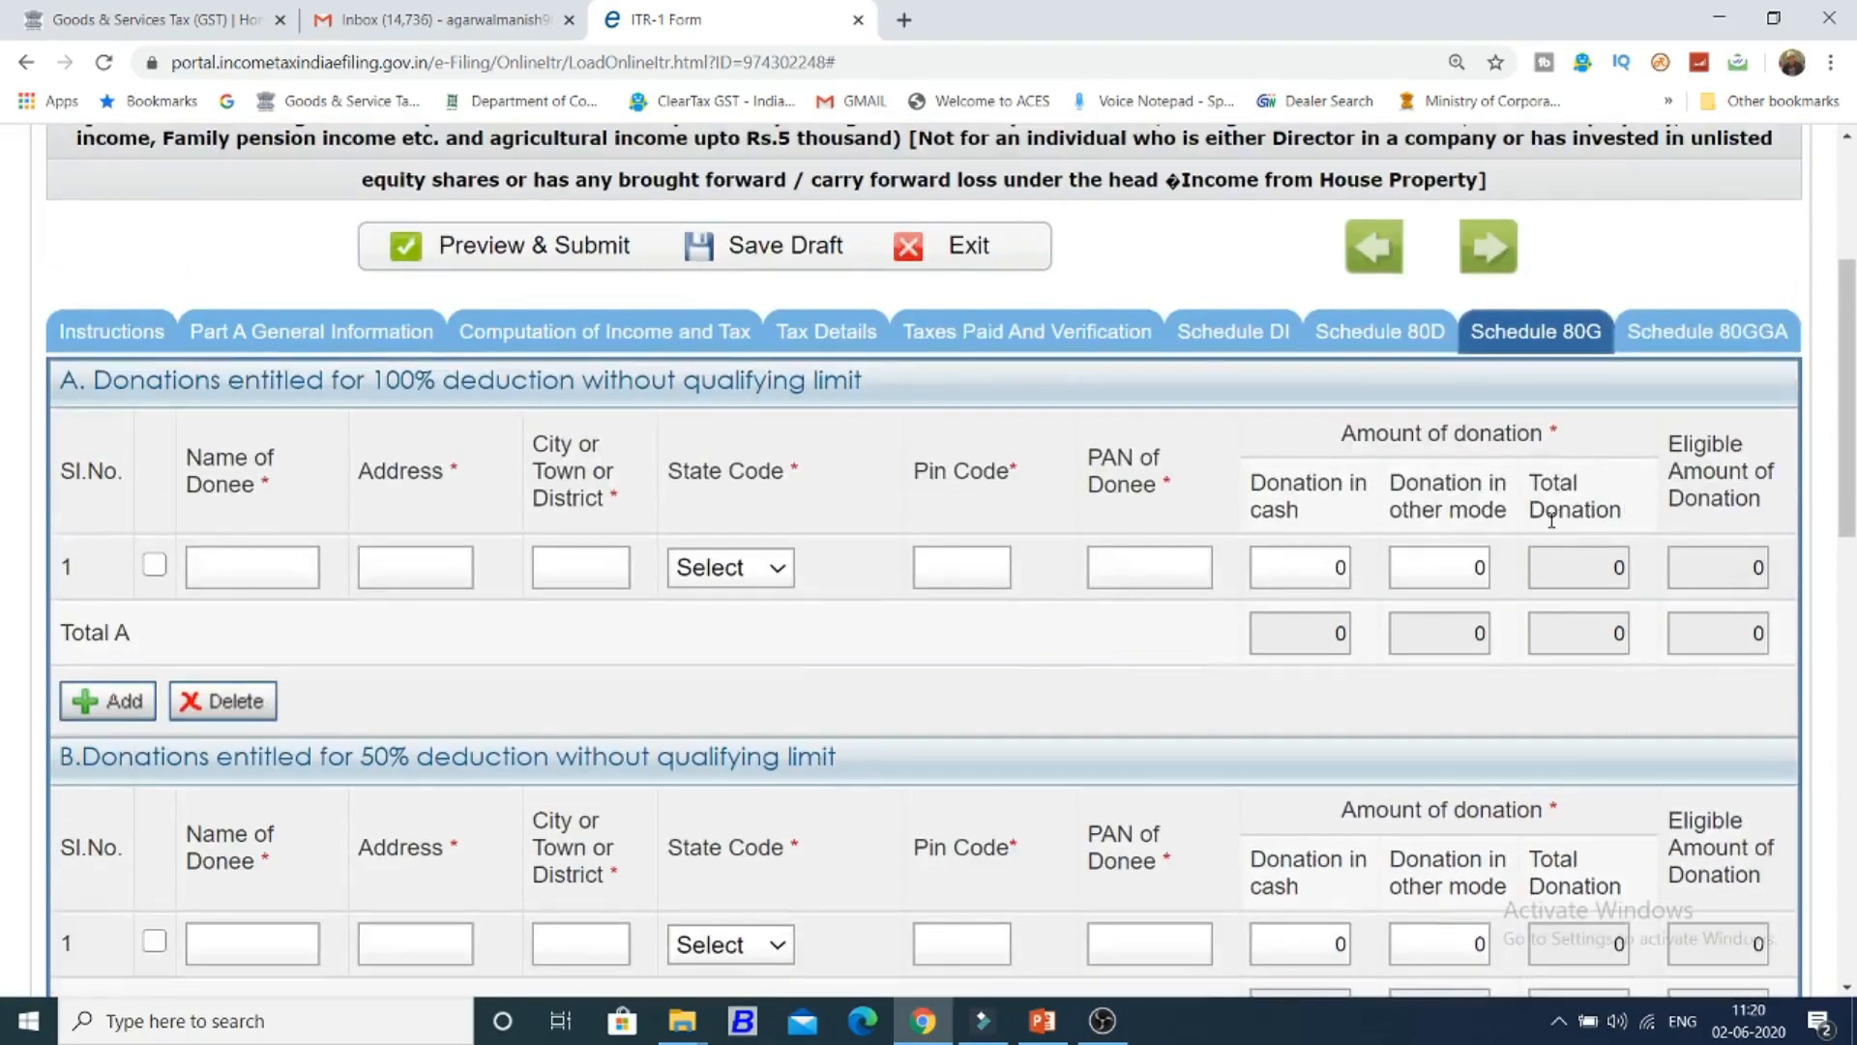
scroll(1551, 520, "down", 10)
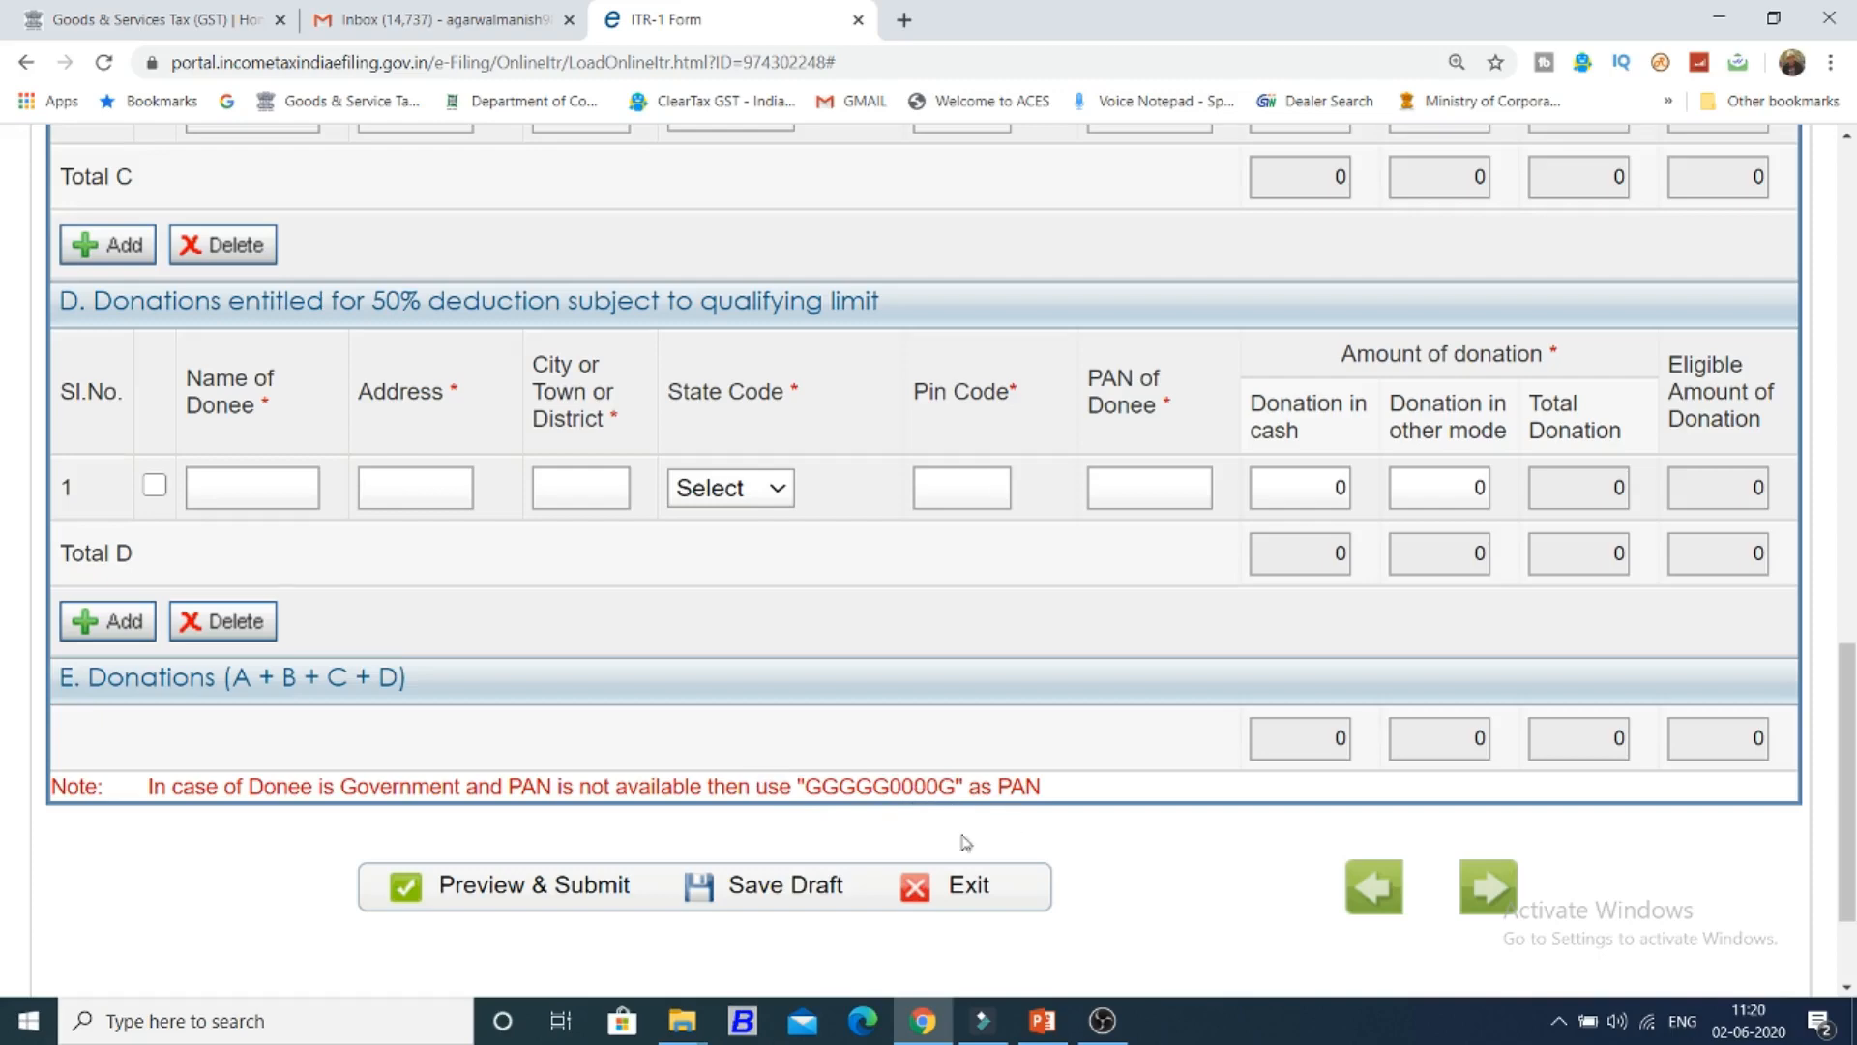
scroll(1065, 854, "up", 12)
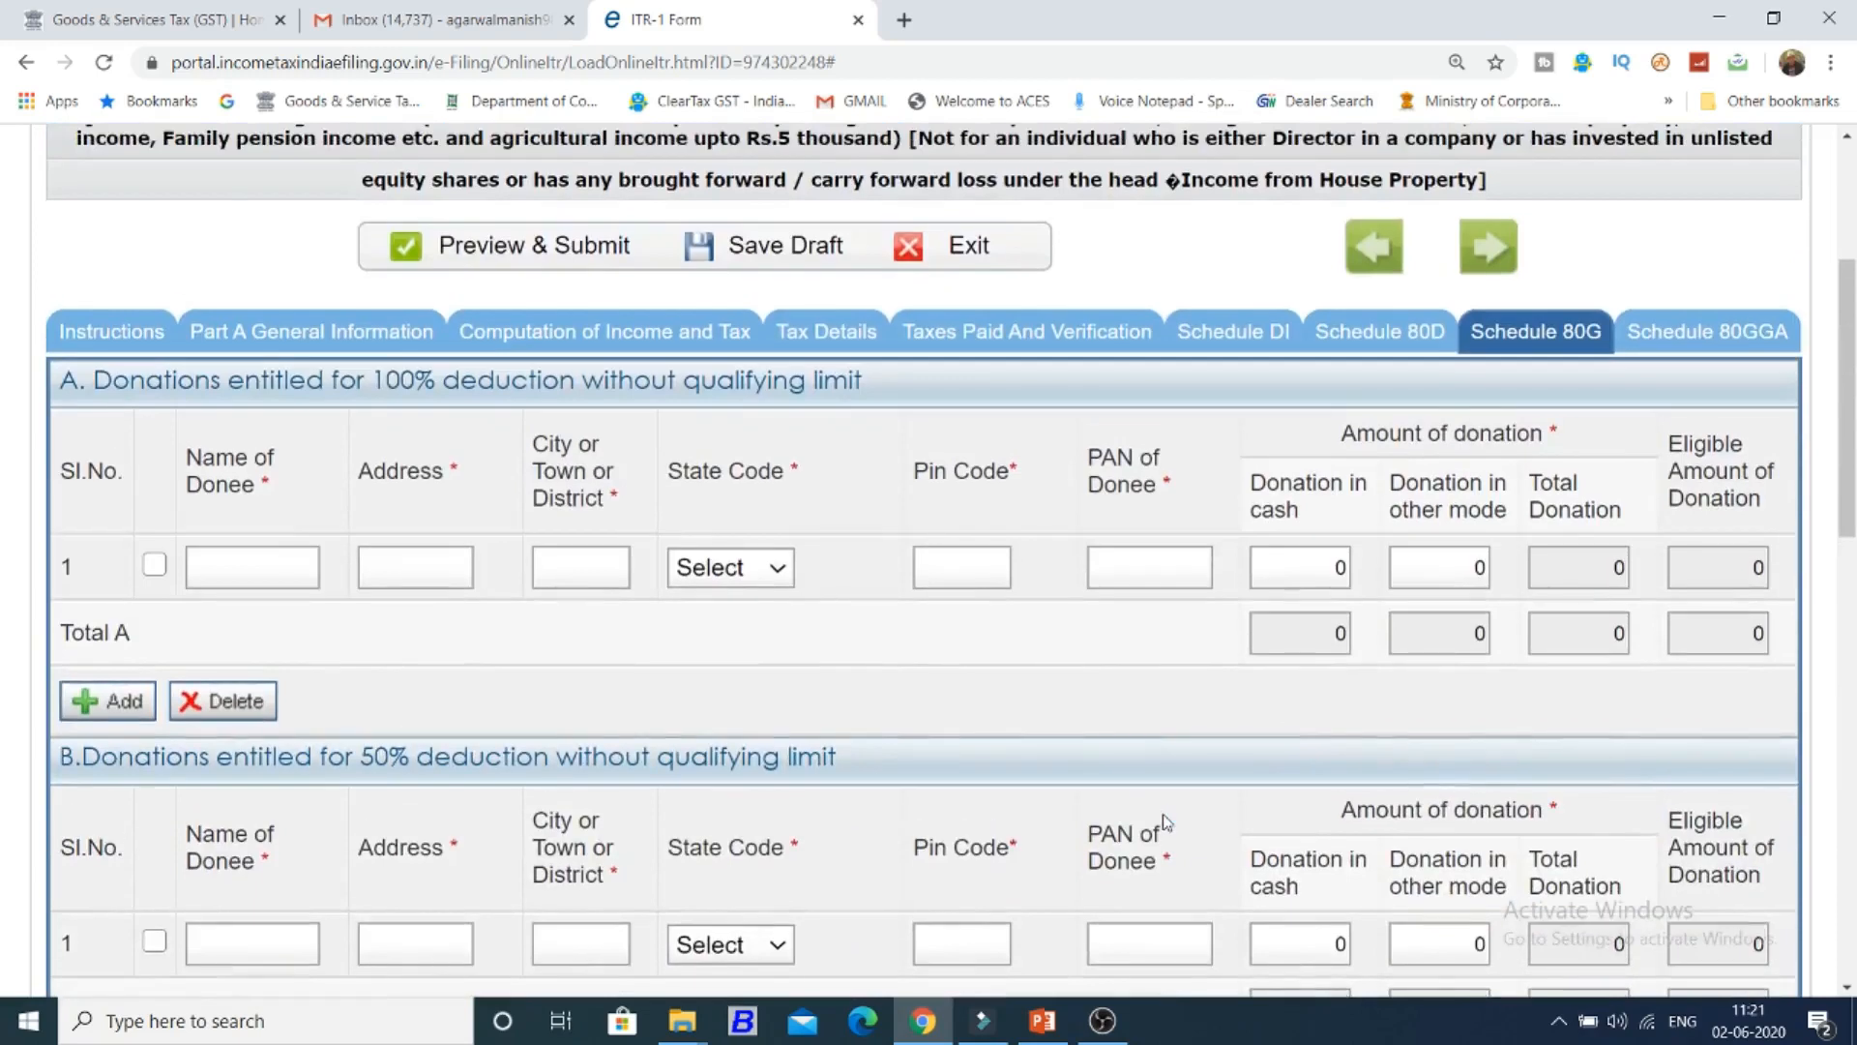